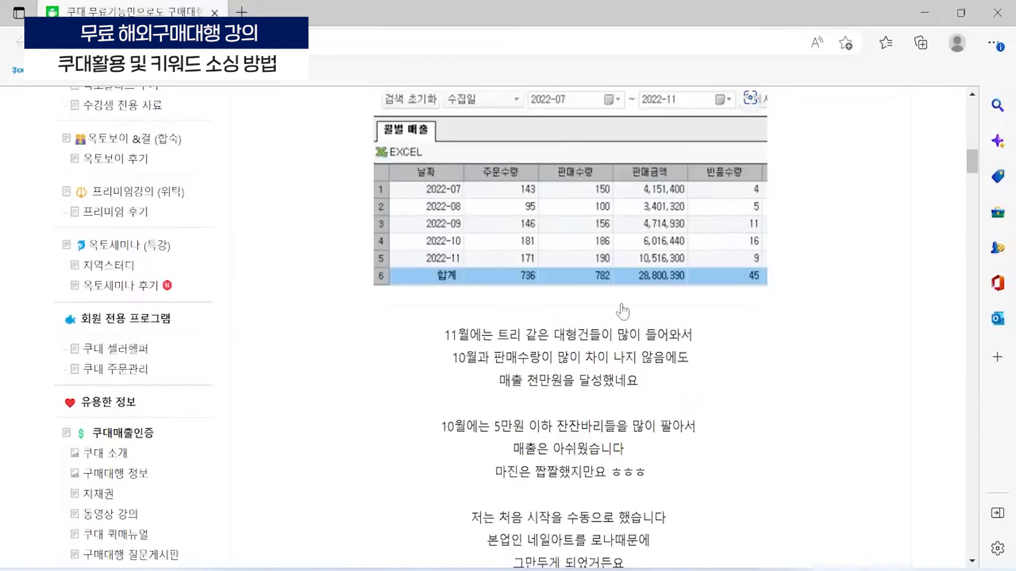
# - Read through the cafe post about reaching ten million won in monthly sales with Coudae's free features, then close it
pyautogui.scroll(2, 726, 308)
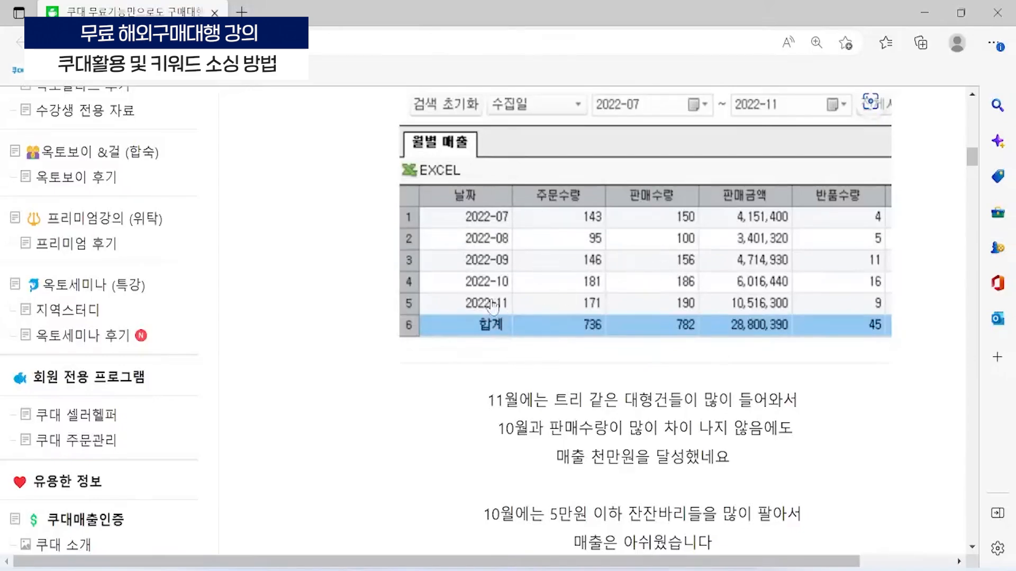
pyautogui.scroll(-20, 456, 348)
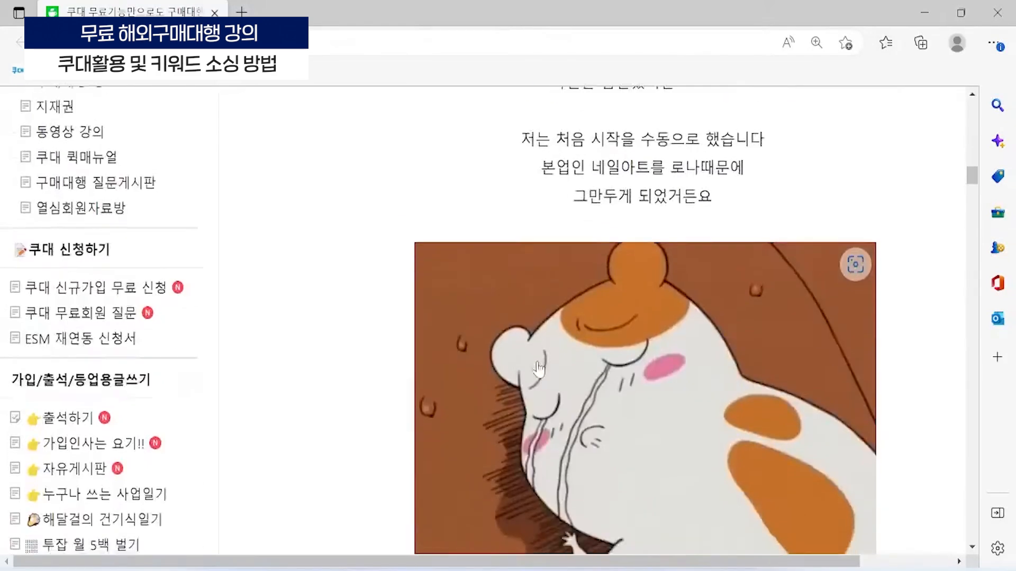
pyautogui.hscroll(3, 738, 268)
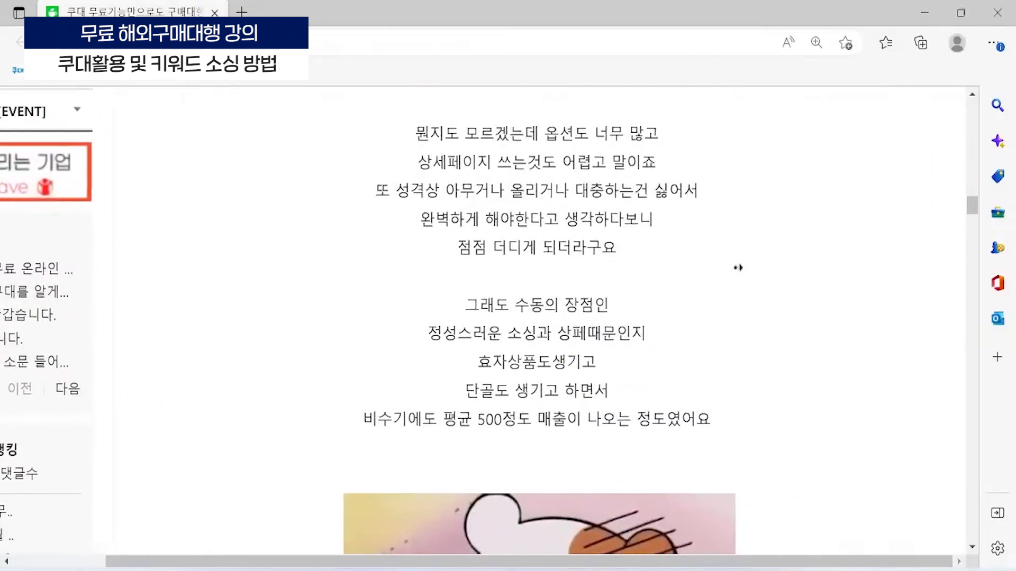
pyautogui.scroll(-12, 542, 280)
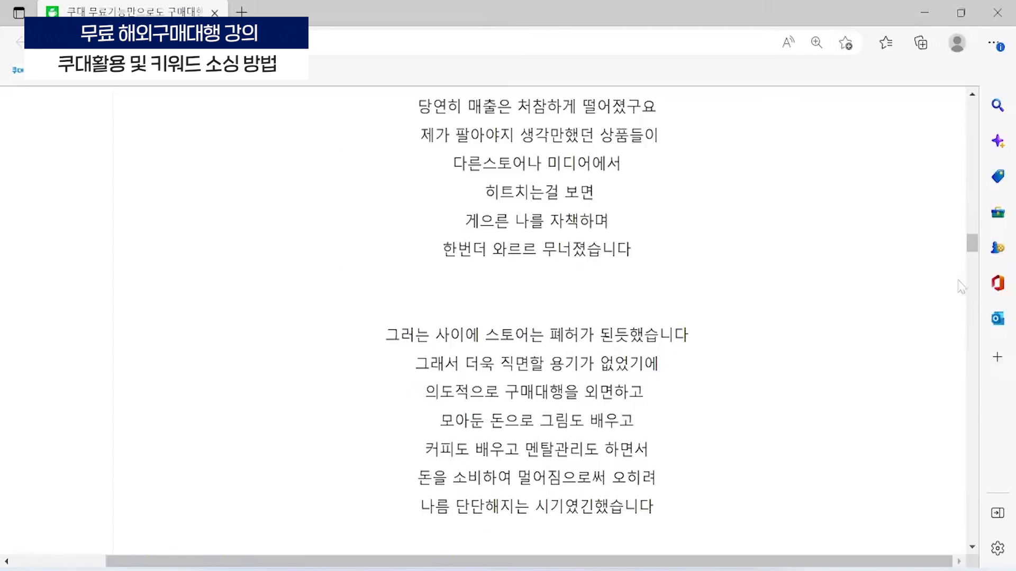
pyautogui.scroll(3, 537, 317)
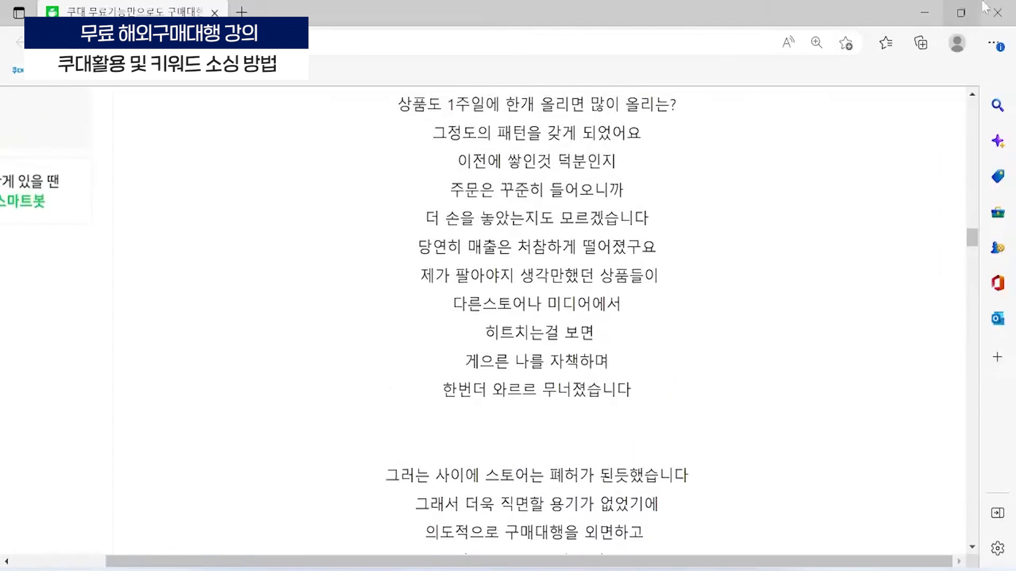
pyautogui.moveTo(972, 239); pyautogui.dragTo(972, 259)
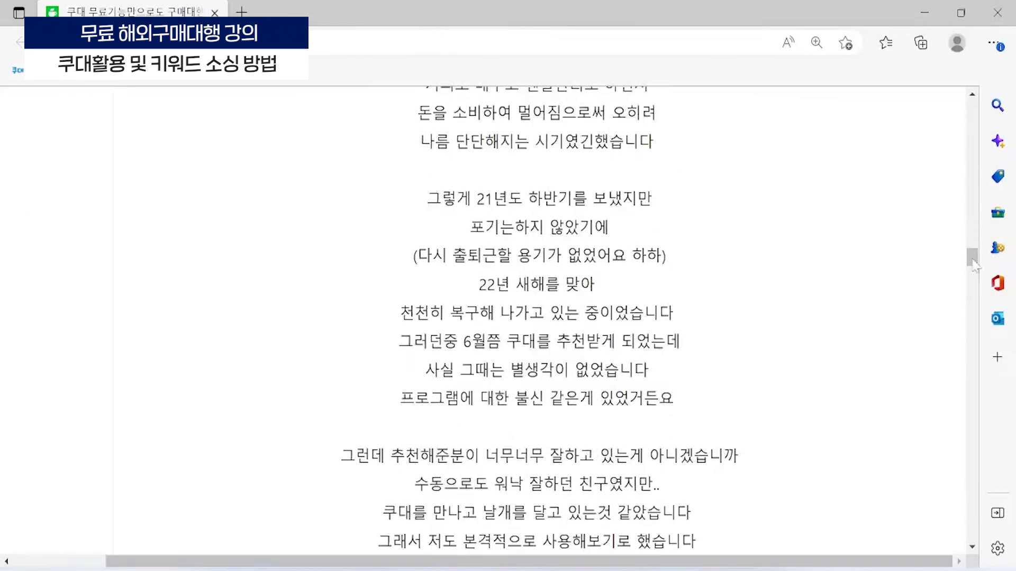
pyautogui.click(998, 13)
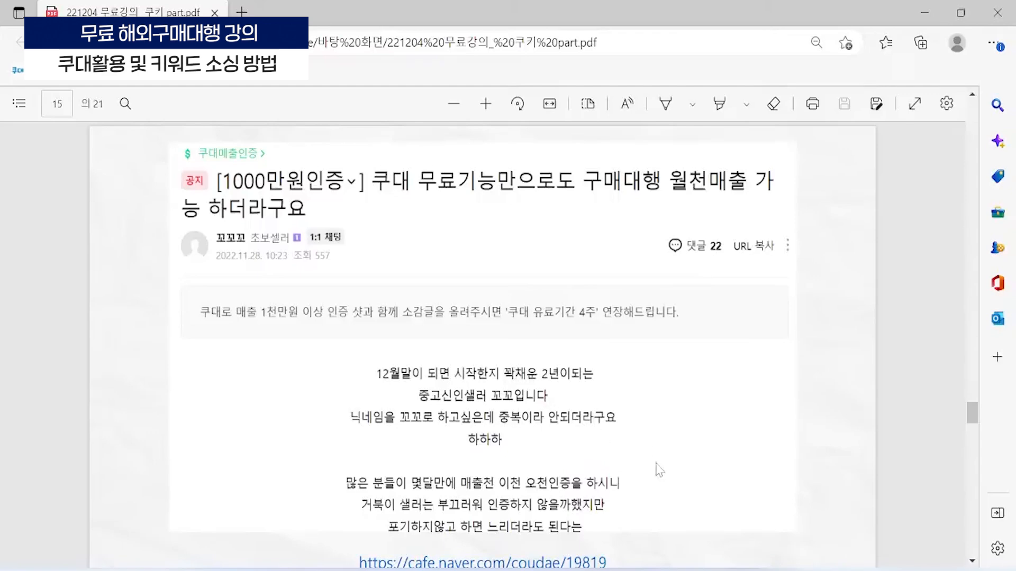
# - Switch to the Coudae admin site in Chrome and expand the 소싱(타오바오/티몰/알리) sourcing functions to review them
pyautogui.moveTo(498, 570)
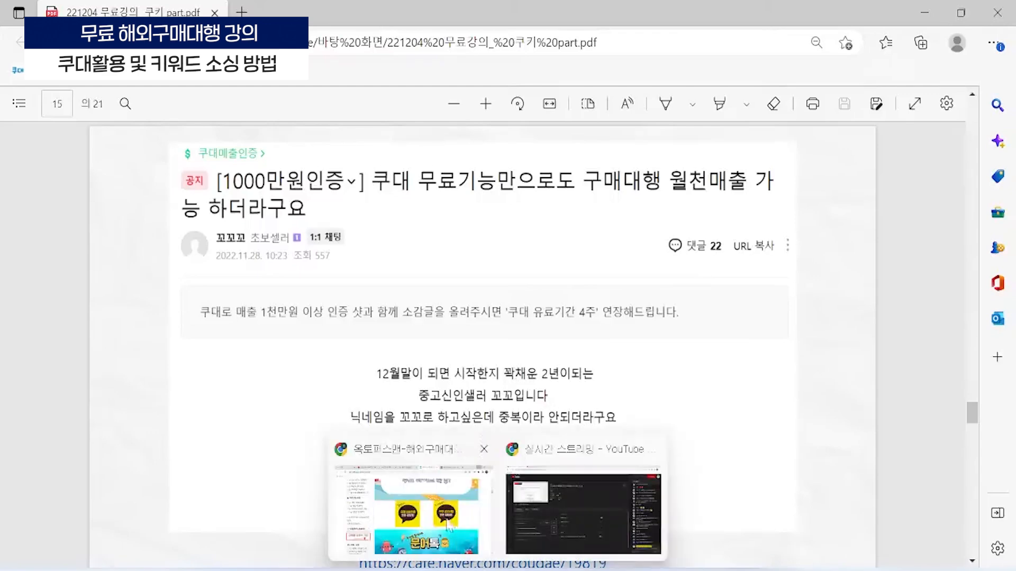
pyautogui.click(447, 524)
pyautogui.click(74, 11)
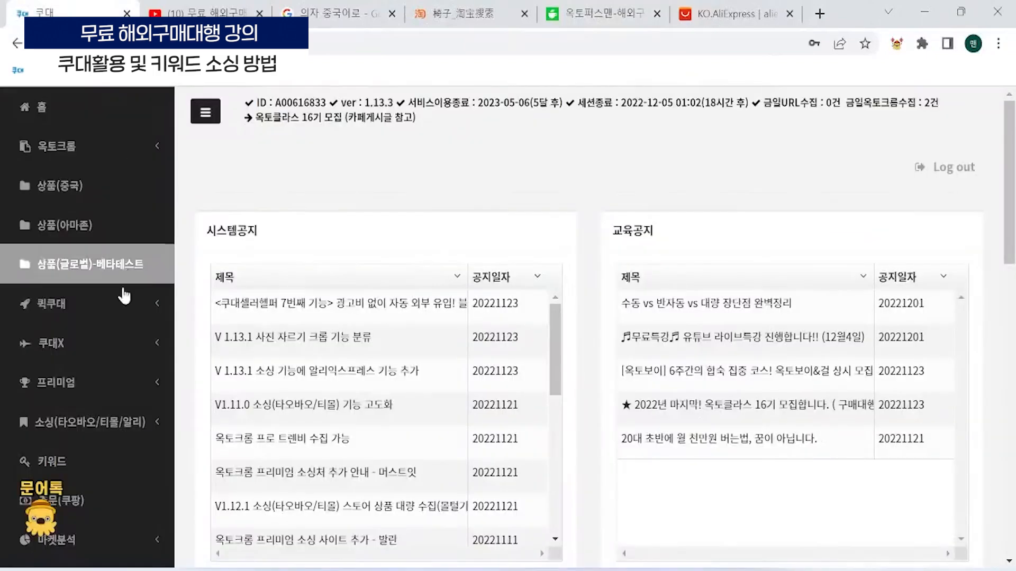
pyautogui.scroll(-2, 106, 333)
pyautogui.click(106, 338)
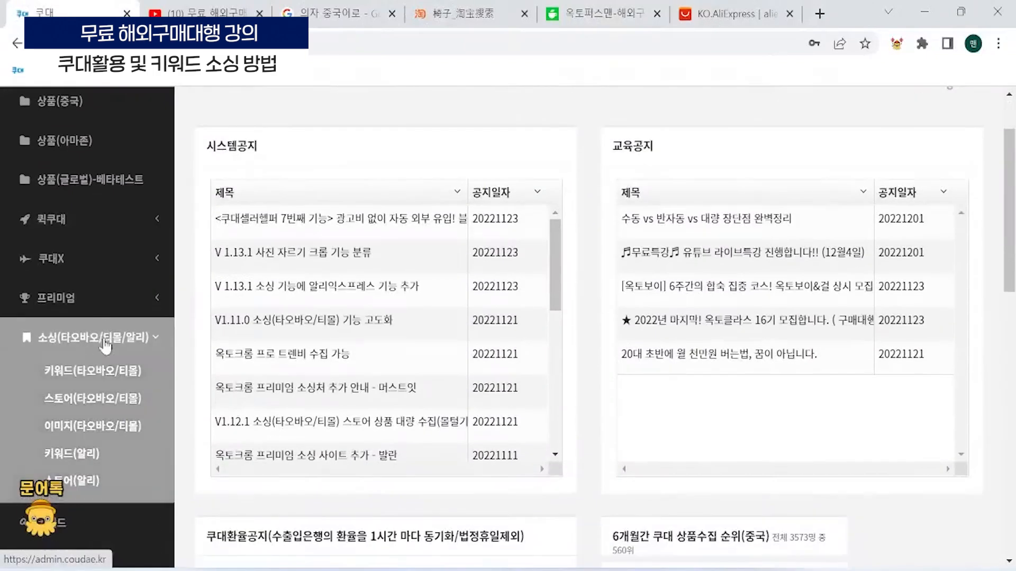
pyautogui.scroll(-2, 106, 344)
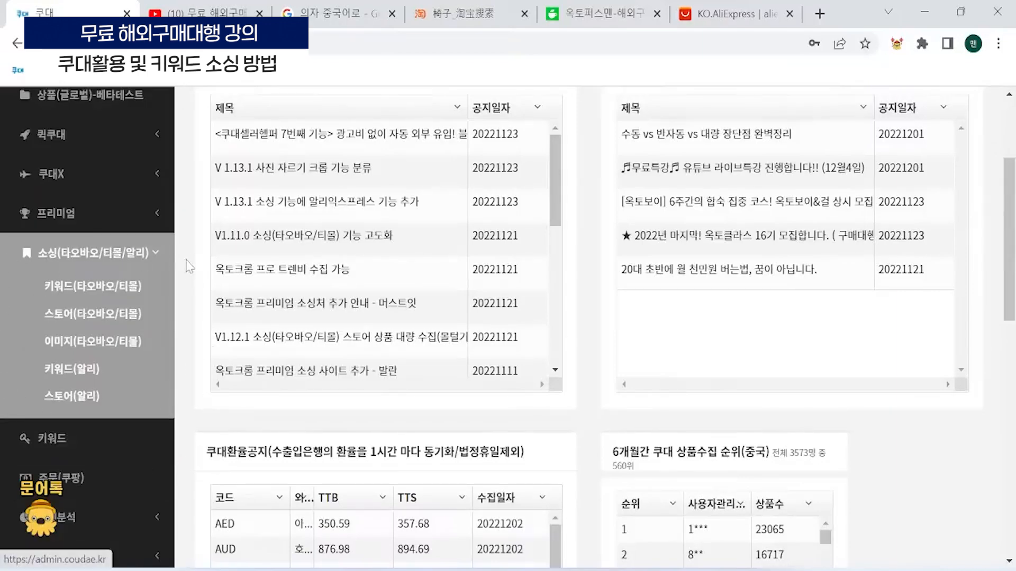
pyautogui.click(499, 570)
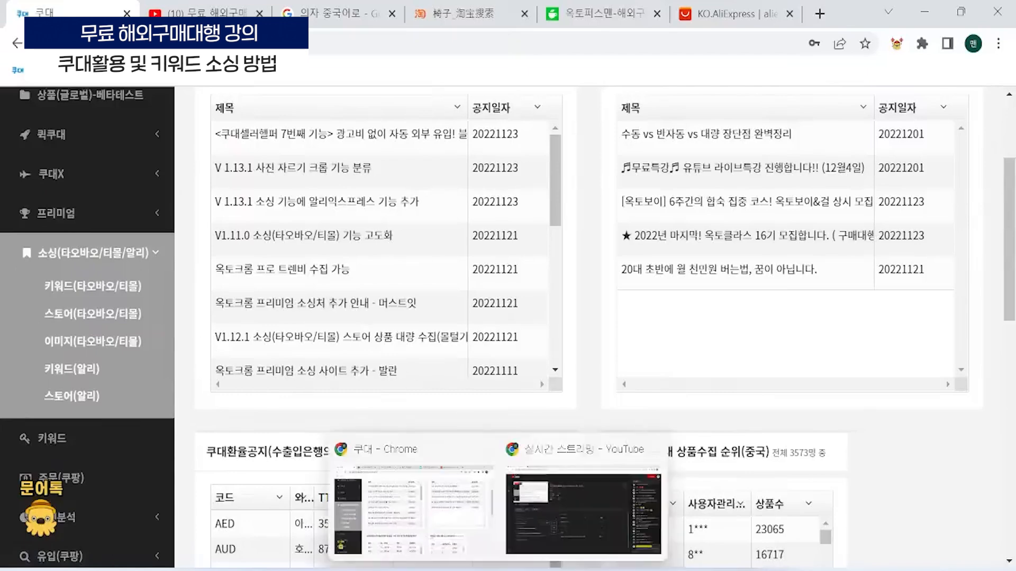
pyautogui.click(449, 494)
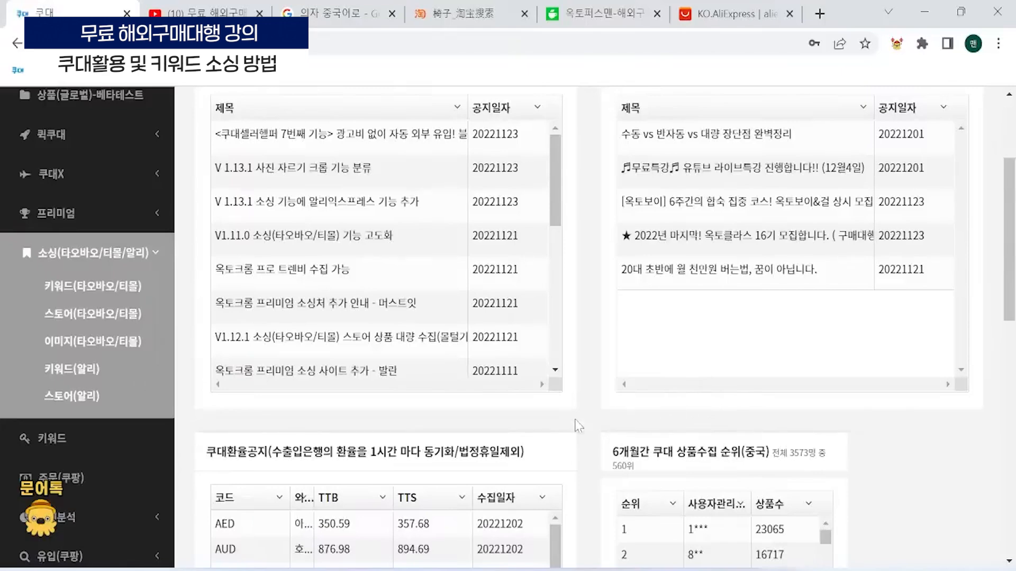
pyautogui.scroll(2, 598, 412)
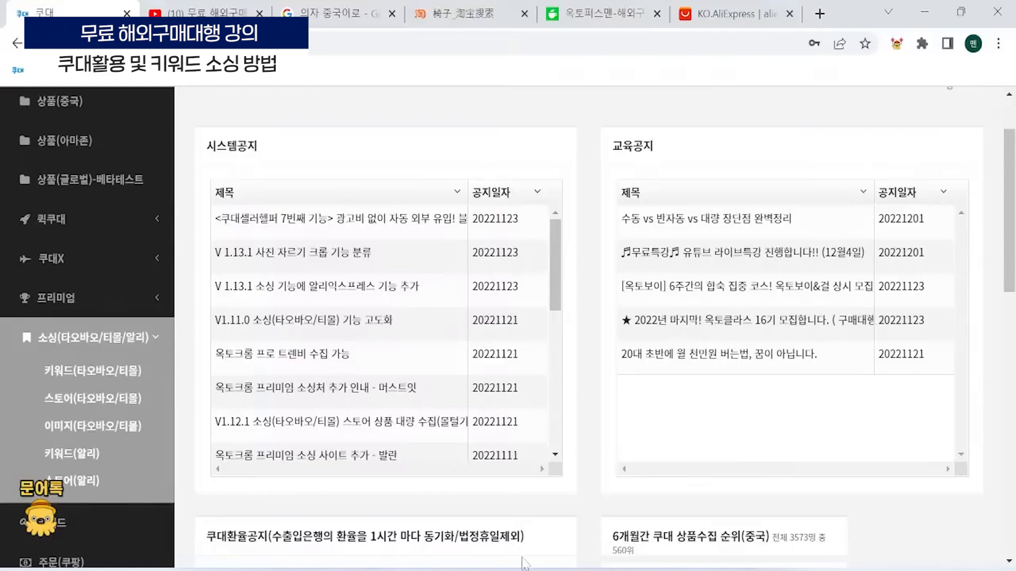
# - Switch to the lecture PDF in Edge and open the cafe link under the 쿠대용어정리 image on page 17
pyautogui.moveTo(498, 570)
pyautogui.moveTo(710, 570)
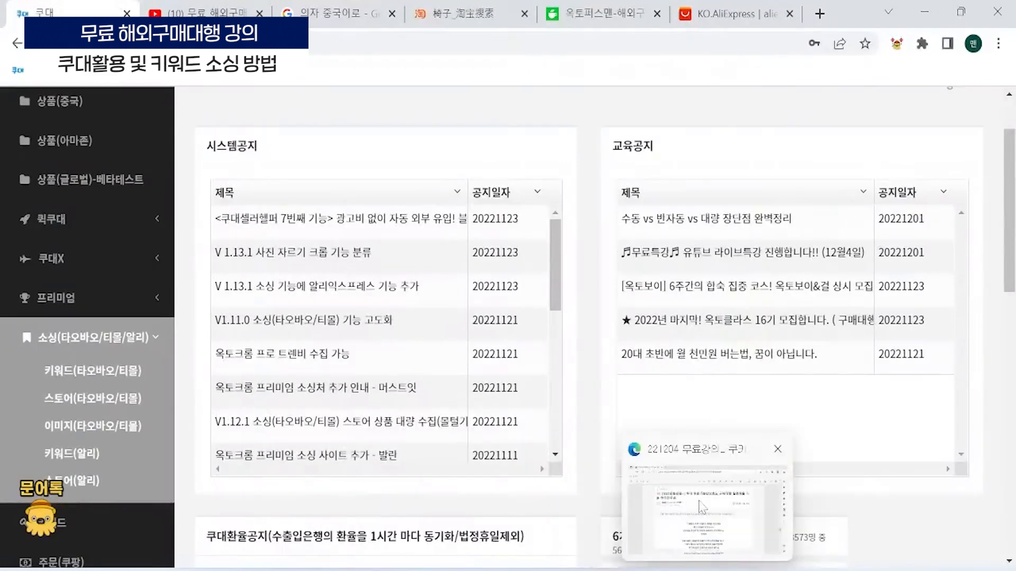
pyautogui.click(711, 507)
pyautogui.scroll(-6, 678, 324)
pyautogui.scroll(-5, 541, 372)
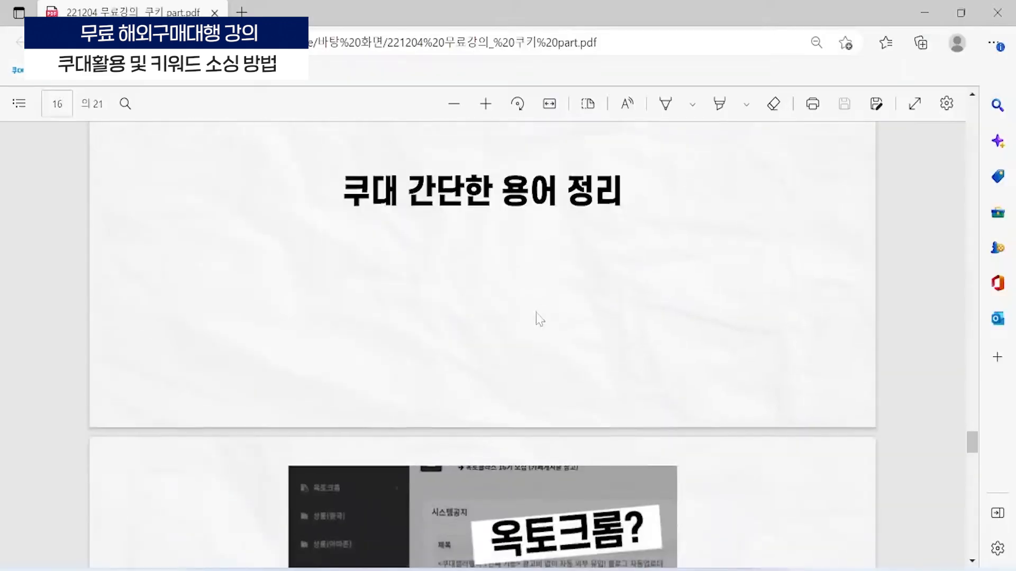
pyautogui.scroll(4, 540, 301)
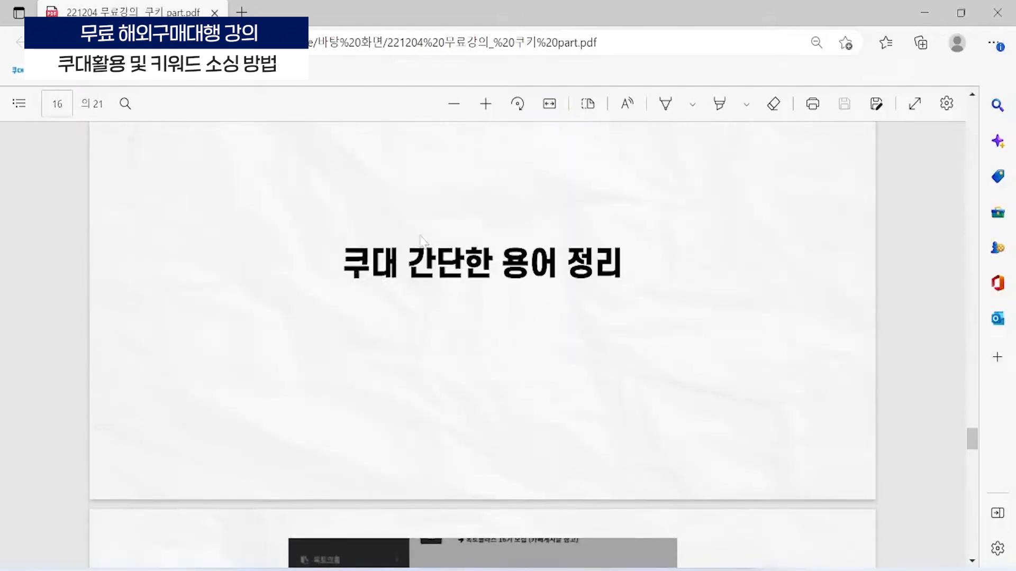
pyautogui.scroll(1, 428, 265)
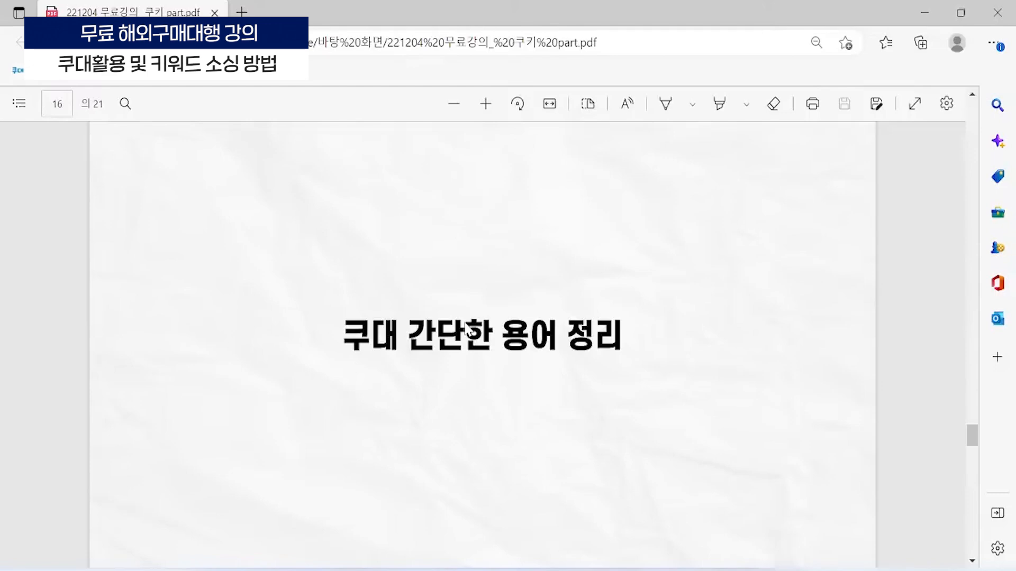
pyautogui.scroll(-8, 468, 331)
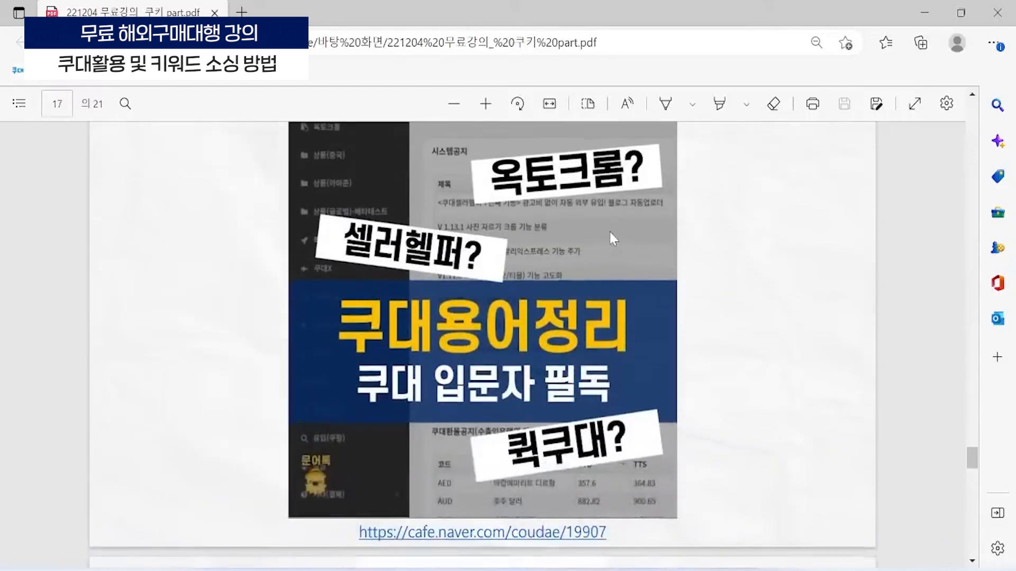
pyautogui.click(535, 542)
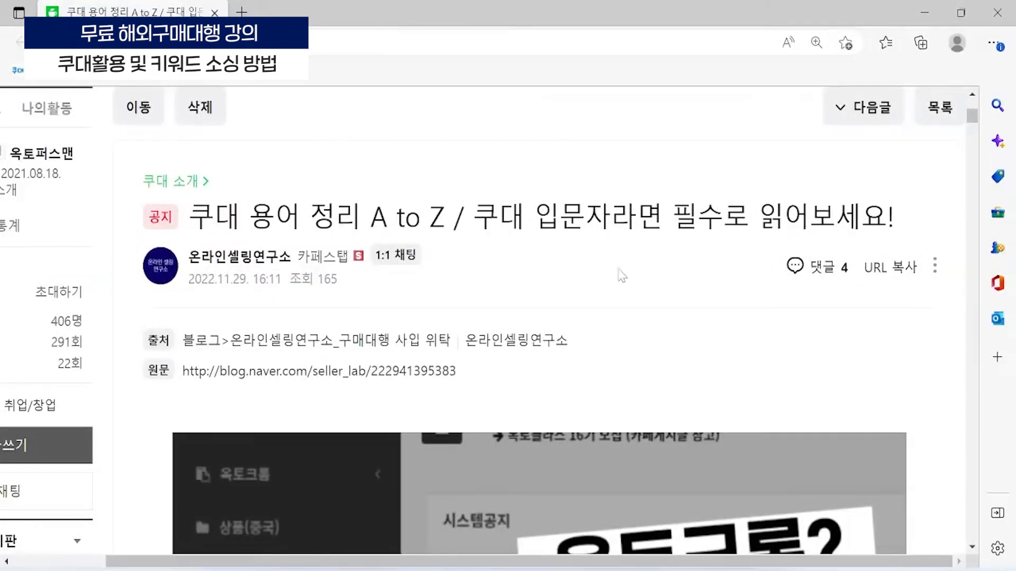
# - Examine the title, board list and cover image of the Coudae terminology post
pyautogui.scroll(-3, 662, 222)
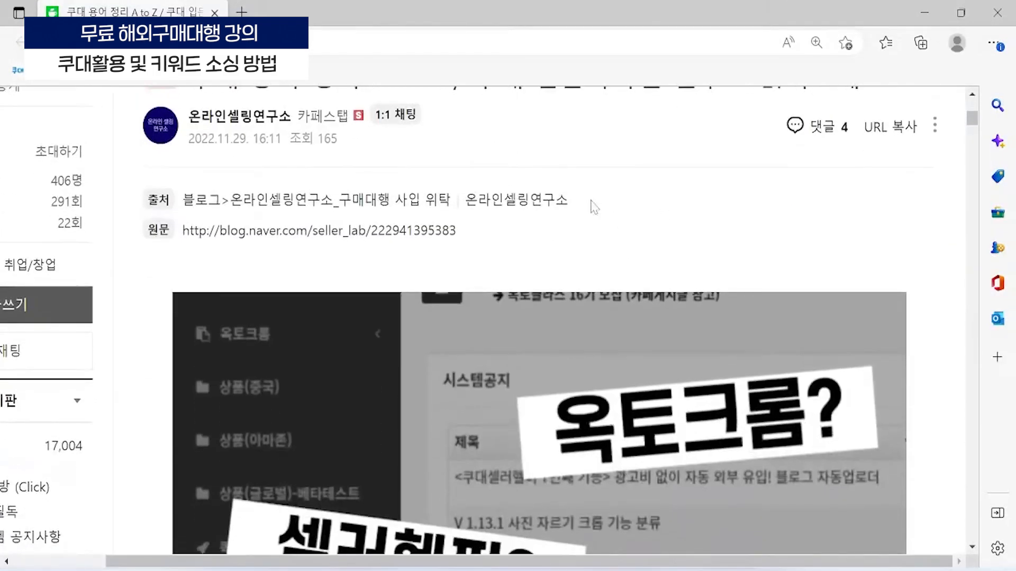
pyautogui.scroll(2, 609, 217)
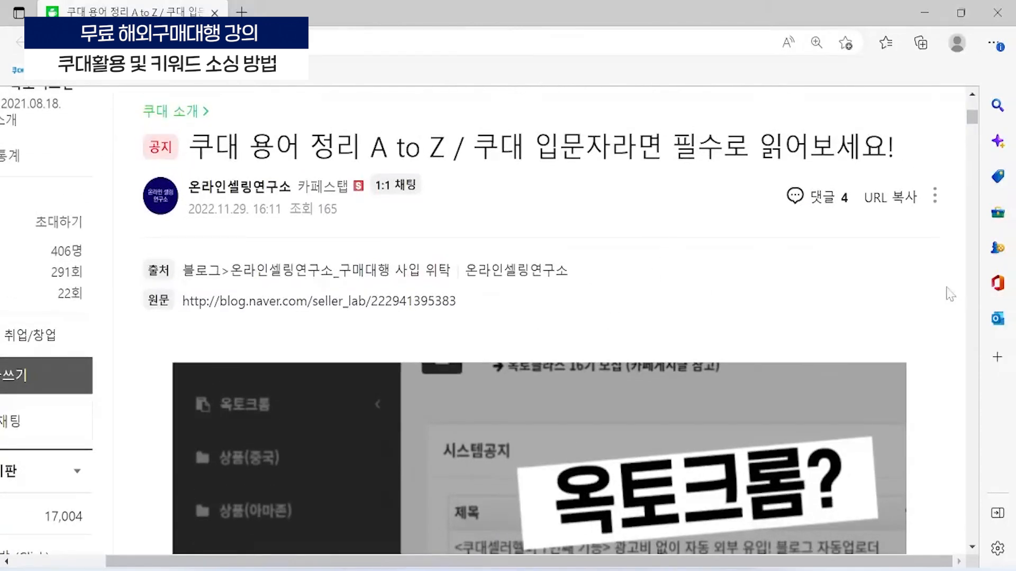
pyautogui.scroll(2, 139, 265)
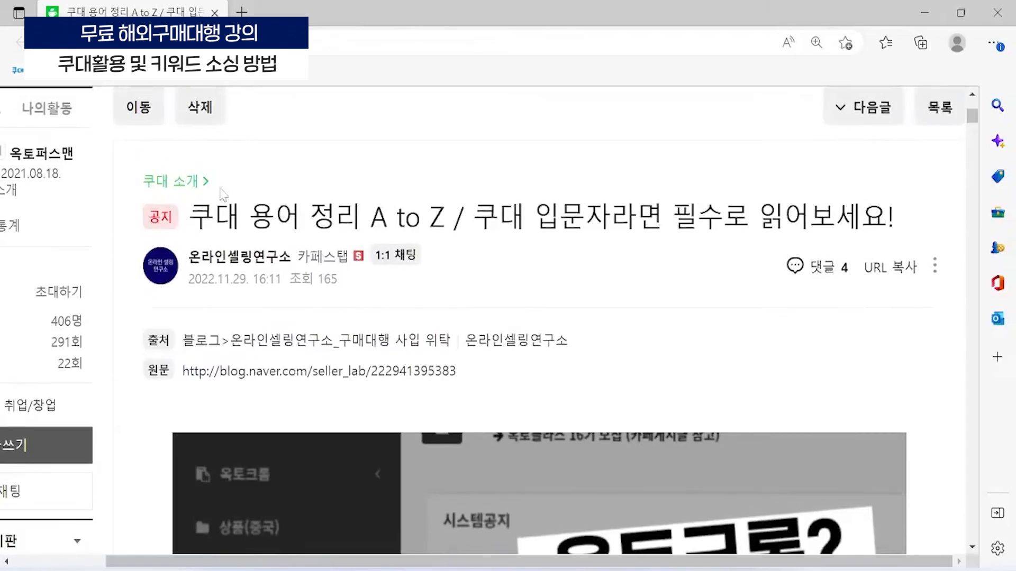
pyautogui.hscroll(-3, 147, 348)
pyautogui.scroll(-10, 147, 348)
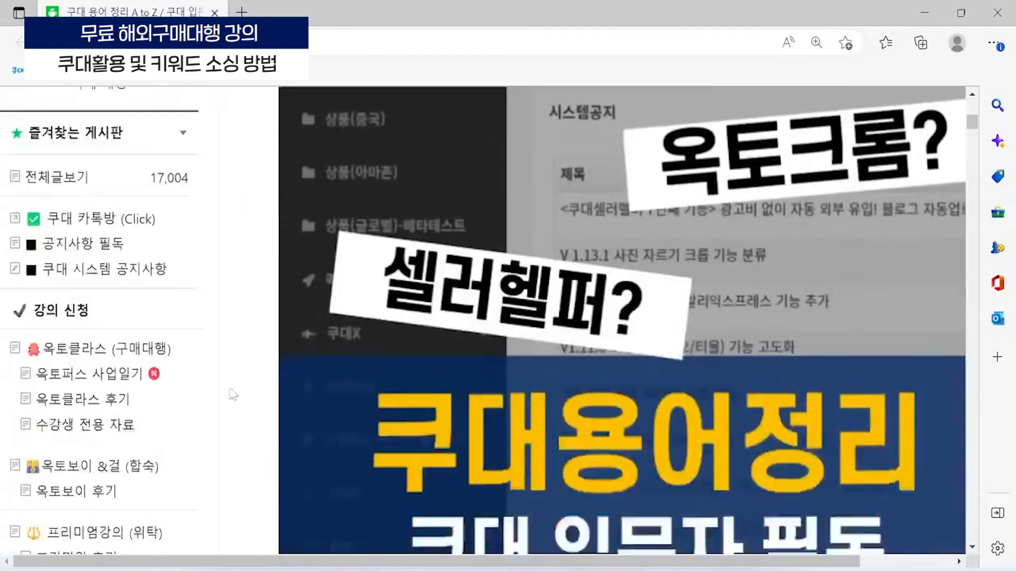
pyautogui.scroll(-2, 147, 348)
pyautogui.scroll(5, 395, 349)
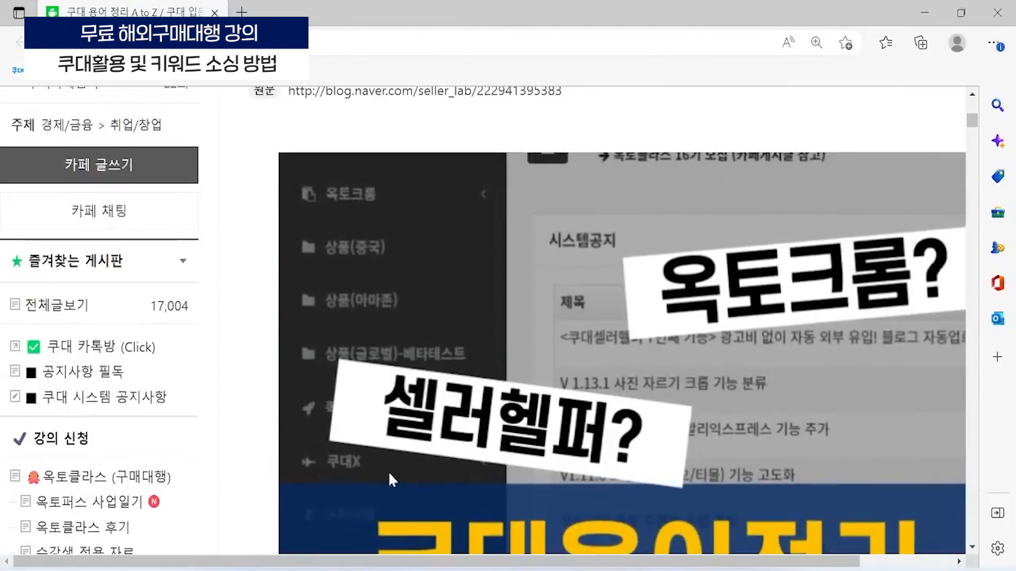
pyautogui.hscroll(3, 641, 457)
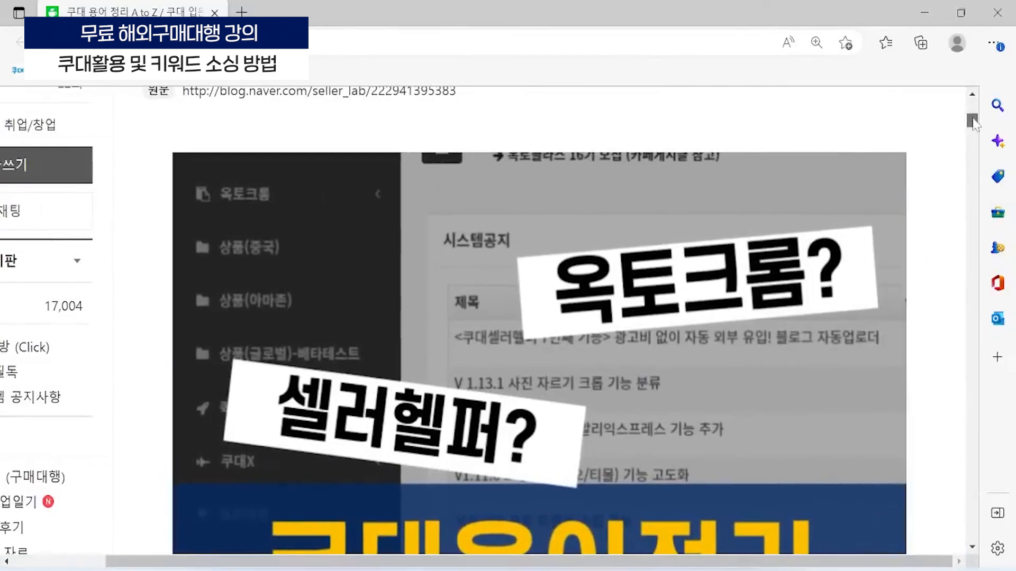
# - Read the post's list of seven Coudae terms and its explanation of the semi-automatic program and supported sites
pyautogui.moveTo(973, 123); pyautogui.dragTo(973, 144)
pyautogui.moveTo(625, 256); pyautogui.dragTo(486, 254)
pyautogui.click(683, 153)
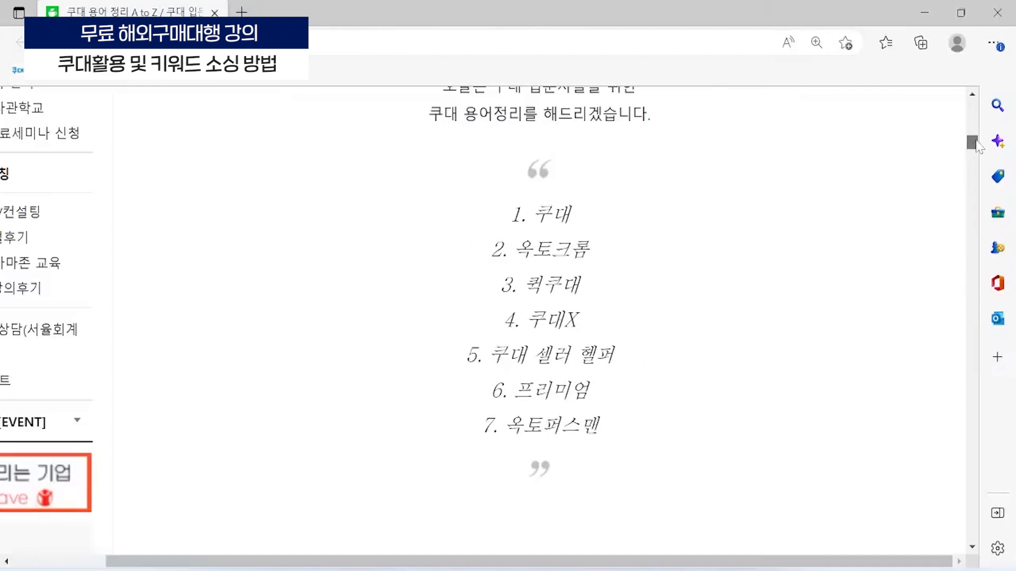
pyautogui.moveTo(977, 143); pyautogui.dragTo(952, 154)
pyautogui.scroll(-6, 752, 318)
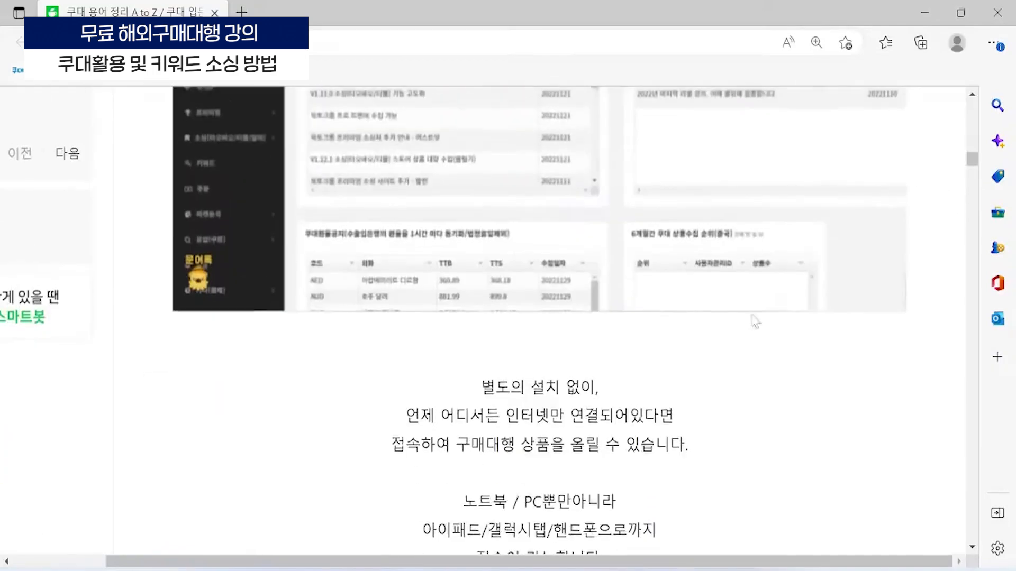
pyautogui.scroll(-10, 541, 377)
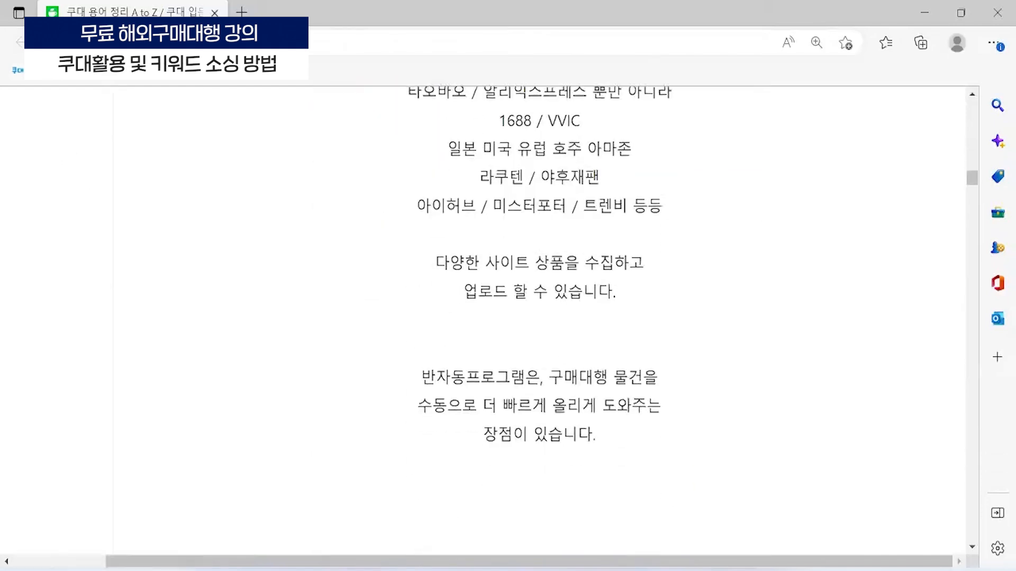
# - Switch to Chrome and view the beginning of the Coudae admin home page
pyautogui.moveTo(497, 570)
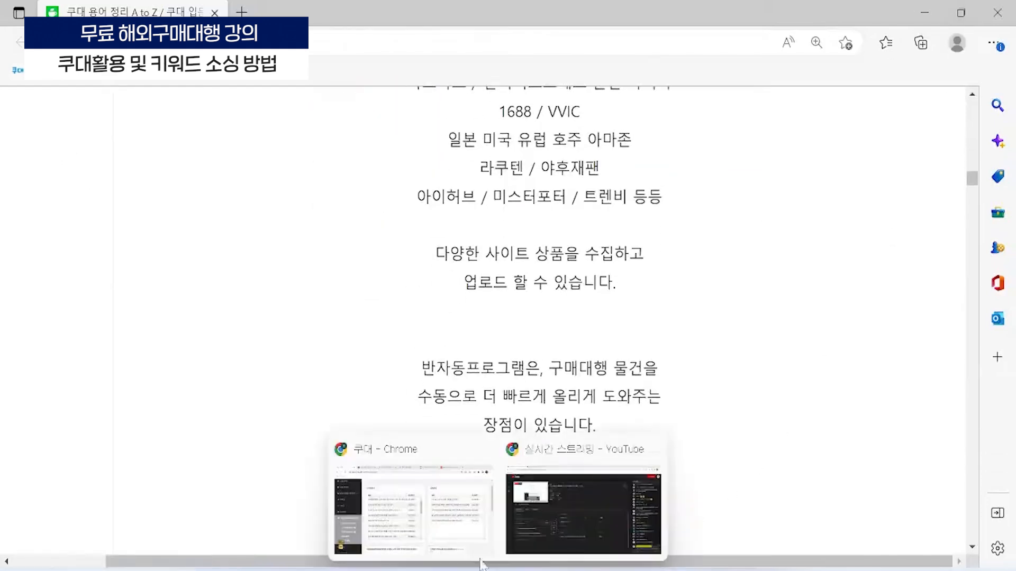
pyautogui.click(460, 516)
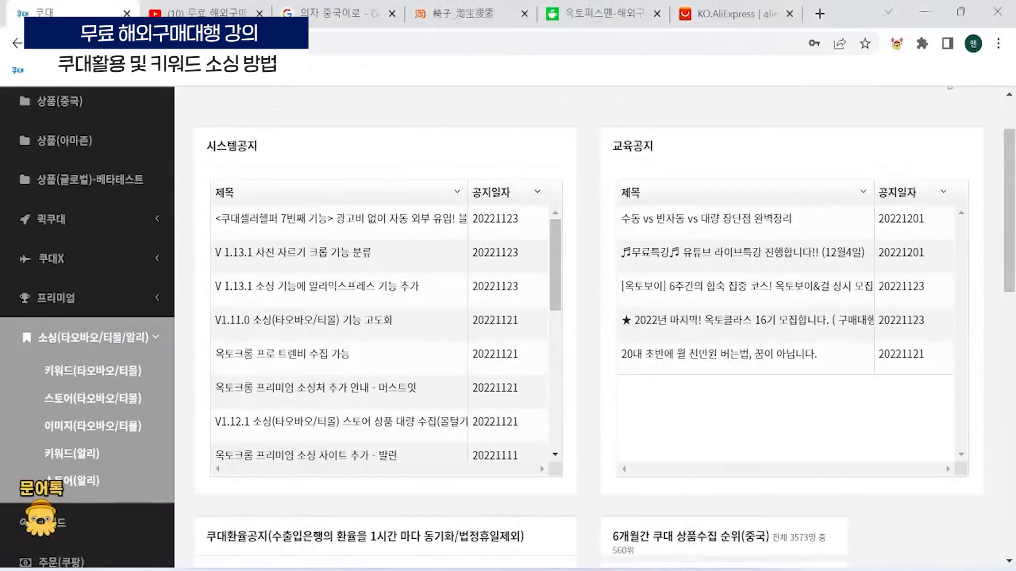
pyautogui.scroll(2, 587, 318)
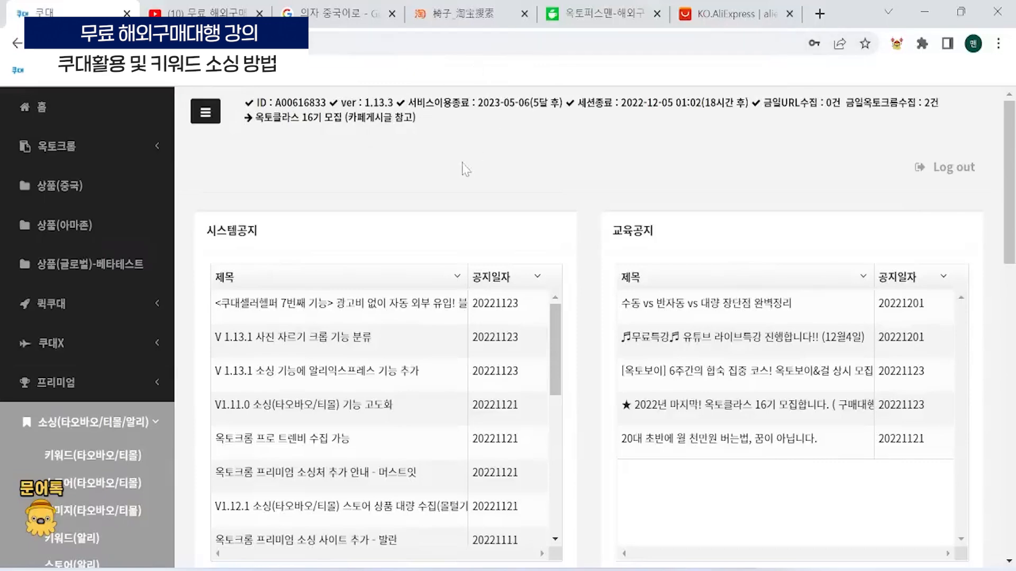
# - In the Taobao search results for 椅子, select the ¥899 pink children's study chair for bulk collection
pyautogui.click(484, 11)
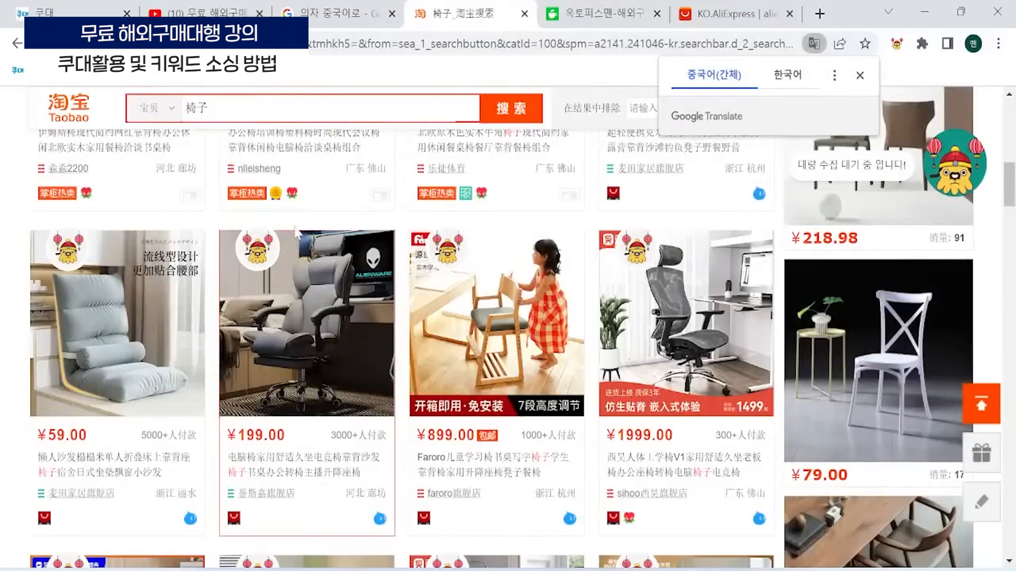
pyautogui.scroll(-5, 251, 280)
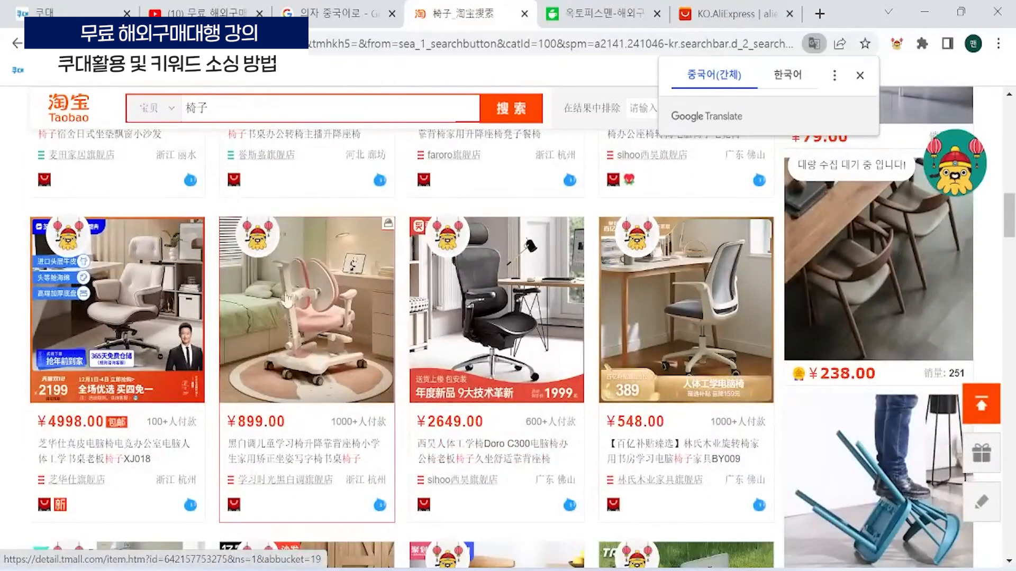
pyautogui.click(263, 247)
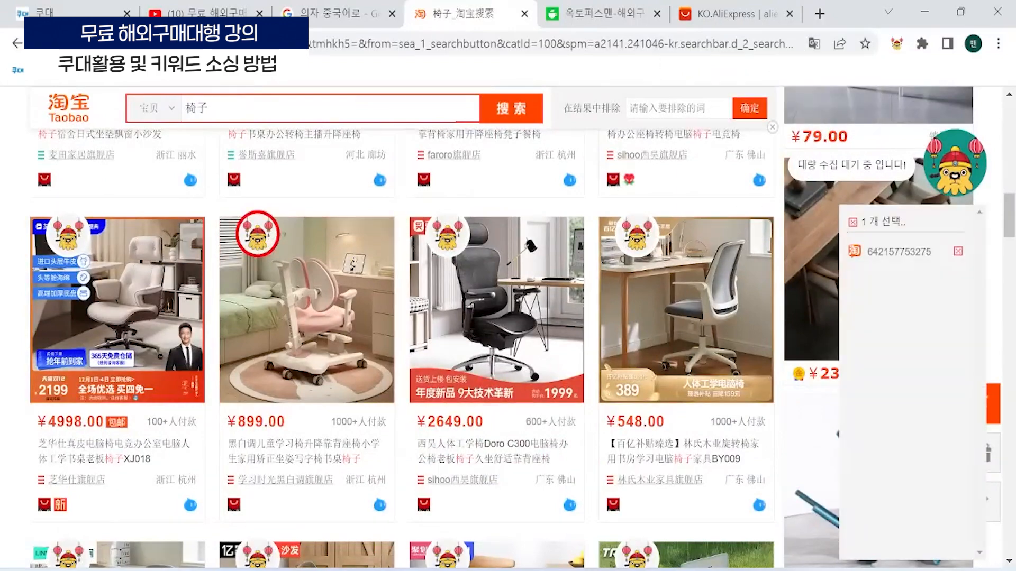
# - Start the bulk collection of the selected ¥899 children's study chair and follow its Tmall detail page while it is collected
pyautogui.click(957, 170)
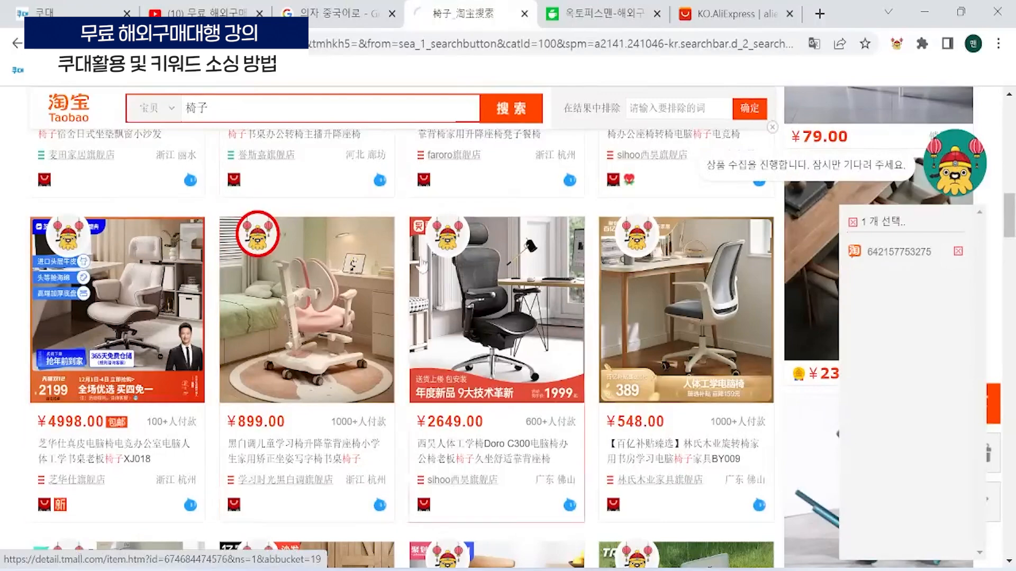
pyautogui.moveTo(707, 570)
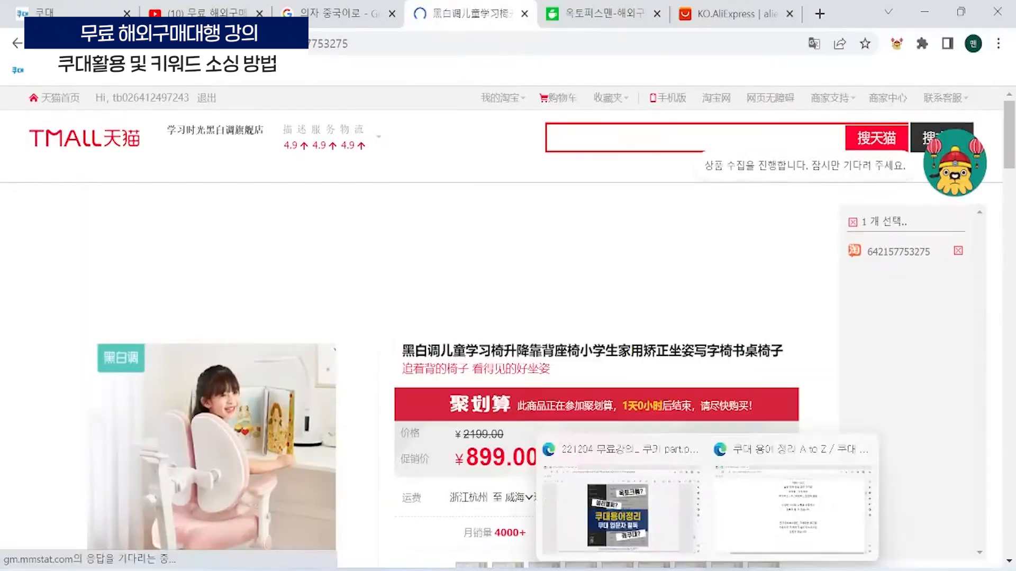
pyautogui.moveTo(672, 570)
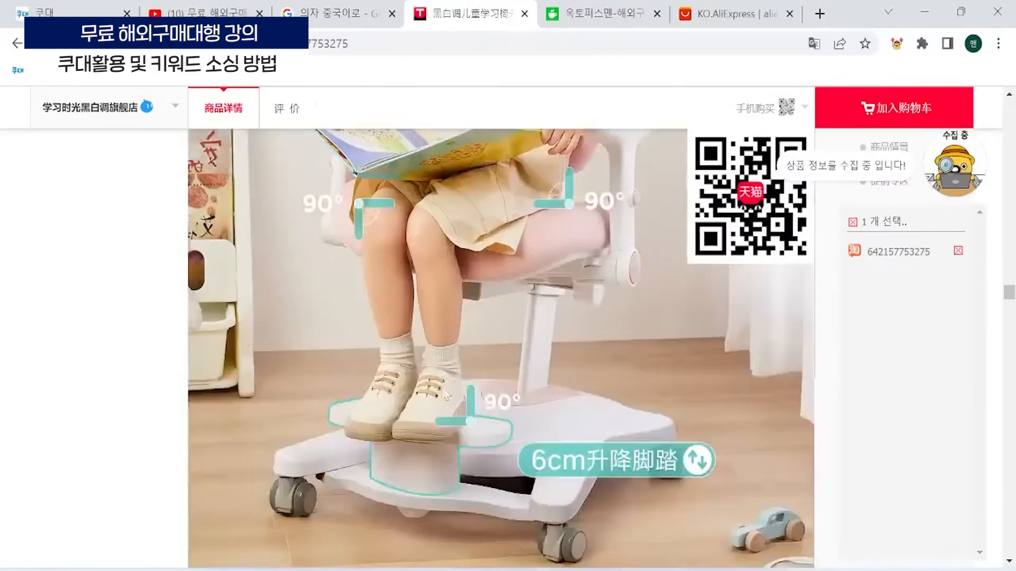
pyautogui.scroll(-15, 436, 470)
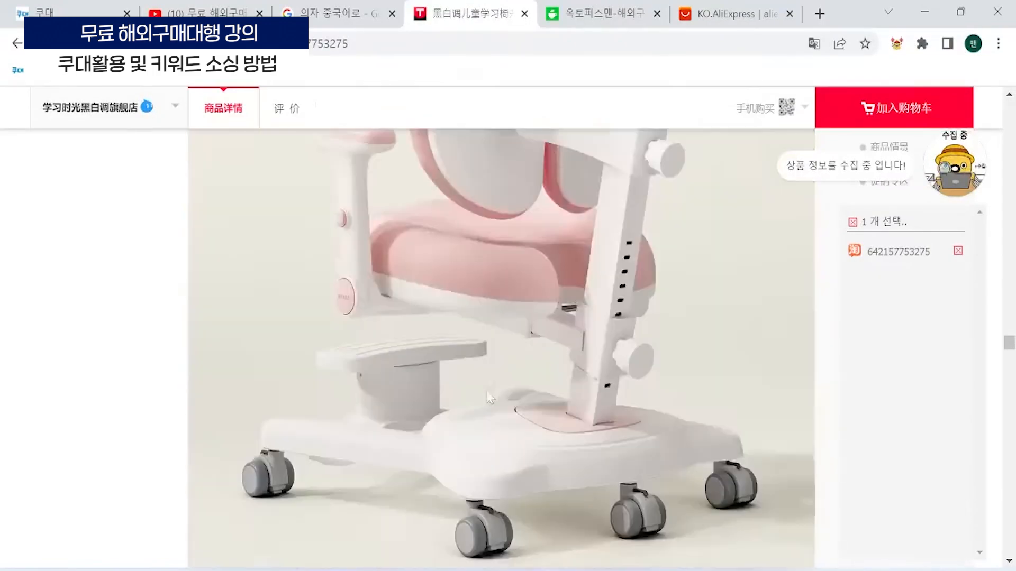
pyautogui.scroll(-15, 648, 434)
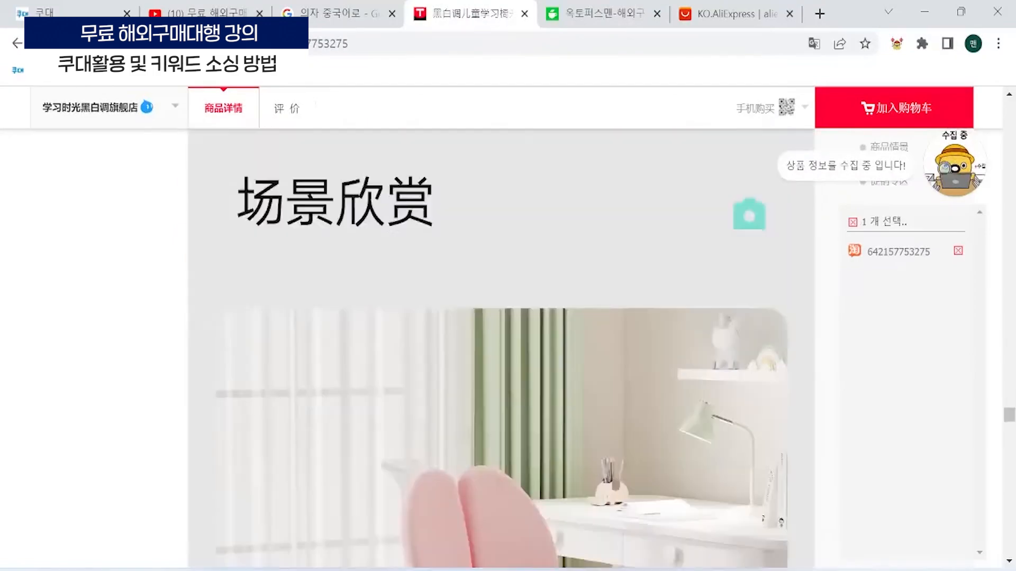
pyautogui.moveTo(708, 569)
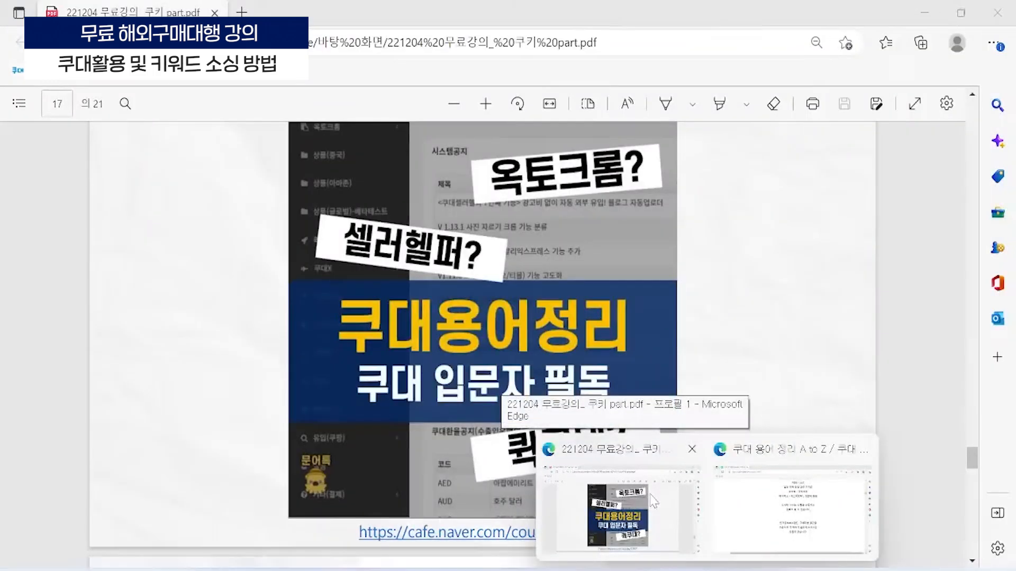
pyautogui.click(655, 501)
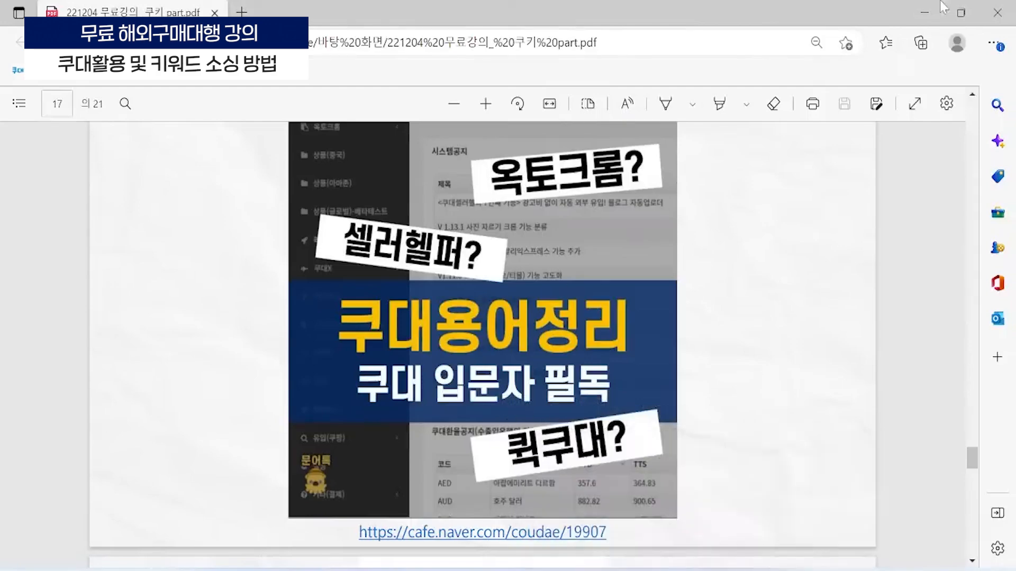
pyautogui.click(925, 14)
pyautogui.scroll(-20, 643, 250)
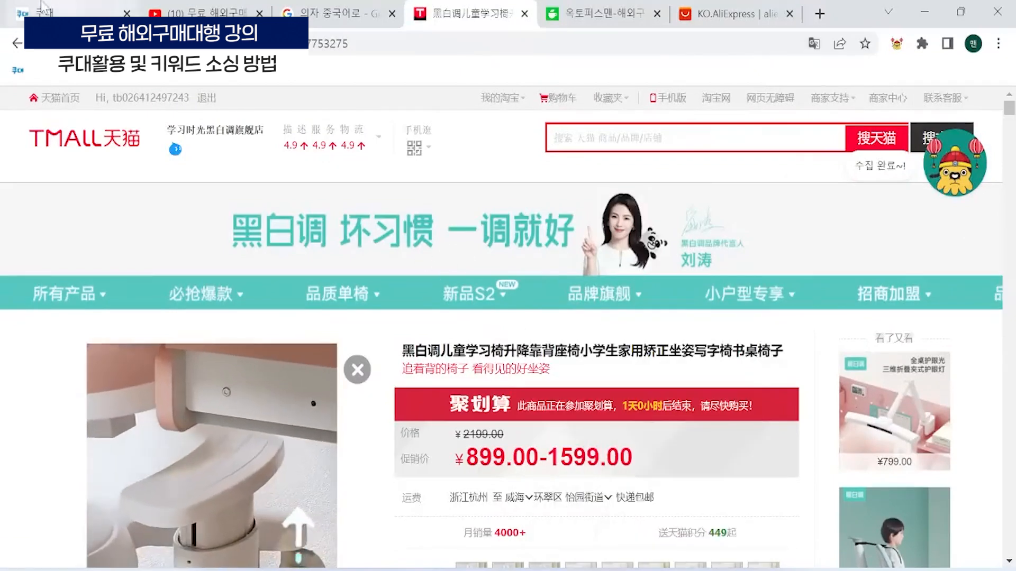
# - Open the collected children's study chair from the Coudae product list, review its images and product name, and close its editor
pyautogui.click(42, 8)
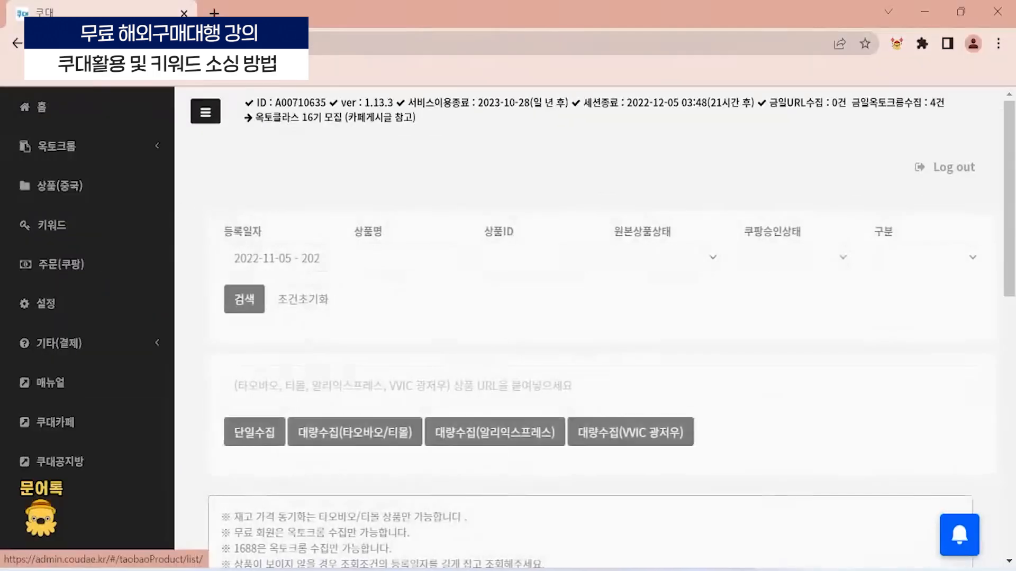
pyautogui.scroll(-3, 476, 377)
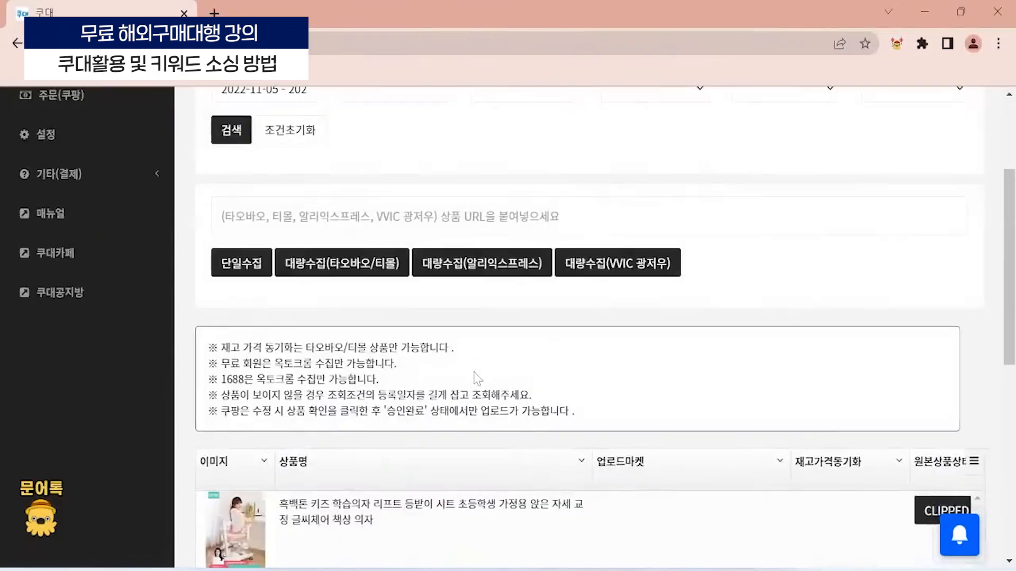
pyautogui.scroll(-3, 476, 378)
pyautogui.click(233, 347)
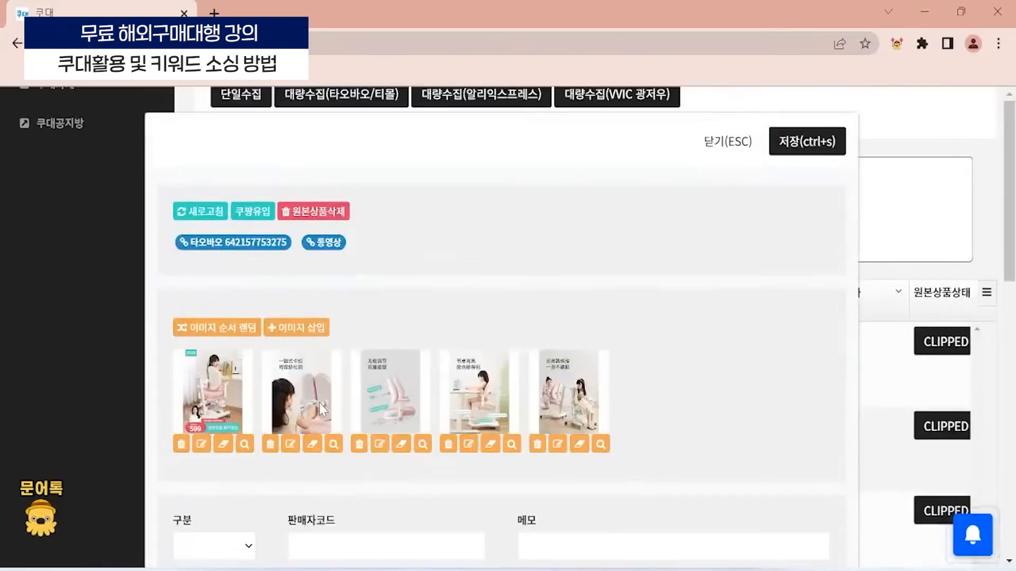
pyautogui.scroll(-2, 319, 402)
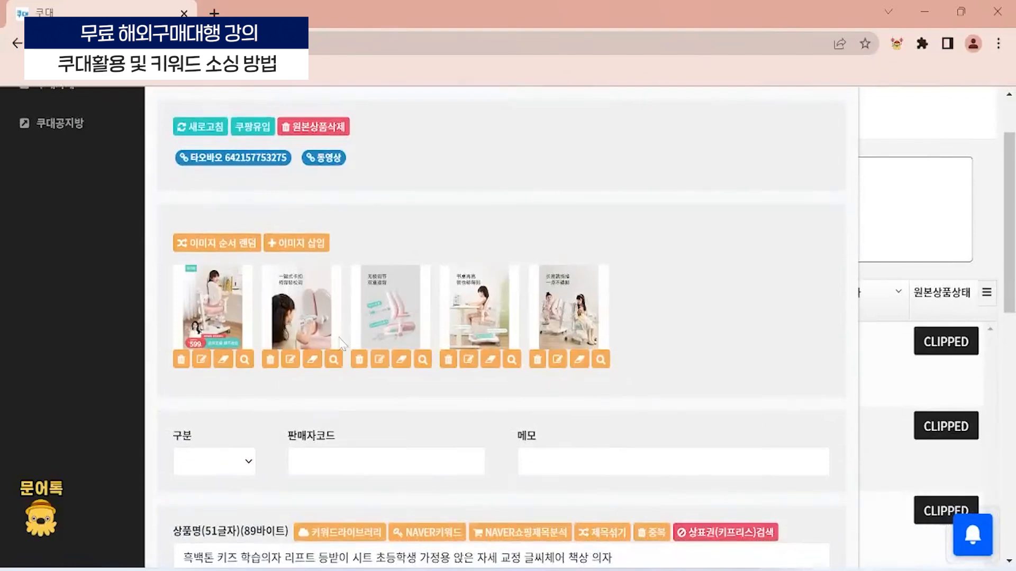
pyautogui.press('Escape')
pyautogui.scroll(5, 631, 449)
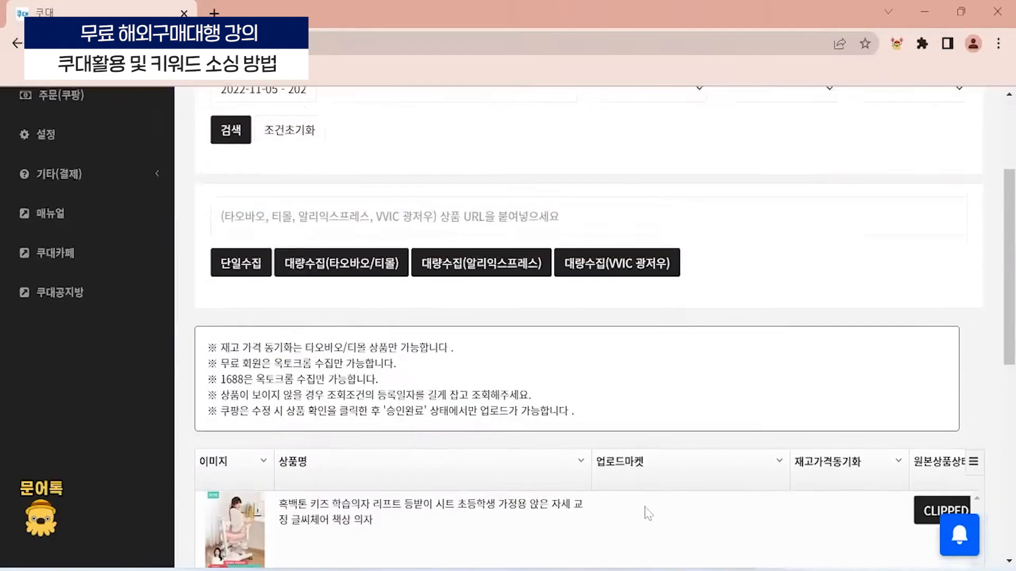
# - Switch to the lecture PDF and read the Coudae free/paid feature comparison table on page 18, down to the price row
pyautogui.moveTo(721, 552)
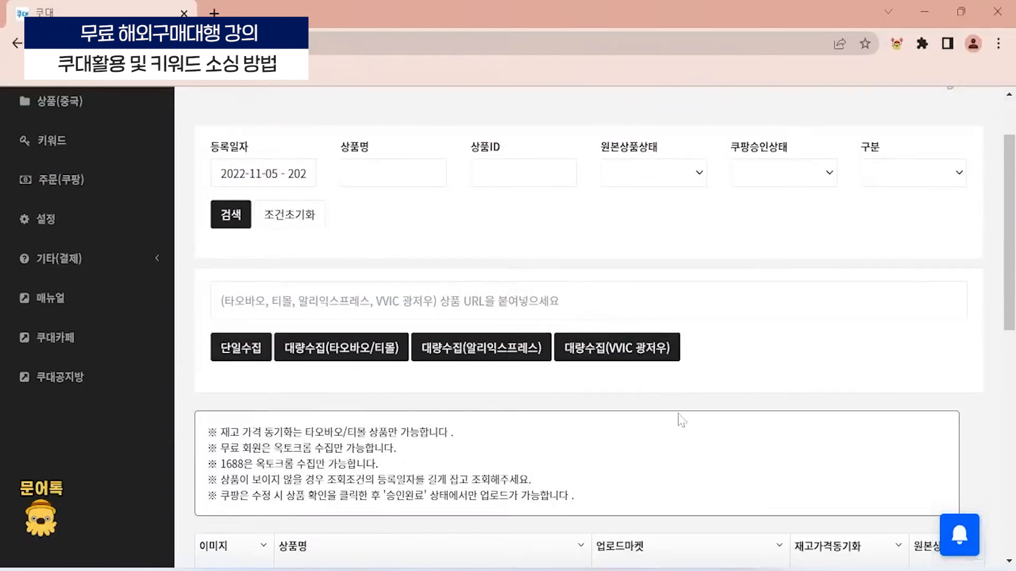
pyautogui.scroll(2, 418, 435)
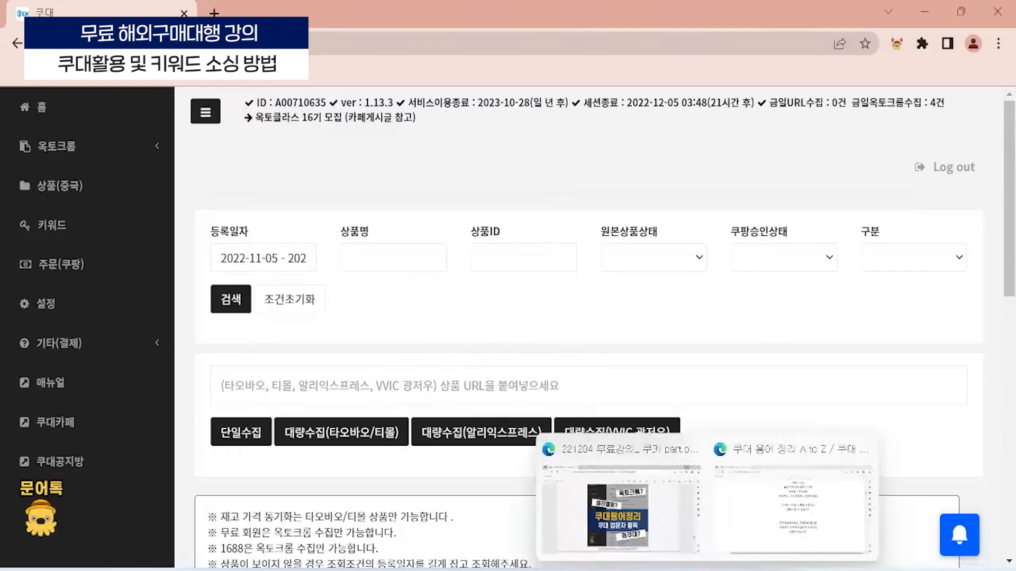
pyautogui.click(630, 499)
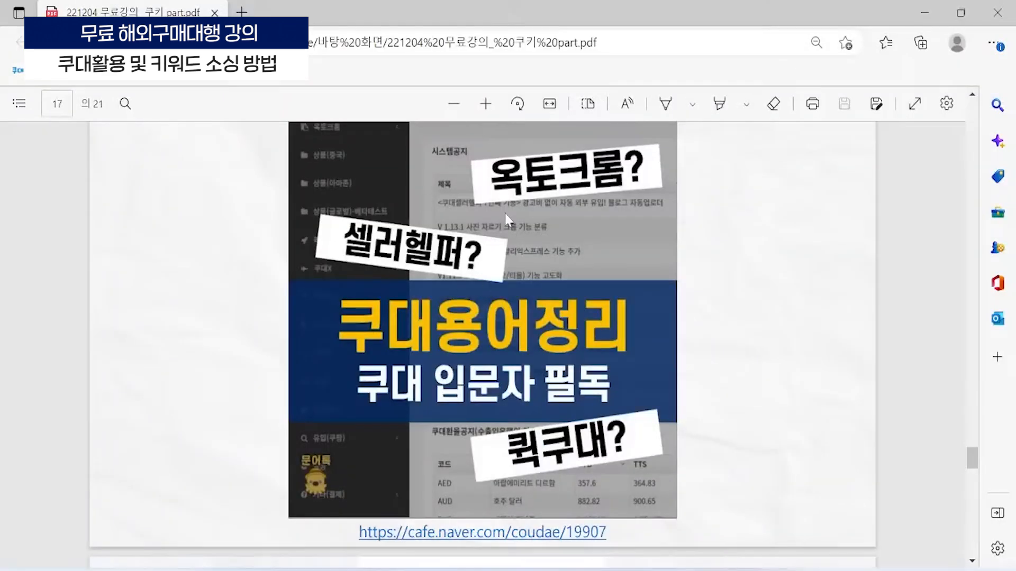
pyautogui.scroll(1, 485, 342)
pyautogui.scroll(-2, 482, 370)
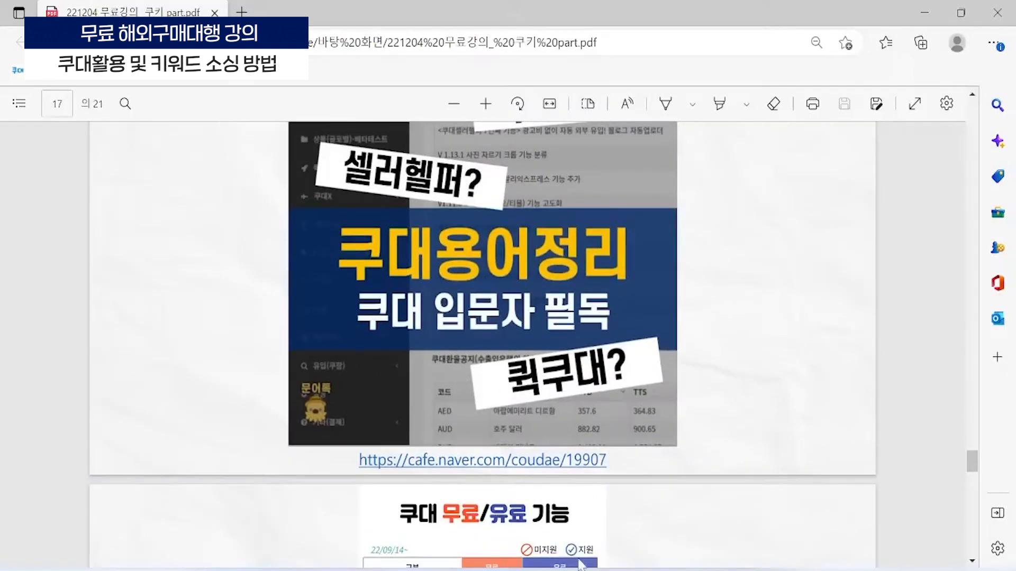
pyautogui.scroll(-5, 581, 564)
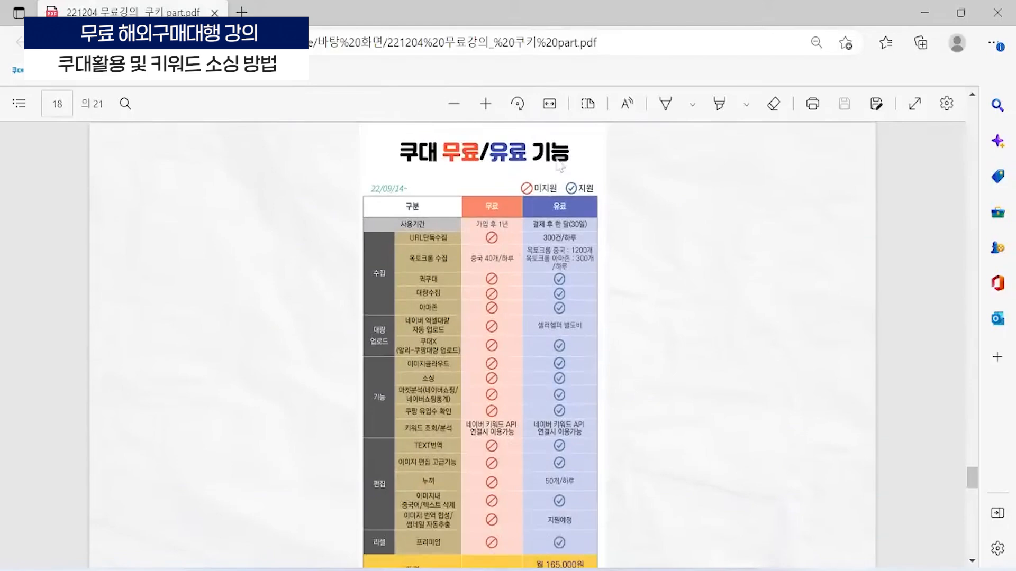
pyautogui.scroll(3, 588, 424)
pyautogui.scroll(5, 421, 184)
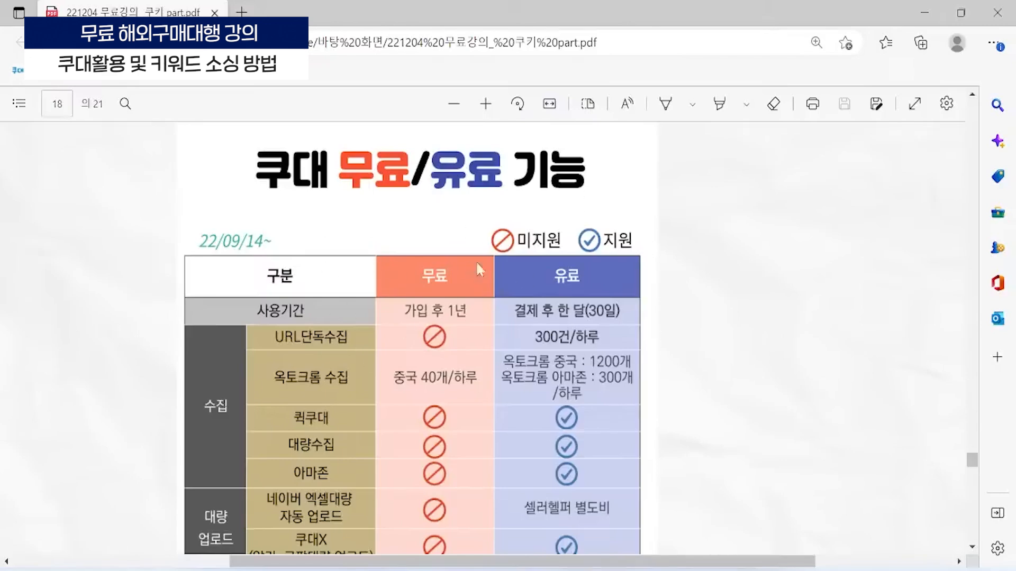
pyautogui.scroll(-7, 265, 175)
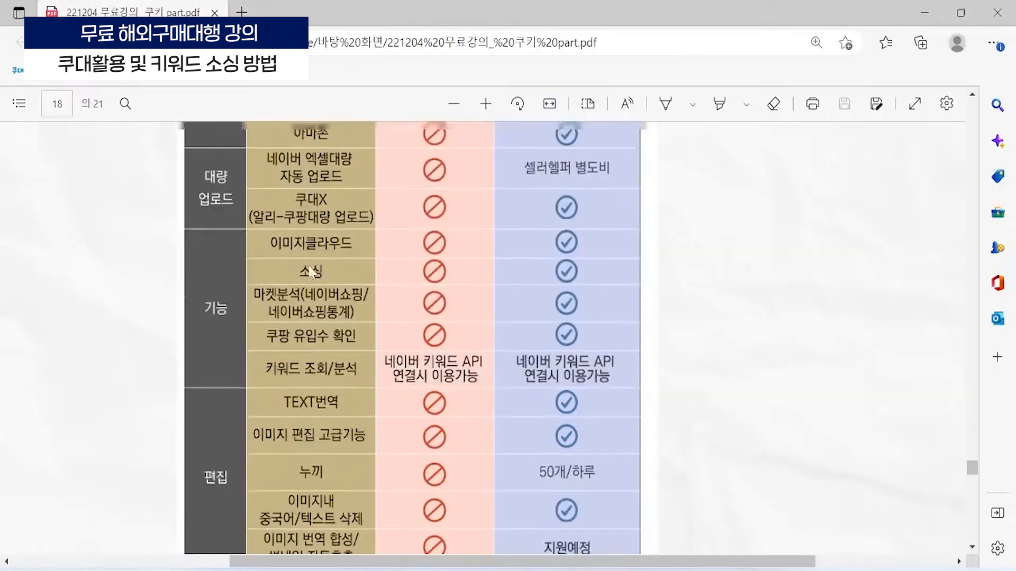
pyautogui.scroll(5, 482, 166)
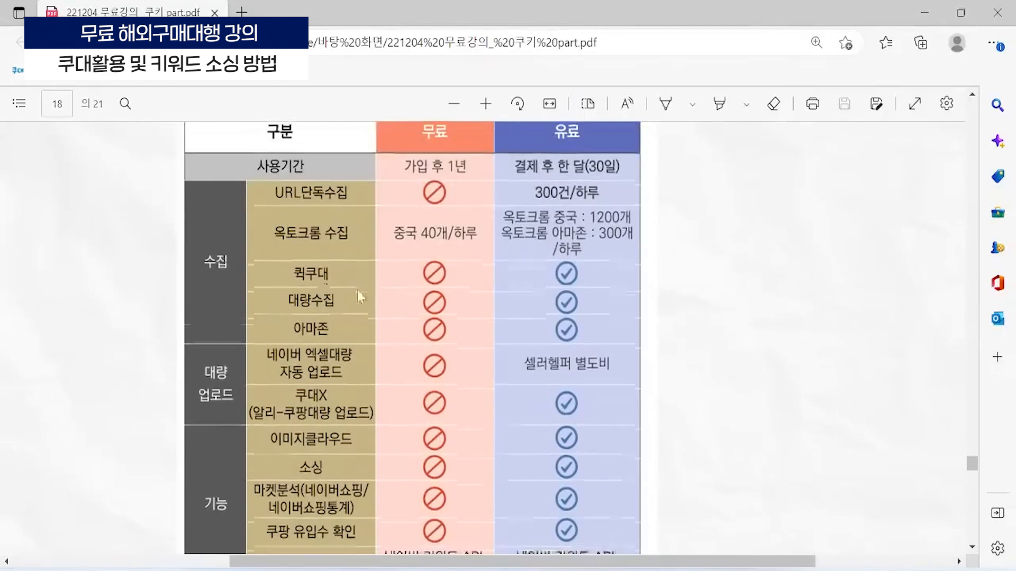
pyautogui.scroll(-7, 357, 290)
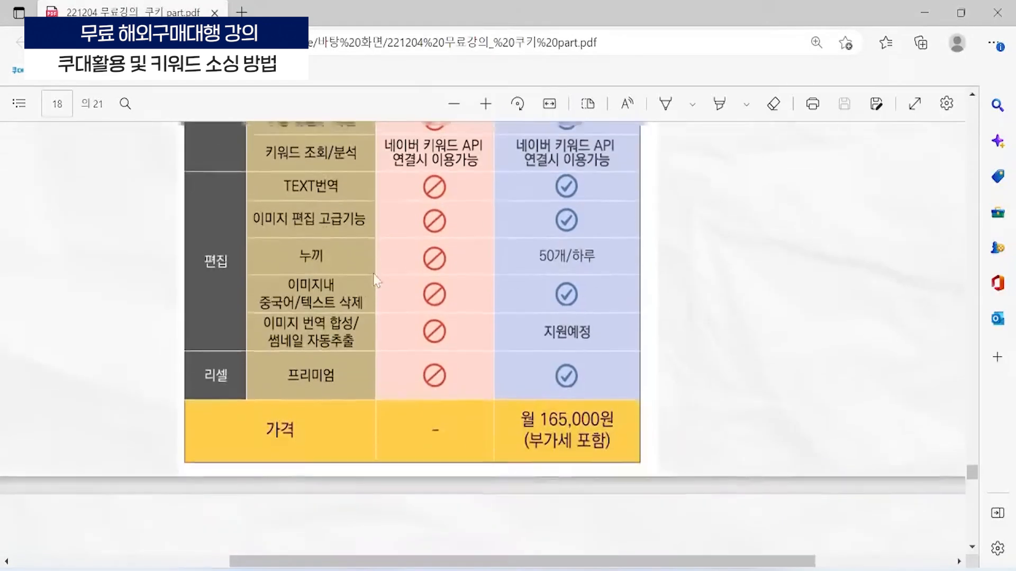
pyautogui.scroll(8, 372, 285)
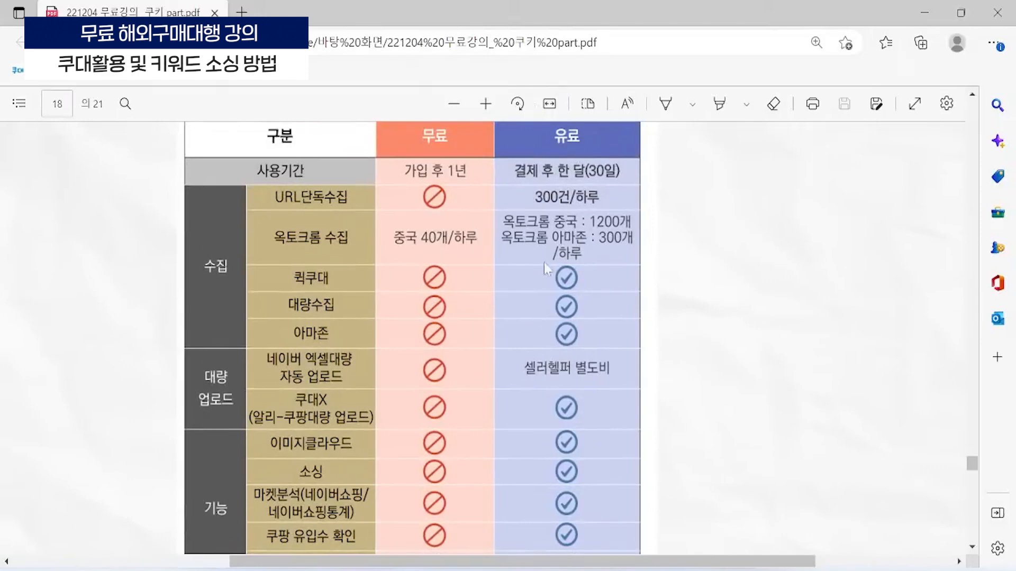
pyautogui.click(924, 5)
pyautogui.scroll(-1, 713, 522)
pyautogui.moveTo(707, 570)
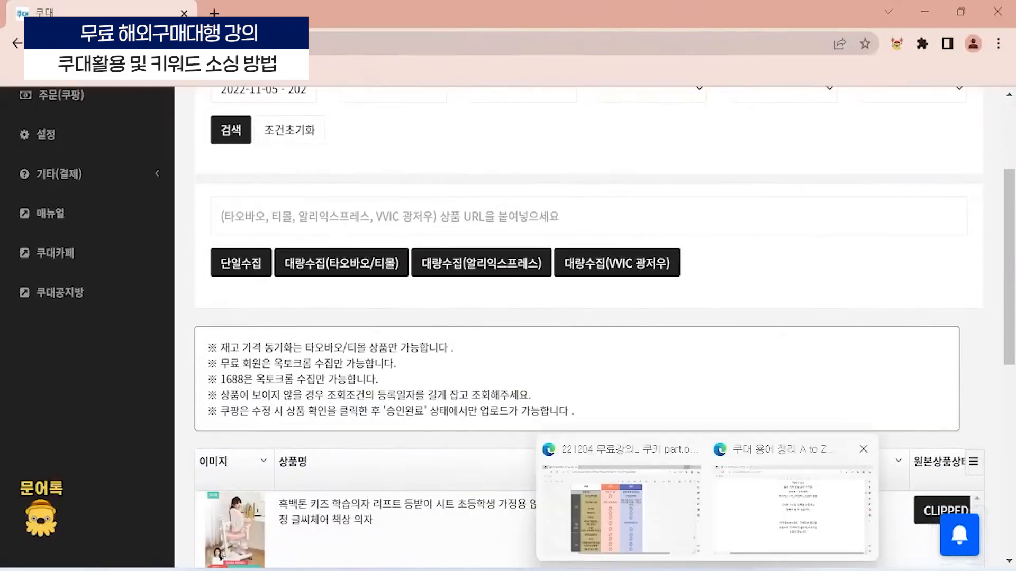
pyautogui.click(635, 502)
# - Read the three-topic outline on page 19 of the lecture PDF, covering Coudae's free functions, 퀵쿠대 and the sourcing tab
pyautogui.scroll(-11, 659, 397)
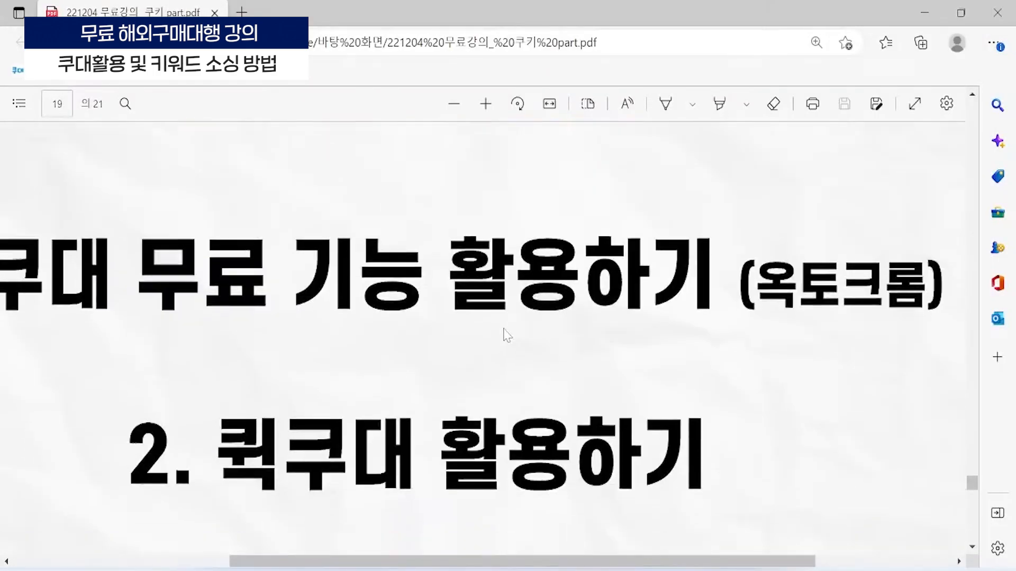
pyautogui.scroll(-4, 503, 333)
pyautogui.keyDown('ctrl'); pyautogui.scroll(-3, 503, 322); pyautogui.keyUp('ctrl')
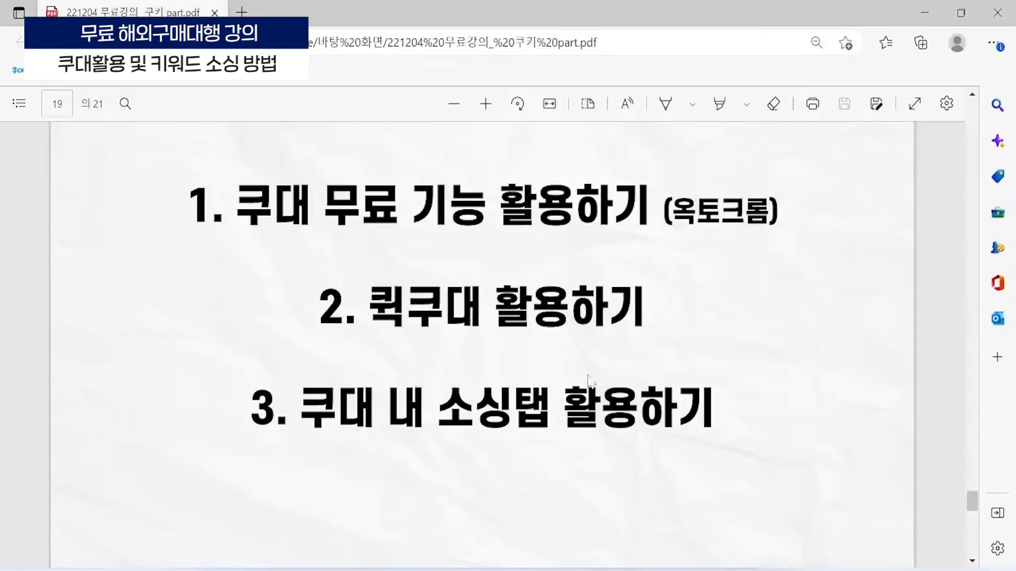
pyautogui.scroll(-2, 618, 336)
pyautogui.scroll(2, 619, 286)
# - Switch to Chrome, search Google for 크롬 확장 프로그램 in a new tab, and open the Chrome 웹 스토어 result
pyautogui.click(688, 569)
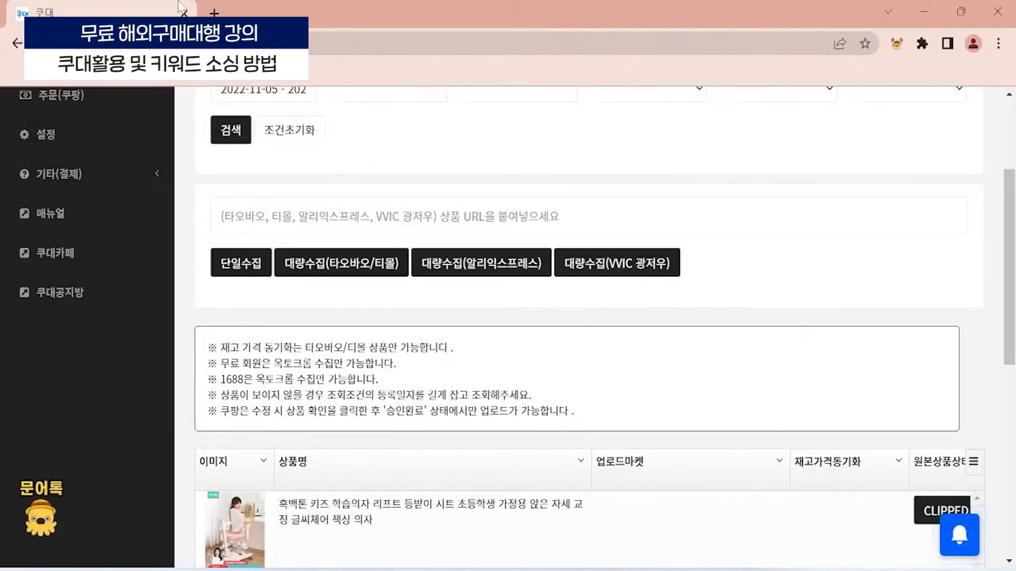
pyautogui.click(216, 10)
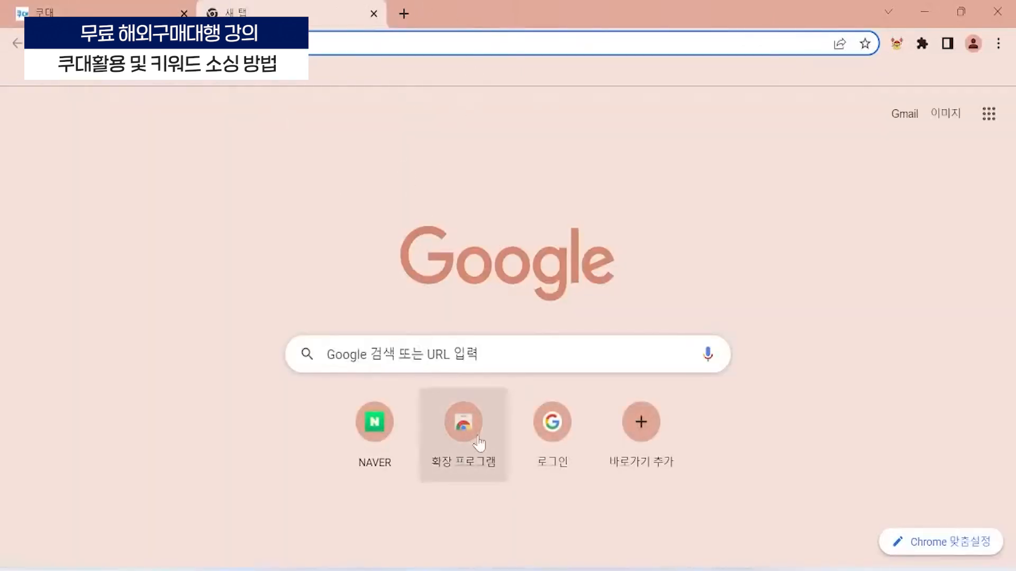
pyautogui.click(327, 354)
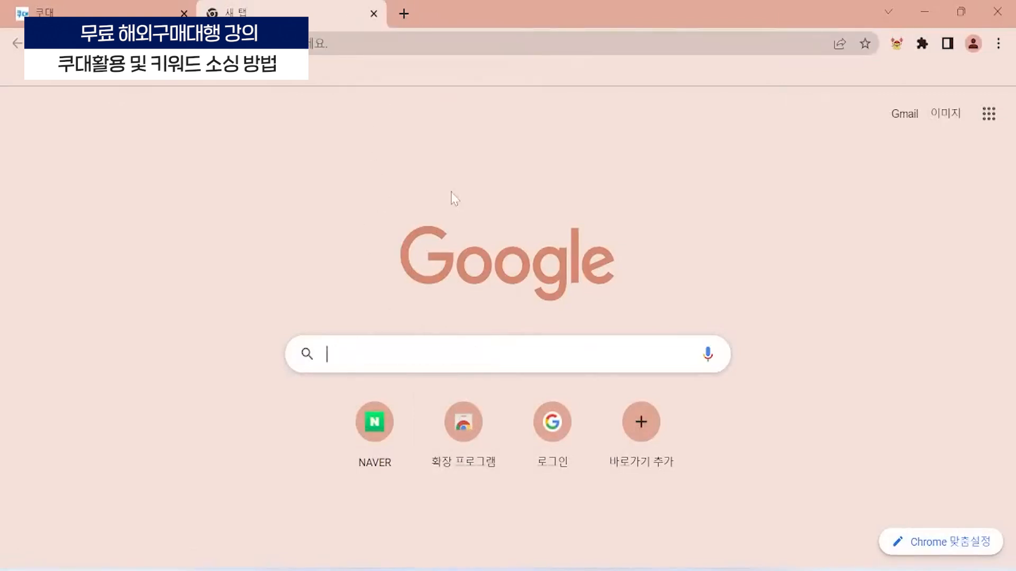
pyautogui.write('크롬 확장')
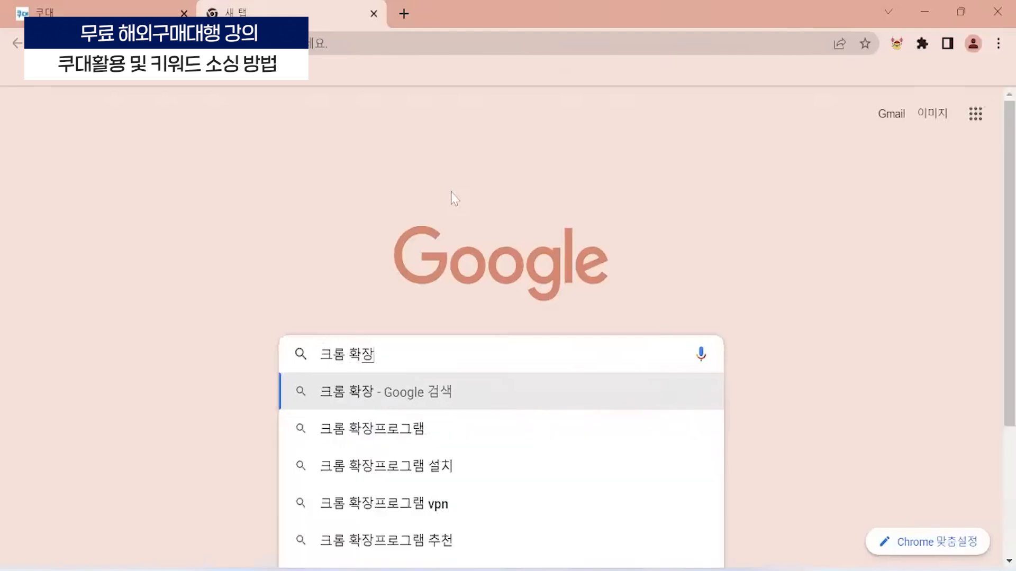
pyautogui.write(' 프로그램')
pyautogui.press('Return')
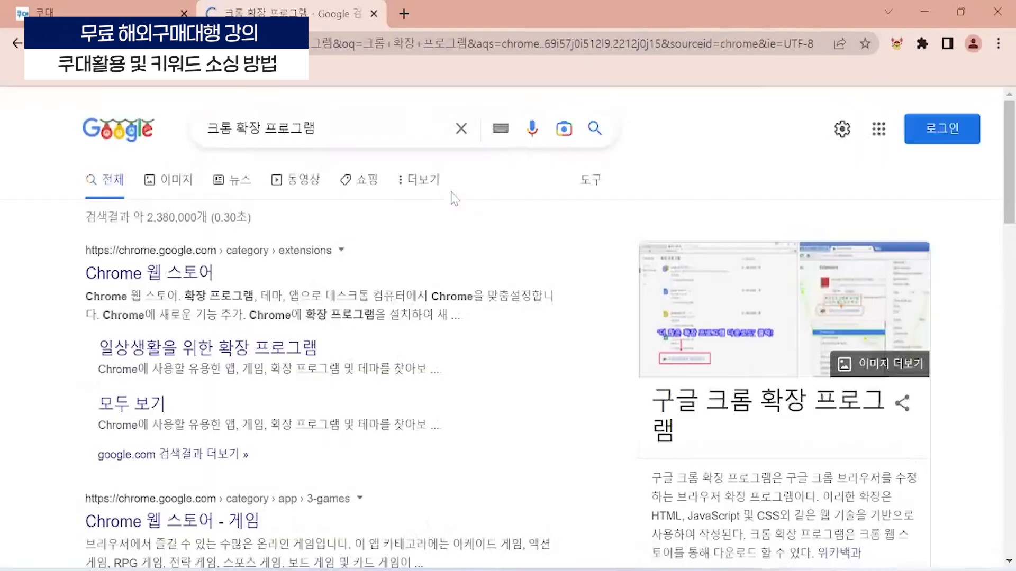
pyautogui.click(126, 279)
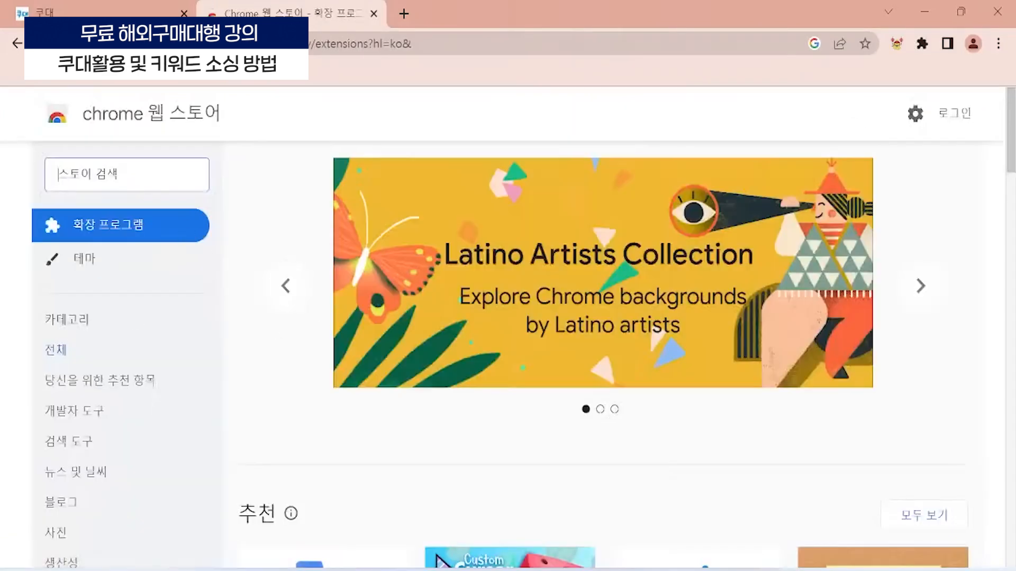
# - Search the Chrome Web Store for the 옥토크롬 extension
pyautogui.write('이토크램')
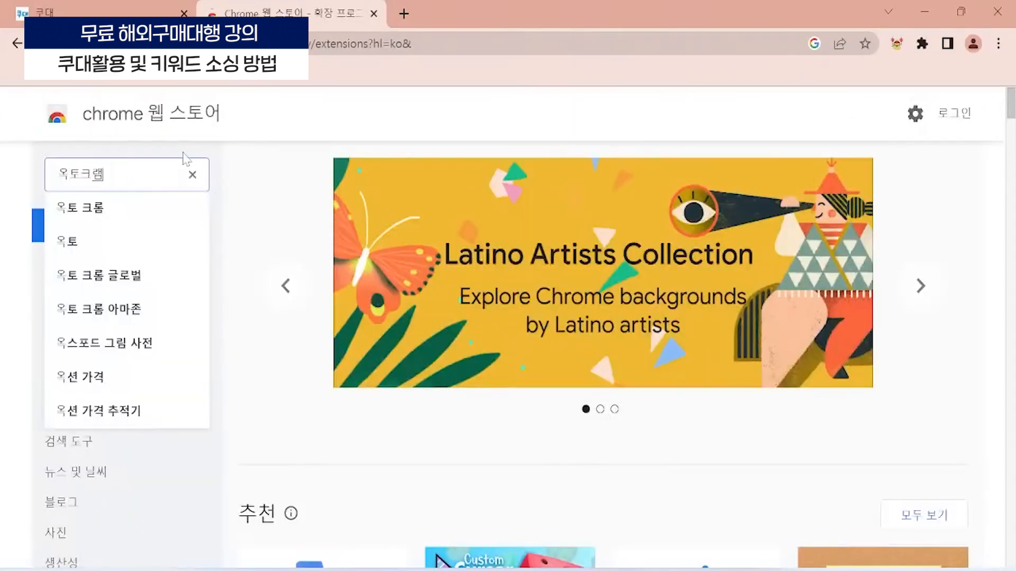
pyautogui.press('Return')
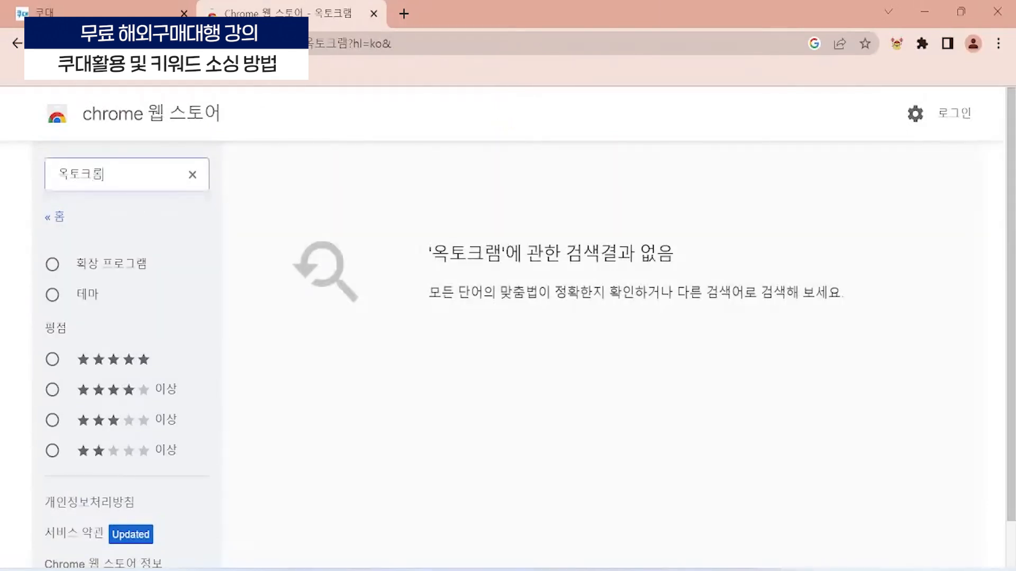
pyautogui.press('Return')
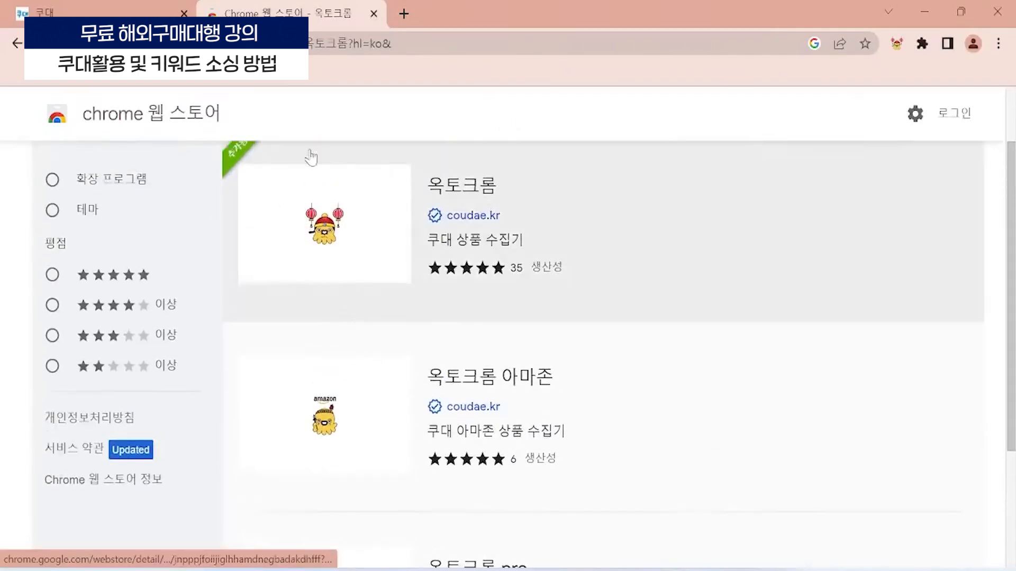
# - Open the 옥토크롬 extension's detail page from the Chrome Web Store results and look at the extension's login form
pyautogui.scroll(-2, 344, 381)
pyautogui.scroll(2, 356, 392)
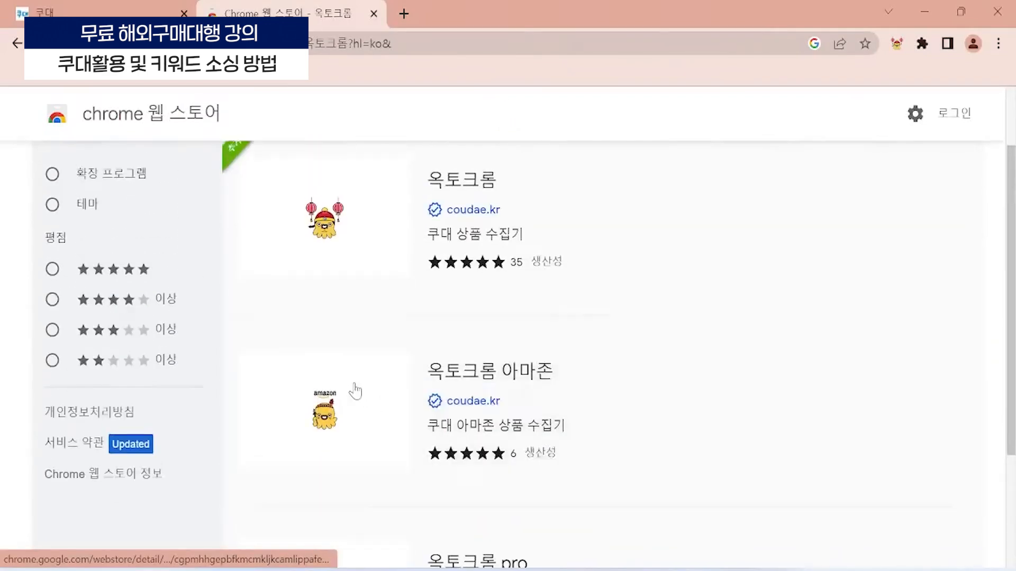
pyautogui.scroll(2, 355, 391)
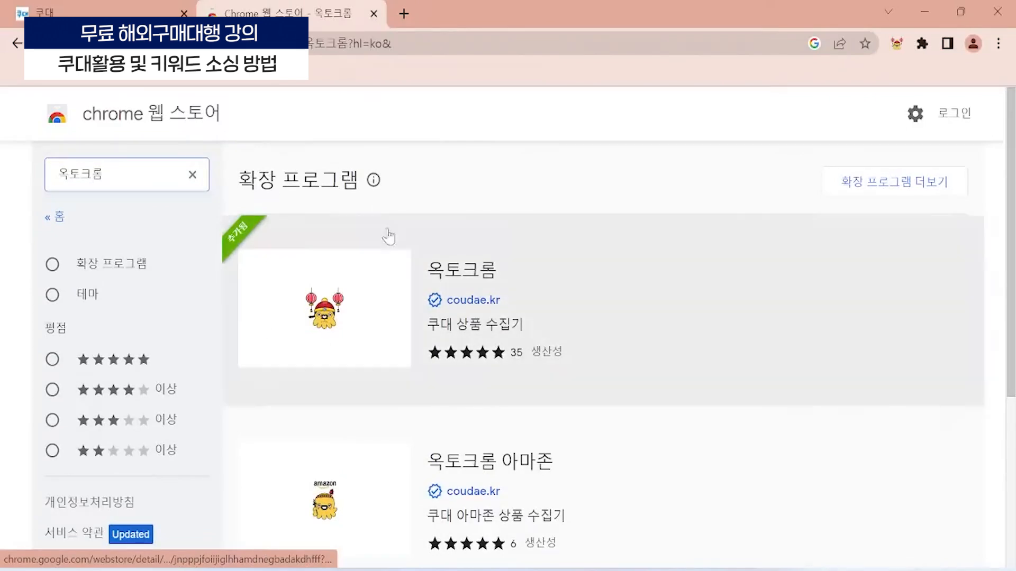
pyautogui.scroll(2, 323, 360)
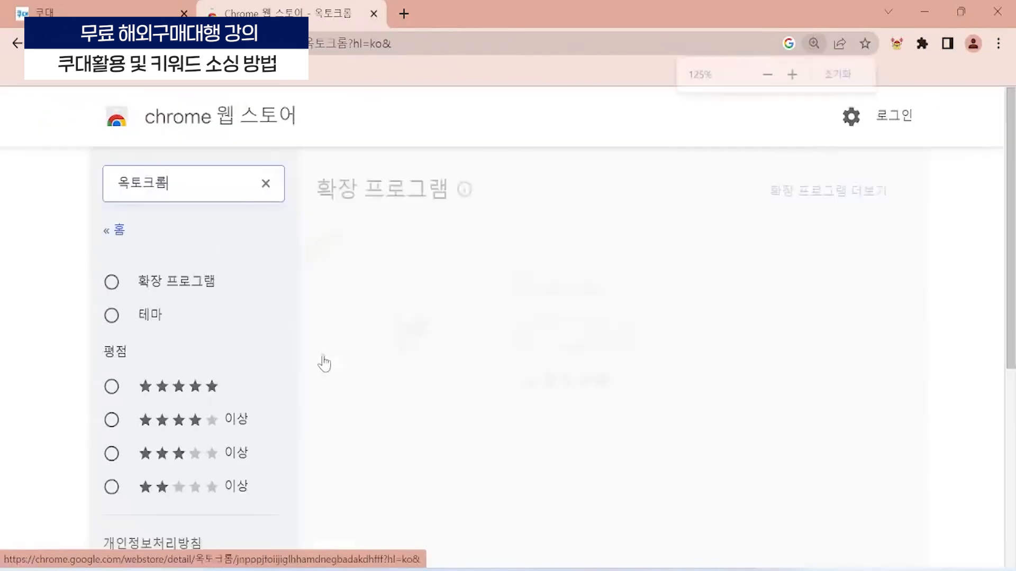
pyautogui.scroll(1, 446, 404)
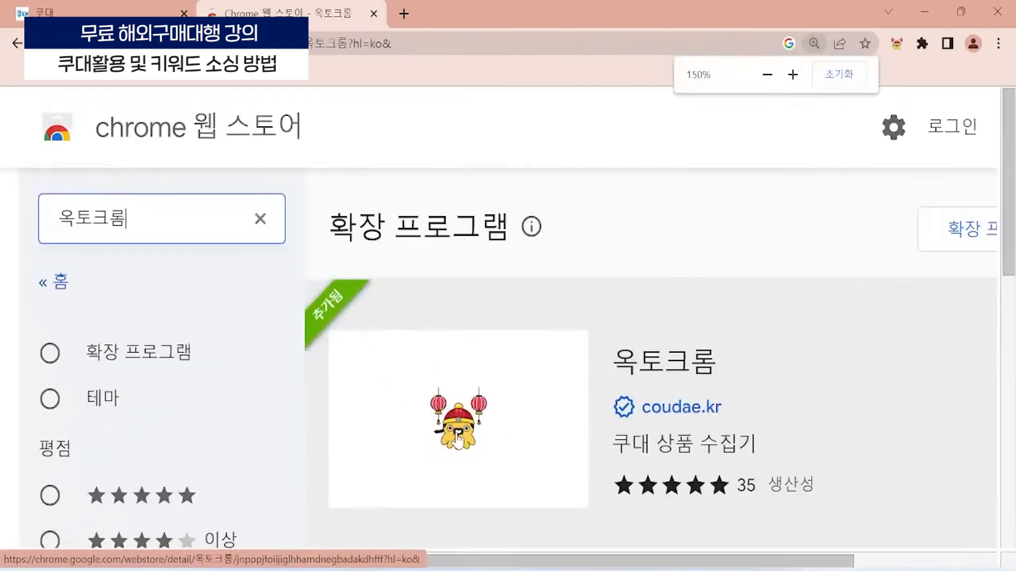
pyautogui.click(459, 438)
pyautogui.scroll(-1, 715, 379)
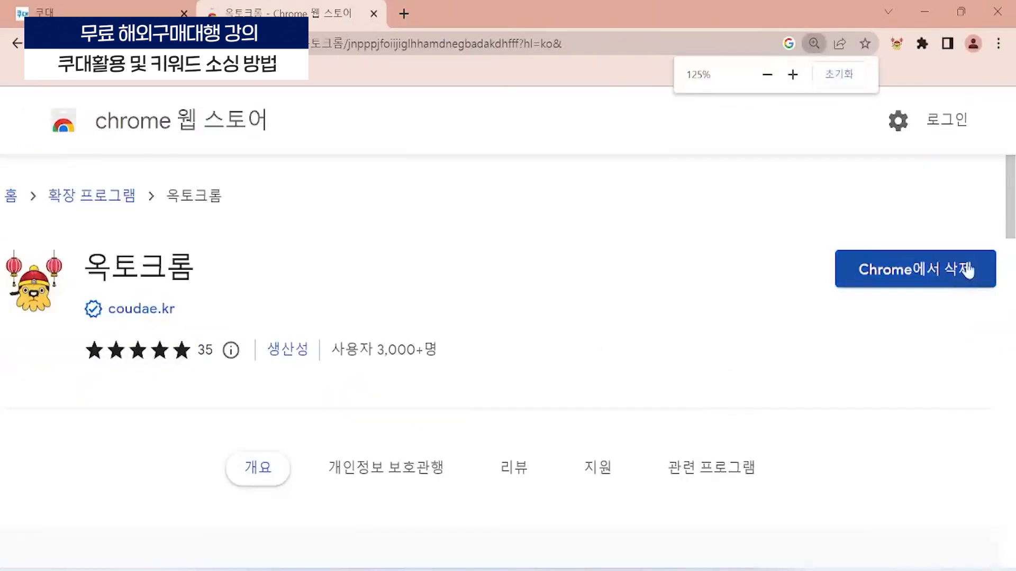
pyautogui.click(896, 44)
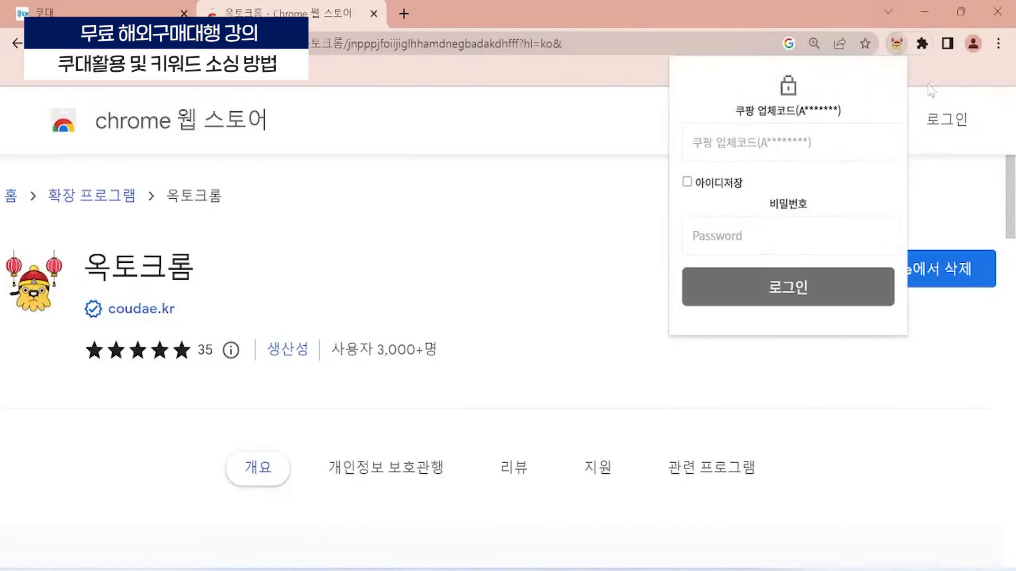
pyautogui.click(898, 44)
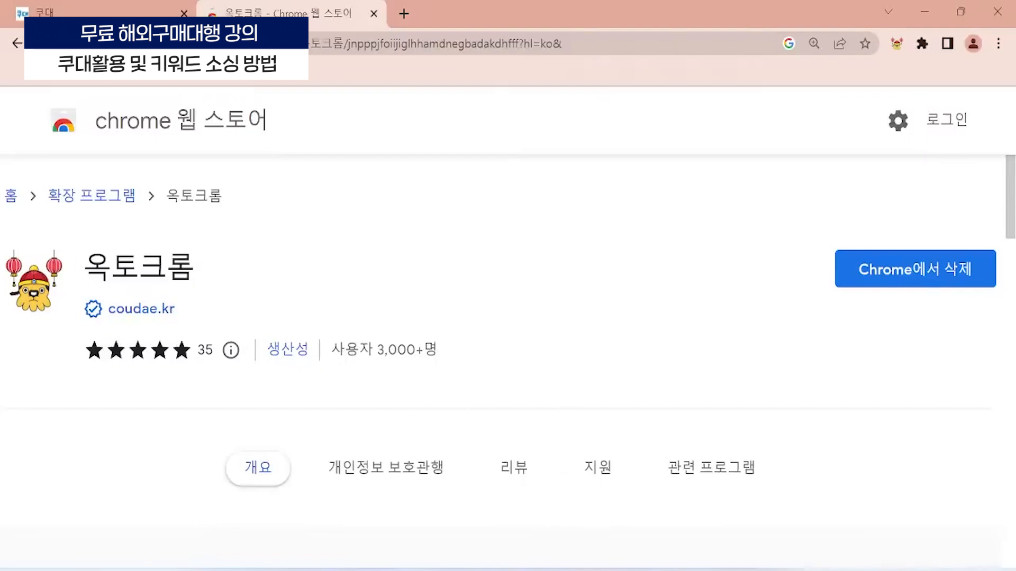
# - Switch to the other Chrome window and return from the Tmall product page to the Taobao search results for 椅子
pyautogui.moveTo(498, 570)
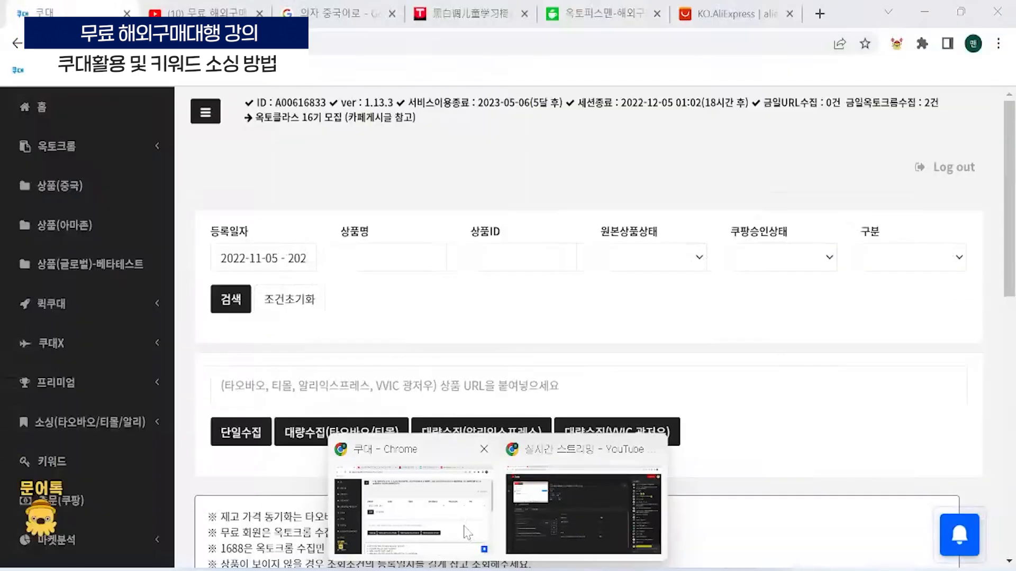
pyautogui.click(464, 530)
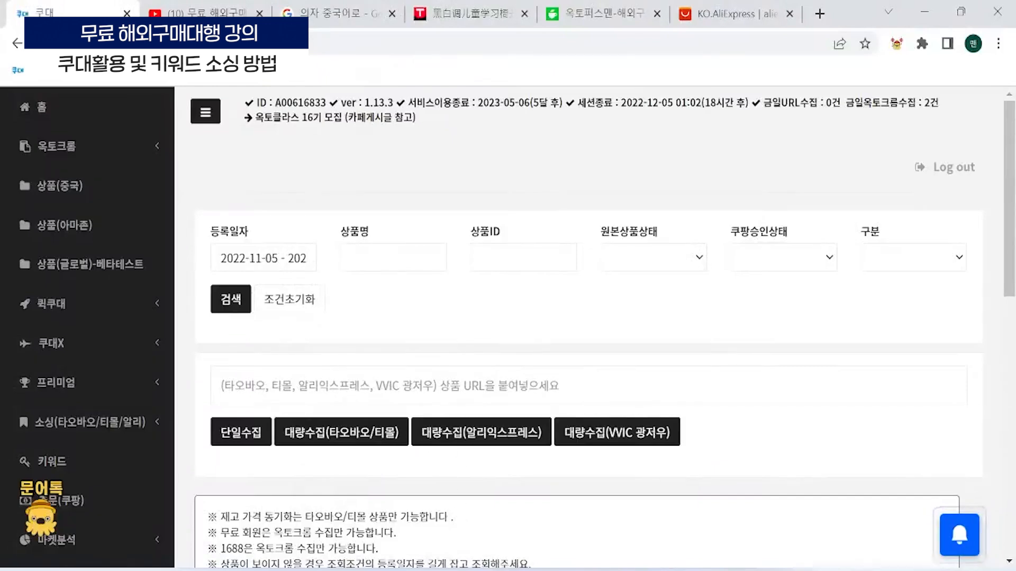
pyautogui.click(465, 13)
pyautogui.click(16, 44)
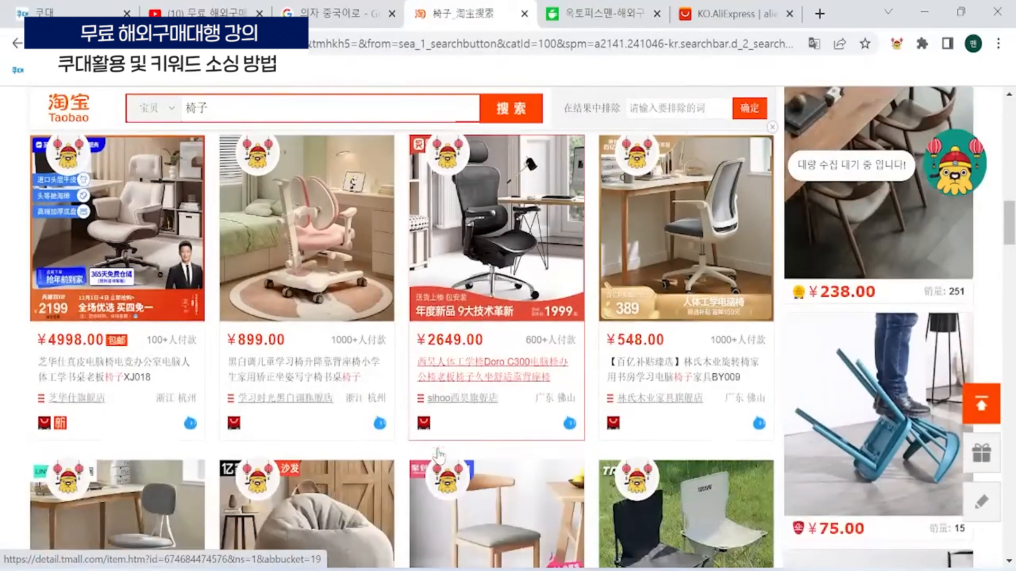
# - Select the ¥27.80 outdoor folding chair in the Taobao results and collect it with 옥토크롬's bulk collection
pyautogui.scroll(-5, 438, 454)
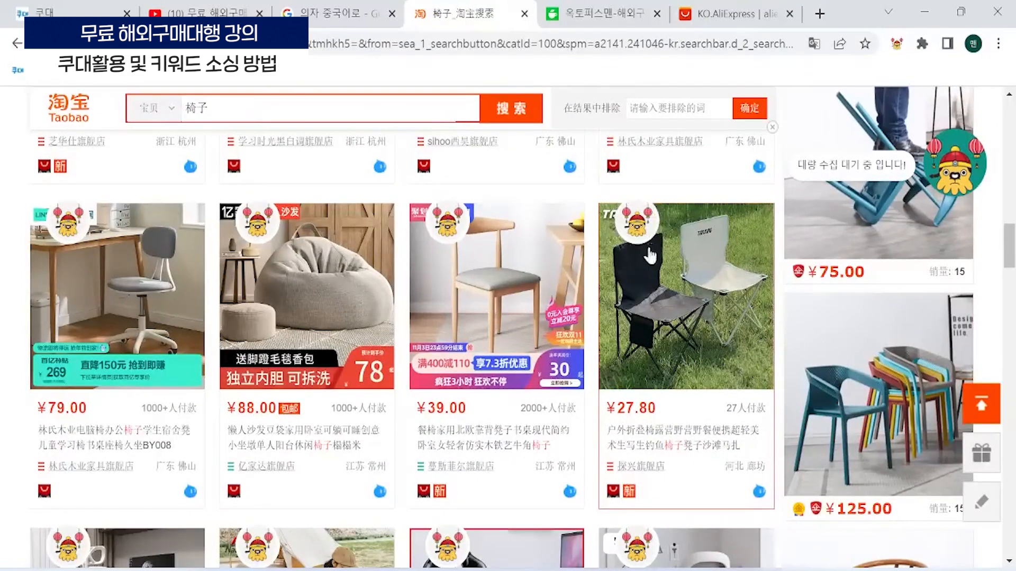
pyautogui.click(646, 220)
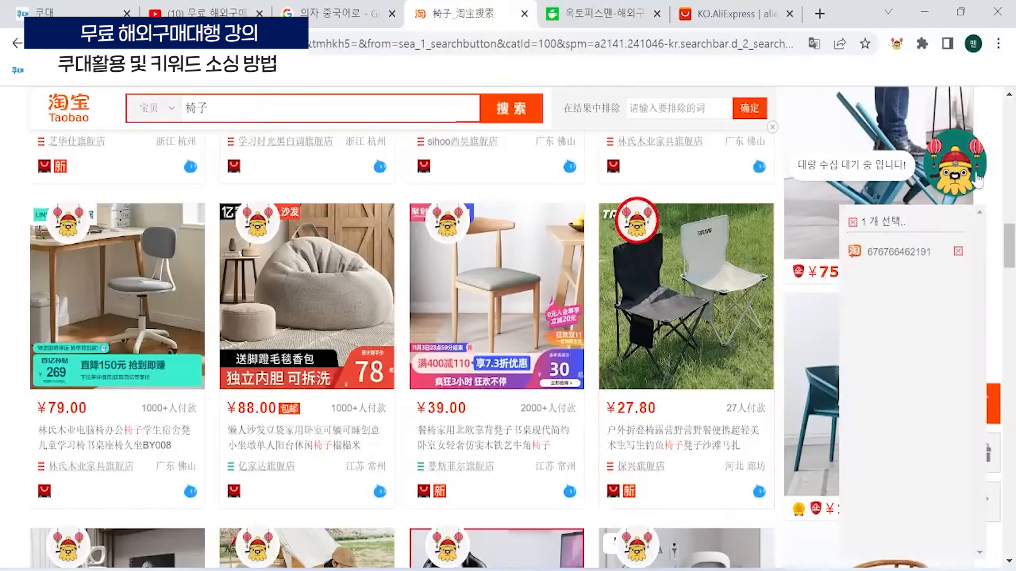
pyautogui.click(961, 170)
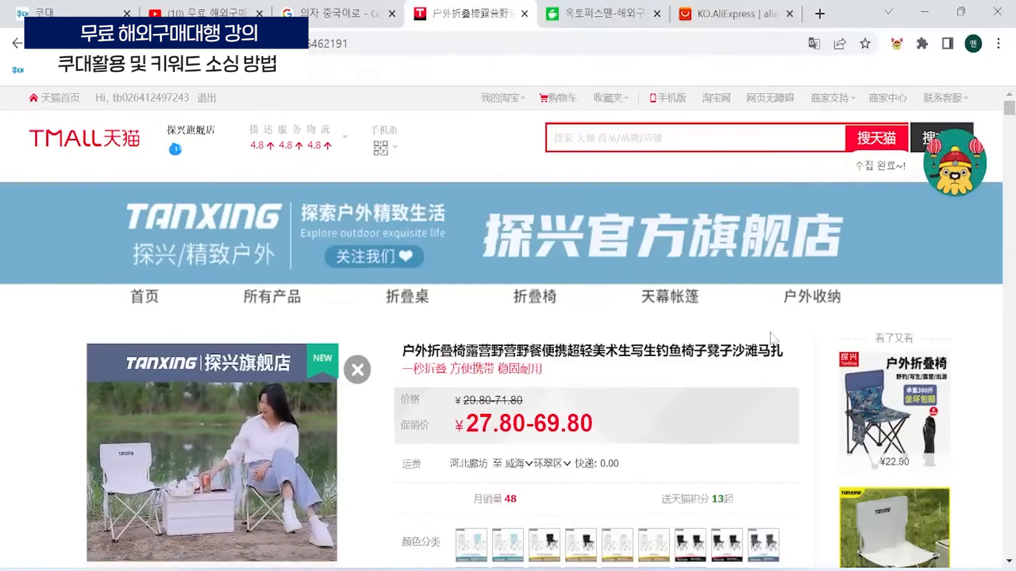
# - Switch to the Chrome window showing the Web Store, go to its 쿠대 tab and open the 홈 page
pyautogui.moveTo(673, 570)
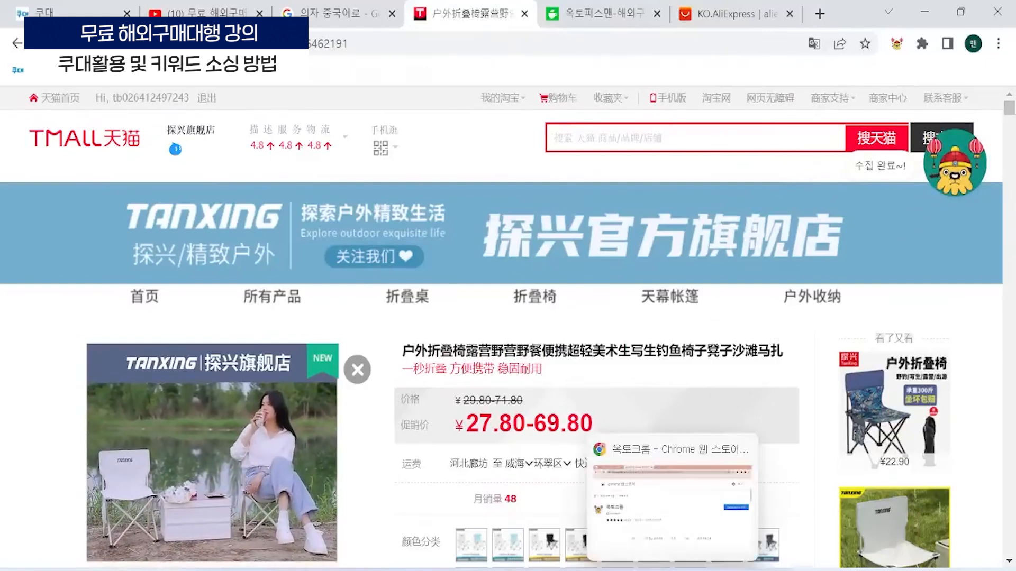
pyautogui.click(668, 499)
pyautogui.click(127, 11)
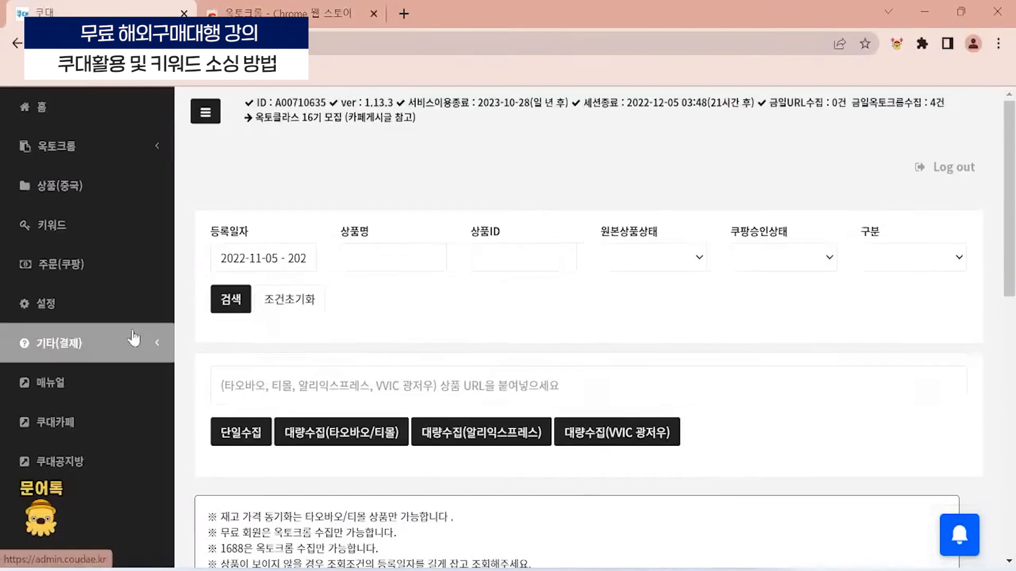
pyautogui.click(130, 112)
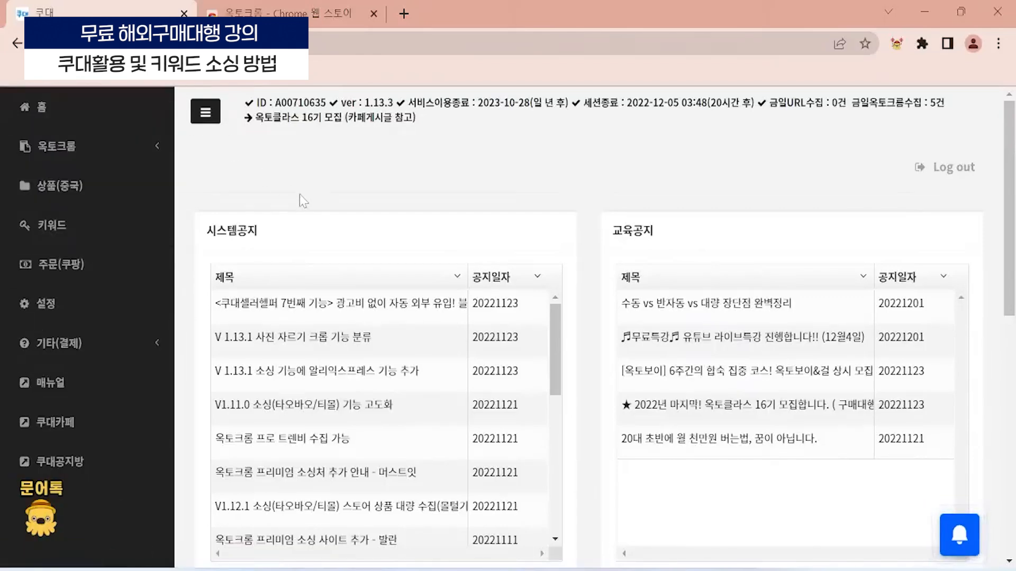
# - Switch to 쿠대 in the Chrome window with the Tmall product and review the full side menu down to 쿠대공지방
pyautogui.moveTo(504, 570)
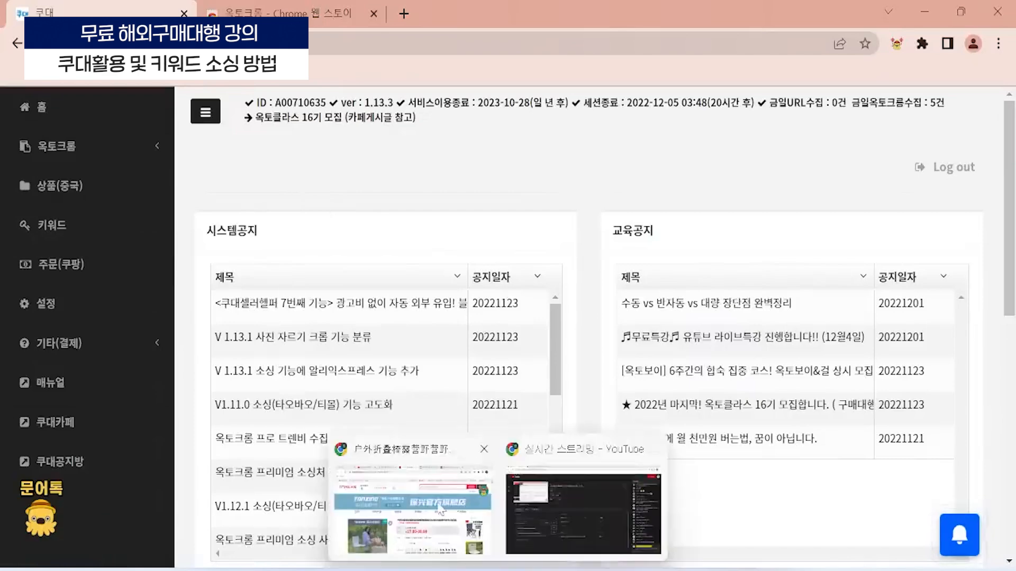
pyautogui.click(429, 498)
pyautogui.click(21, 3)
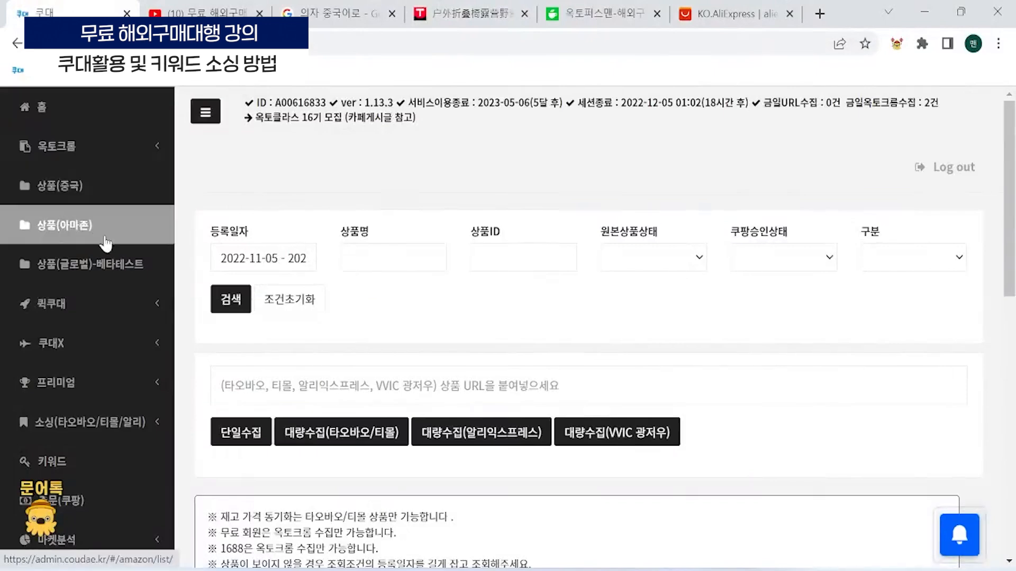
pyautogui.scroll(-2, 107, 220)
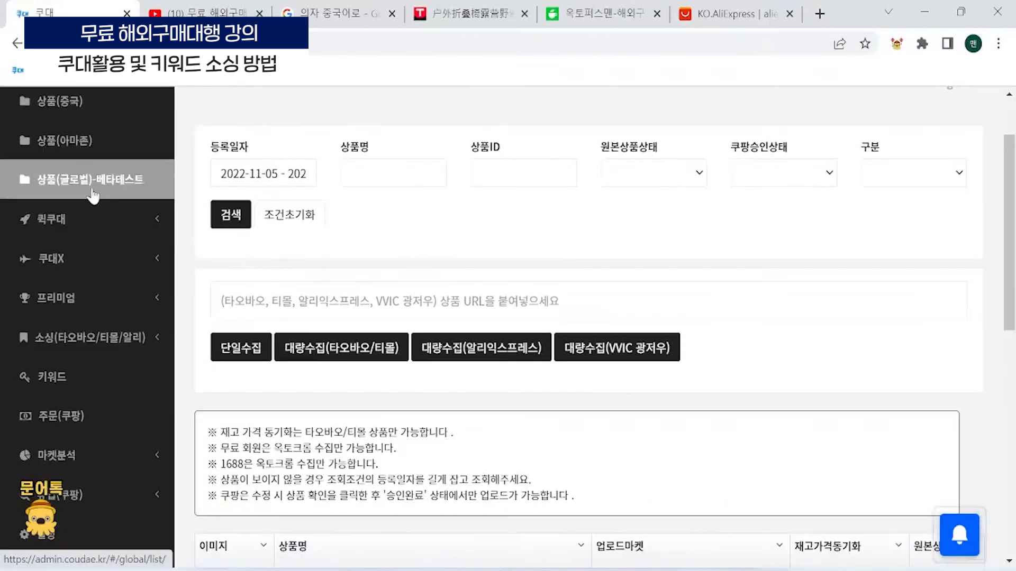
pyautogui.scroll(-2, 94, 192)
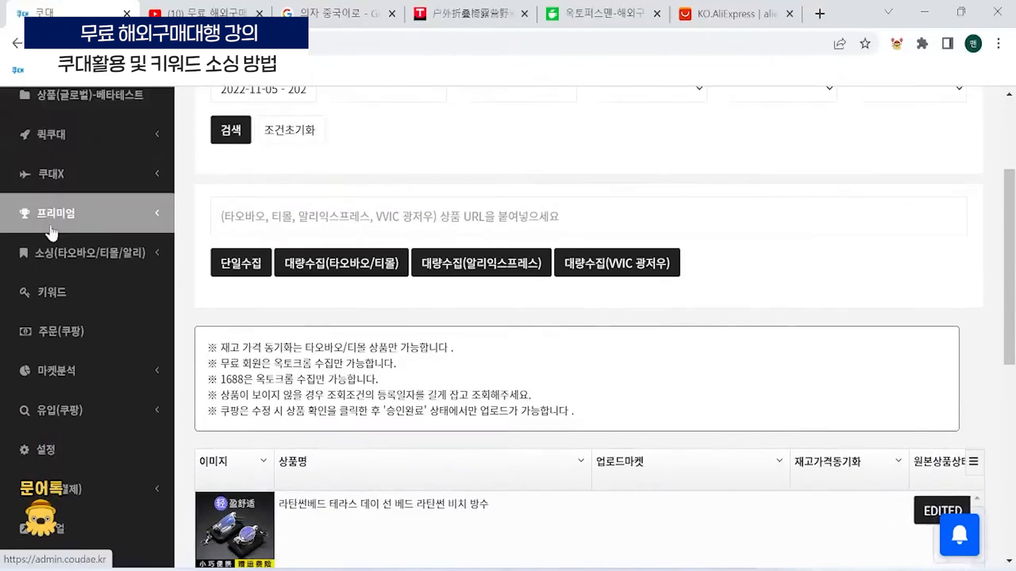
pyautogui.scroll(-2, 74, 209)
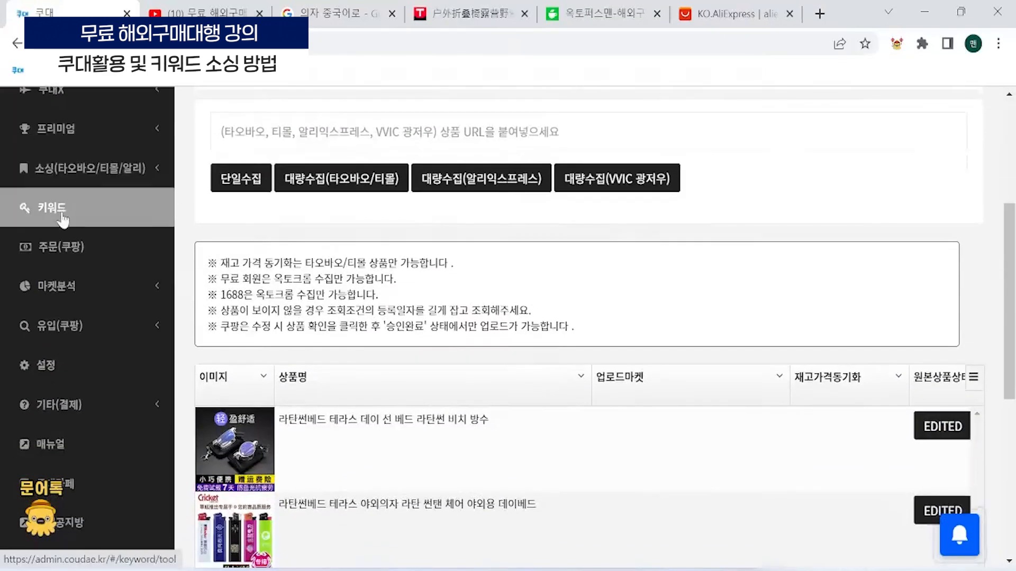
pyautogui.scroll(-2, 109, 293)
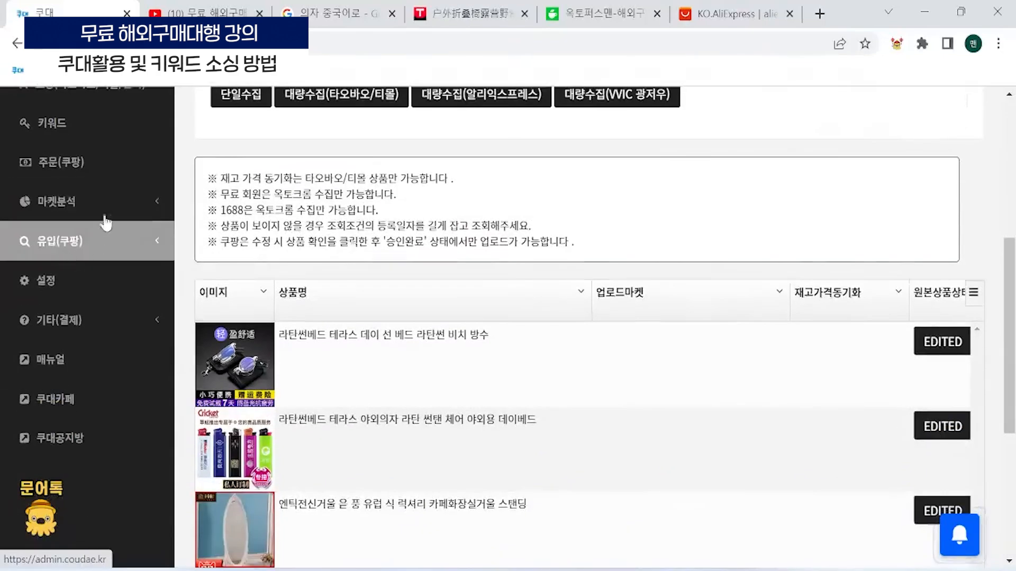
pyautogui.scroll(6, 145, 256)
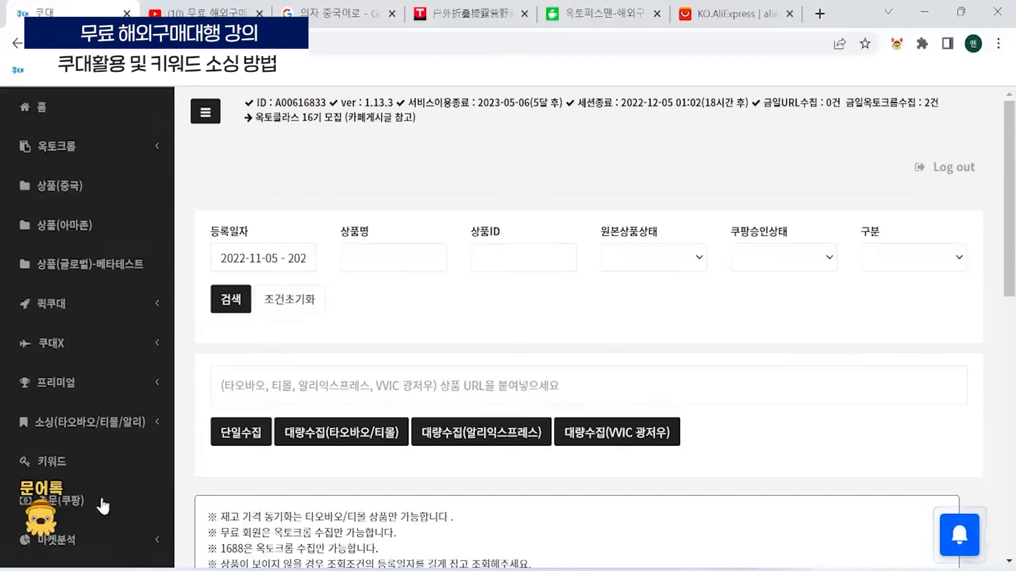
# - Return to the 쿠대 window showing the 홈 page and view the collected products under 상품(중국)
pyautogui.moveTo(672, 570)
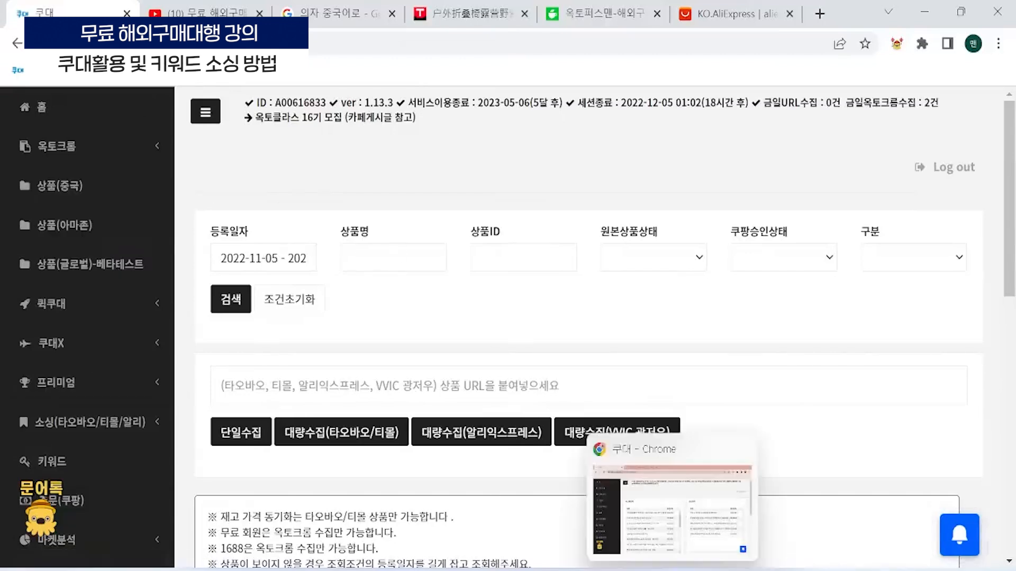
pyautogui.click(673, 467)
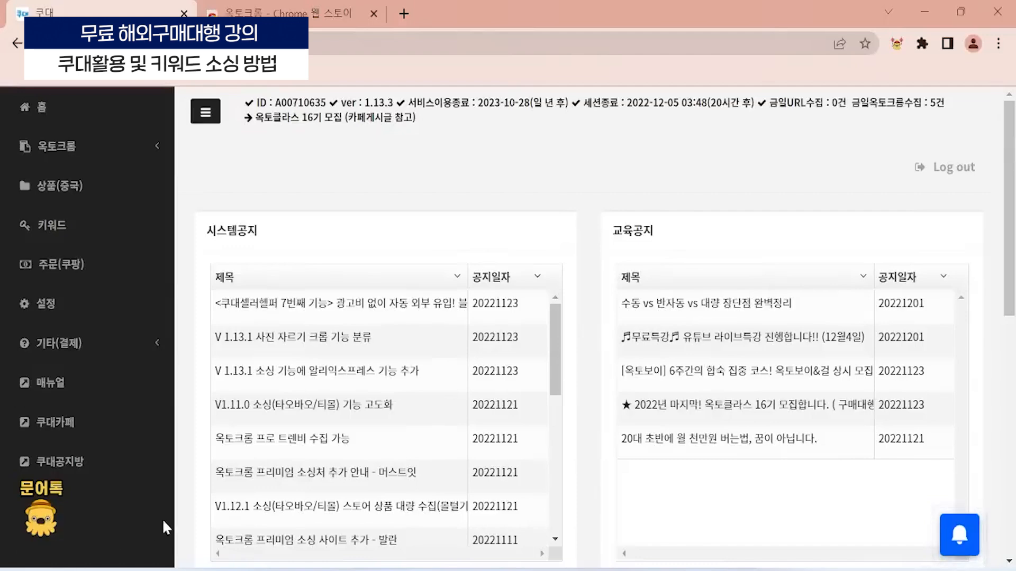
pyautogui.click(91, 202)
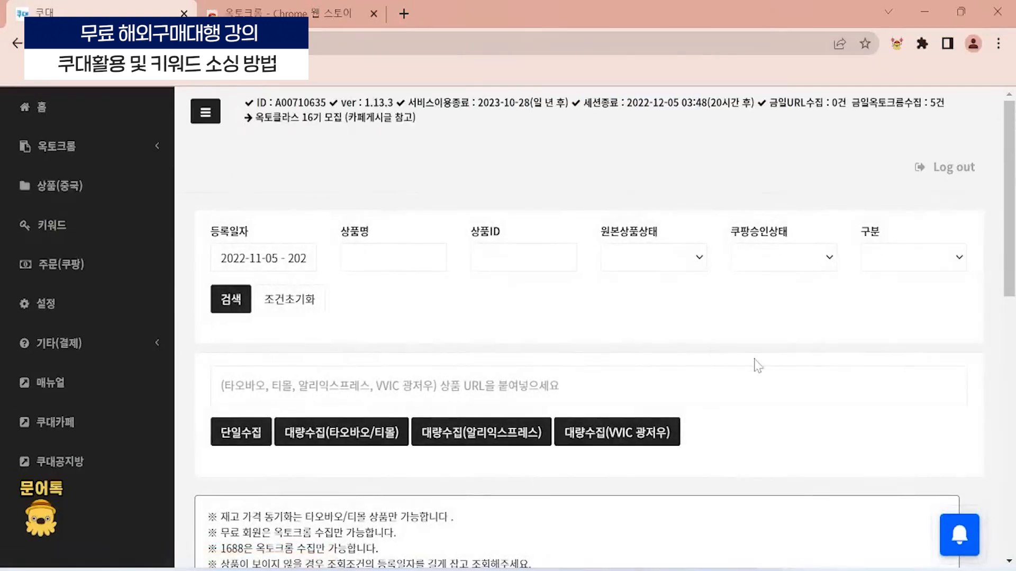
pyautogui.scroll(-6, 598, 339)
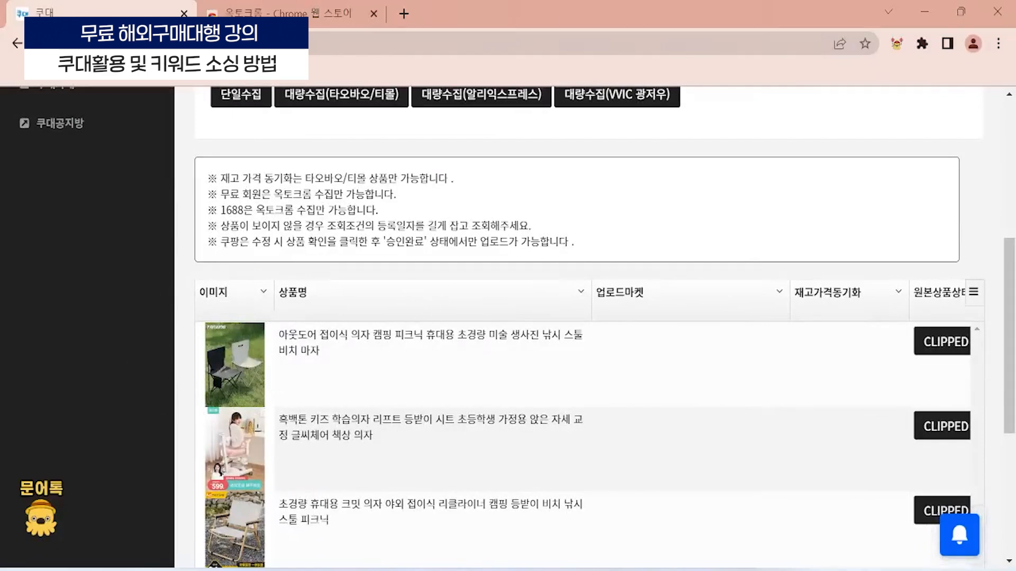
# - Open the collected outdoor folding chair's edit form and review its source link, images, product names and category settings
pyautogui.click(234, 349)
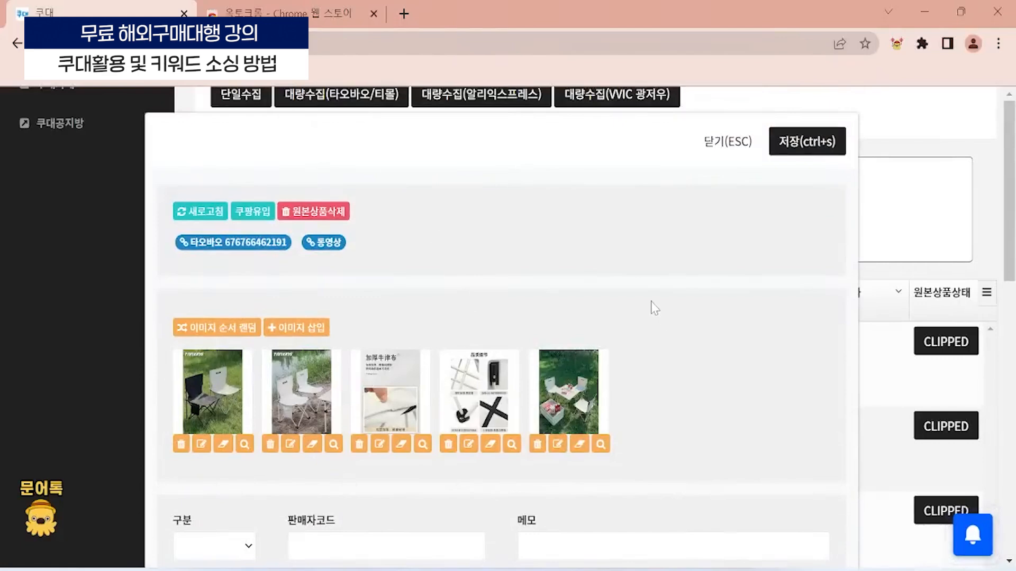
pyautogui.press('Escape')
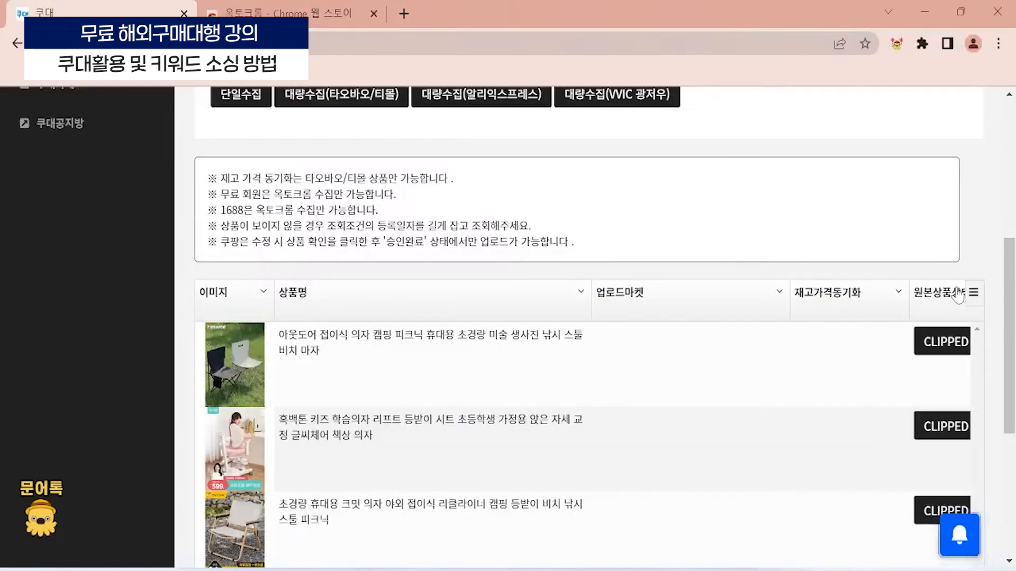
pyautogui.click(951, 349)
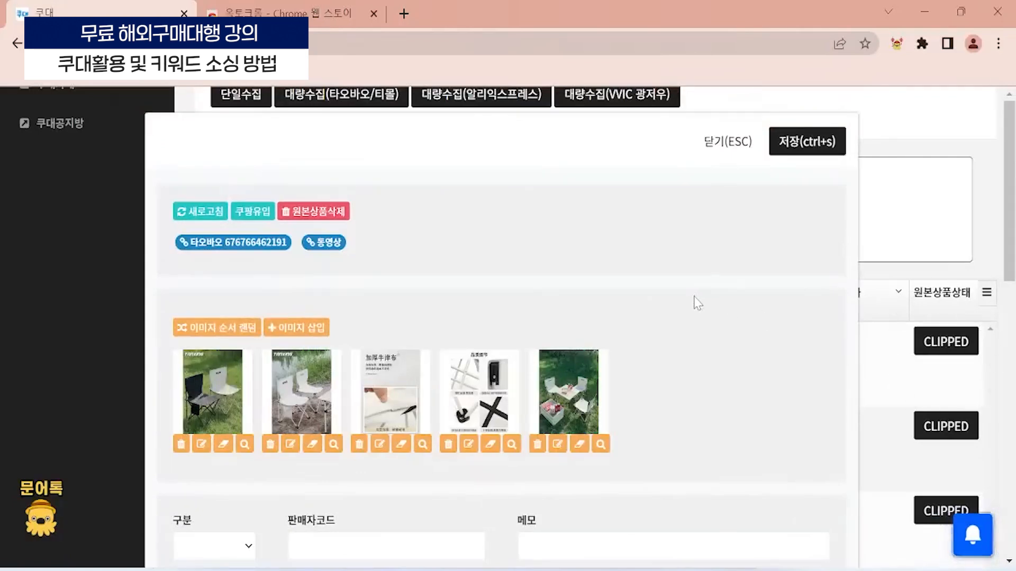
pyautogui.scroll(-3, 579, 292)
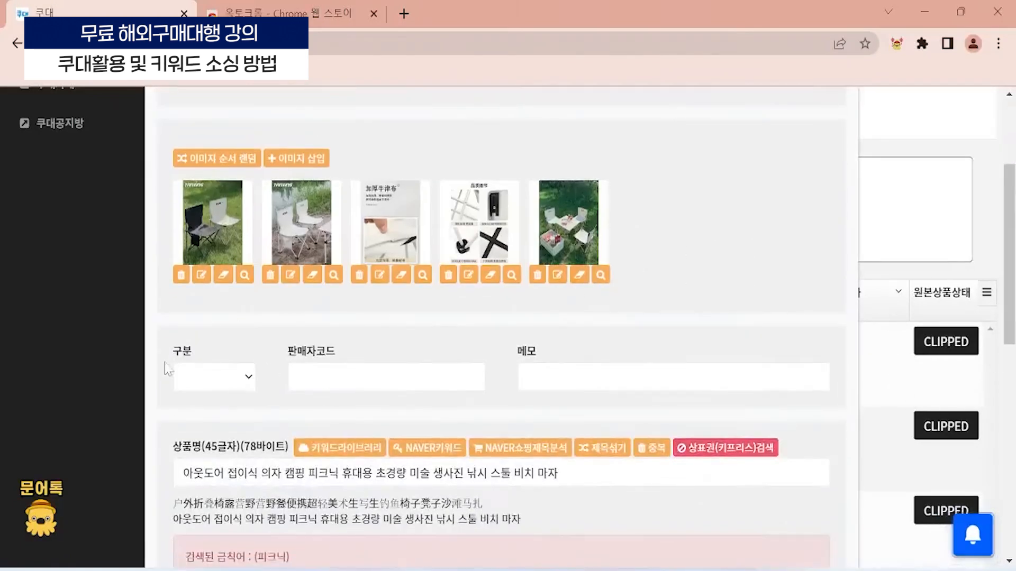
pyautogui.scroll(-10, 334, 323)
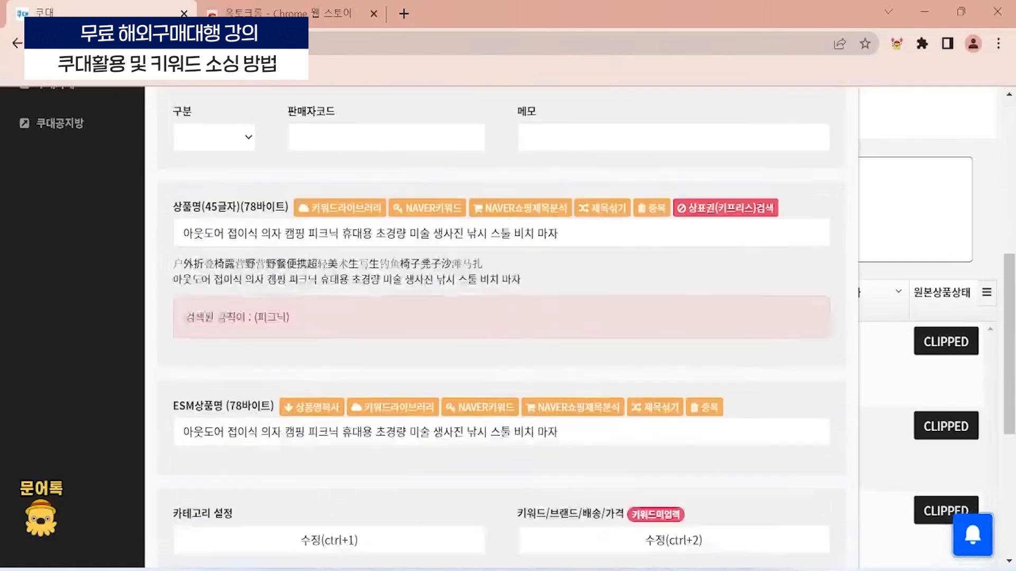
pyautogui.scroll(8, 334, 356)
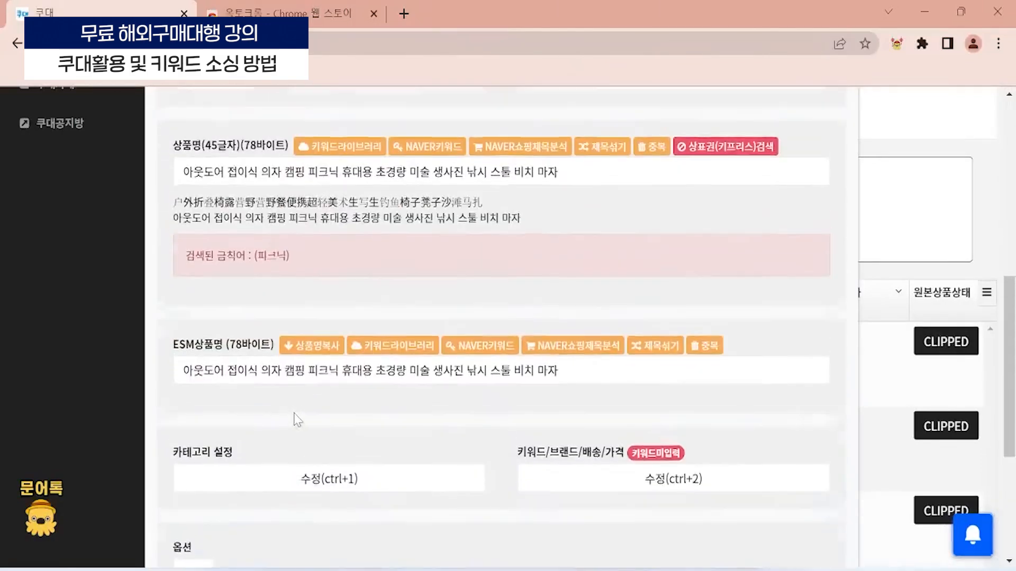
pyautogui.scroll(2, 307, 402)
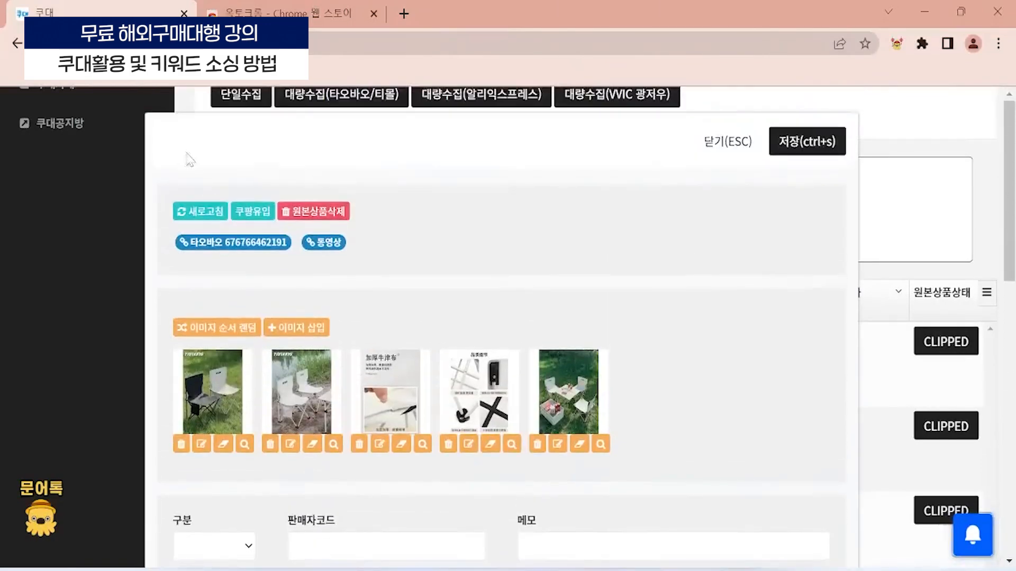
pyautogui.scroll(-2, 308, 281)
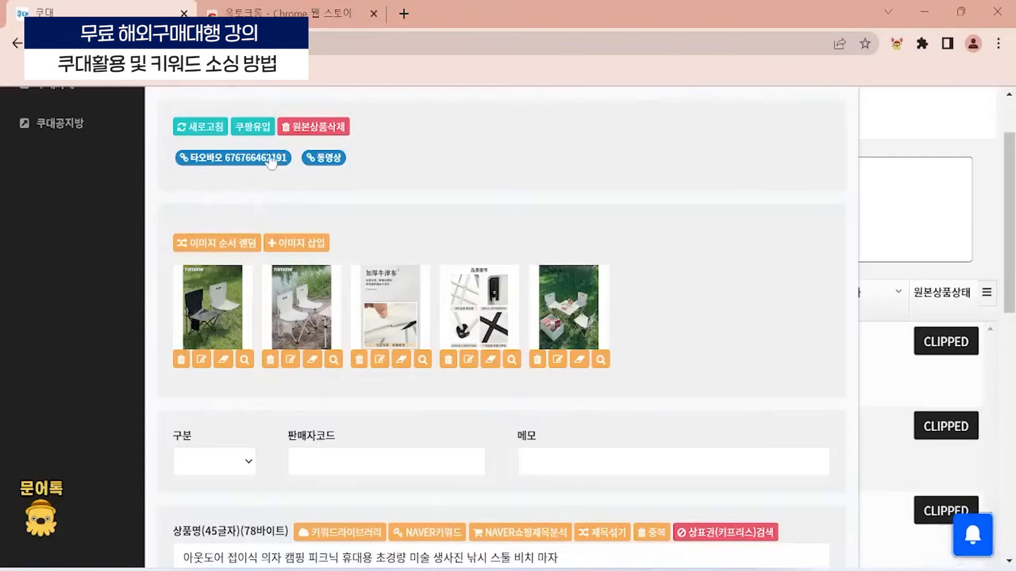
# - Open the product's Taobao source page and its 동영상 video, pause the video, view its save options and return to the edit form
pyautogui.click(232, 161)
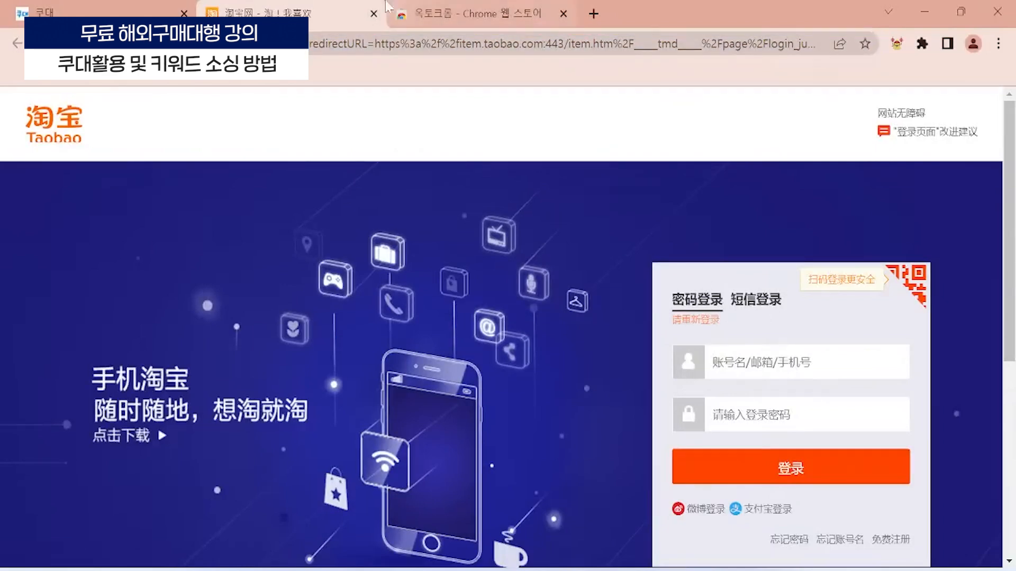
pyautogui.click(375, 13)
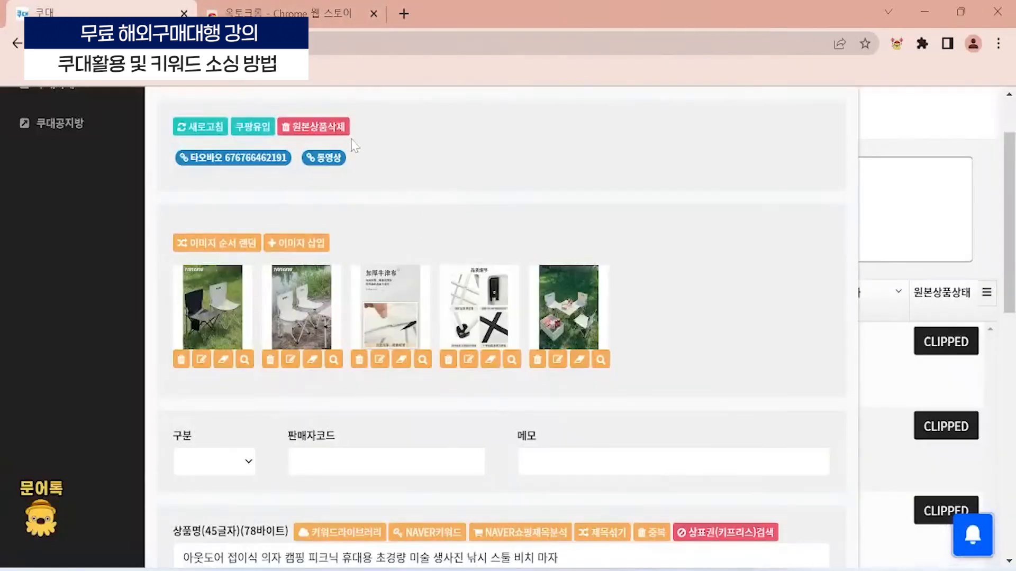
pyautogui.click(321, 157)
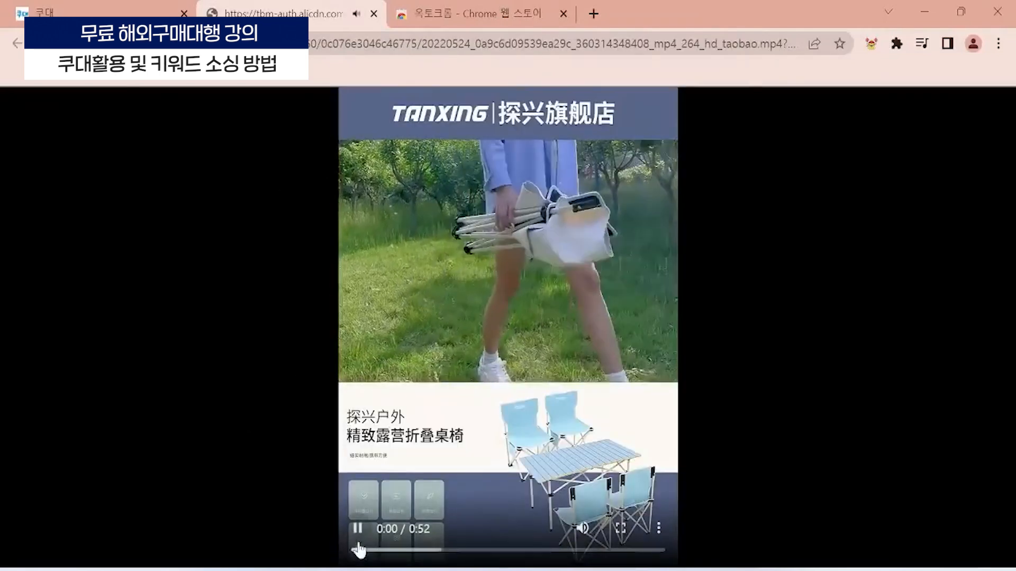
pyautogui.moveTo(587, 531)
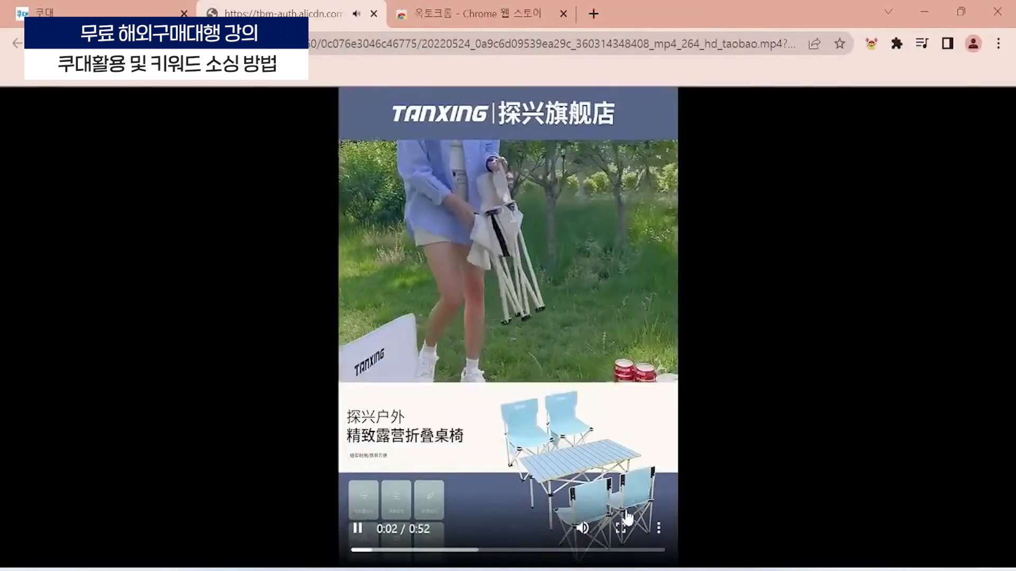
pyautogui.click(357, 527)
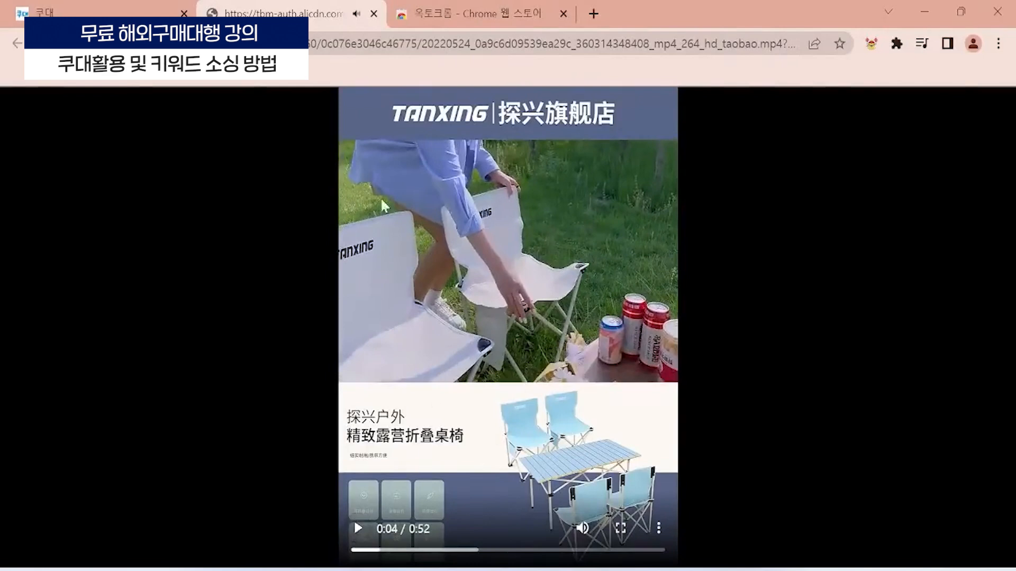
pyautogui.rightClick(548, 189)
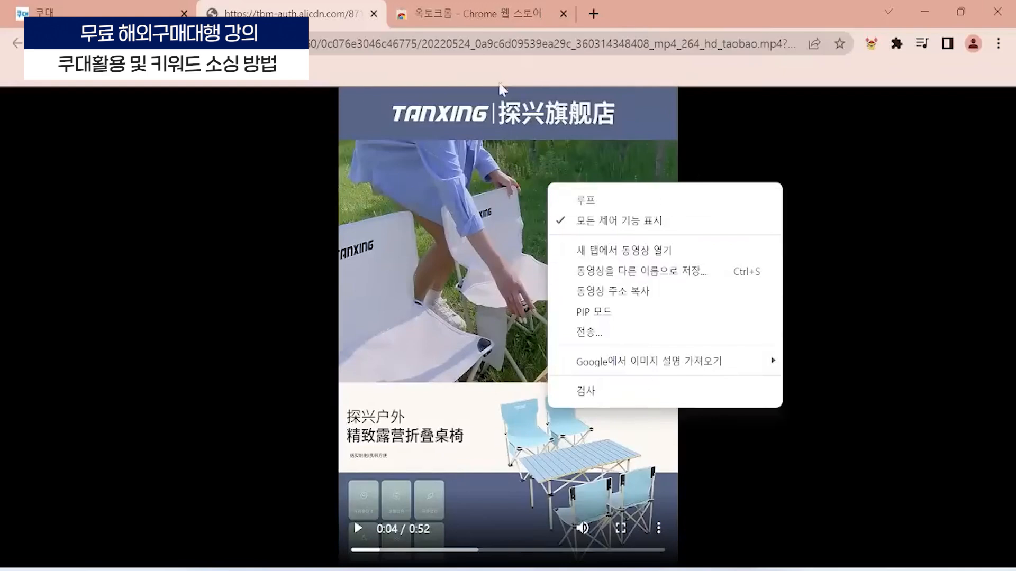
pyautogui.click(373, 14)
# - Reorder the product images so the photo of chairs around a table on the grass comes first
pyautogui.scroll(-2, 207, 254)
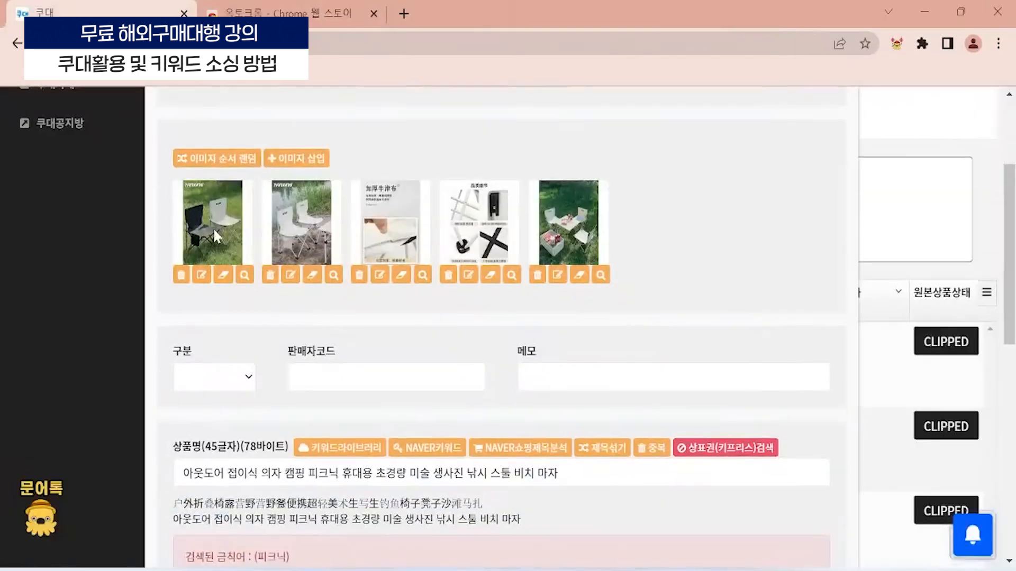
pyautogui.moveTo(214, 227); pyautogui.dragTo(183, 140)
pyautogui.moveTo(415, 244); pyautogui.dragTo(459, 236)
pyautogui.moveTo(574, 227); pyautogui.dragTo(197, 245)
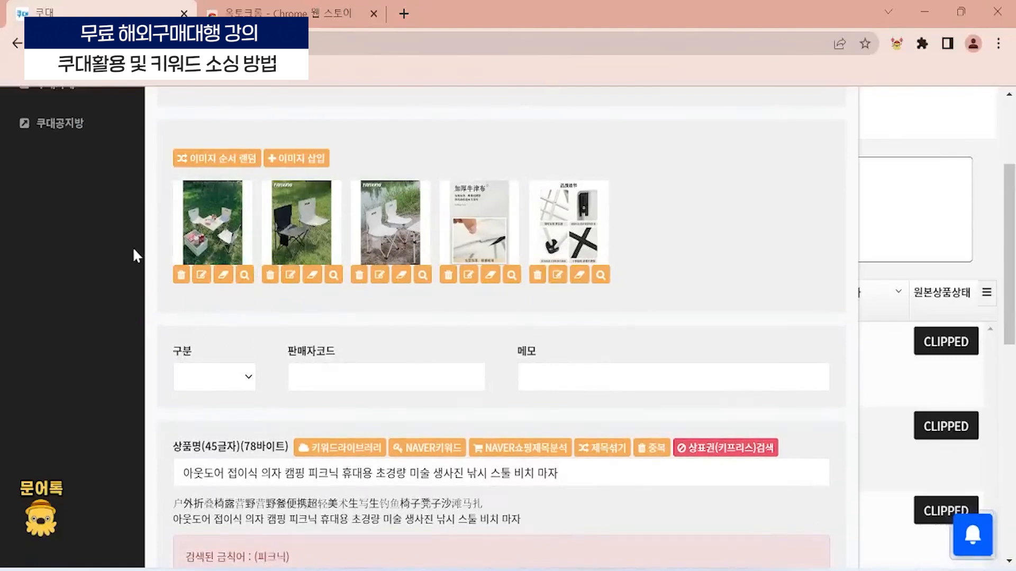
# - View the first image and the 加厚牛津布 fabric image at full size, closing each one after checking it
pyautogui.click(220, 225)
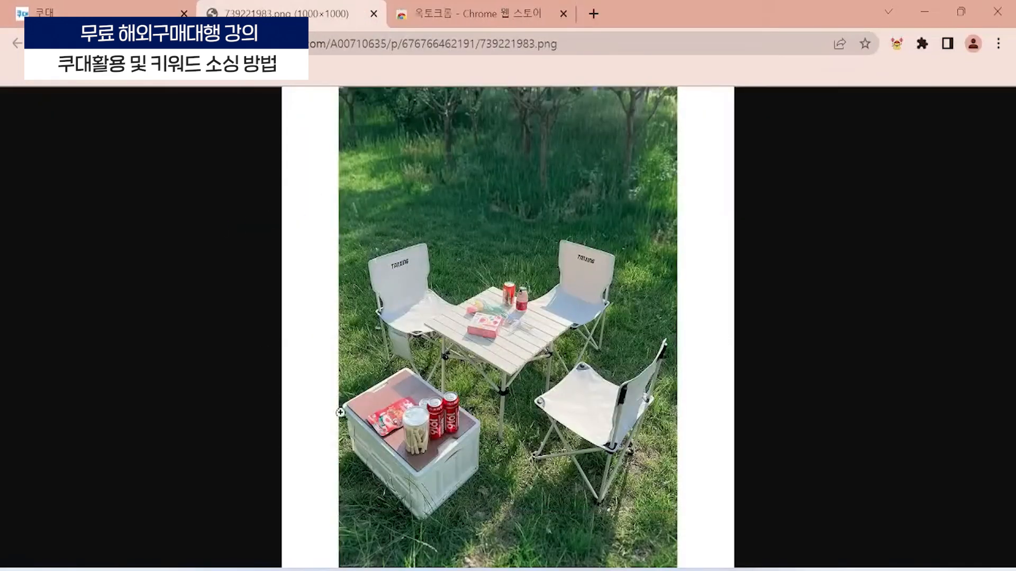
pyautogui.click(373, 15)
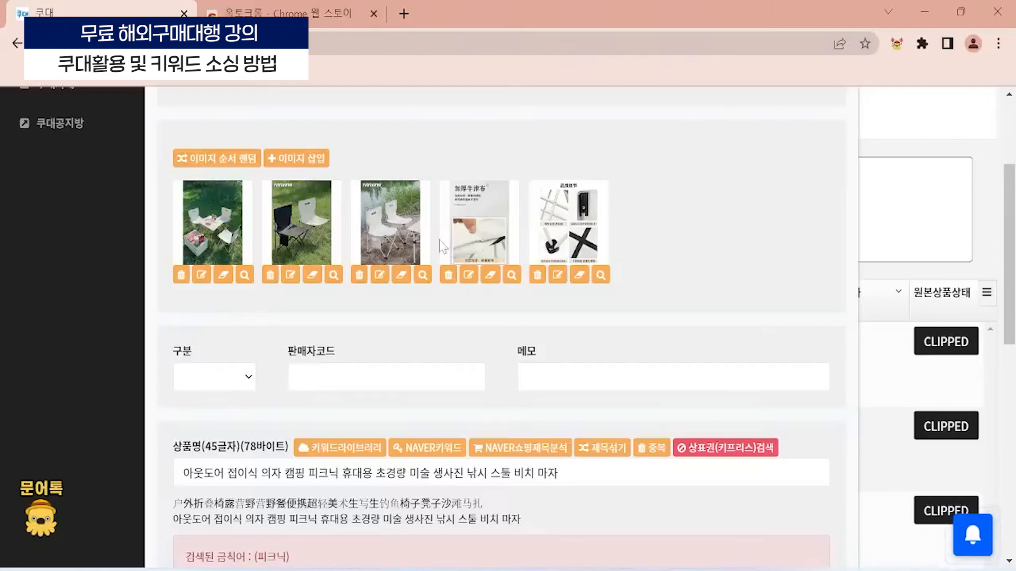
pyautogui.click(478, 217)
pyautogui.scroll(-7, 466, 243)
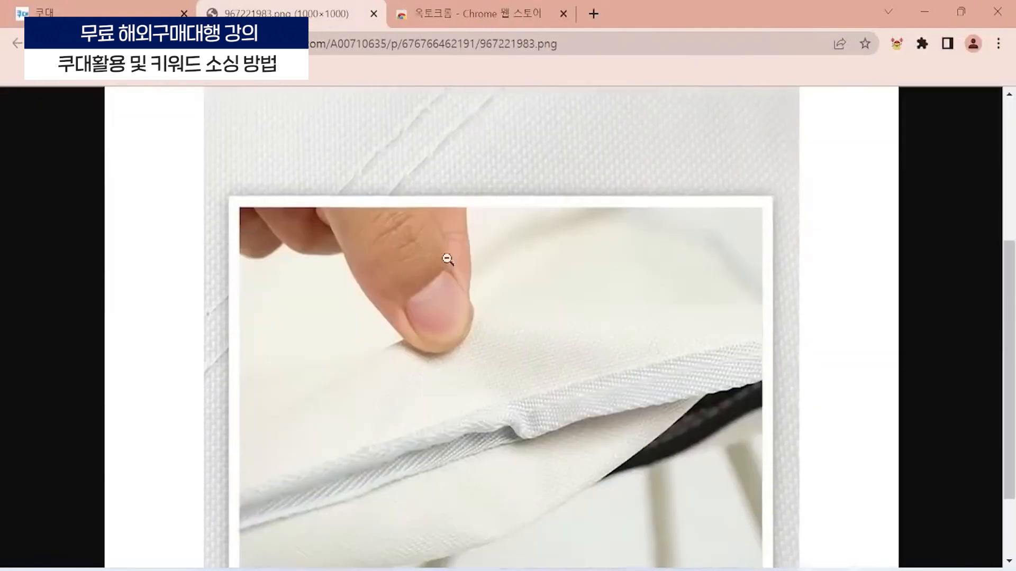
pyautogui.scroll(7, 450, 254)
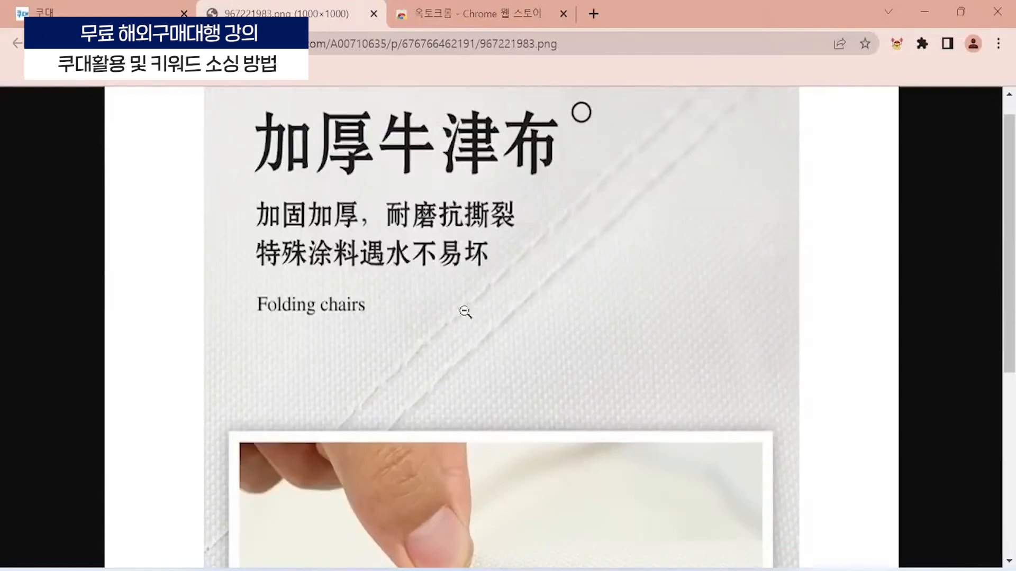
pyautogui.click(373, 14)
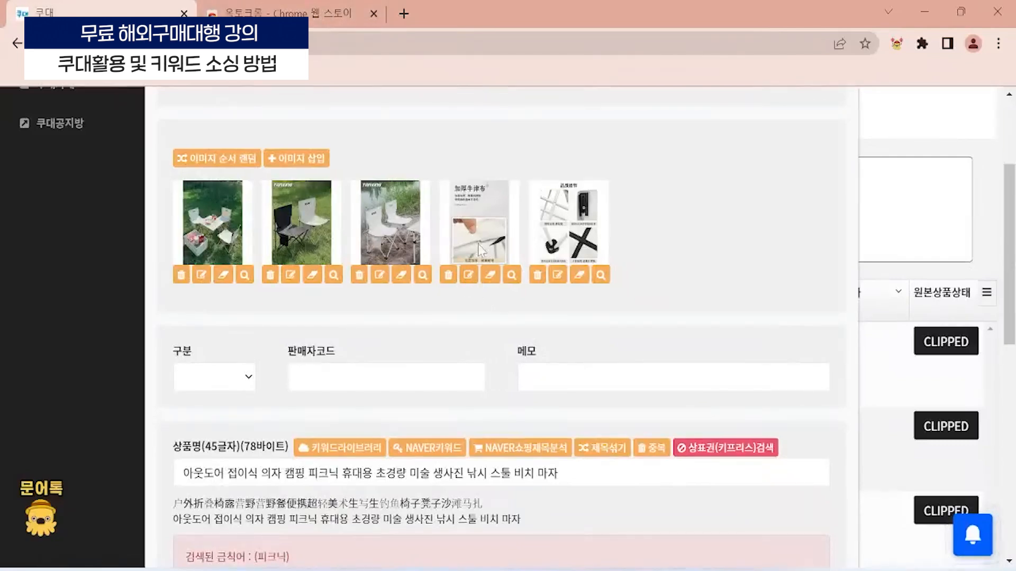
# - Try to open the image editor for the 加厚牛津布 fabric image and dismiss the notice
pyautogui.click(474, 276)
pyautogui.click(651, 139)
pyautogui.scroll(2, 407, 222)
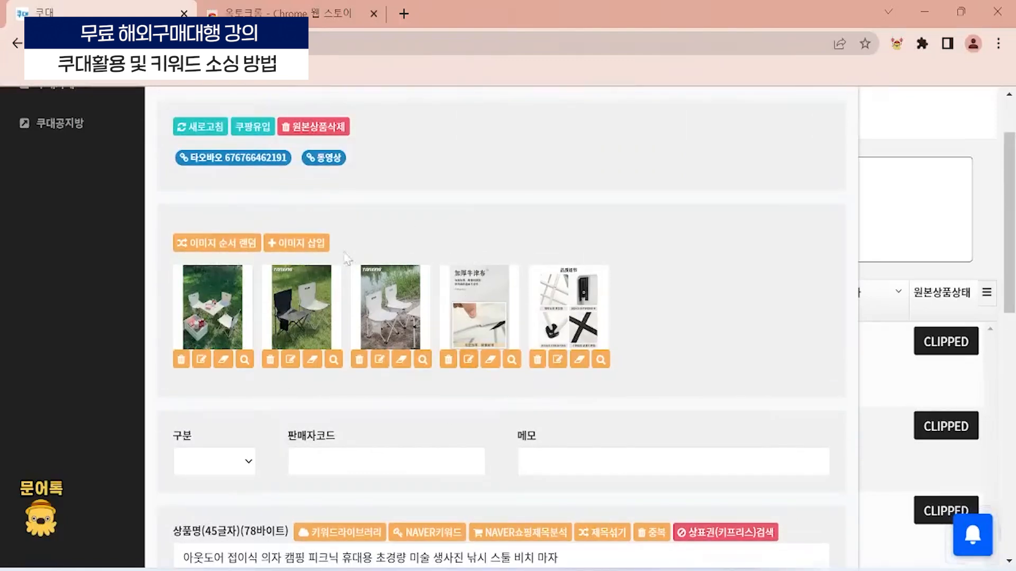
pyautogui.click(468, 361)
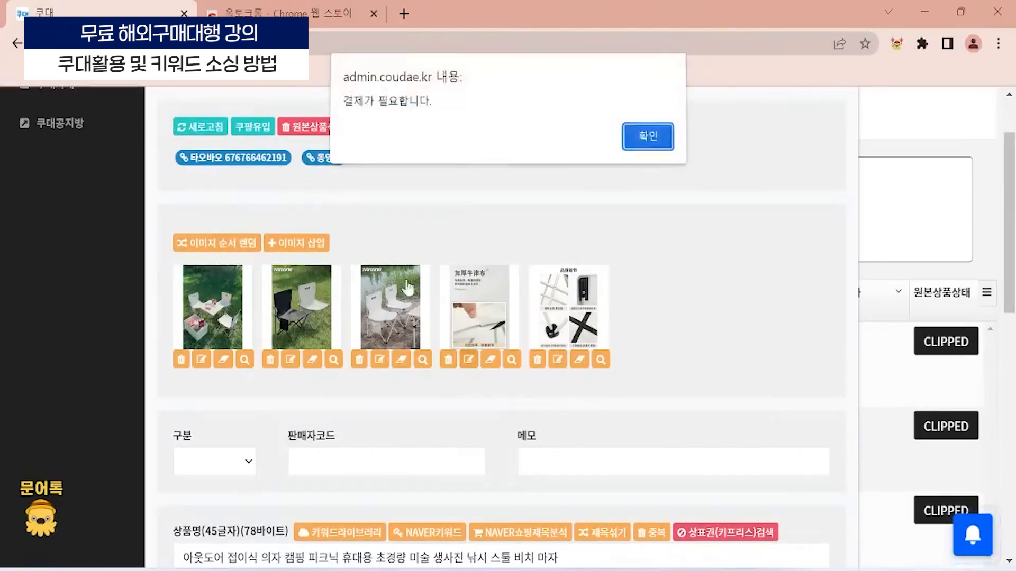
pyautogui.click(650, 138)
# - Delete the 加厚牛津布 fabric image and the parts detail image from the product images
pyautogui.scroll(-2, 490, 315)
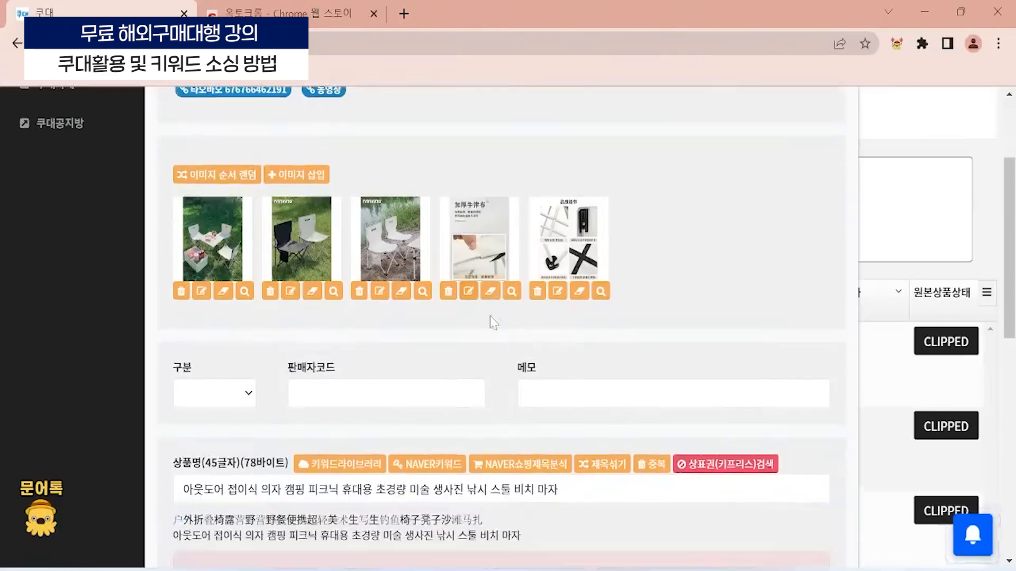
pyautogui.scroll(1, 460, 270)
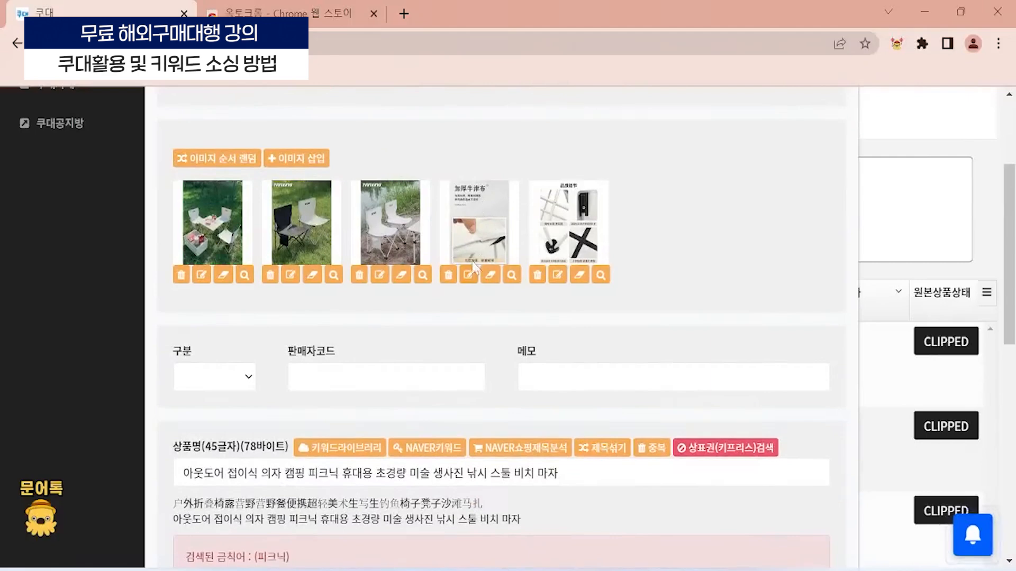
pyautogui.click(446, 281)
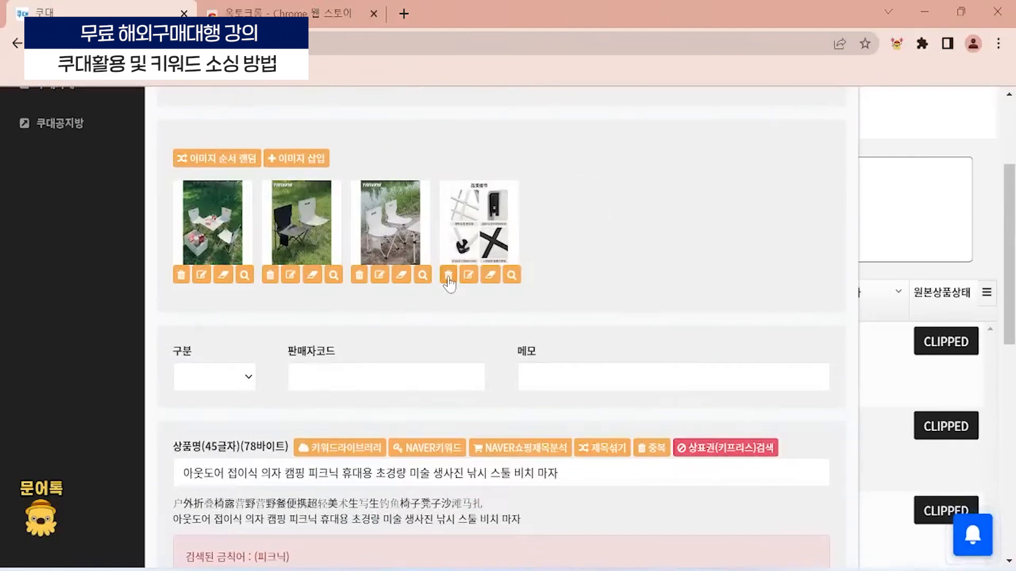
pyautogui.click(447, 276)
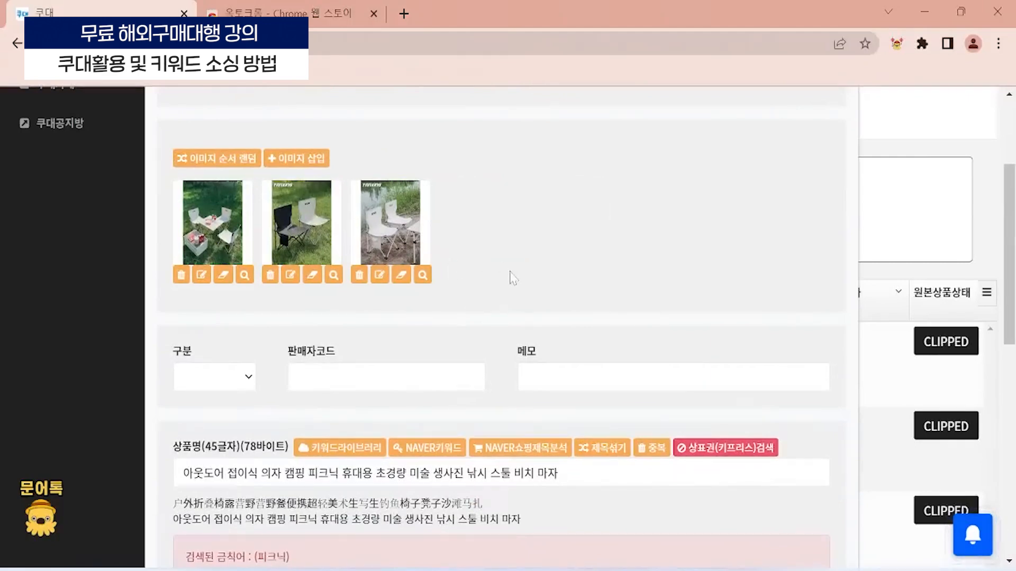
# - Set the product's 구분 classification to A and change it to D
pyautogui.scroll(-3, 527, 290)
pyautogui.scroll(3, 370, 296)
pyautogui.scroll(-2, 241, 284)
pyautogui.click(242, 306)
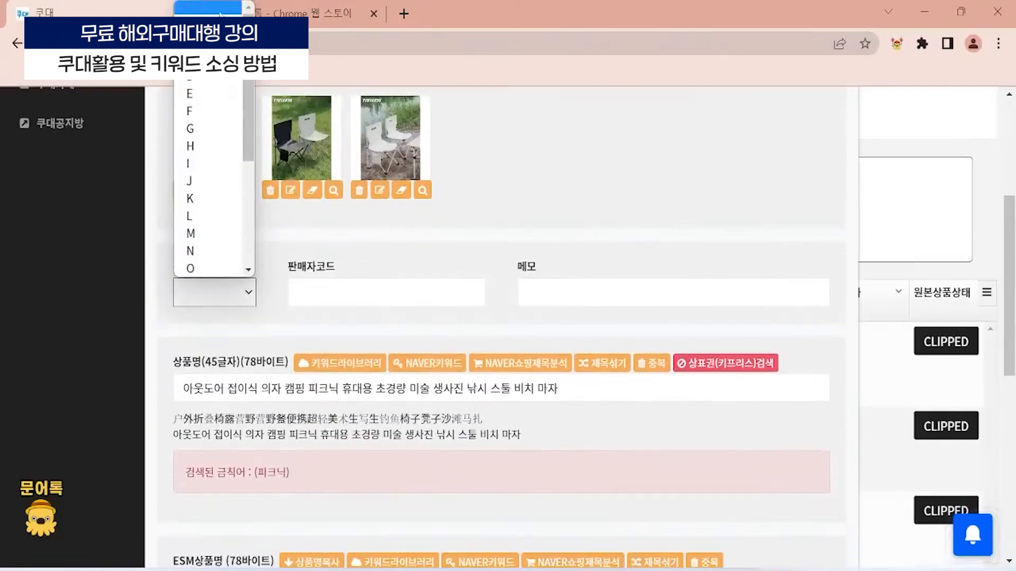
pyautogui.moveTo(249, 42); pyautogui.dragTo(257, 3)
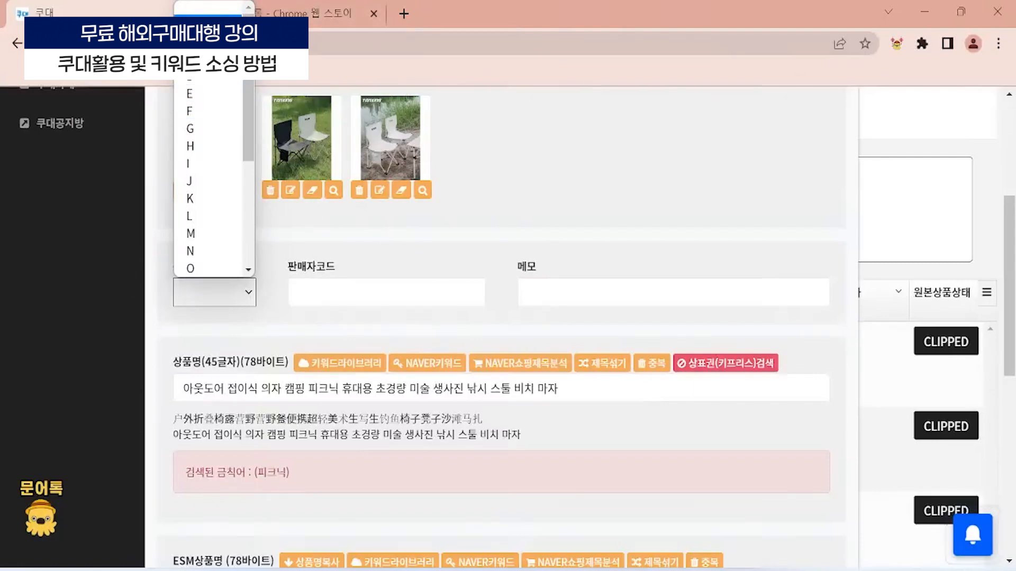
pyautogui.click(203, 25)
pyautogui.click(221, 300)
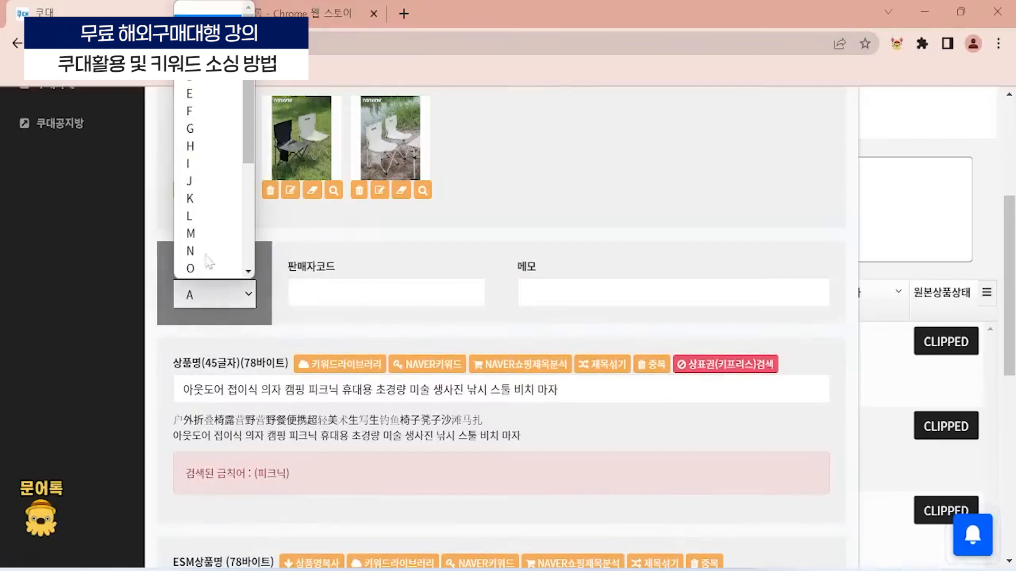
pyautogui.click(190, 59)
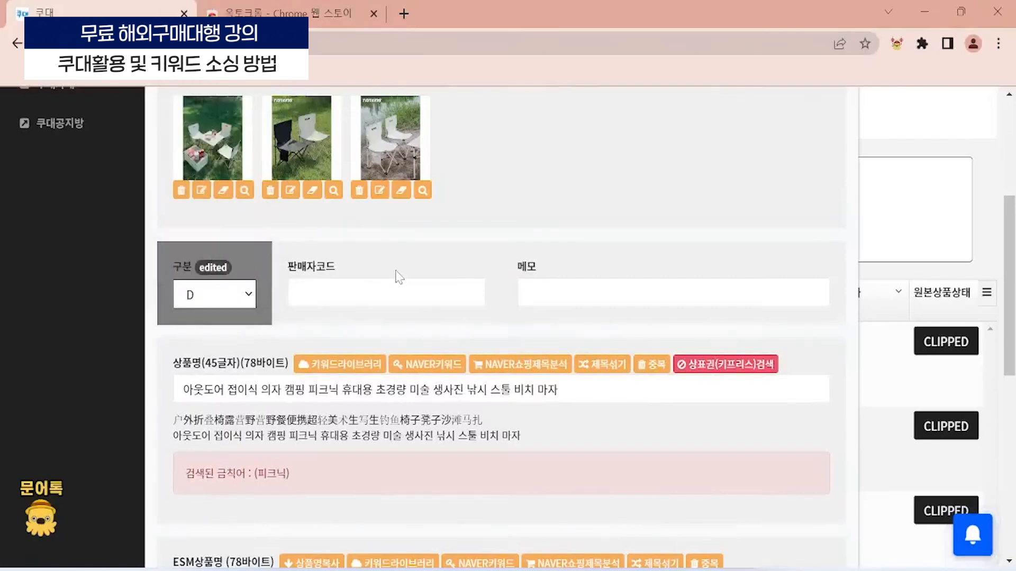
# - Enter the note "이 상품은 중국어를 다 지워주세요." in the product's 메모 field
pyautogui.scroll(-3, 643, 195)
pyautogui.scroll(1, 555, 218)
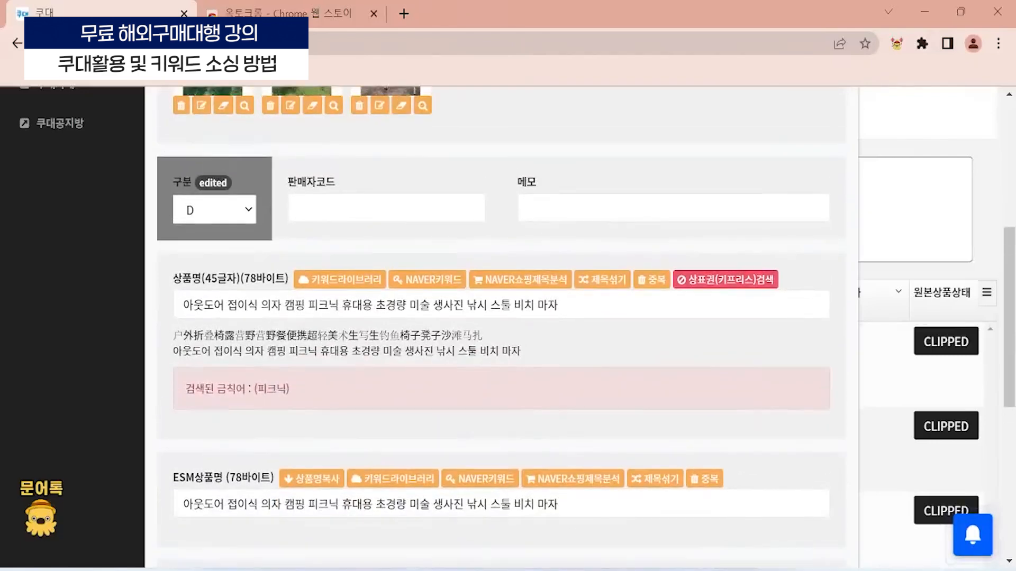
pyautogui.click(552, 209)
pyautogui.press('BackSpace')
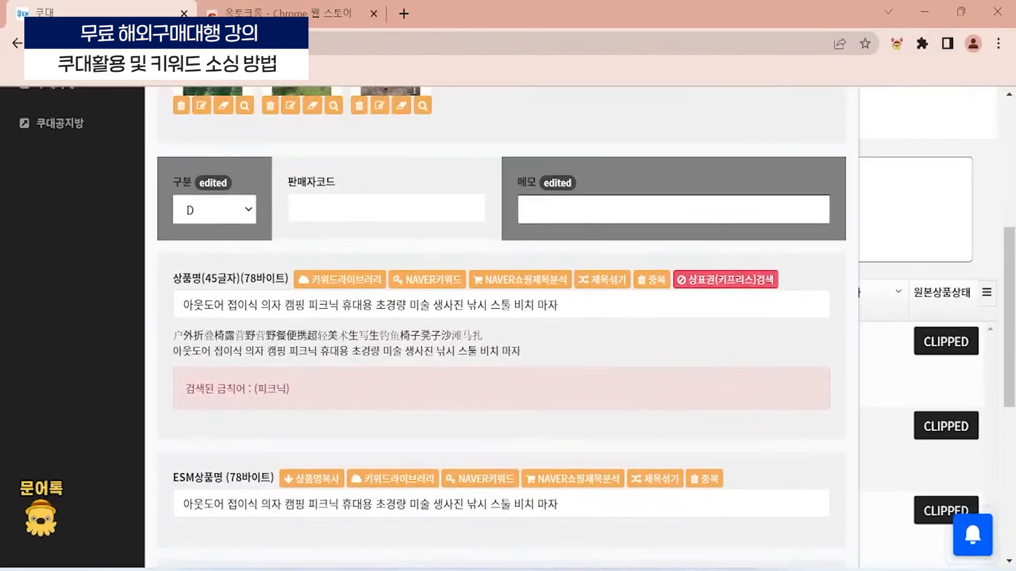
pyautogui.write('이 상품은 중국어르ㄹ 다 지워주세요.')
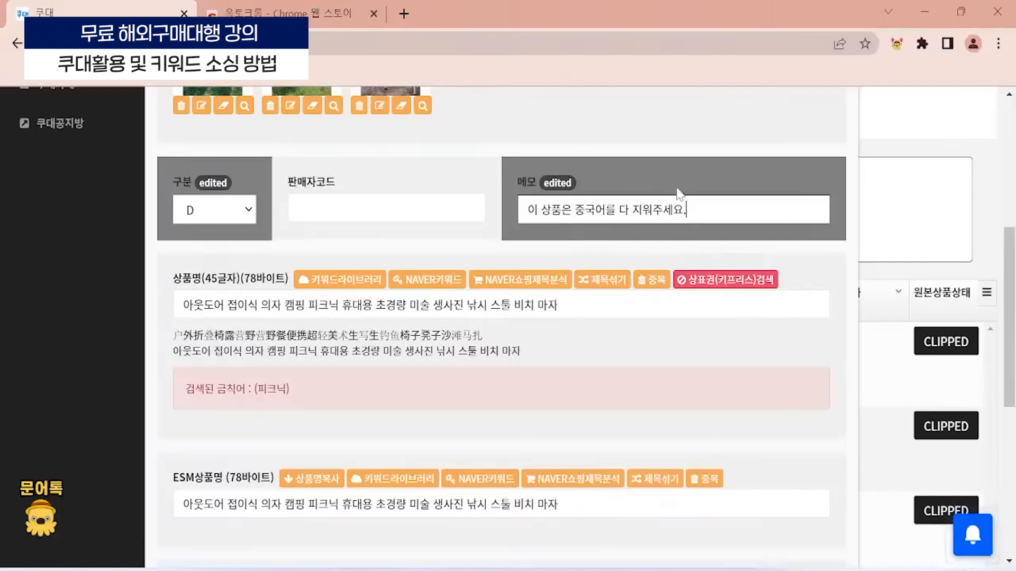
pyautogui.scroll(2, 283, 349)
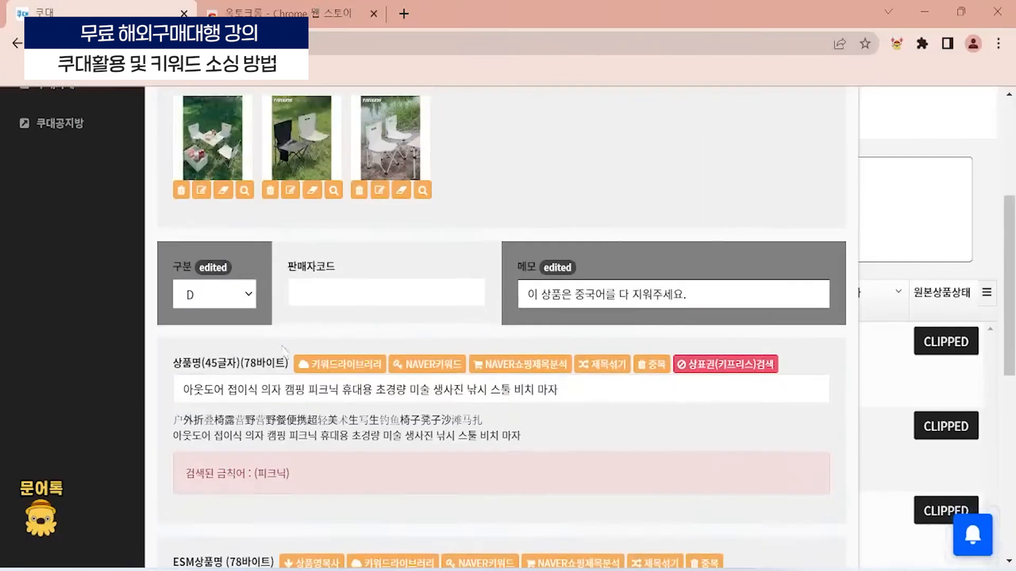
pyautogui.click(300, 293)
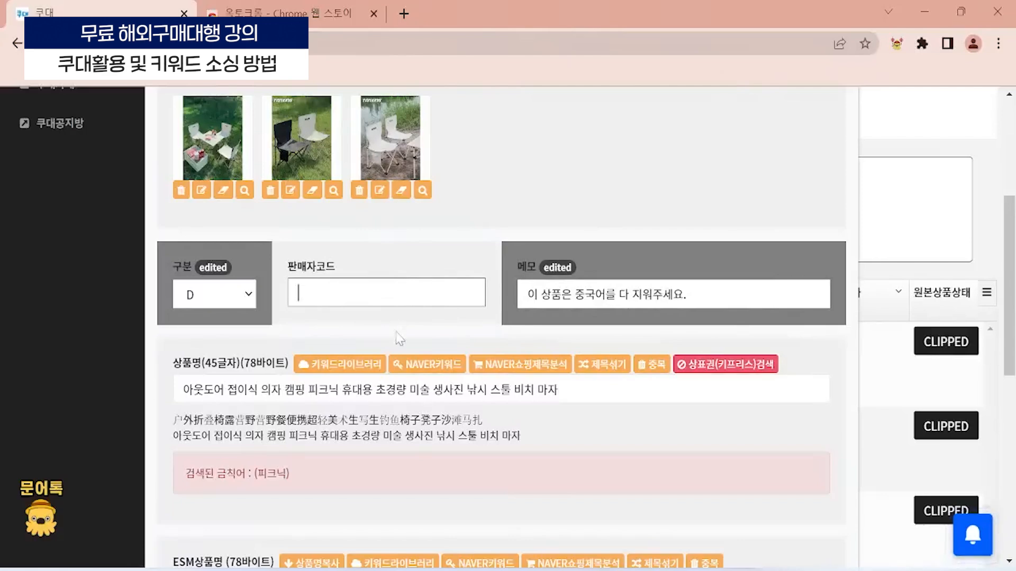
pyautogui.write('134235')
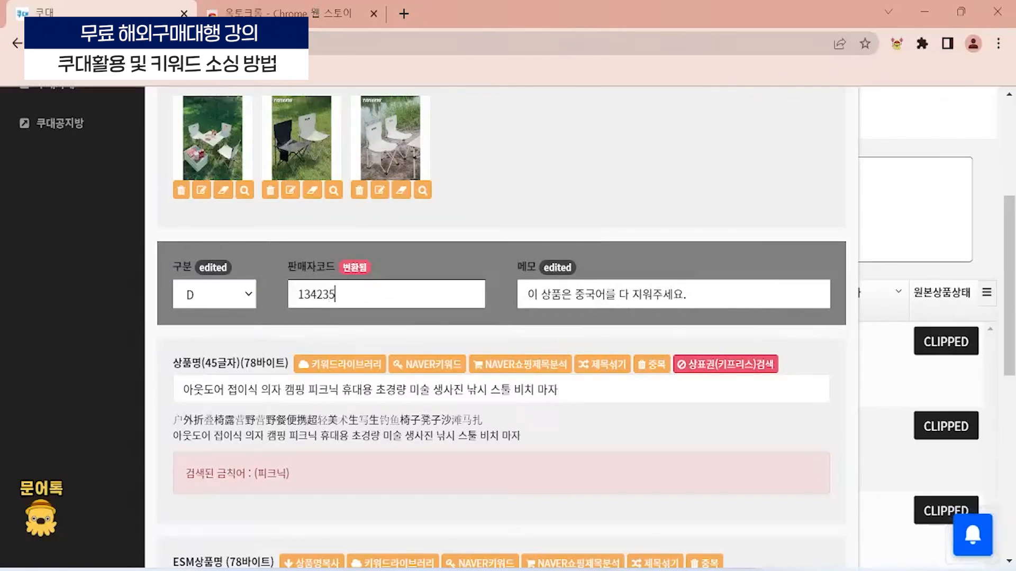
pyautogui.write('4667')
pyautogui.hotkey('ctrl', 'a')
pyautogui.scroll(3, 382, 474)
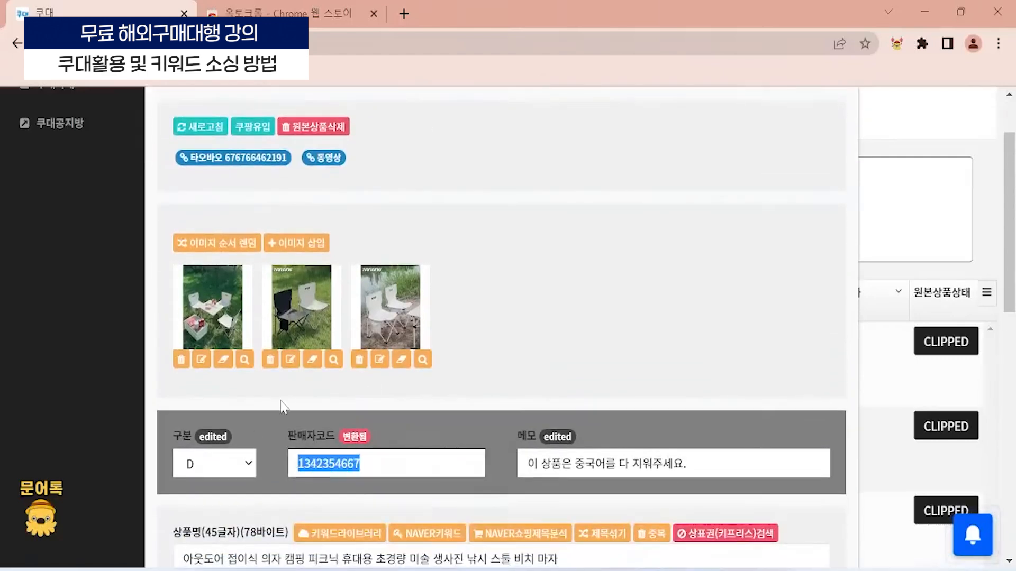
pyautogui.press('BackSpace')
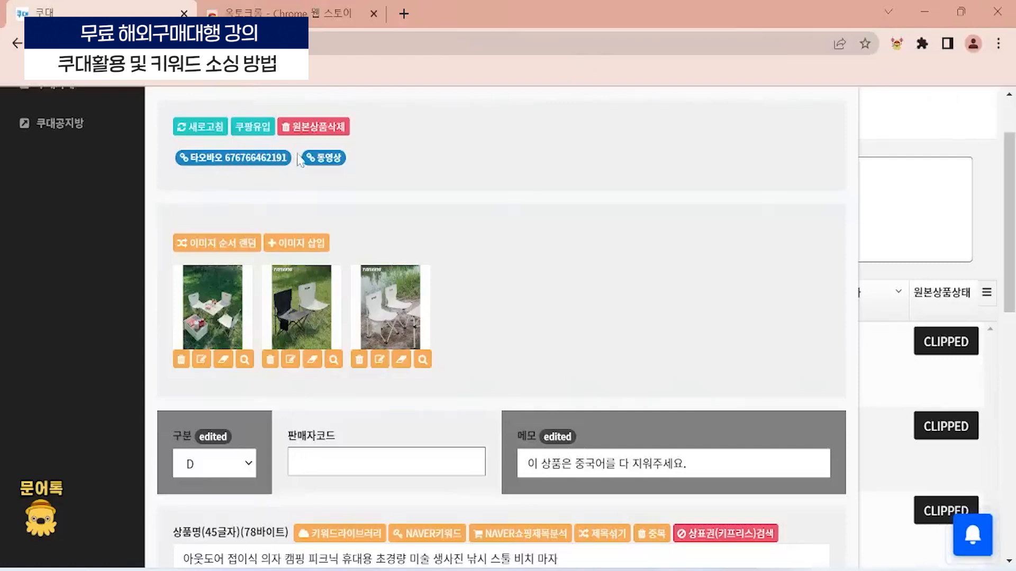
# - Switch to the Chrome window with the Tmall folding chair page and highlight the product ID in its address
pyautogui.moveTo(296, 156); pyautogui.dragTo(227, 163)
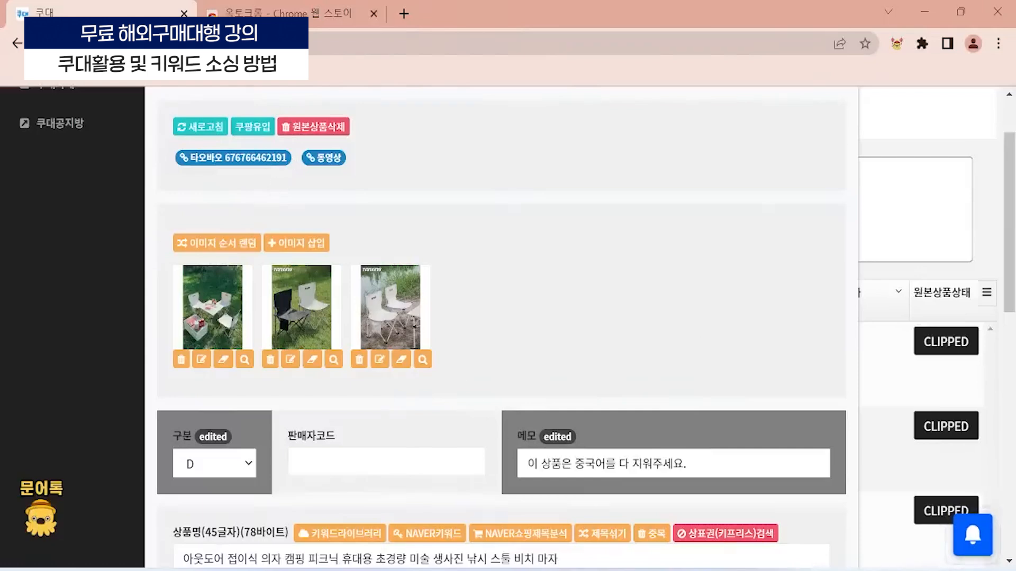
pyautogui.moveTo(498, 570)
pyautogui.click(474, 506)
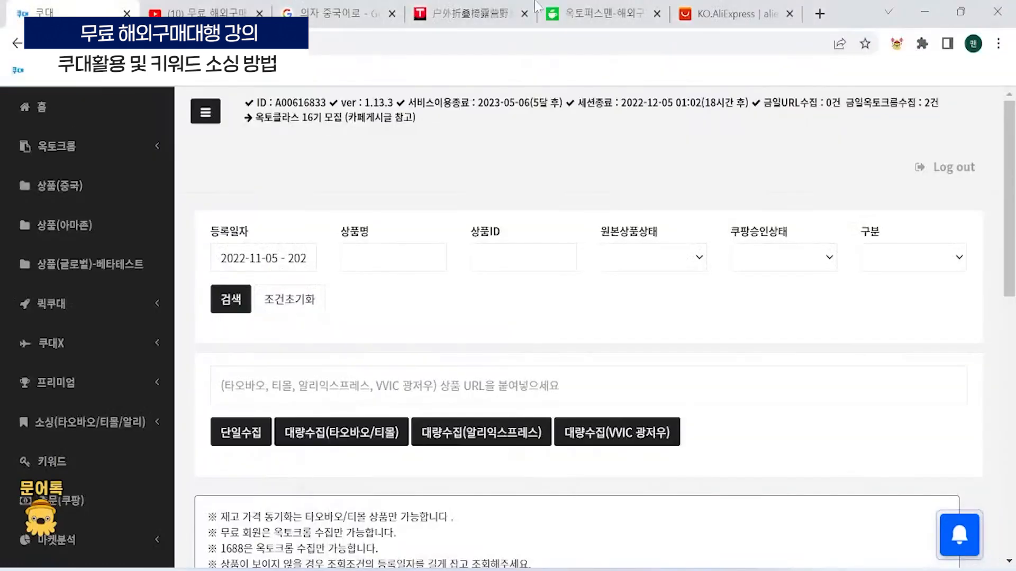
pyautogui.click(466, 13)
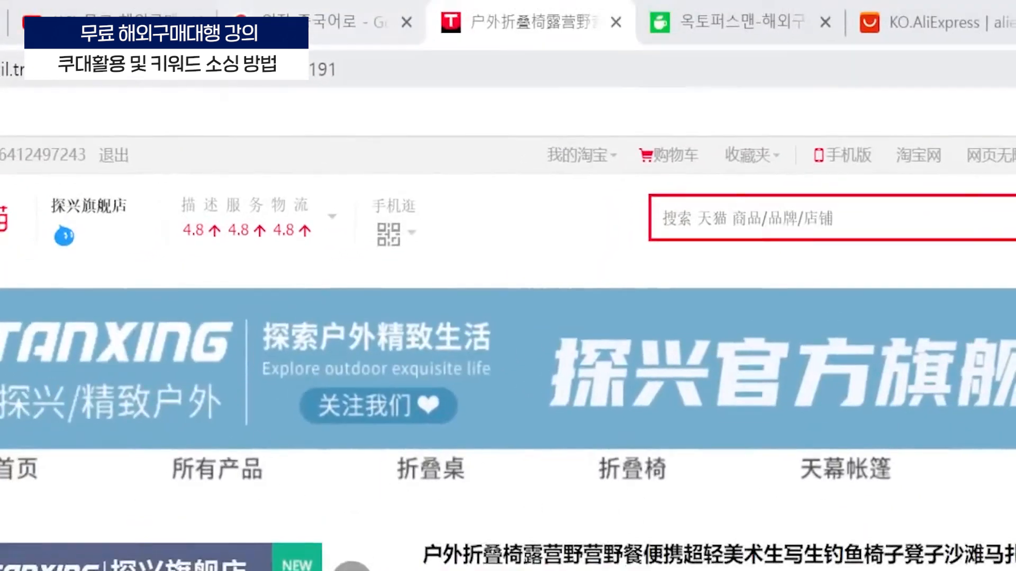
pyautogui.moveTo(220, 69); pyautogui.dragTo(339, 70)
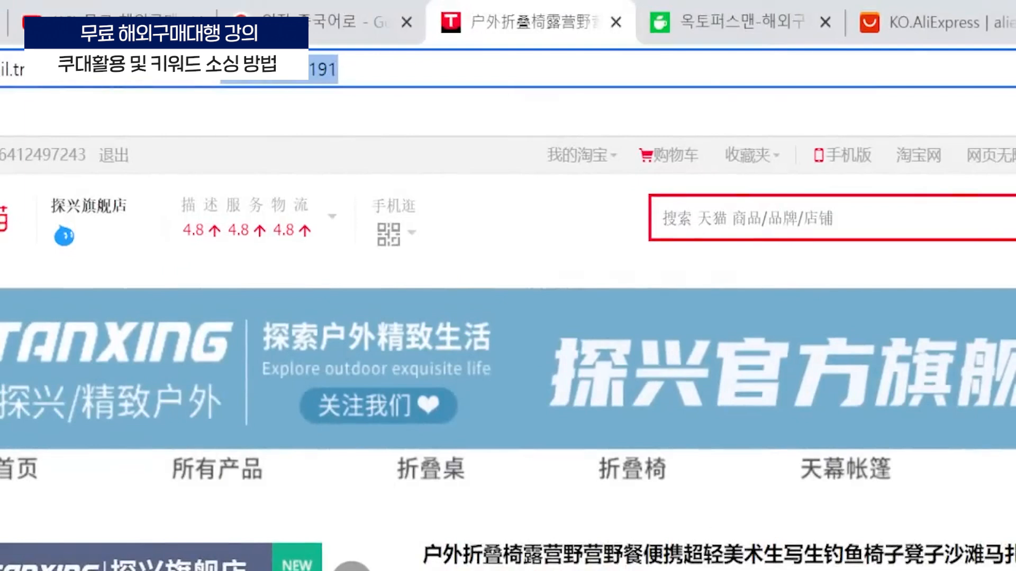
# - Switch back to the 쿠대 Chrome window and bring the product's 상품명 and ESM상품명 sections into view
pyautogui.moveTo(339, 69); pyautogui.dragTo(446, 42)
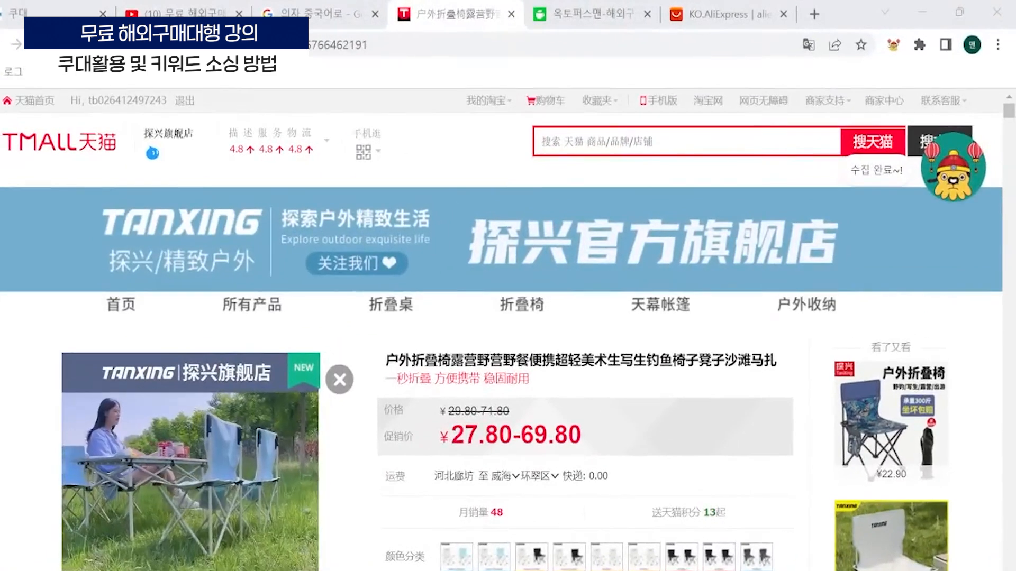
pyautogui.moveTo(699, 570)
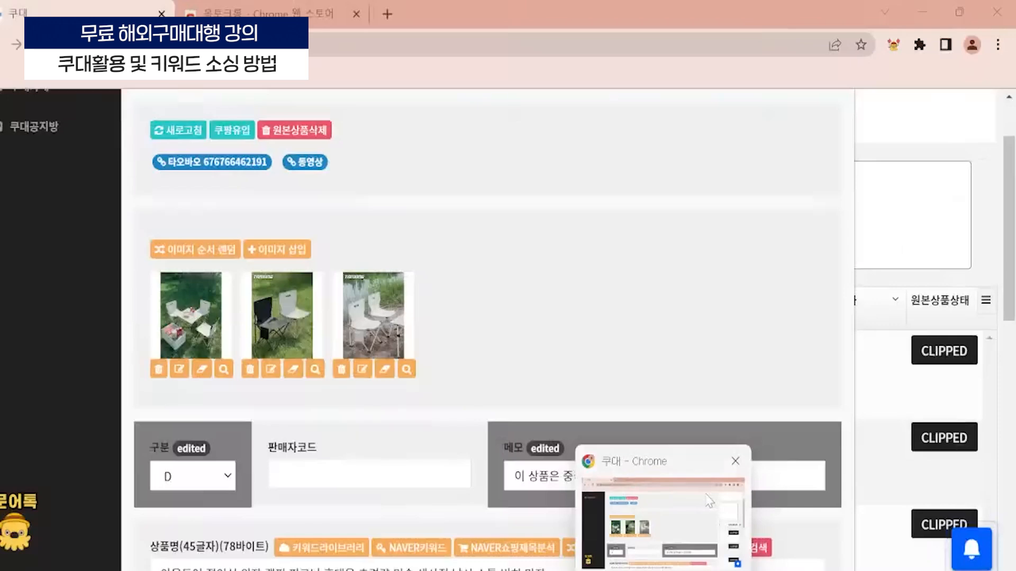
pyautogui.click(709, 500)
pyautogui.scroll(-2, 561, 273)
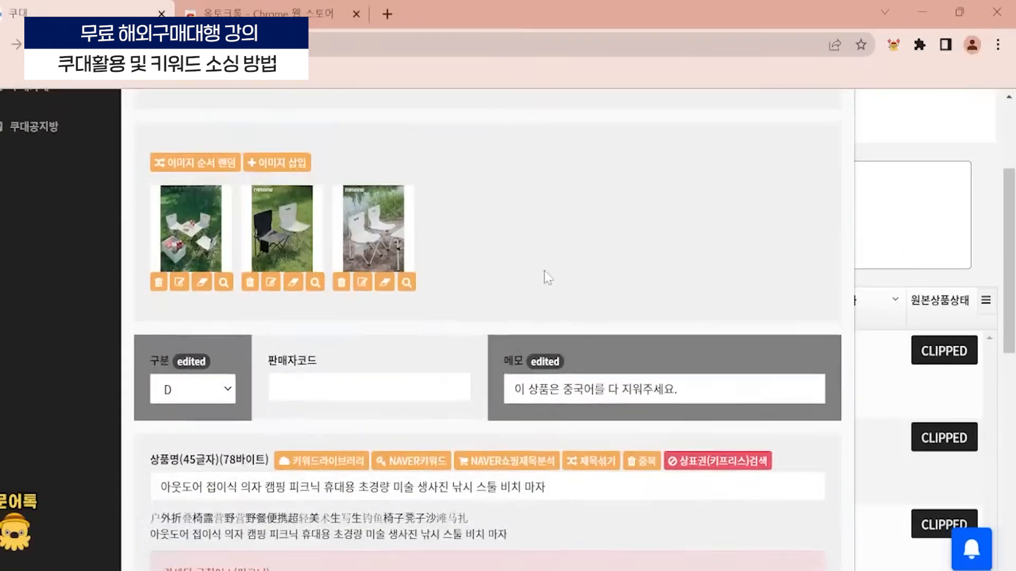
pyautogui.scroll(-5, 504, 232)
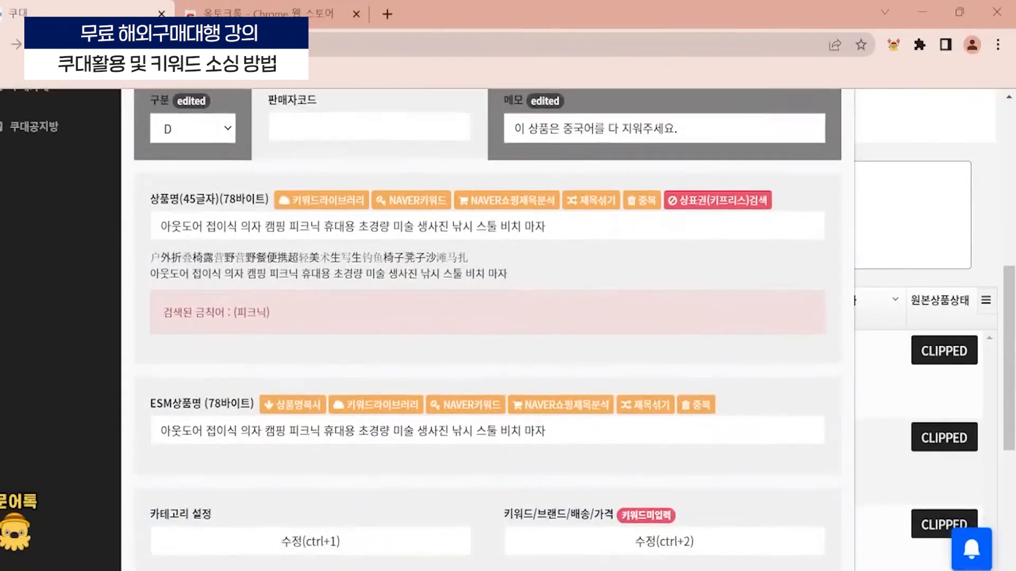
# - Highlight the 상품명 and ESM상품명 labels with their character and byte counts
pyautogui.moveTo(151, 200); pyautogui.dragTo(251, 212)
pyautogui.click(278, 332)
pyautogui.tripleClick(244, 398)
pyautogui.click(255, 399)
pyautogui.moveTo(156, 406); pyautogui.dragTo(255, 401)
# - Examine the 금칙어 notice under the 상품명 field and the matching word 피크닉 in the translated title
pyautogui.click(277, 299)
pyautogui.moveTo(162, 312); pyautogui.dragTo(236, 312)
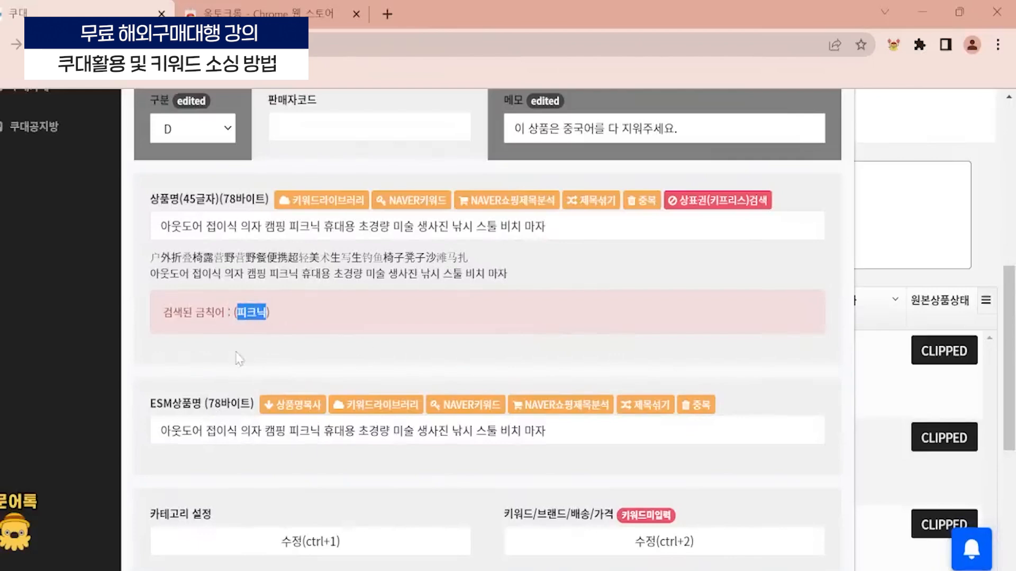
pyautogui.scroll(3, 239, 359)
pyautogui.moveTo(279, 447); pyautogui.dragTo(290, 447)
pyautogui.scroll(-1, 193, 479)
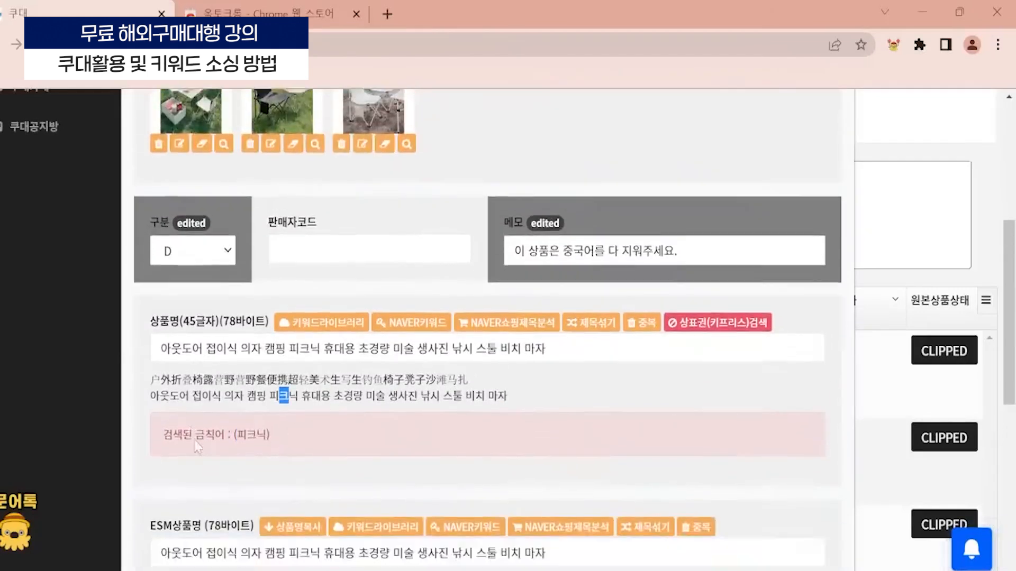
pyautogui.click(214, 344)
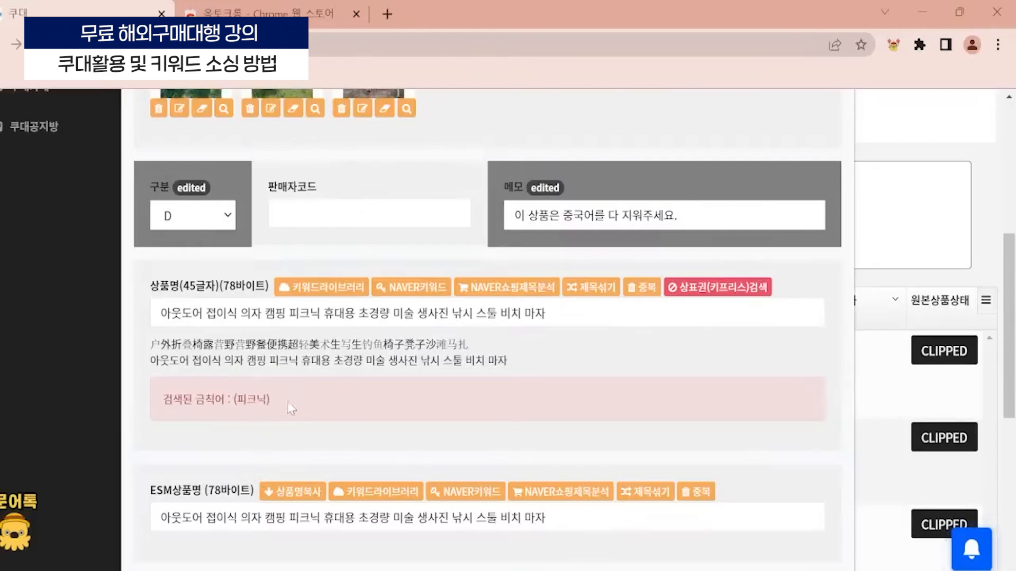
pyautogui.moveTo(270, 402); pyautogui.dragTo(160, 402)
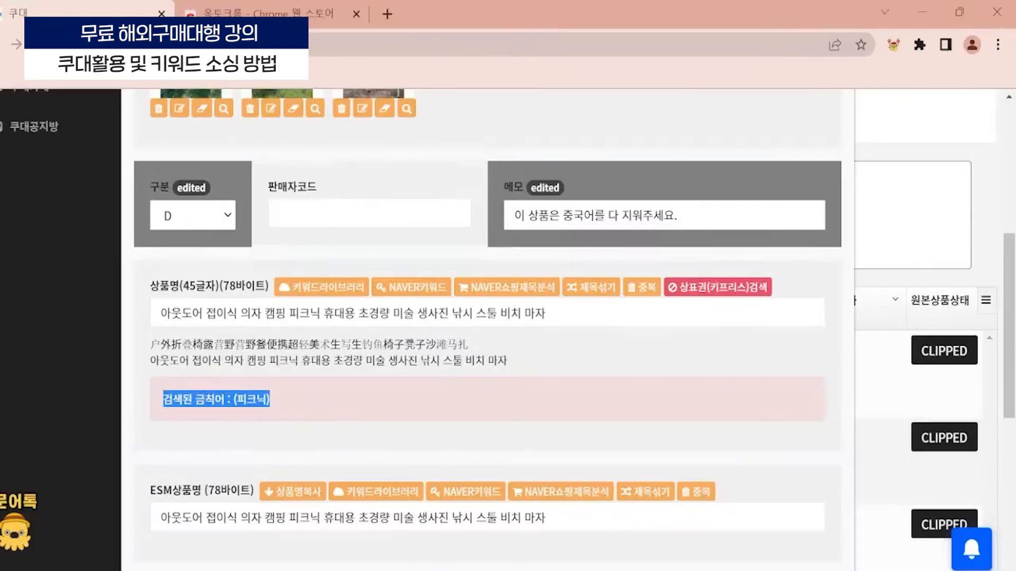
pyautogui.click(300, 379)
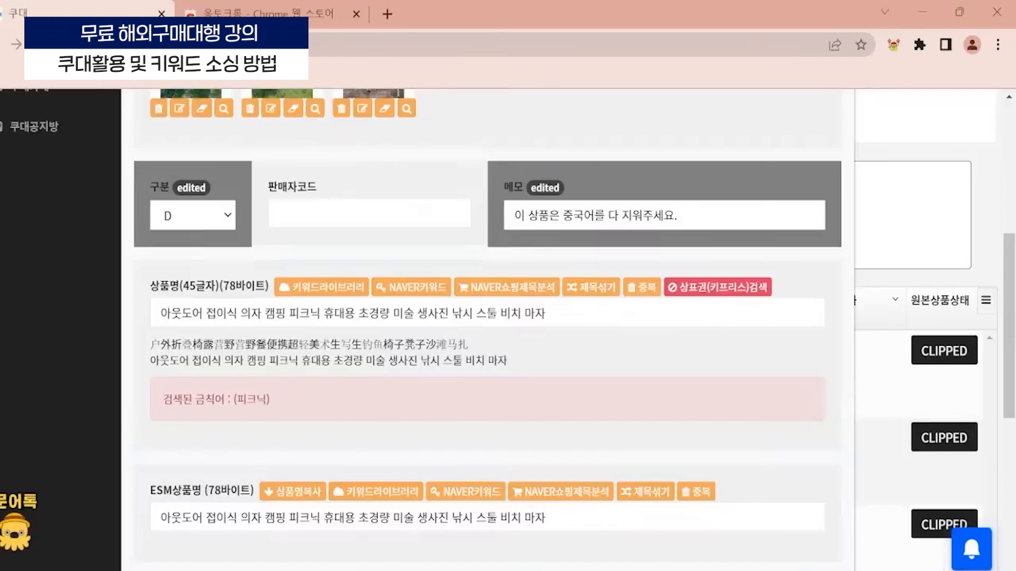
# - Replace everything after 휴대용 in the 상품명 field with the word 이동식
pyautogui.click(323, 313)
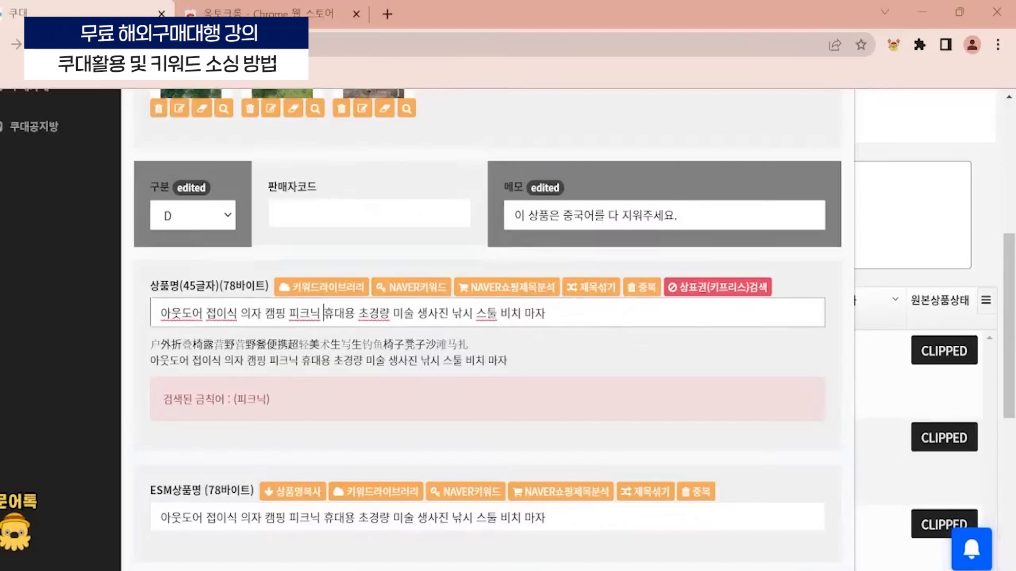
pyautogui.moveTo(357, 313); pyautogui.dragTo(738, 353)
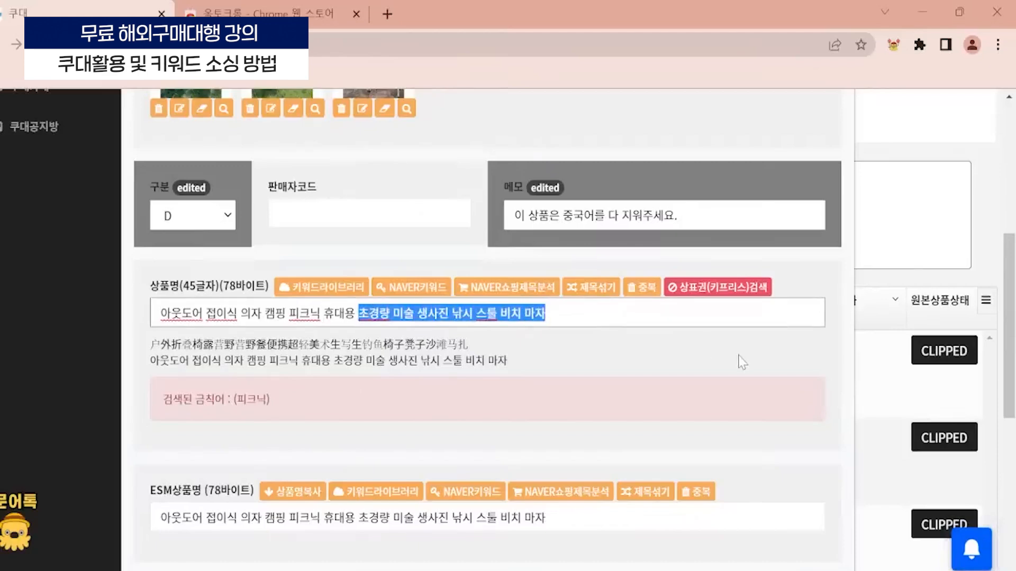
pyautogui.press('BackSpace')
pyautogui.write('이동ㅅㅇ')
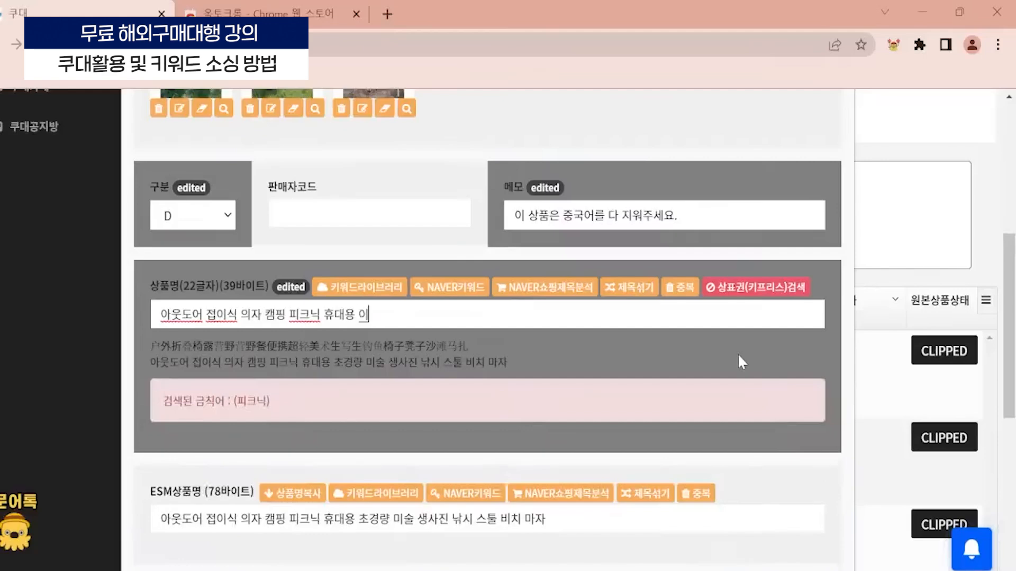
pyautogui.press('BackSpace')
pyautogui.press('BackSpace')
pyautogui.press('BackSpace')
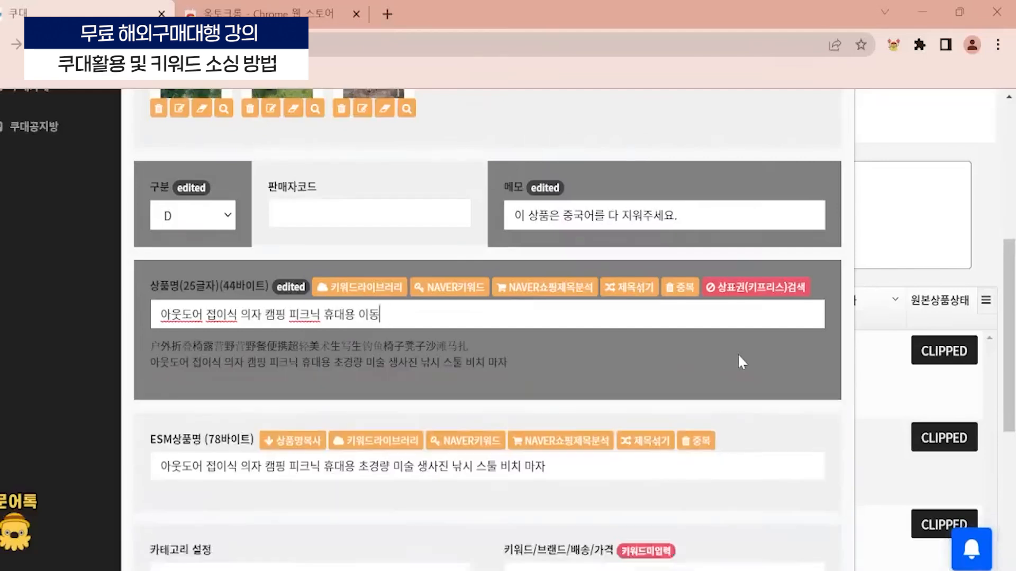
pyautogui.write('시')
pyautogui.click(555, 374)
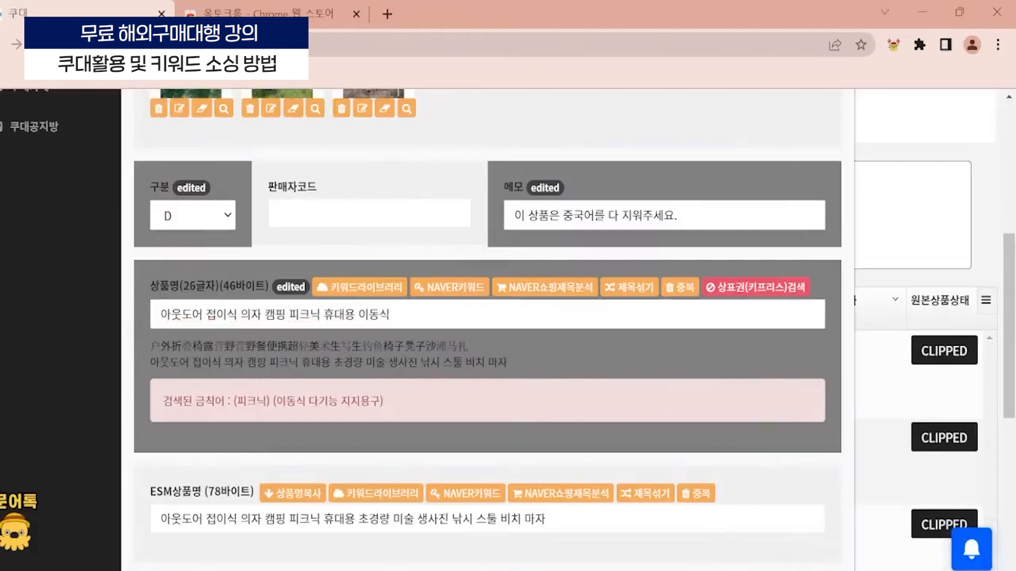
# - Compare the 금칙어 notice with the word 이동식 in the product name and highlight the listed prohibited words
pyautogui.moveTo(276, 401); pyautogui.dragTo(381, 401)
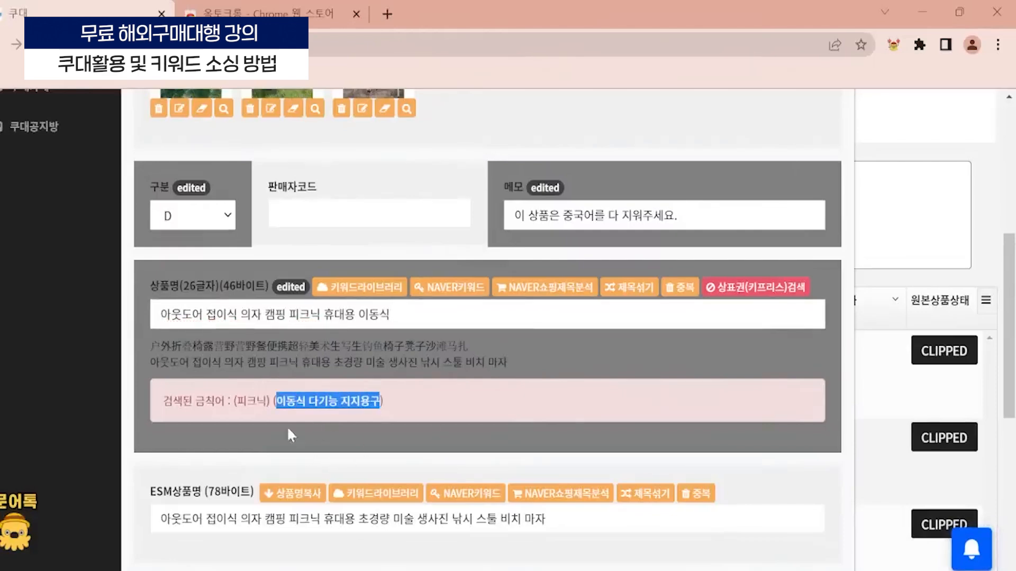
pyautogui.click(348, 454)
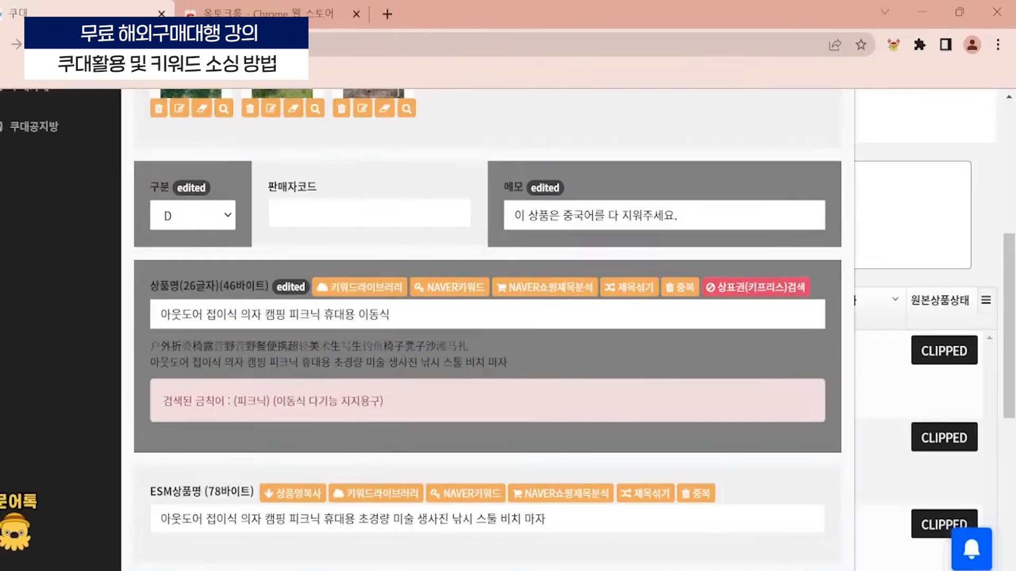
pyautogui.doubleClick(373, 314)
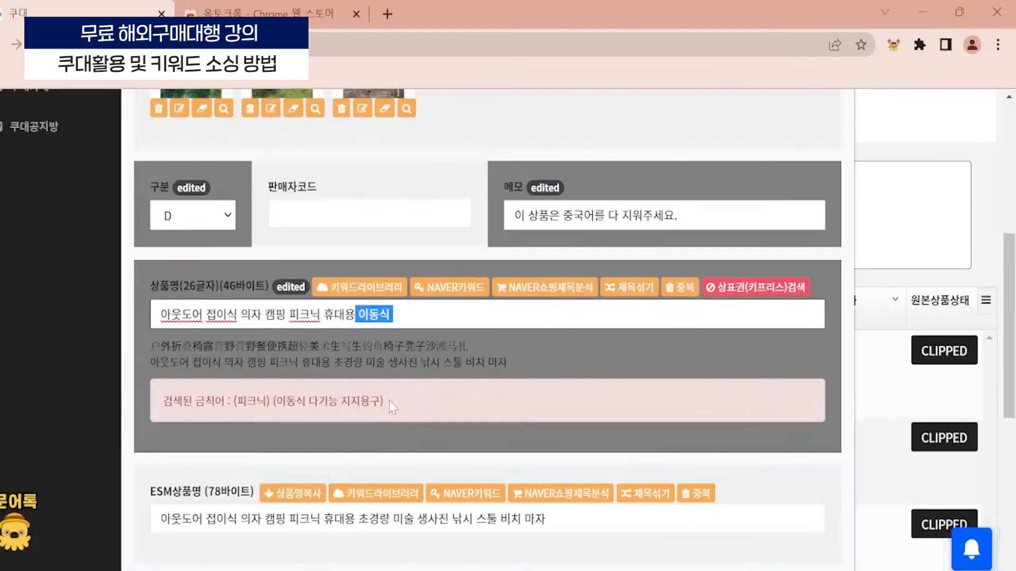
pyautogui.press('End')
pyautogui.scroll(3, 225, 258)
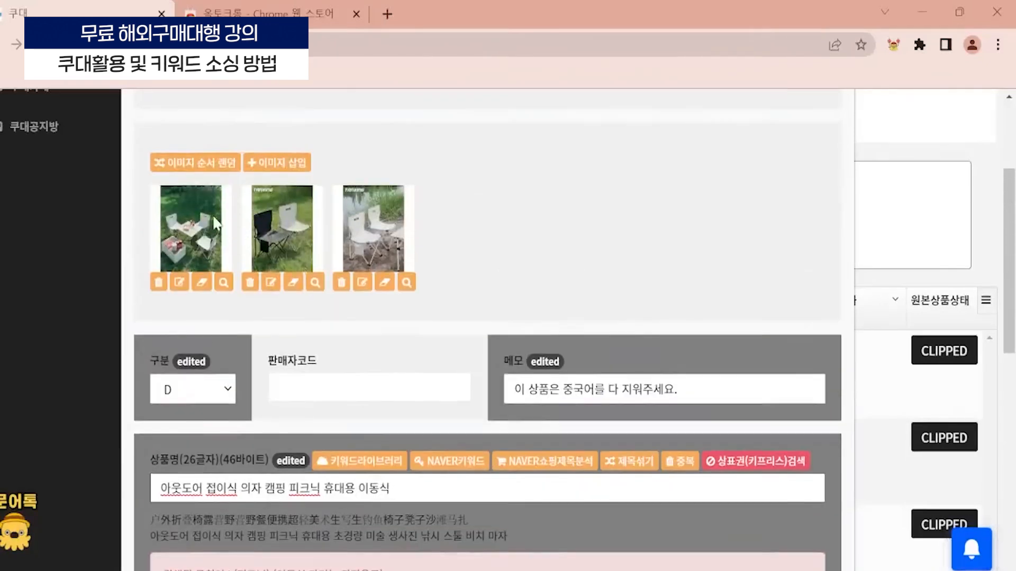
pyautogui.scroll(-3, 225, 257)
pyautogui.scroll(2, 232, 158)
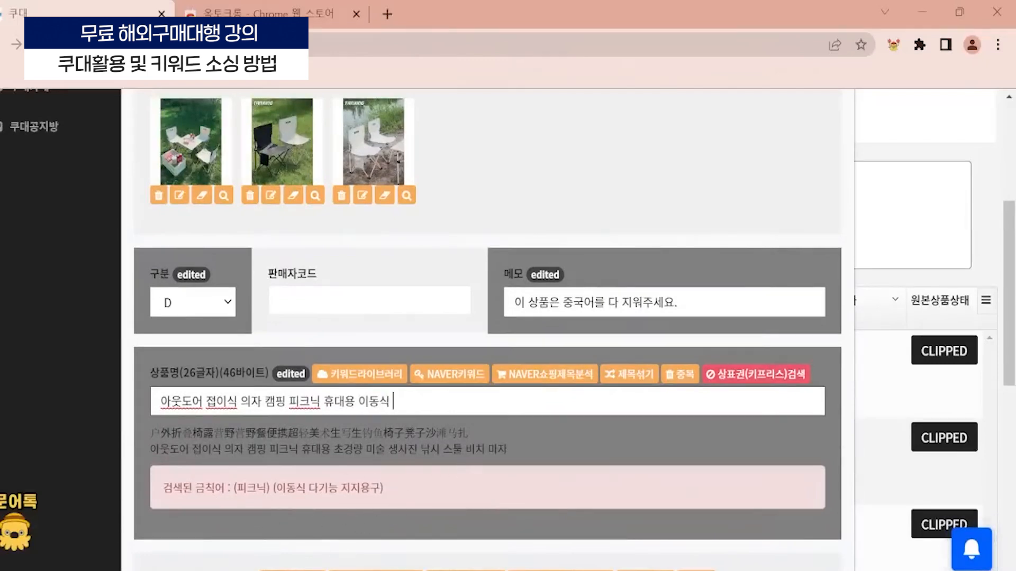
pyautogui.moveTo(391, 490); pyautogui.dragTo(164, 494)
pyautogui.click(296, 489)
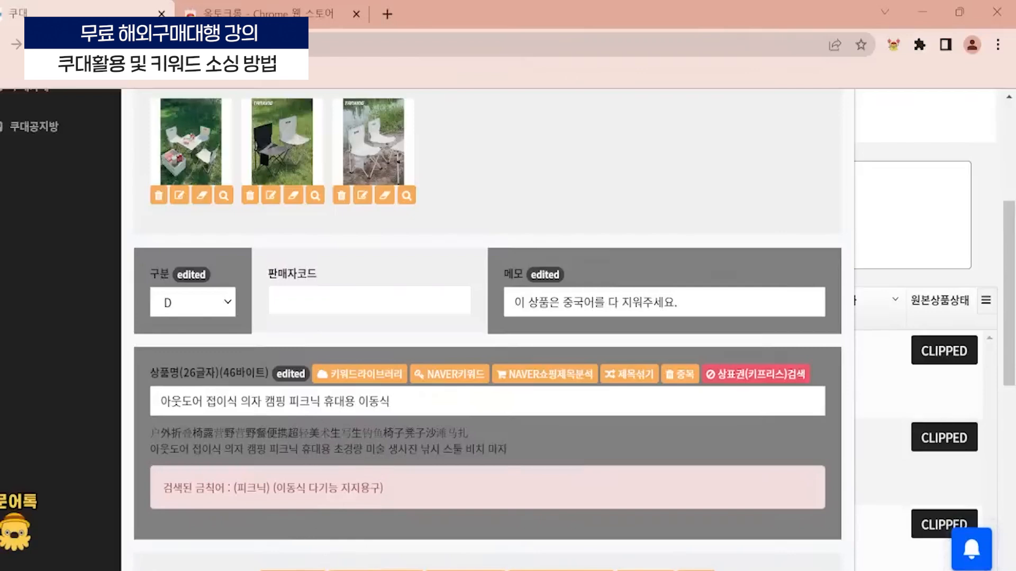
# - Search the 상표권(키프리스) trademark database for 쓸데없는선물
pyautogui.scroll(-2, 281, 426)
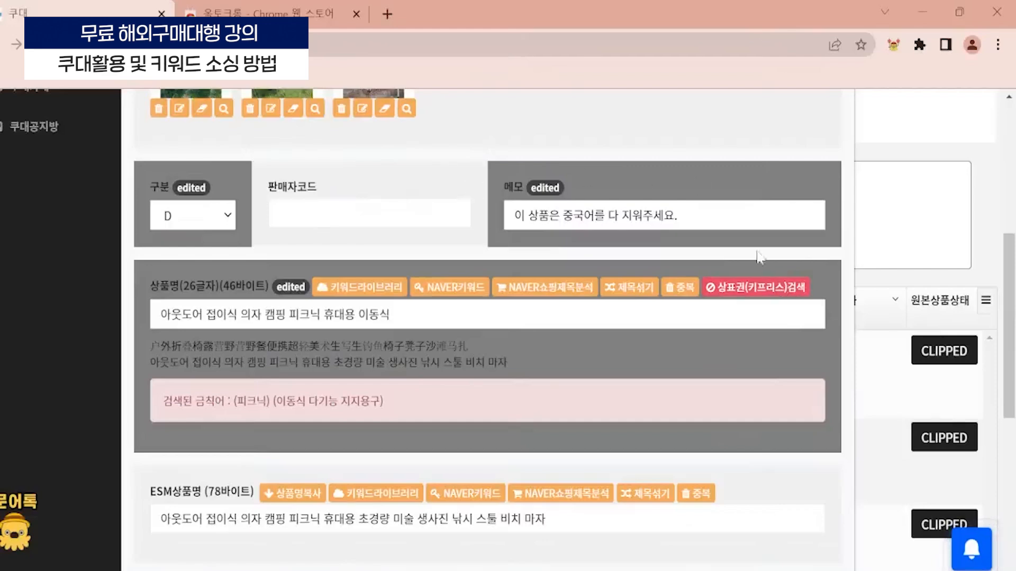
pyautogui.click(758, 289)
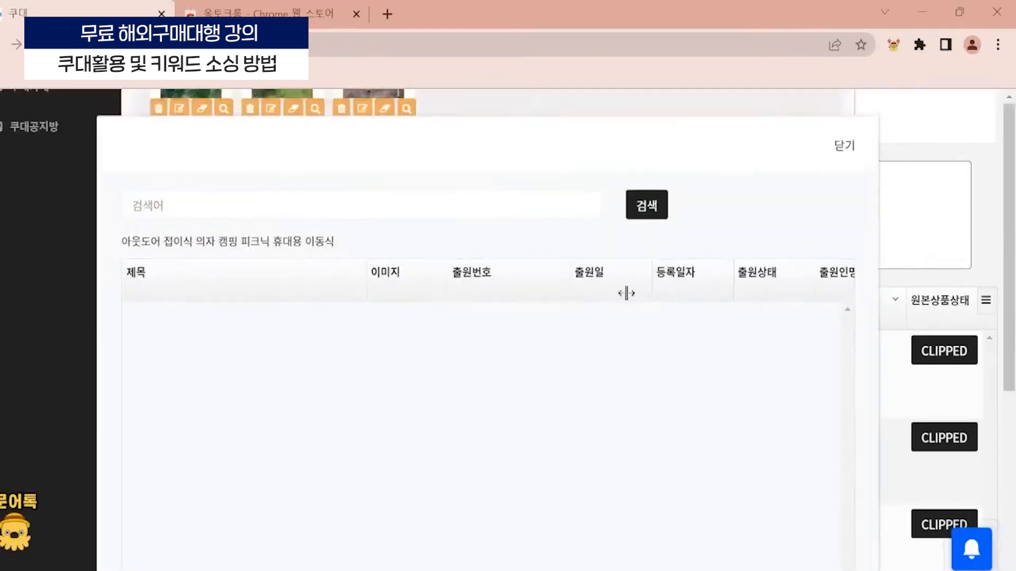
pyautogui.write('쓸ㄷ')
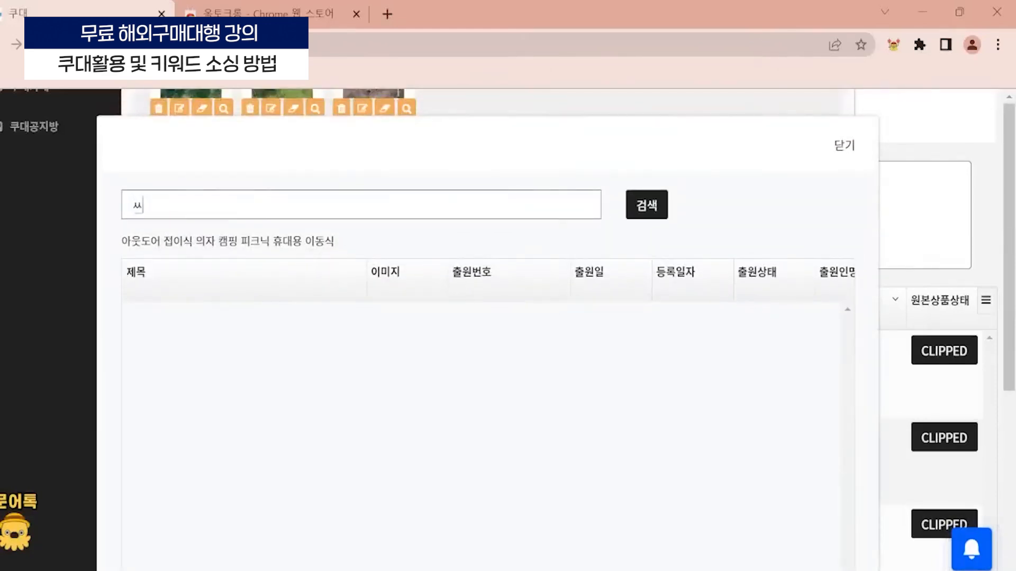
pyautogui.write('ㅔ없는선')
pyautogui.write('물')
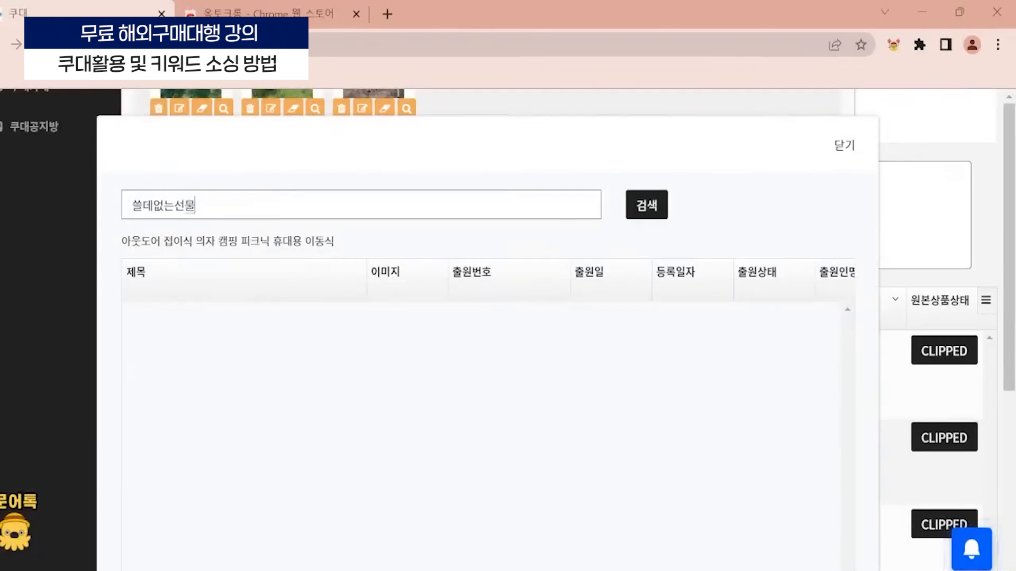
pyautogui.click(647, 206)
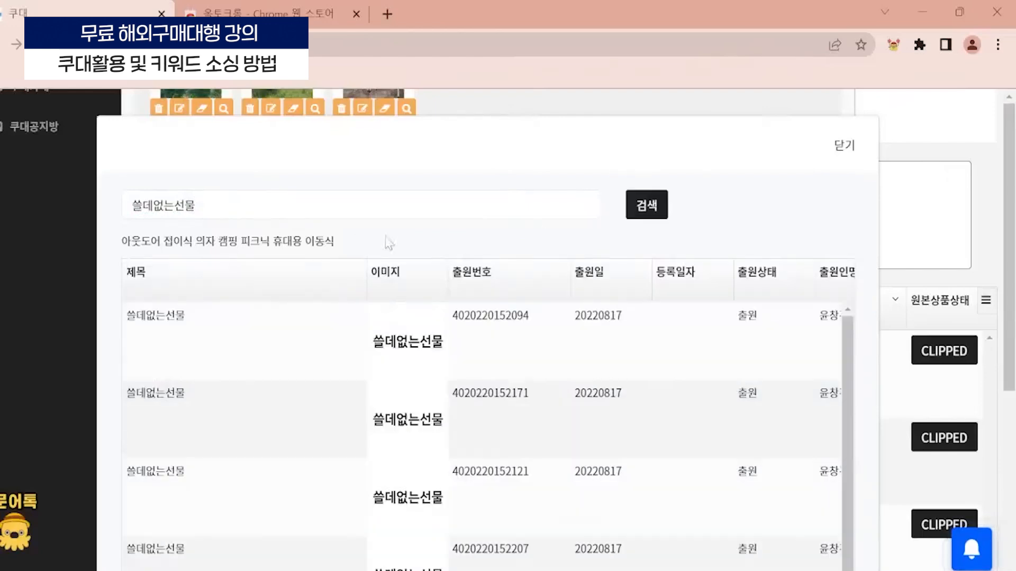
# - Review the trademark search results across all rows and columns, including application status and rights holder, and close the search dialog
pyautogui.scroll(-2, 488, 328)
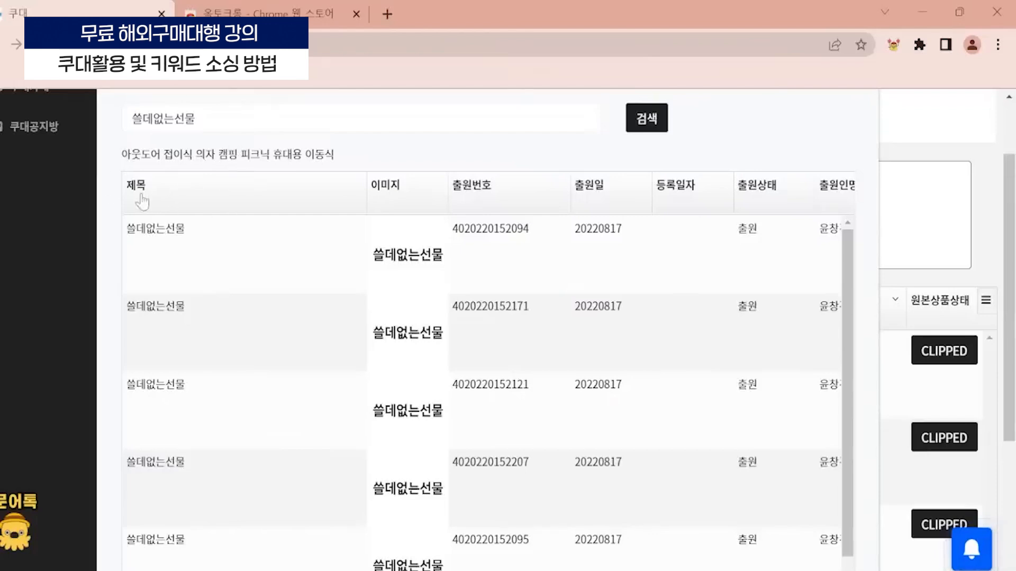
pyautogui.scroll(-1, 217, 244)
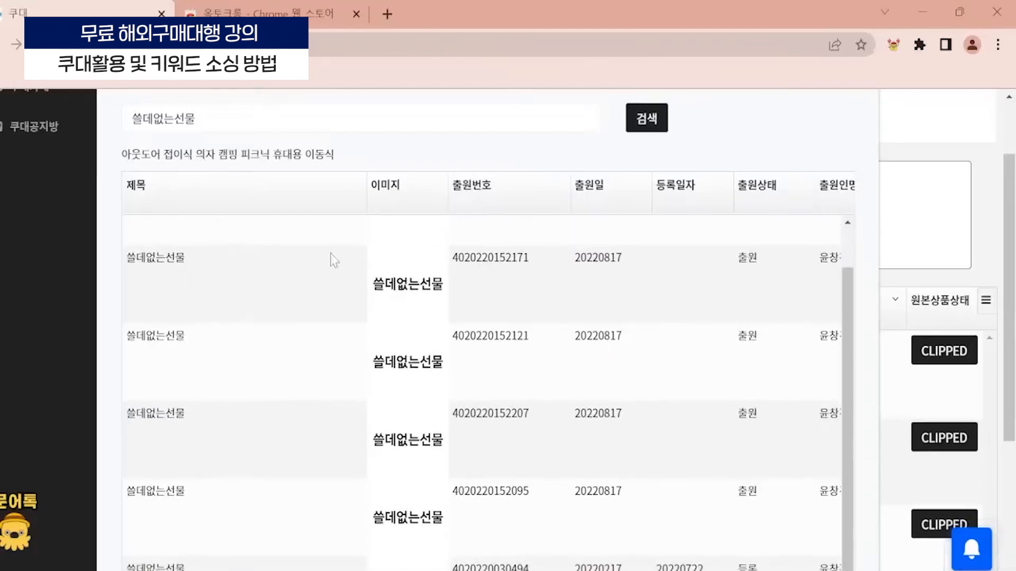
pyautogui.scroll(1, 254, 281)
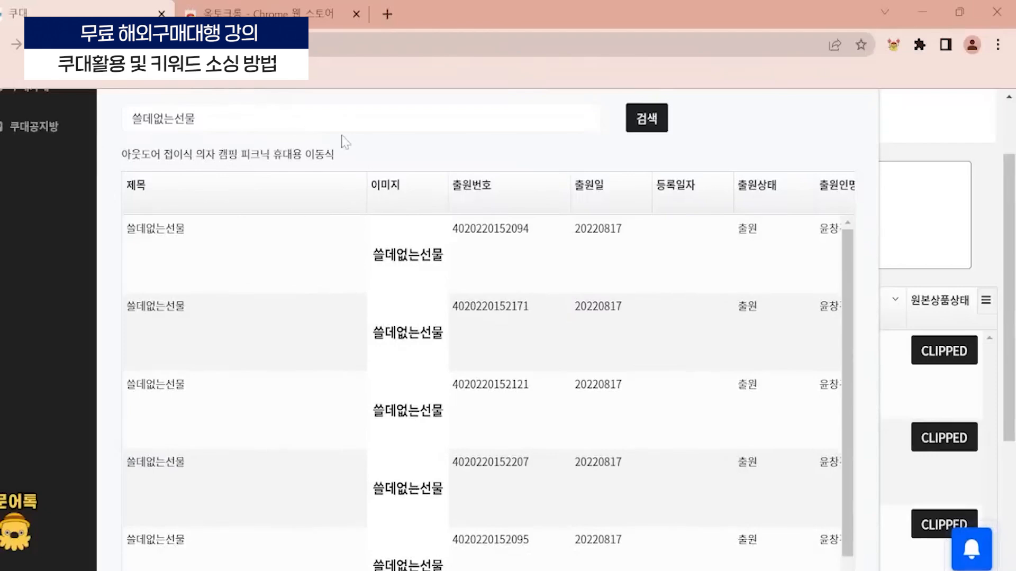
pyautogui.scroll(-2, 264, 132)
pyautogui.scroll(-1, 497, 290)
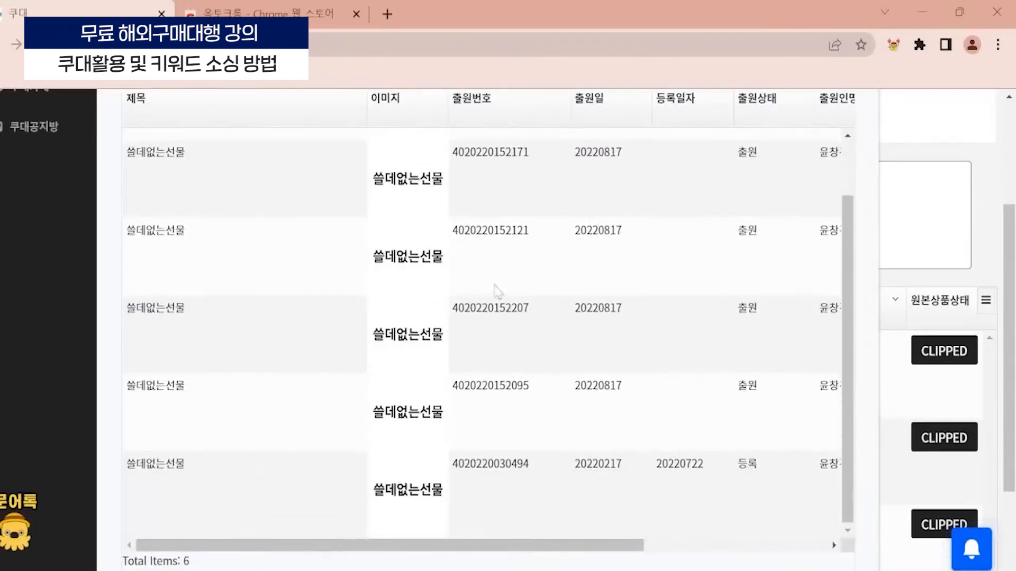
pyautogui.scroll(1, 457, 318)
pyautogui.moveTo(494, 545); pyautogui.dragTo(737, 569)
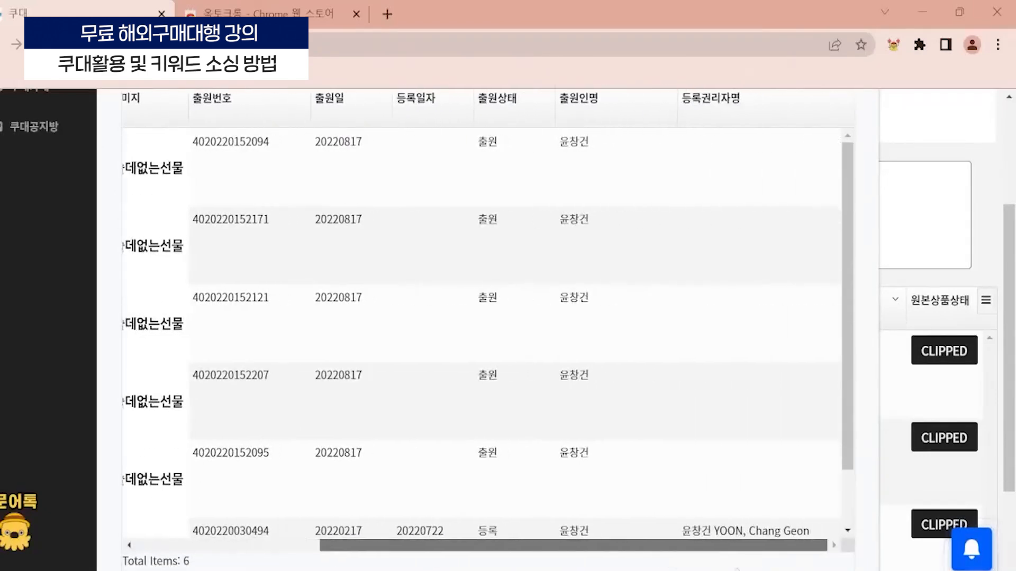
pyautogui.scroll(-1, 852, 428)
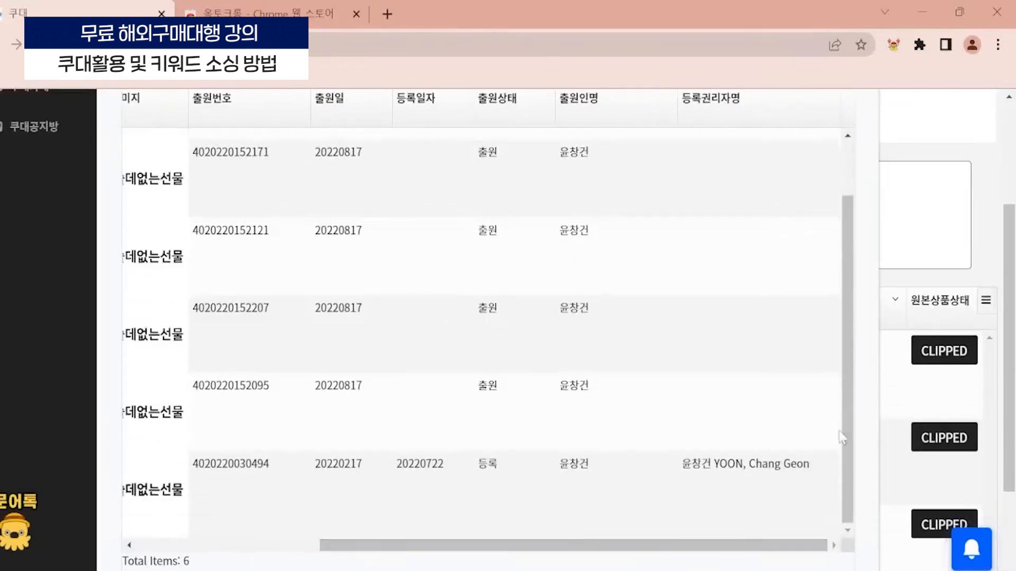
pyautogui.moveTo(782, 552); pyautogui.dragTo(465, 538)
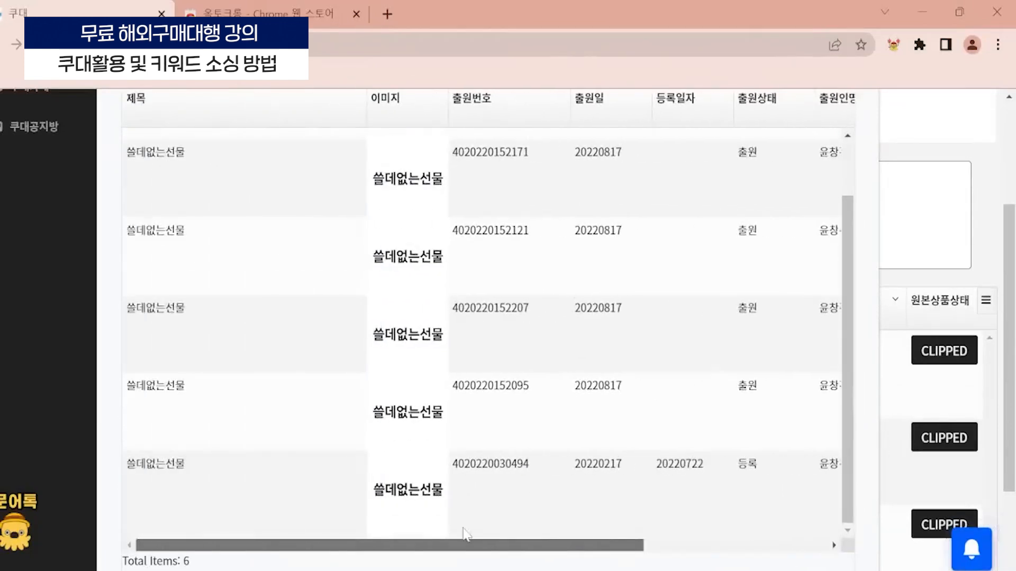
pyautogui.scroll(-3, 834, 534)
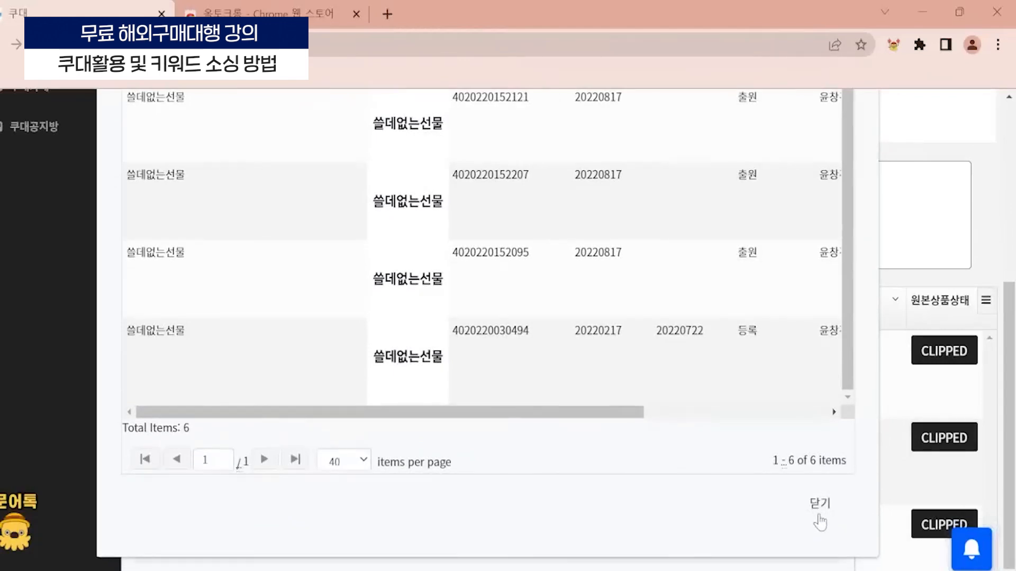
pyautogui.click(820, 507)
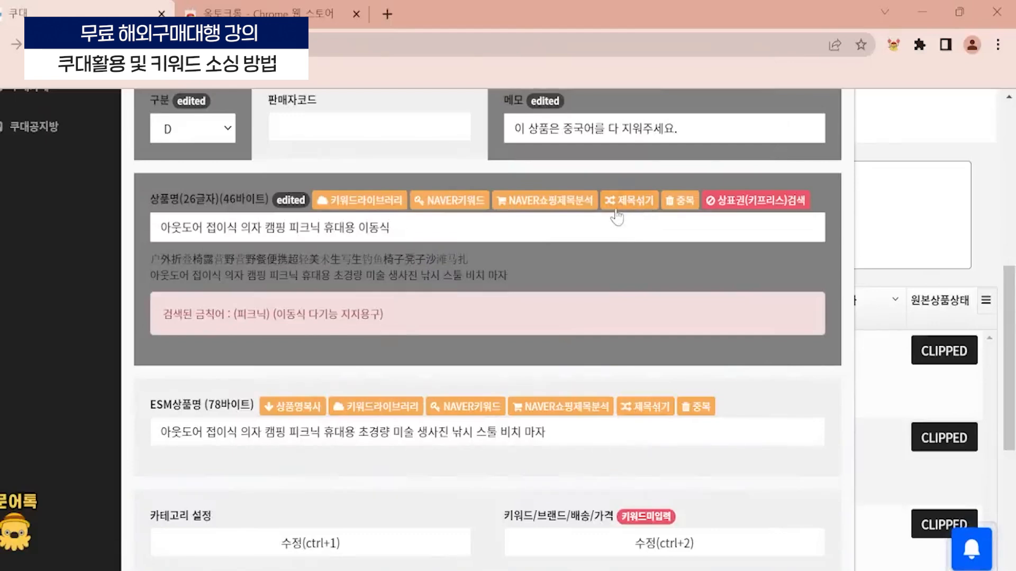
# - Shuffle the word order of the product name in the 상품명 field
pyautogui.click(617, 209)
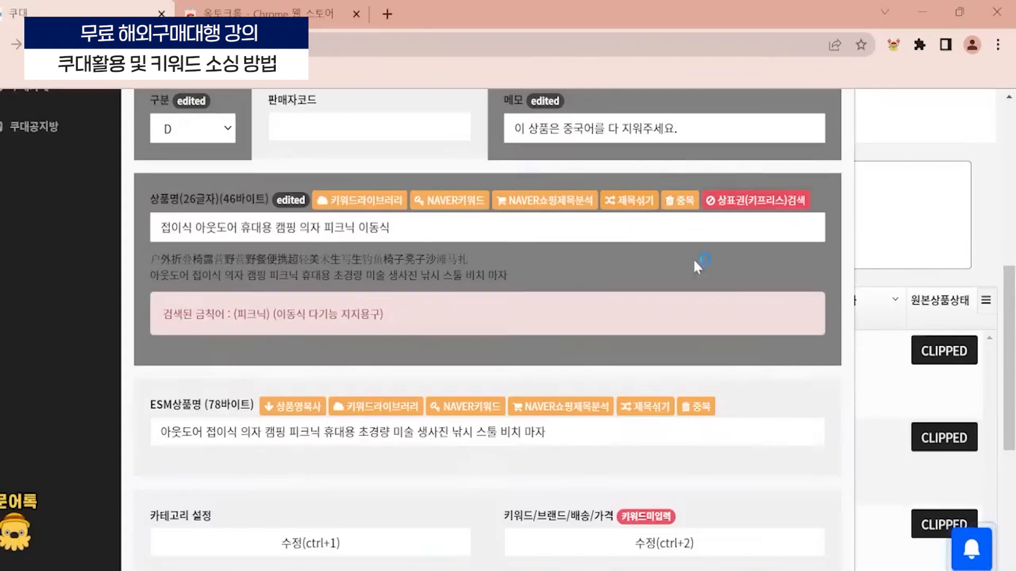
# - Append the words 의자 야외 의자 to the end of the product name in the 상품명 field
pyautogui.click(392, 228)
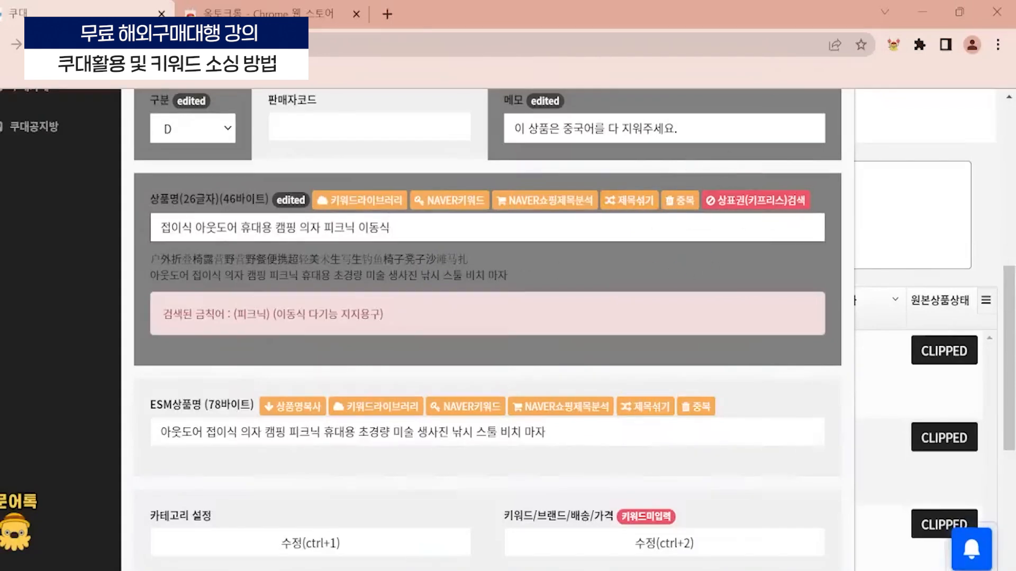
pyautogui.write('의자')
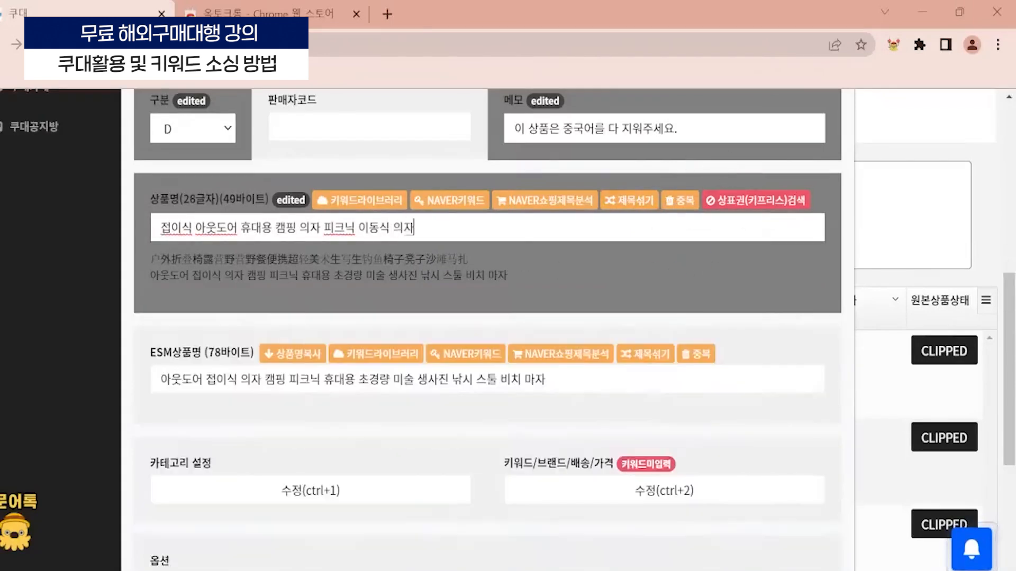
pyautogui.write(' 아외 의자')
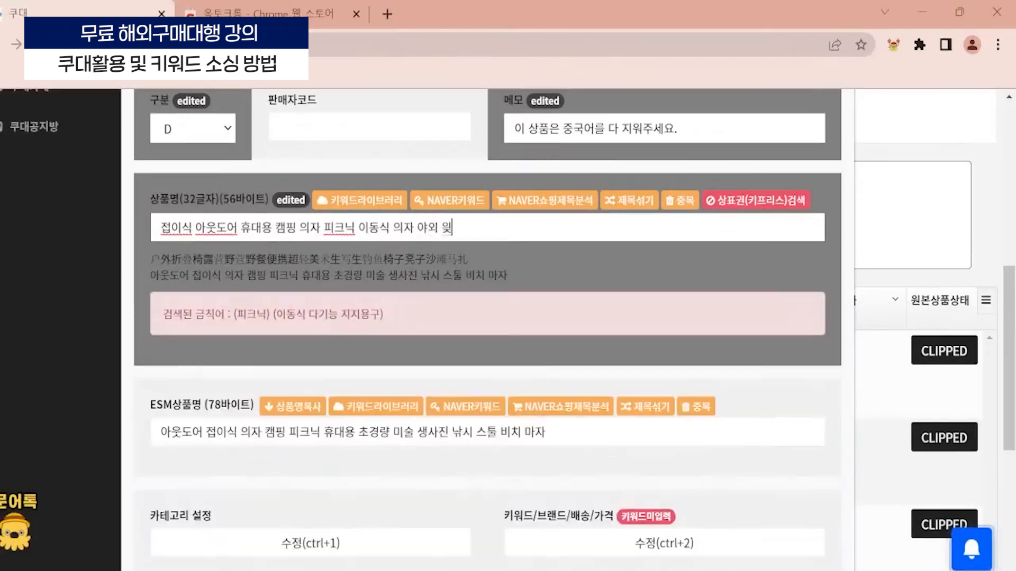
pyautogui.scroll(3, 205, 277)
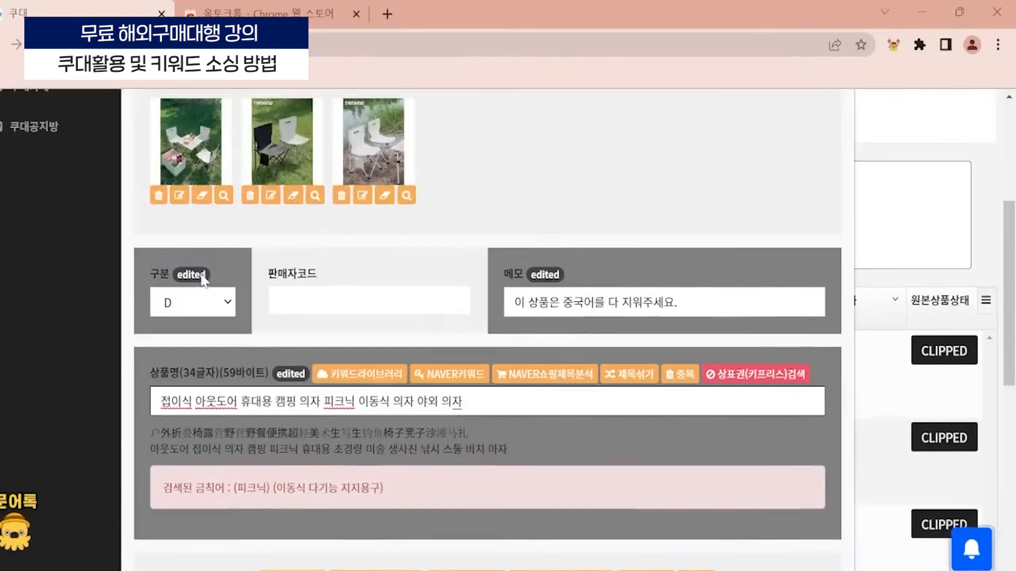
pyautogui.scroll(-3, 207, 315)
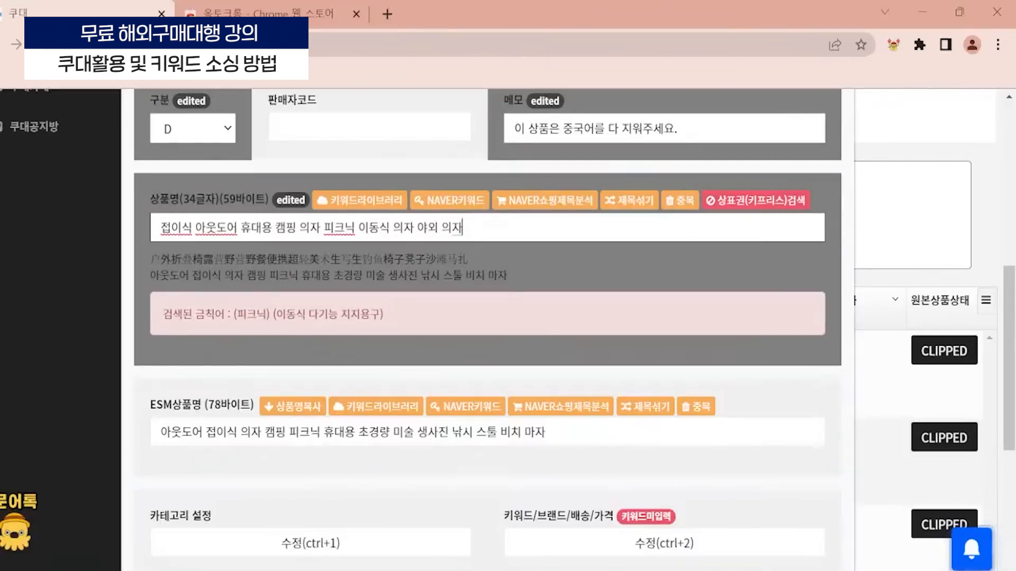
# - Highlight the repeated word 의자 in the product name and remove the duplicate words from the 상품명 field
pyautogui.moveTo(414, 228); pyautogui.dragTo(379, 228)
pyautogui.doubleClick(310, 228)
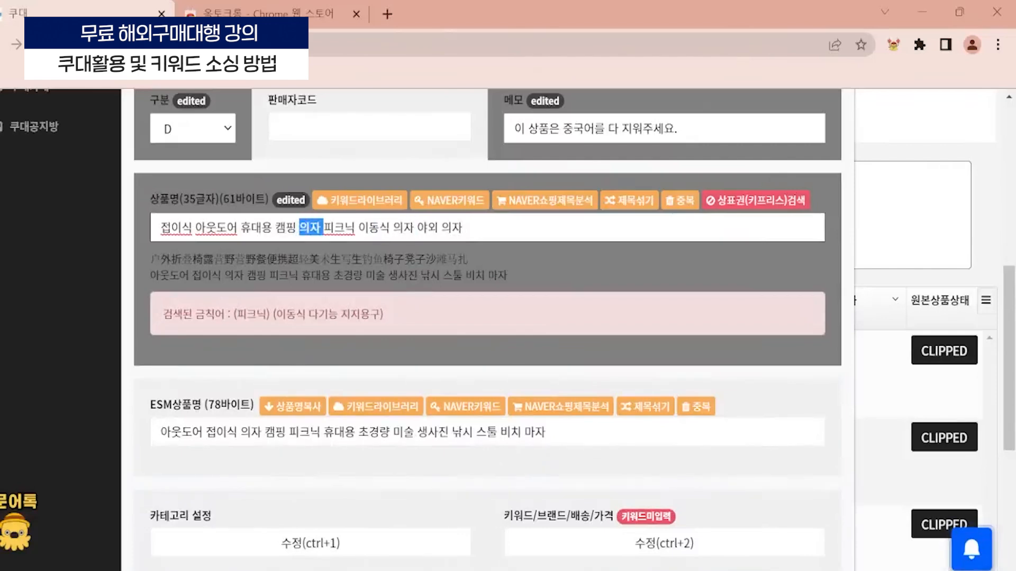
pyautogui.doubleClick(451, 228)
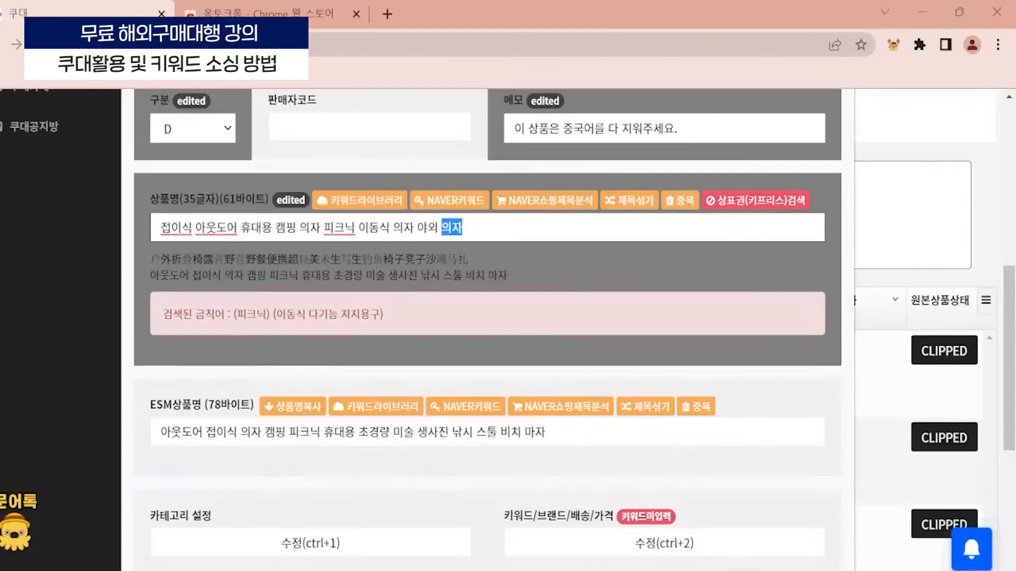
pyautogui.click(477, 264)
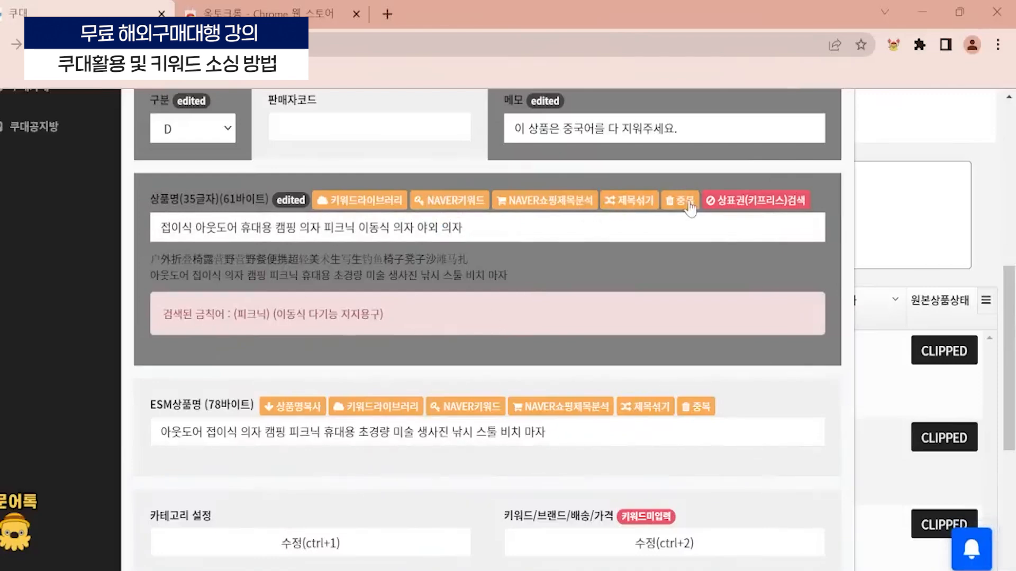
pyautogui.click(669, 201)
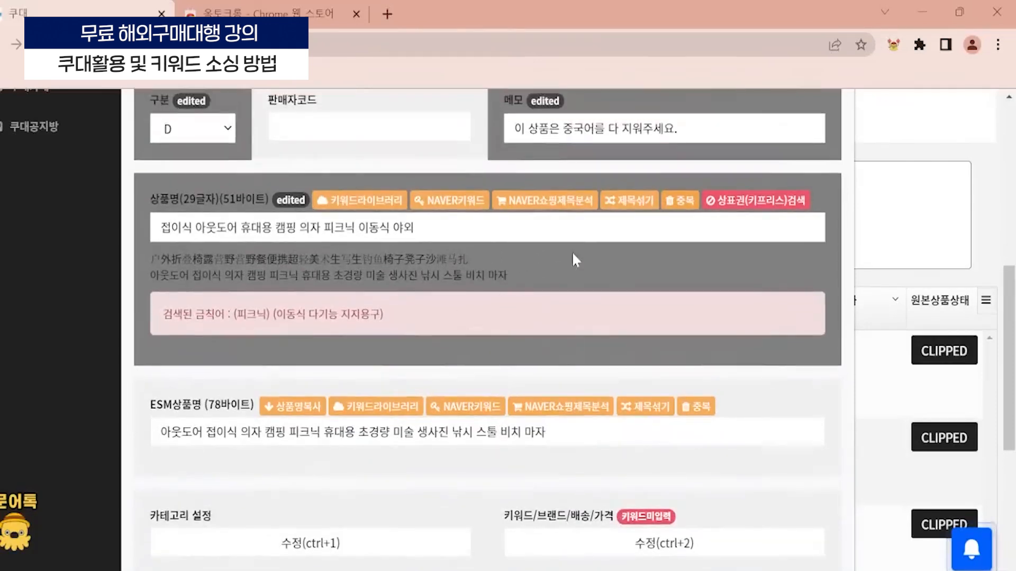
# - Compare the ESM상품명 field with the translated original product name below the 상품명 field
pyautogui.scroll(-3, 688, 254)
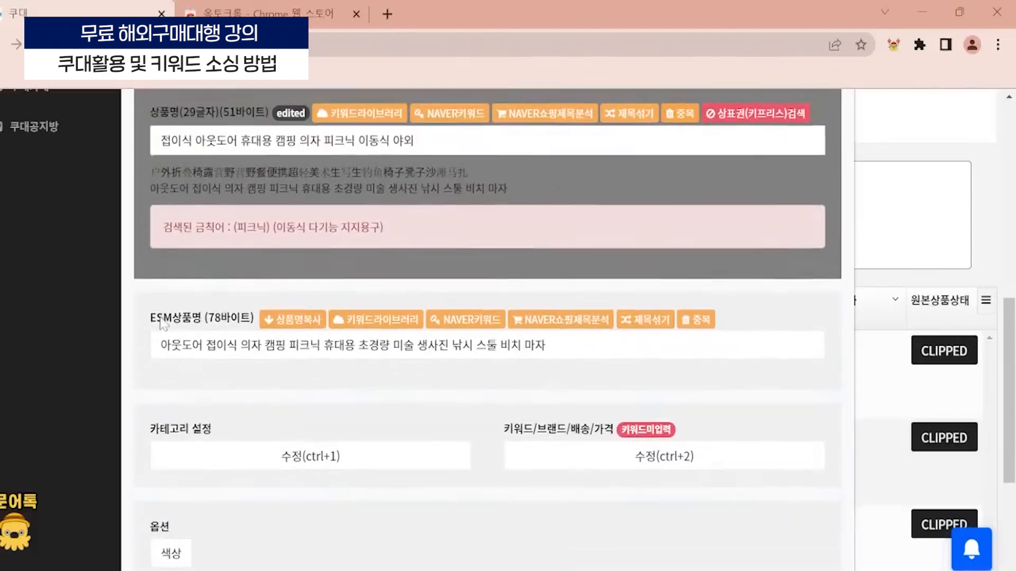
pyautogui.scroll(-1, 688, 254)
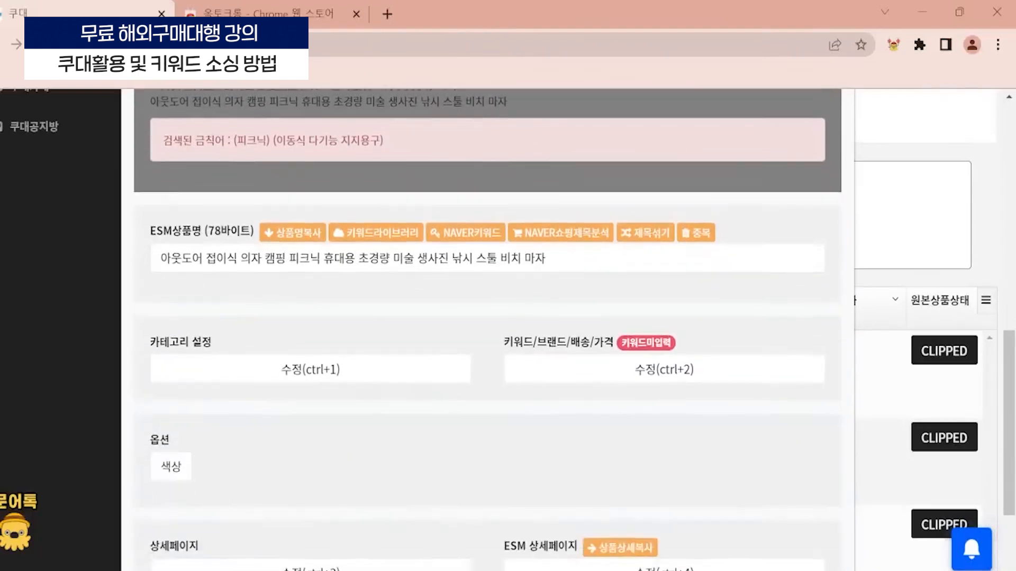
pyautogui.scroll(2, 335, 404)
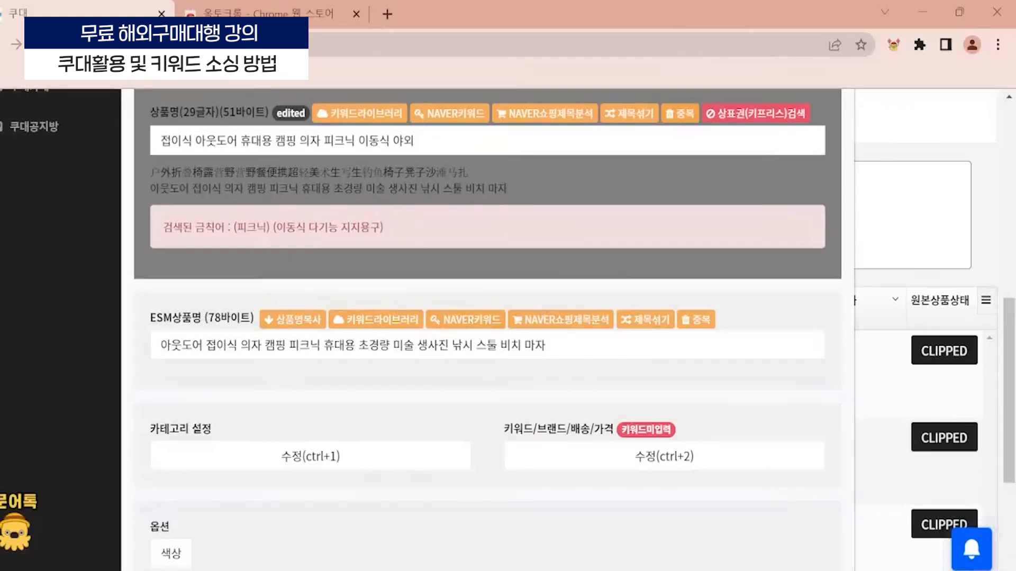
pyautogui.moveTo(150, 188); pyautogui.dragTo(517, 176)
pyautogui.click(486, 258)
pyautogui.scroll(-2, 486, 258)
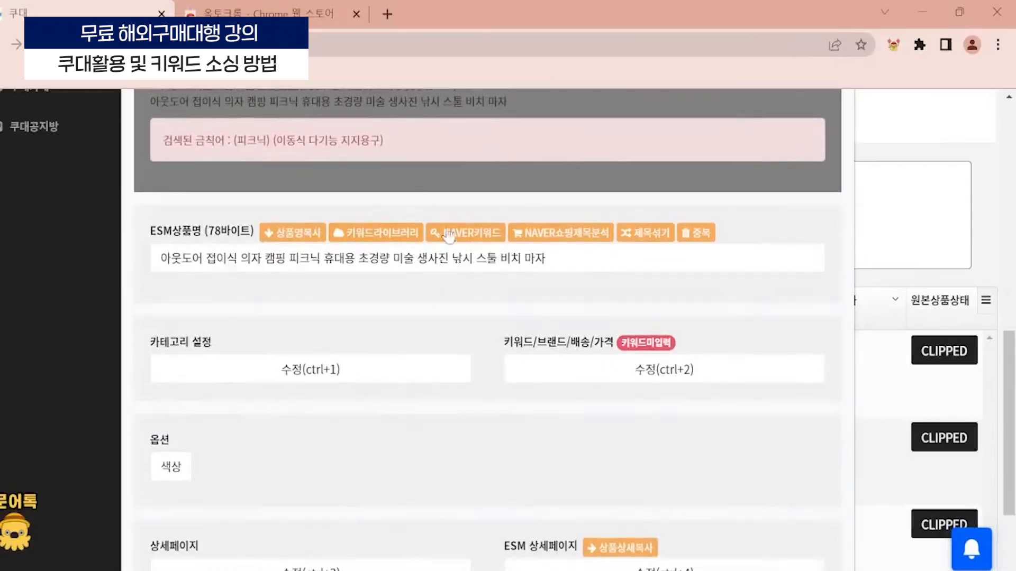
pyautogui.scroll(4, 209, 203)
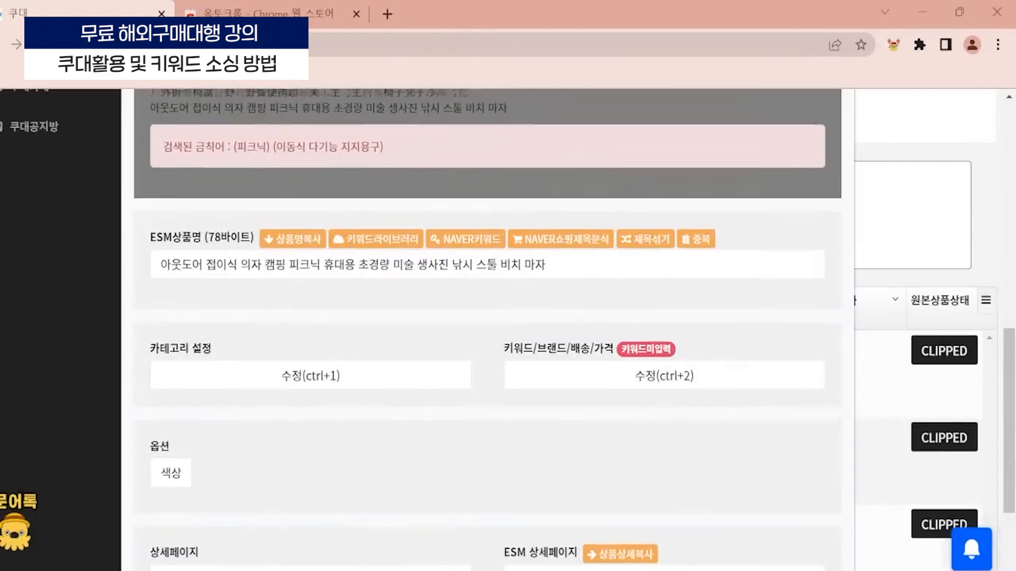
pyautogui.scroll(-4, 443, 384)
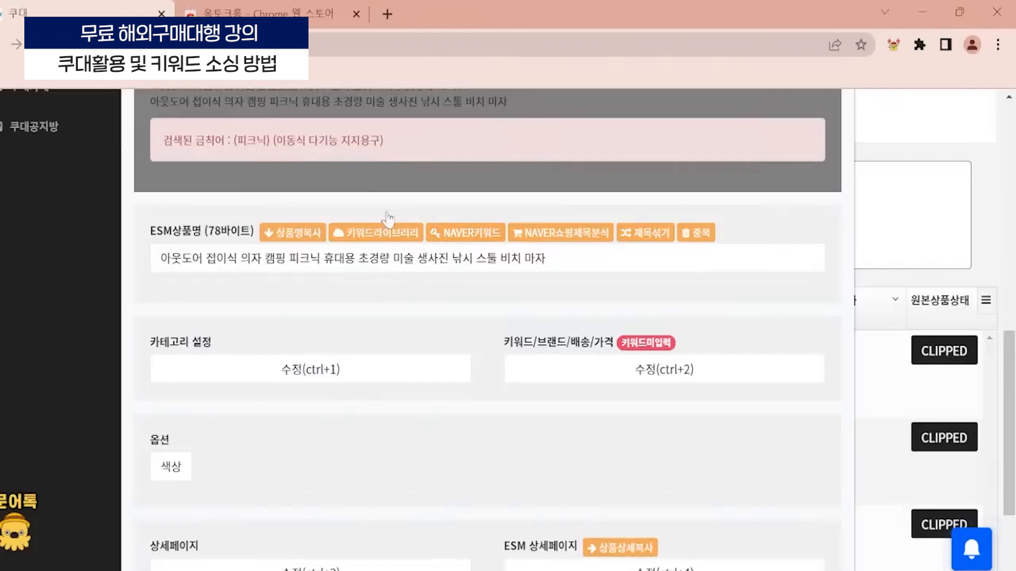
# - Open the product's 카테고리 설정 for editing and highlight the whole 전체검색어 search term
pyautogui.scroll(-1, 236, 233)
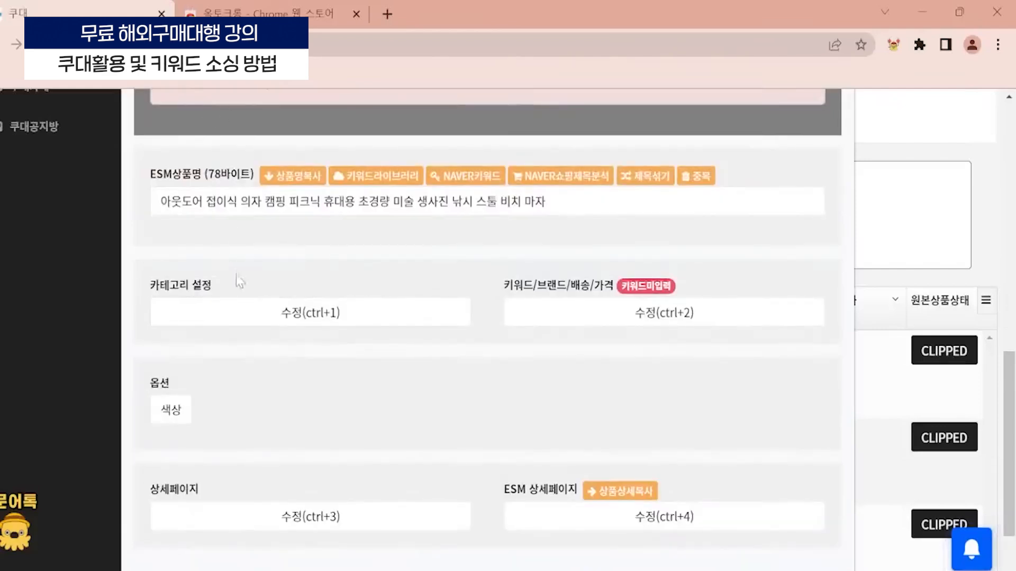
pyautogui.scroll(-2, 265, 303)
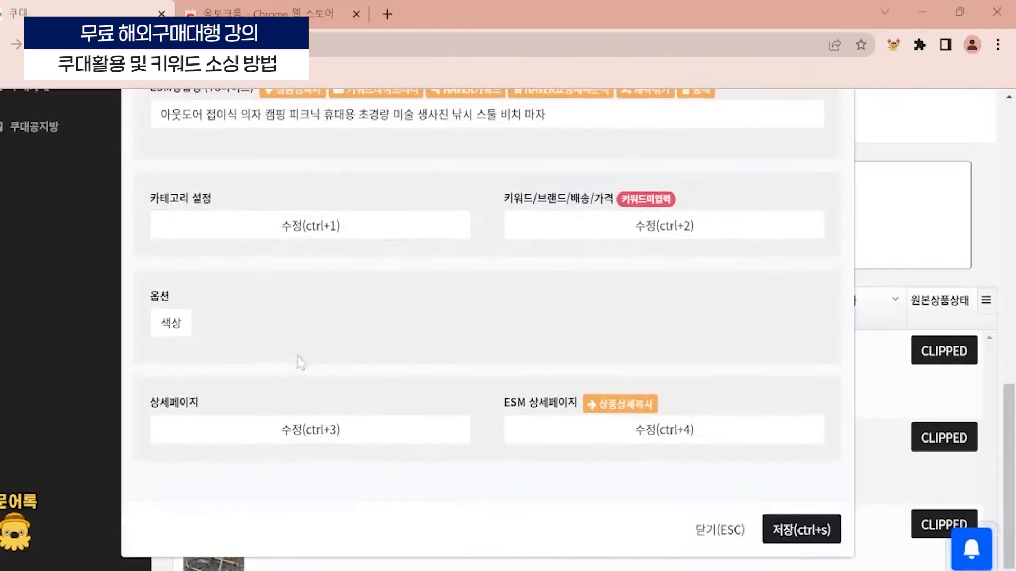
pyautogui.click(333, 228)
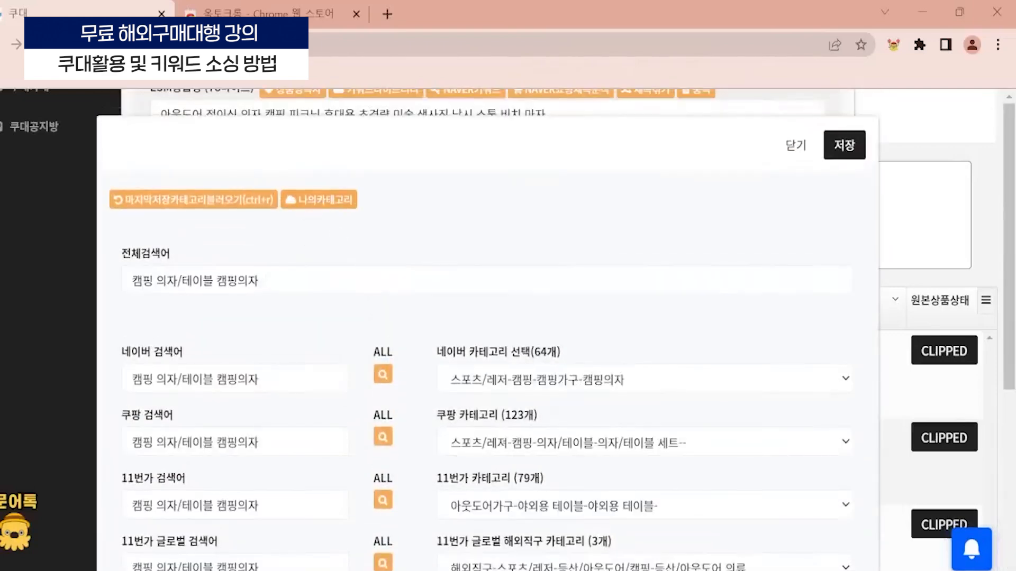
pyautogui.scroll(-5, 215, 305)
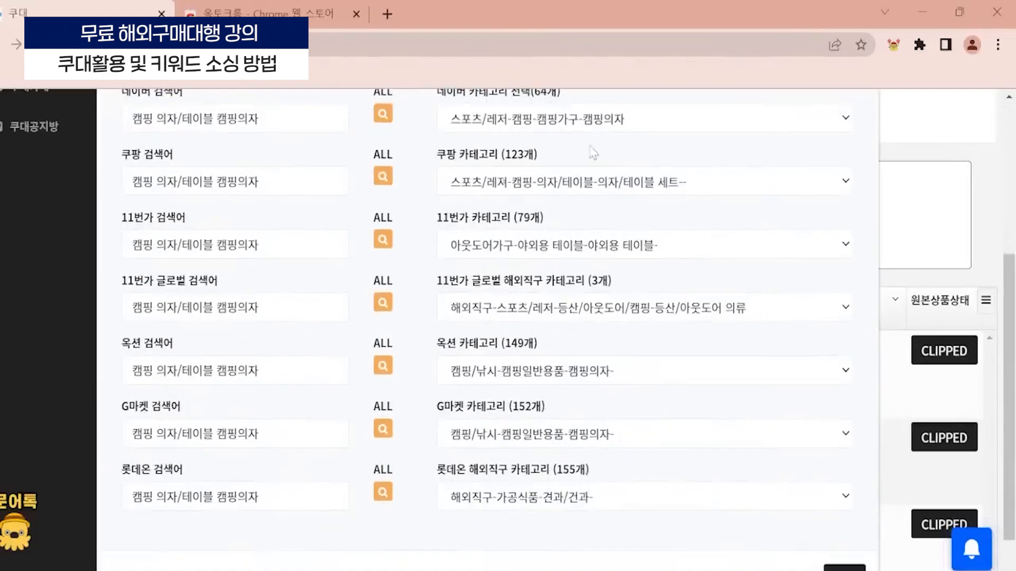
pyautogui.scroll(2, 216, 305)
pyautogui.moveTo(166, 108); pyautogui.dragTo(122, 110)
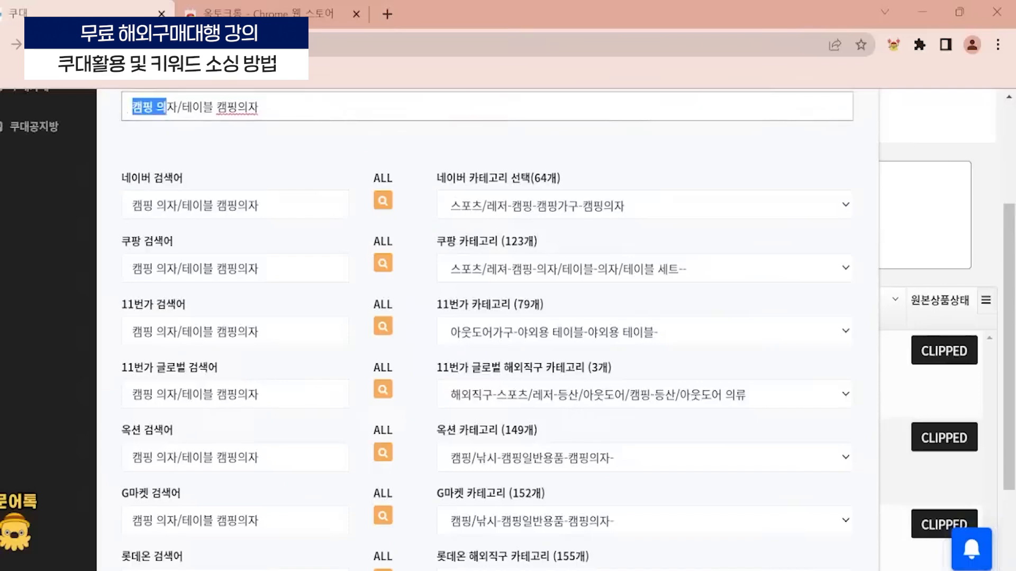
pyautogui.hotkey('ctrl', 'a')
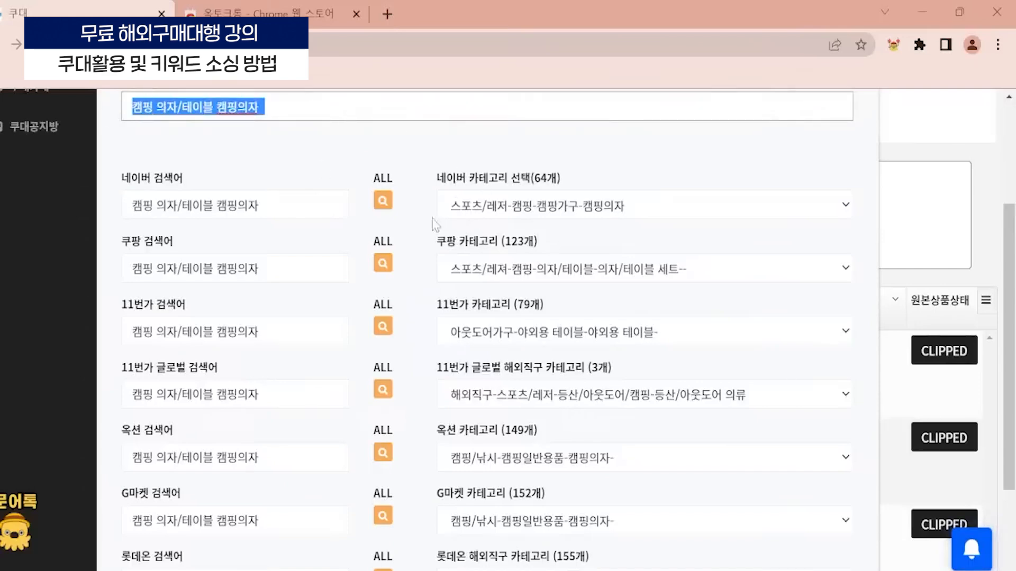
# - Examine the search terms and matched categories of each marketplace, from 네이버 and 쿠팡 through 롯데온
pyautogui.scroll(-2, 495, 481)
pyautogui.scroll(1, 440, 360)
pyautogui.scroll(3, 439, 359)
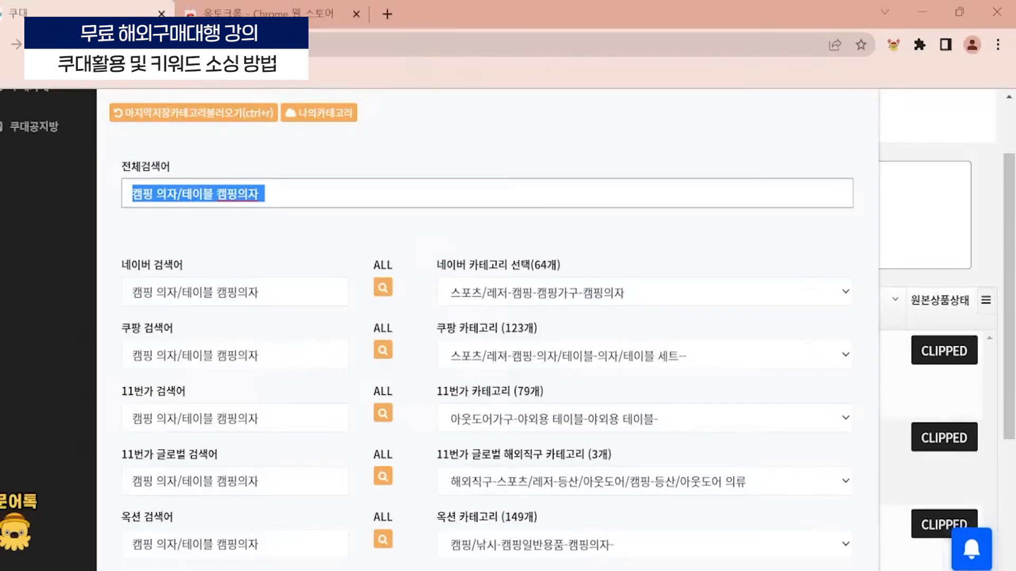
pyautogui.scroll(-3, 284, 386)
pyautogui.scroll(2, 376, 245)
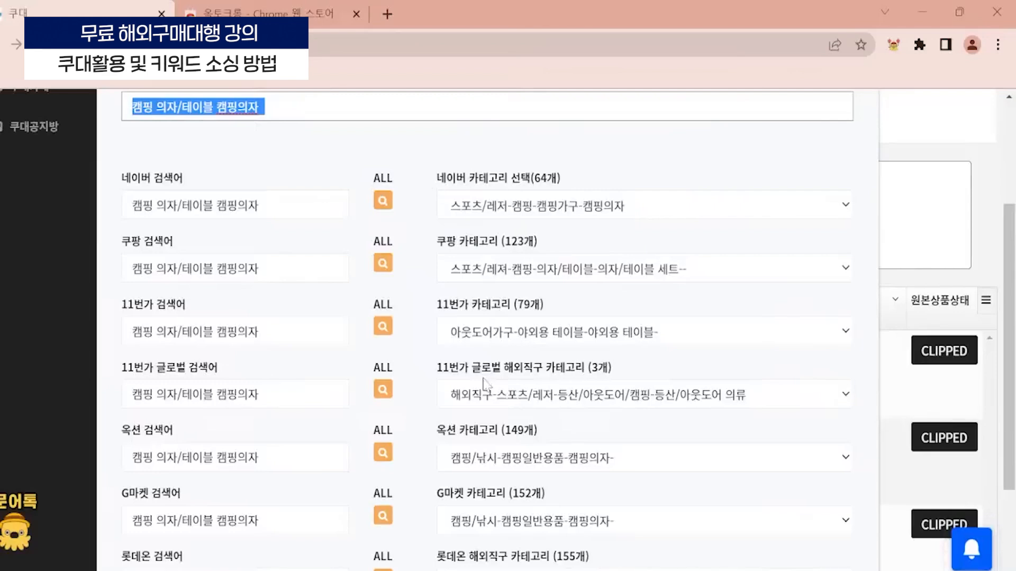
pyautogui.scroll(-2, 462, 288)
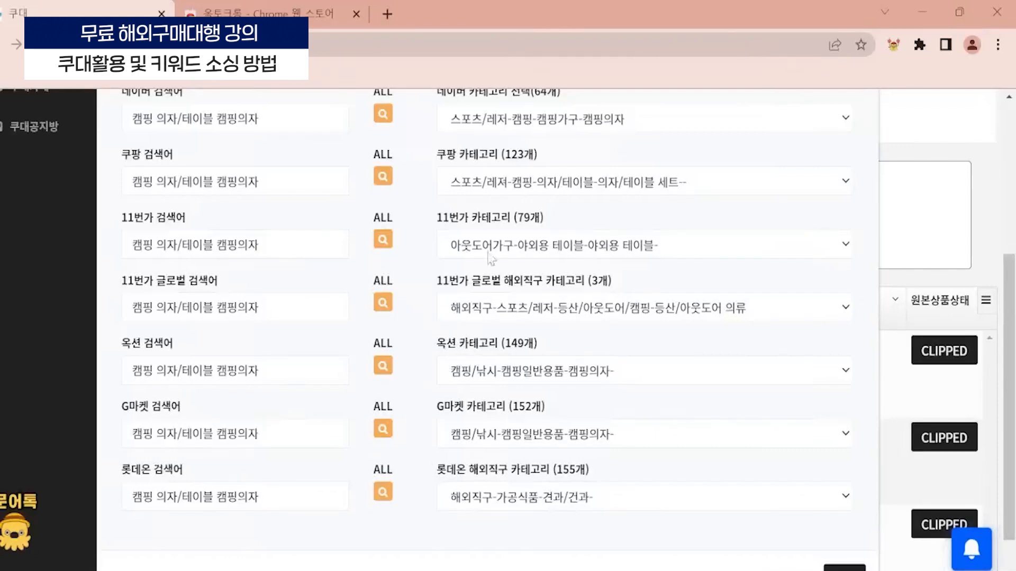
pyautogui.scroll(2, 270, 376)
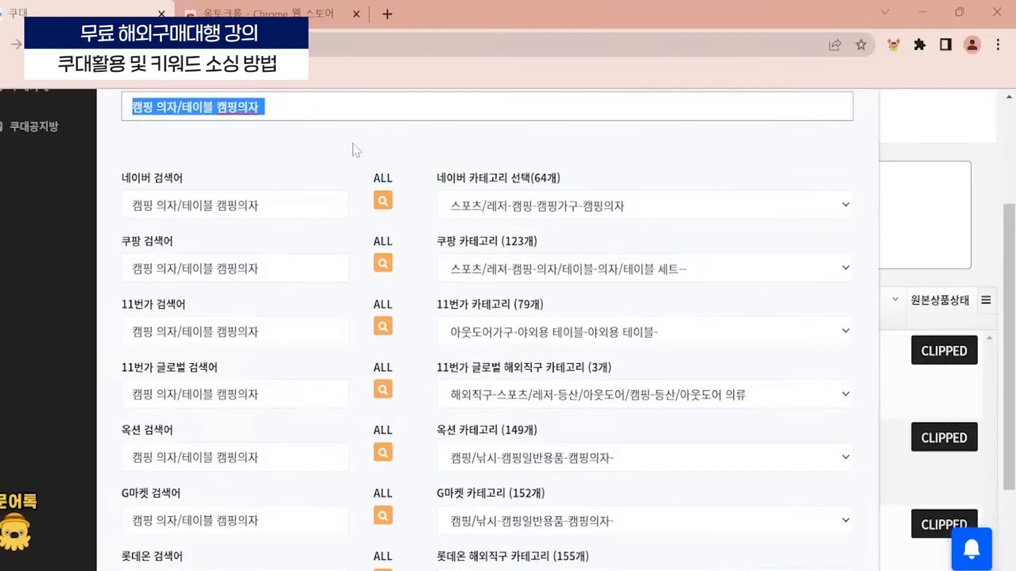
pyautogui.scroll(2, 321, 166)
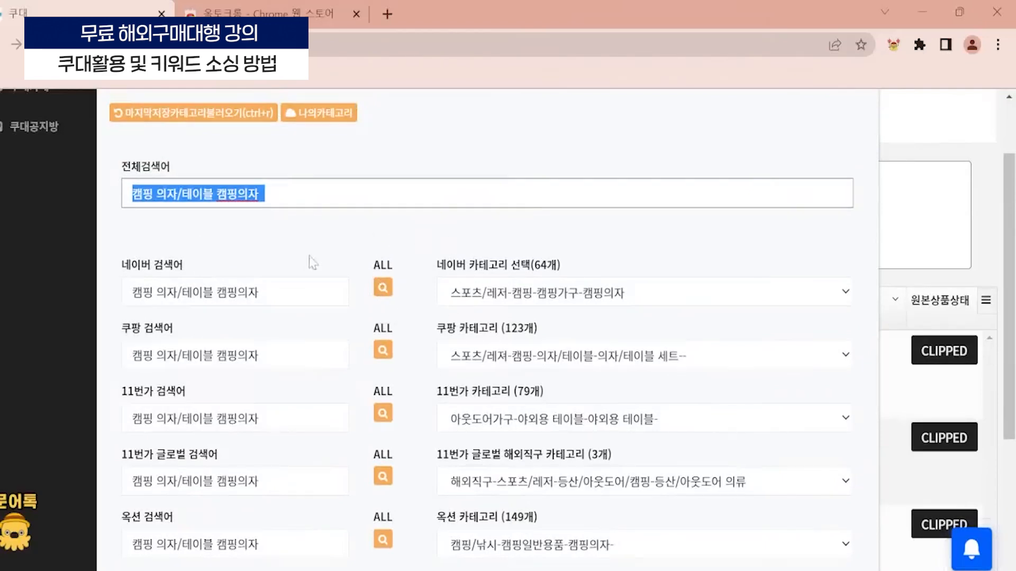
pyautogui.scroll(-3, 498, 246)
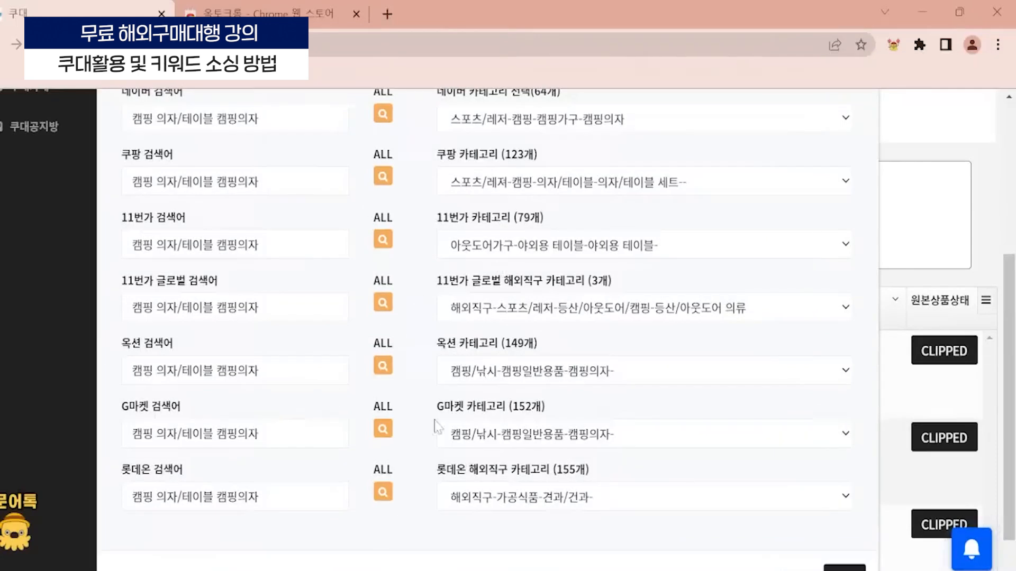
pyautogui.scroll(3, 463, 319)
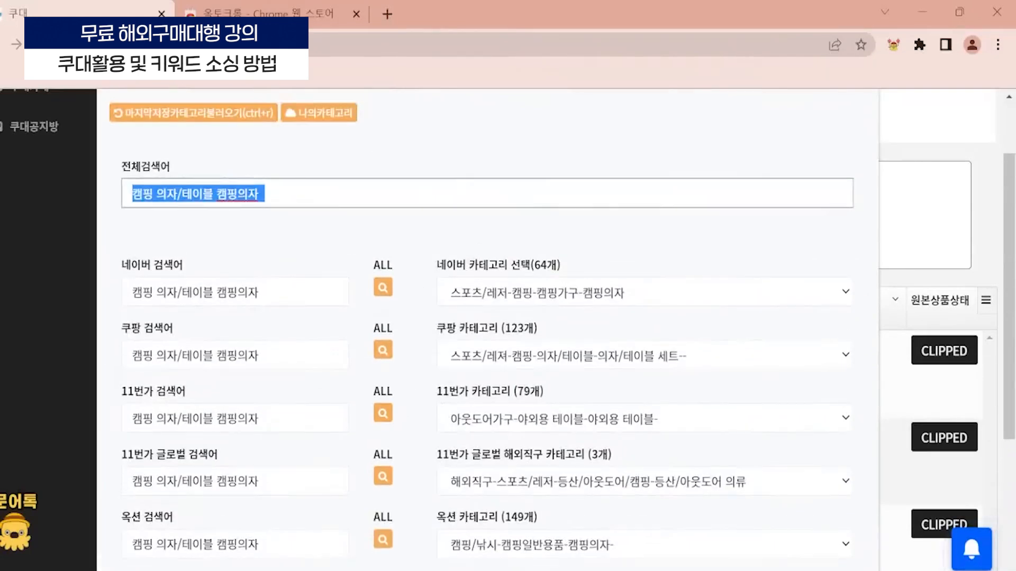
pyautogui.click(459, 191)
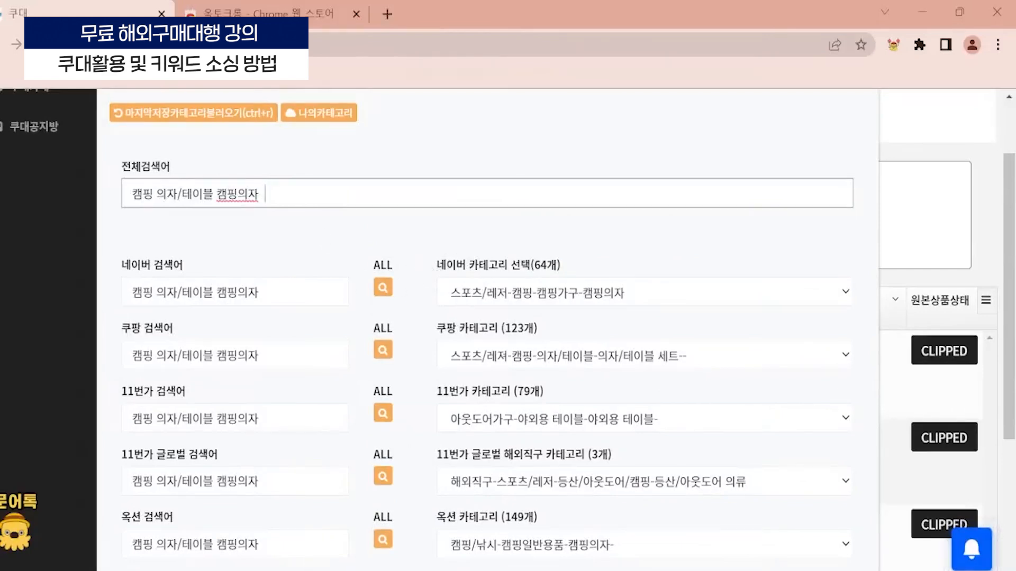
# - Save the current marketplace categories to 나의카테고리 under the representative name 캠핑의자
pyautogui.scroll(2, 306, 226)
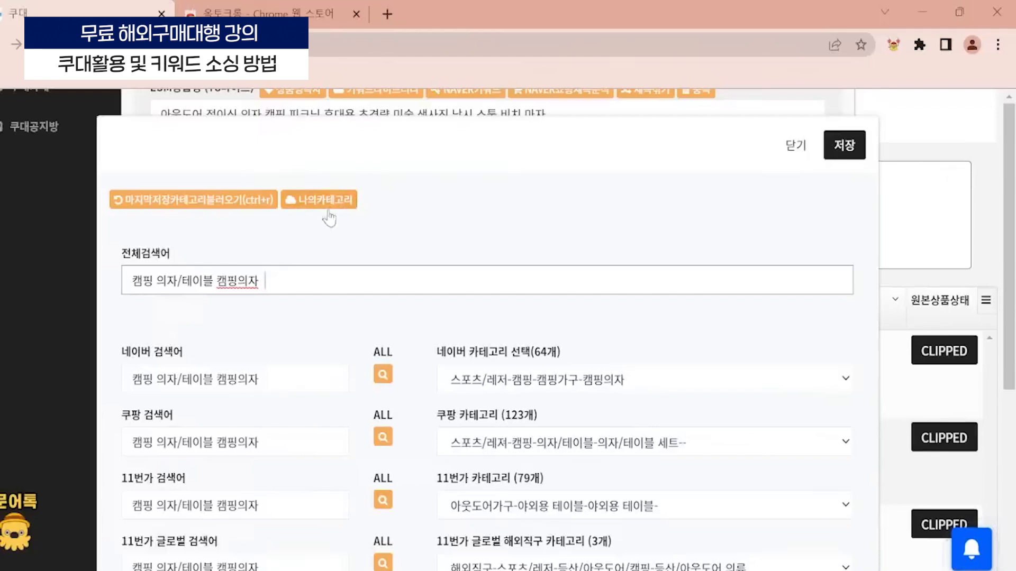
pyautogui.click(325, 204)
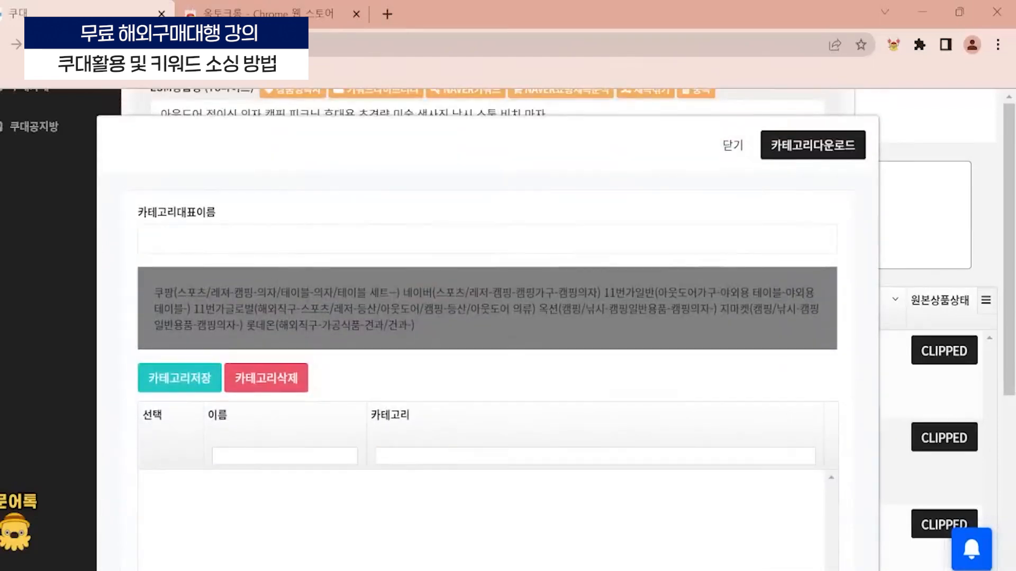
pyautogui.click(272, 239)
pyautogui.write('ㅋ')
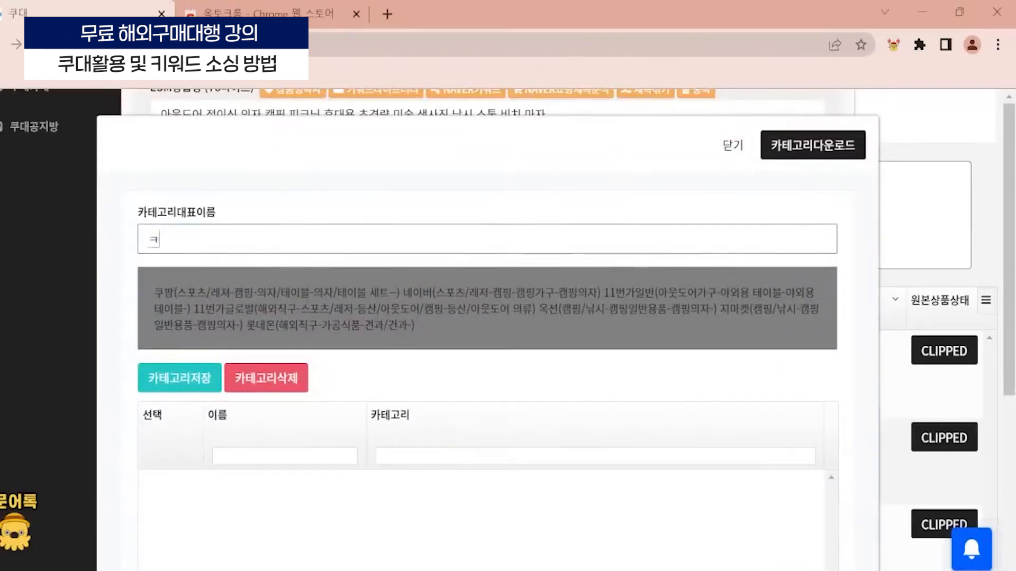
pyautogui.write('핑의자')
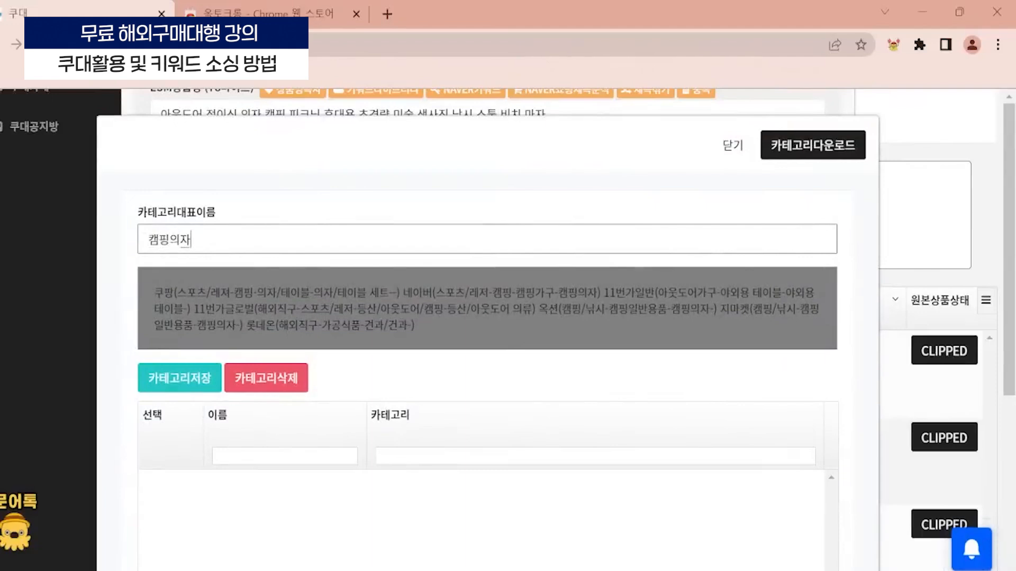
pyautogui.scroll(-2, 386, 379)
pyautogui.click(209, 291)
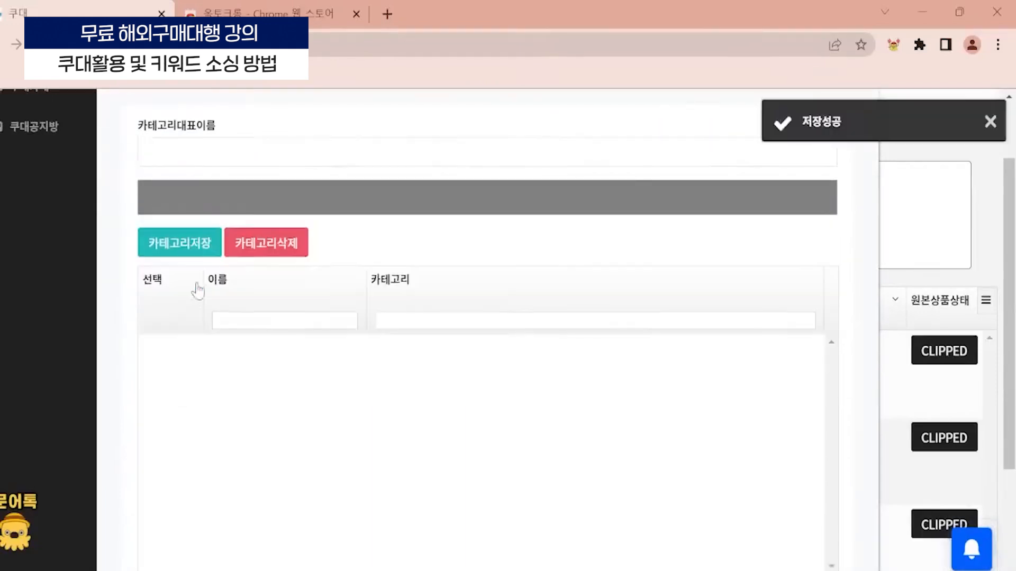
# - Choose the saved 캠핑의자 category set from the 나의카테고리 list
pyautogui.scroll(-2, 295, 293)
pyautogui.moveTo(247, 262); pyautogui.dragTo(204, 272)
pyautogui.click(166, 272)
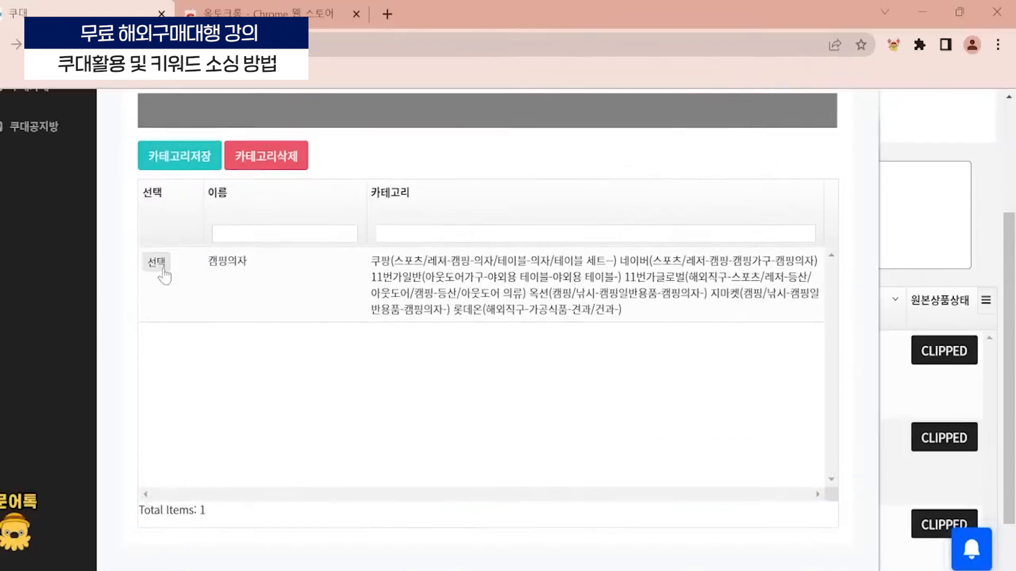
# - Close the 나의카테고리 list and review the category set for each marketplace in the category settings
pyautogui.scroll(-3, 476, 381)
pyautogui.click(804, 533)
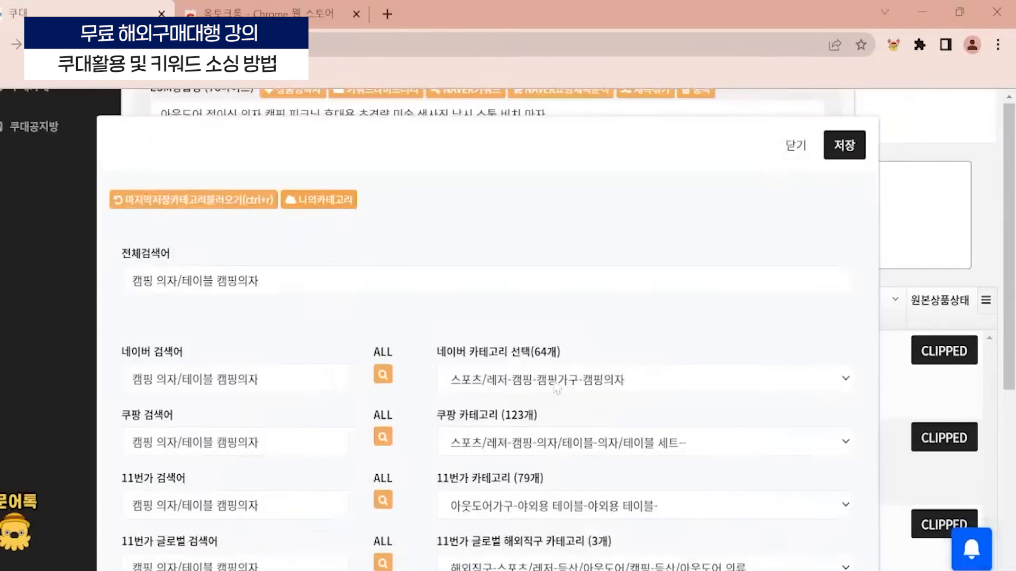
pyautogui.scroll(-3, 556, 388)
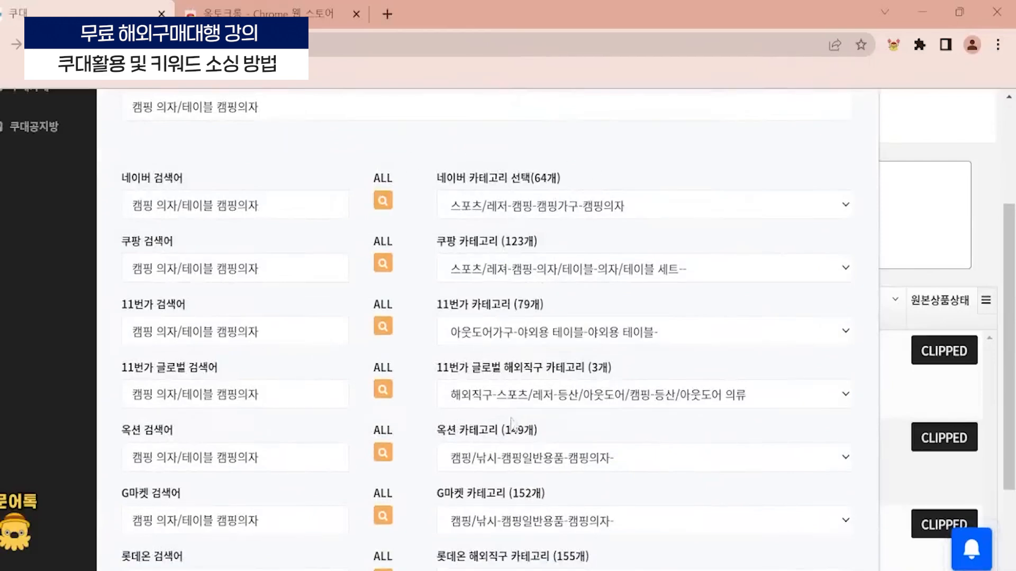
pyautogui.scroll(-3, 555, 370)
pyautogui.scroll(3, 550, 423)
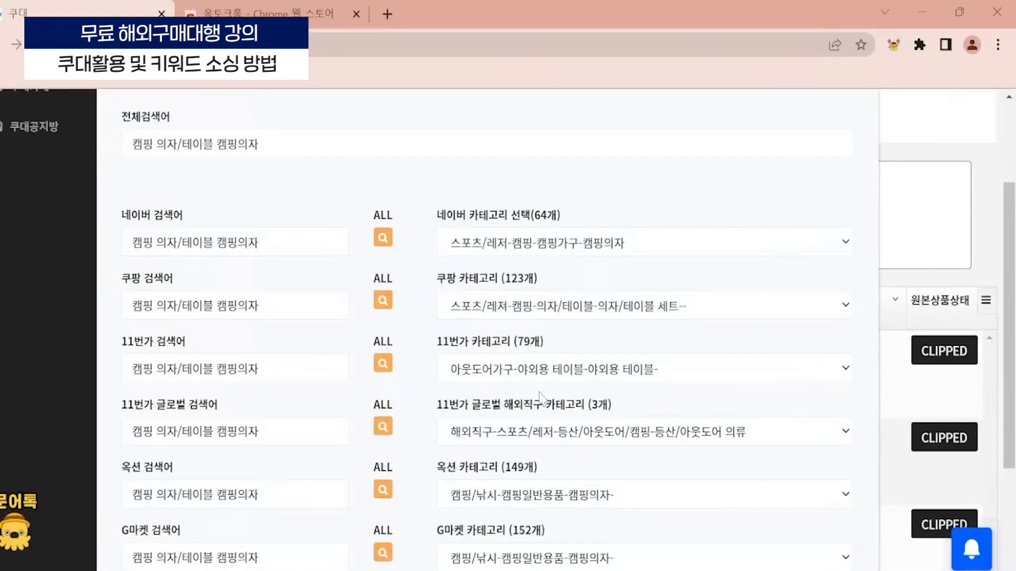
pyautogui.scroll(2, 365, 376)
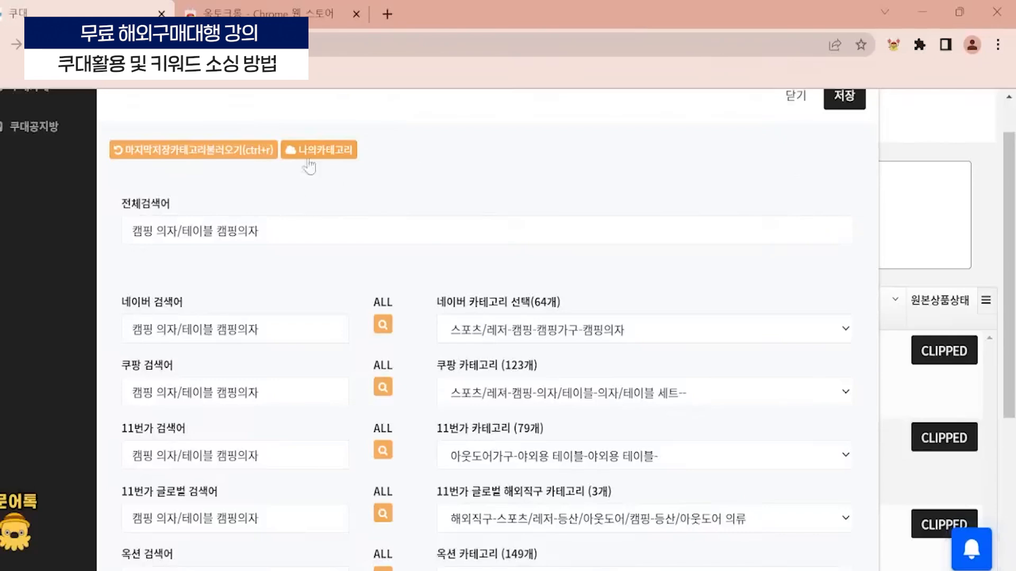
# - View the 나의카테고리 list once more, then close it and leave the category settings without saving
pyautogui.click(328, 149)
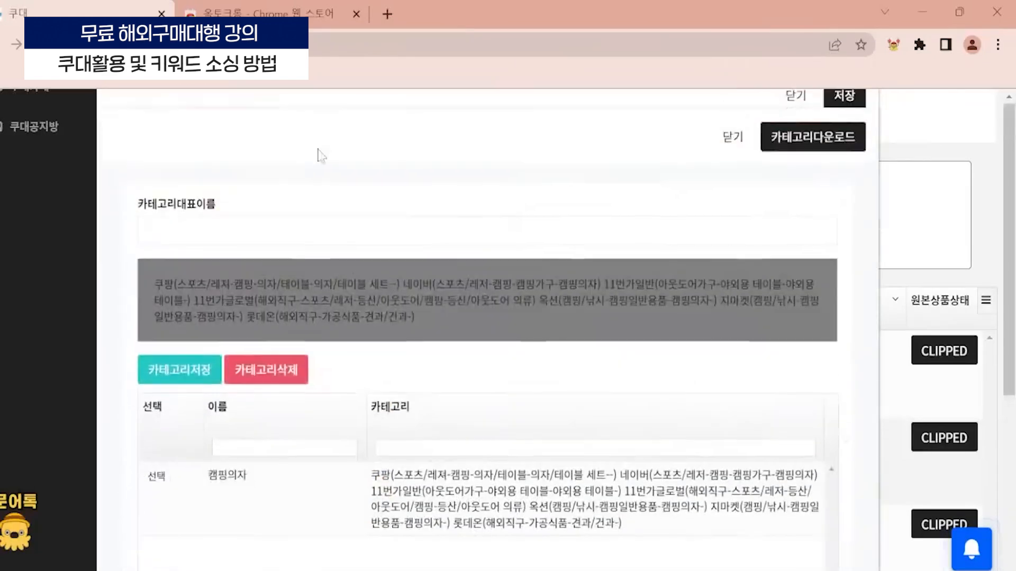
pyautogui.click(906, 221)
pyautogui.scroll(1, 762, 158)
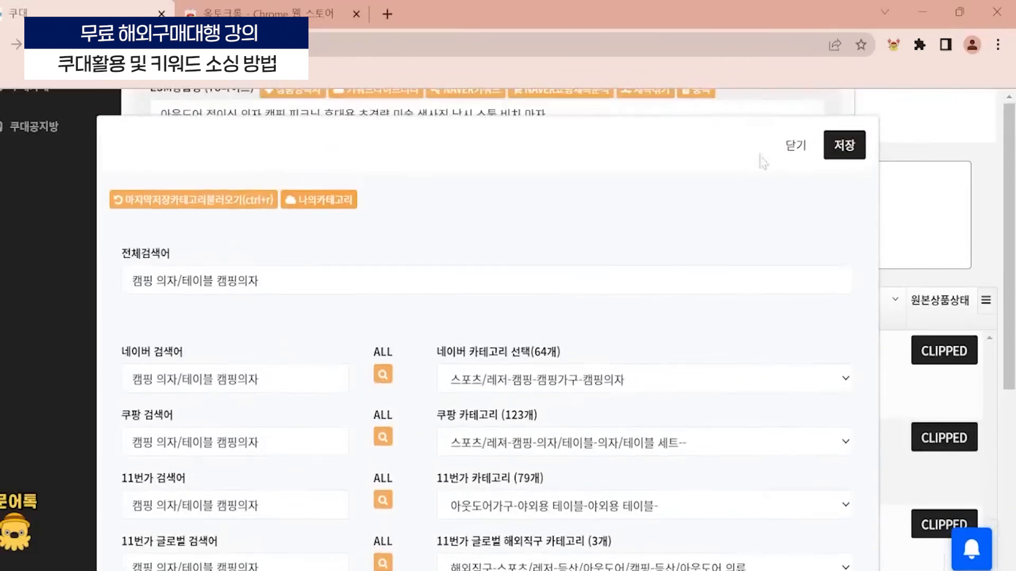
pyautogui.click(792, 146)
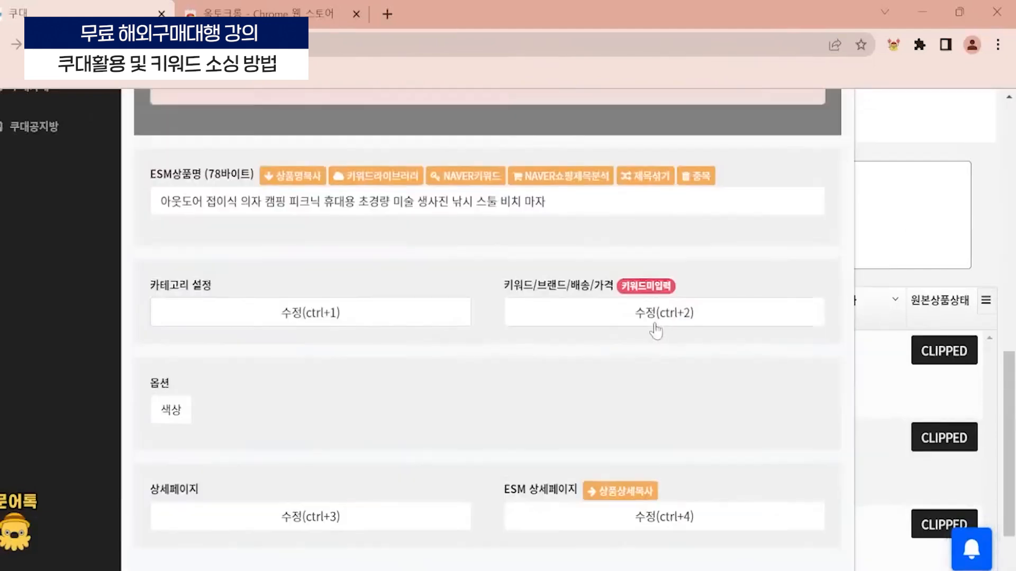
# - Open the product's 키워드/브랜드/배송/가격 settings for editing and highlight the 키워드 and 쿠팡키워드 labels
pyautogui.scroll(-2, 655, 261)
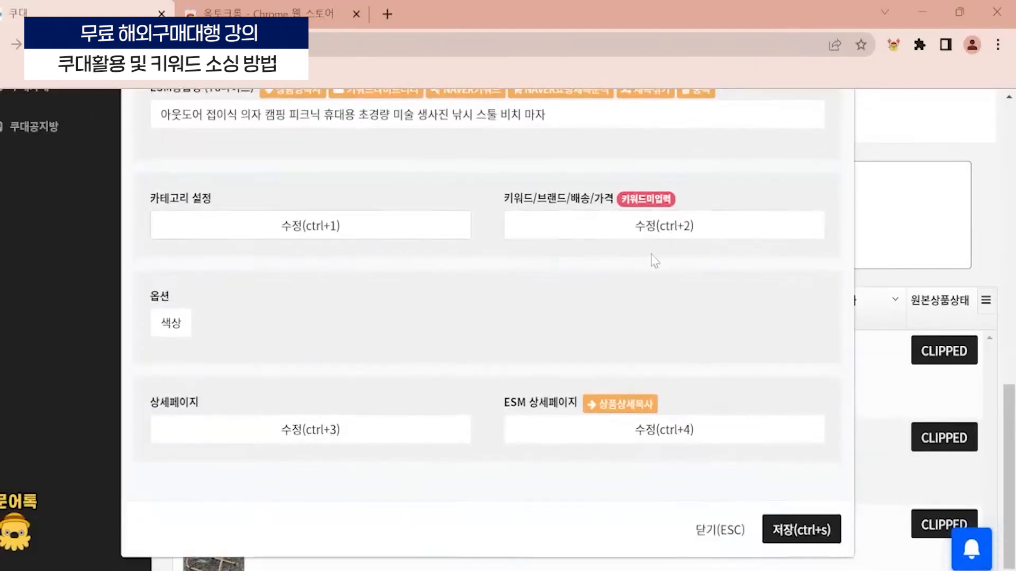
pyautogui.click(689, 232)
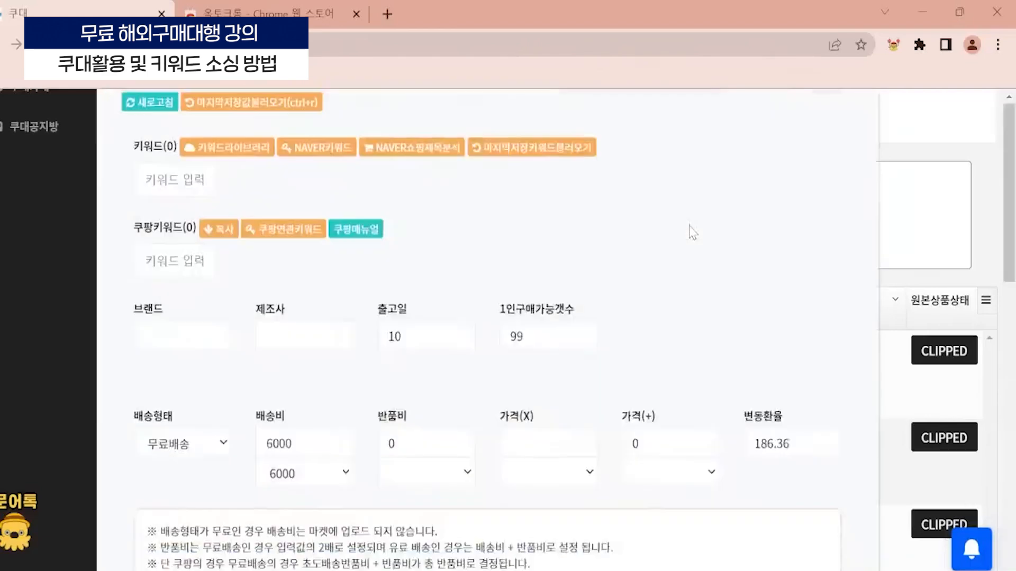
pyautogui.press('Escape')
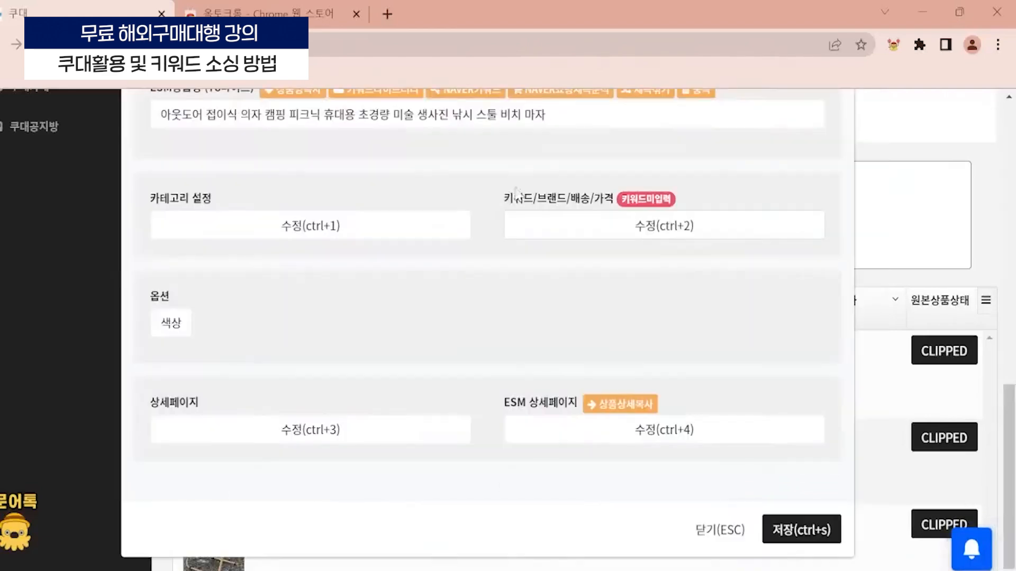
pyautogui.click(632, 217)
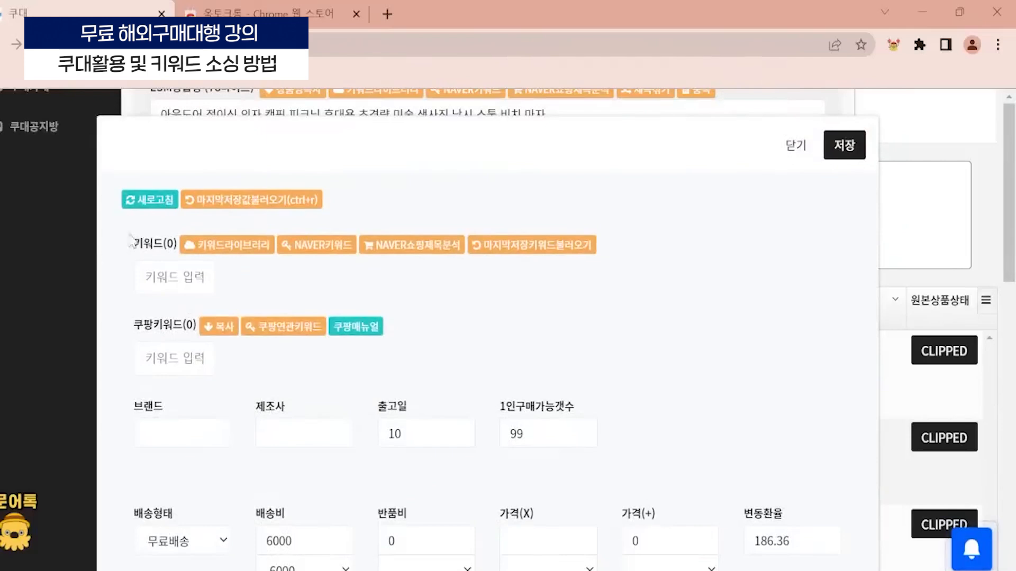
pyautogui.moveTo(130, 240); pyautogui.dragTo(165, 246)
pyautogui.scroll(-2, 167, 247)
pyautogui.click(146, 190)
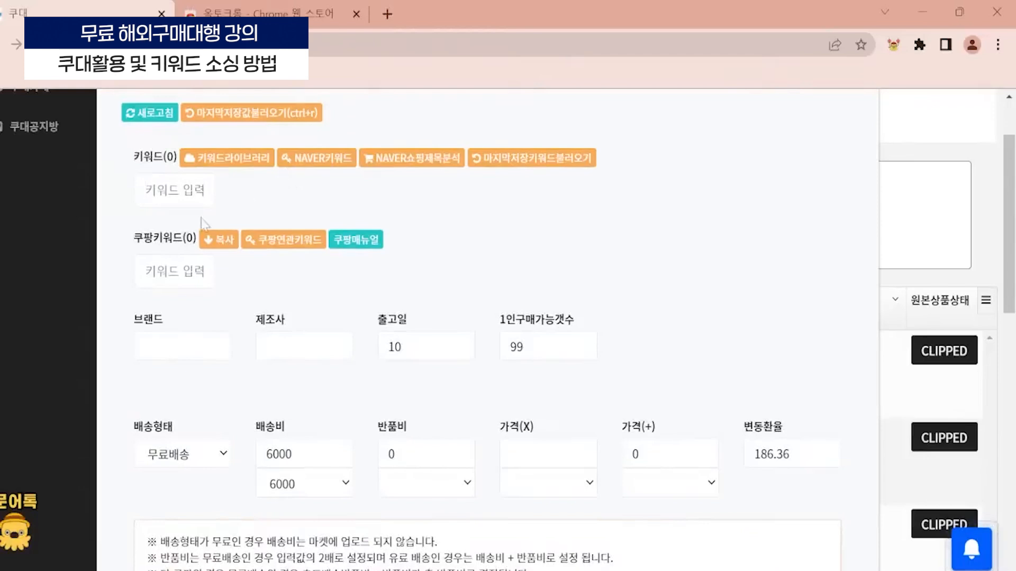
pyautogui.moveTo(131, 238); pyautogui.dragTo(183, 241)
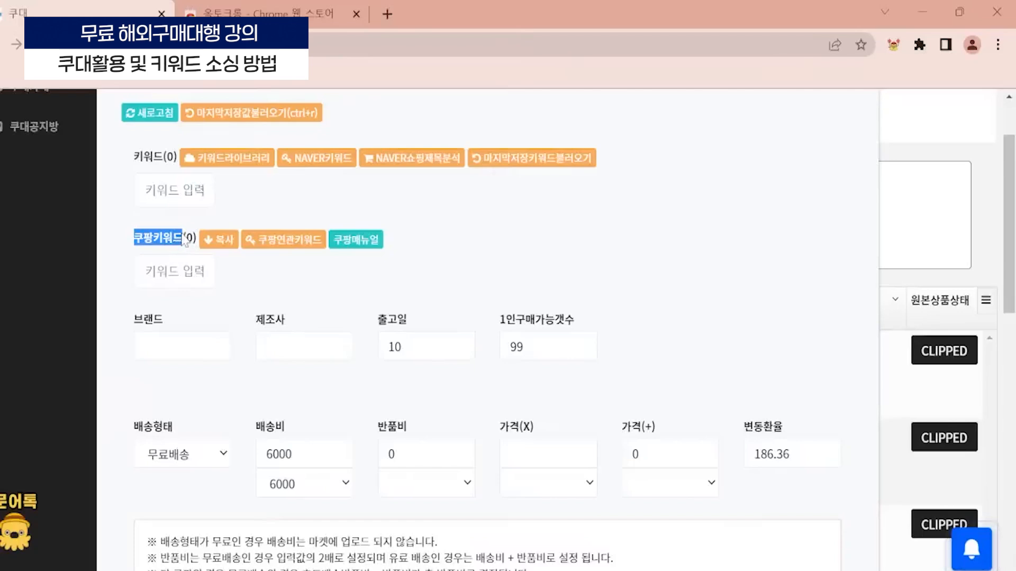
pyautogui.click(136, 247)
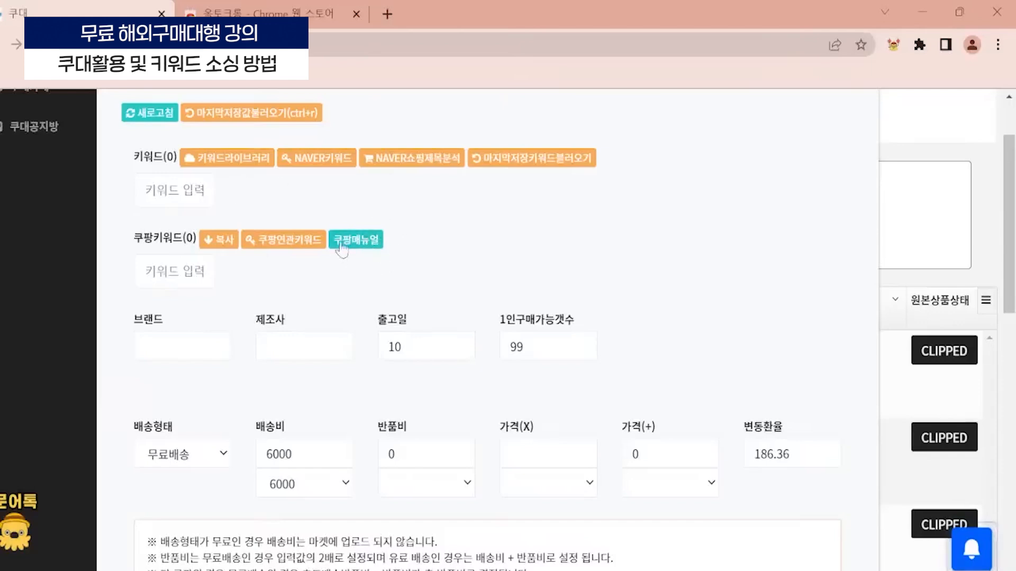
# - Open the 쿠팡매뉴얼 PDF, look through its search-term pages 2, 3 and 13 to 15, and close it
pyautogui.click(372, 238)
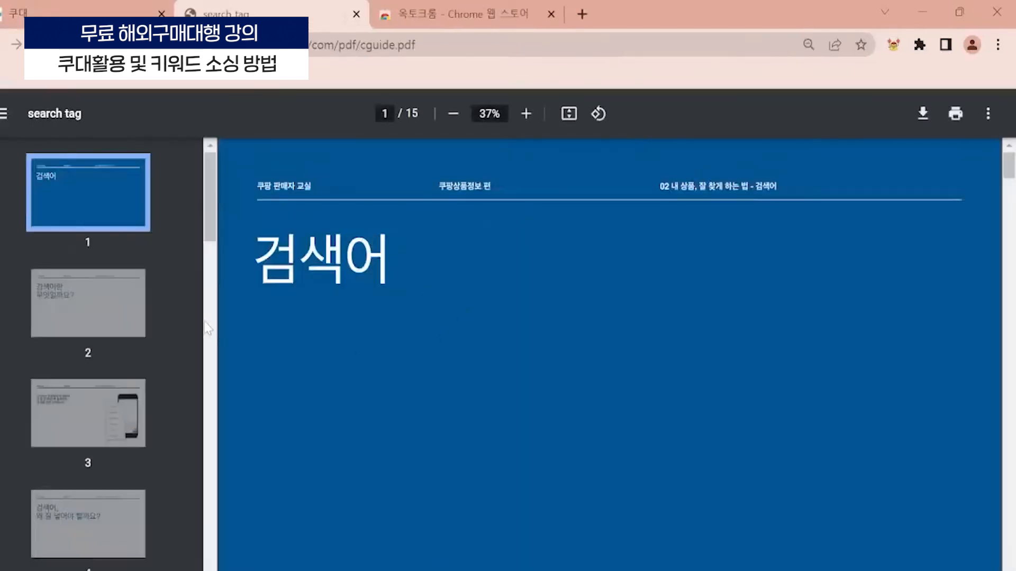
pyautogui.click(84, 313)
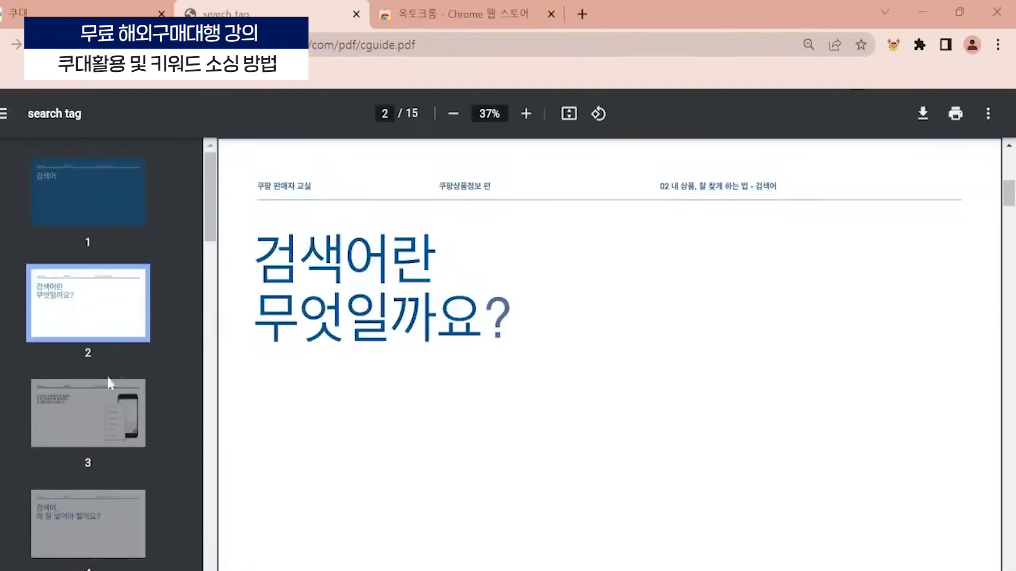
pyautogui.click(85, 413)
pyautogui.moveTo(210, 174); pyautogui.dragTo(219, 433)
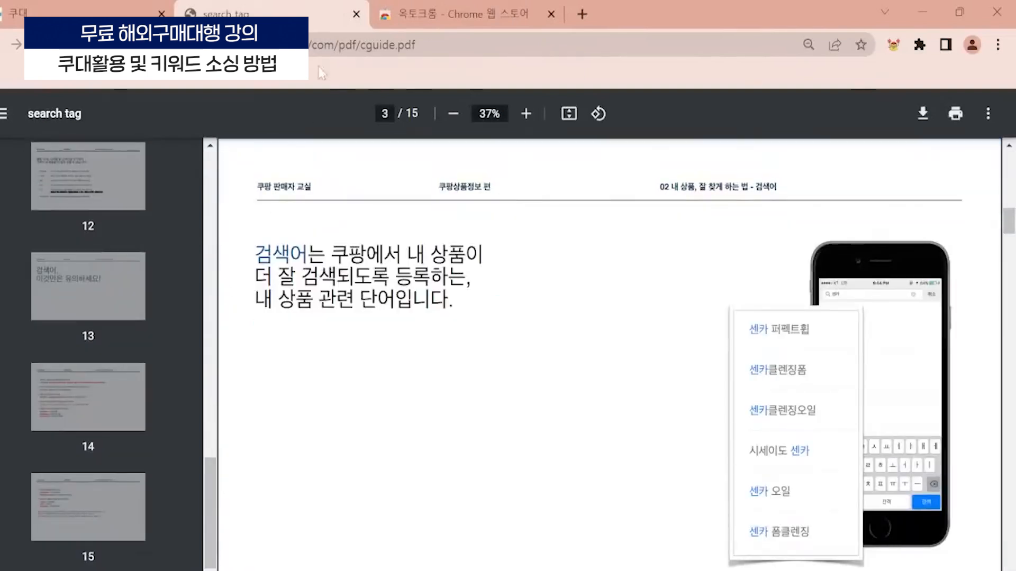
pyautogui.click(44, 188)
pyautogui.click(77, 332)
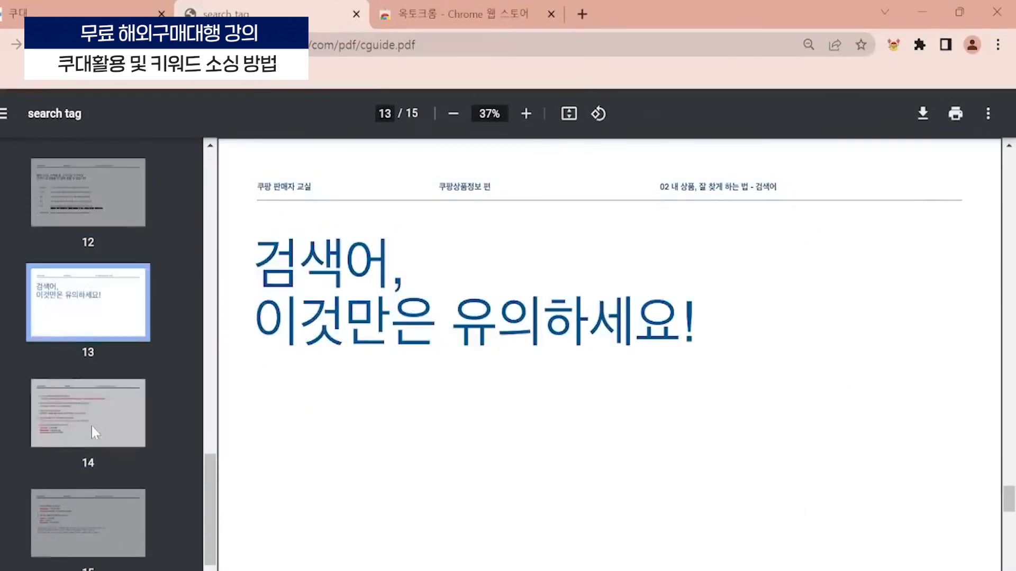
pyautogui.click(91, 426)
pyautogui.click(114, 530)
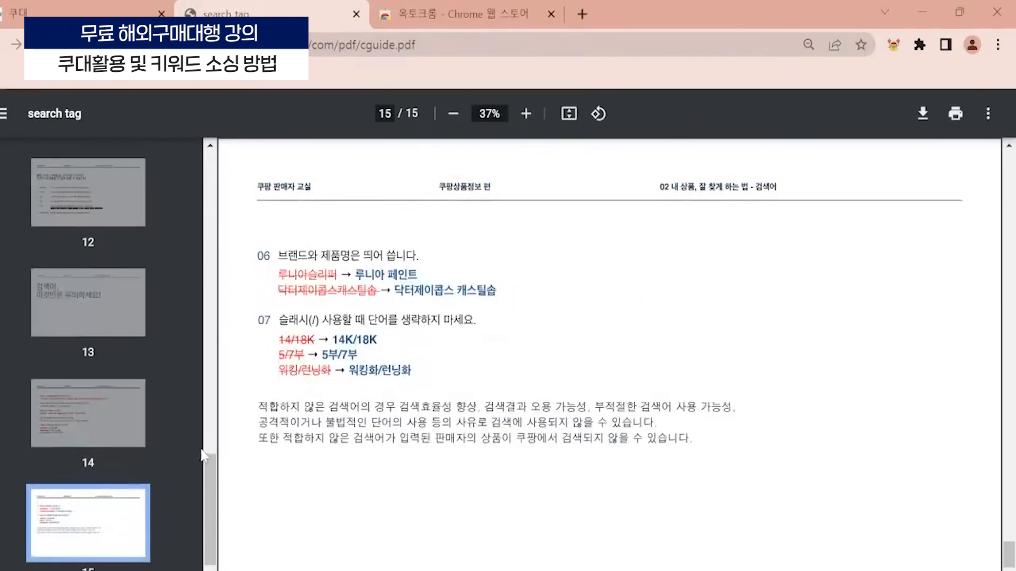
pyautogui.click(356, 14)
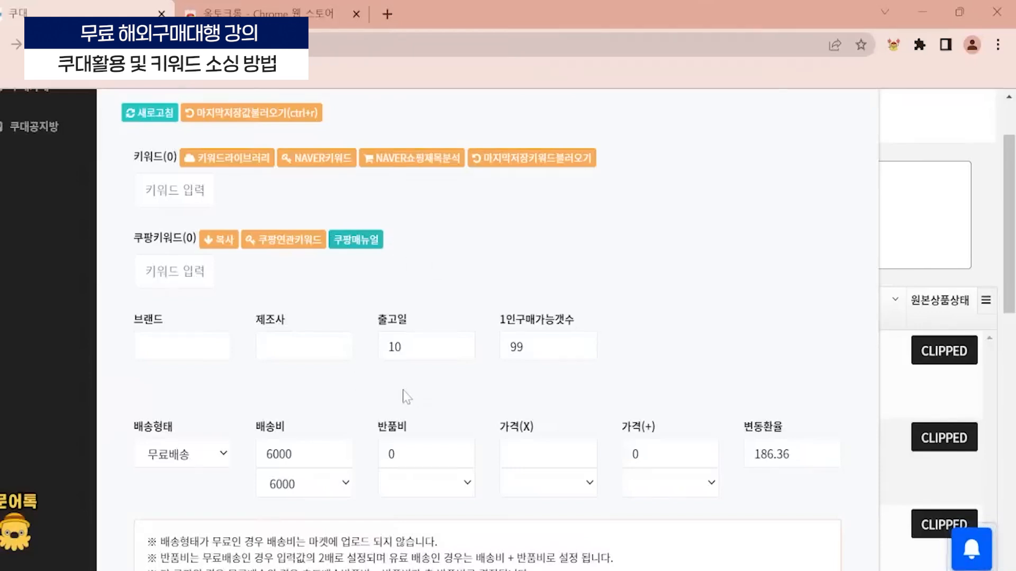
# - Set the product's 브랜드 to 쿠키협력사
pyautogui.scroll(-3, 356, 304)
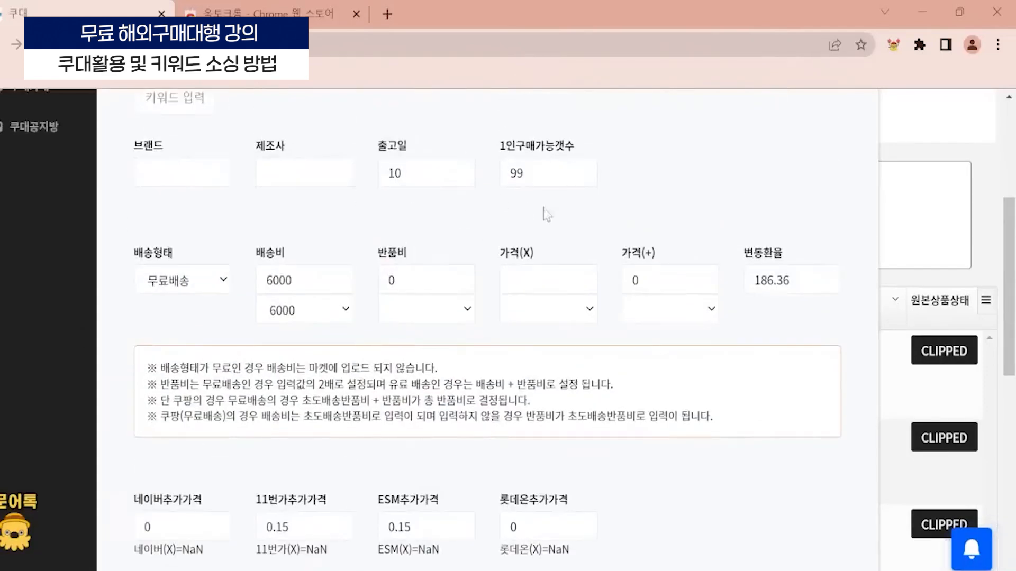
pyautogui.scroll(2, 159, 235)
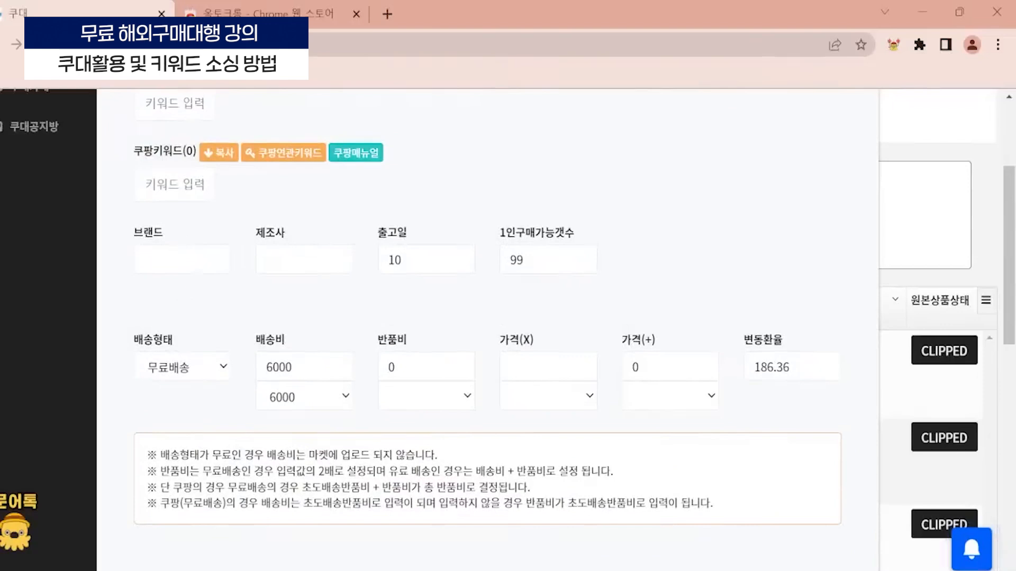
pyautogui.click(183, 260)
pyautogui.click(296, 259)
pyautogui.click(198, 260)
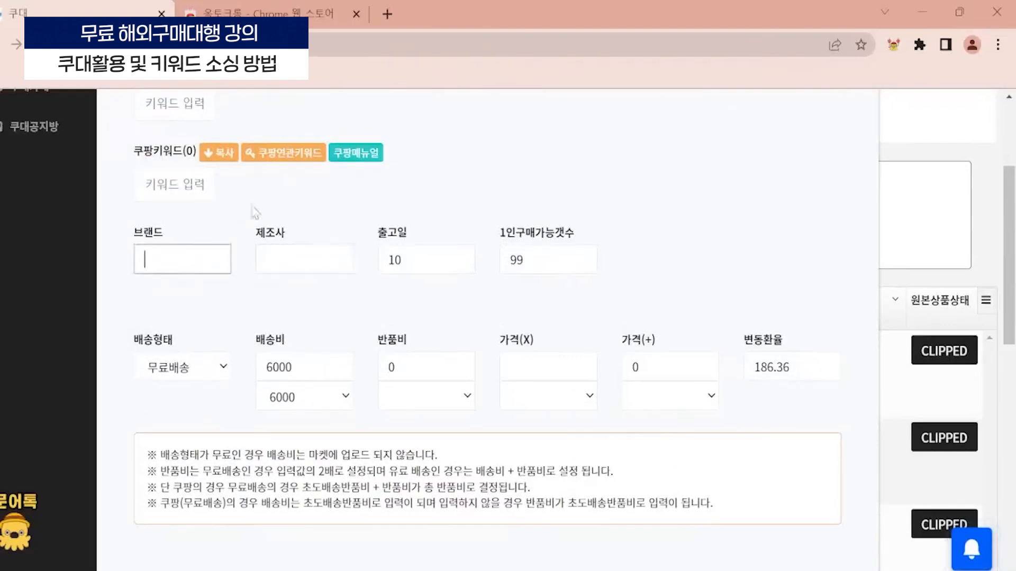
pyautogui.write('ㅇ')
pyautogui.write('쿠')
pyautogui.write('키협력사')
# - Copy the brand name 쿠키협력사 into the 제조사 field
pyautogui.hotkey('ctrl', 'a')
pyautogui.hotkey('ctrl', 'c')
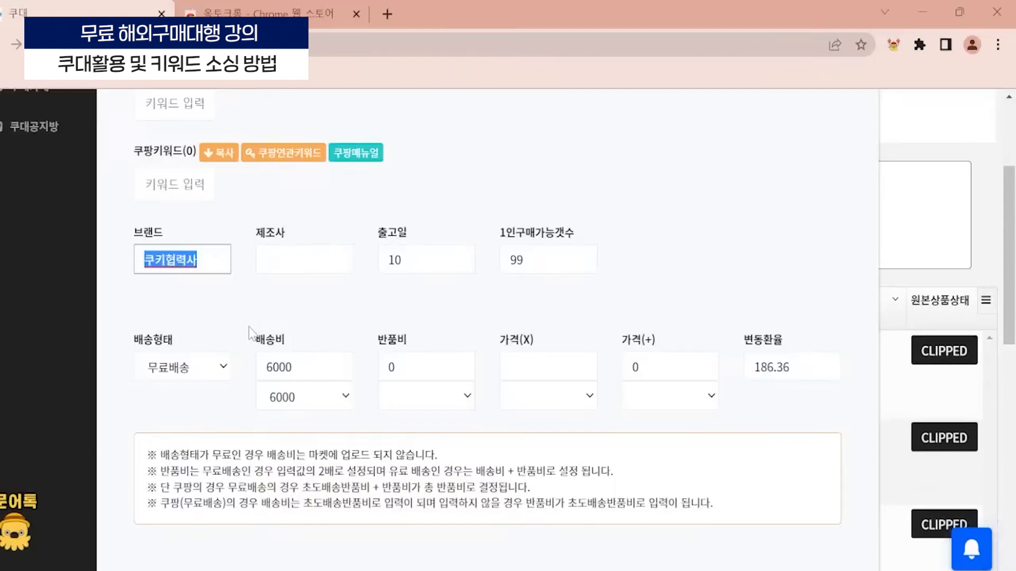
pyautogui.click(316, 277)
pyautogui.click(317, 263)
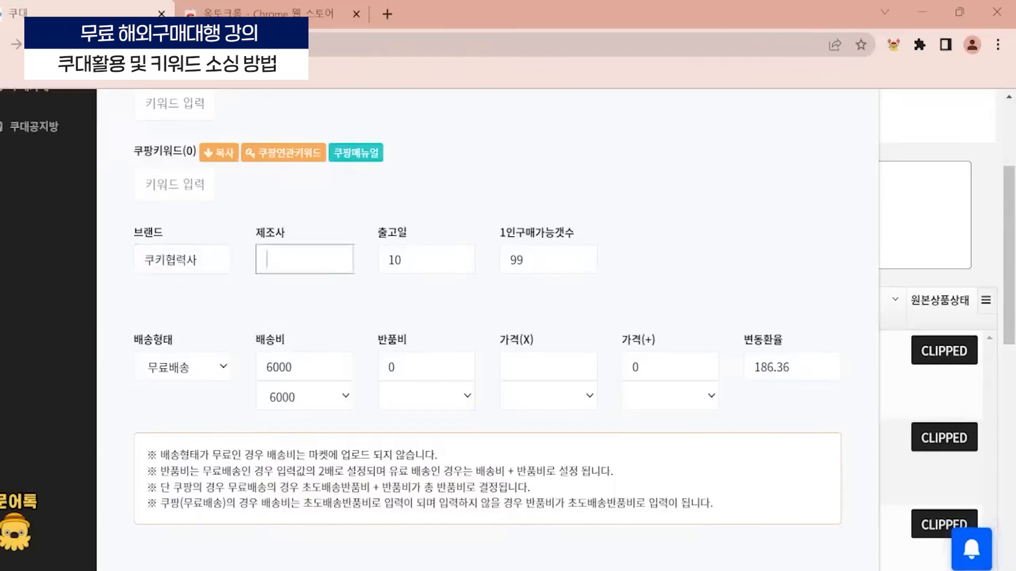
pyautogui.hotkey('ctrl', 'v')
pyautogui.doubleClick(434, 193)
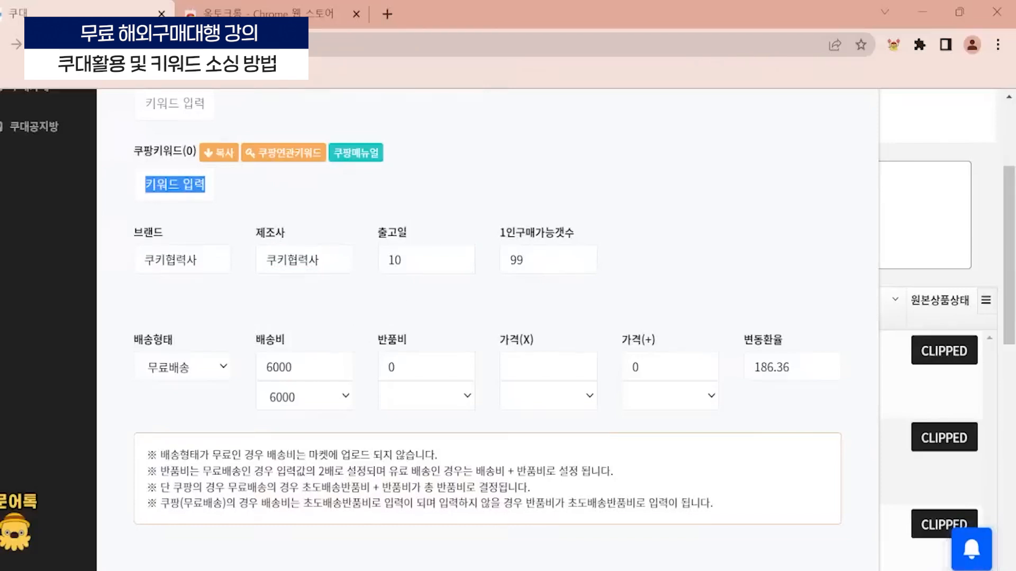
pyautogui.moveTo(407, 235); pyautogui.dragTo(389, 218)
pyautogui.click(438, 166)
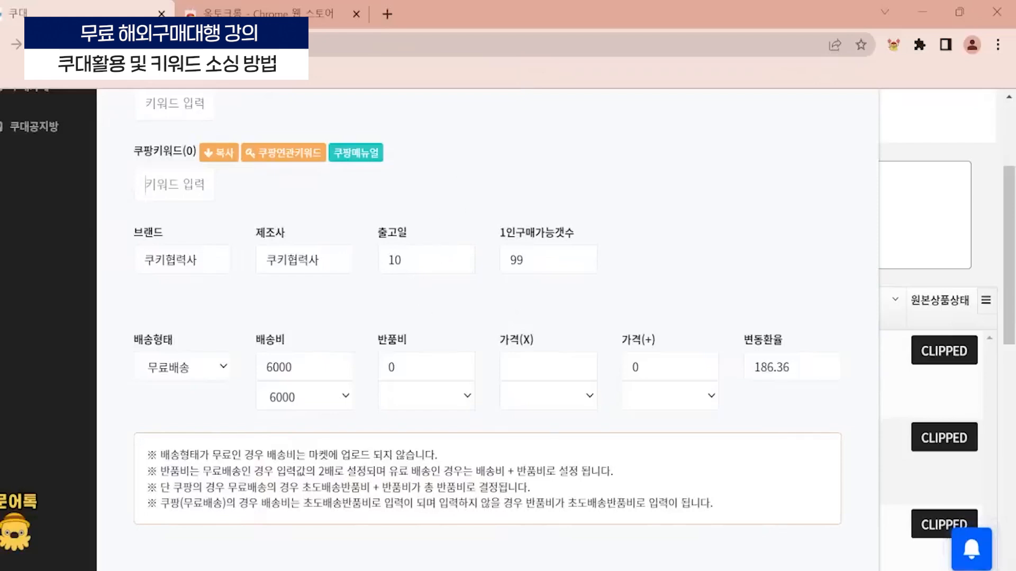
# - Set the product's 출고일 to 5, look over the shipping and price fields, and close the 키워드/브랜드/배송/가격 settings
pyautogui.doubleClick(379, 264)
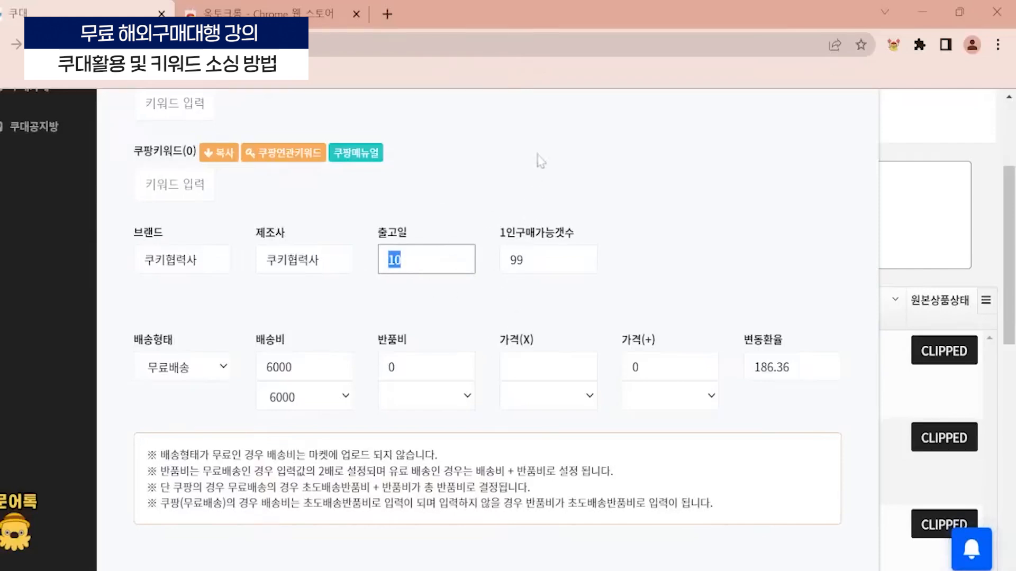
pyautogui.write('5')
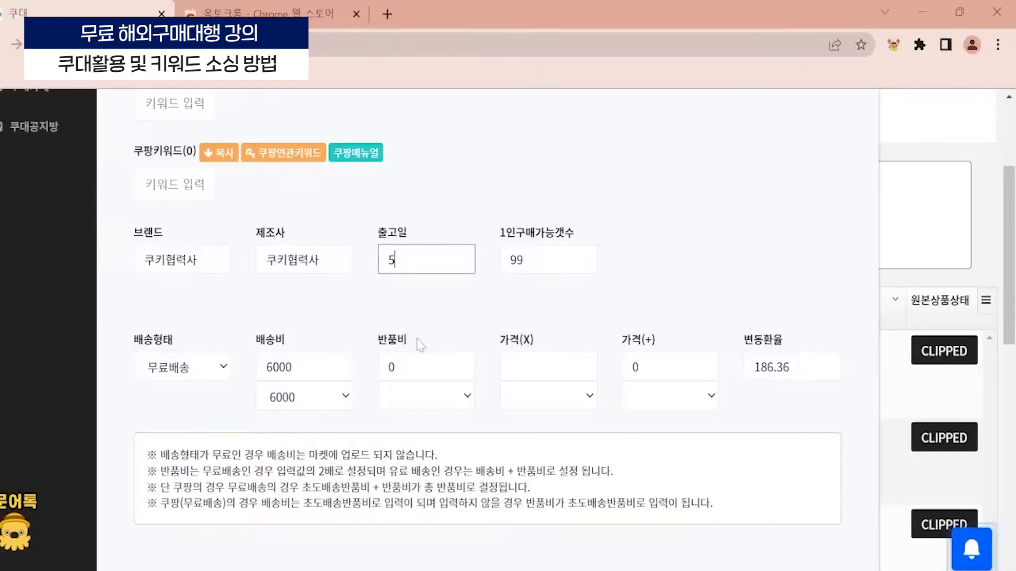
pyautogui.click(419, 344)
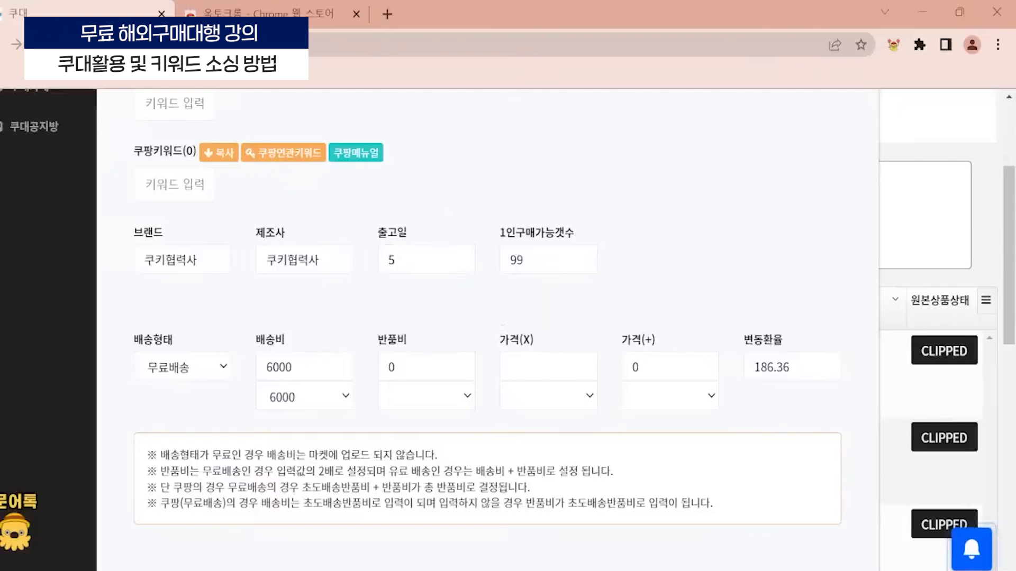
pyautogui.scroll(-3, 487, 328)
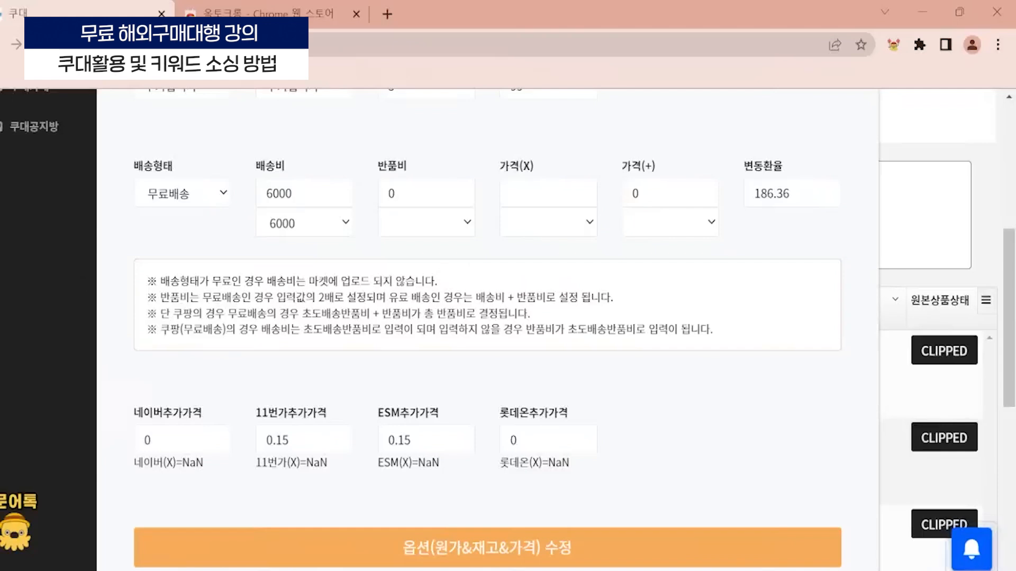
pyautogui.scroll(-2, 603, 365)
pyautogui.scroll(2, 439, 389)
pyautogui.press('Escape')
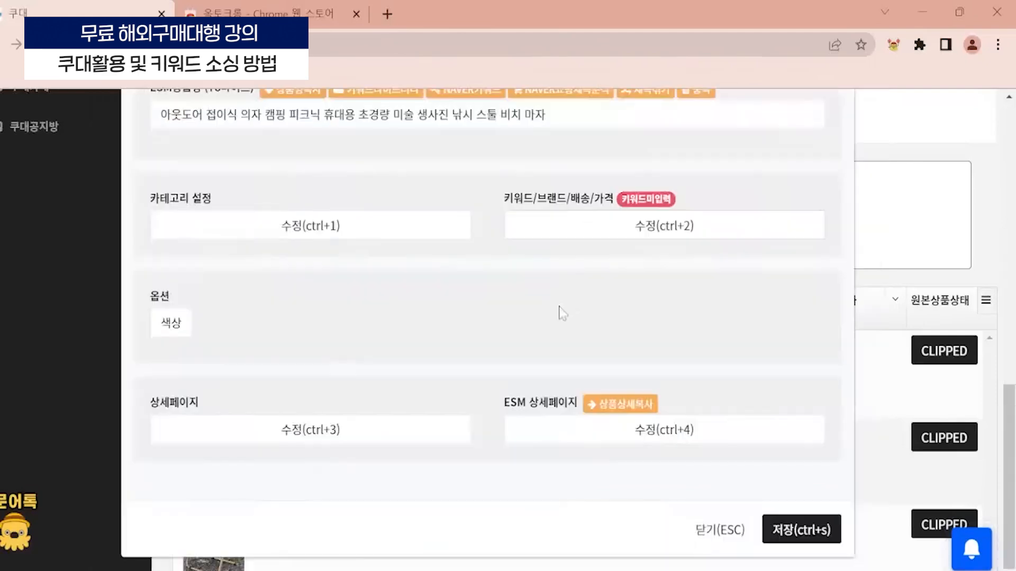
# - Open the product's 색상 option for editing and highlight the 30자 이내로 입력 notice and the option numbers it lists
pyautogui.click(174, 332)
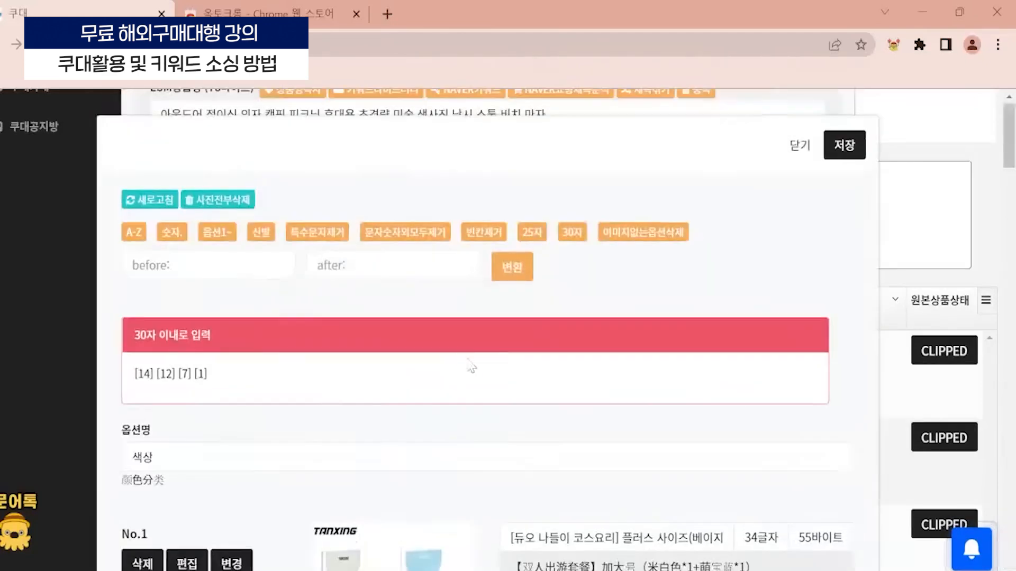
pyautogui.scroll(-3, 471, 365)
pyautogui.scroll(1, 308, 347)
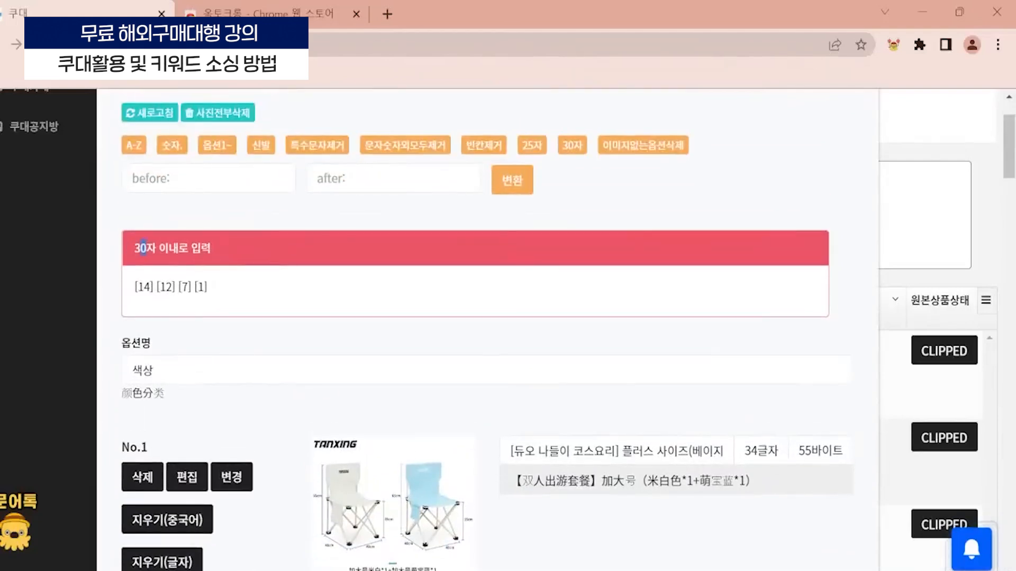
pyautogui.moveTo(142, 248); pyautogui.dragTo(233, 273)
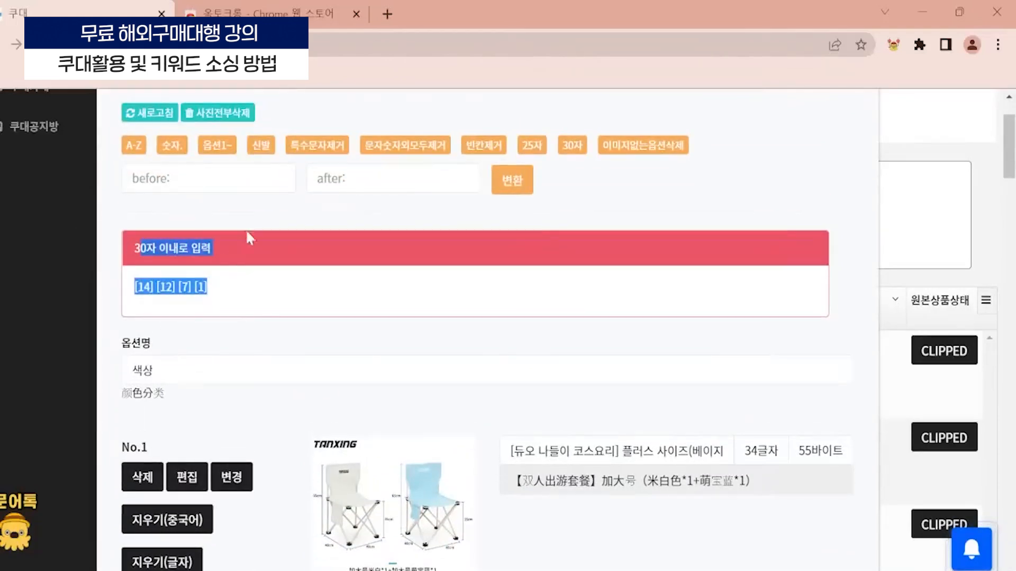
pyautogui.click(236, 269)
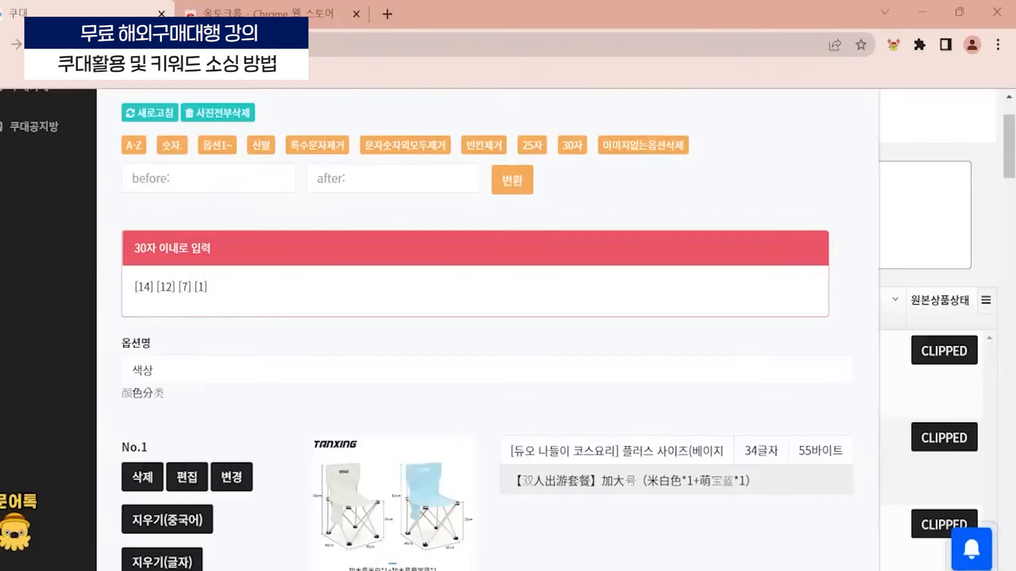
pyautogui.moveTo(134, 248); pyautogui.dragTo(231, 249)
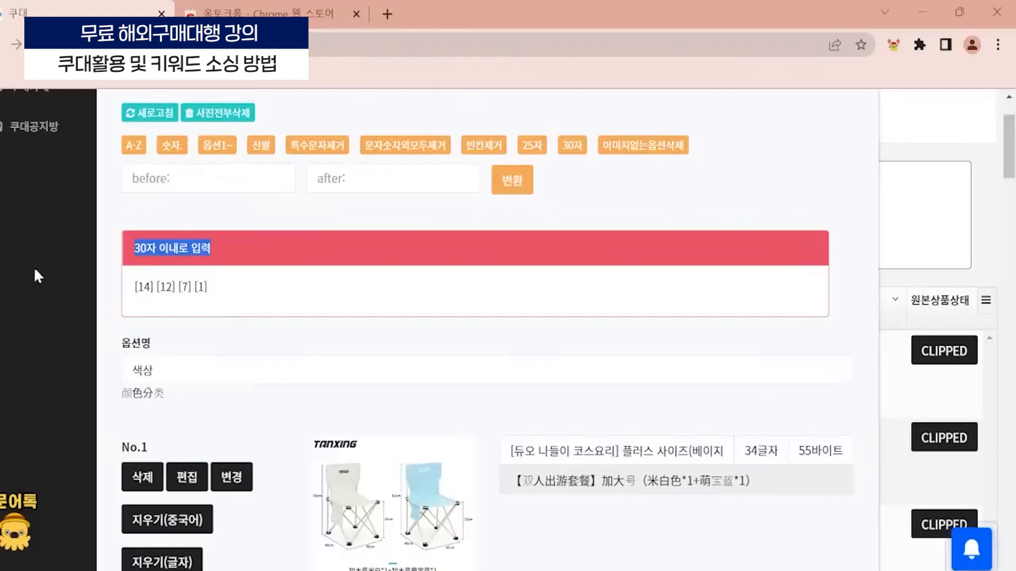
pyautogui.click(337, 305)
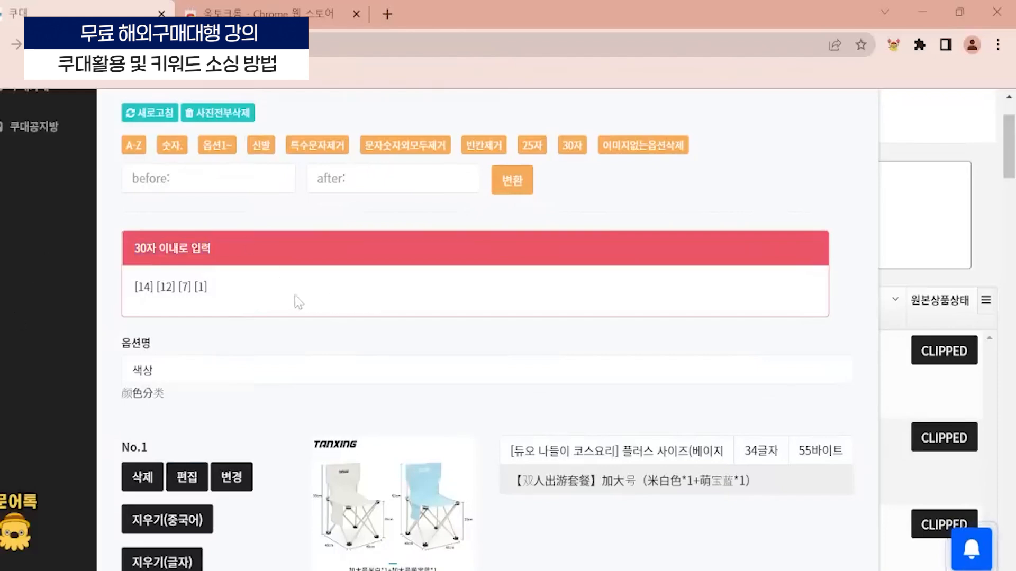
pyautogui.moveTo(144, 288); pyautogui.dragTo(192, 287)
pyautogui.click(385, 369)
pyautogui.click(430, 305)
# - Look through the option list, view the No.2 beige chair image at full size, and close it
pyautogui.scroll(-3, 179, 253)
pyautogui.scroll(2, 179, 253)
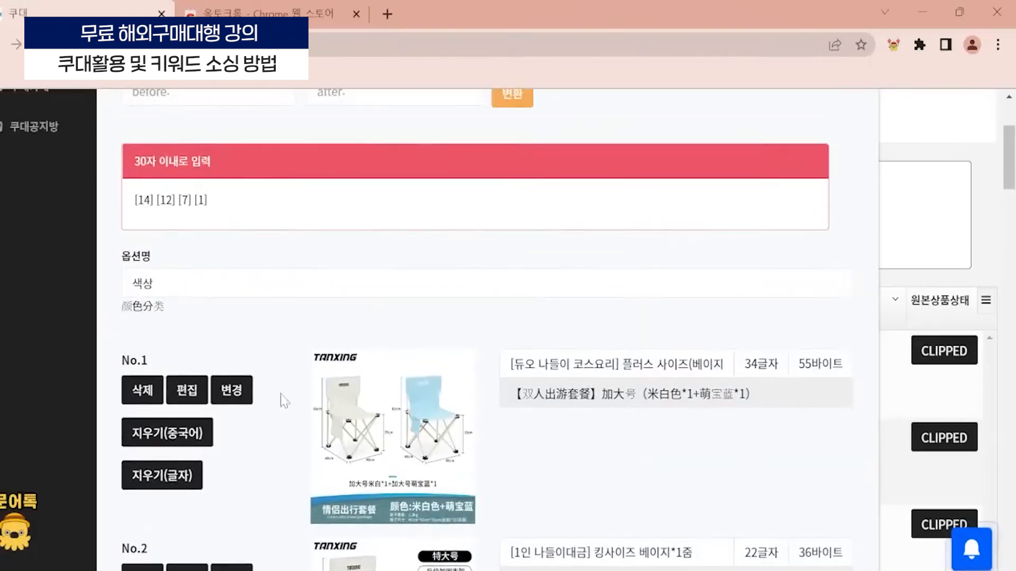
pyautogui.scroll(2, 284, 401)
pyautogui.scroll(-6, 284, 401)
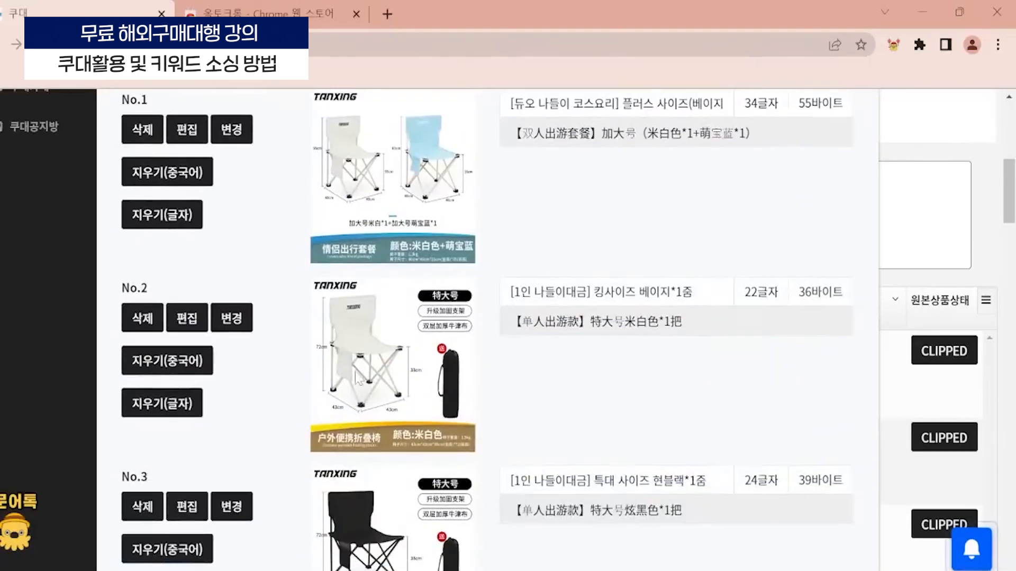
pyautogui.click(393, 360)
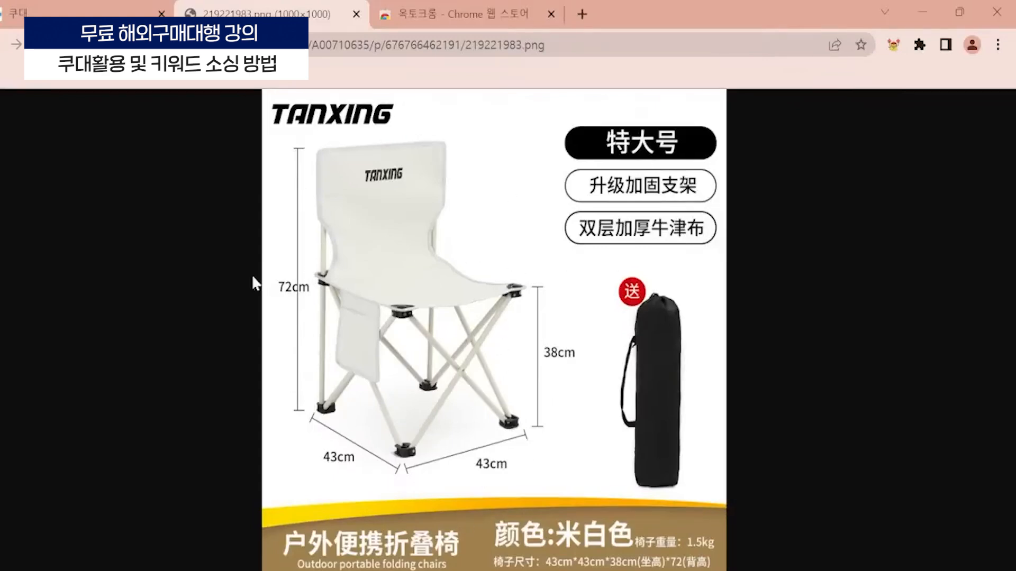
pyautogui.click(355, 14)
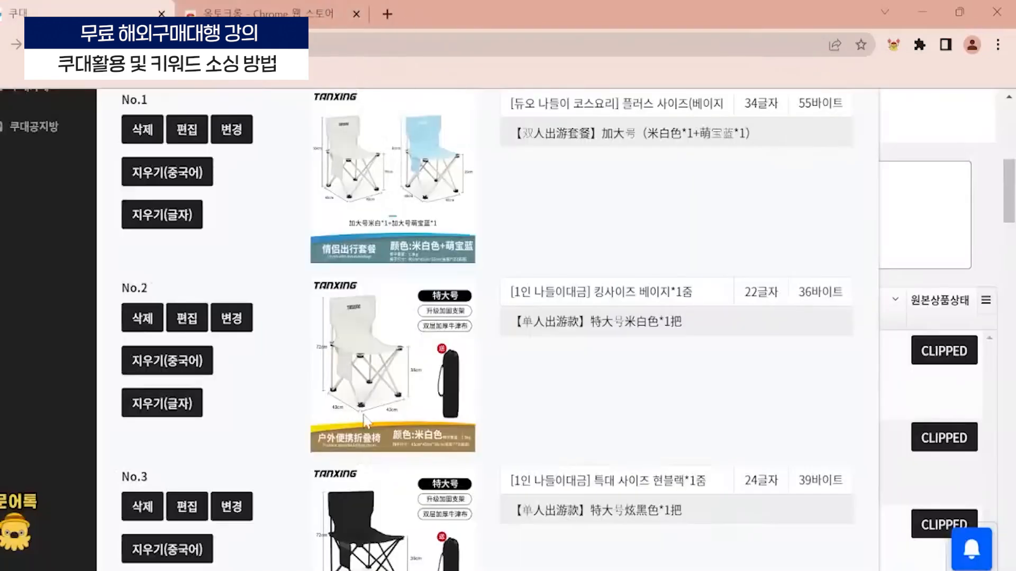
# - Rename all colour options with the sequential 옵션1~ scheme and check the names down to No.16
pyautogui.scroll(8, 365, 422)
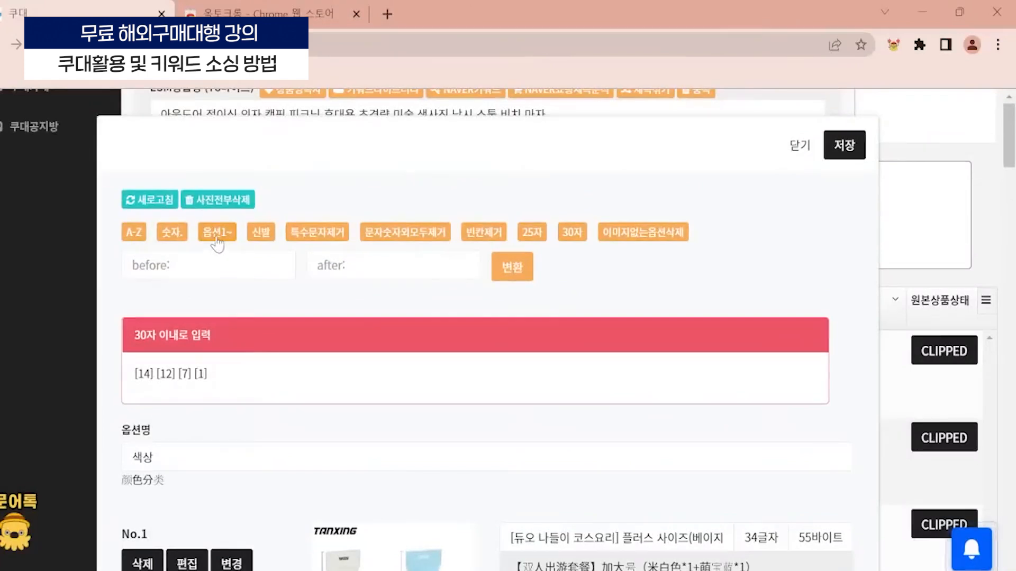
pyautogui.click(217, 243)
pyautogui.scroll(-2, 608, 370)
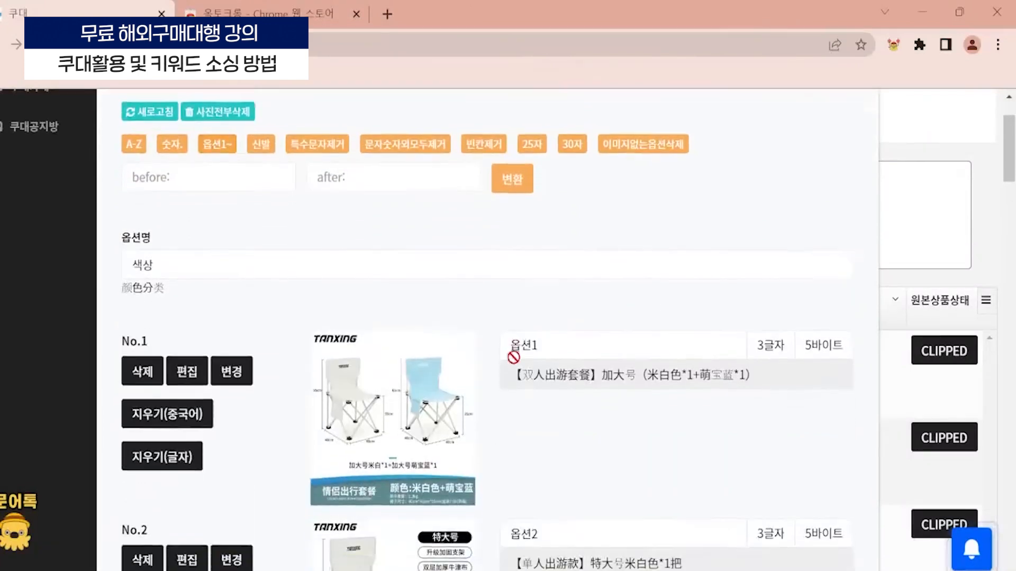
pyautogui.scroll(-10, 514, 357)
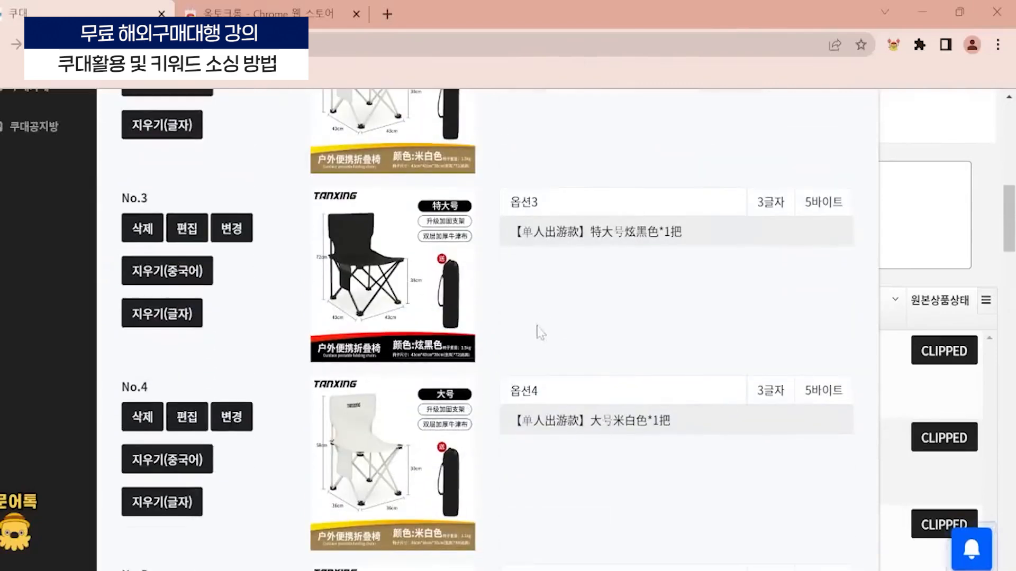
pyautogui.scroll(-20, 540, 332)
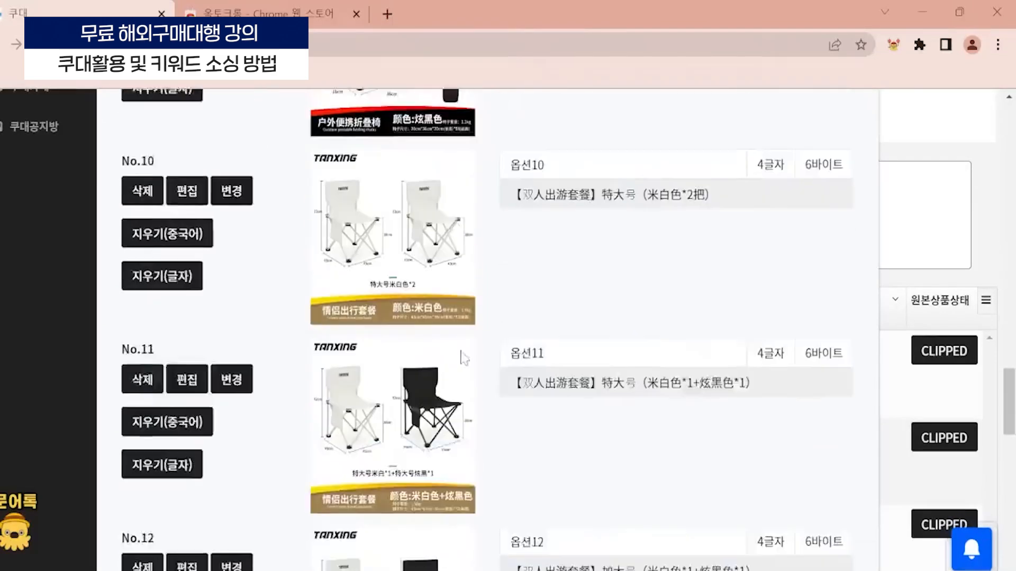
pyautogui.scroll(-19, 464, 359)
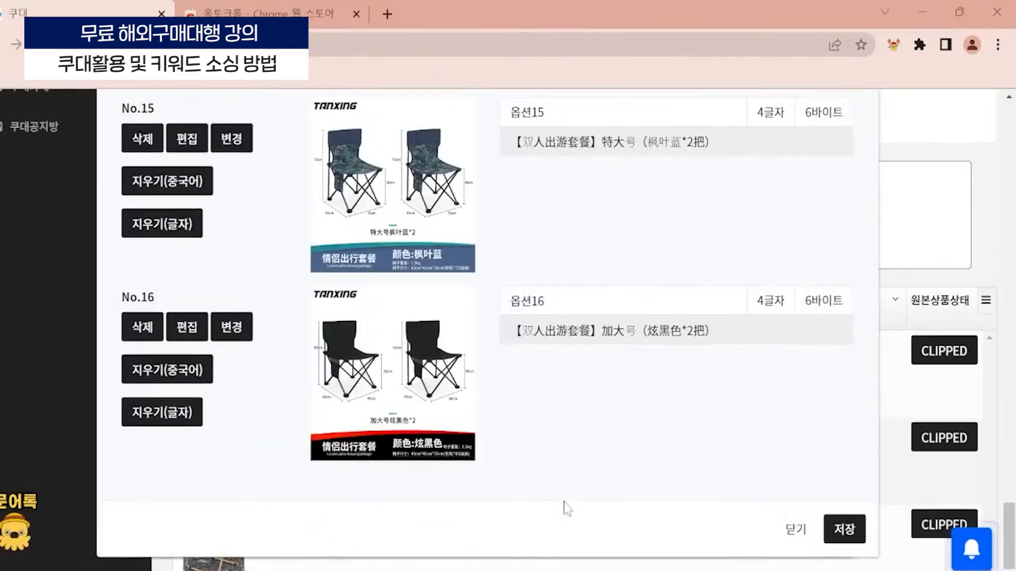
pyautogui.scroll(20, 540, 198)
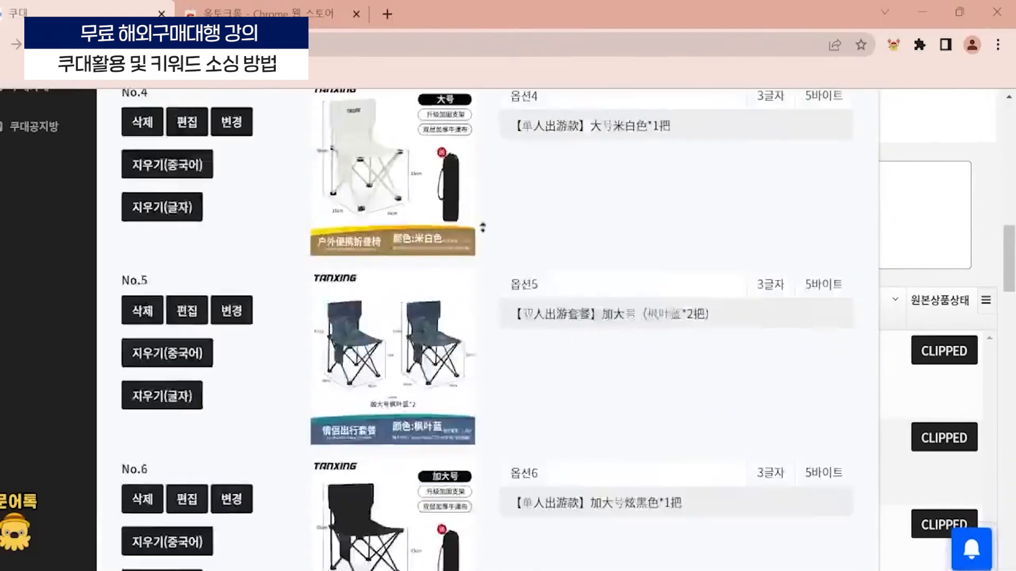
pyautogui.scroll(-2, 559, 394)
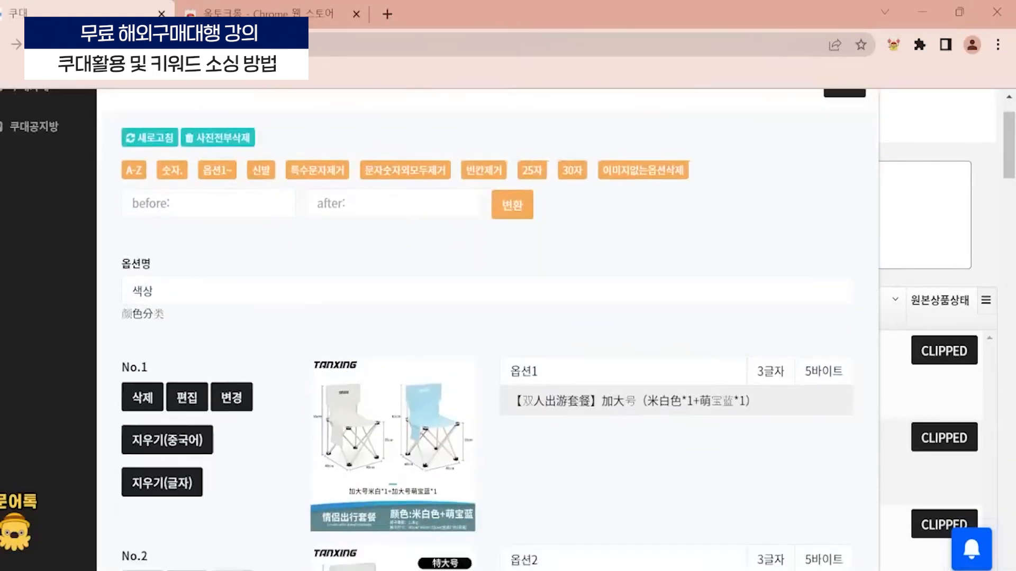
# - Try the A-Z and 숫자. naming schemes on the options and reapply the 옵션1~ scheme
pyautogui.click(133, 145)
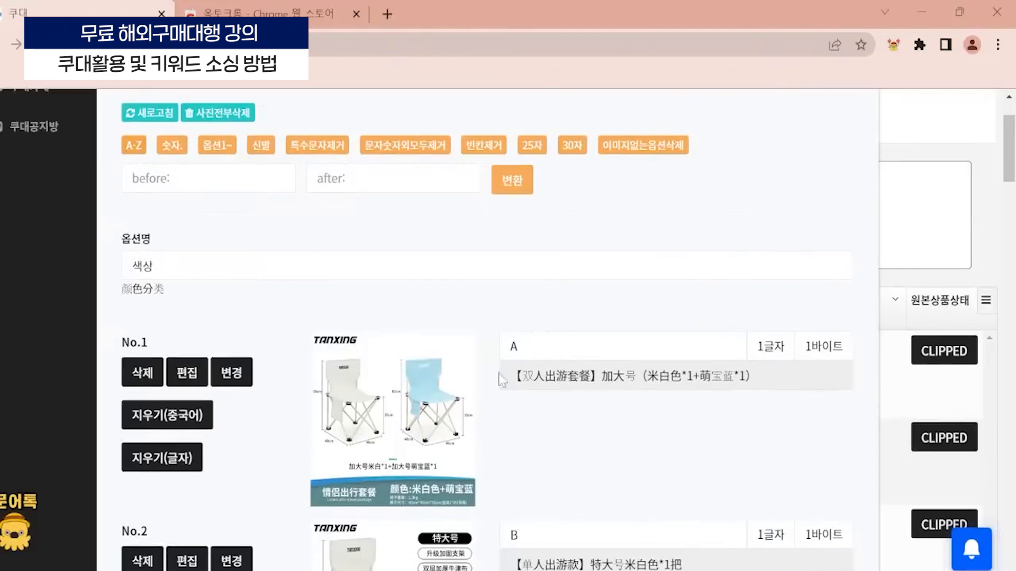
pyautogui.click(173, 148)
pyautogui.click(215, 144)
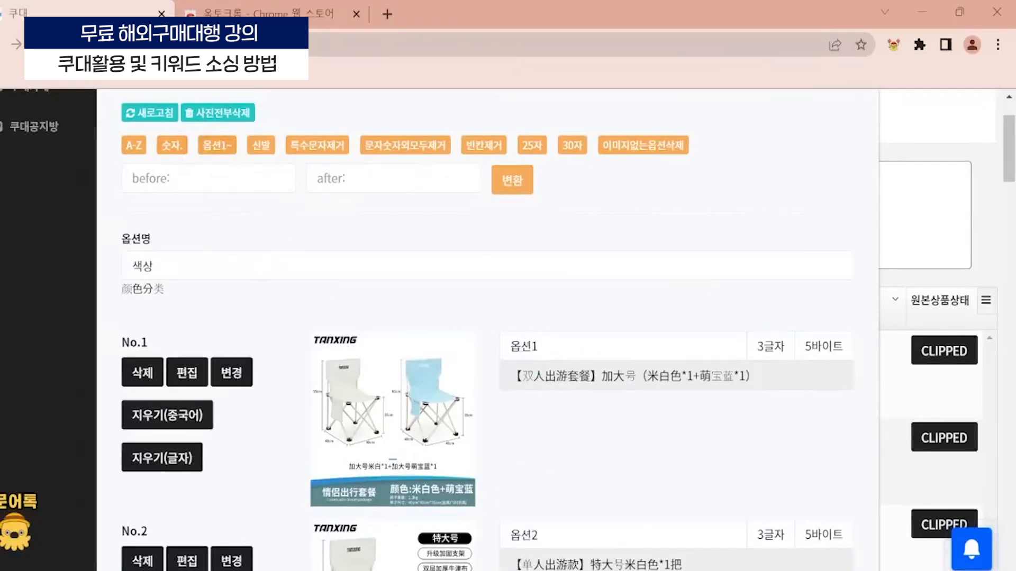
# - Replace the word 옵션 with 선택 in all option names and check the renamed options
pyautogui.click(208, 179)
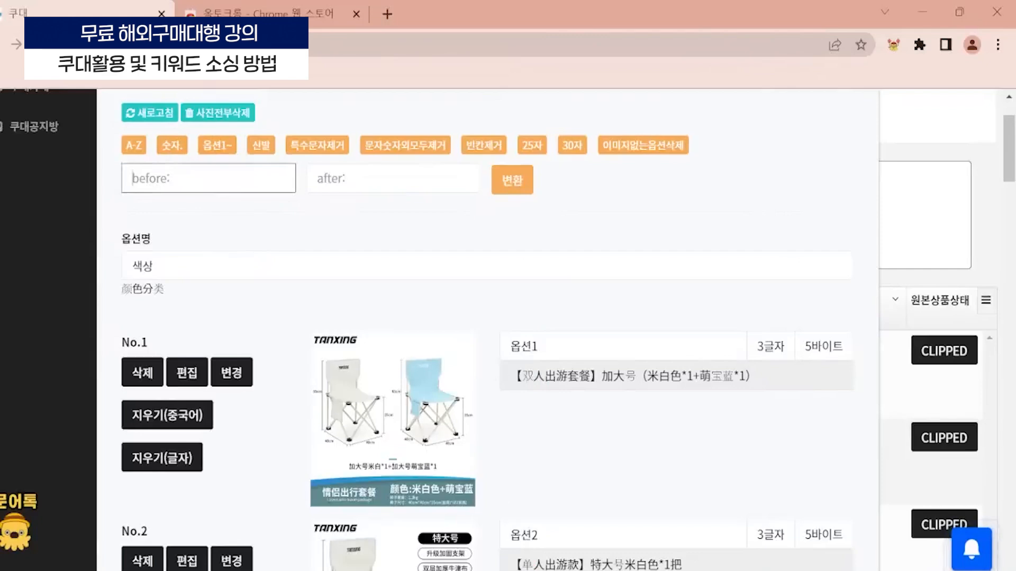
pyautogui.scroll(-2, 521, 288)
pyautogui.scroll(-2, 513, 329)
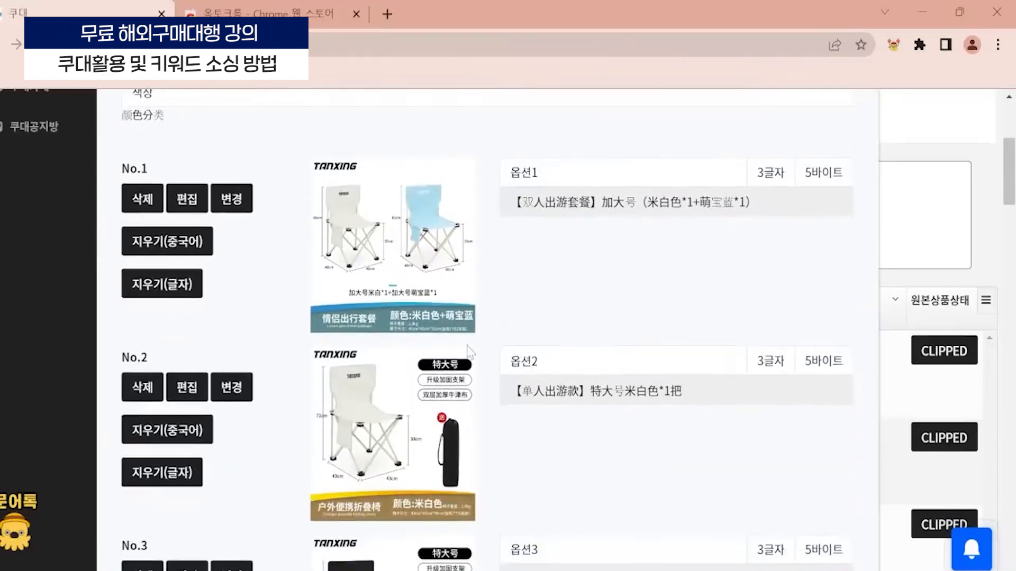
pyautogui.scroll(4, 468, 351)
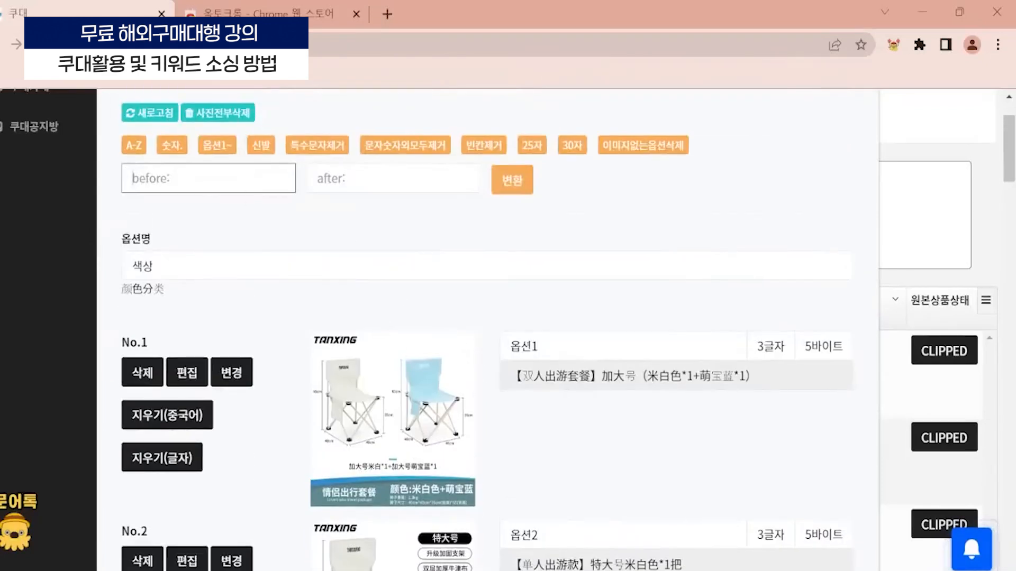
pyautogui.write('ㅇ')
pyautogui.write('션')
pyautogui.press('Tab')
pyautogui.write('선ㅌ')
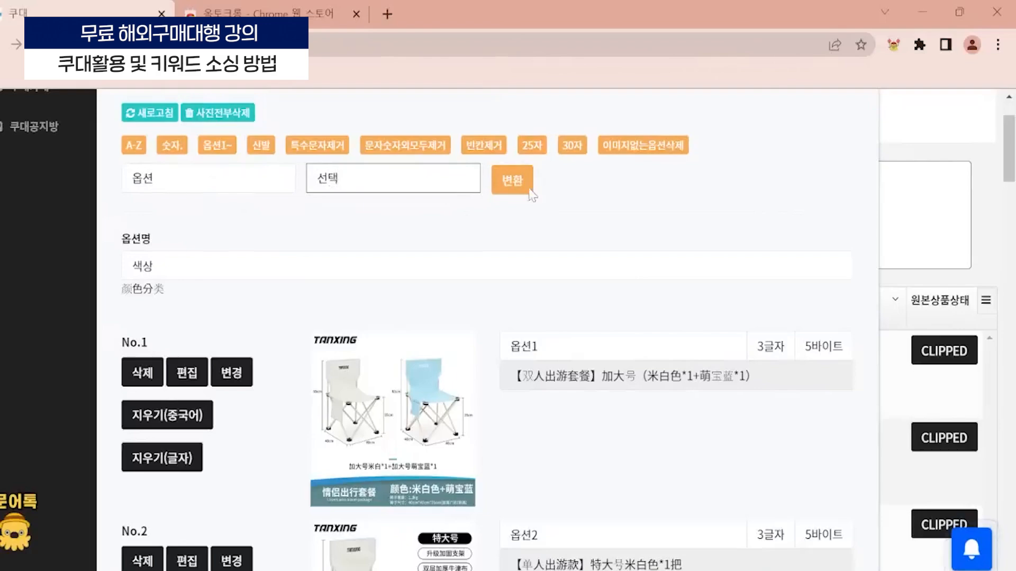
pyautogui.click(512, 190)
pyautogui.scroll(-2, 524, 238)
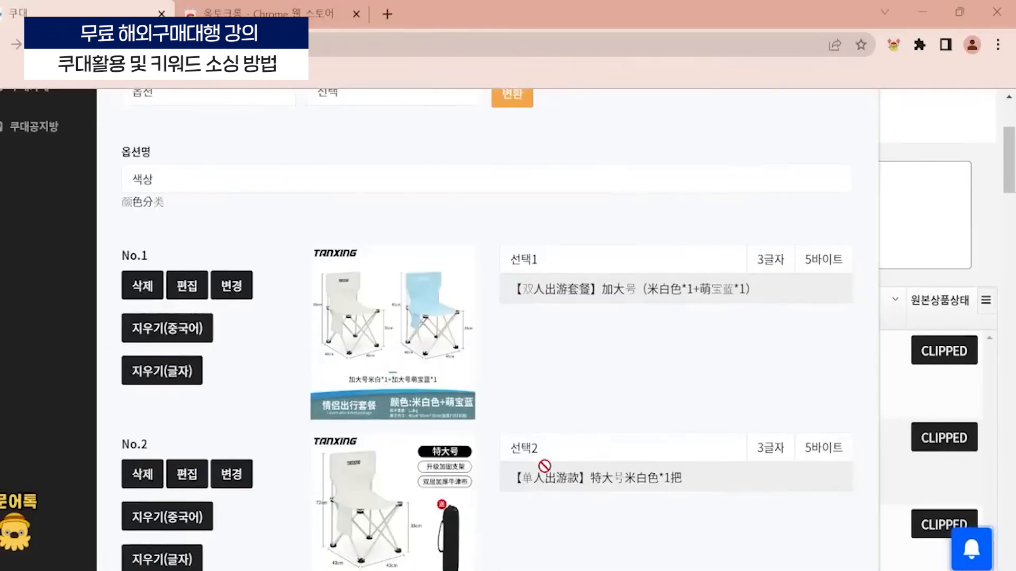
pyautogui.scroll(-3, 545, 465)
pyautogui.scroll(-4, 554, 458)
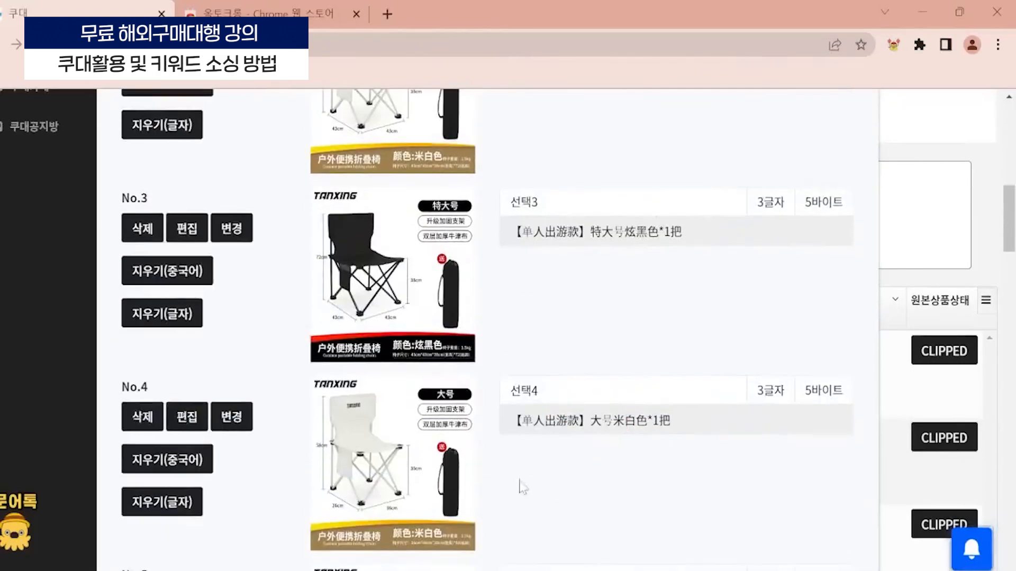
pyautogui.scroll(9, 522, 484)
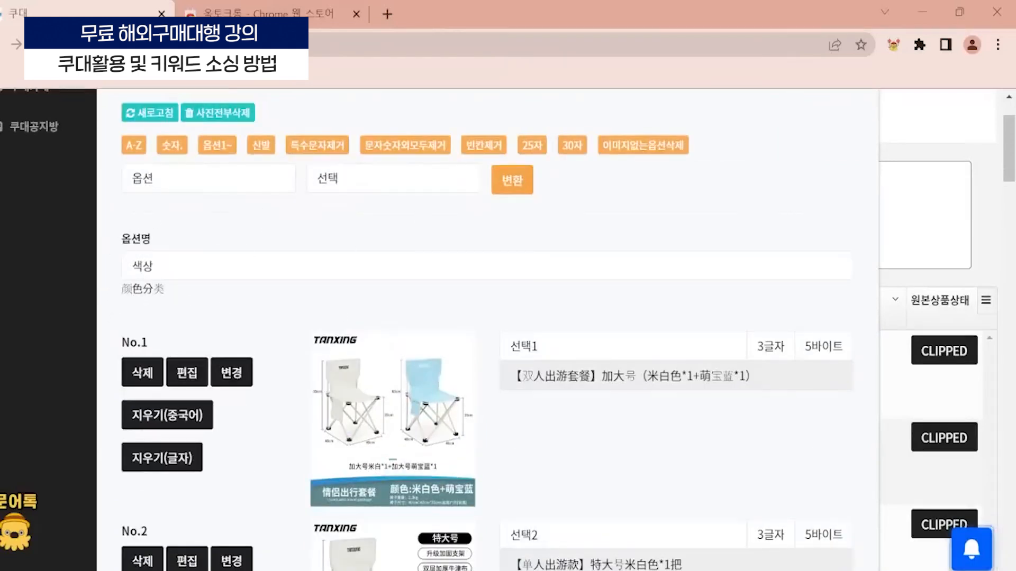
# - Try adding the special characters & % / to the 옵션명 색상 and delete them again
pyautogui.scroll(2, 347, 245)
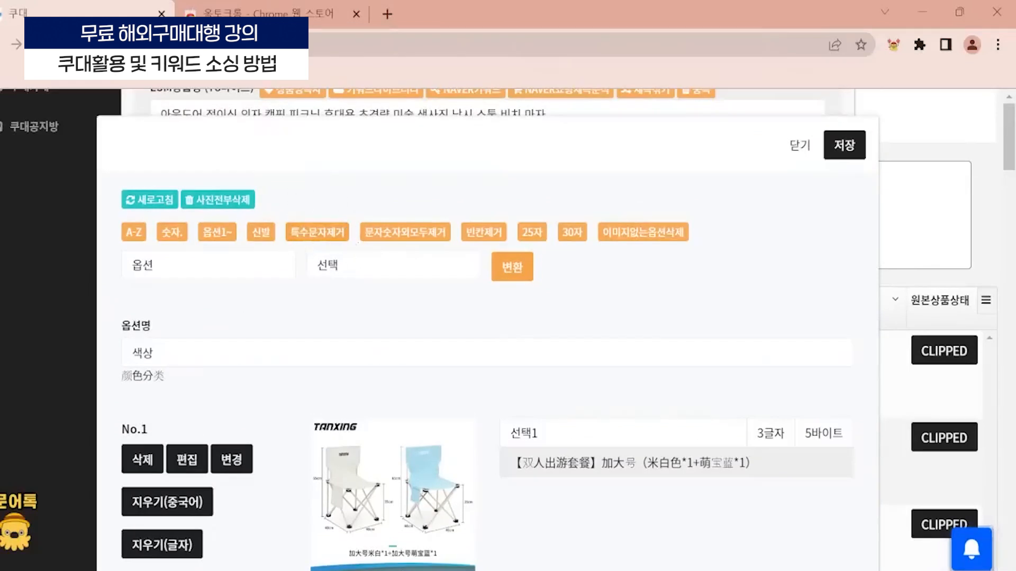
pyautogui.click(262, 351)
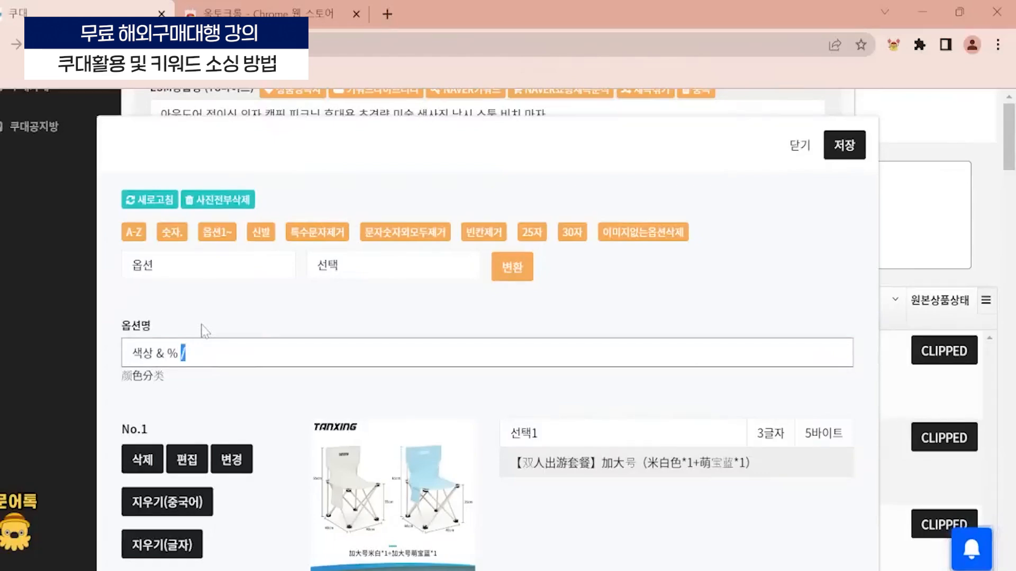
pyautogui.hotkey('shift', 'Left')
pyautogui.hotkey('shift', 'Left')
pyautogui.hotkey('shift', 'Left')
pyautogui.hotkey('shift', 'Left')
pyautogui.hotkey('shift', 'Left')
pyautogui.press('BackSpace')
pyautogui.scroll(-6, 645, 265)
pyautogui.scroll(2, 481, 314)
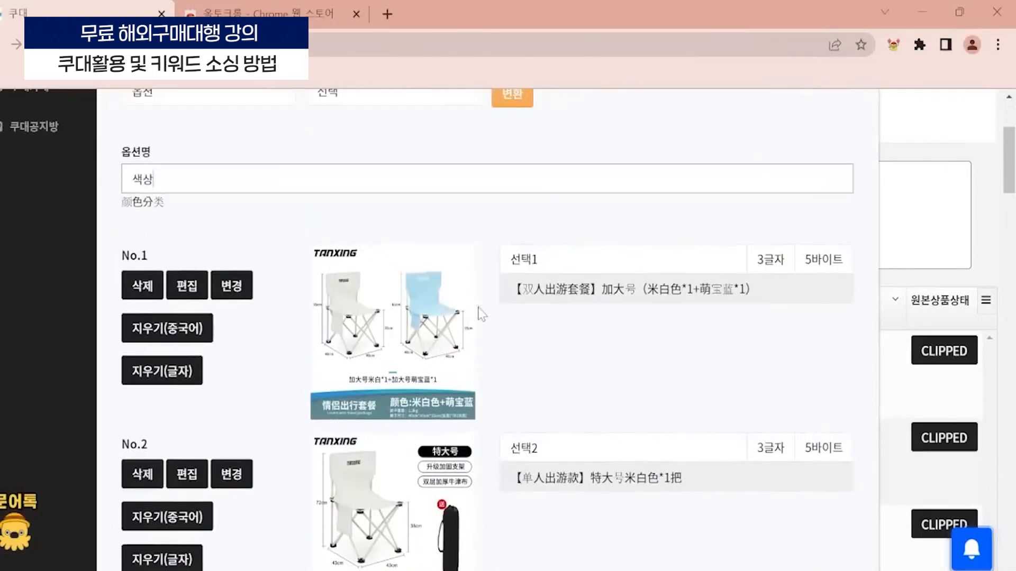
pyautogui.moveTo(429, 389); pyautogui.dragTo(443, 269)
pyautogui.scroll(3, 371, 371)
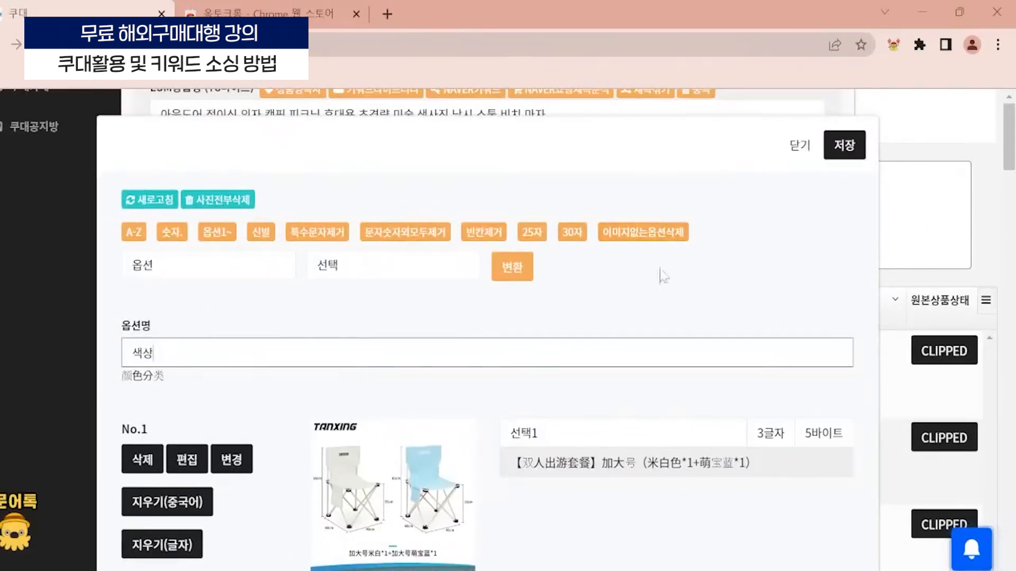
# - Close the 색상 option editor without saving the renamed options
pyautogui.scroll(-3, 339, 399)
pyautogui.scroll(3, 509, 338)
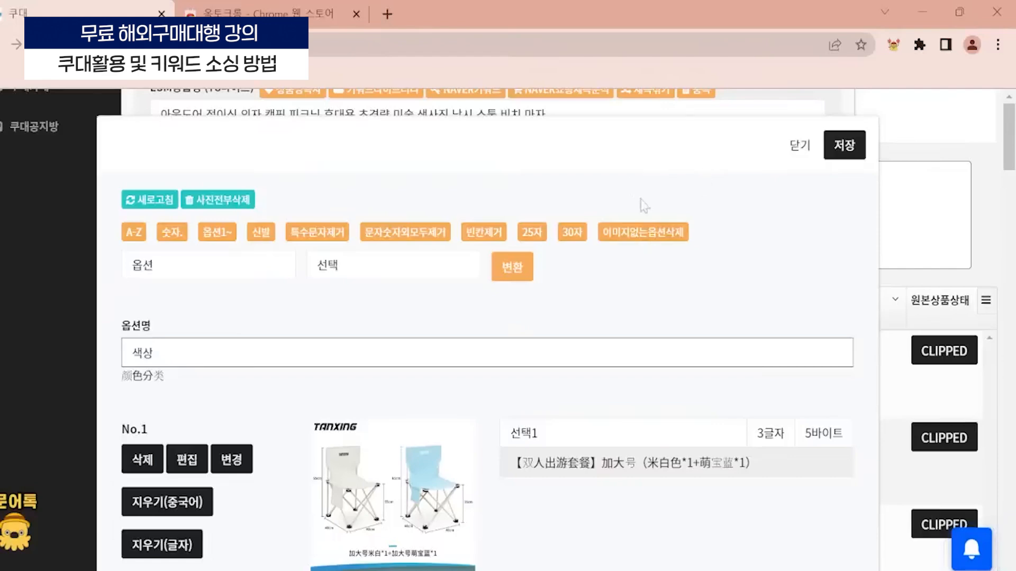
pyautogui.click(797, 149)
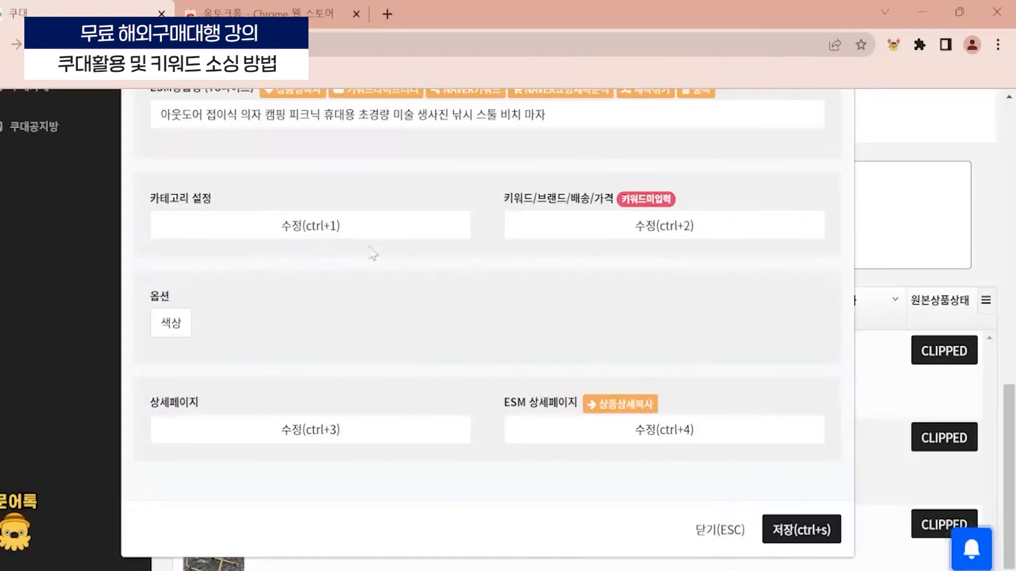
# - Open the product's 상세페이지 editor and look through the detail images
pyautogui.scroll(1, 415, 379)
pyautogui.scroll(-1, 483, 397)
pyautogui.click(351, 427)
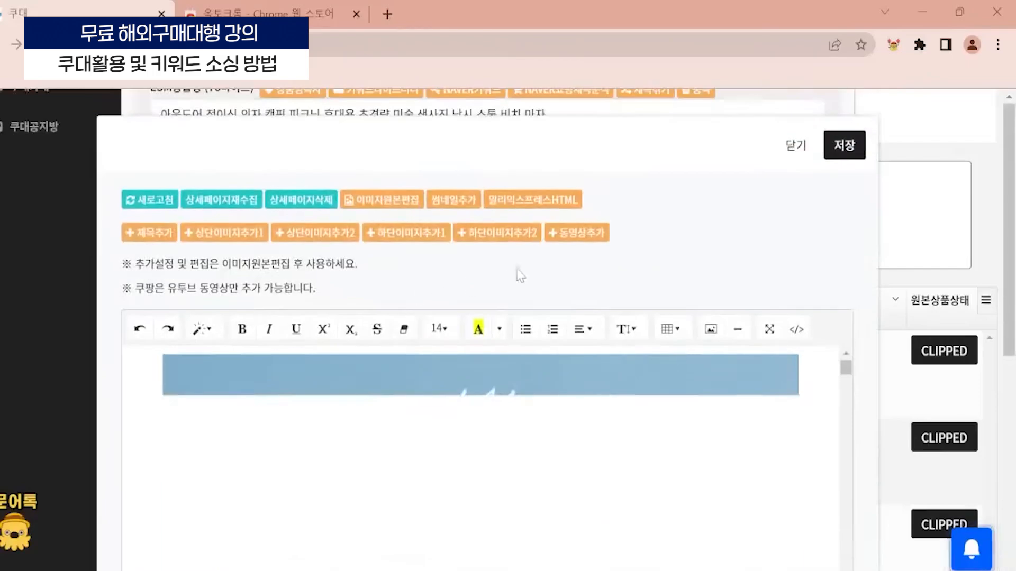
pyautogui.scroll(-10, 517, 272)
pyautogui.scroll(-3, 481, 370)
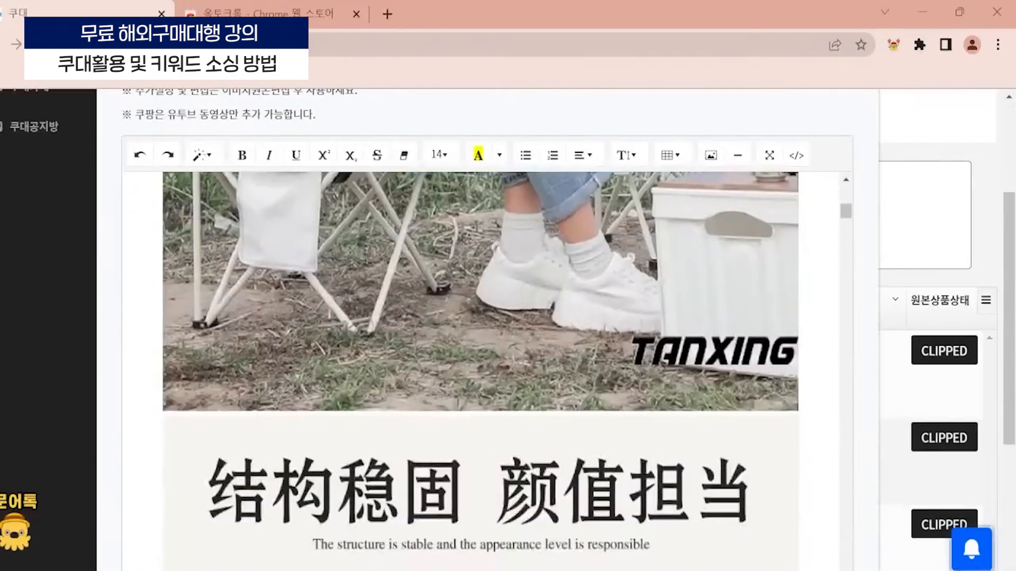
pyautogui.scroll(8, 481, 370)
pyautogui.scroll(3, 442, 249)
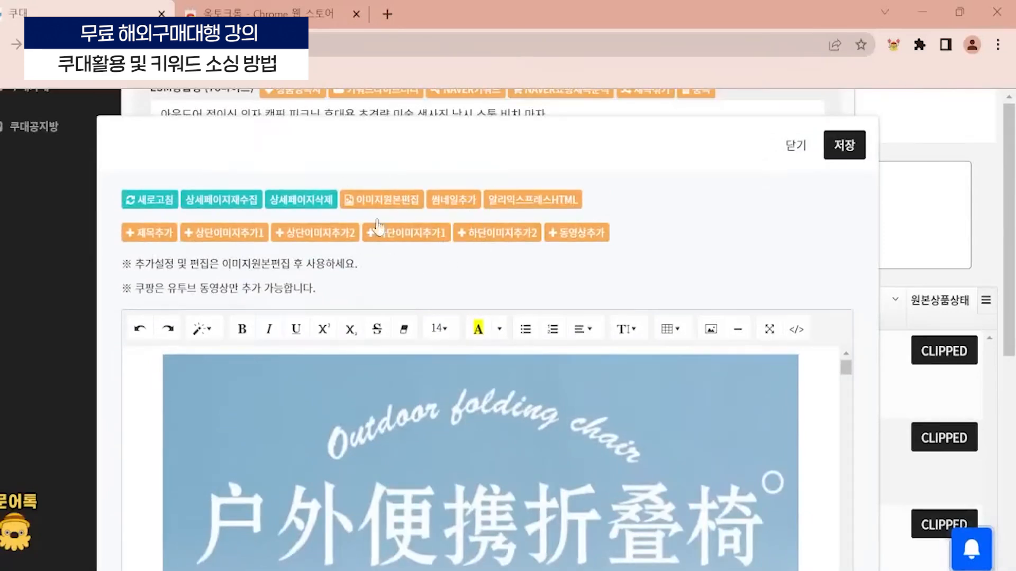
# - Insert the text line 여기에다가 글자~ and a blank line between the TANXING photo and the 结构稳固 颜值担当 image
pyautogui.scroll(-3, 516, 275)
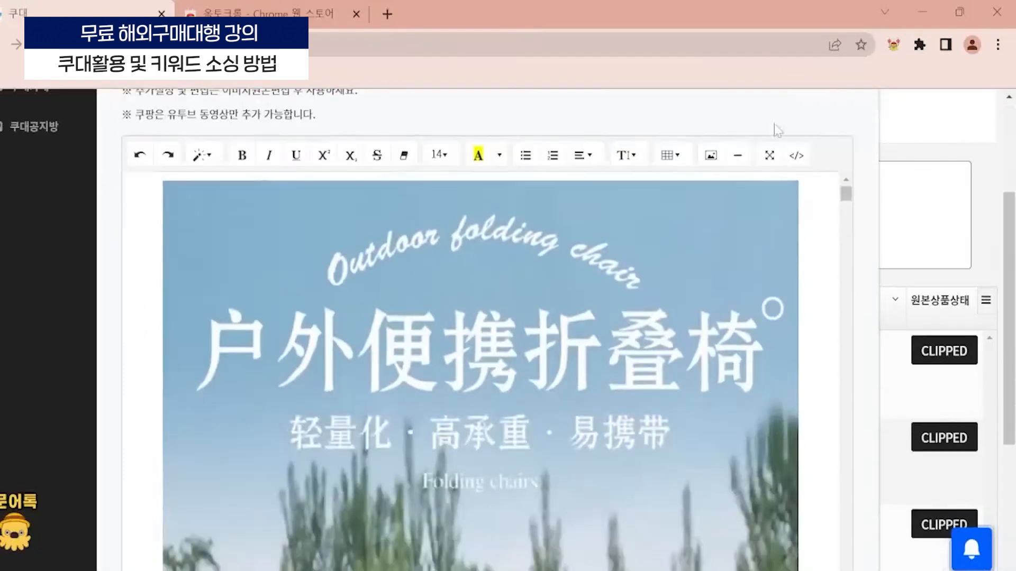
pyautogui.scroll(-3, 481, 370)
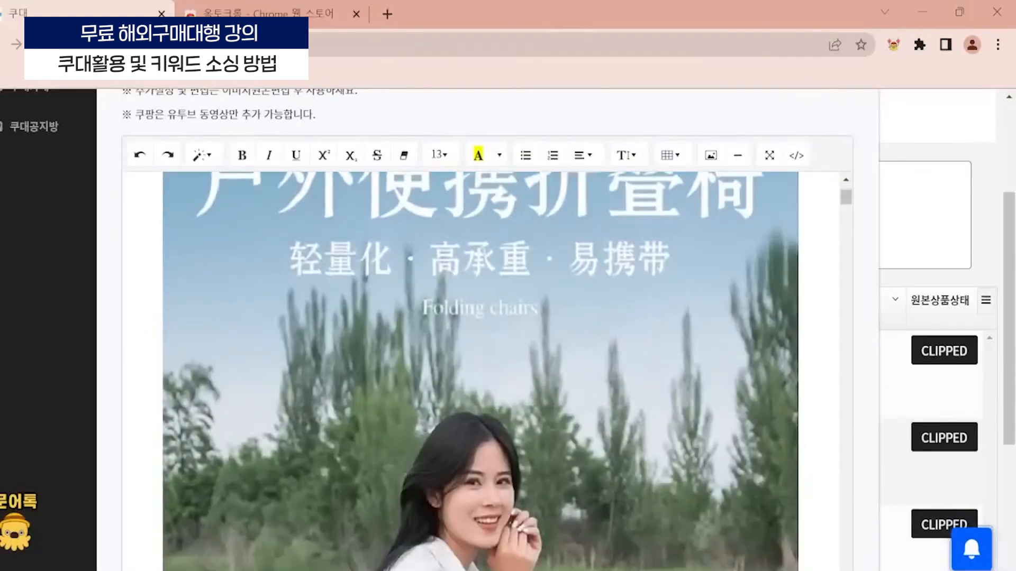
pyautogui.scroll(-10, 481, 370)
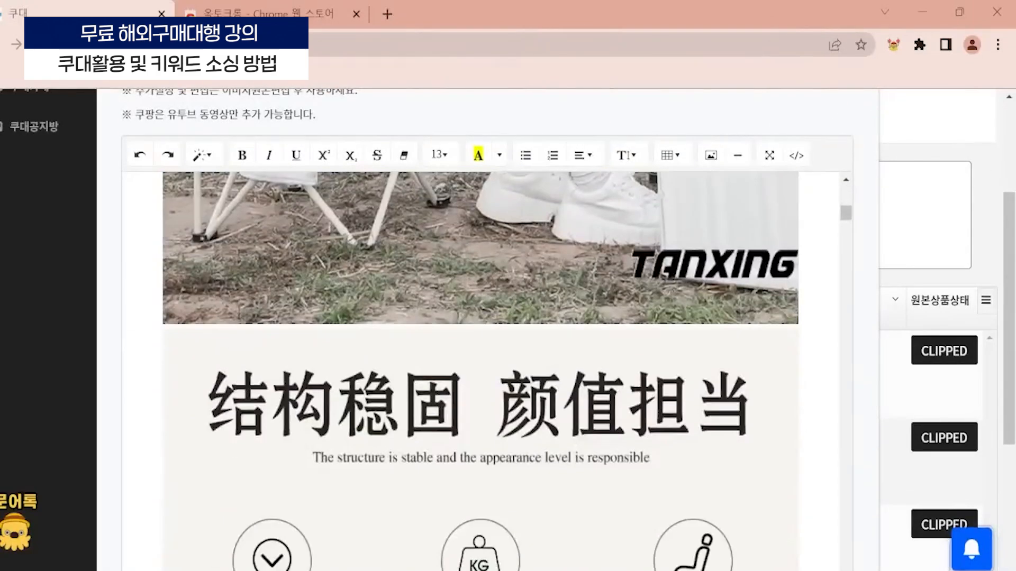
pyautogui.press('Return')
pyautogui.write('여')
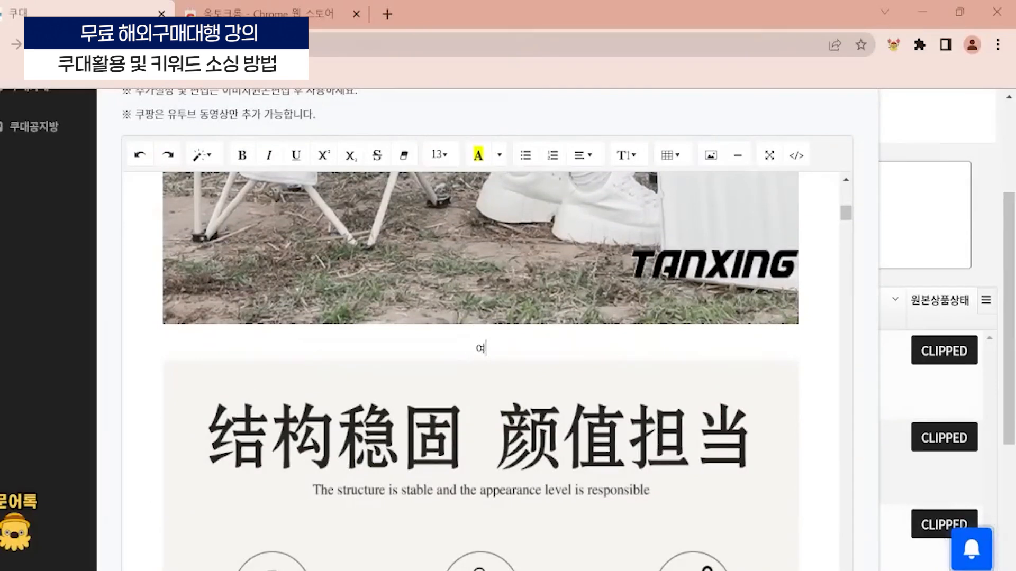
pyautogui.write('기에다가 글자~')
pyautogui.press('Return')
pyautogui.press('Return')
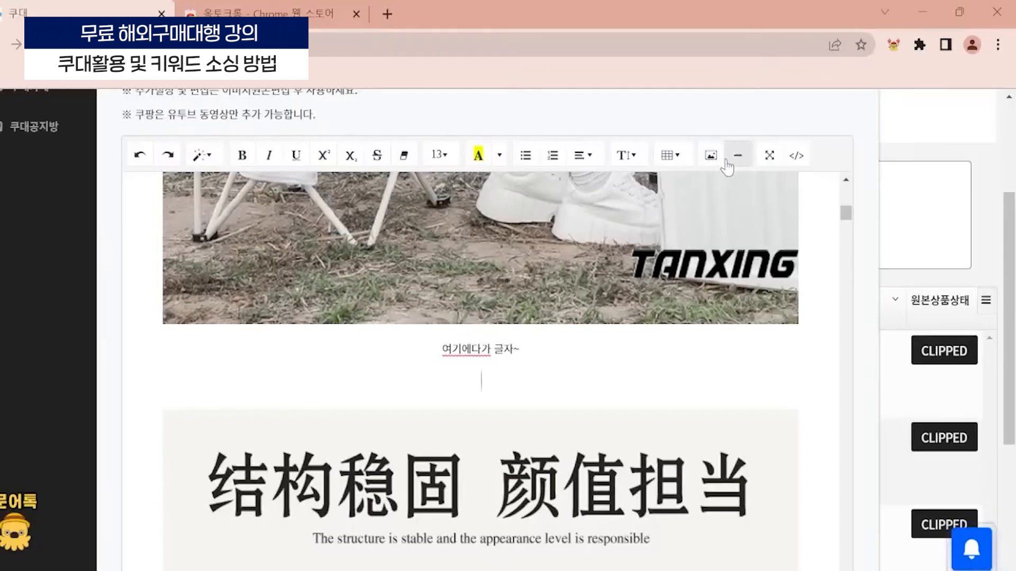
# - Highlight the inserted text 여기에다가 글자~ in yellow
pyautogui.moveTo(520, 349); pyautogui.dragTo(442, 350)
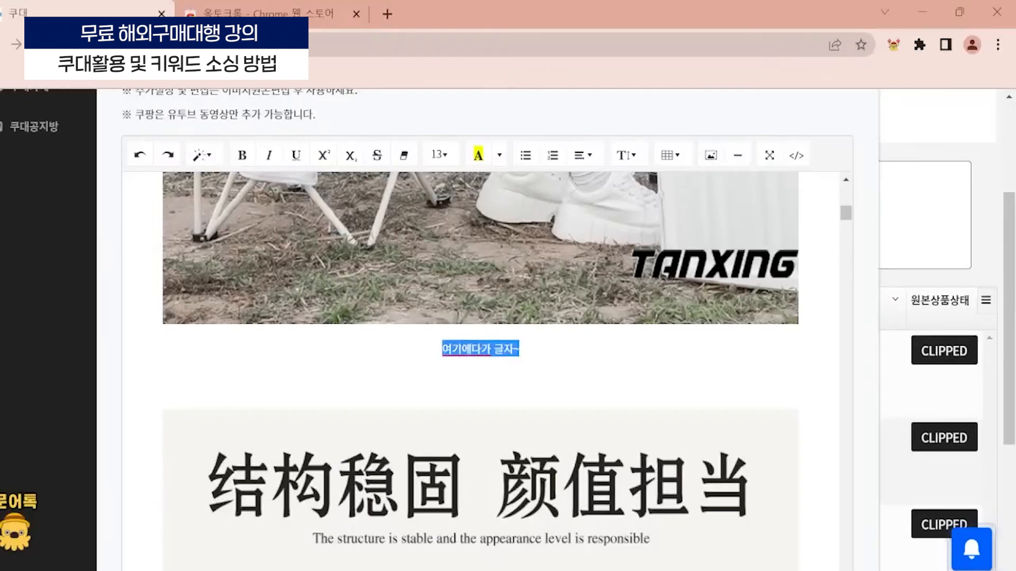
pyautogui.click(478, 155)
pyautogui.click(482, 380)
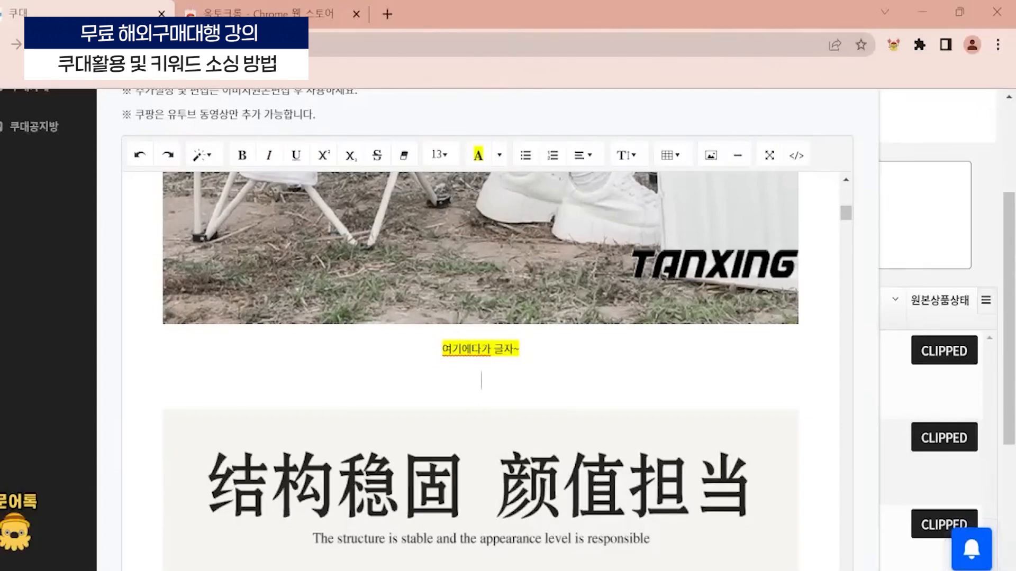
# - Leave the 상세페이지 editor without saving and close the product edit window
pyautogui.scroll(2, 481, 285)
pyautogui.scroll(3, 960, 312)
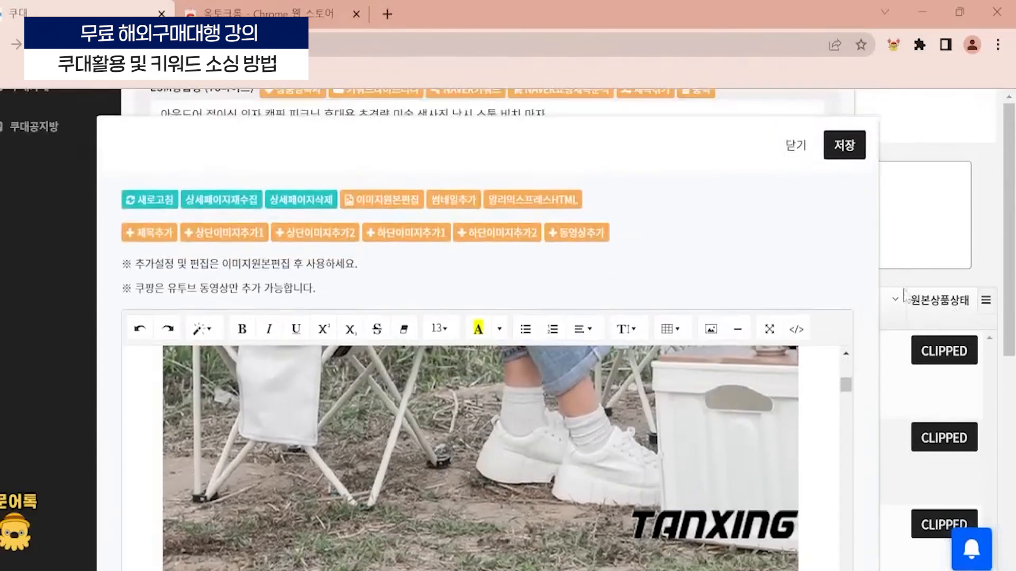
pyautogui.scroll(-3, 903, 302)
pyautogui.scroll(2, 894, 318)
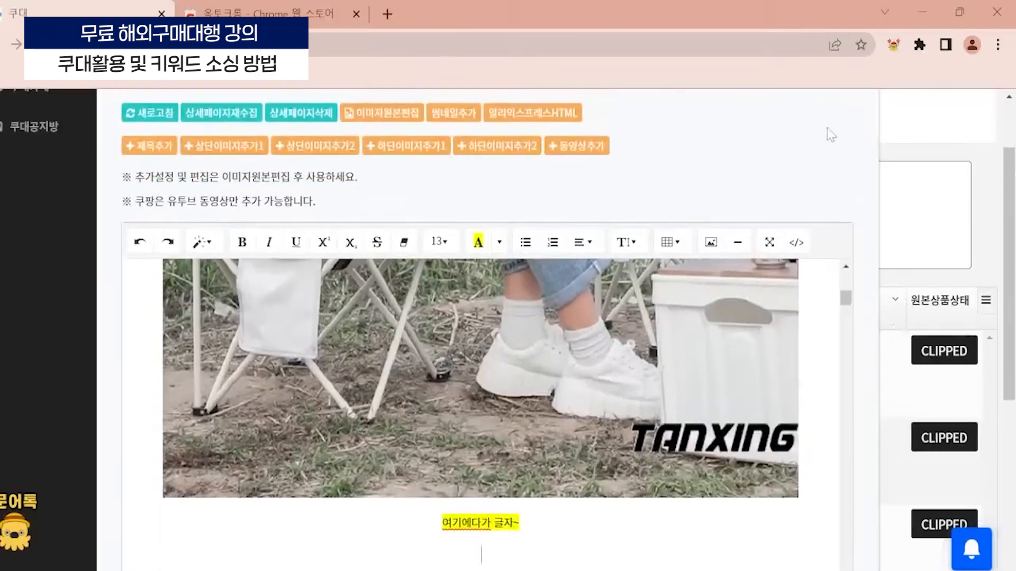
pyautogui.scroll(2, 831, 135)
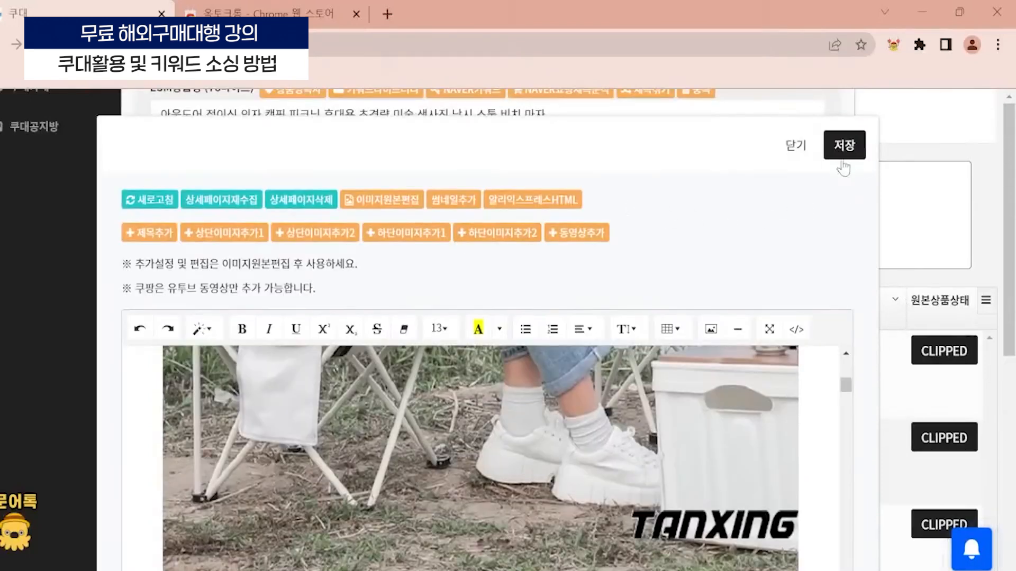
pyautogui.click(796, 149)
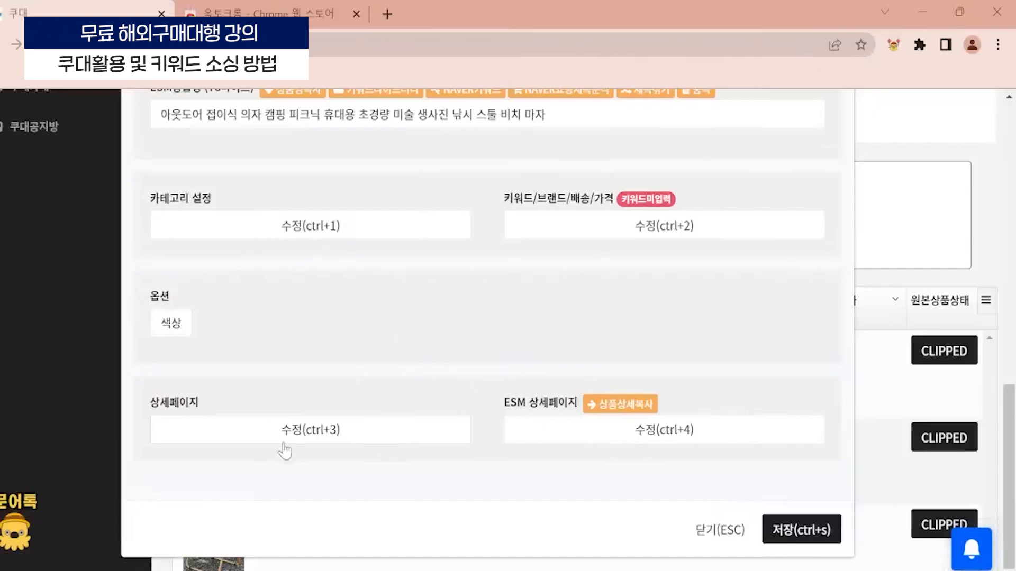
pyautogui.press('Escape')
pyautogui.scroll(3, 662, 526)
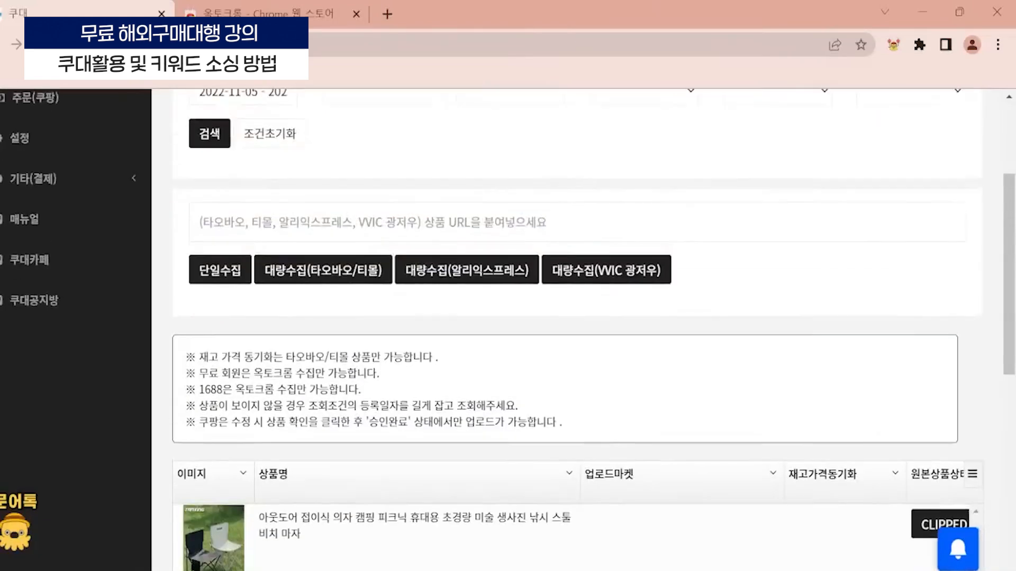
pyautogui.scroll(-3, 429, 299)
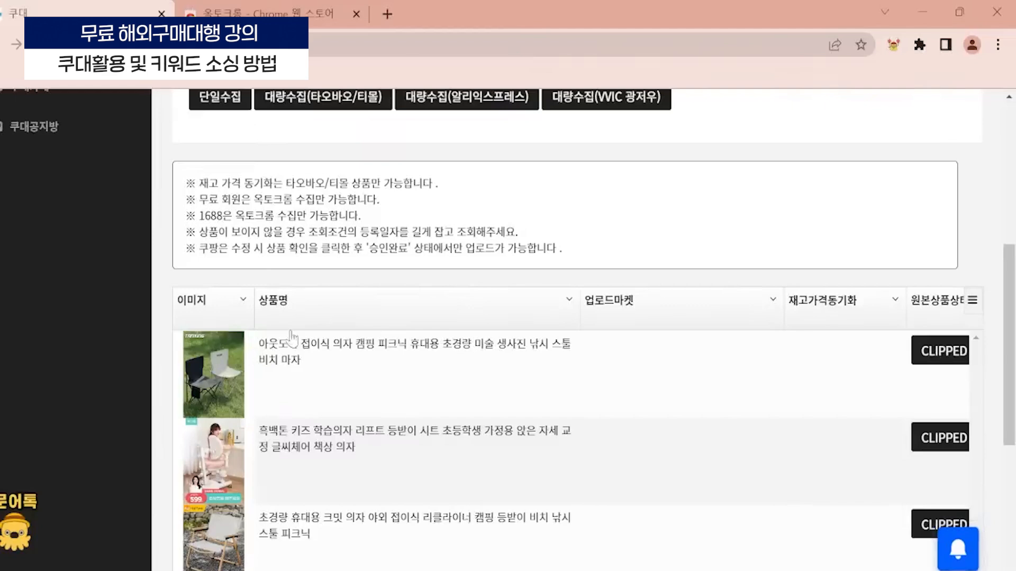
pyautogui.scroll(2, 224, 392)
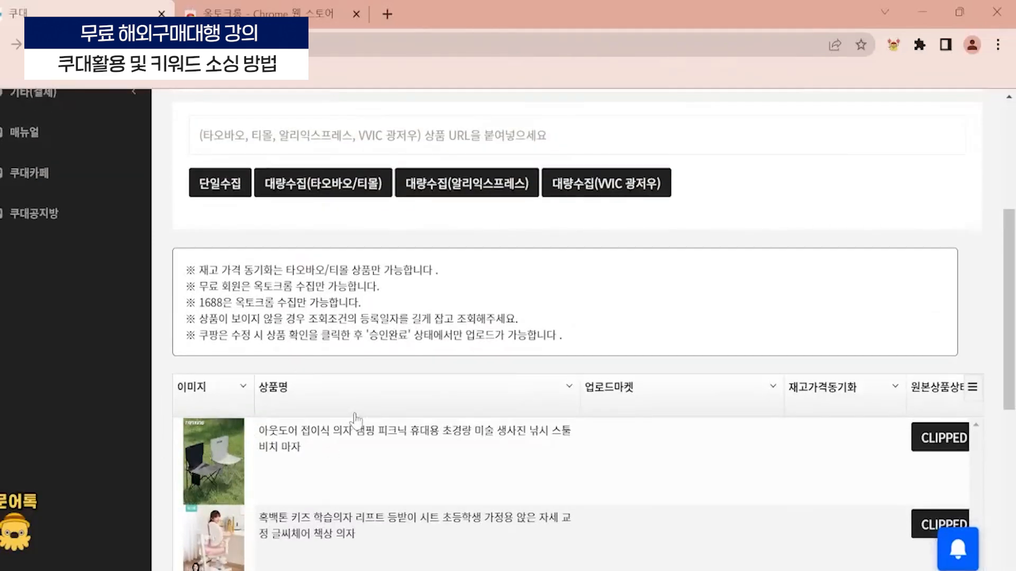
pyautogui.scroll(-2, 324, 472)
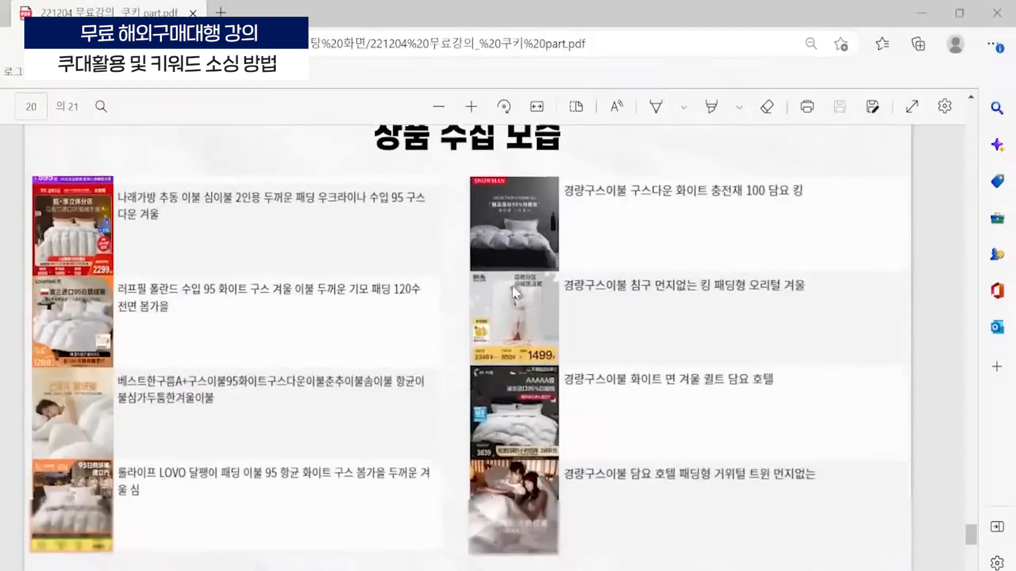
pyautogui.scroll(-2, 511, 332)
pyautogui.scroll(2, 511, 332)
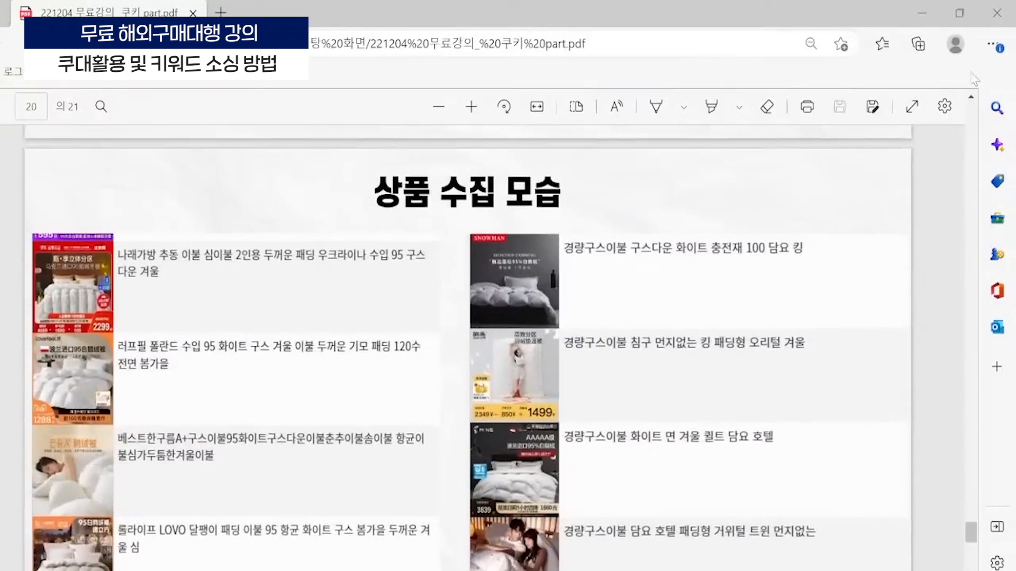
# - View the 상품 수집 모습 comparison slides of the lecture PDF in full screen and exit the presentation view
pyautogui.click(913, 108)
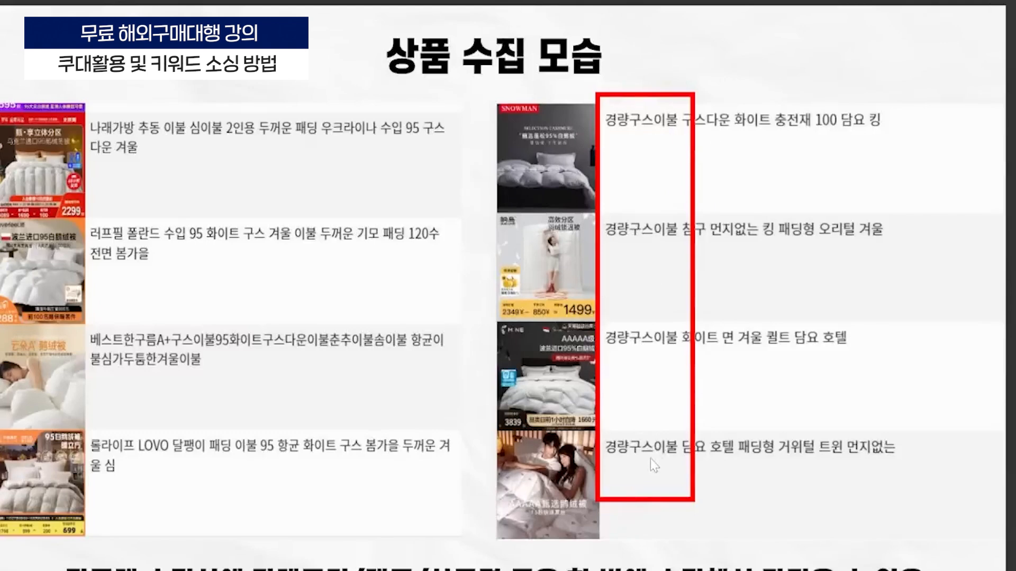
pyautogui.press('Escape')
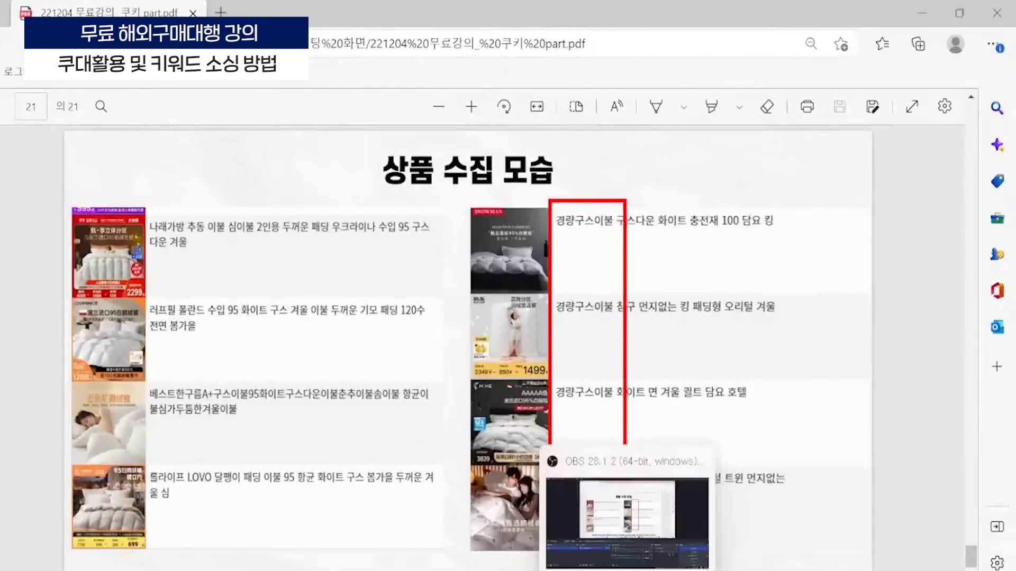
# - Switch back to the Coudae browser window and open the 중국 collection settings of 옥토크롬
pyautogui.moveTo(662, 570)
pyautogui.click(663, 522)
pyautogui.scroll(5, 152, 89)
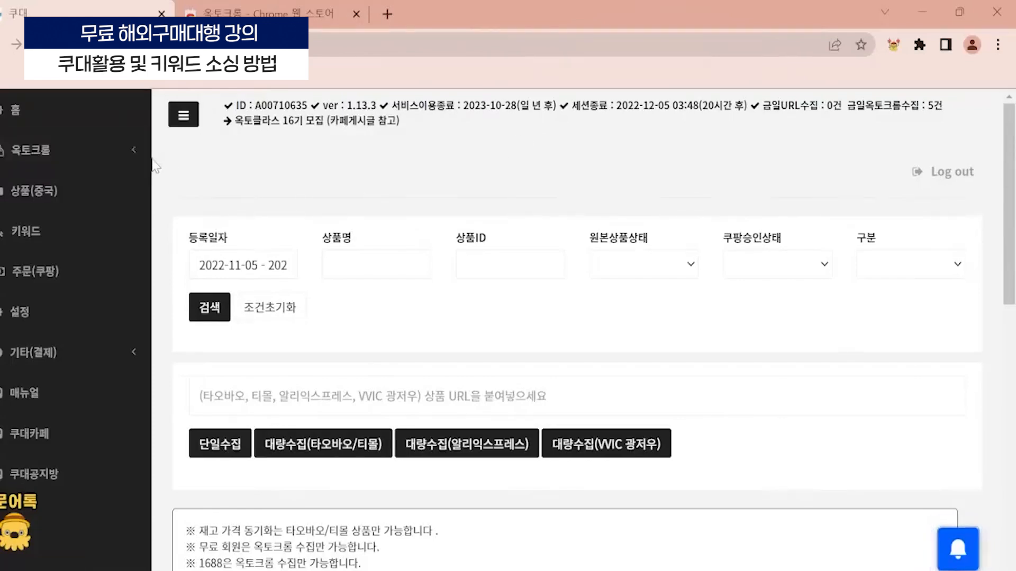
pyautogui.click(126, 163)
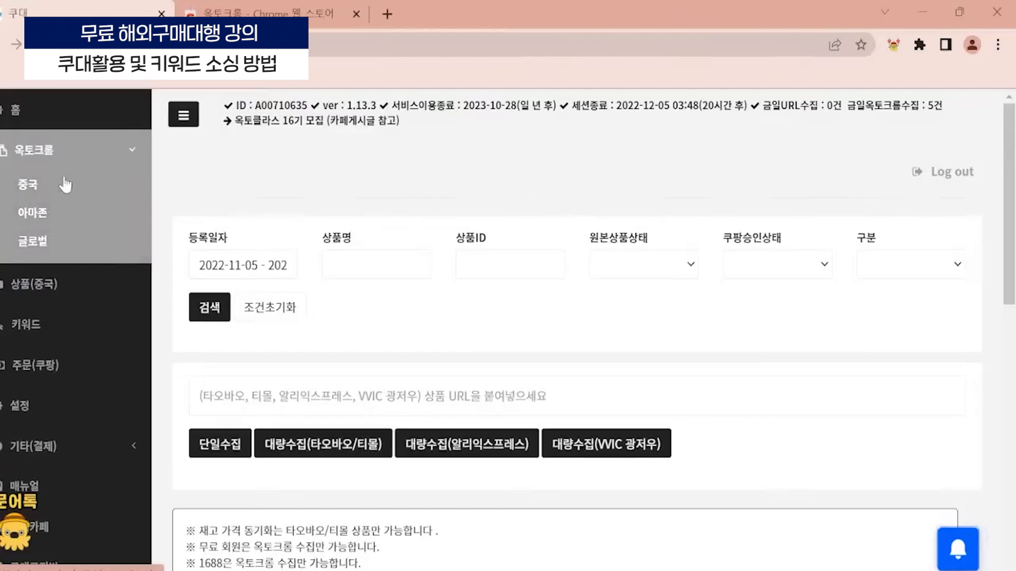
pyautogui.click(30, 190)
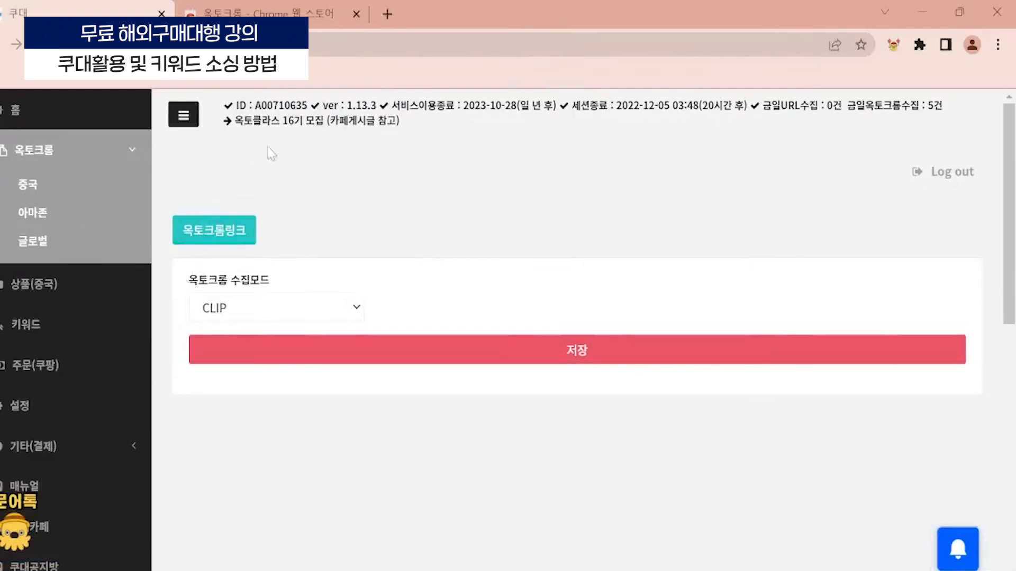
# - Set the 옥토크롬 수집모드 to EDIT
pyautogui.scroll(-1, 234, 274)
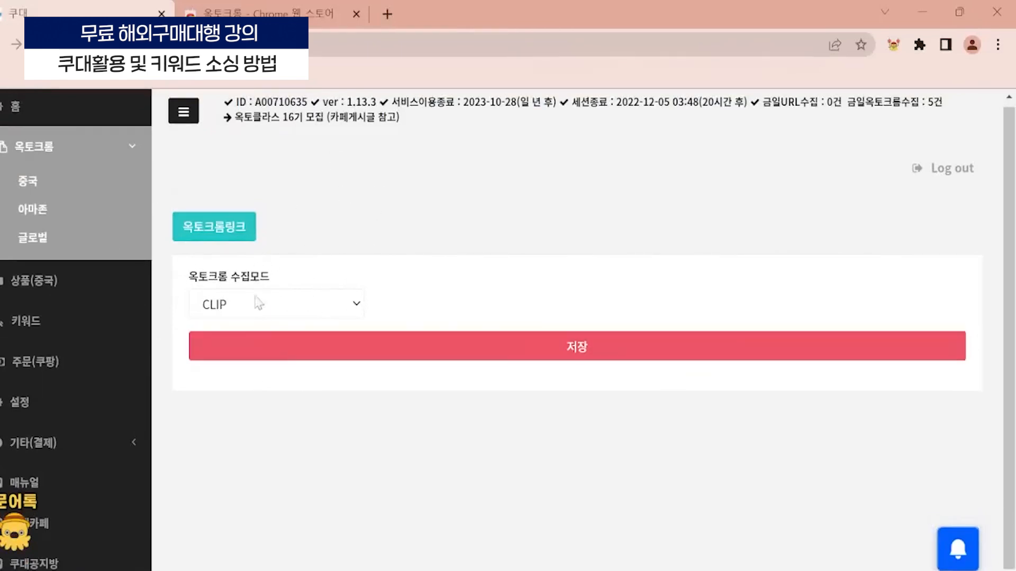
pyautogui.click(280, 308)
pyautogui.click(222, 349)
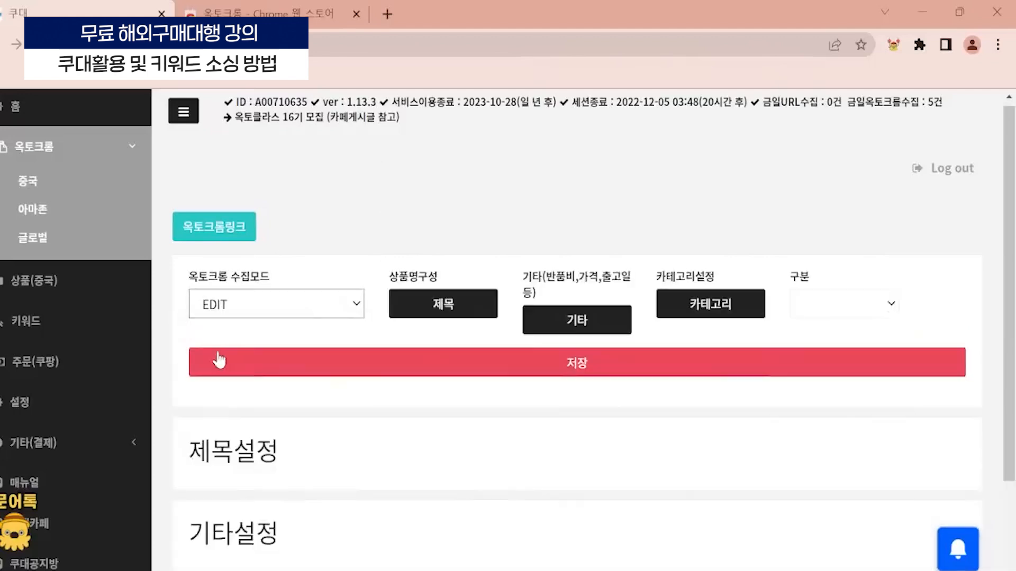
# - Open the 상품명구성 title settings and set 제목만들기 방식 to 원제목을 전부 지우고 키워드로 구성
pyautogui.scroll(-2, 436, 227)
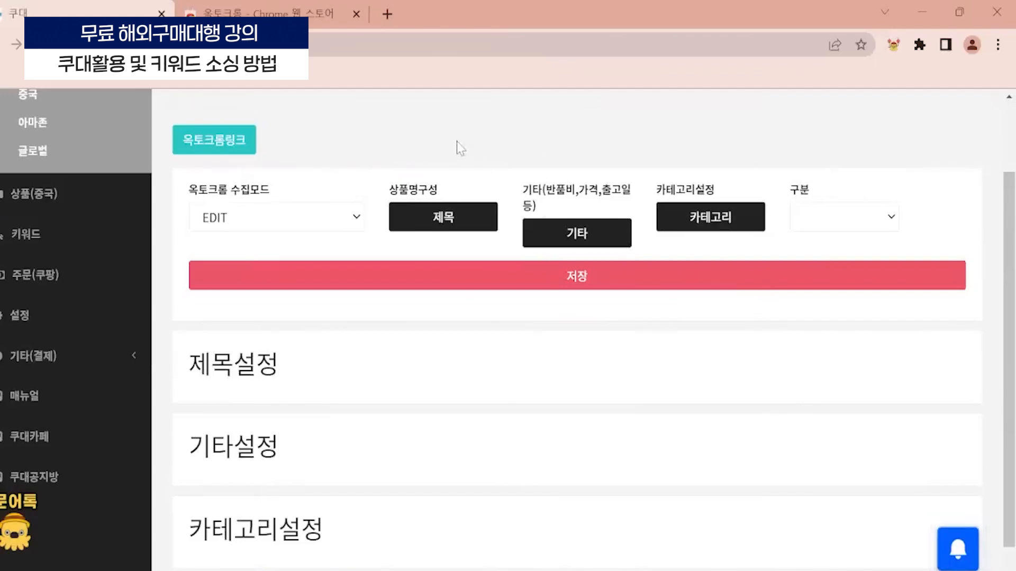
pyautogui.click(440, 221)
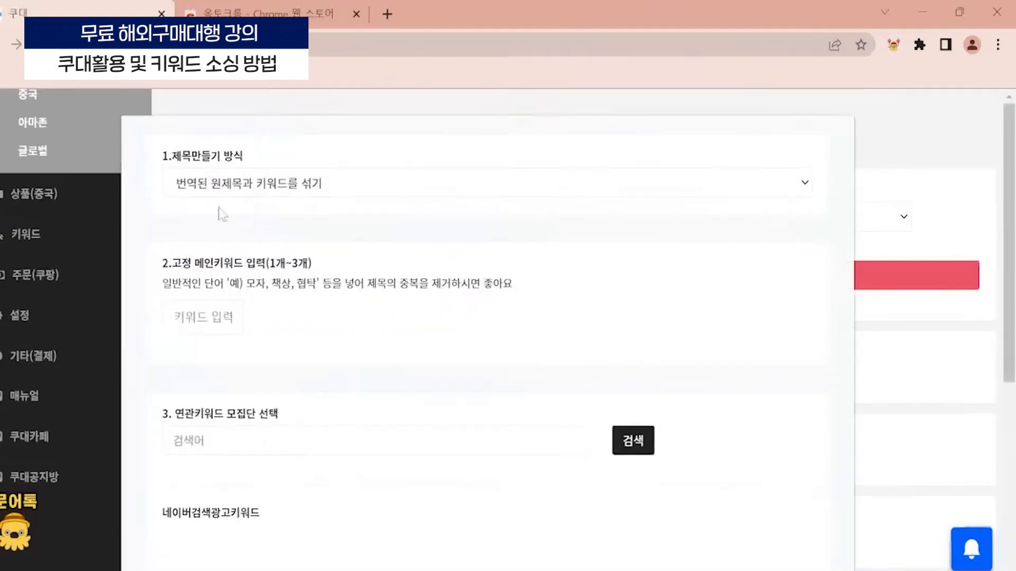
pyautogui.hotkey('ctrl', '+')
pyautogui.hotkey('ctrl', '+')
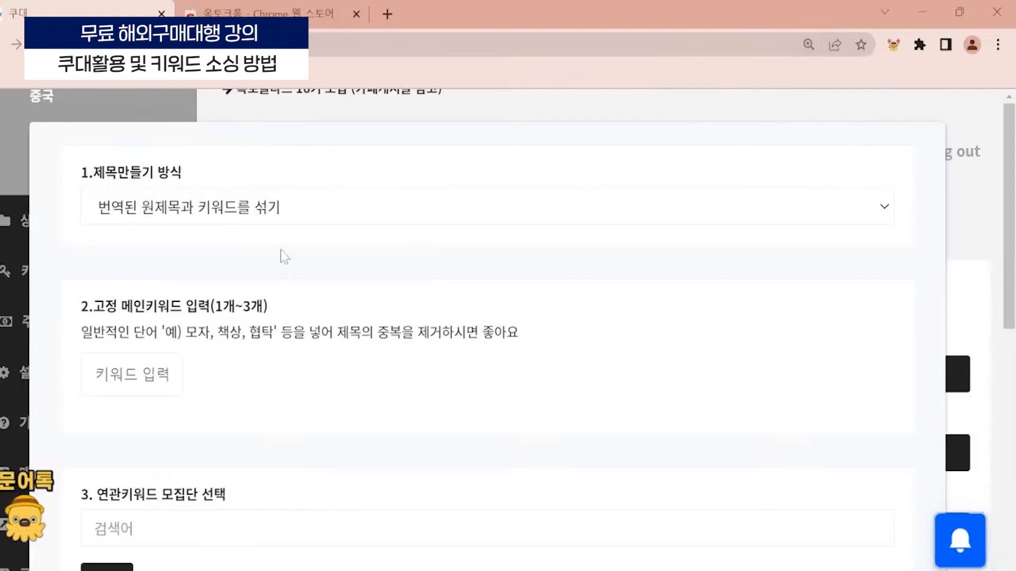
pyautogui.click(190, 209)
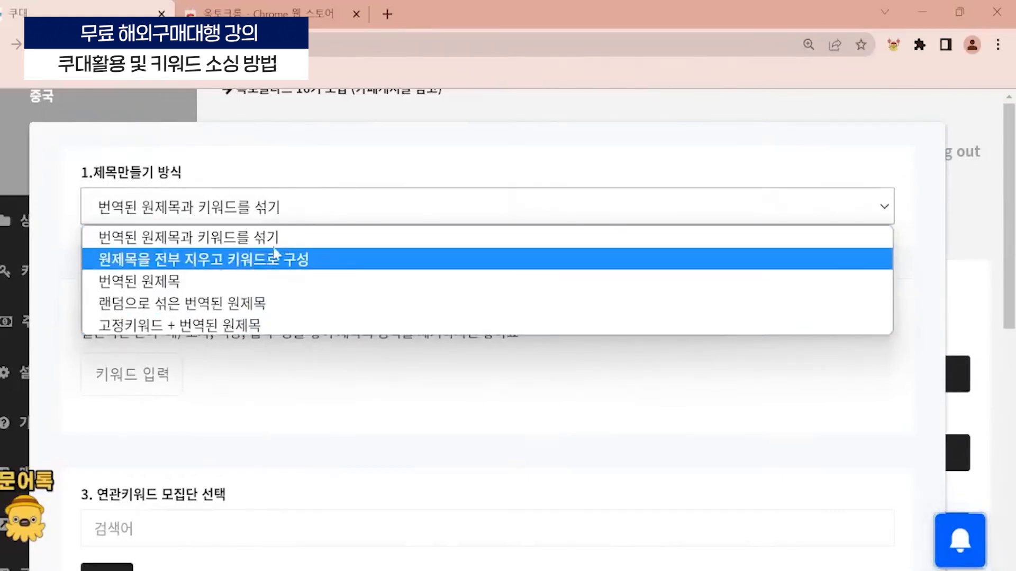
pyautogui.click(253, 261)
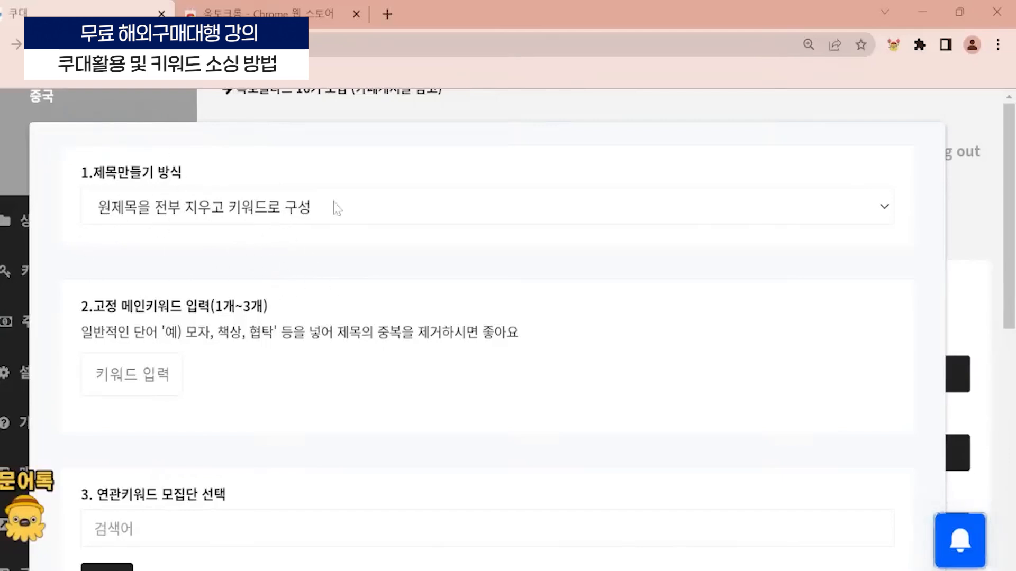
pyautogui.click(312, 218)
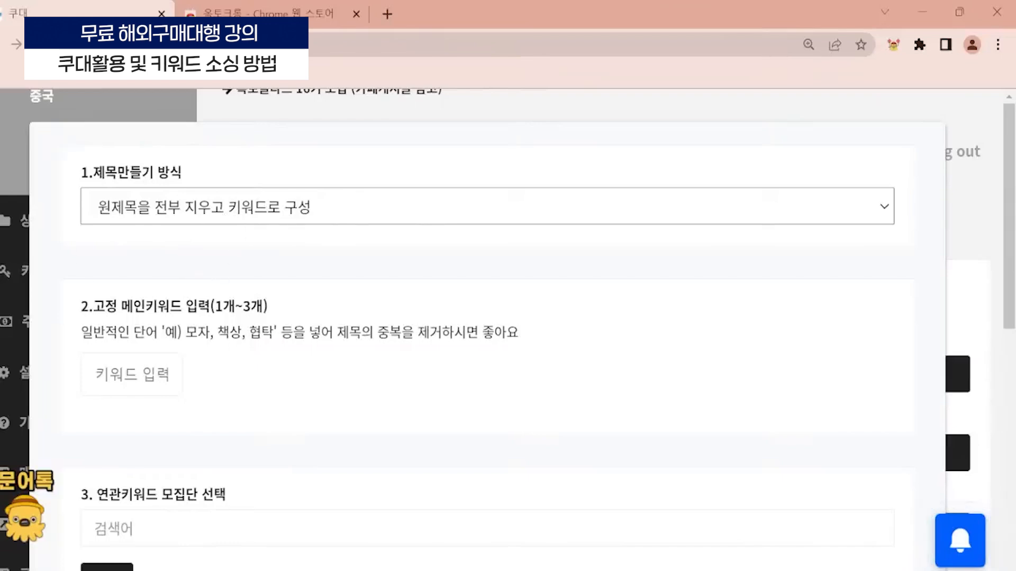
# - Review the 고정 메인키워드 setting alongside the 상품 수집 모습 slide of the lecture PDF, and minimize the PDF window
pyautogui.scroll(-2, 486, 328)
pyautogui.moveTo(90, 221); pyautogui.dragTo(182, 227)
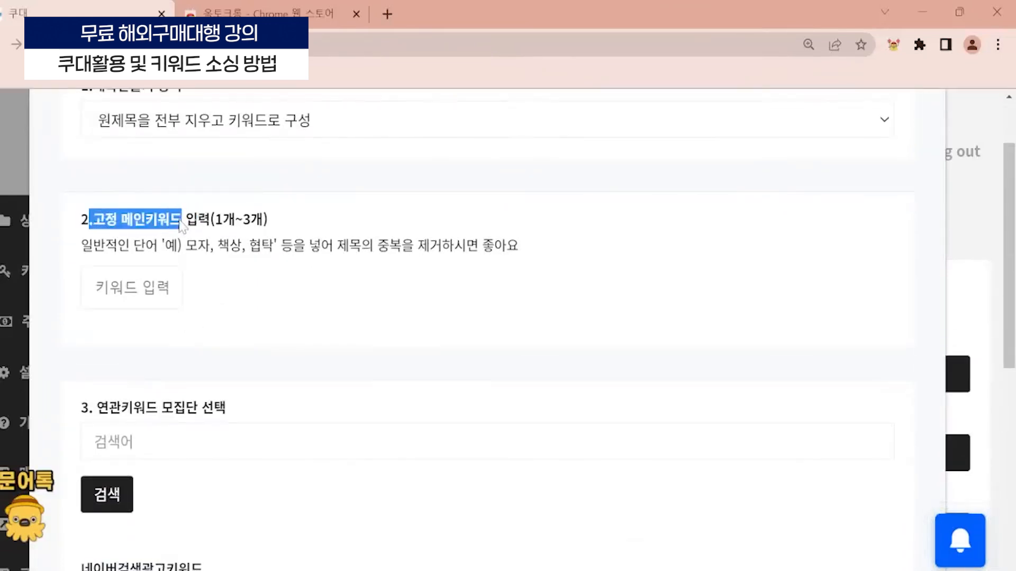
pyautogui.moveTo(700, 570)
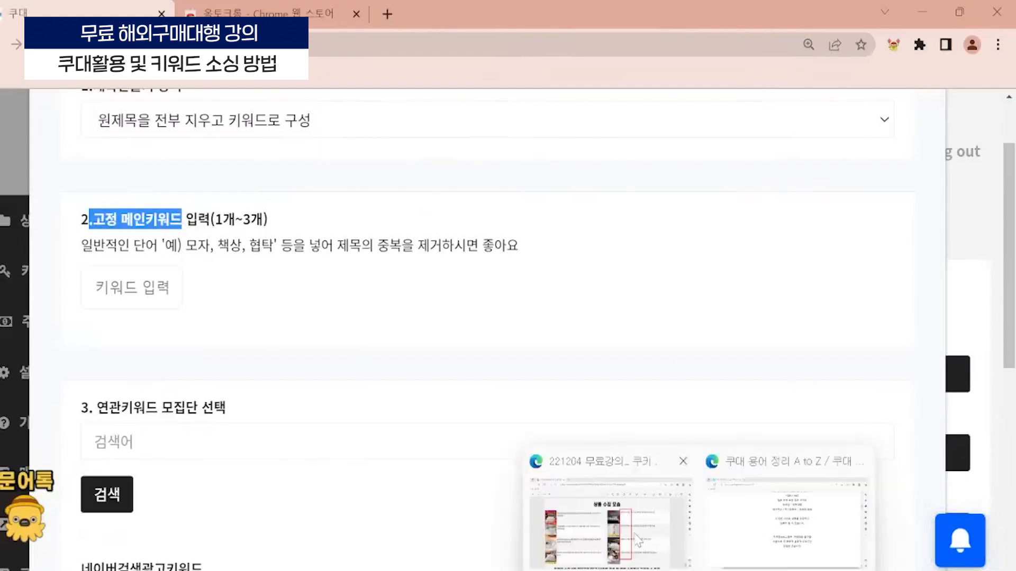
pyautogui.click(639, 540)
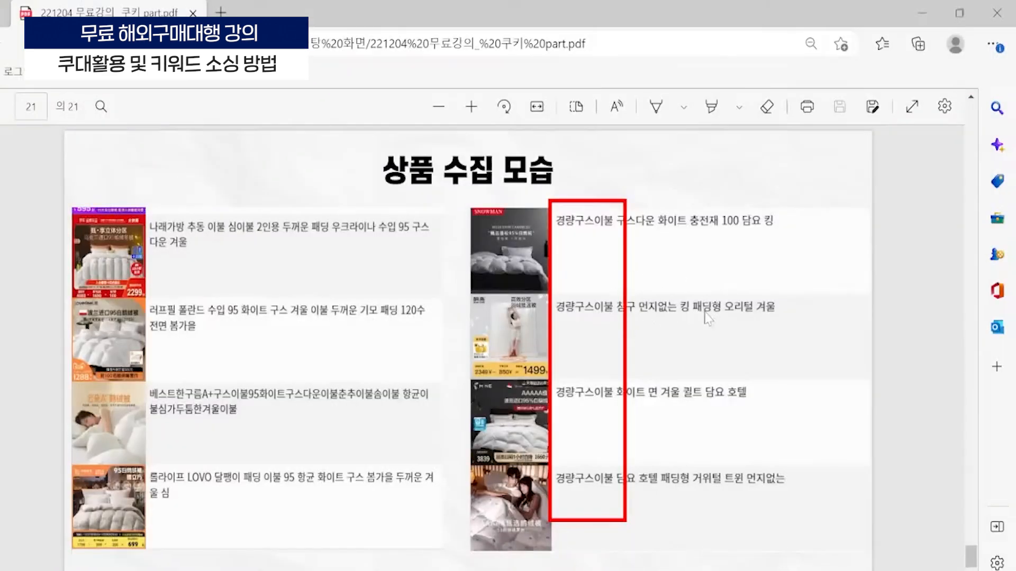
pyautogui.scroll(2, 706, 312)
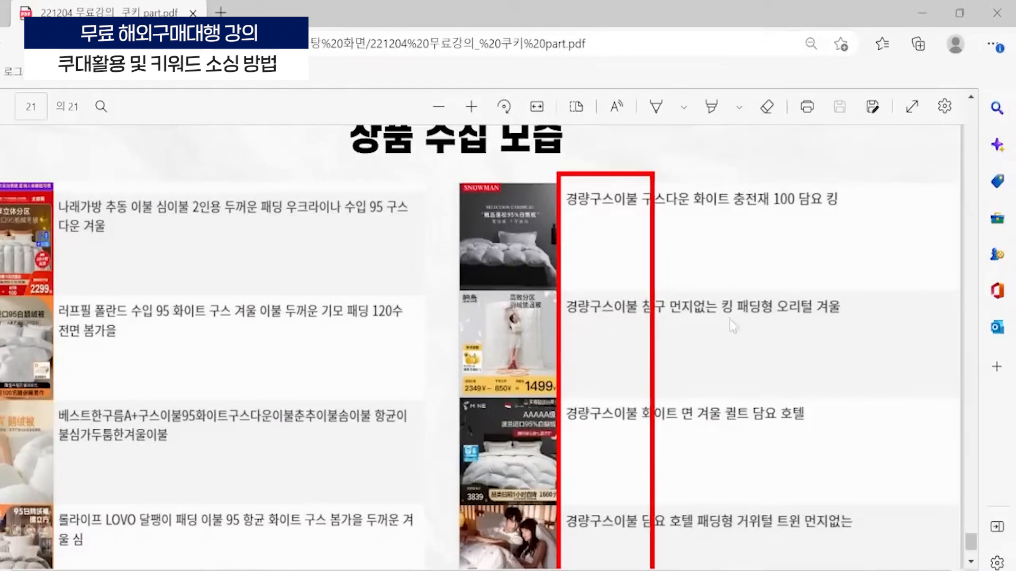
pyautogui.click(924, 7)
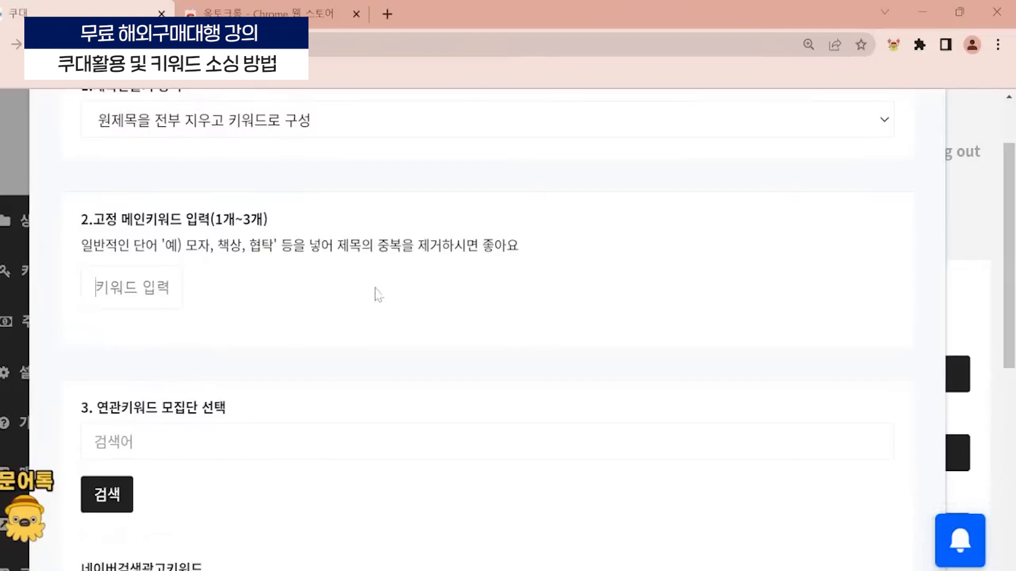
# - Set 제목만들기 방식 to 고정키워드 + 번역된 원제목 in the title settings
pyautogui.scroll(2, 302, 311)
pyautogui.click(292, 209)
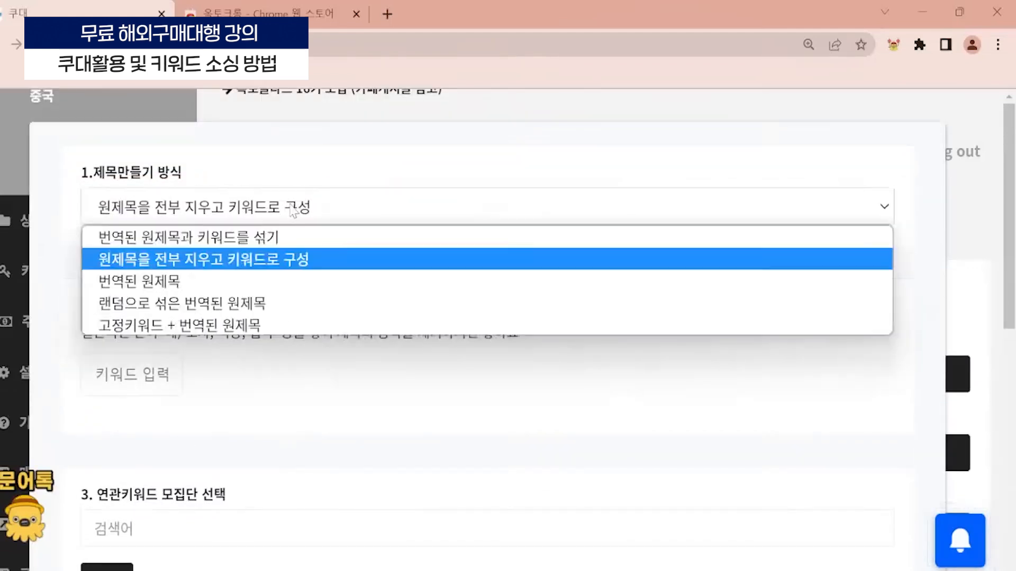
pyautogui.click(218, 325)
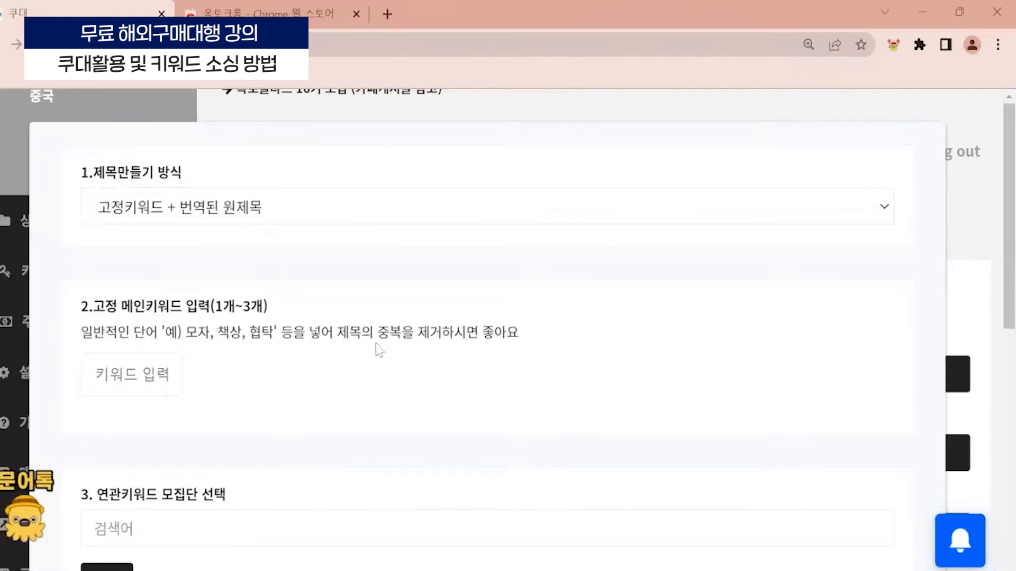
# - Add 컴퓨터의자 as a keyword under 고정 메인키워드 입력
pyautogui.scroll(-3, 272, 296)
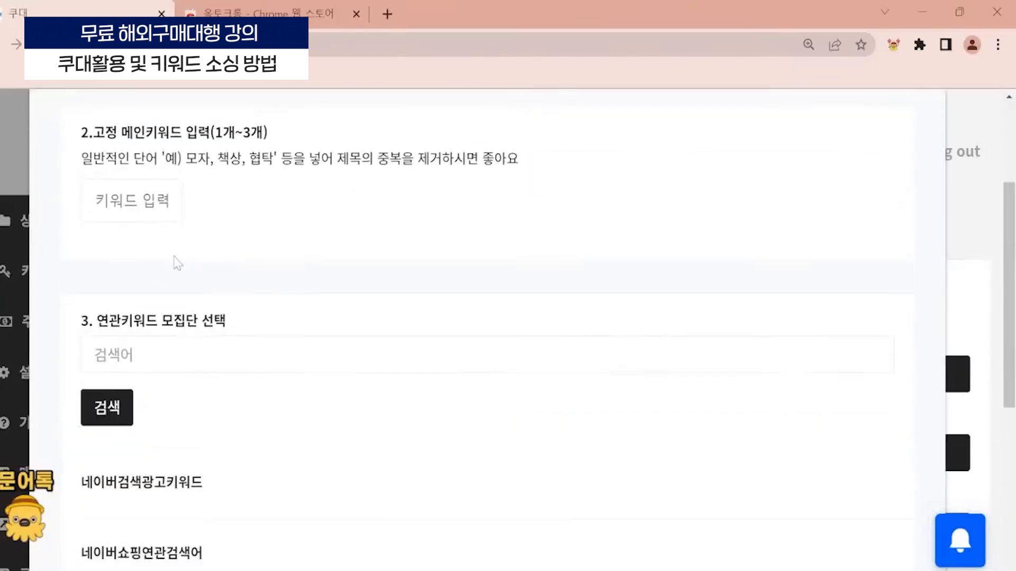
pyautogui.scroll(2, 340, 364)
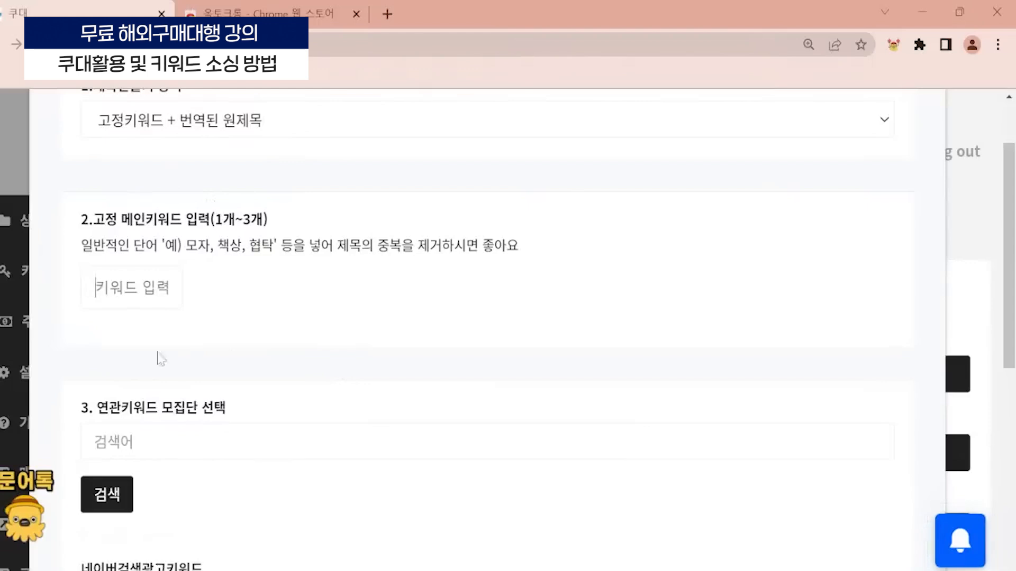
pyautogui.write('컴퓨터의자')
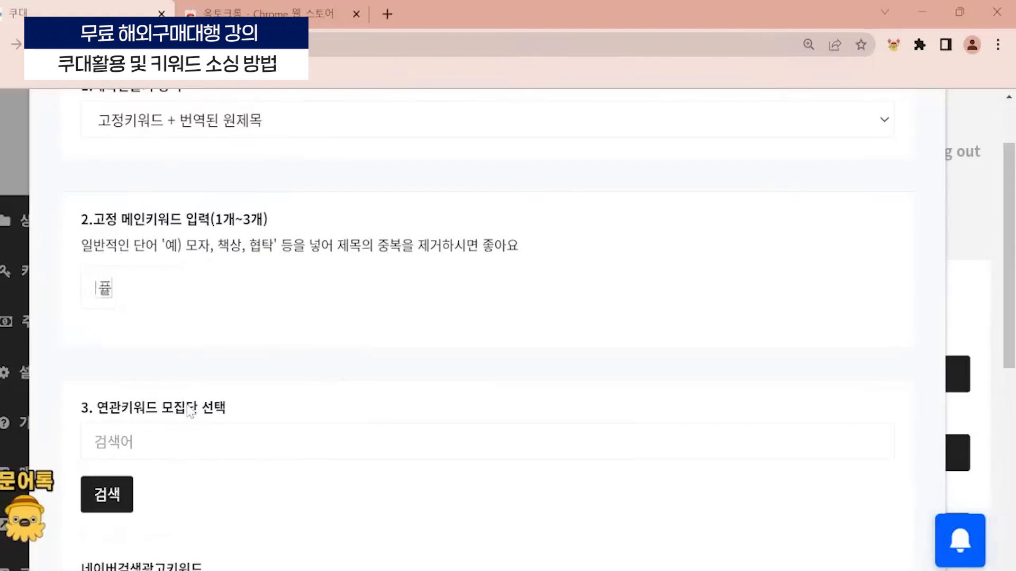
pyautogui.press('Return')
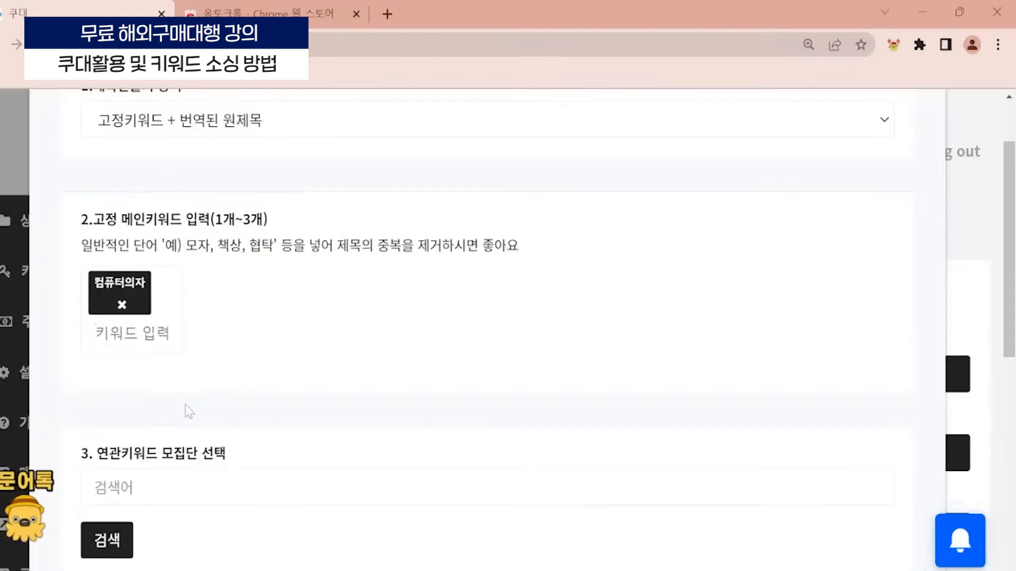
pyautogui.scroll(-2, 229, 232)
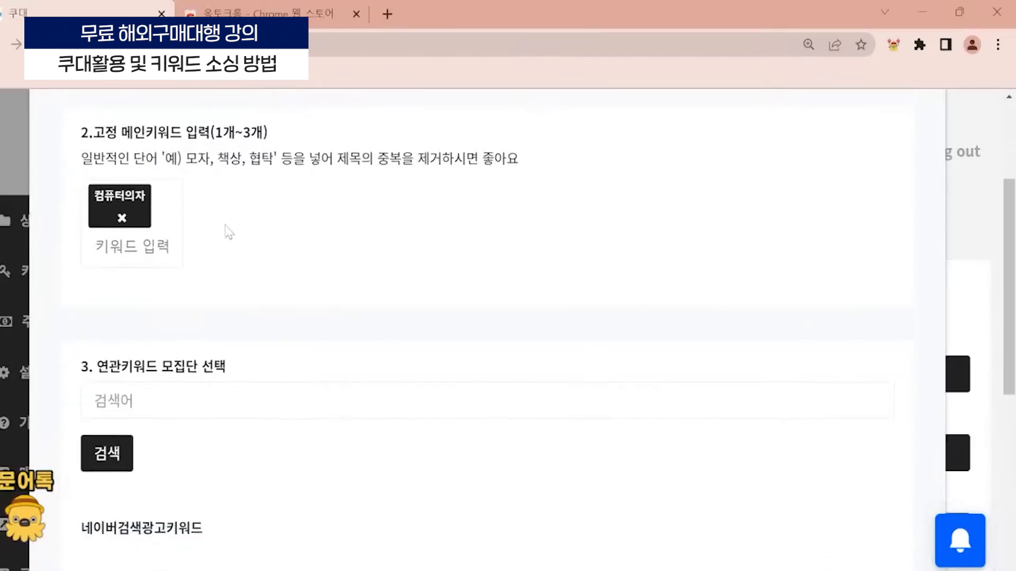
pyautogui.click(208, 386)
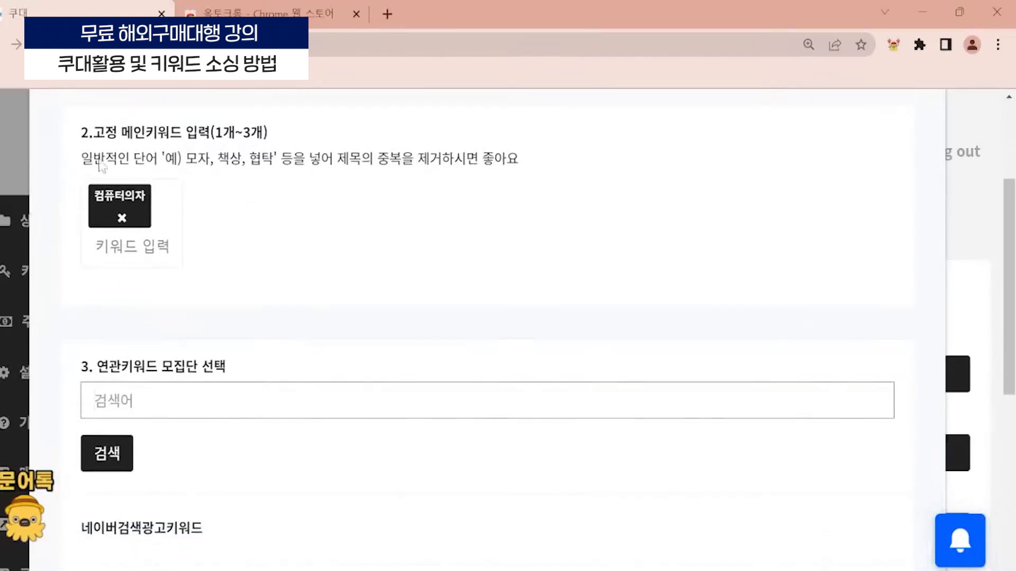
pyautogui.scroll(-2, 102, 167)
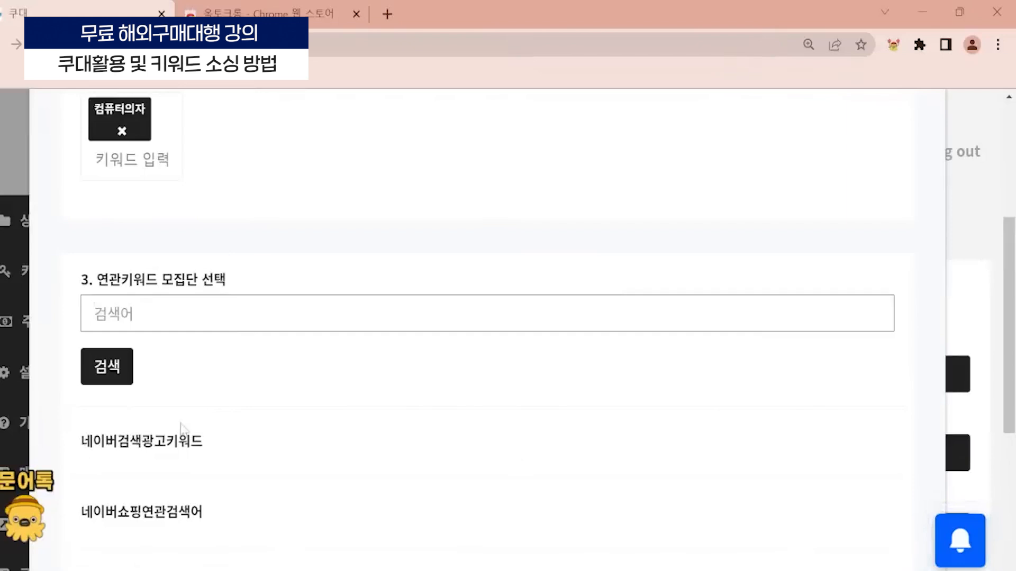
pyautogui.write('ㅋ')
pyautogui.press('BackSpace')
pyautogui.scroll(3, 486, 318)
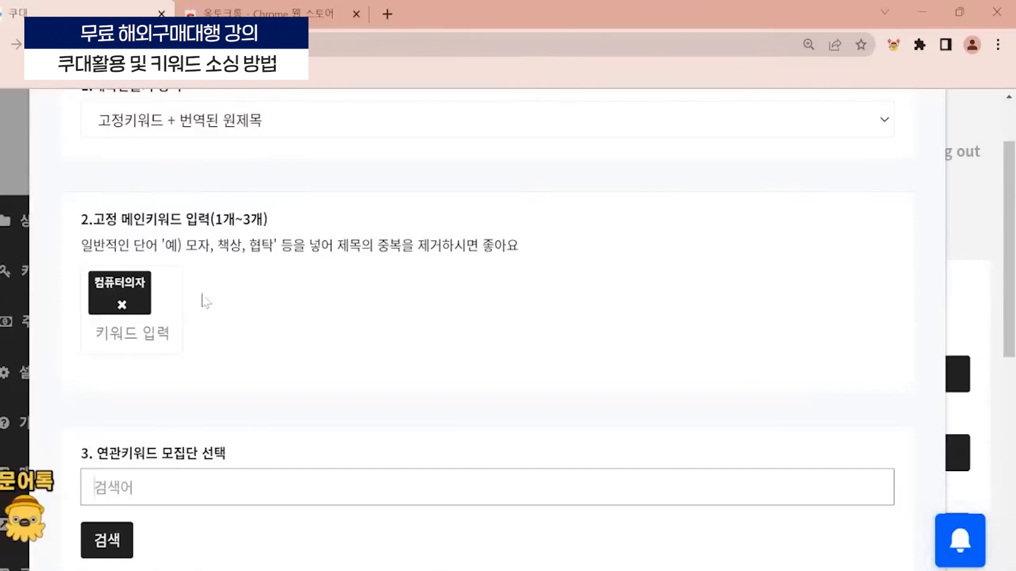
pyautogui.click(355, 298)
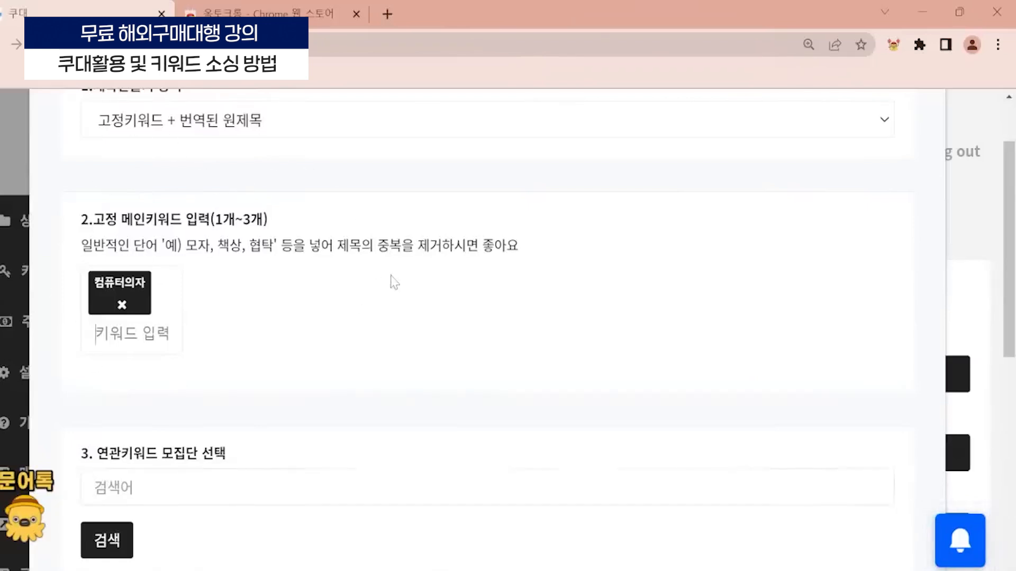
# - Apply the title settings and close their dialog
pyautogui.scroll(2, 487, 318)
pyautogui.scroll(-10, 703, 216)
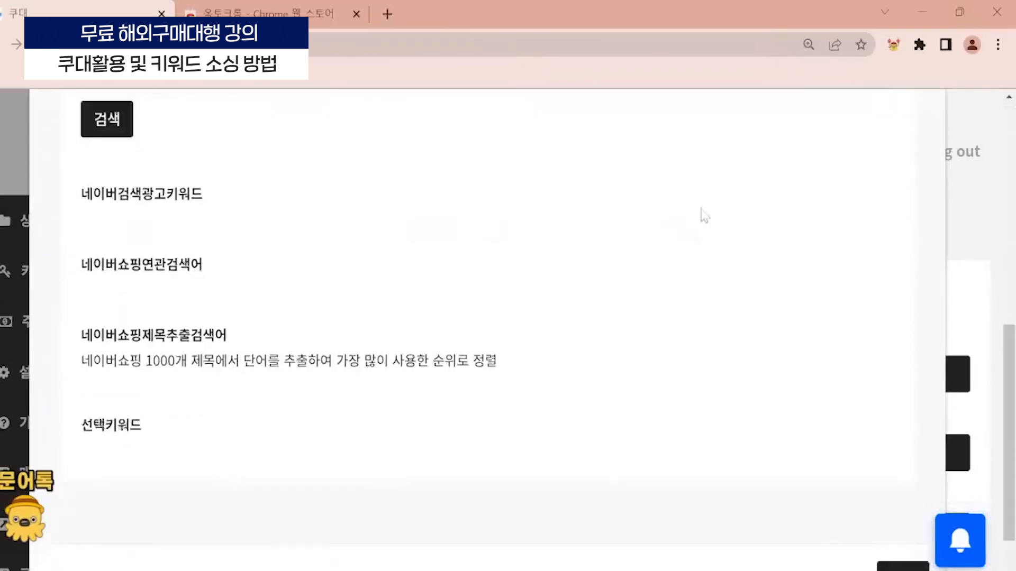
pyautogui.click(903, 516)
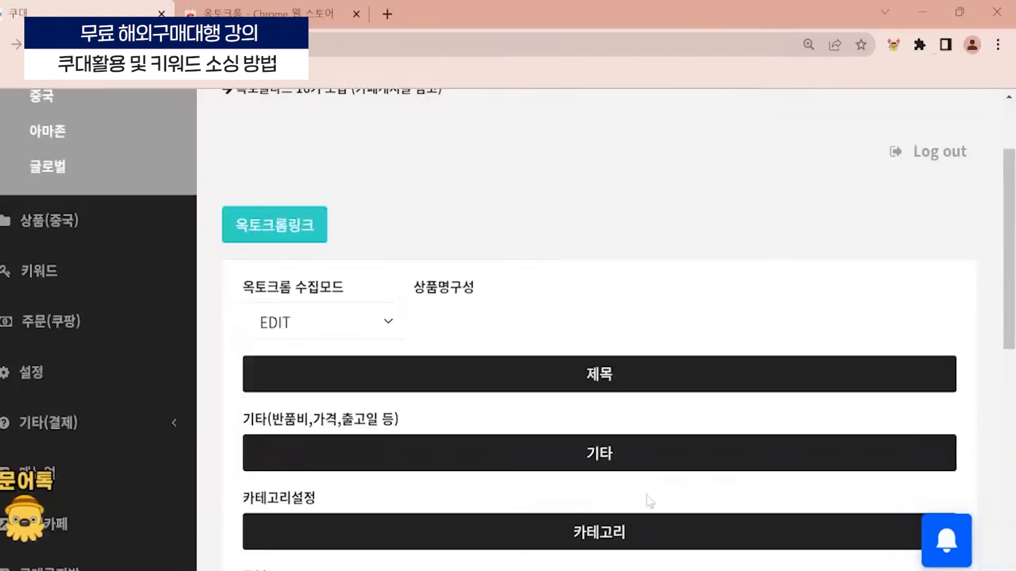
# - Open the 기타(반품비,가격,출고일 등) settings at a smaller page zoom and examine the 키워드 field
pyautogui.scroll(-3, 577, 236)
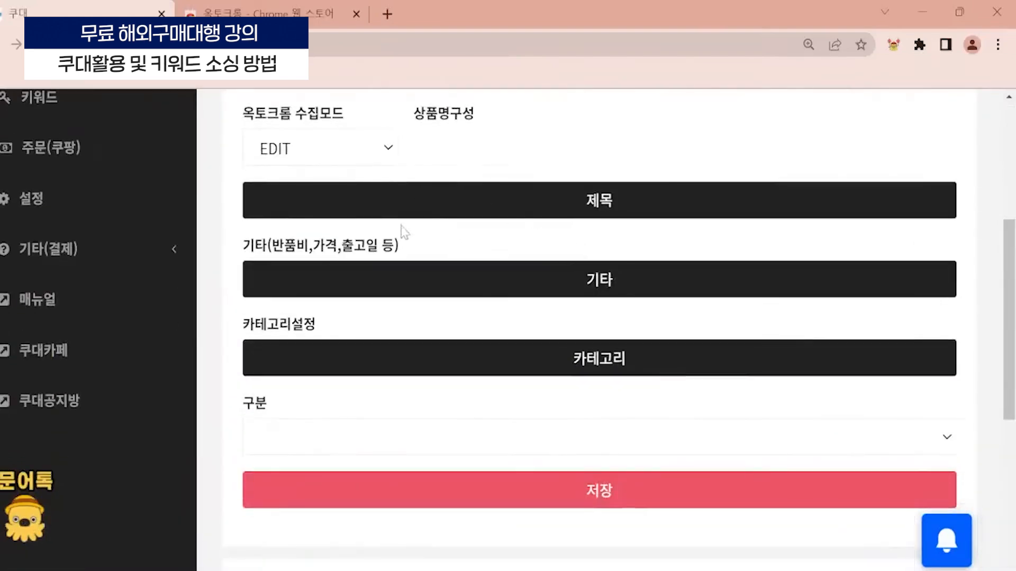
pyautogui.hotkey('ctrl', '-')
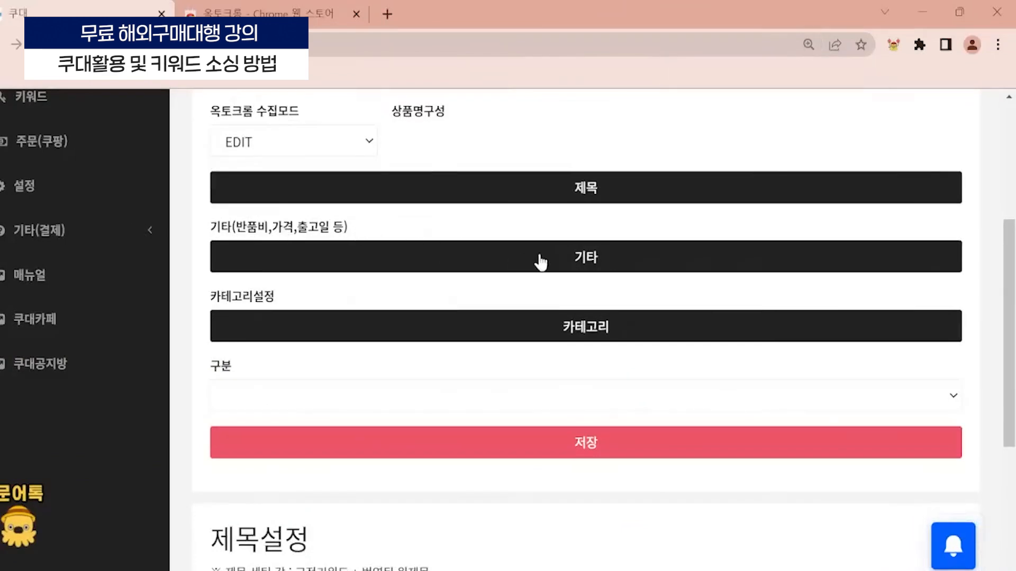
pyautogui.click(627, 272)
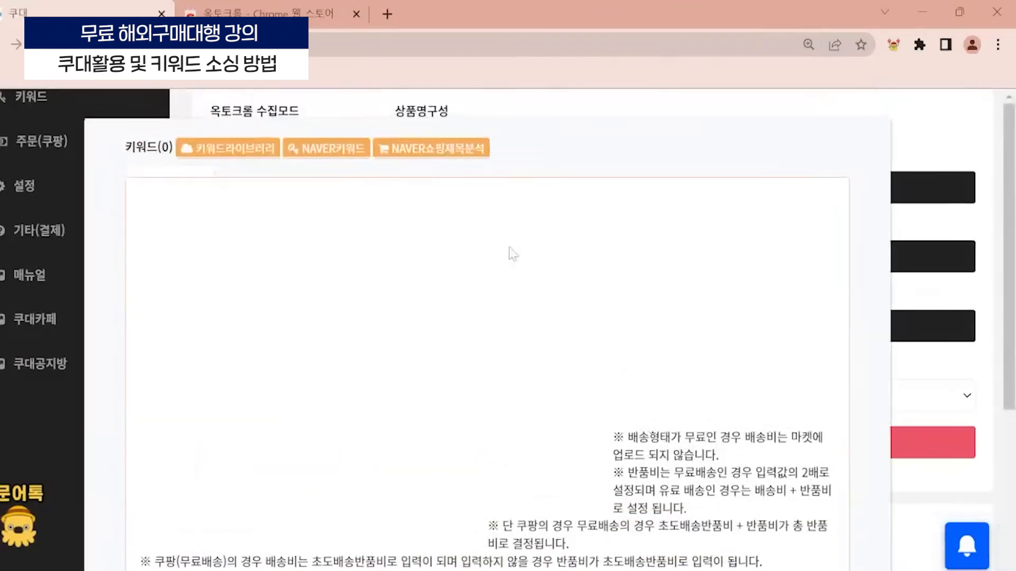
pyautogui.hotkey('ctrl', '-')
pyautogui.hotkey('ctrl', '-')
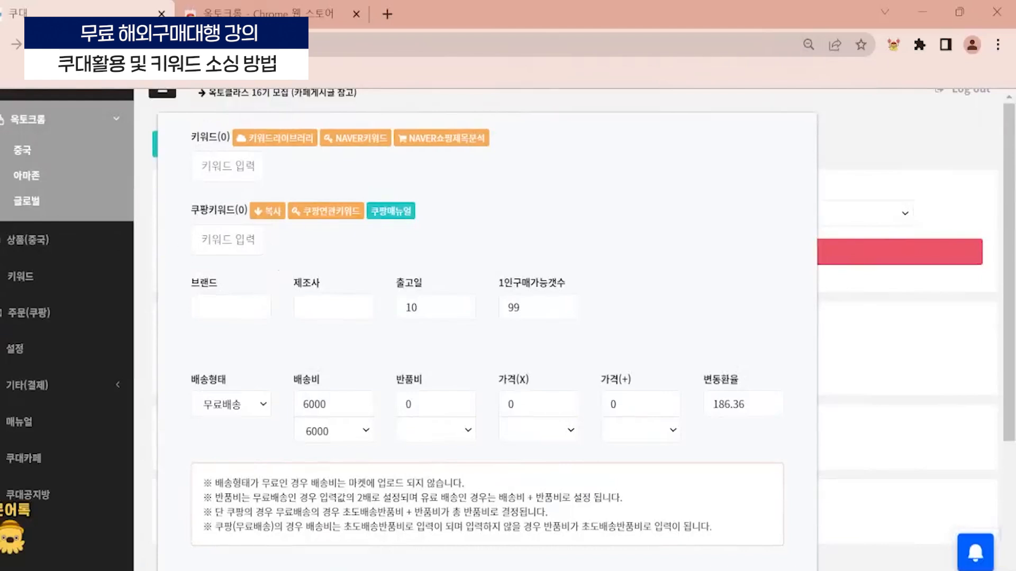
pyautogui.moveTo(217, 136); pyautogui.dragTo(193, 135)
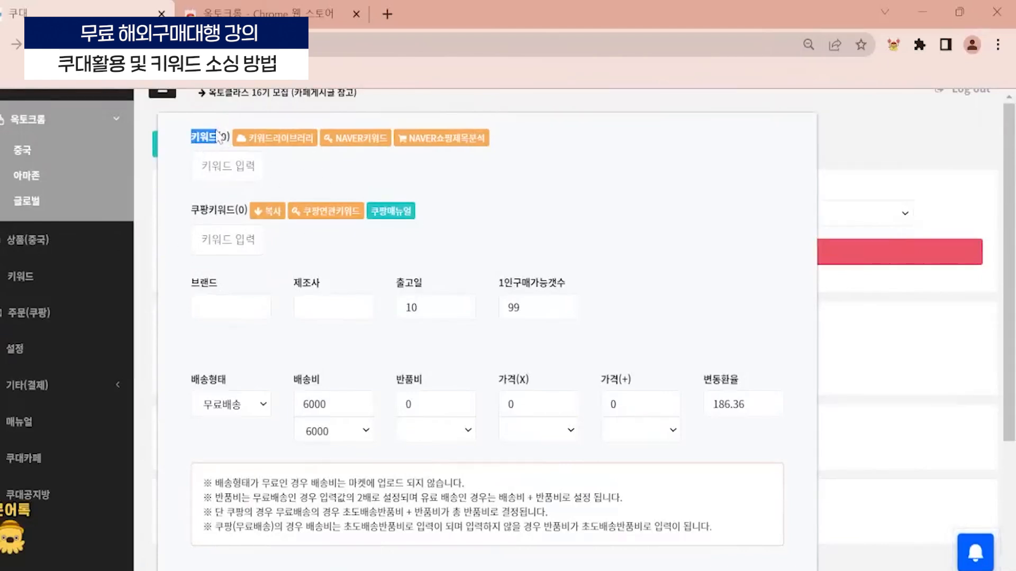
pyautogui.click(210, 142)
# - Switch to the other Chrome window, open Naver in a new tab and search for 컴퓨터의자
pyautogui.moveTo(484, 570)
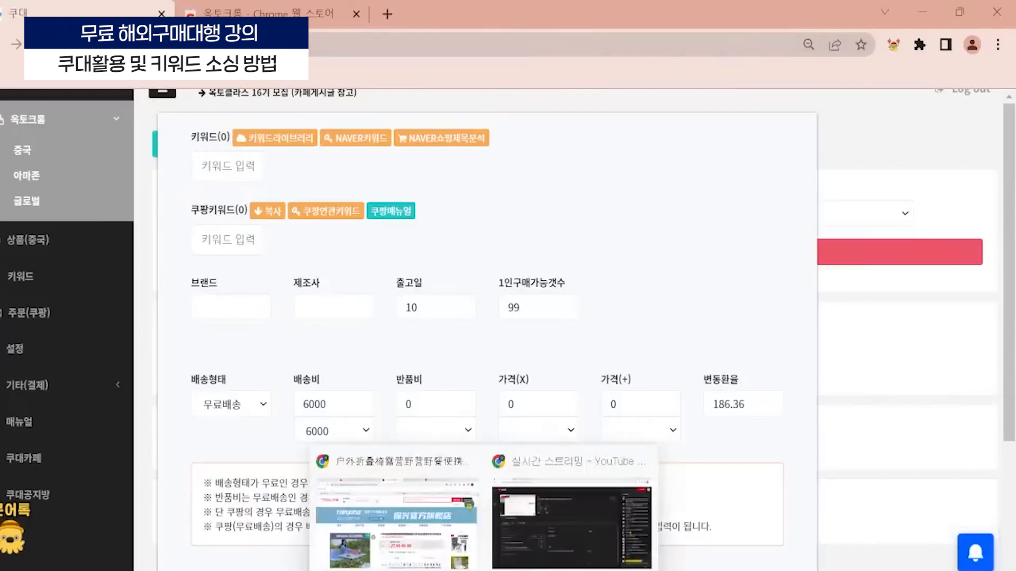
pyautogui.click(425, 528)
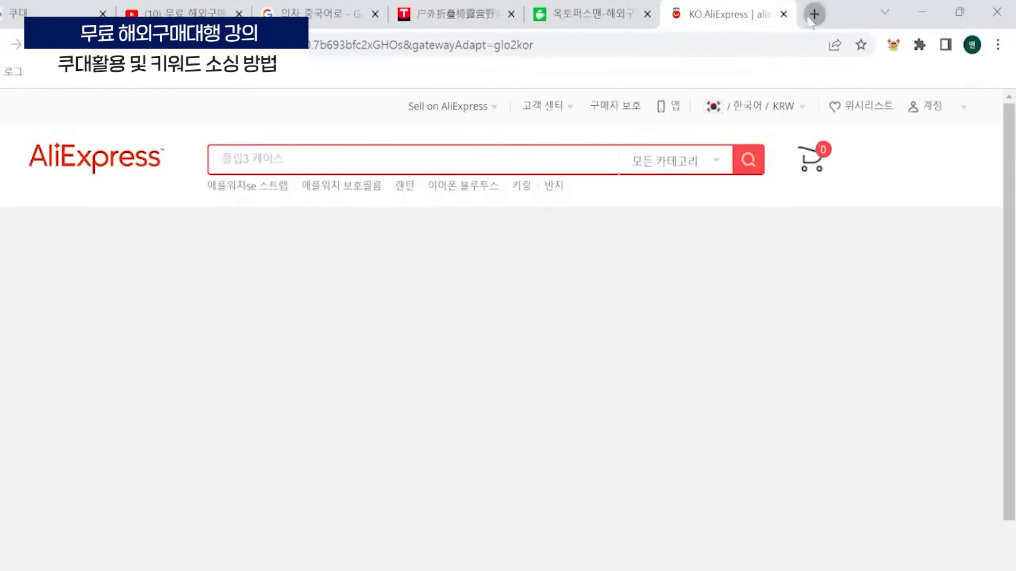
pyautogui.click(814, 14)
pyautogui.write('NAV')
pyautogui.press('Return')
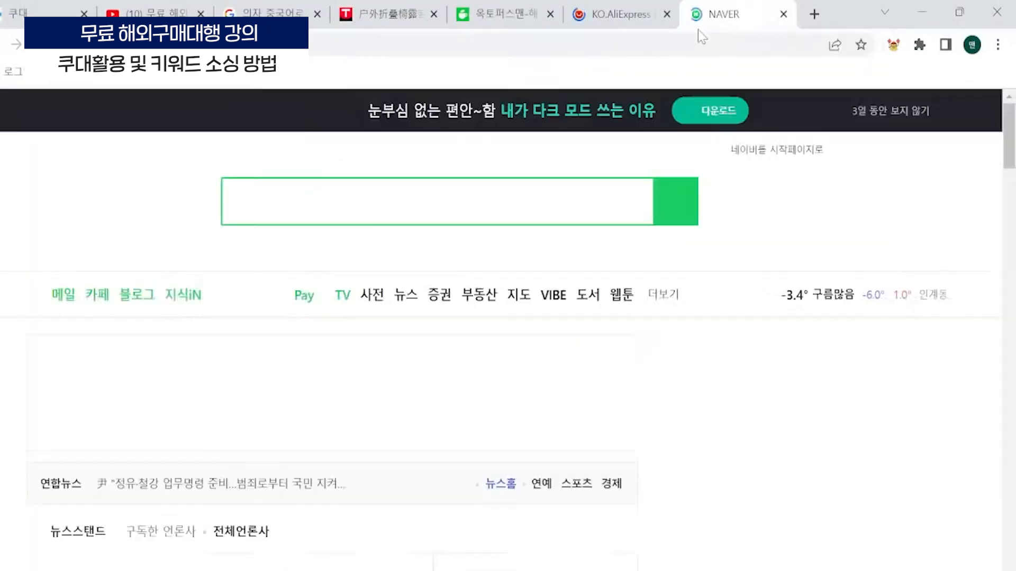
pyautogui.write('컴퓨터의자')
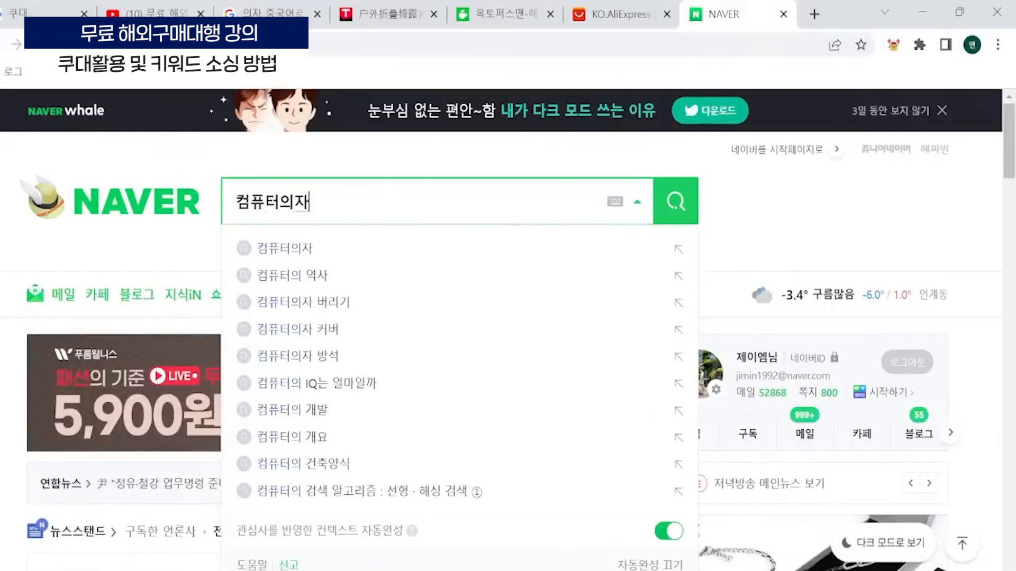
pyautogui.press('Return')
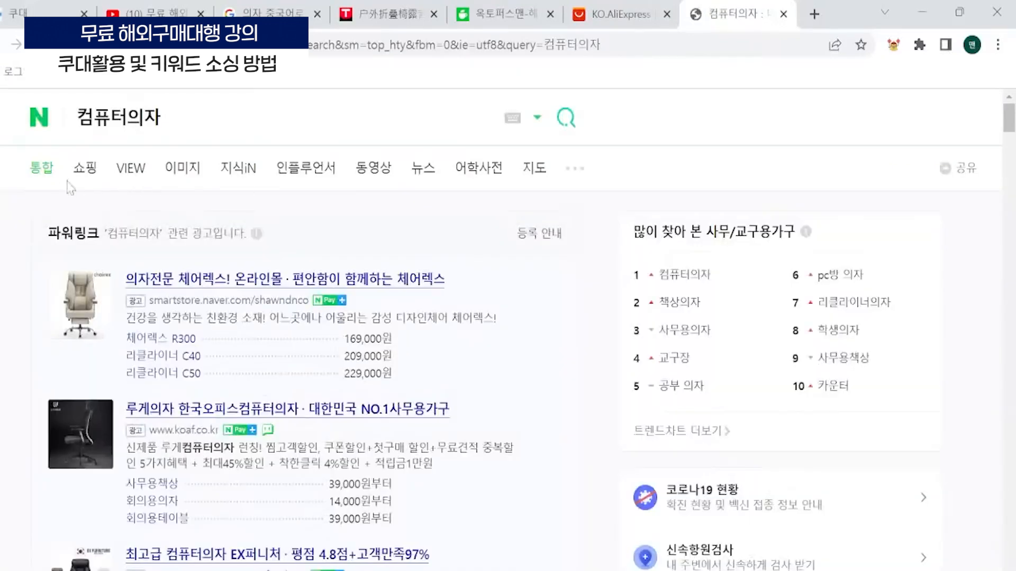
# - View the shopping results for 컴퓨터의자 and open the 퍼스퍼 내추럴 바른 자세교정 메쉬 chair's product page
pyautogui.click(86, 171)
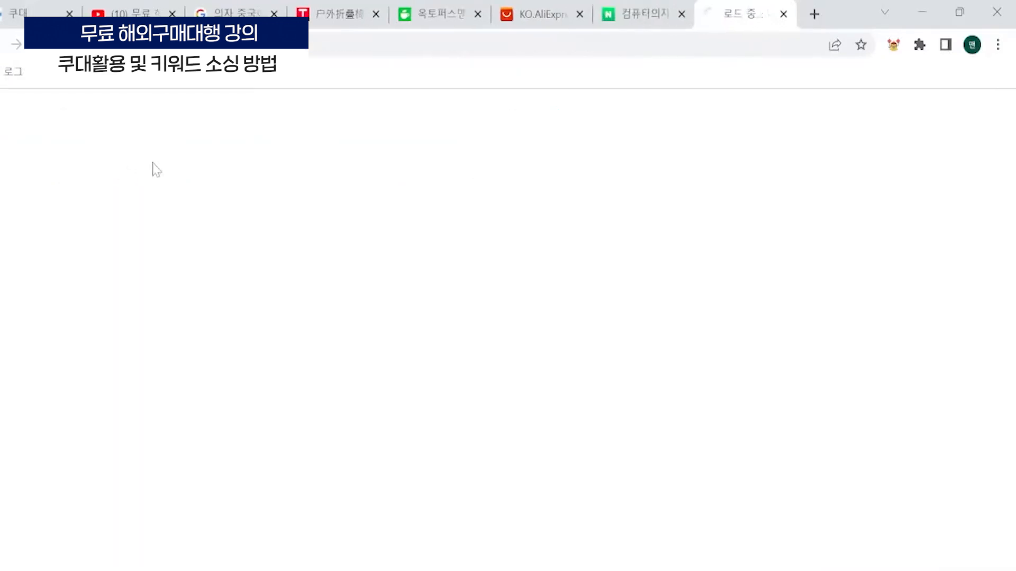
pyautogui.scroll(-9, 390, 367)
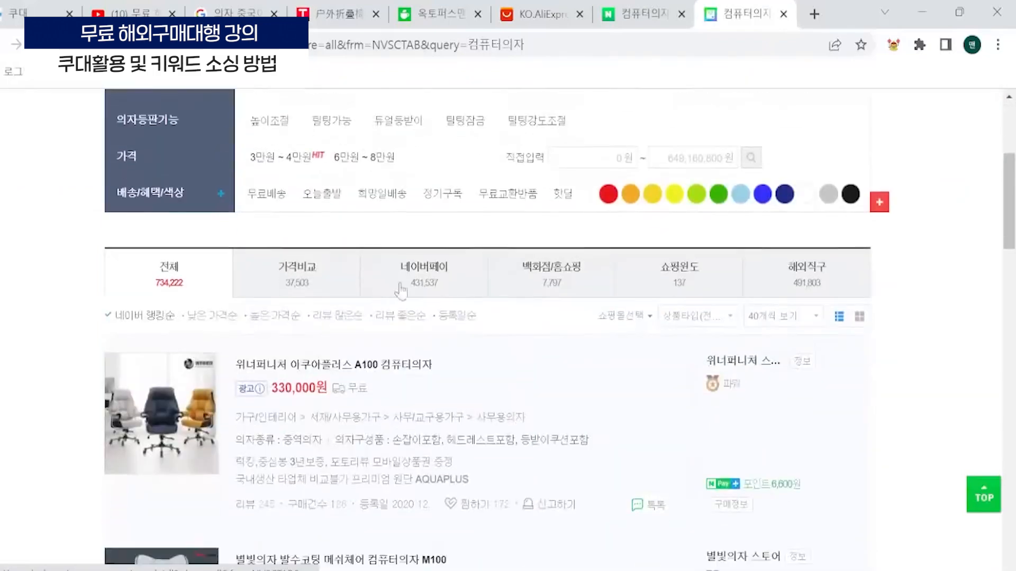
pyautogui.scroll(-6, 390, 367)
pyautogui.scroll(1, 447, 392)
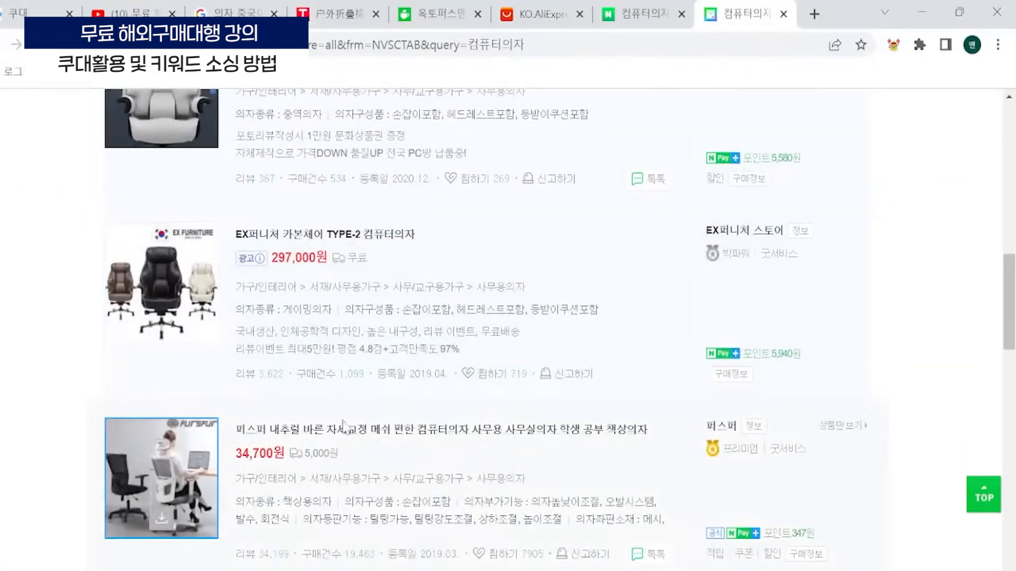
pyautogui.click(376, 432)
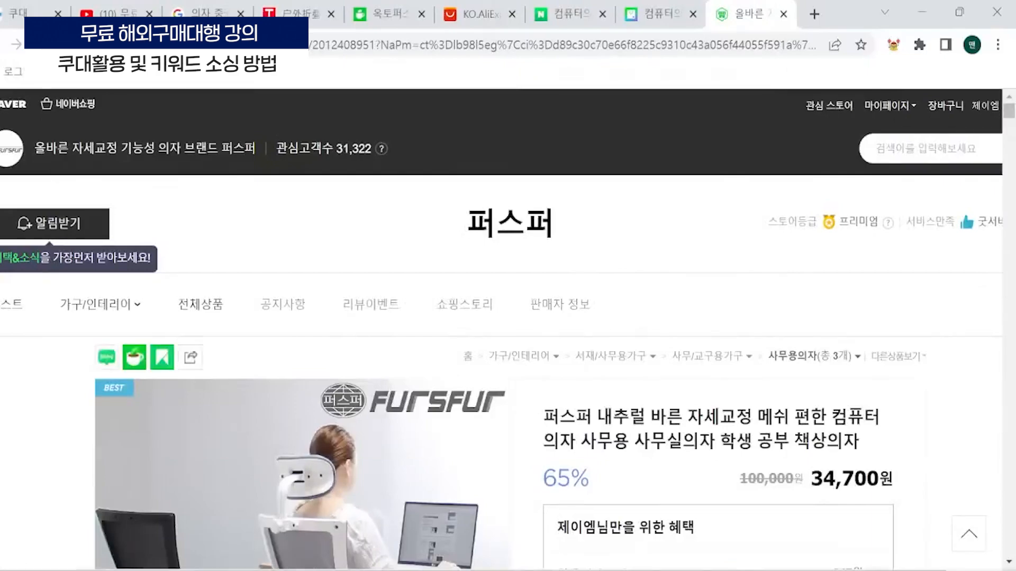
# - Find the 관련 태그 section far down the 퍼스퍼 product page and enlarge the page to examine its tags
pyautogui.moveTo(1012, 117); pyautogui.dragTo(1008, 498)
pyautogui.scroll(5, 299, 408)
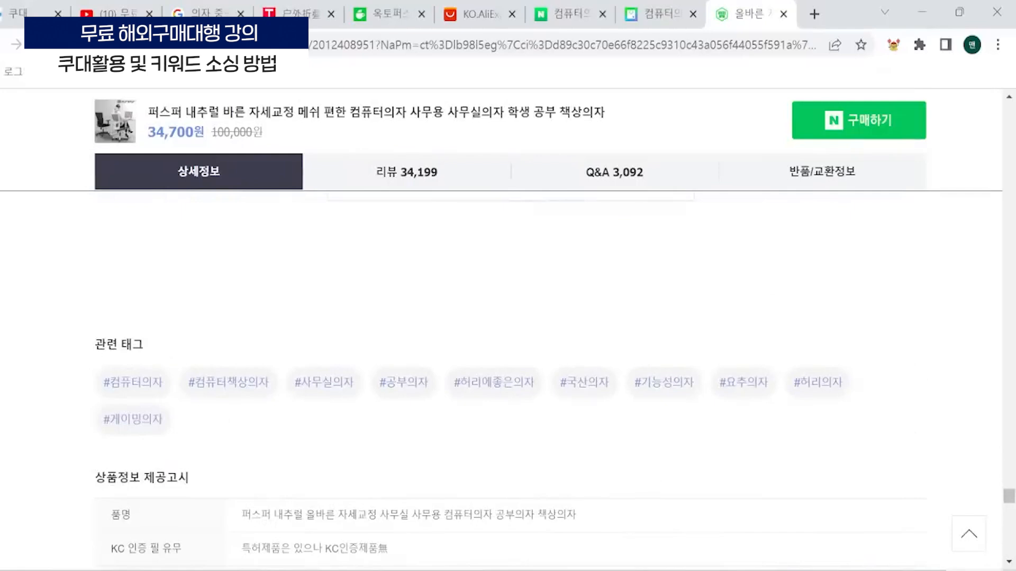
pyautogui.hotkey('ctrl', '+')
pyautogui.scroll(-2, 390, 352)
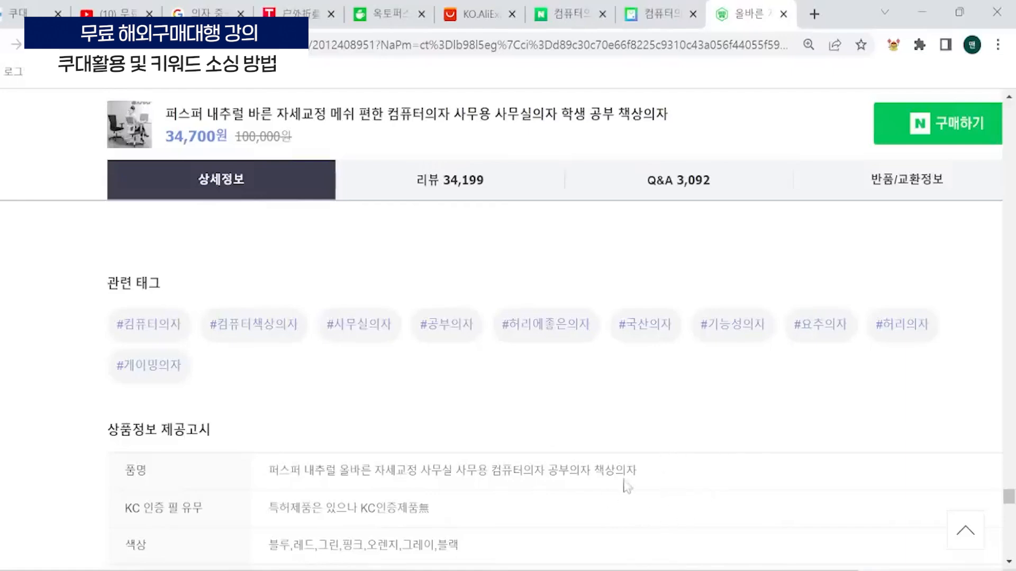
pyautogui.moveTo(663, 570)
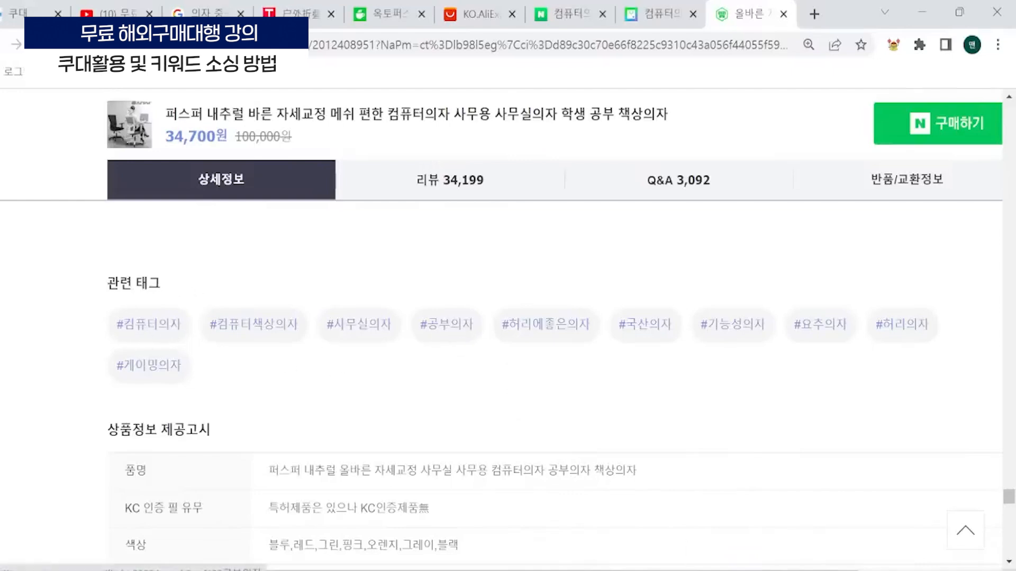
# - Switch back to the Coudae window and add 컴퓨터의자, 사무실의자 and 게이밍의자 as tags in the 키워드 field
pyautogui.click(640, 544)
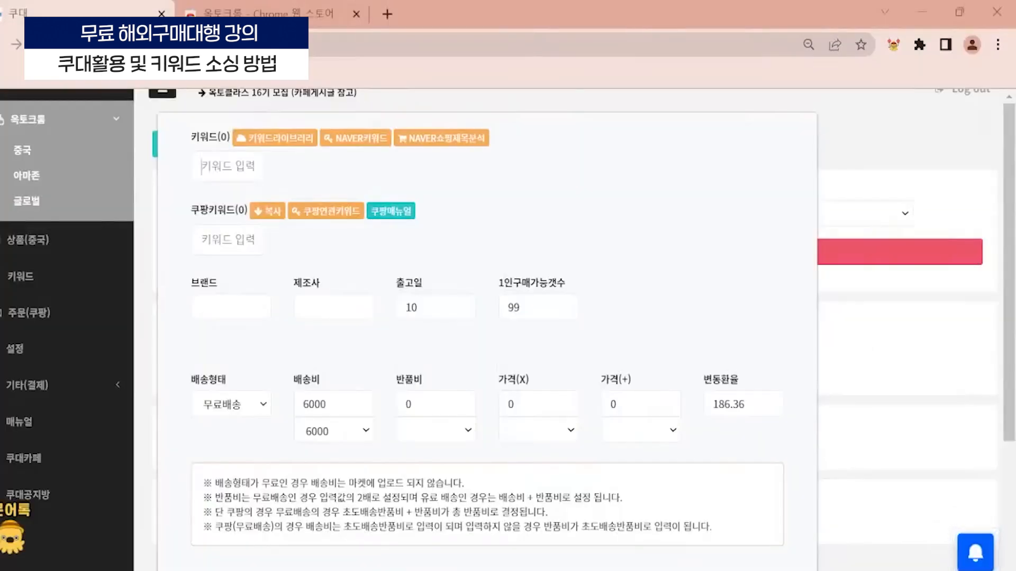
pyautogui.write('컴퓨터의자')
pyautogui.press('Return')
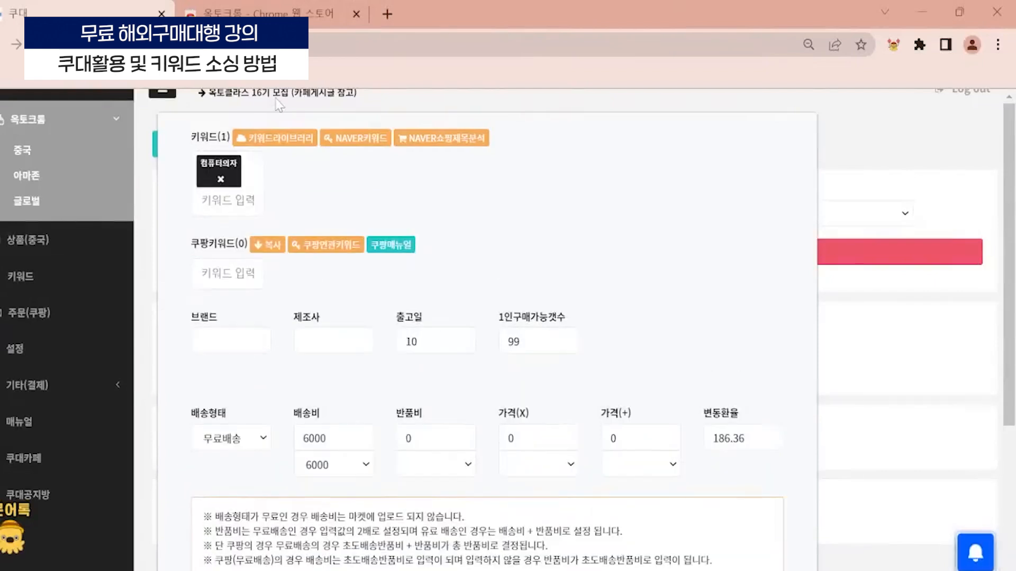
pyautogui.write('사무실의자')
pyautogui.press('Return')
pyautogui.write('이')
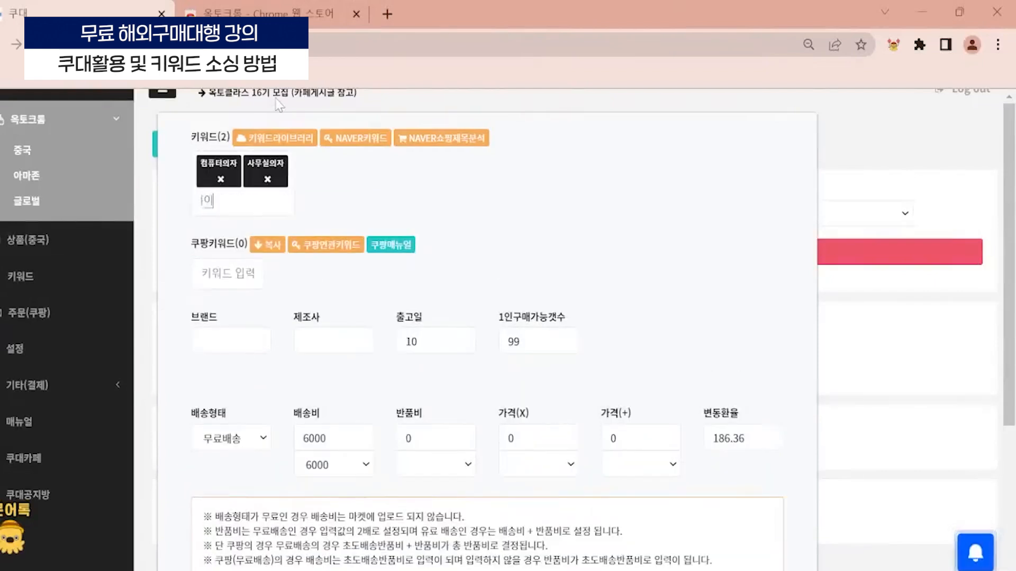
pyautogui.write('밍의자')
pyautogui.press('Return')
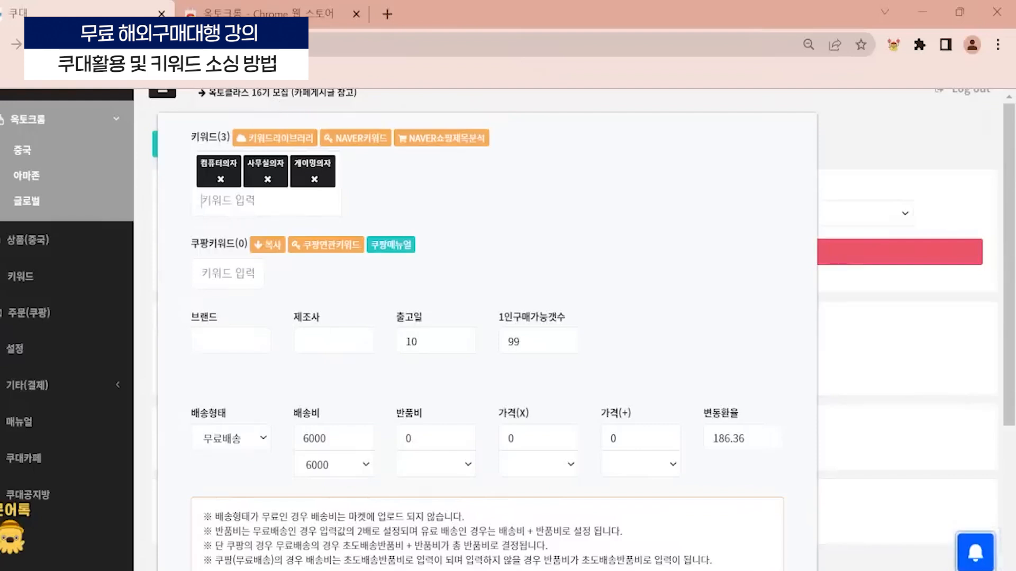
pyautogui.moveTo(192, 238); pyautogui.dragTo(249, 257)
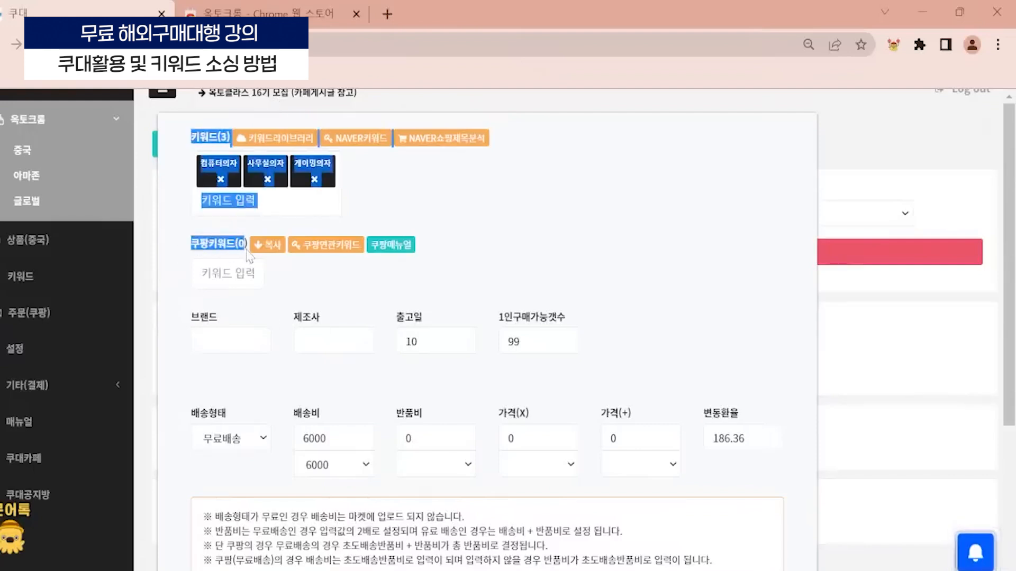
pyautogui.click(226, 253)
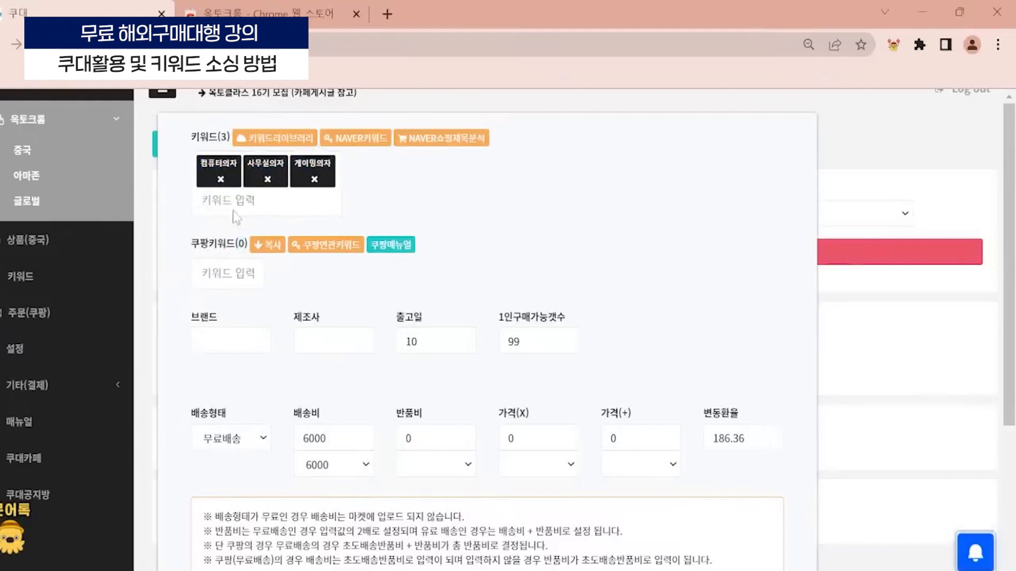
# - Open Coupang in a new browser tab and search for the suggested term 컴퓨터 의자
pyautogui.click(389, 14)
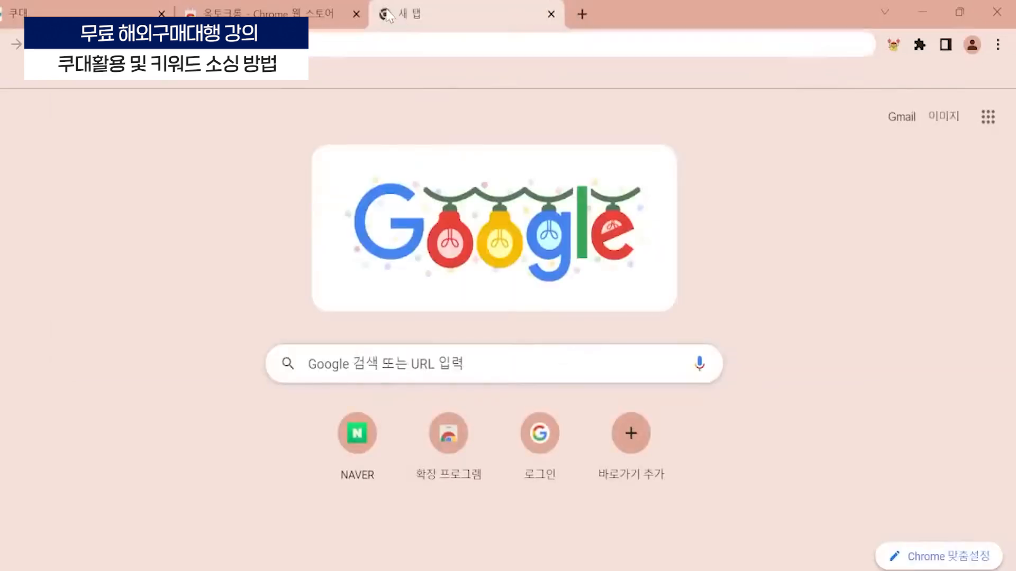
pyautogui.write('coup')
pyautogui.press('Return')
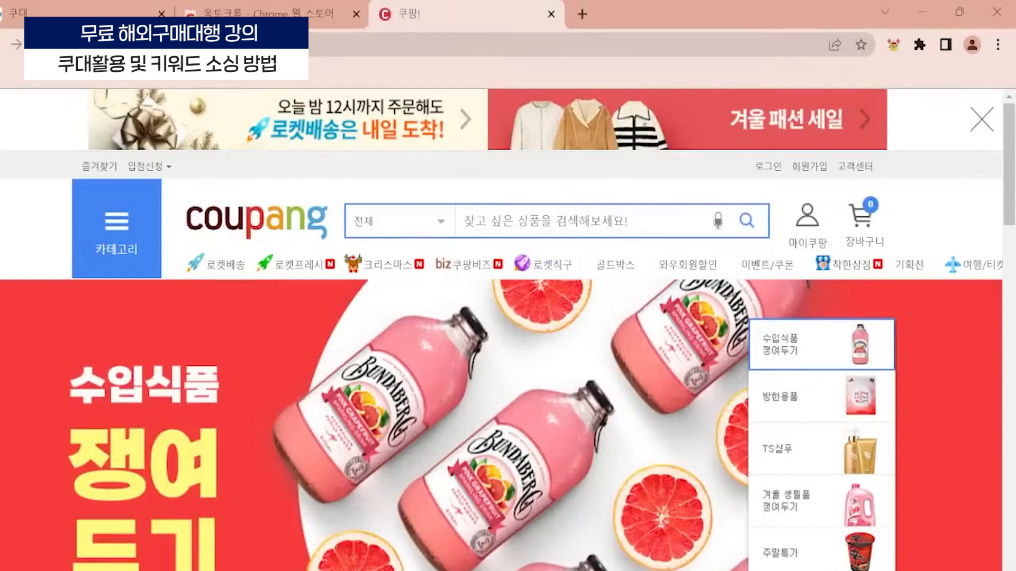
pyautogui.write('컴퓨터의자')
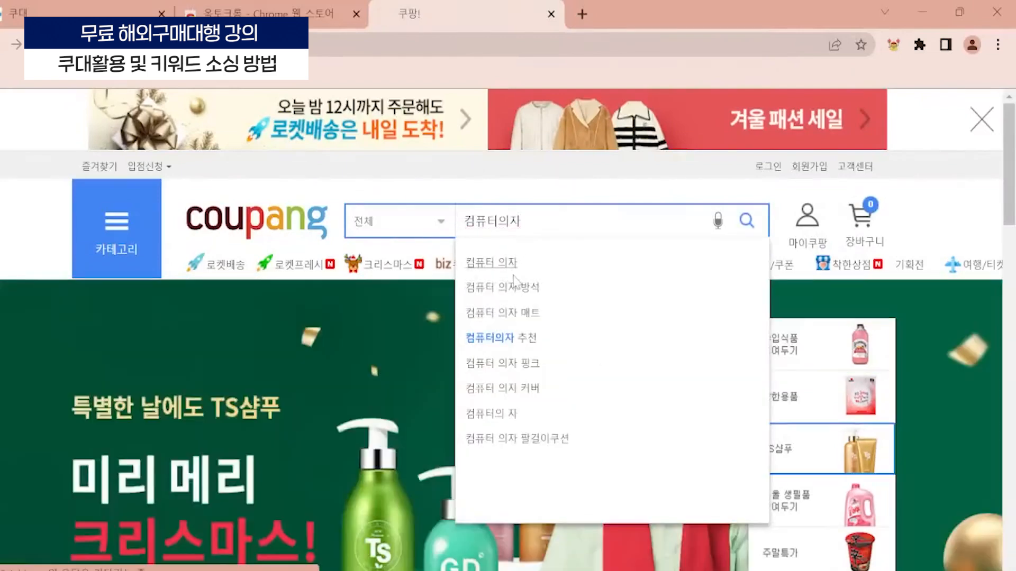
pyautogui.click(516, 259)
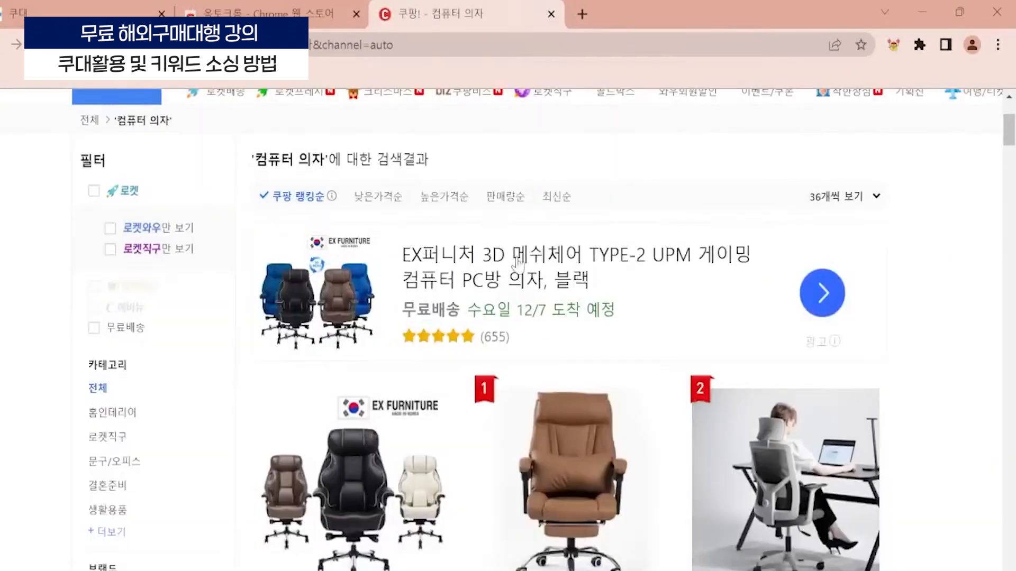
# - Check Coupang's search suggestions for 컴퓨터 의자, then search for 컴퓨터의자 without the space and look through the product results
pyautogui.scroll(2, 523, 238)
pyautogui.scroll(-10, 434, 254)
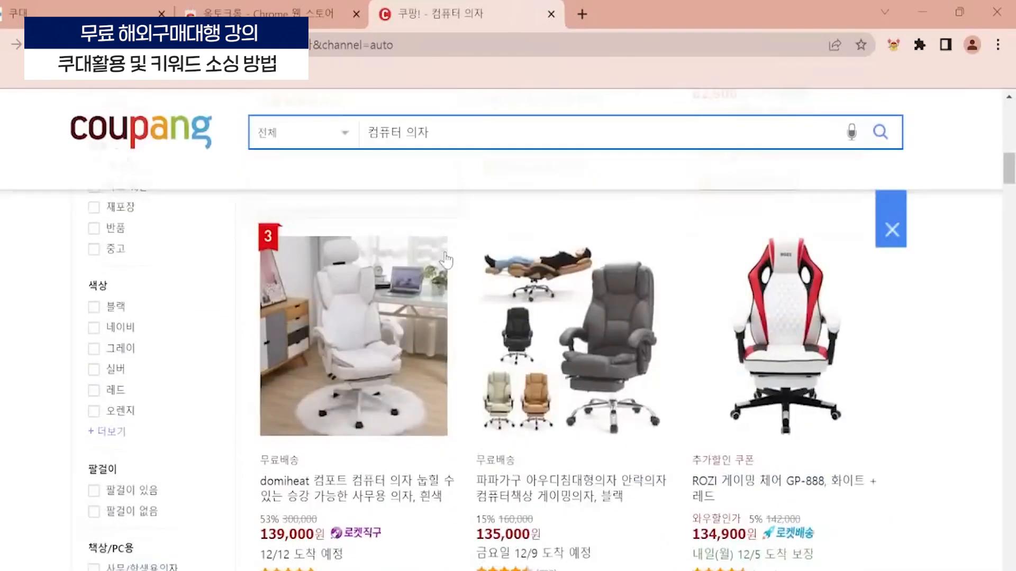
pyautogui.scroll(10, 446, 259)
pyautogui.click(635, 220)
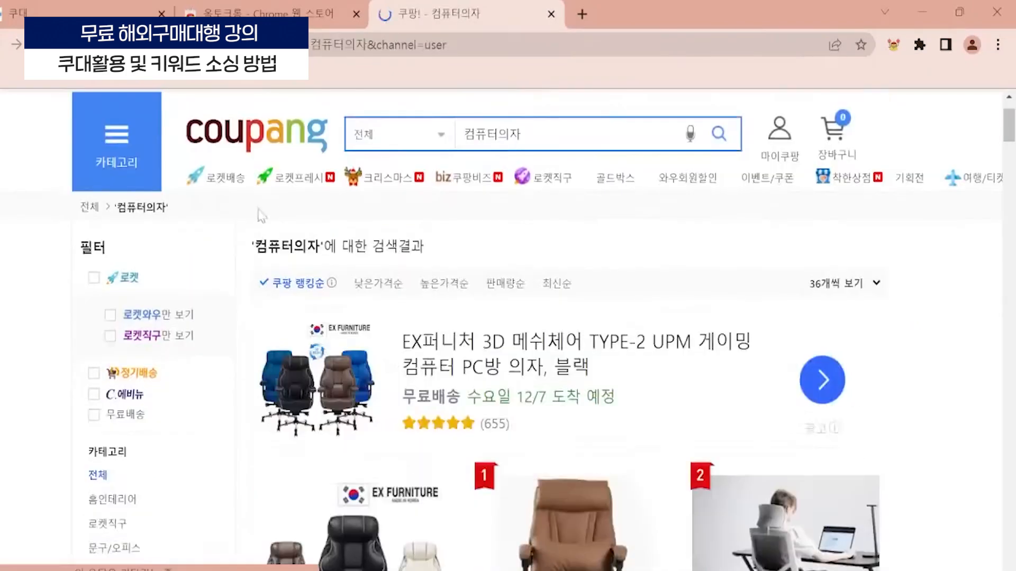
pyautogui.scroll(-5, 450, 274)
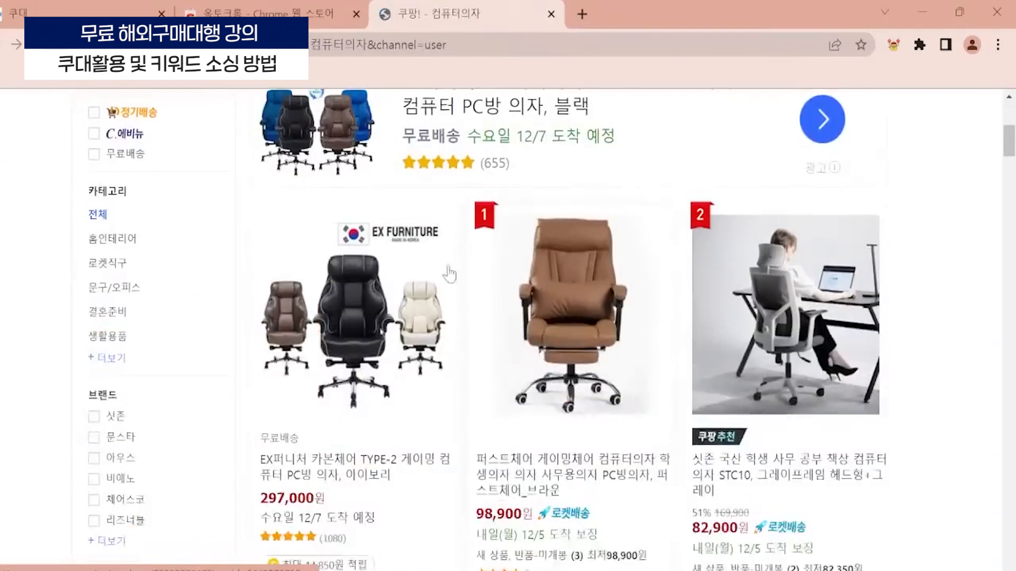
pyautogui.scroll(-15, 450, 274)
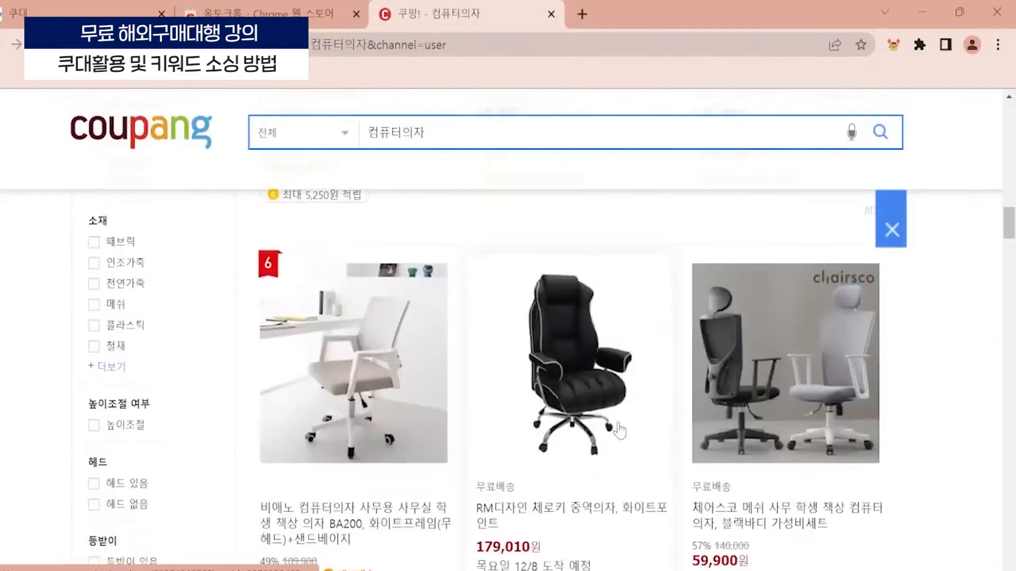
pyautogui.scroll(-3, 619, 432)
pyautogui.scroll(10, 552, 381)
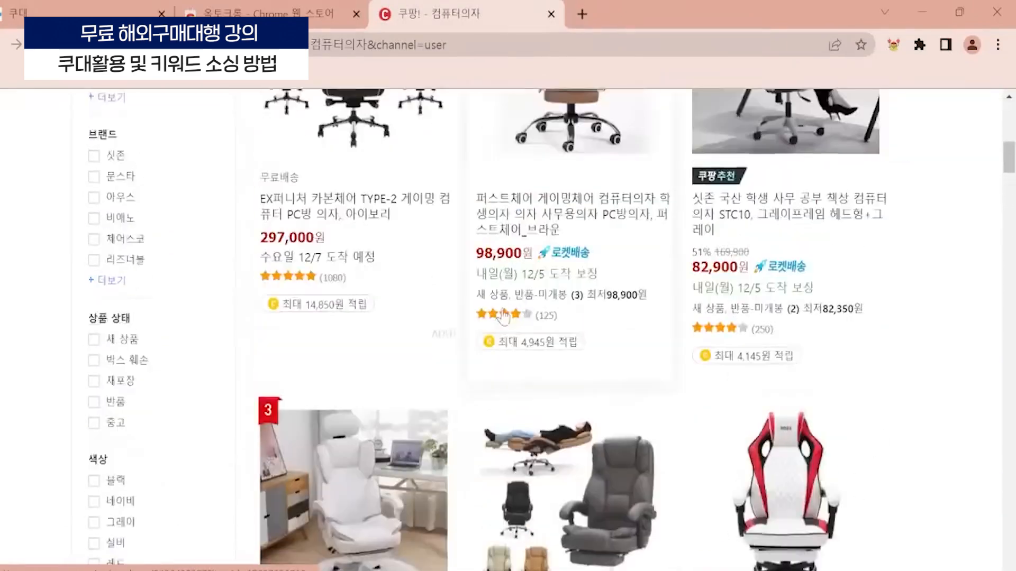
pyautogui.scroll(15, 502, 317)
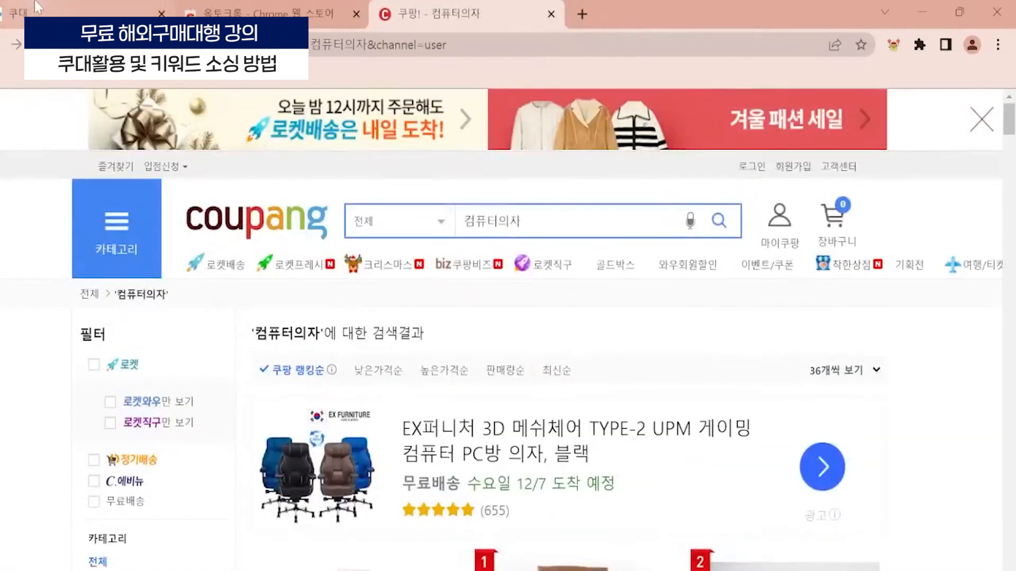
# - Return to Coudae, look up 컴퓨터의자 in 쿠팡연관키워드 and bring all its autocomplete terms into 쿠팡키워드
pyautogui.click(35, 2)
pyautogui.click(351, 247)
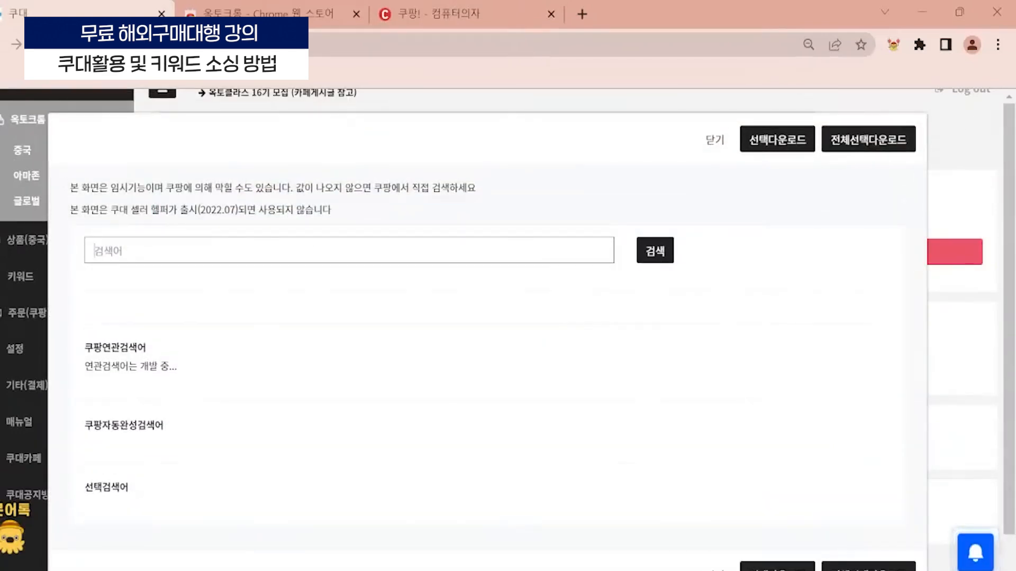
pyautogui.write('컴ㅍ')
pyautogui.write('퓨터의자')
pyautogui.click(656, 252)
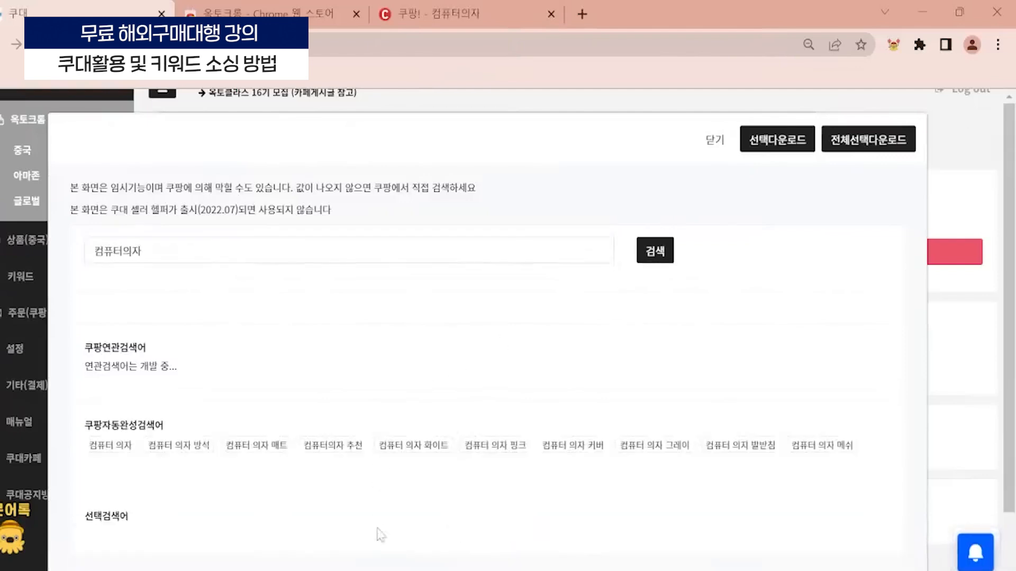
pyautogui.scroll(-1, 407, 392)
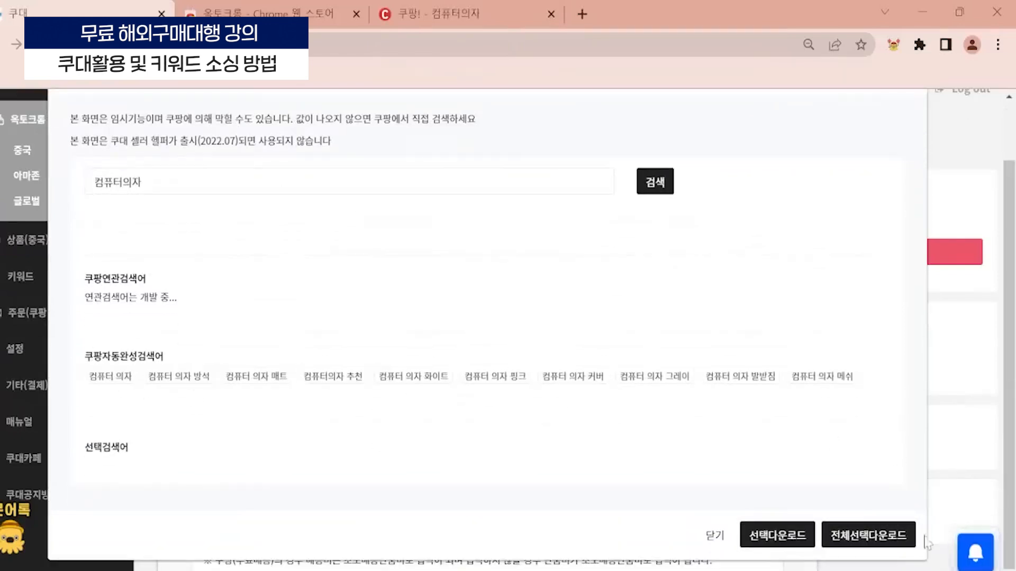
pyautogui.click(878, 535)
# - Keep the 배송형태 at 무료배송 and set the 배송비 to 15000
pyautogui.scroll(-1, 591, 405)
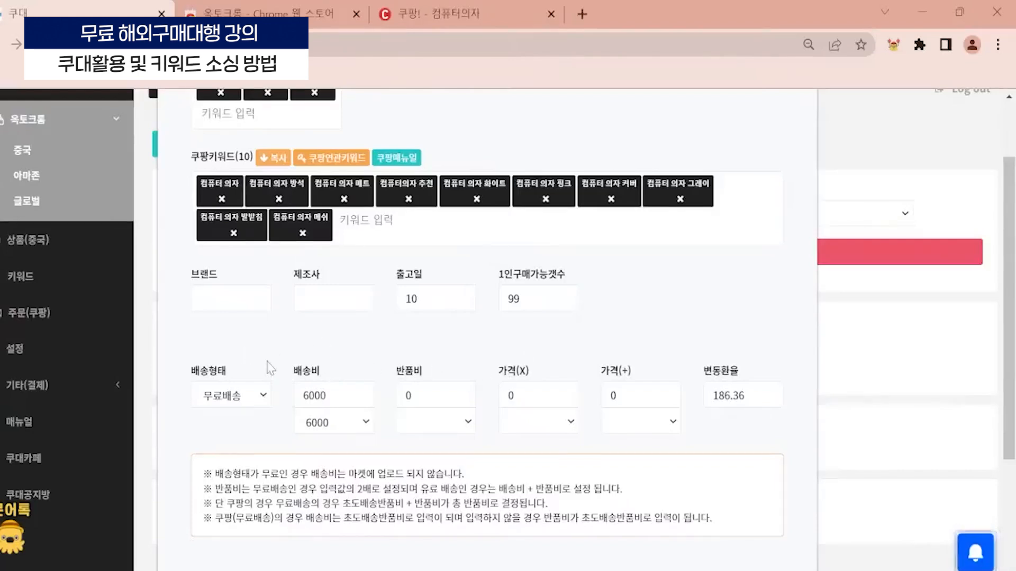
pyautogui.scroll(-2, 270, 392)
pyautogui.scroll(1, 259, 386)
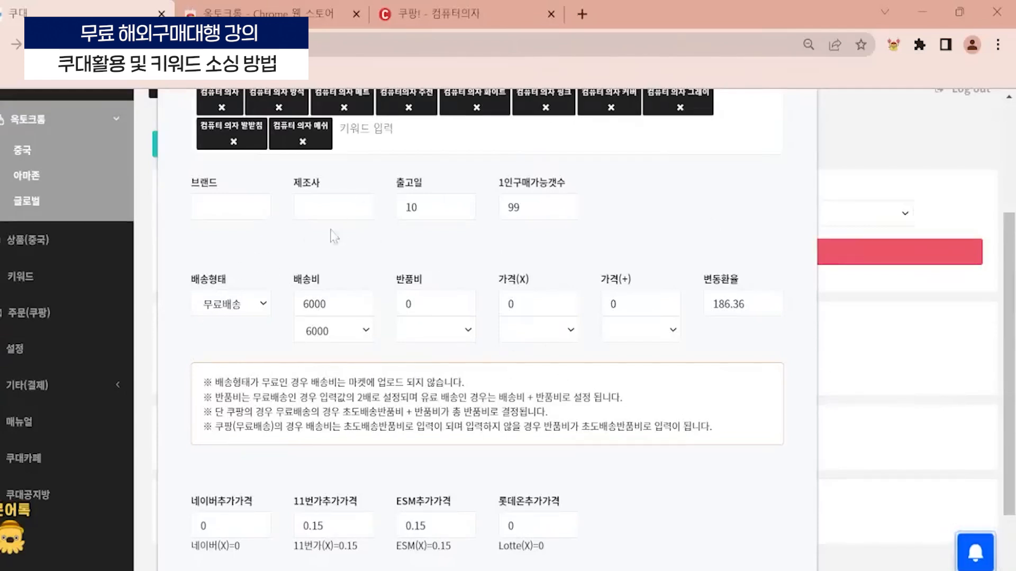
pyautogui.click(255, 304)
pyautogui.click(234, 324)
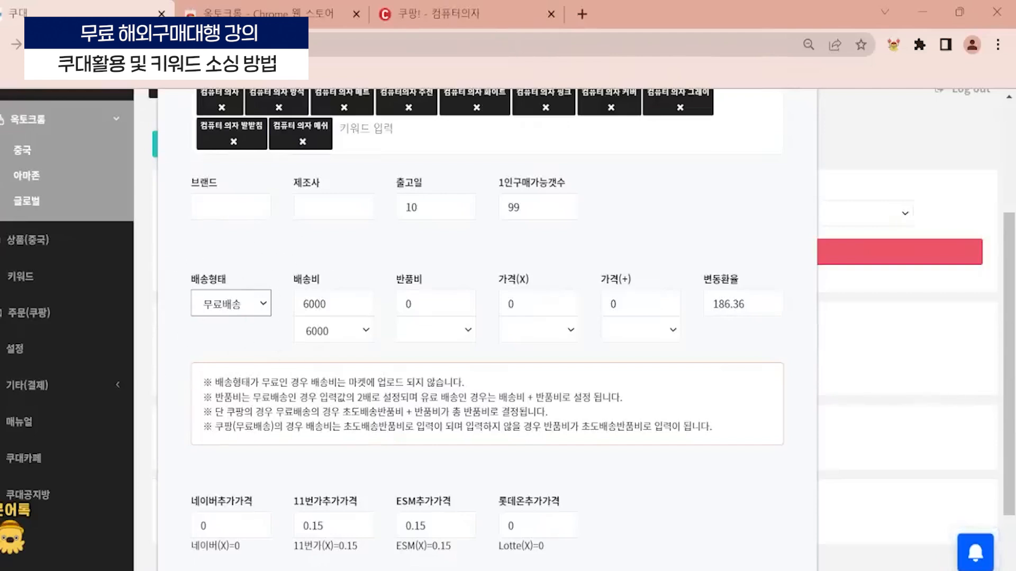
pyautogui.moveTo(325, 304); pyautogui.dragTo(289, 359)
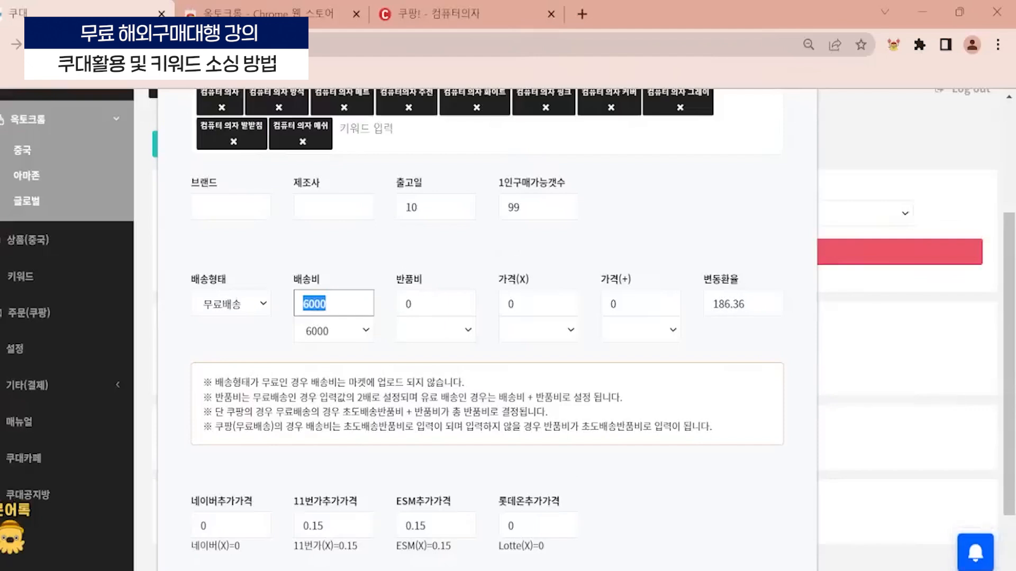
pyautogui.write('15000')
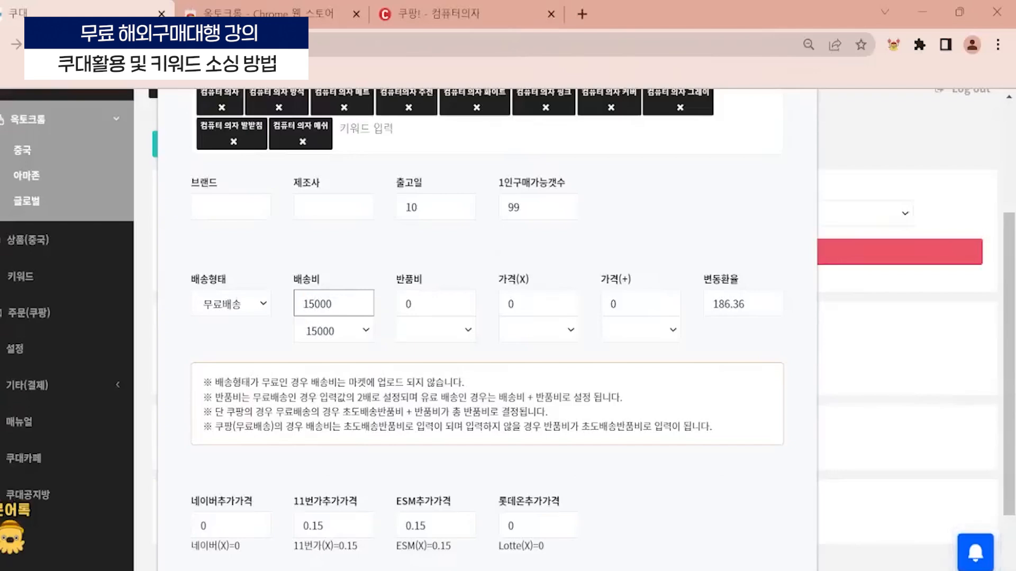
pyautogui.click(430, 345)
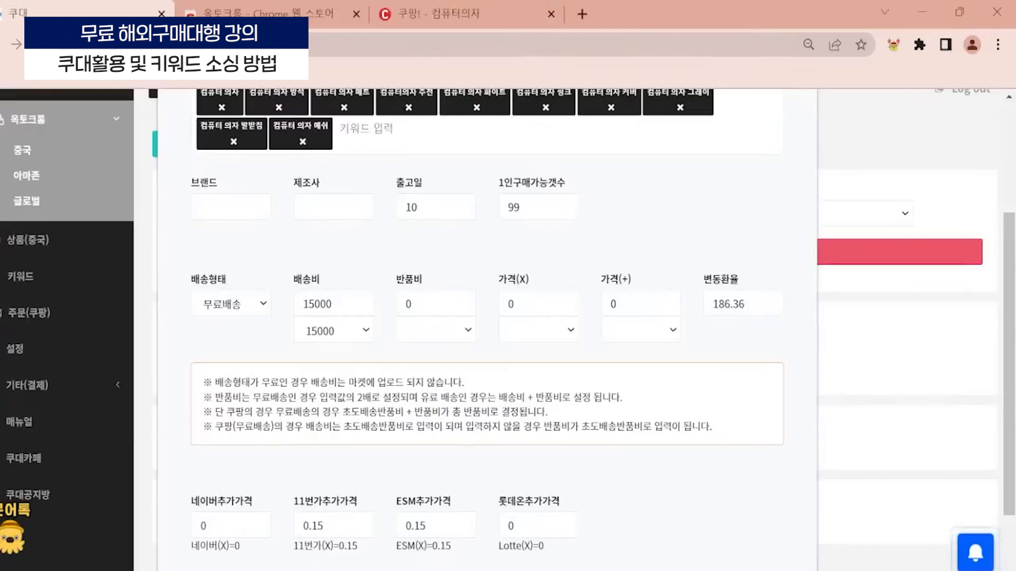
# - Set the 반품비 to 20000
pyautogui.doubleClick(410, 303)
pyautogui.write('2000')
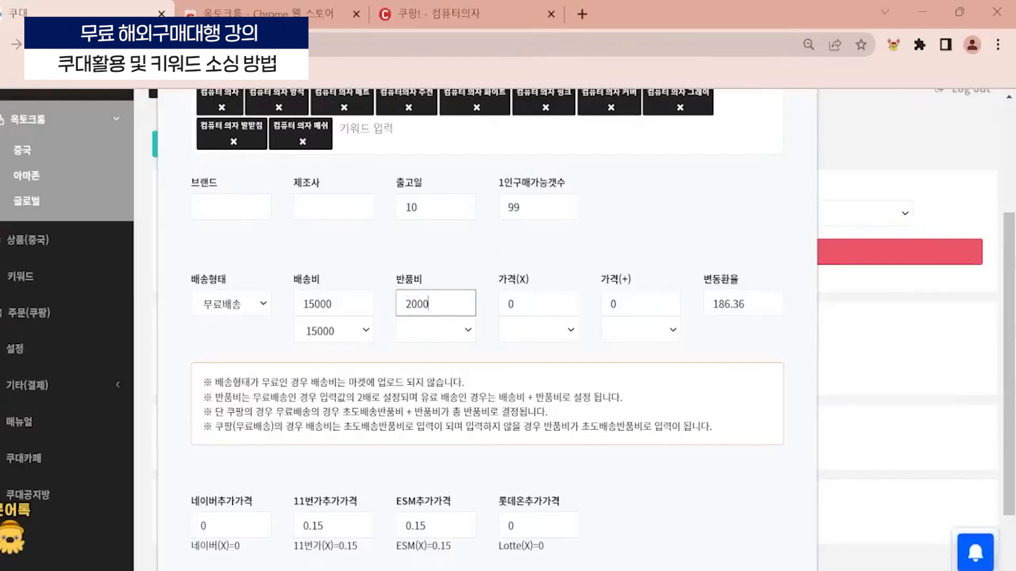
pyautogui.write('0')
pyautogui.click(566, 267)
pyautogui.scroll(-2, 531, 346)
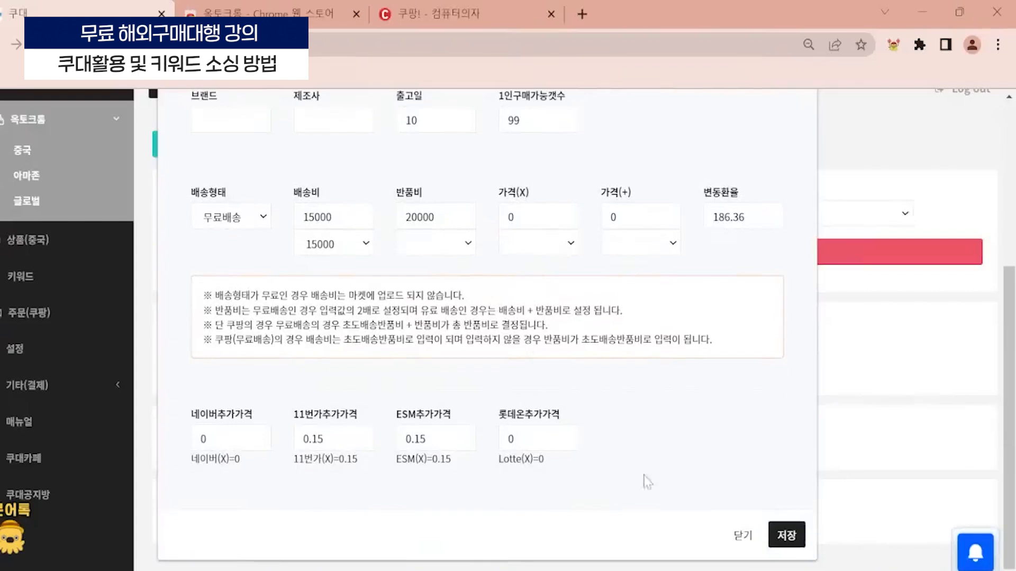
# - Switch to Notepad, clear the note and write "원가 : 100위안 / 환율 200원"
pyautogui.click(591, 569)
pyautogui.hotkey('ctrl', 'a')
pyautogui.press('BackSpace')
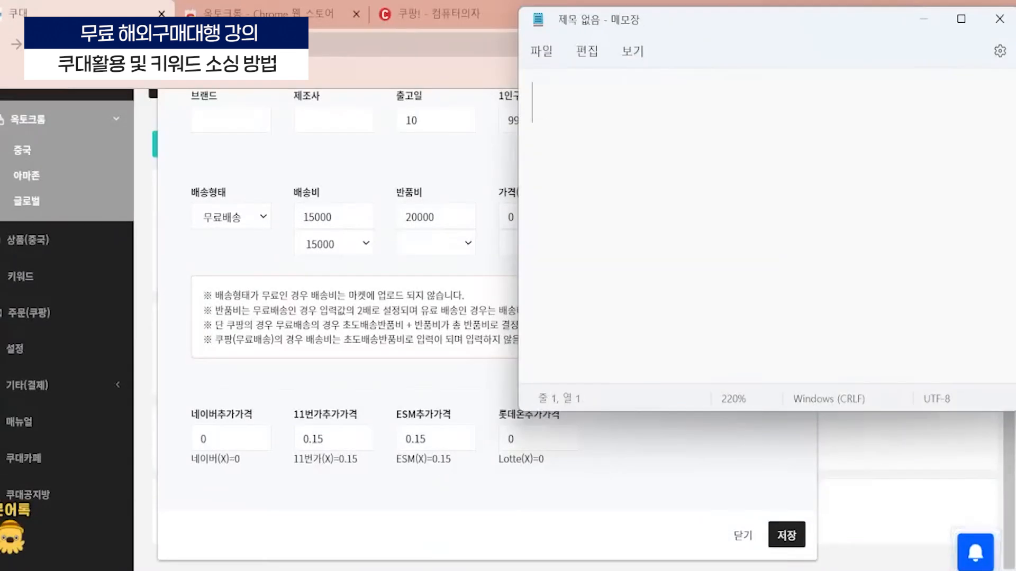
pyautogui.write('원가 : 100')
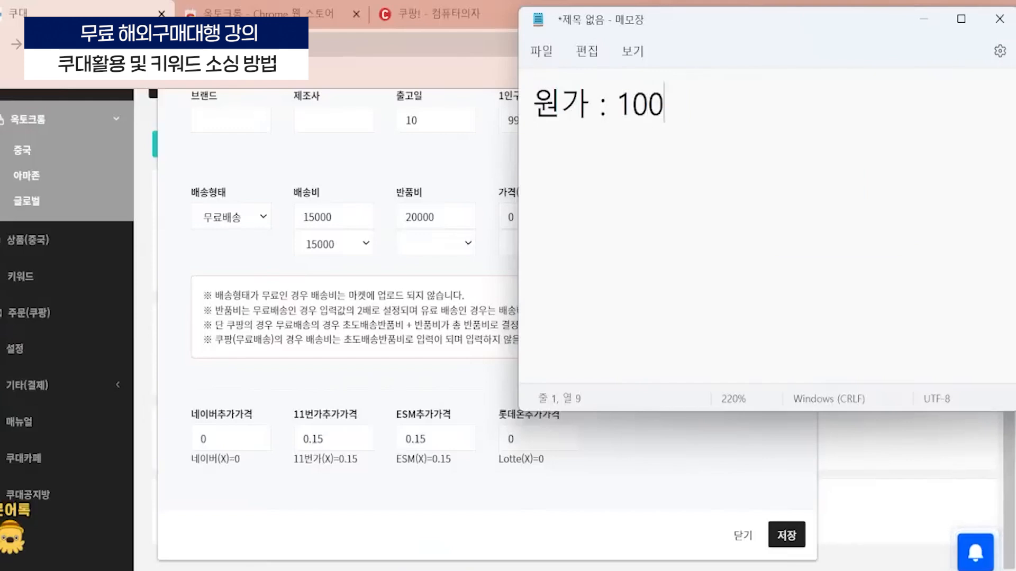
pyautogui.write('웡안 ')
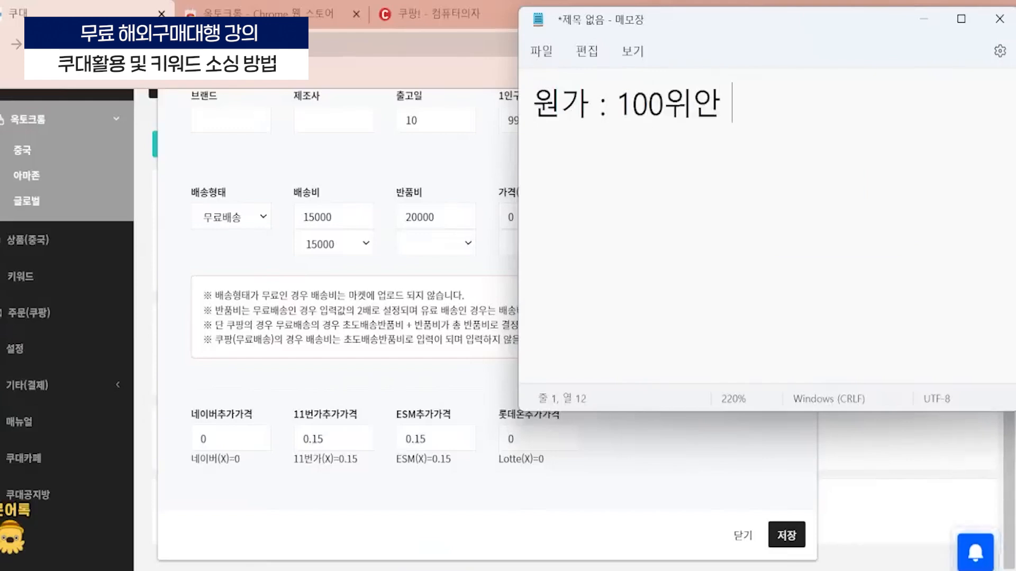
pyautogui.write('(')
pyautogui.press('BackSpace')
pyautogui.write('/ 화')
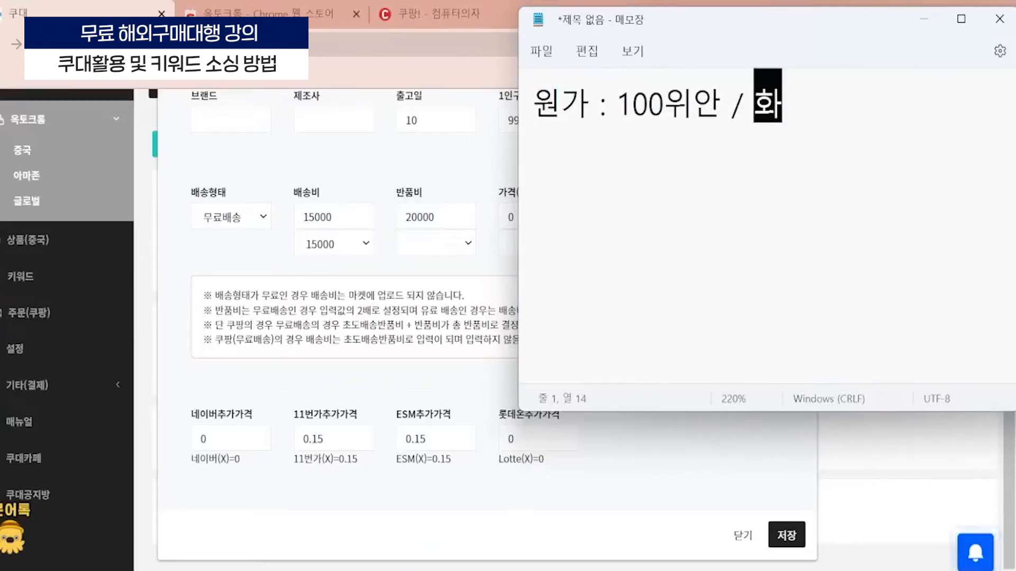
pyautogui.write('ㄴ율 200원')
# - Add a second line to the note reading "→ 20,000원", starting with the arrow special character
pyautogui.press('Return')
pyautogui.write('ㅁ')
pyautogui.press('Hangul_Hanja')
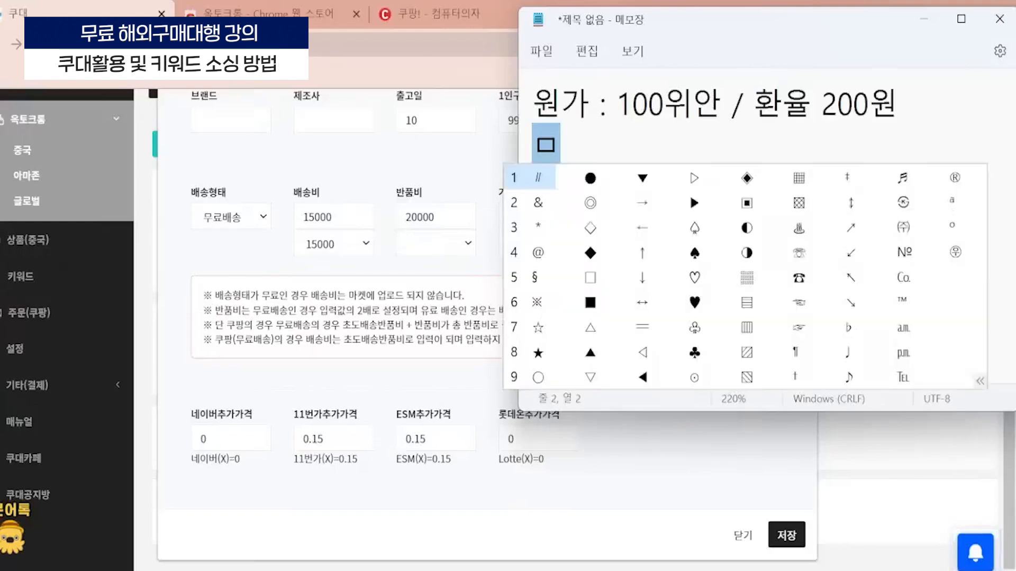
pyautogui.press('Right')
pyautogui.press('Right')
pyautogui.press('Down')
pyautogui.press('Return')
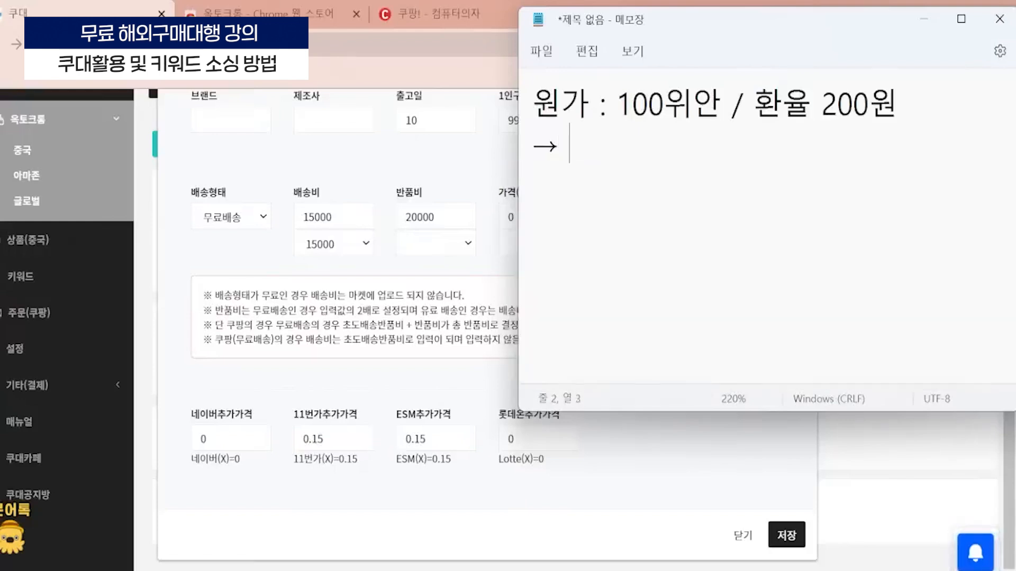
pyautogui.write('20,000우')
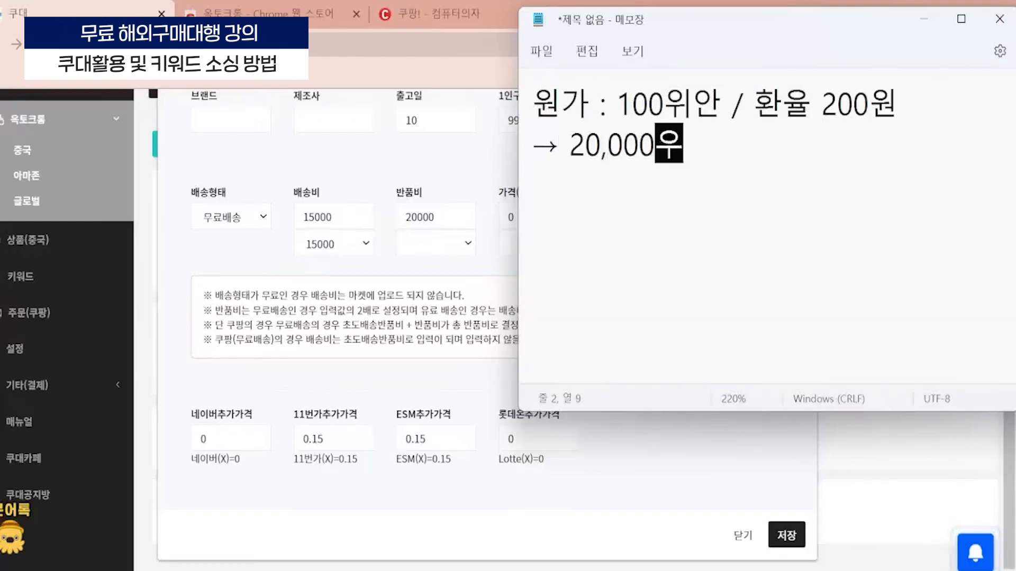
pyautogui.write('ㄴ')
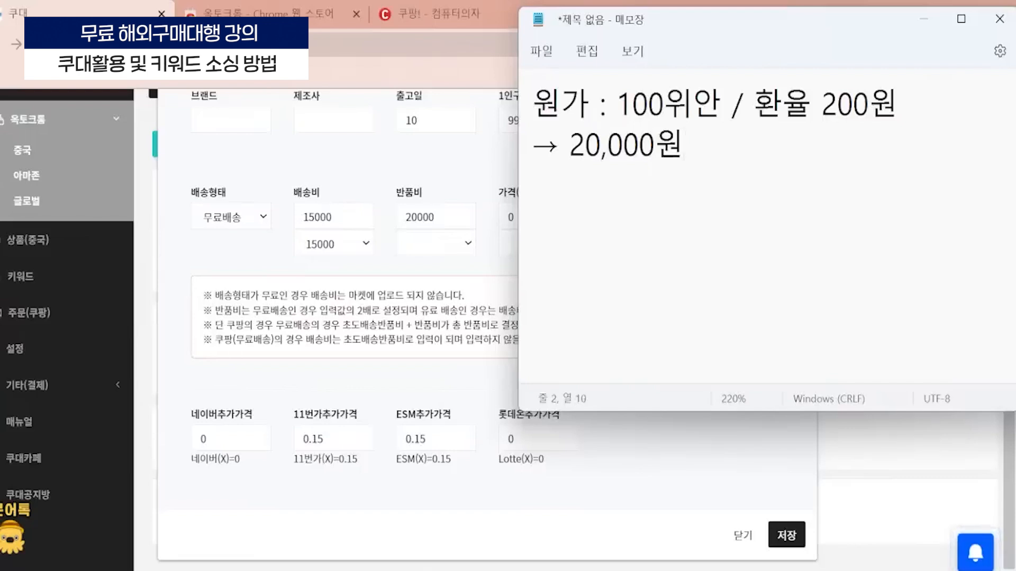
# - Leave a blank line in the note and add the line "가격(x) : 2"
pyautogui.press('Return')
pyautogui.press('Return')
pyautogui.write('가격(x) ')
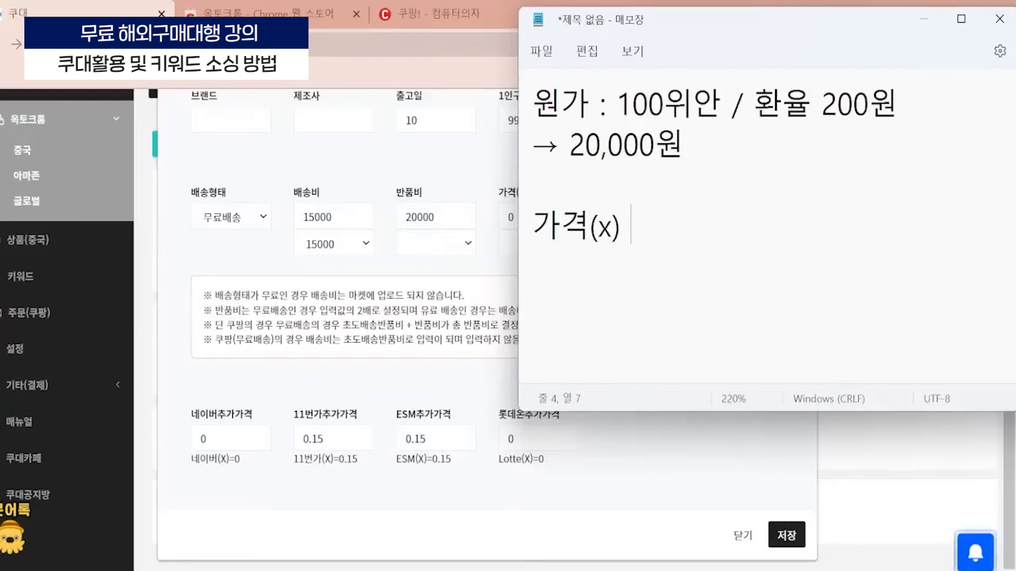
pyautogui.write(': 2')
# - Add the line "원가 x 2 → 40,000원" below it, inserting the arrow as a special character
pyautogui.press('Return')
pyautogui.write('원가 x 2 ')
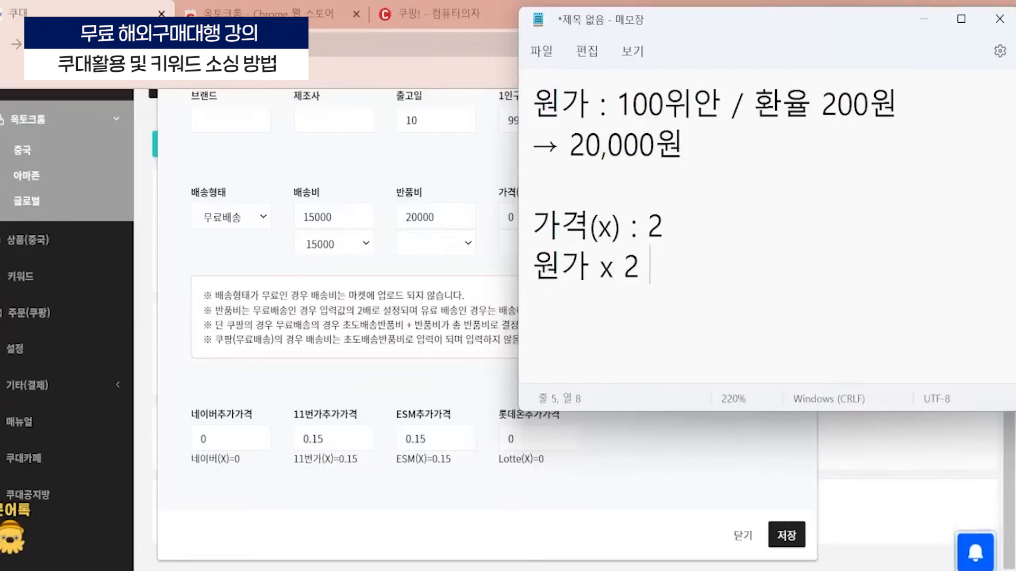
pyautogui.write('ㅁ')
pyautogui.press('Hangul_Hanja')
pyautogui.press('Tab')
pyautogui.press('Right')
pyautogui.press('Right')
pyautogui.press('Right')
pyautogui.press('Down')
pyautogui.press('Left')
pyautogui.press('Return')
pyautogui.press('Up')
pyautogui.press('Left')
pyautogui.hotkey('shift', 'Left')
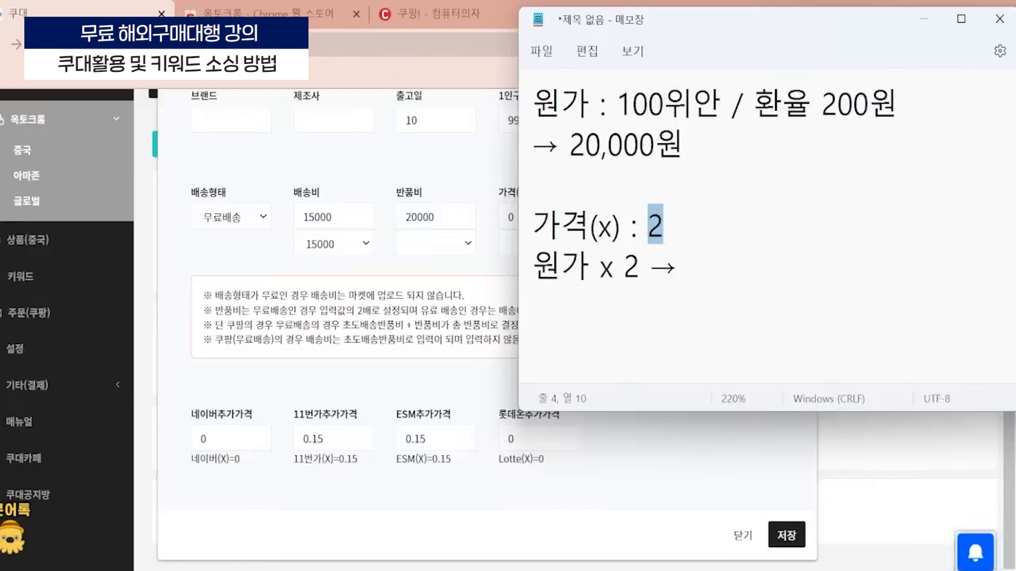
pyautogui.hotkey('shift', 'Right')
pyautogui.click(678, 266)
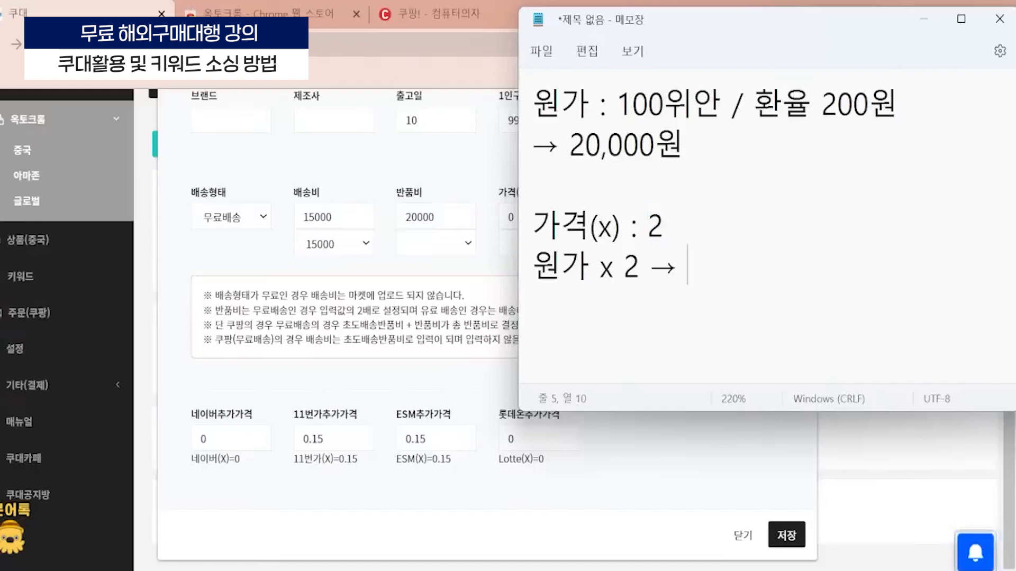
pyautogui.write('40,000원')
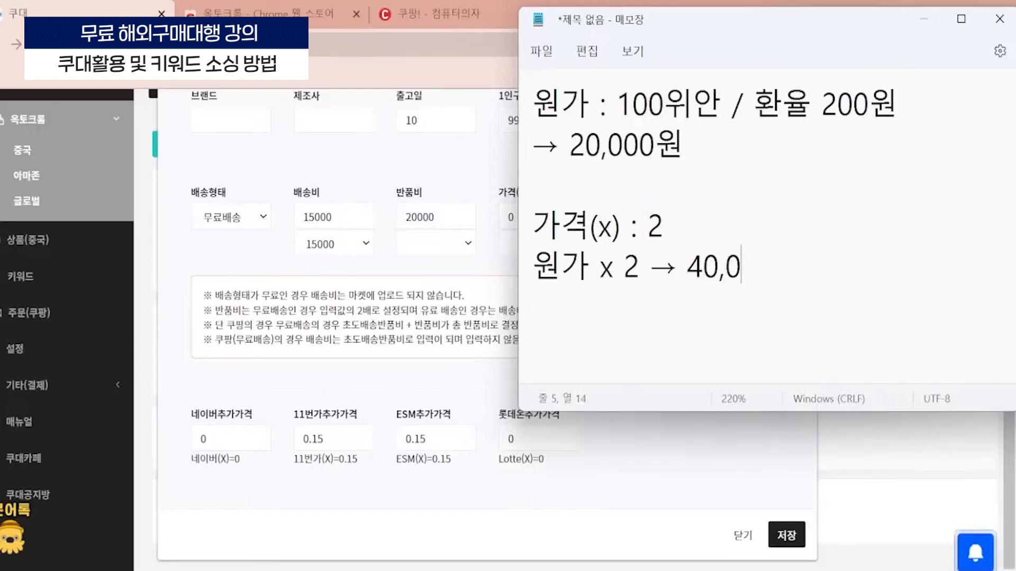
# - Add "가격(+) : 10,000원" after a blank line and make the Notepad window taller
pyautogui.press('Return')
pyautogui.press('Return')
pyautogui.write('가격(')
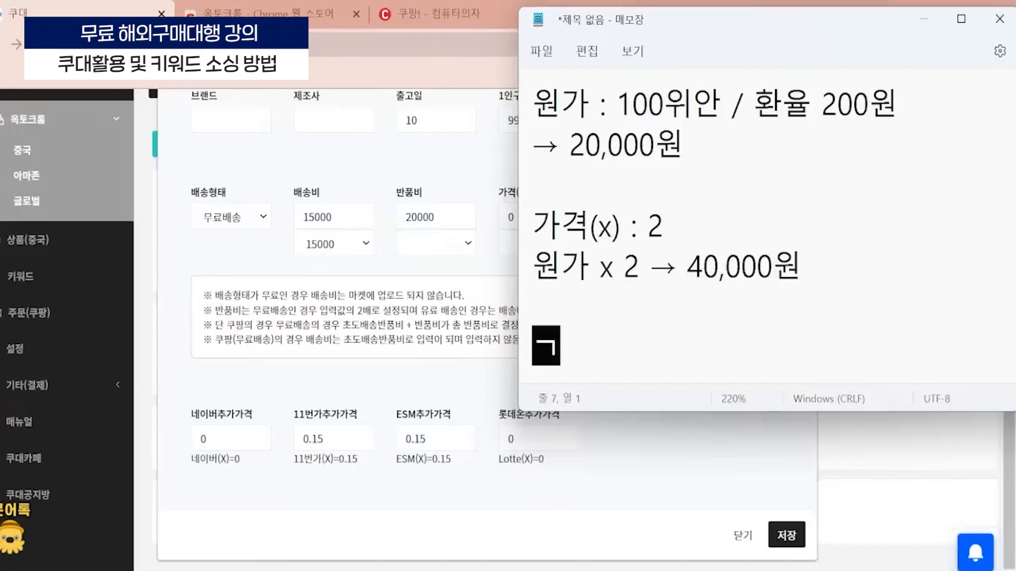
pyautogui.write('+)')
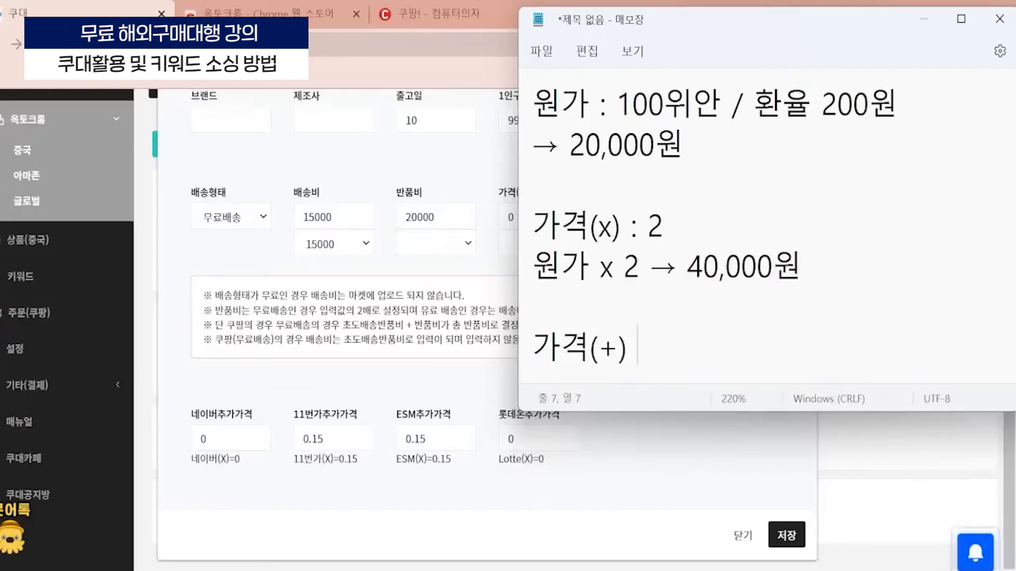
pyautogui.press('Return')
pyautogui.press('BackSpace')
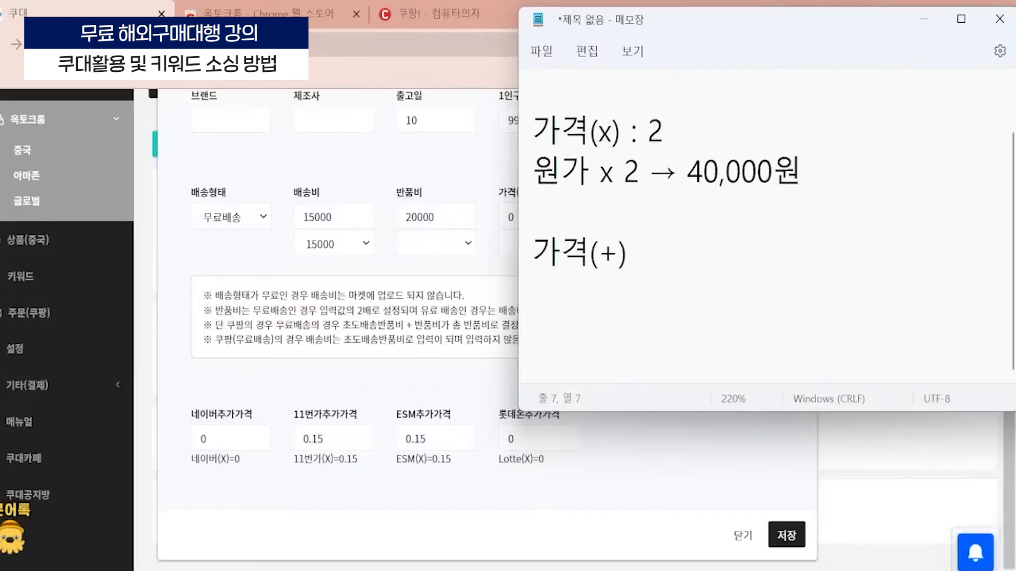
pyautogui.write(':')
pyautogui.moveTo(740, 415); pyautogui.dragTo(740, 570)
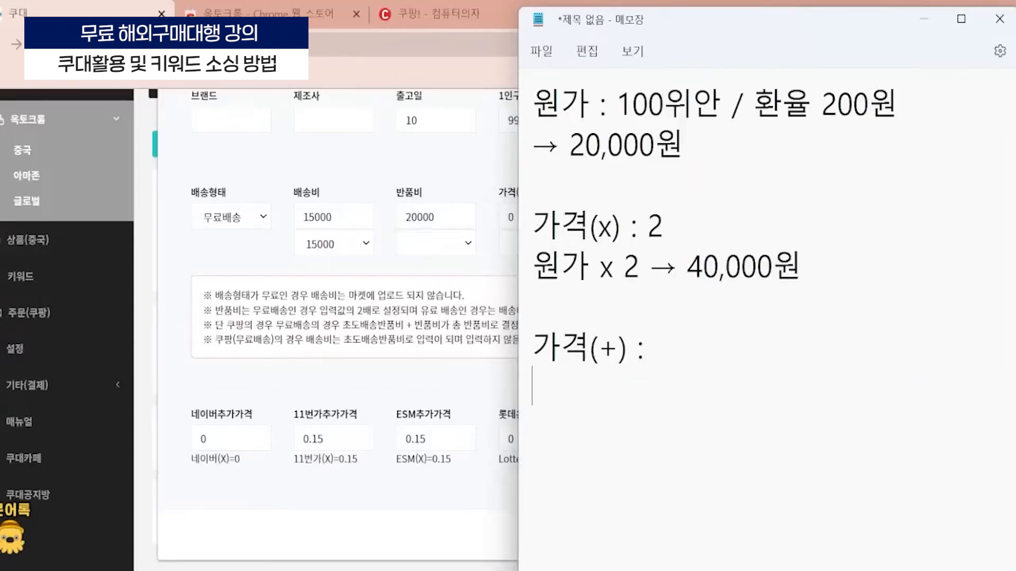
pyautogui.write('10,000원')
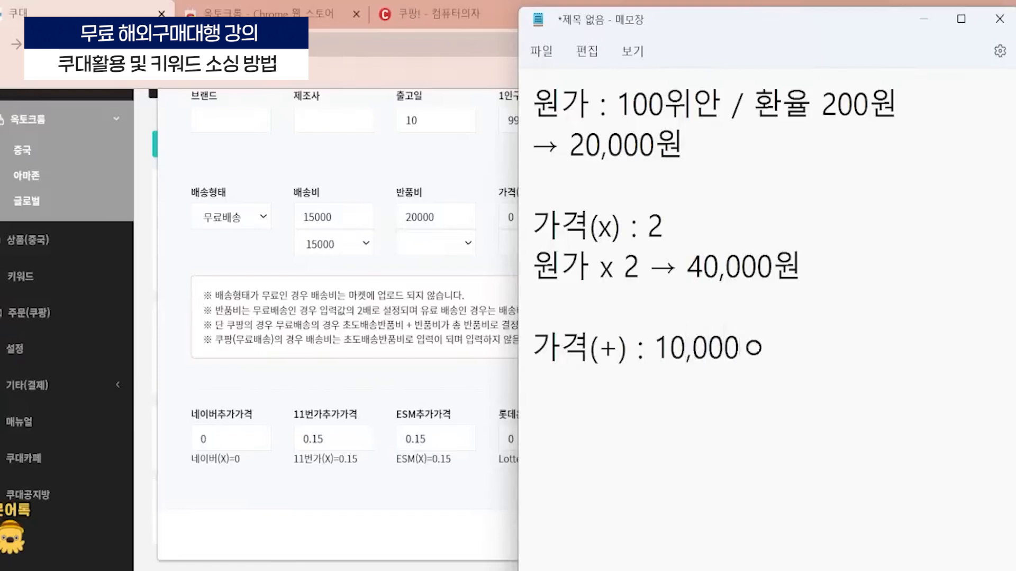
# - Add the line "40,000원 + 10,000원 → 50,000원" with the arrow special character
pyautogui.press('Return')
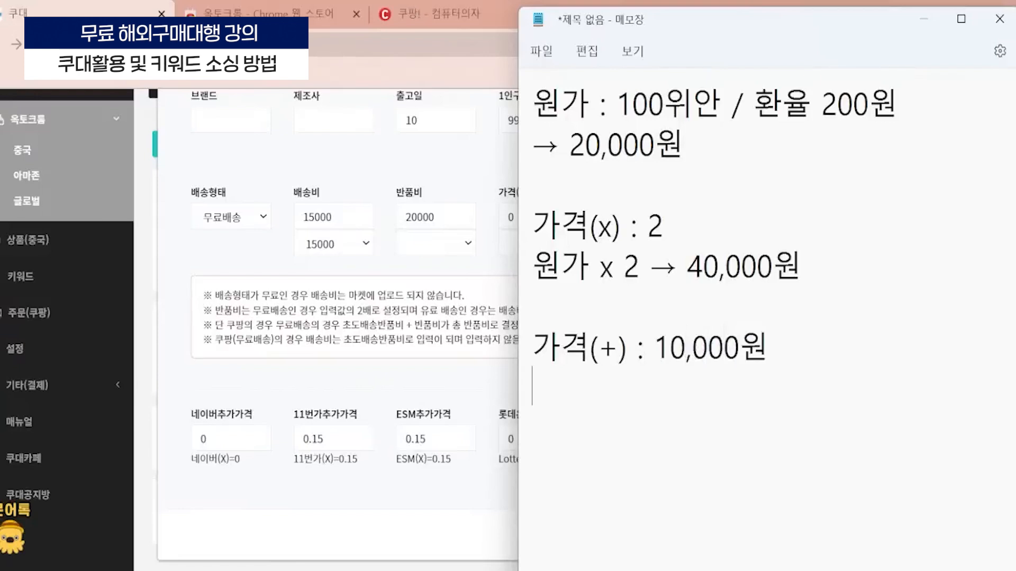
pyautogui.write('40,000원')
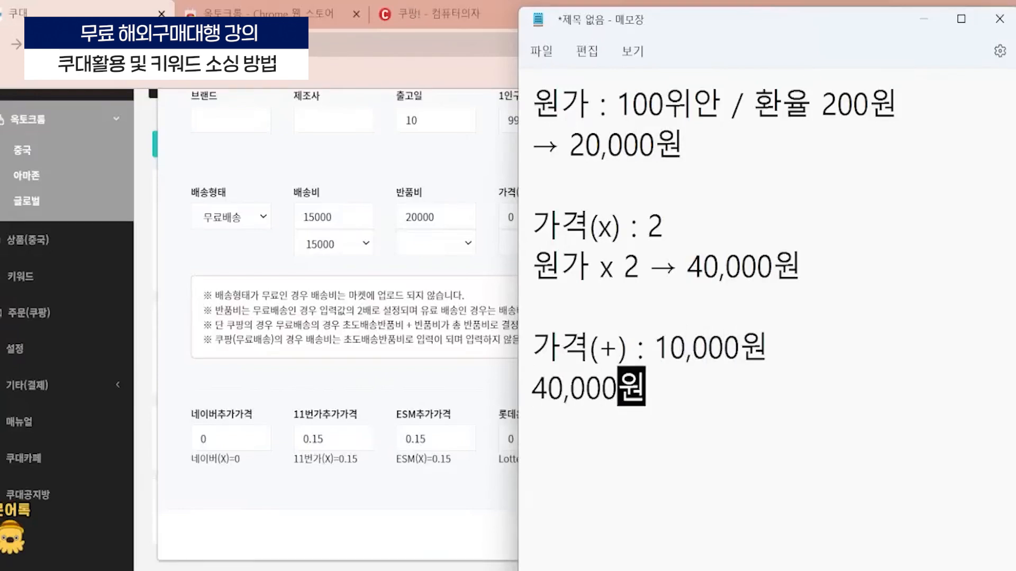
pyautogui.write(' + 10,000원 ㅁ')
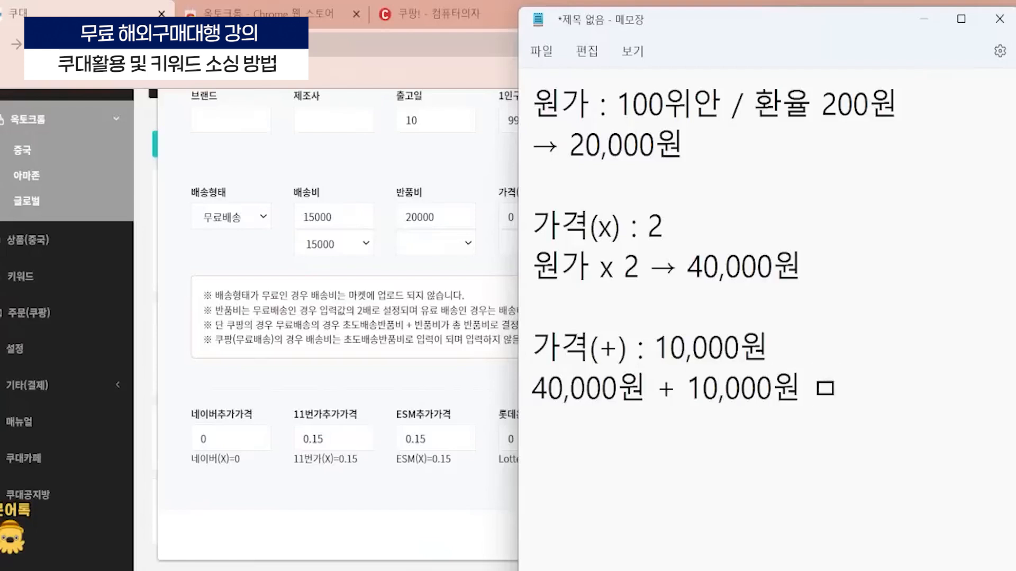
pyautogui.press('Hangul_Hanja')
pyautogui.press('Down')
pyautogui.press('Return')
pyautogui.write('50,000원')
pyautogui.press('Return')
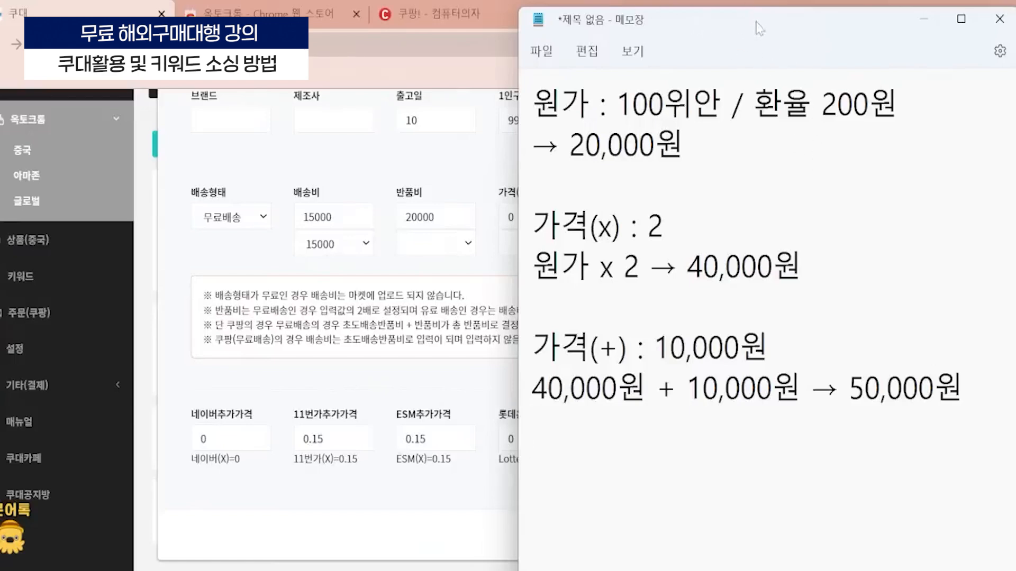
# - Move the note beside the 가격(X) and 가격(+) fields and review its cost, multiplier and added-amount calculation
pyautogui.moveTo(752, 22); pyautogui.dragTo(724, 23)
pyautogui.moveTo(498, 424); pyautogui.dragTo(828, 384)
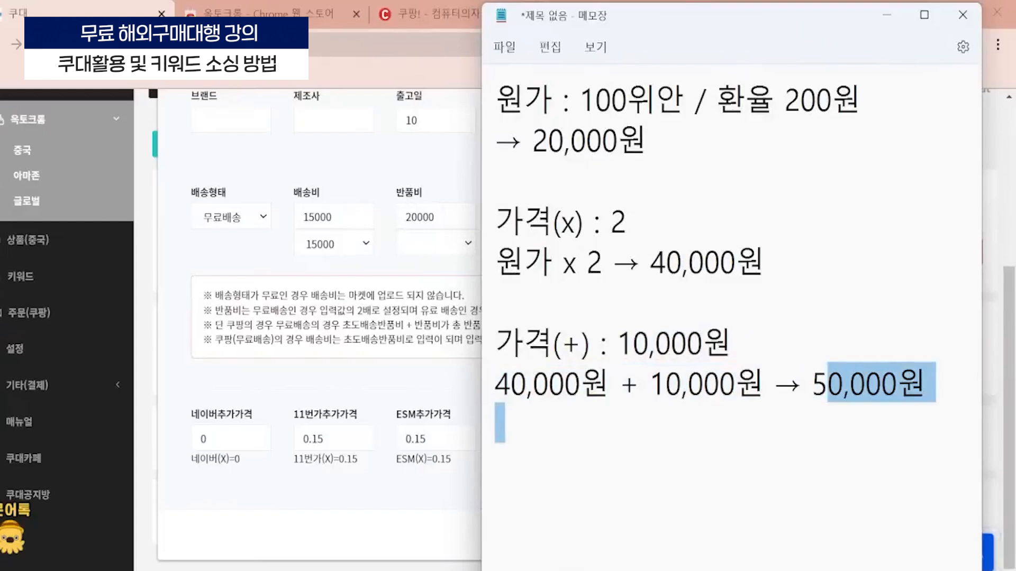
pyautogui.moveTo(614, 4); pyautogui.dragTo(99, 18)
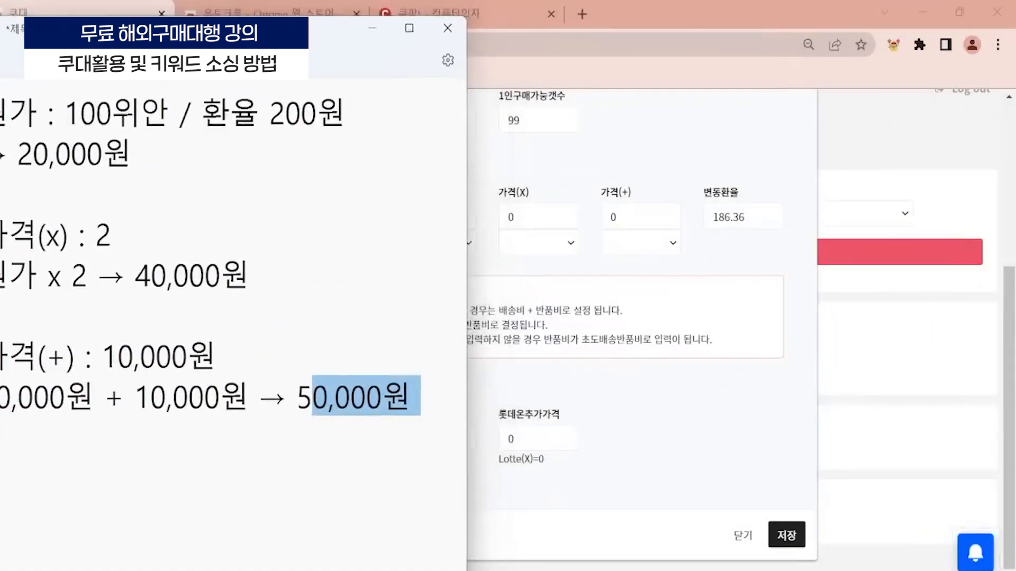
pyautogui.moveTo(304, 39); pyautogui.dragTo(799, 23)
pyautogui.click(574, 501)
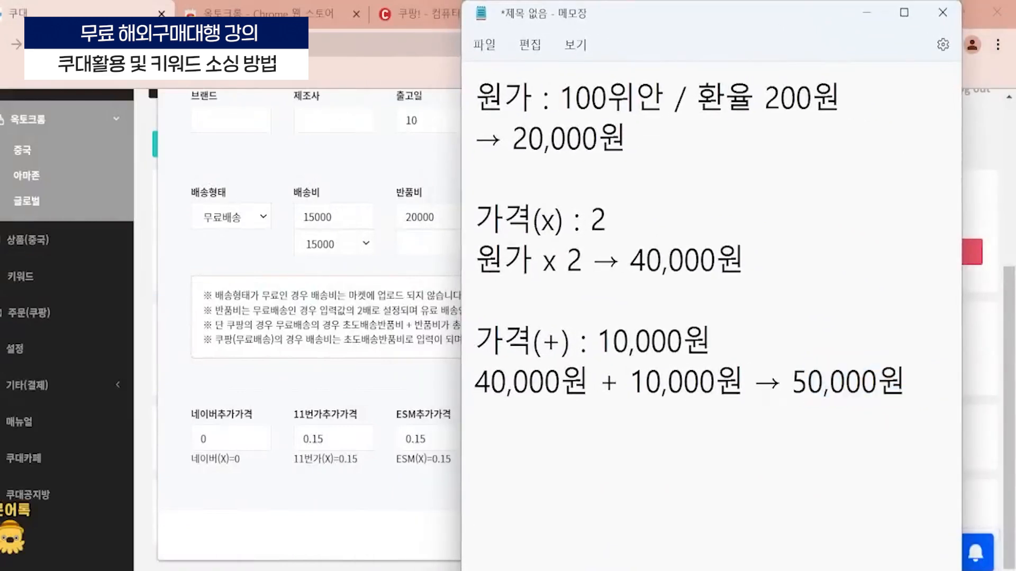
pyautogui.moveTo(603, 11); pyautogui.dragTo(119, 10)
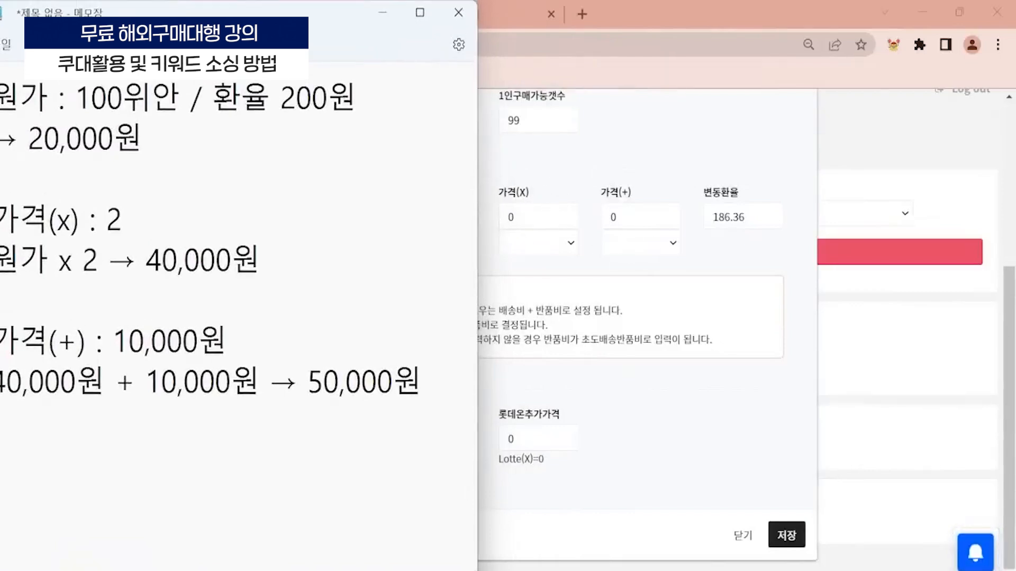
pyautogui.moveTo(142, 138); pyautogui.dragTo(28, 139)
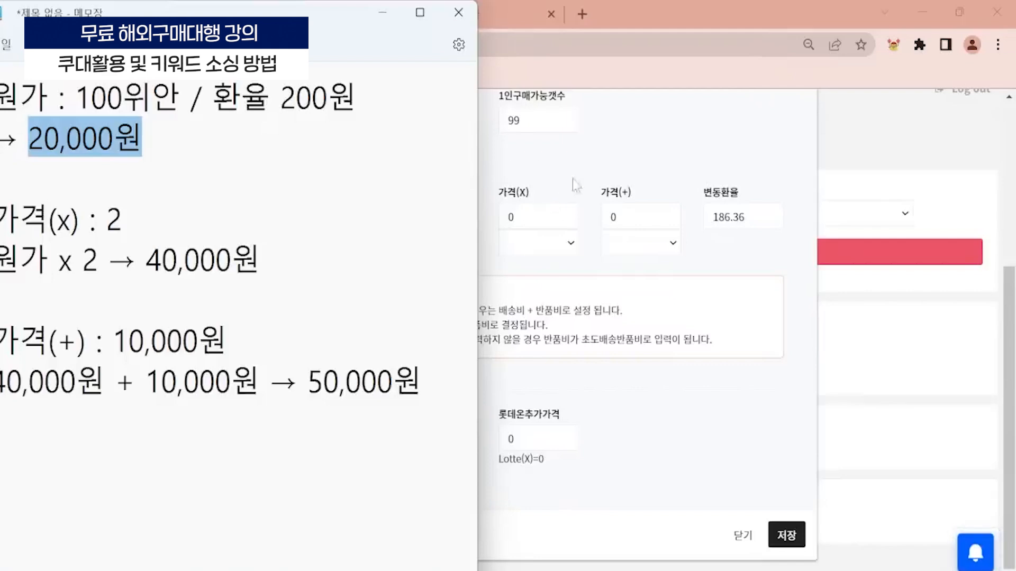
pyautogui.moveTo(77, 342); pyautogui.dragTo(57, 342)
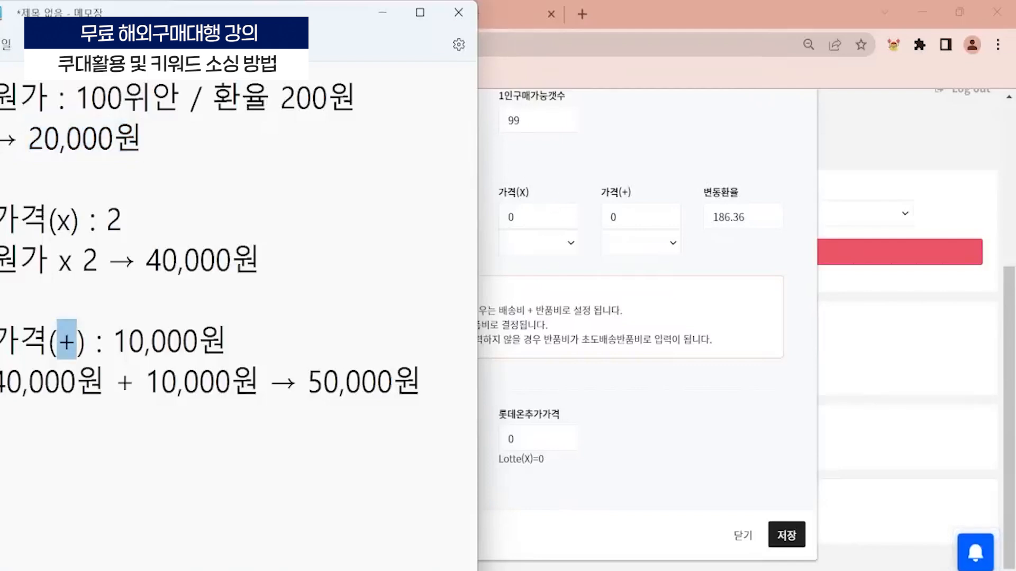
pyautogui.moveTo(260, 259); pyautogui.dragTo(136, 260)
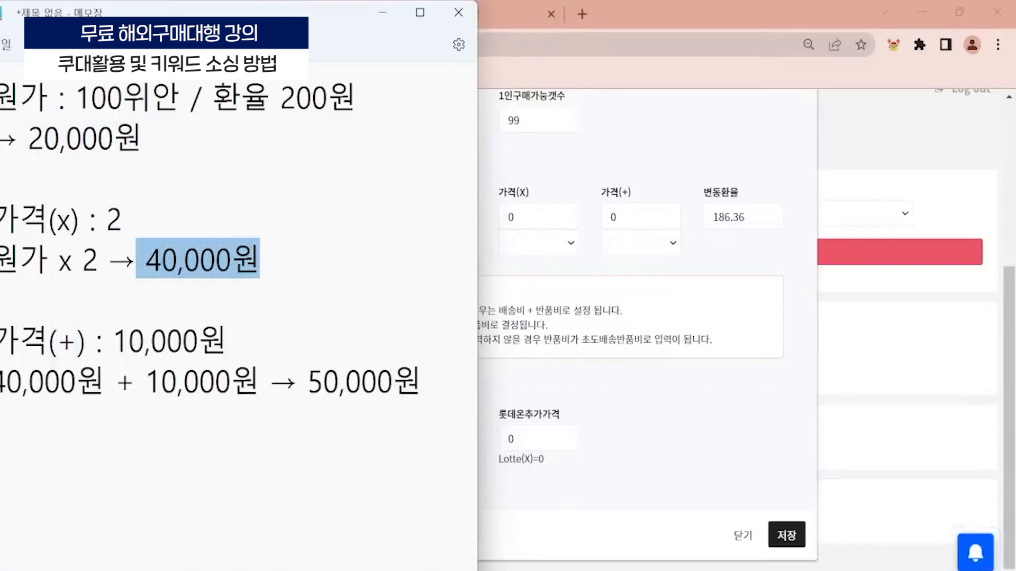
pyautogui.moveTo(259, 381); pyautogui.dragTo(145, 381)
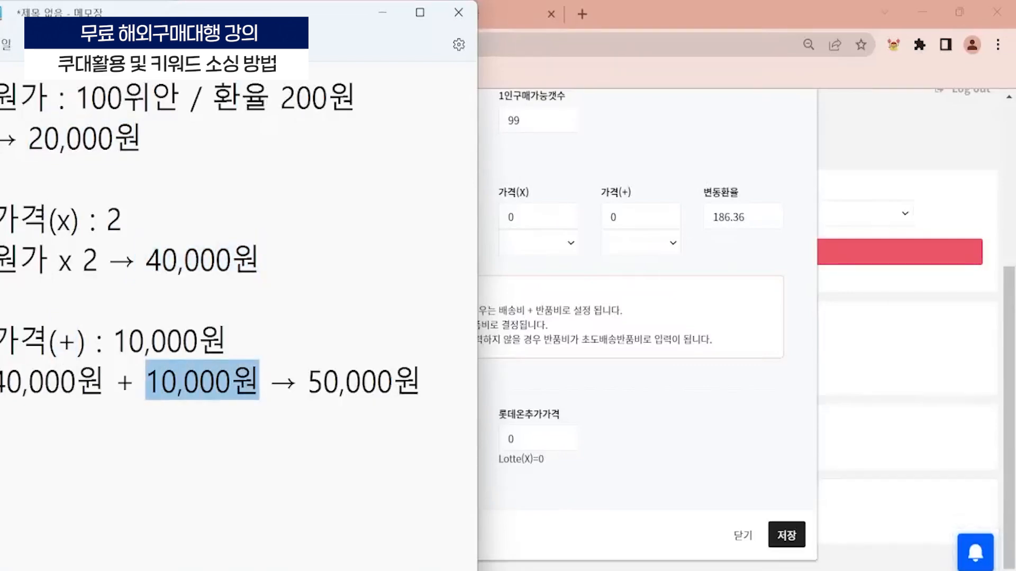
pyautogui.click(422, 381)
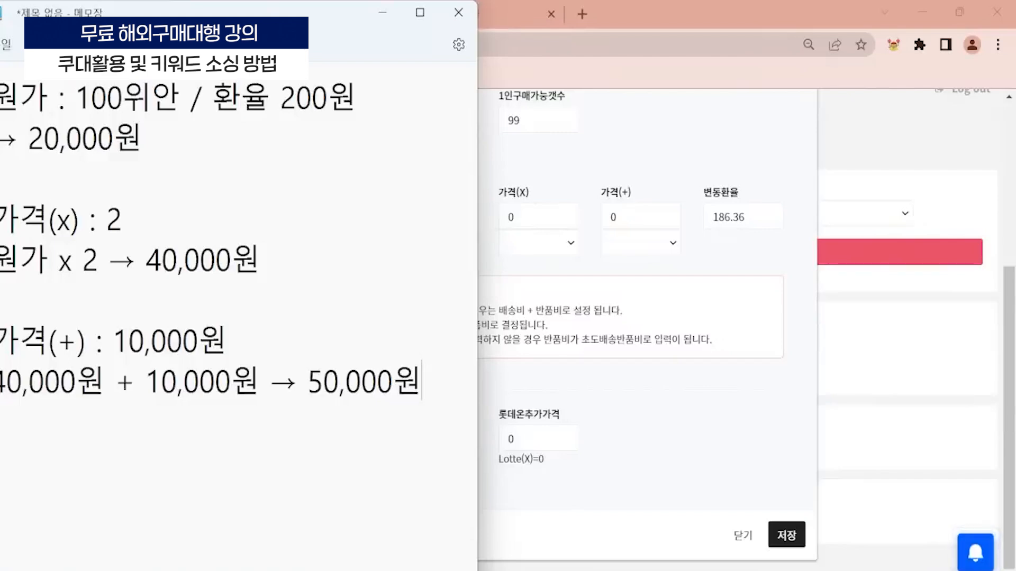
# - Switch back to the Coudae form and set 가격(X) to 2 and 가격(+) to 10000
pyautogui.click(511, 217)
pyautogui.doubleClick(510, 217)
pyautogui.press('Tab')
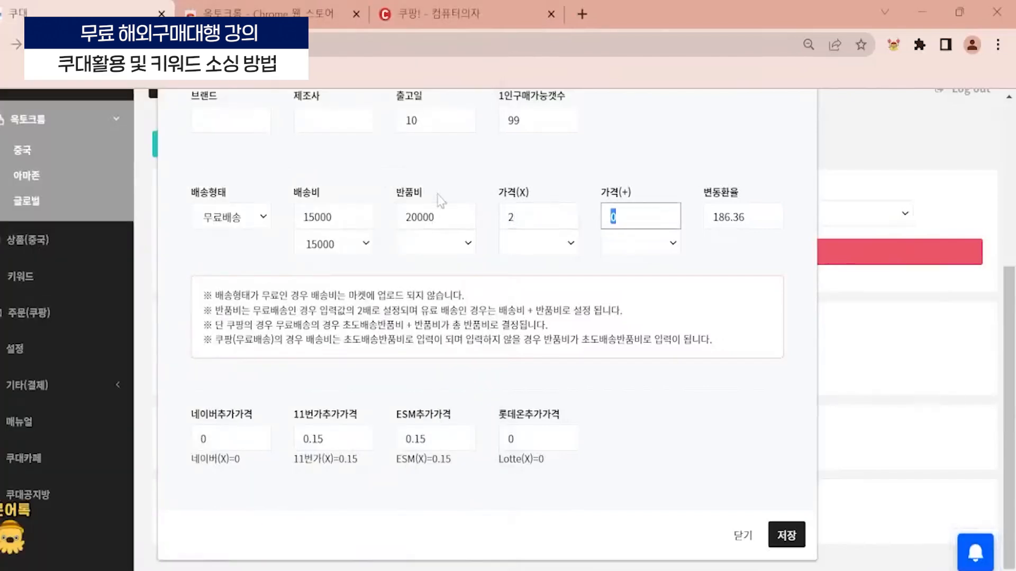
pyautogui.write('10000')
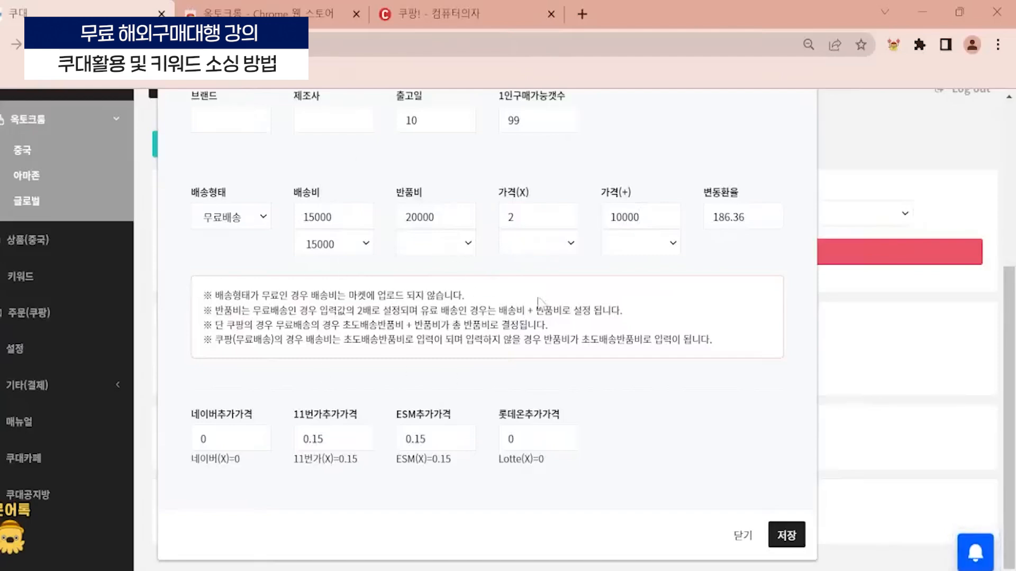
# - Finish with the EDIT settings form and open the category search for the marketplaces
pyautogui.scroll(2, 407, 262)
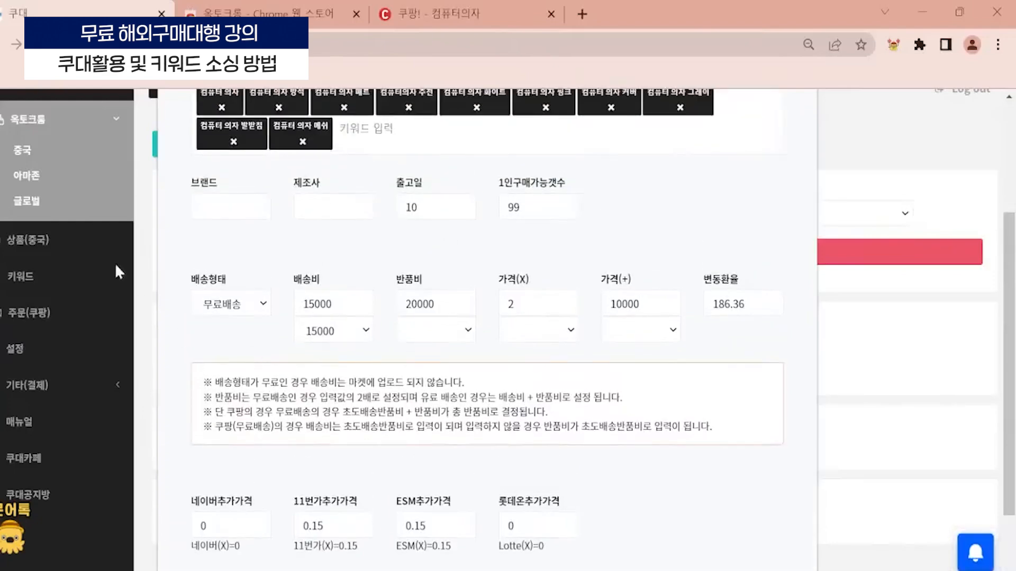
pyautogui.scroll(4, 302, 331)
pyautogui.scroll(-4, 464, 323)
pyautogui.scroll(-2, 556, 344)
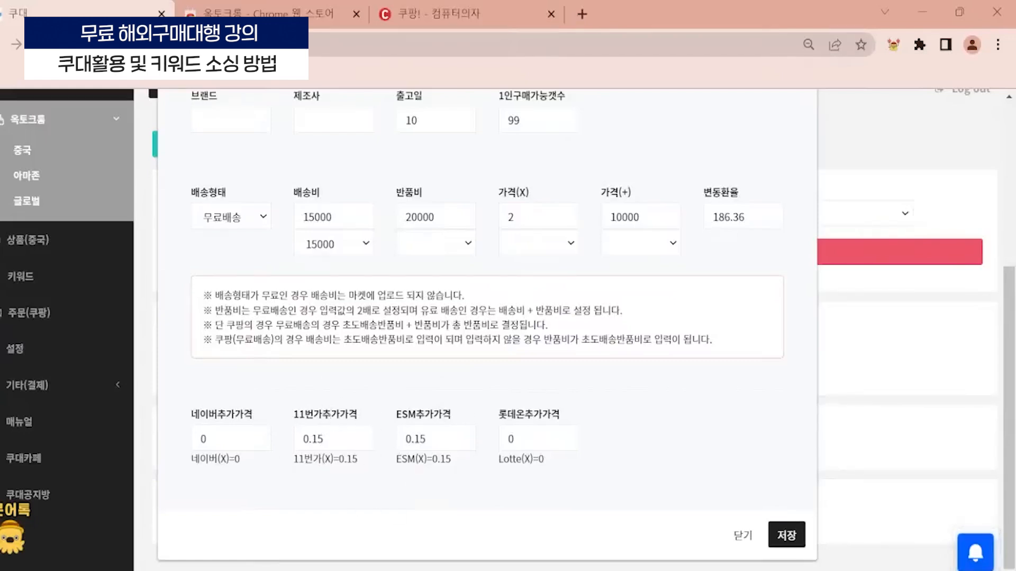
pyautogui.click(336, 439)
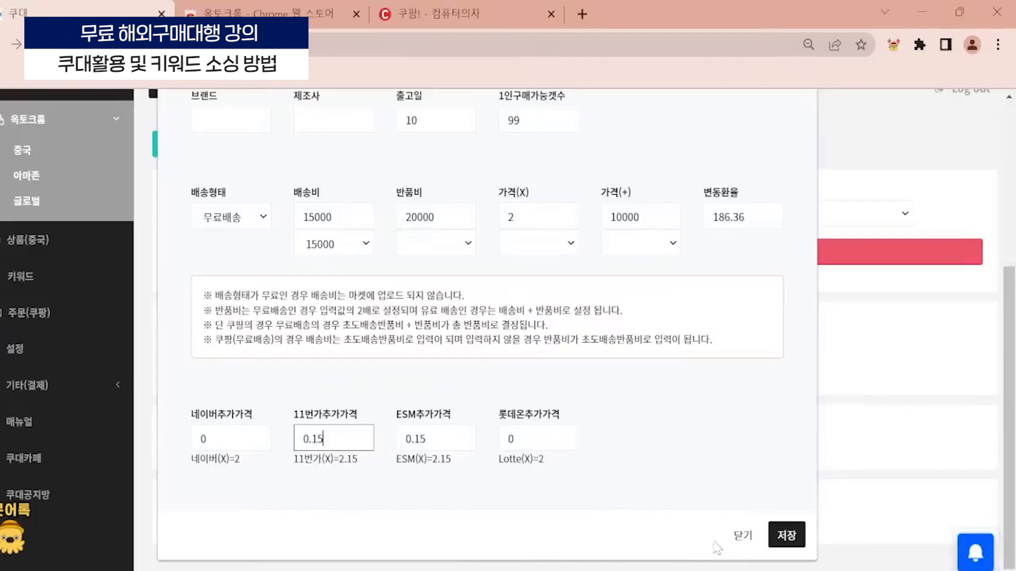
pyautogui.click(758, 542)
pyautogui.click(691, 216)
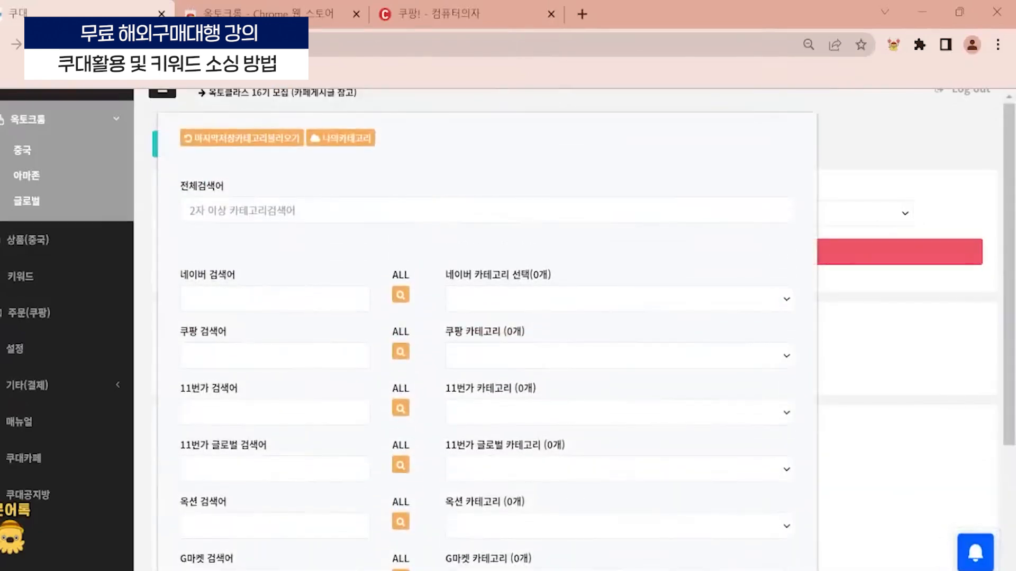
# - Try searching all marketplace categories for 컴퓨터의자 and for a shorter chair term
pyautogui.click(691, 213)
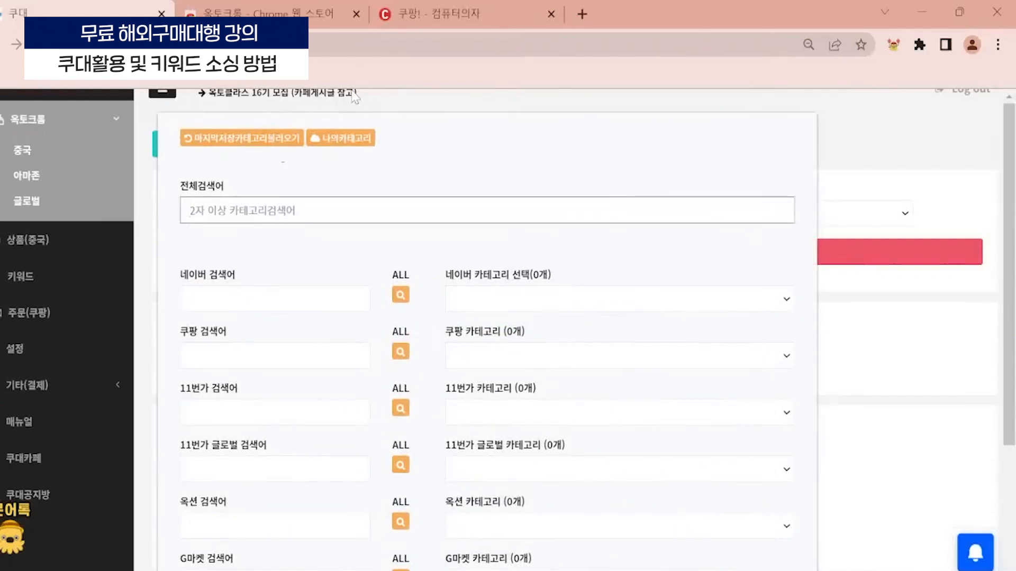
pyautogui.write('컴퓨터의자')
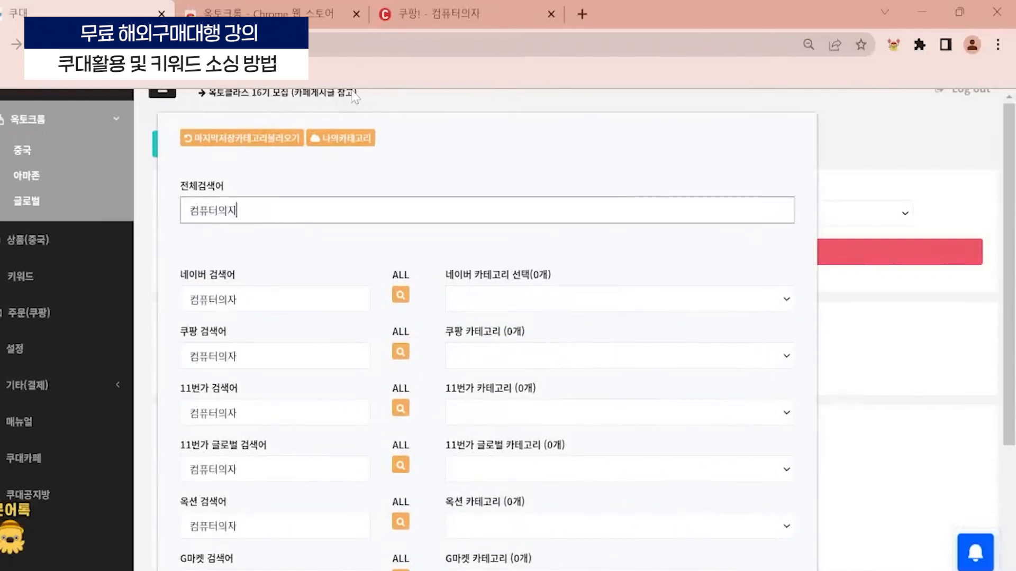
pyautogui.hotkey('ctrl', 'a')
pyautogui.write('의지')
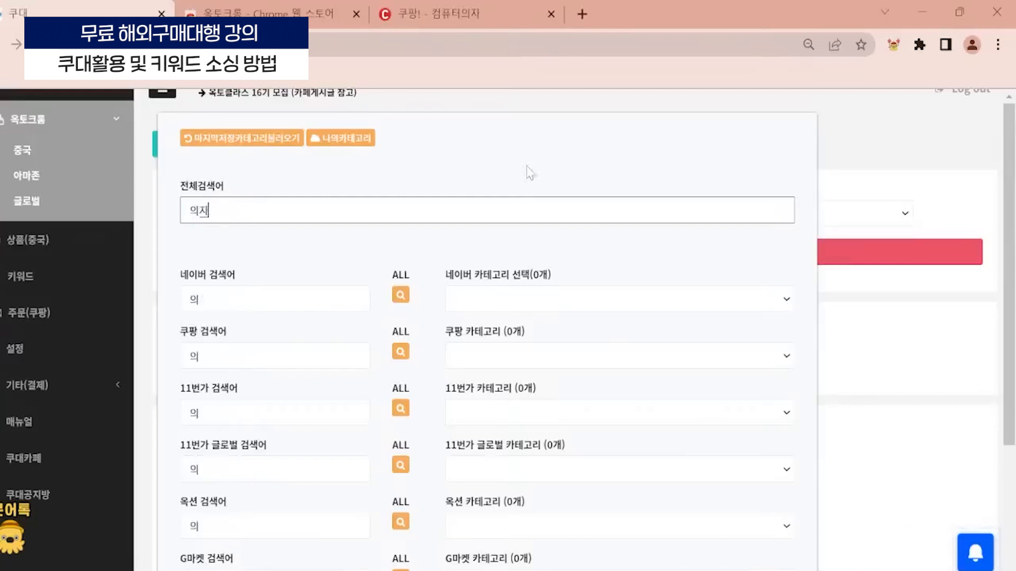
# - Search the categories of all marketplaces at once for 게이밍의자
pyautogui.hotkey('ctrl', 'a')
pyautogui.write('게이밍의자')
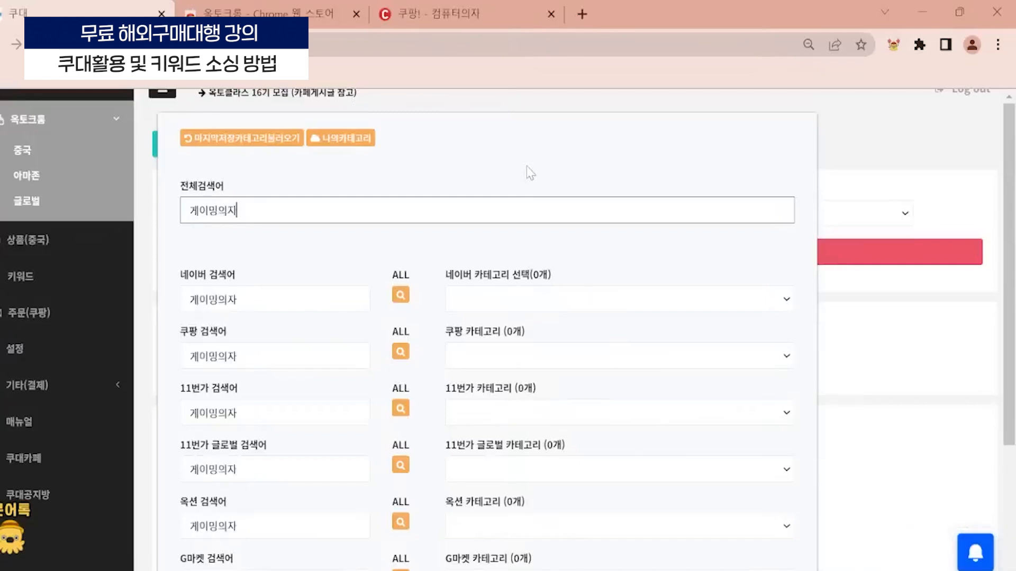
# - Open the full Naver category list and try filtering the category names for 컴퓨터 and for 의자
pyautogui.click(401, 294)
pyautogui.click(382, 147)
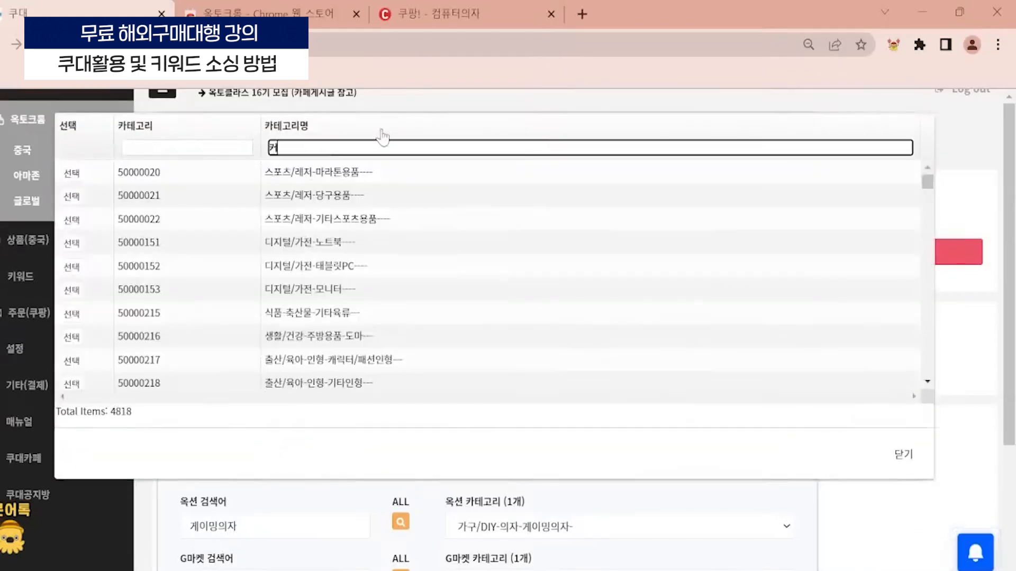
pyautogui.write('컴퓨터의자')
pyautogui.press('BackSpace')
pyautogui.press('BackSpace')
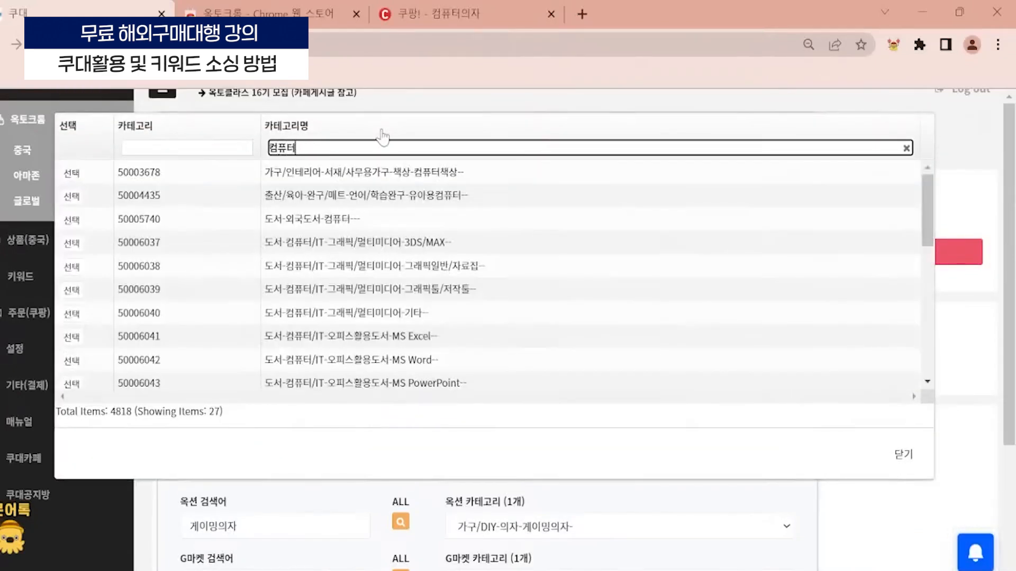
pyautogui.press('BackSpace')
pyautogui.press('BackSpace')
pyautogui.press('BackSpace')
pyautogui.write('의자')
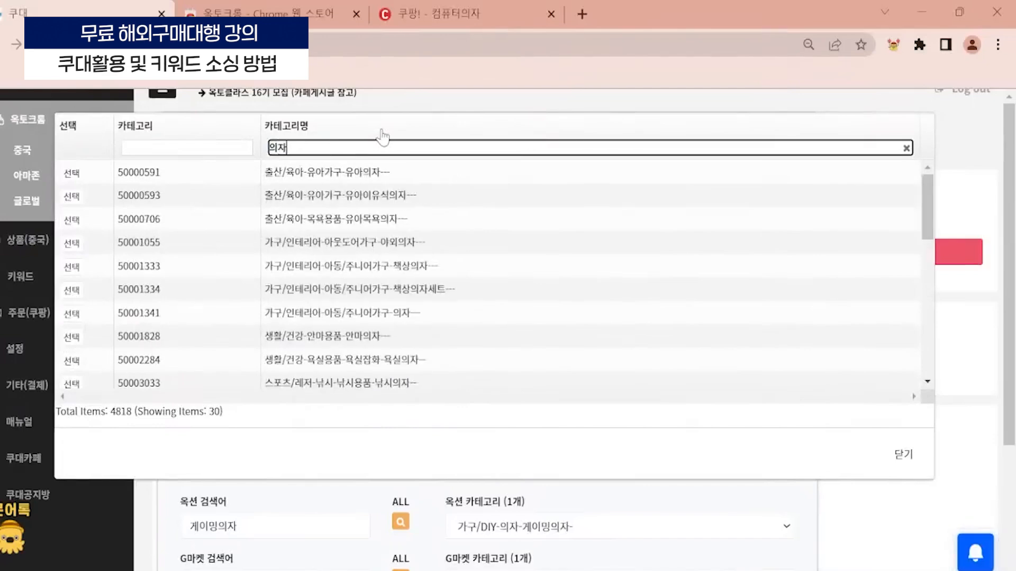
# - Check the Naver Shopping results for 컴퓨터의자 to see which category such chairs are listed under
pyautogui.moveTo(484, 570)
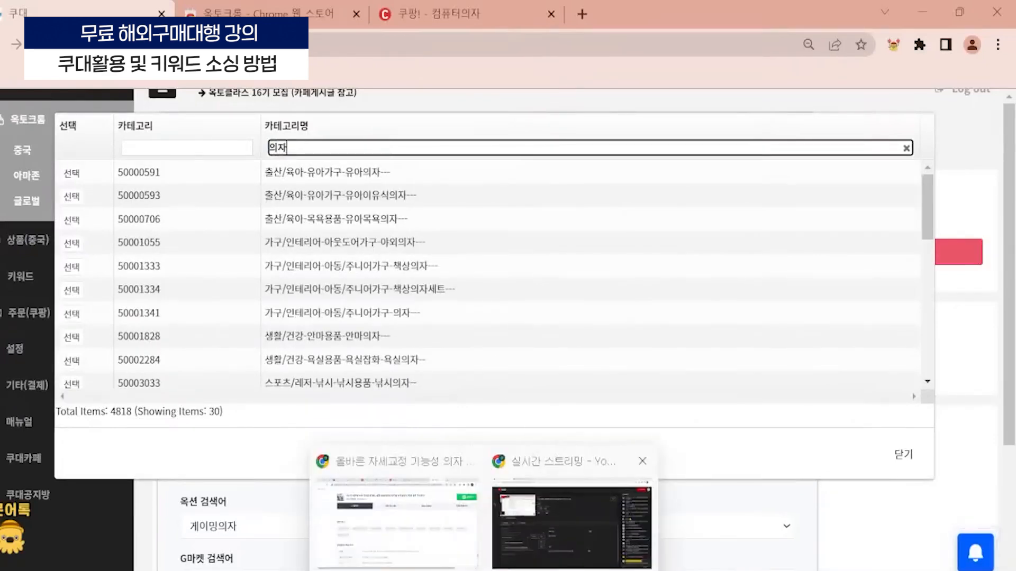
pyautogui.click(405, 511)
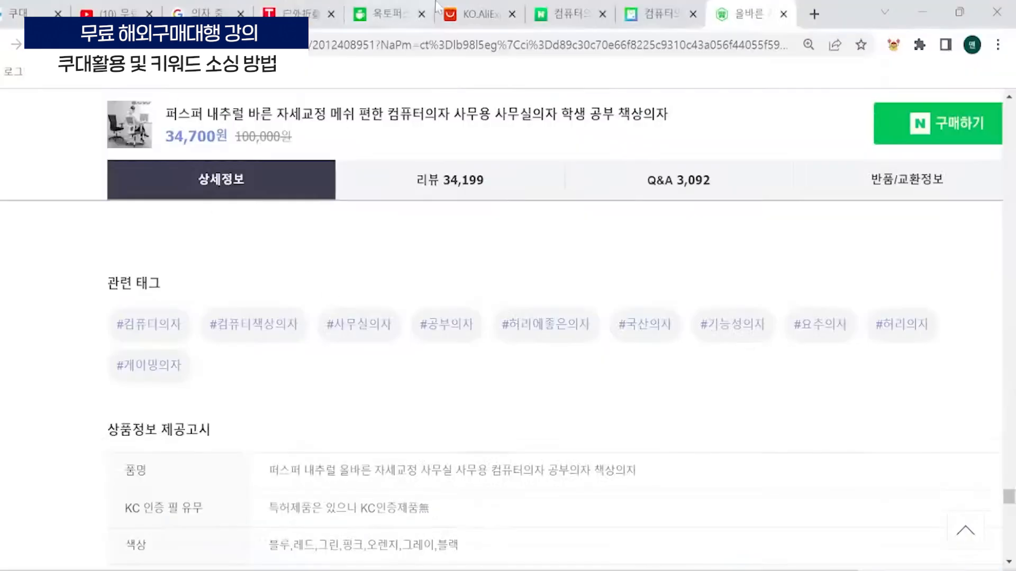
pyautogui.click(661, 9)
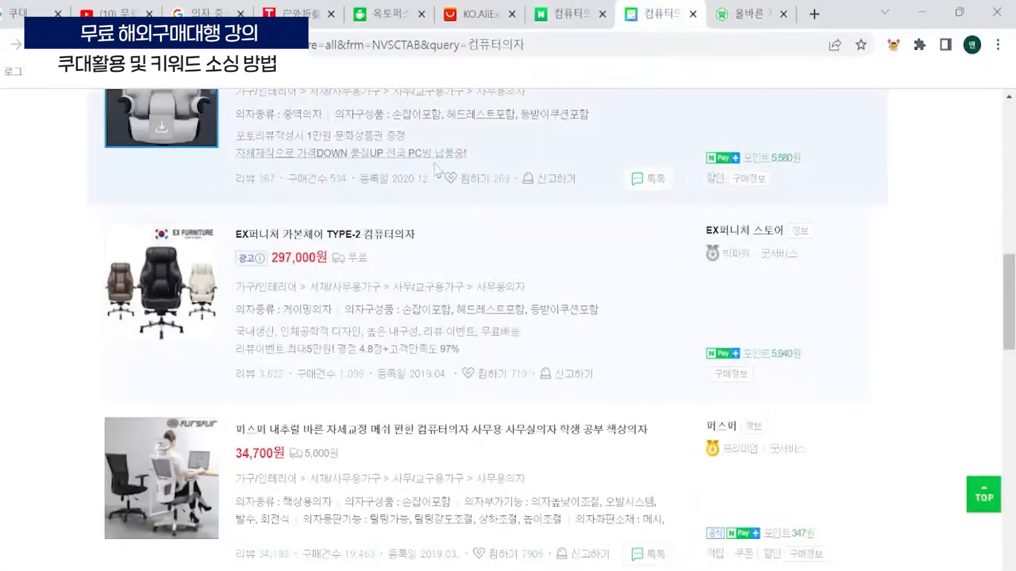
pyautogui.click(926, 6)
# - Filter the Naver category names for 사무용의자, select the matching office chair category and save the marketplace category settings
pyautogui.hotkey('ctrl', 'a')
pyautogui.write('사무용의자')
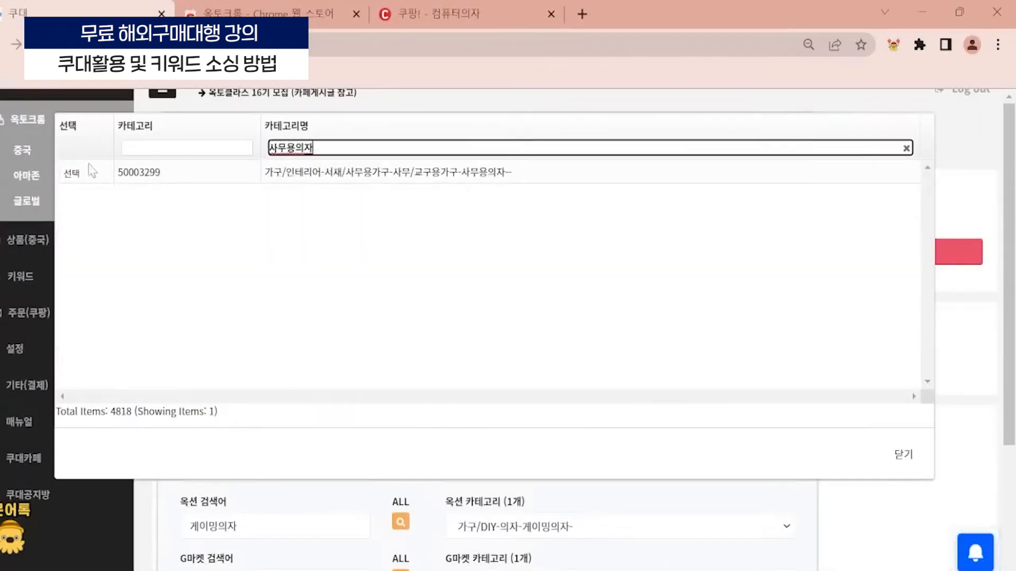
pyautogui.click(73, 173)
pyautogui.scroll(-3, 713, 478)
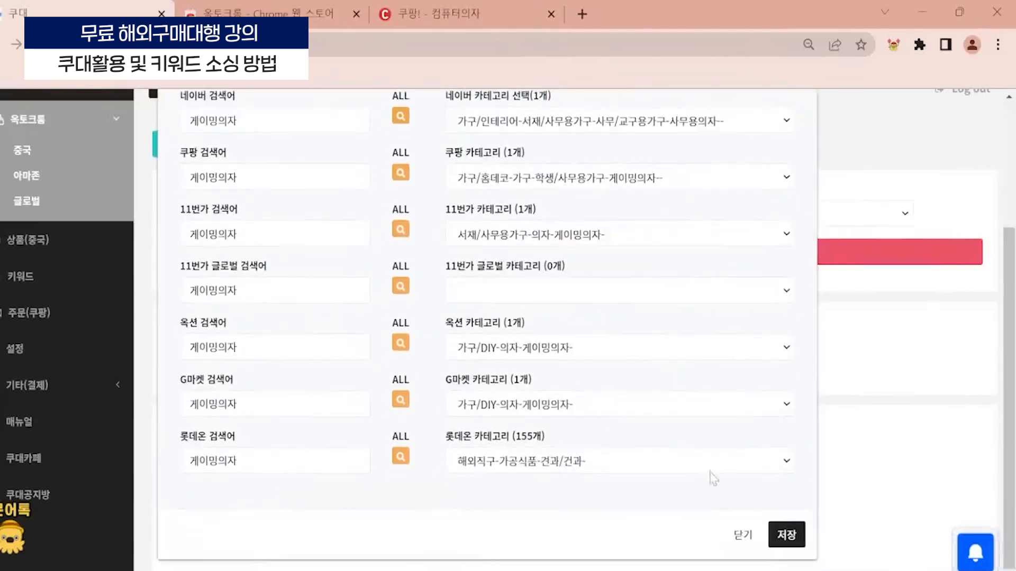
pyautogui.click(785, 539)
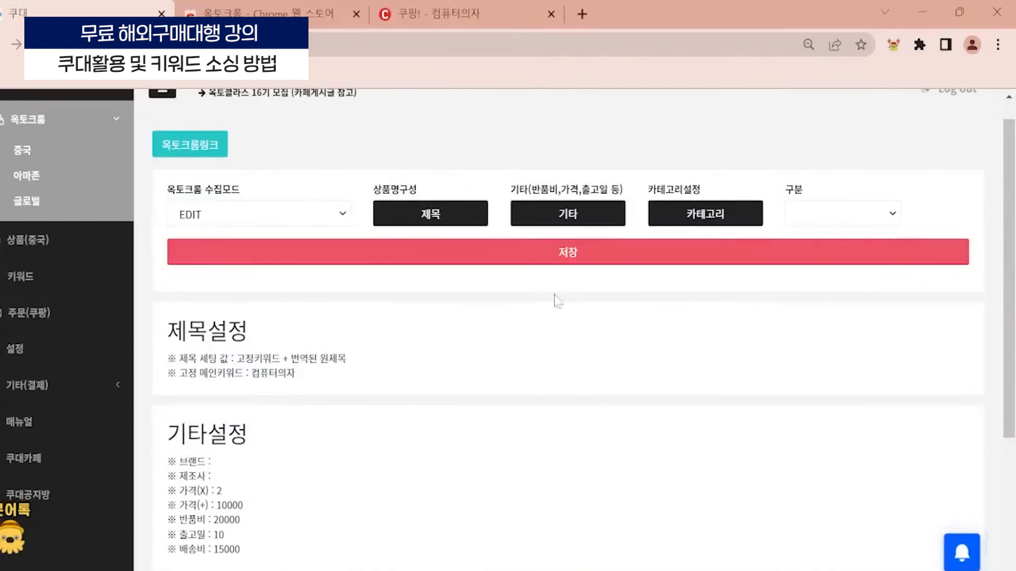
# - Set 구분 to C and save the EDIT collection settings
pyautogui.click(868, 210)
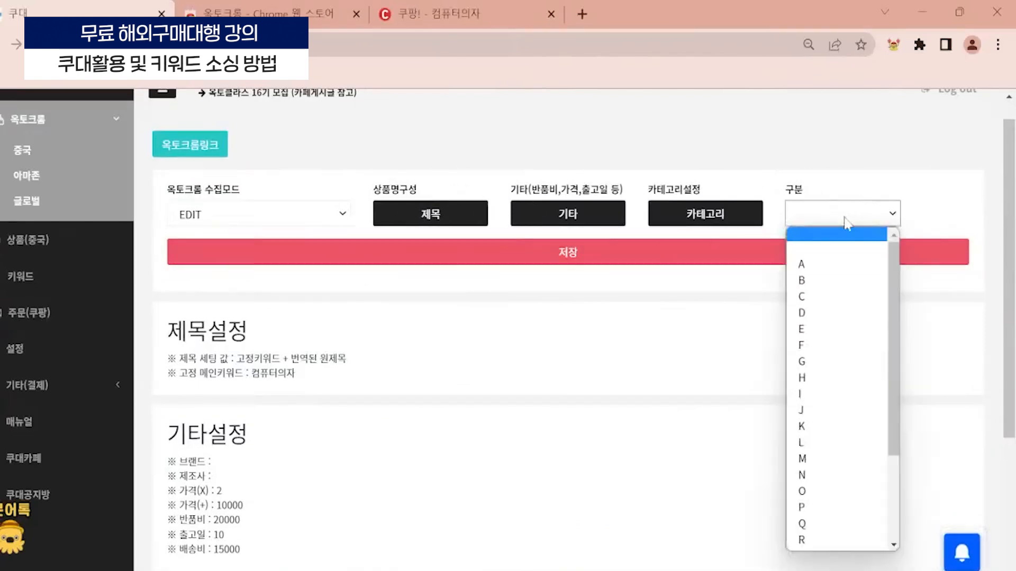
pyautogui.click(826, 297)
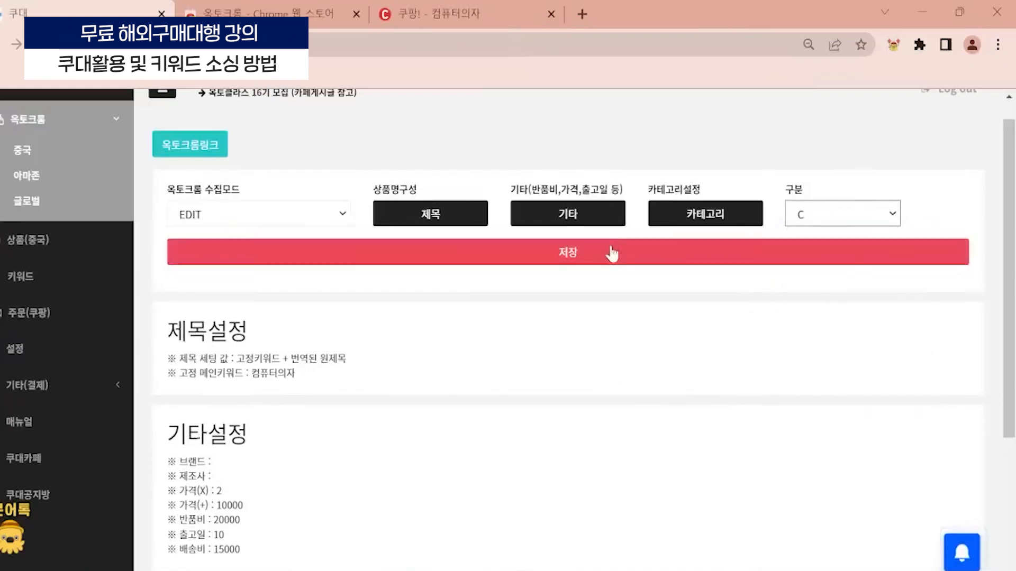
pyautogui.click(582, 261)
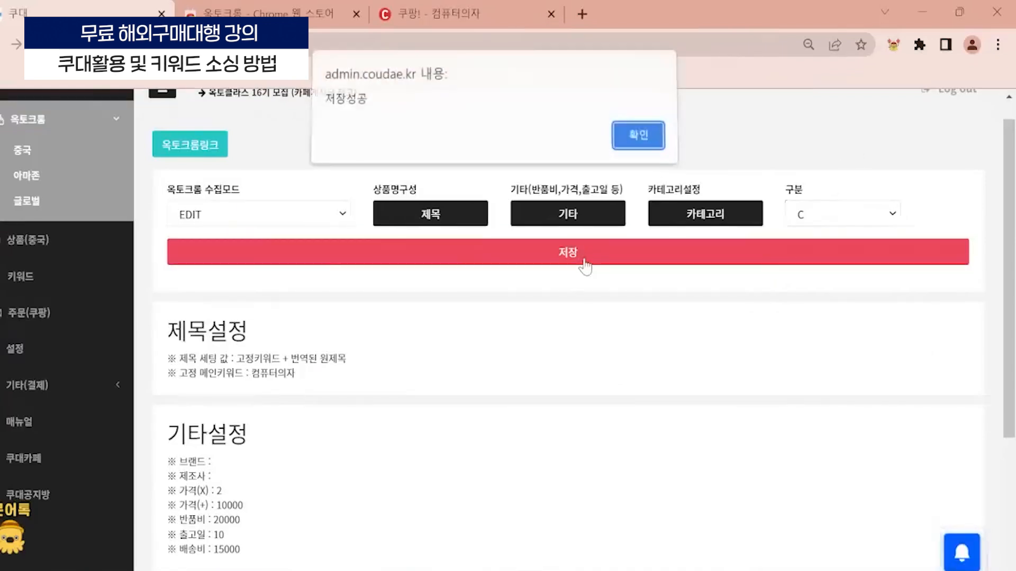
pyautogui.click(659, 151)
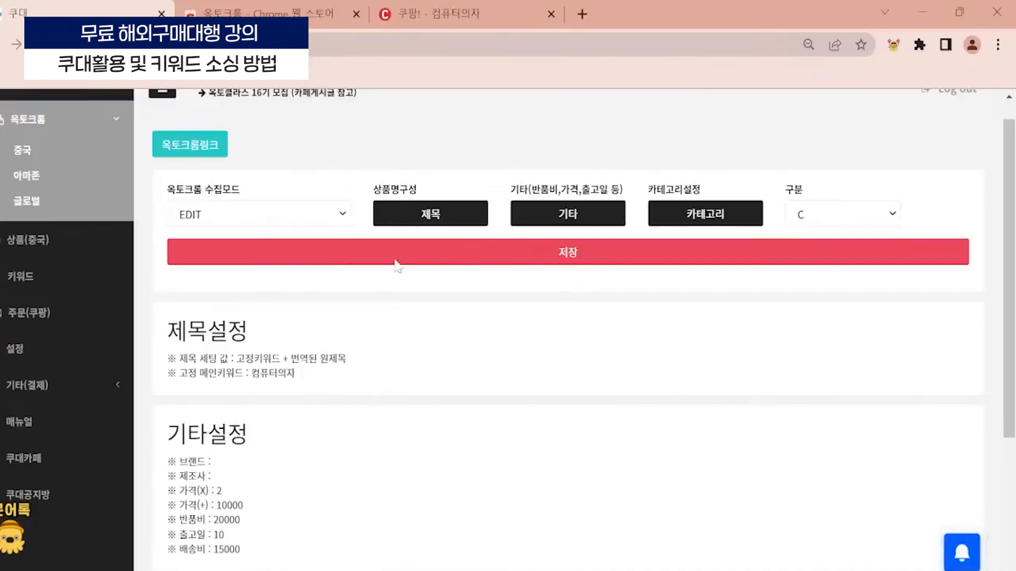
# - Switch to the Tmall product page and return to the Taobao search results for 椅子
pyautogui.moveTo(487, 570)
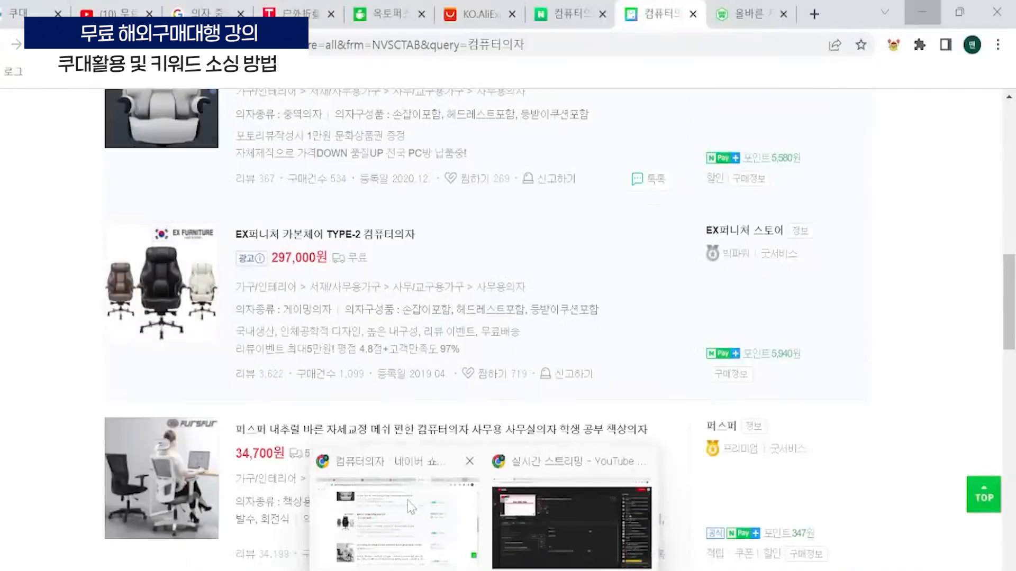
pyautogui.click(412, 508)
pyautogui.click(296, 13)
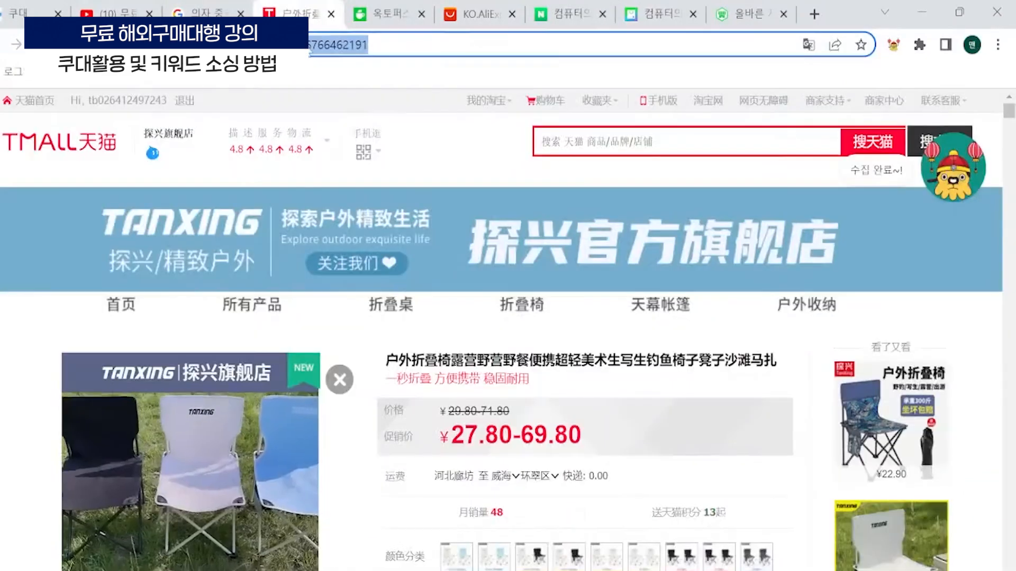
pyautogui.click(4, 46)
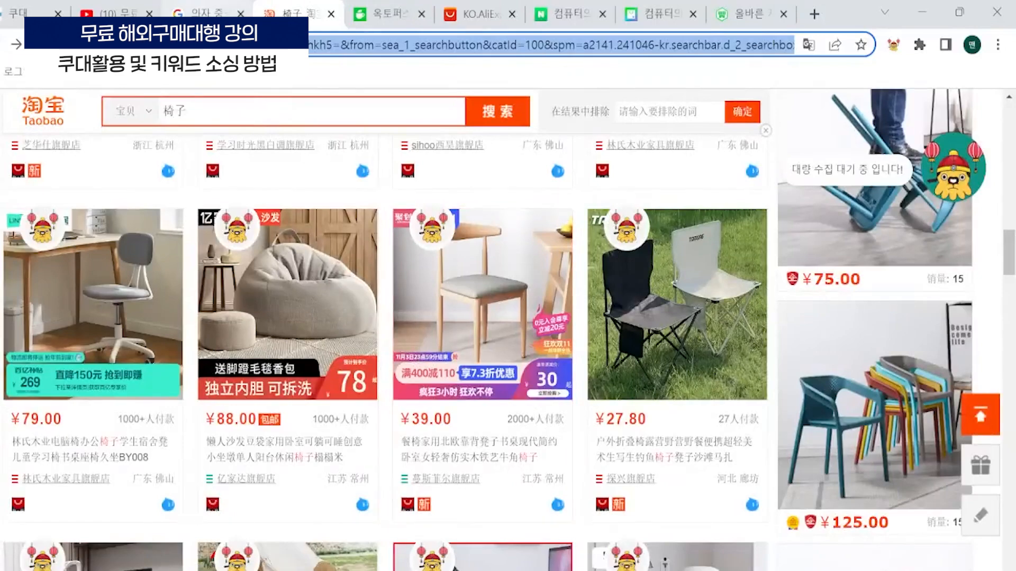
# - Mark three office chairs in the Taobao results for collection and start the bulk collection with 옥토크롬
pyautogui.scroll(6, 343, 389)
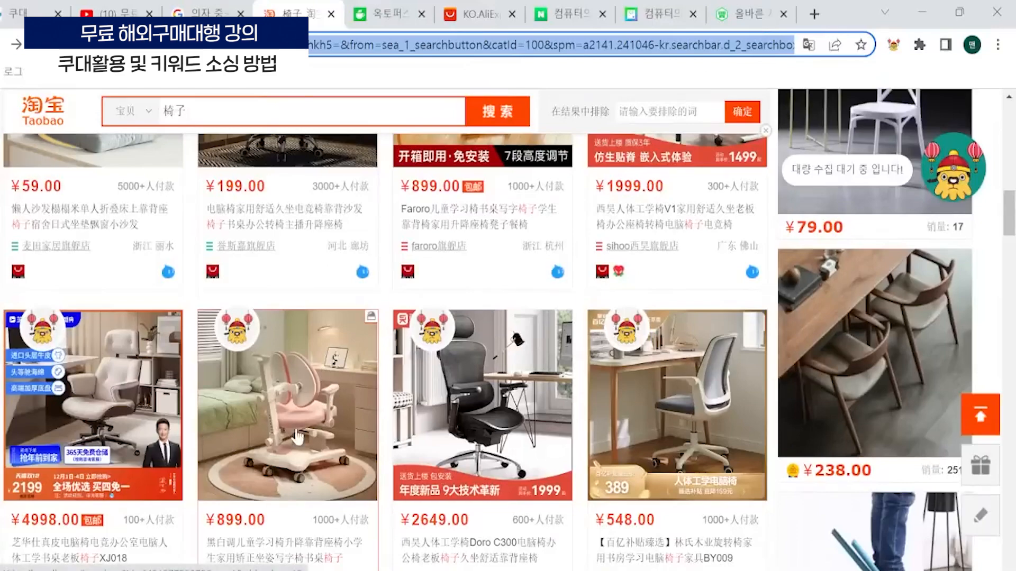
pyautogui.scroll(3, 299, 440)
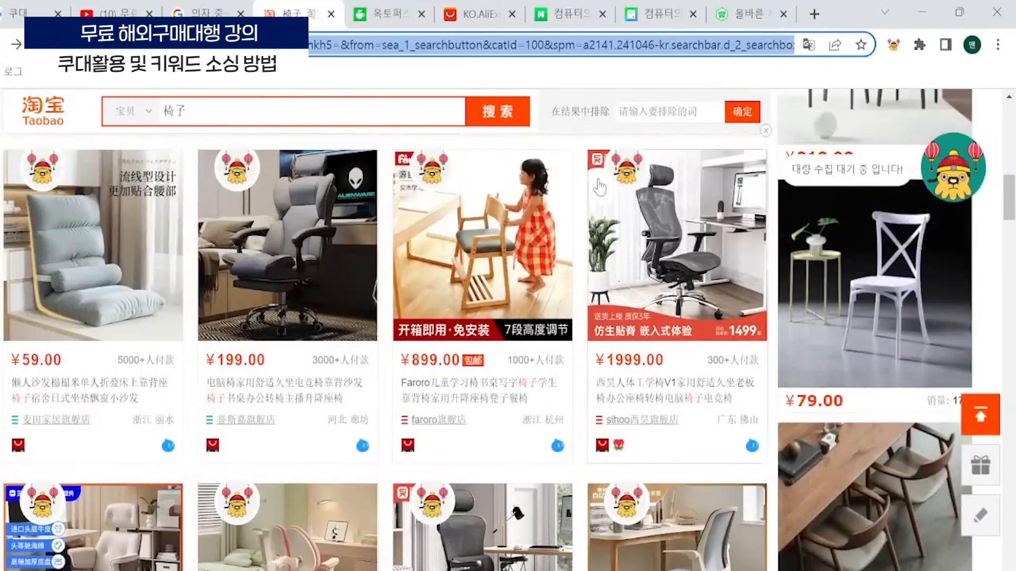
pyautogui.click(638, 169)
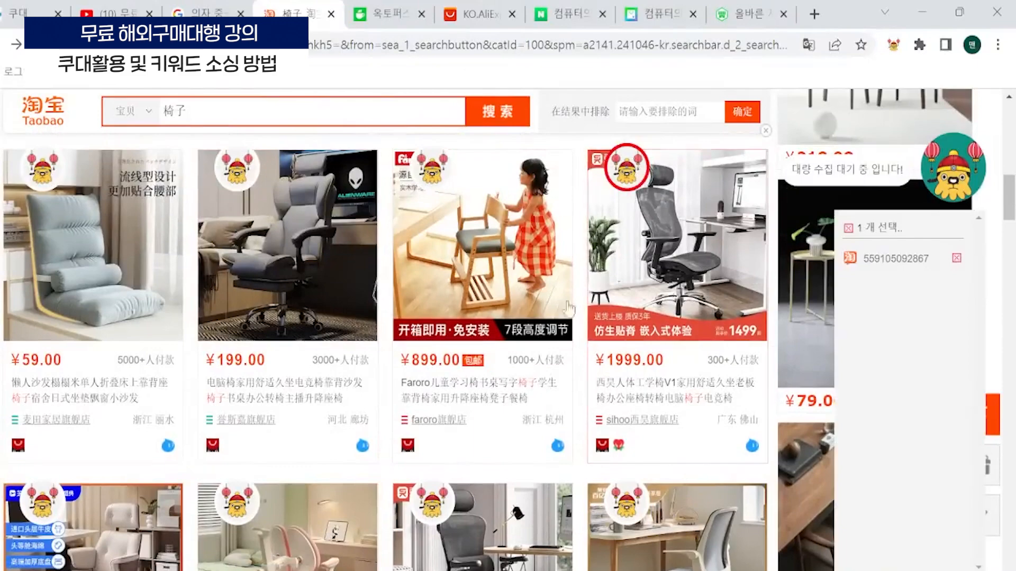
pyautogui.scroll(-2, 284, 379)
pyautogui.click(53, 415)
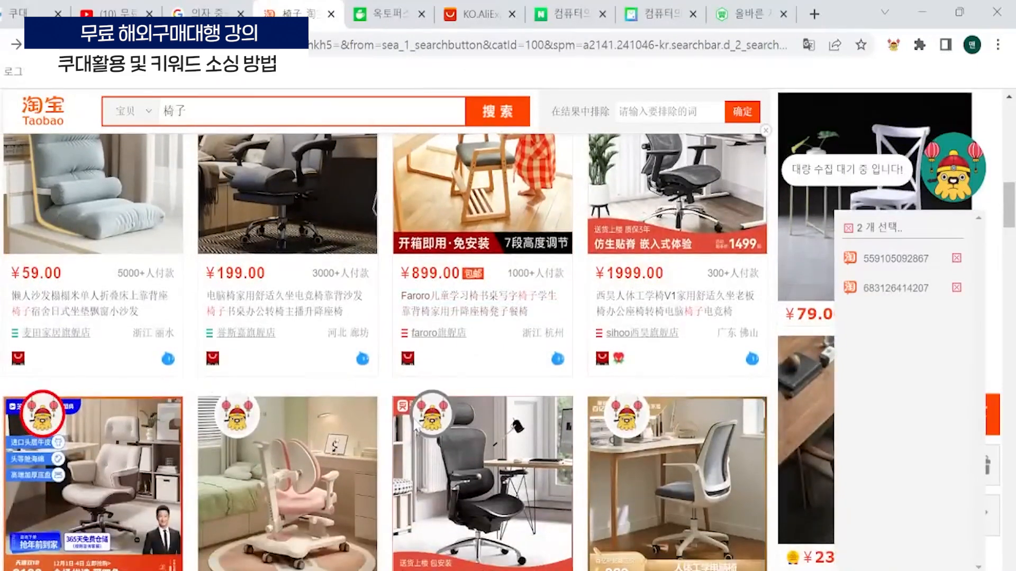
pyautogui.click(431, 415)
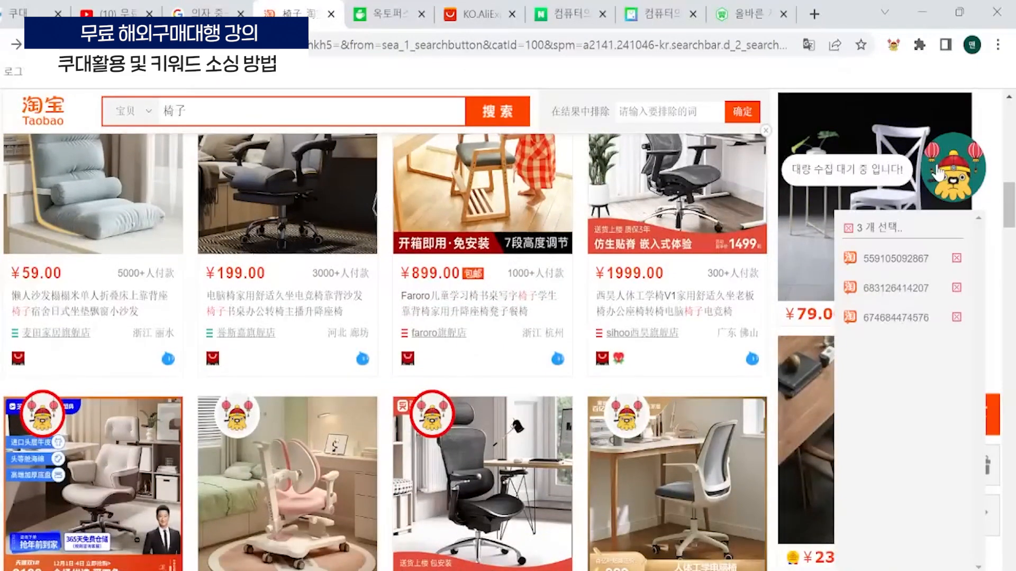
pyautogui.click(941, 173)
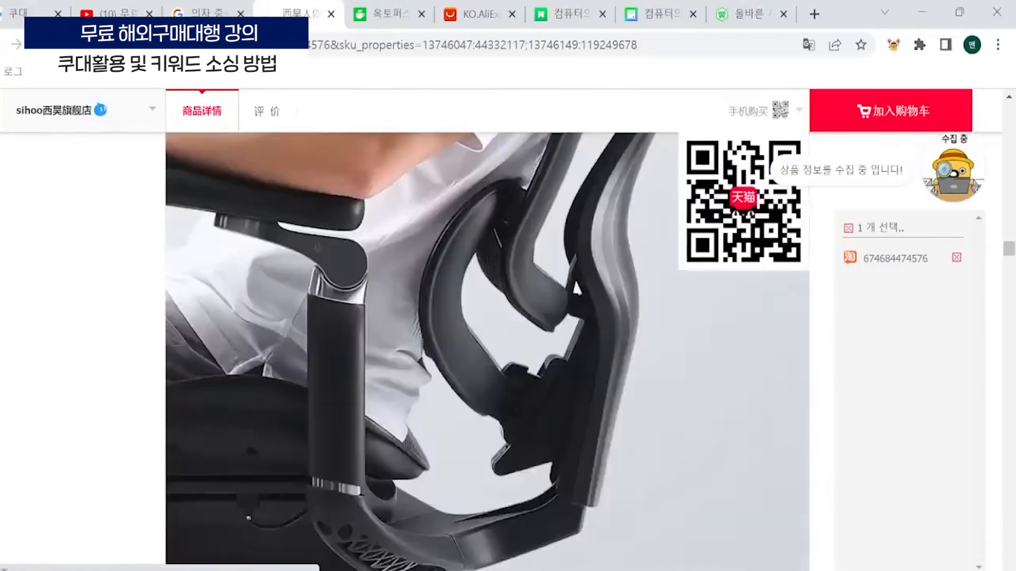
pyautogui.scroll(-15, 487, 349)
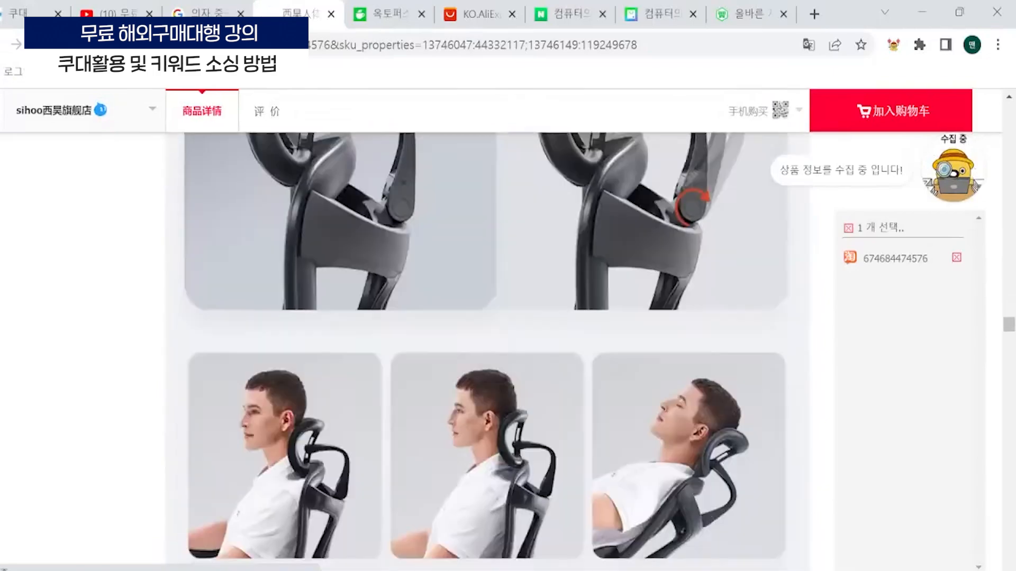
pyautogui.scroll(-15, 486, 349)
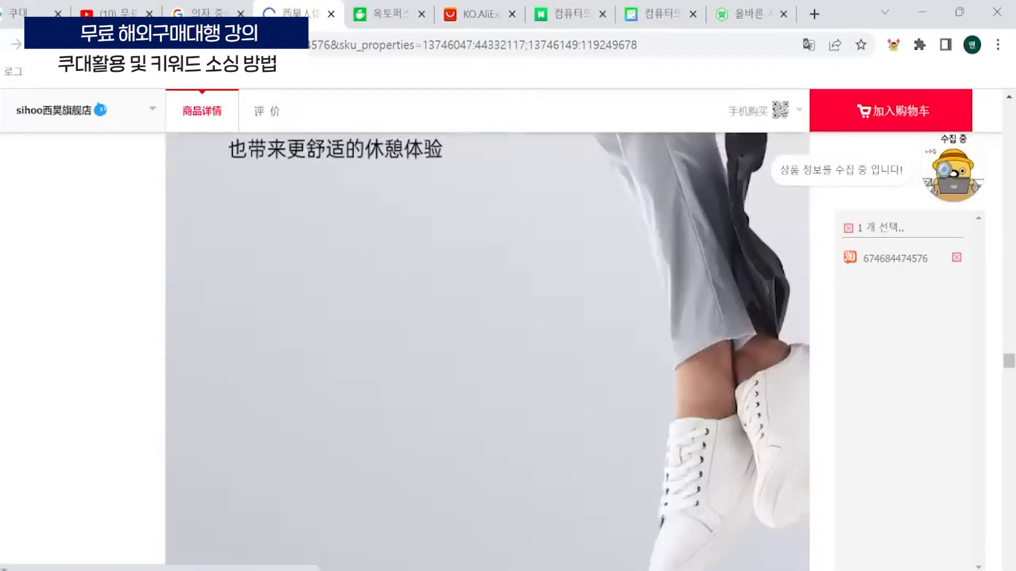
pyautogui.scroll(-20, 487, 349)
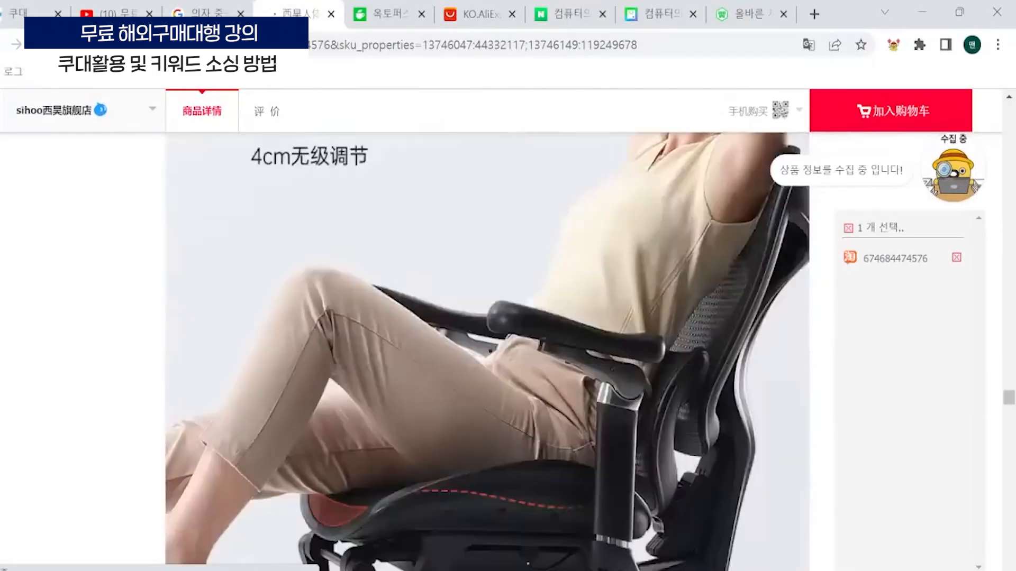
pyautogui.scroll(-15, 883, 380)
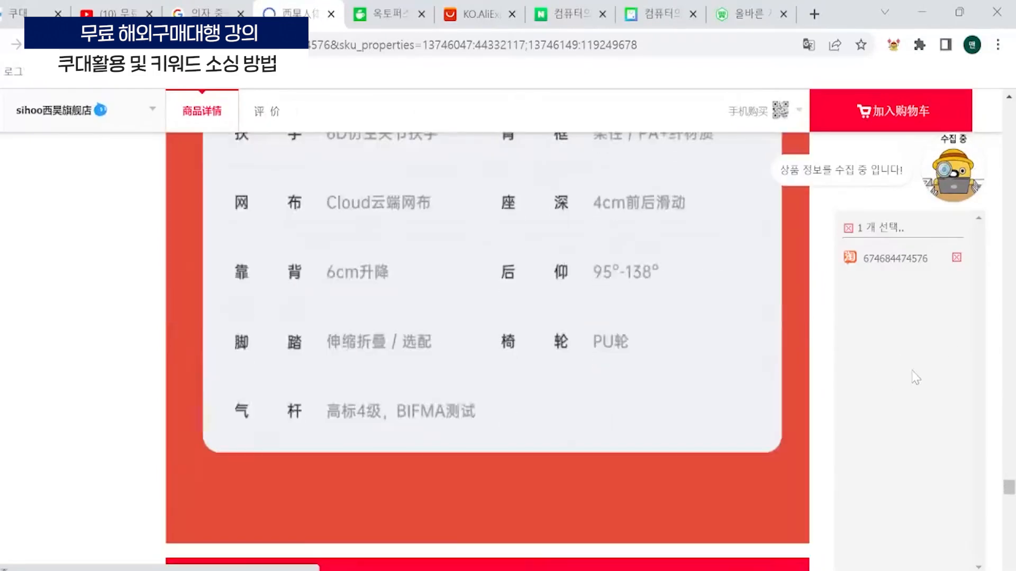
pyautogui.scroll(-15, 915, 378)
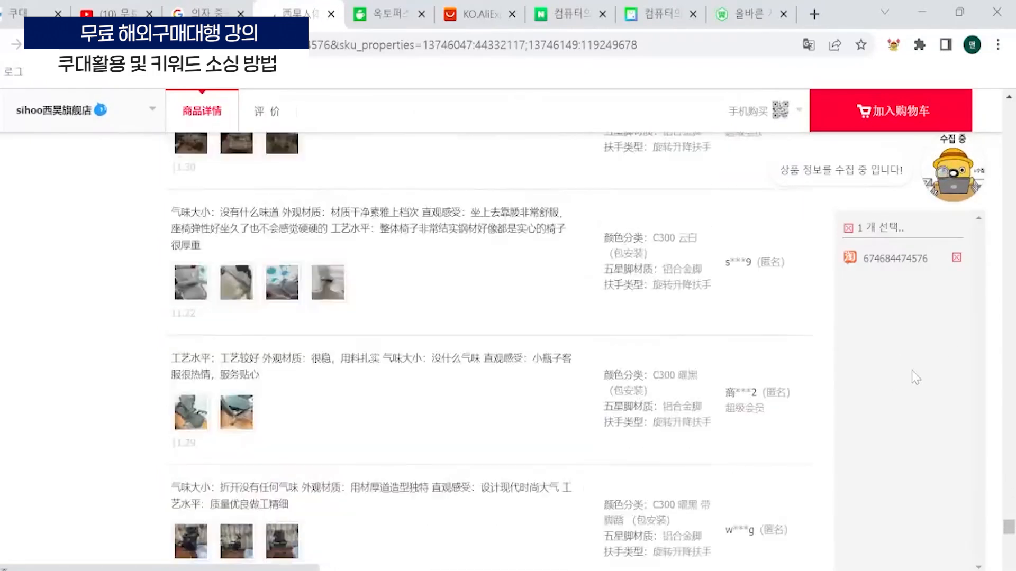
pyautogui.scroll(-15, 916, 378)
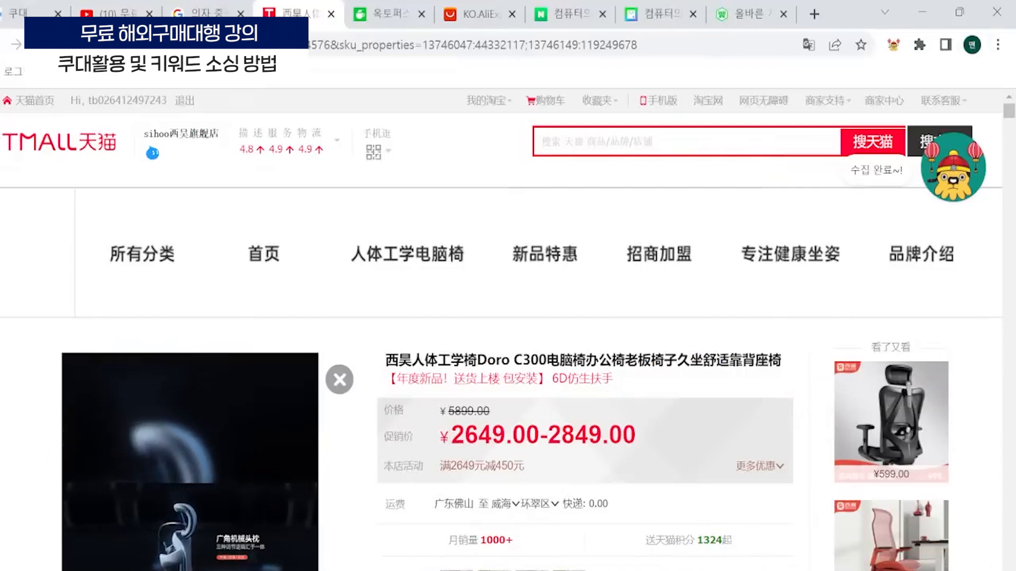
# - Switch back to Coudae and open the 상품(중국) product list
pyautogui.moveTo(664, 570)
pyautogui.click(664, 523)
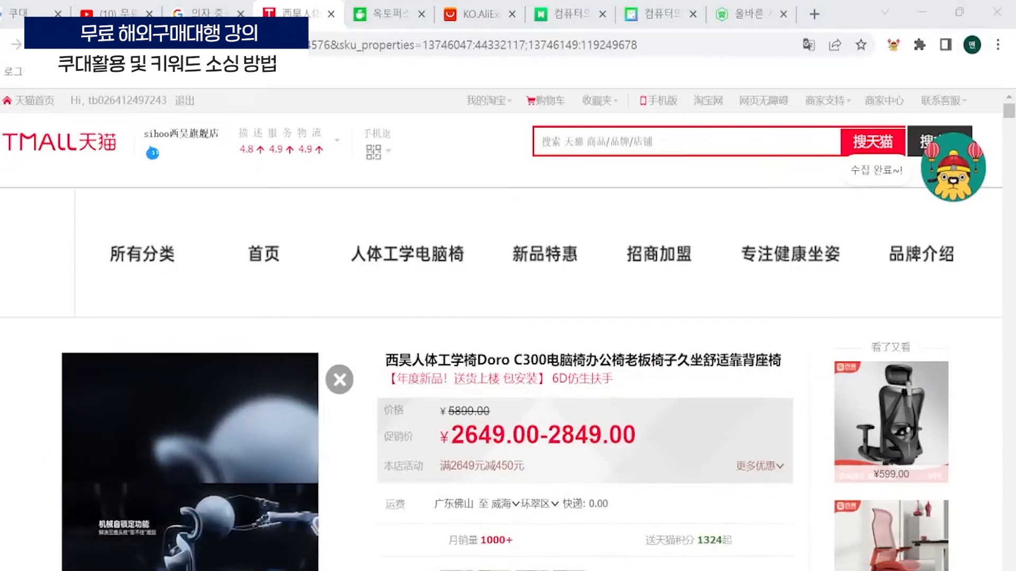
pyautogui.moveTo(682, 570)
pyautogui.click(691, 540)
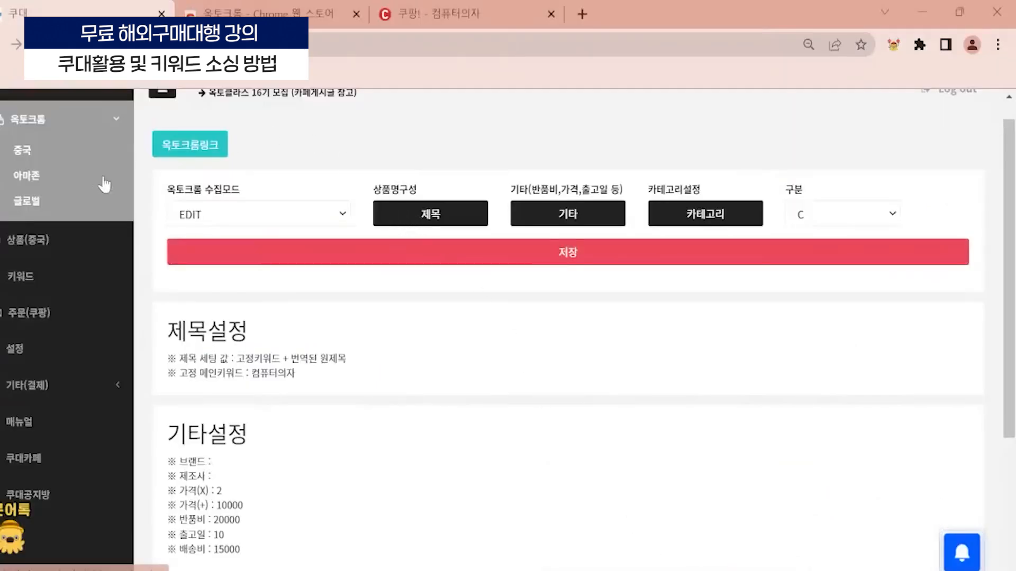
pyautogui.scroll(1, 137, 181)
pyautogui.click(27, 264)
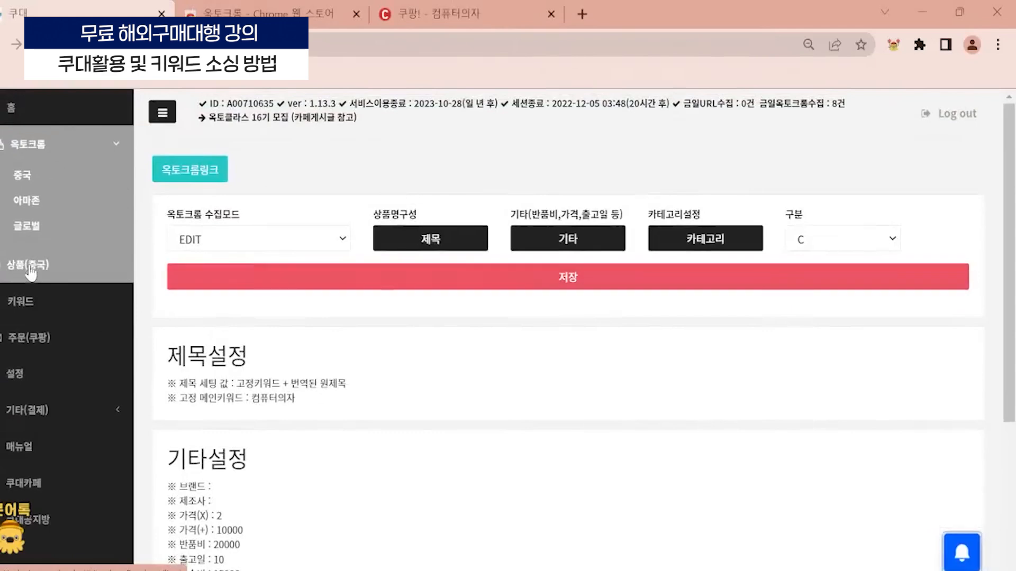
# - Examine the newly collected chairs in the product list for the fixed keyword 컴퓨터의자 at the start of their names
pyautogui.scroll(-3, 236, 364)
pyautogui.scroll(-2, 236, 364)
pyautogui.scroll(1, 254, 339)
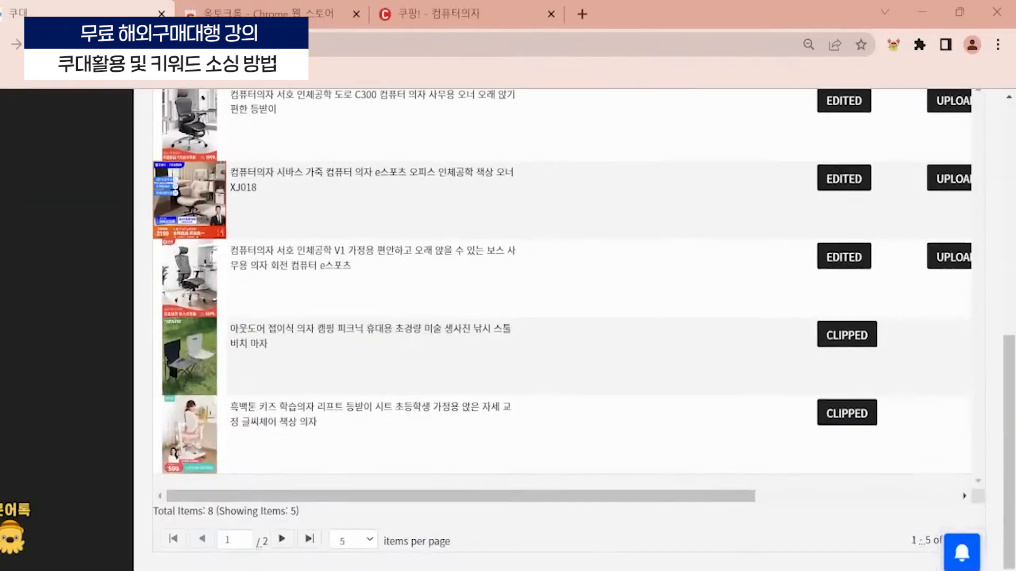
pyautogui.moveTo(273, 181); pyautogui.dragTo(229, 181)
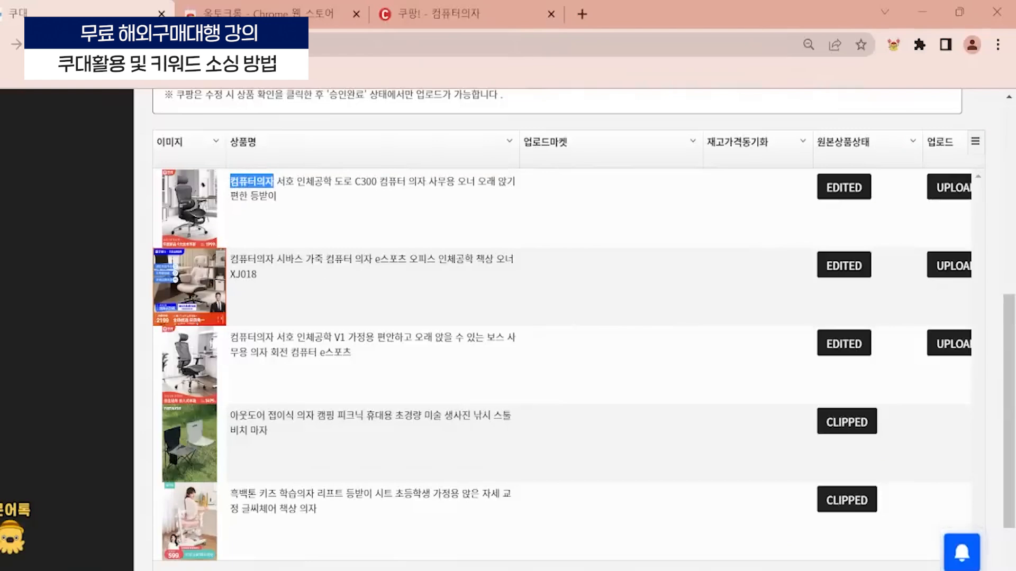
pyautogui.moveTo(275, 337); pyautogui.dragTo(230, 337)
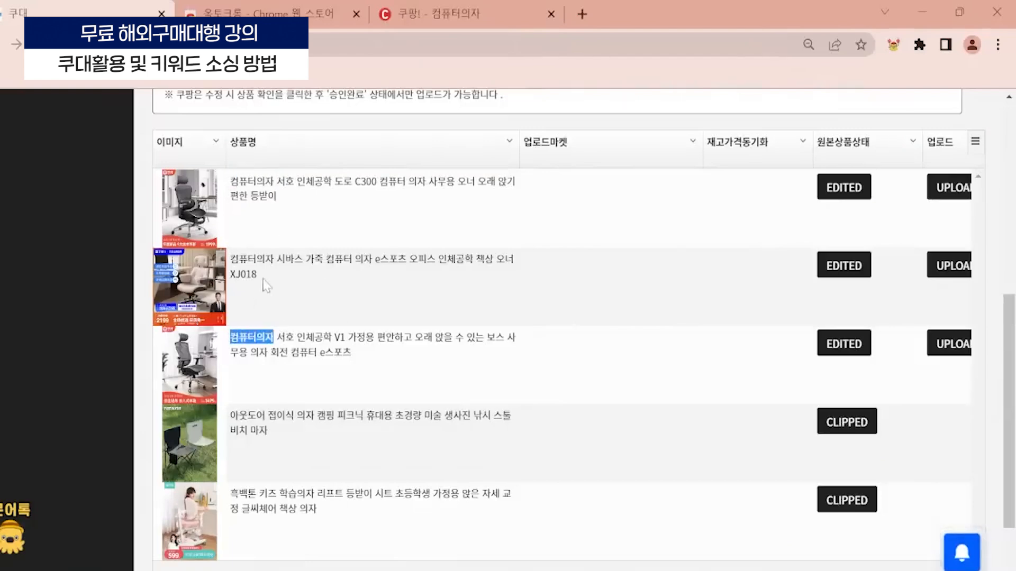
pyautogui.moveTo(275, 259); pyautogui.dragTo(229, 258)
pyautogui.moveTo(274, 181); pyautogui.dragTo(217, 187)
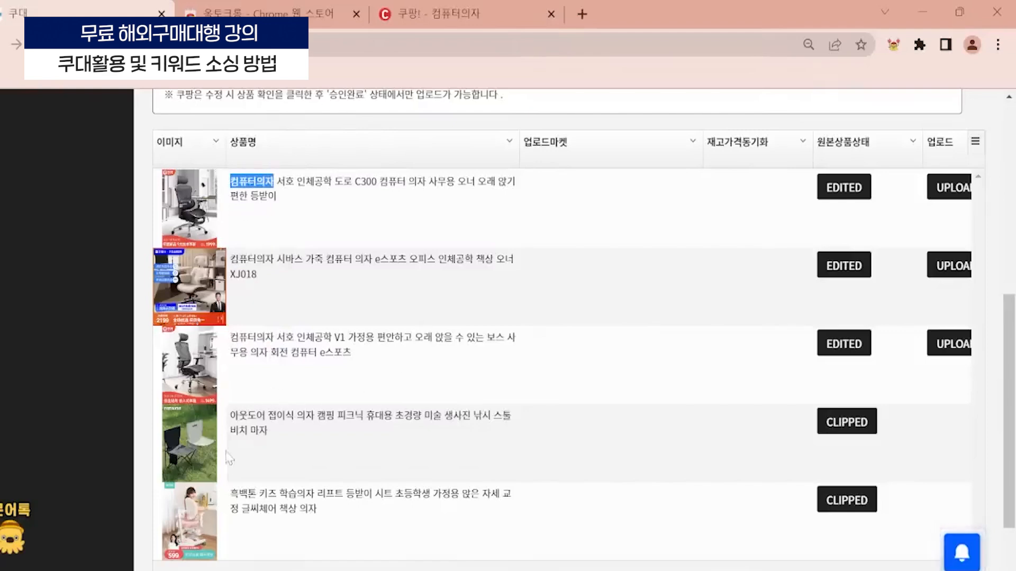
# - Open the third chair (서호 인체공학 V1) for editing, view its marketplace category settings and close them without saving
pyautogui.click(196, 363)
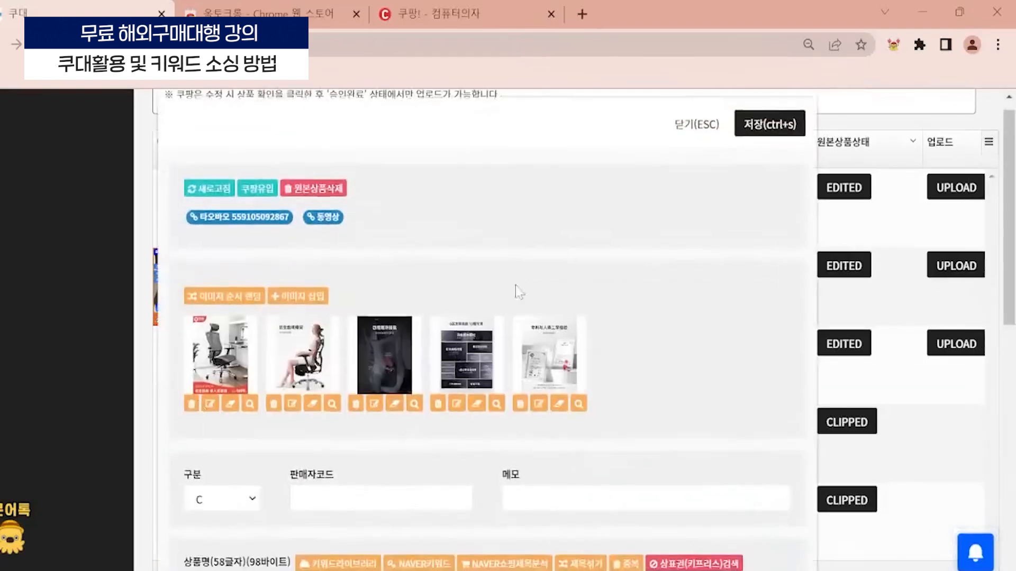
pyautogui.scroll(-3, 517, 291)
pyautogui.scroll(-4, 307, 405)
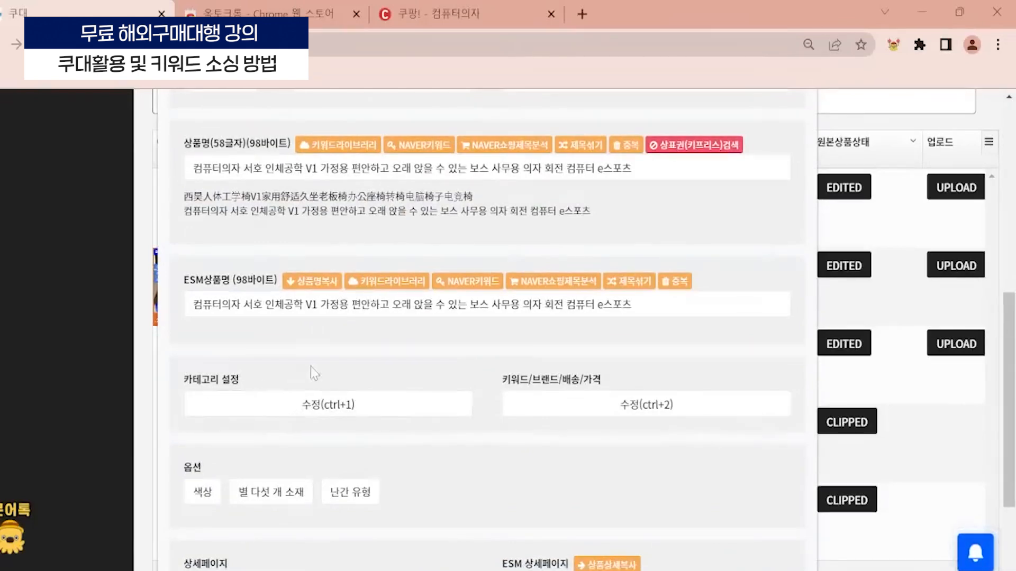
pyautogui.click(320, 415)
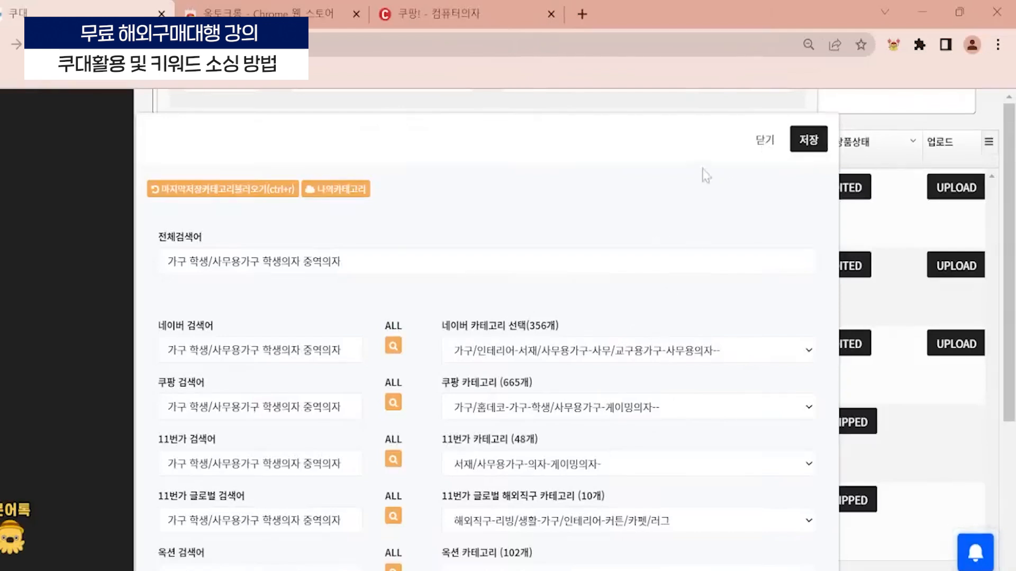
pyautogui.click(764, 143)
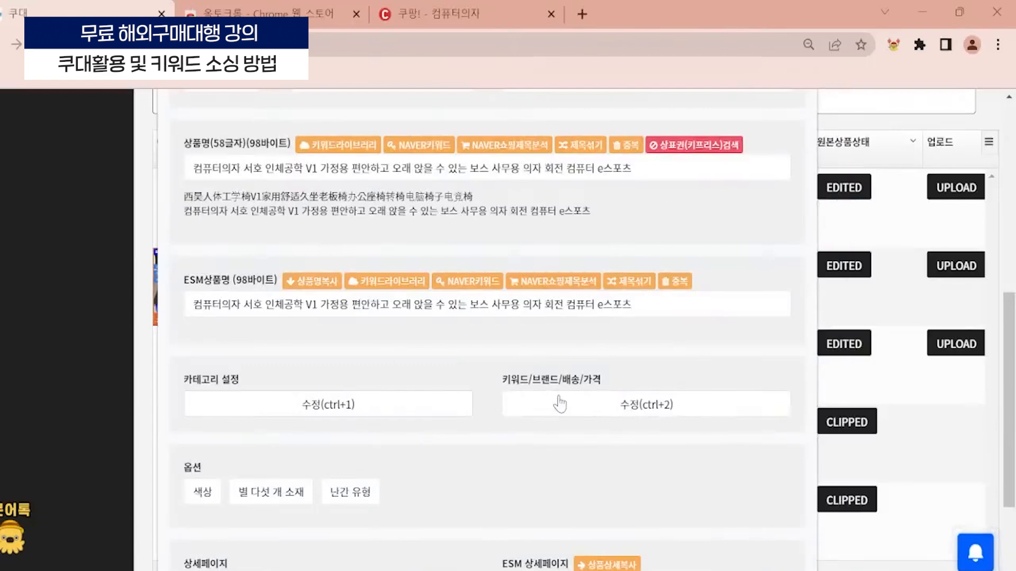
# - Open the same chair's keyword, brand, shipping and price settings and examine the keywords, fees and price calculation
pyautogui.click(585, 402)
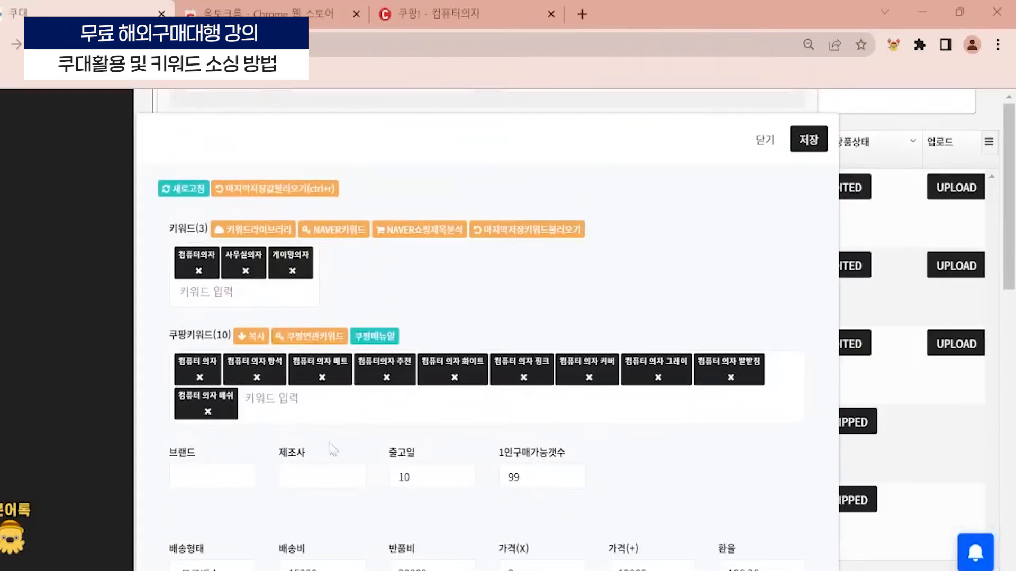
pyautogui.scroll(-3, 351, 412)
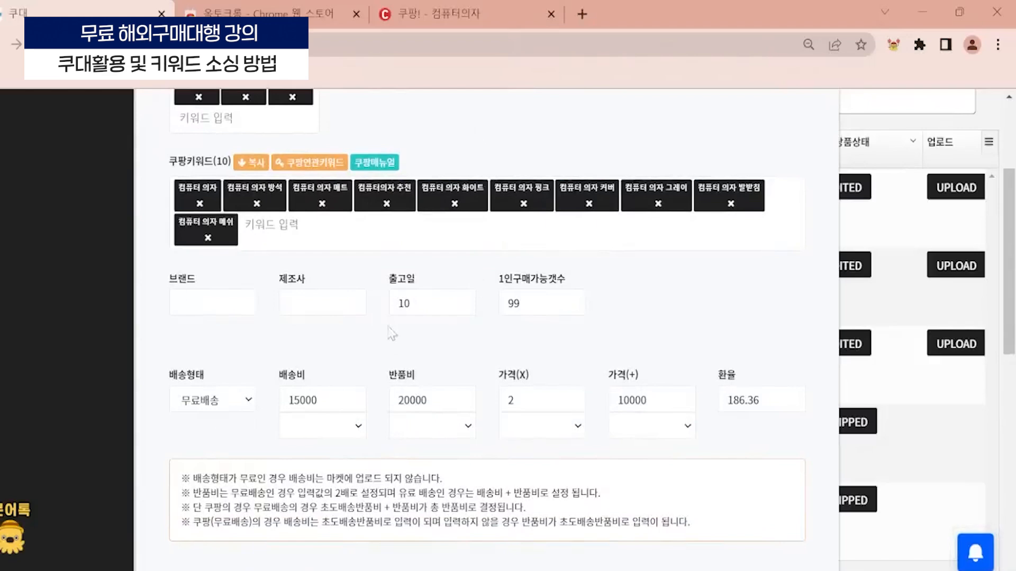
pyautogui.scroll(-6, 270, 342)
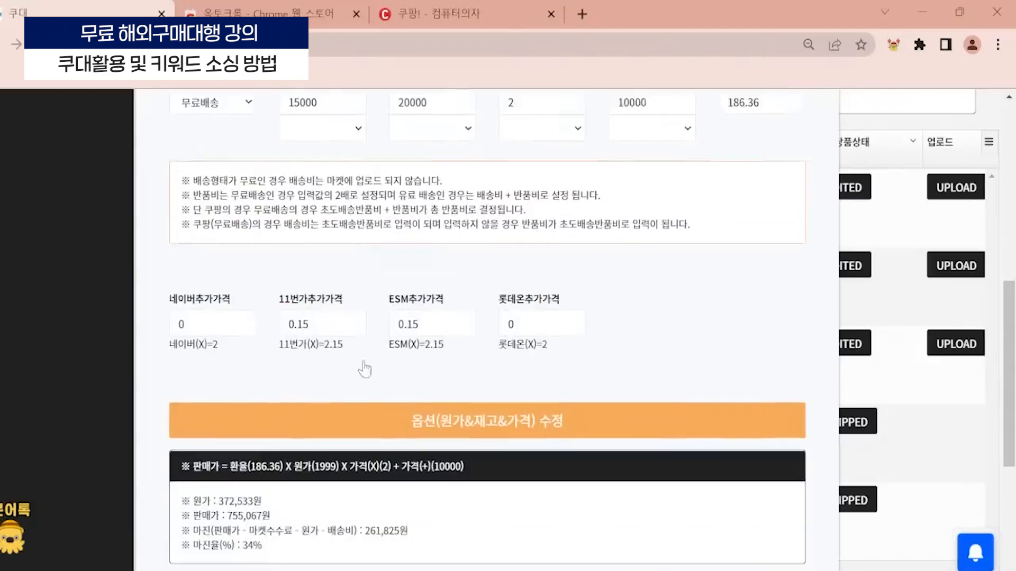
pyautogui.scroll(3, 469, 290)
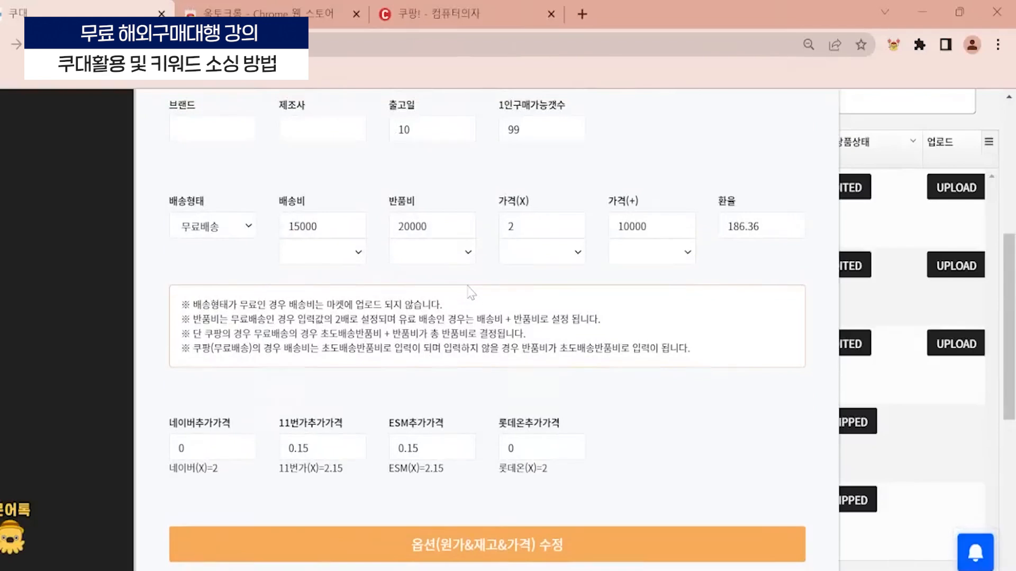
pyautogui.scroll(-6, 513, 307)
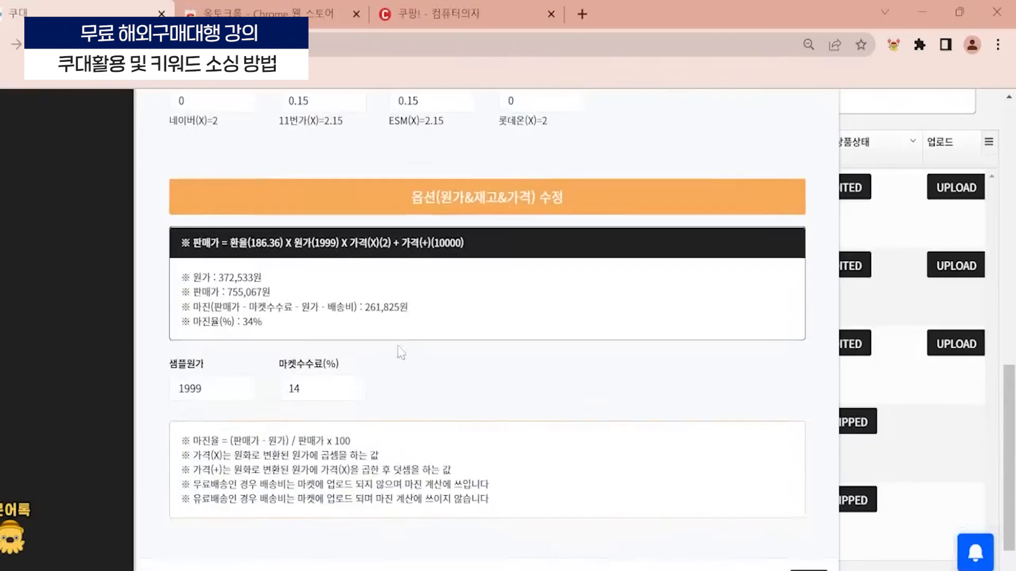
pyautogui.scroll(6, 270, 360)
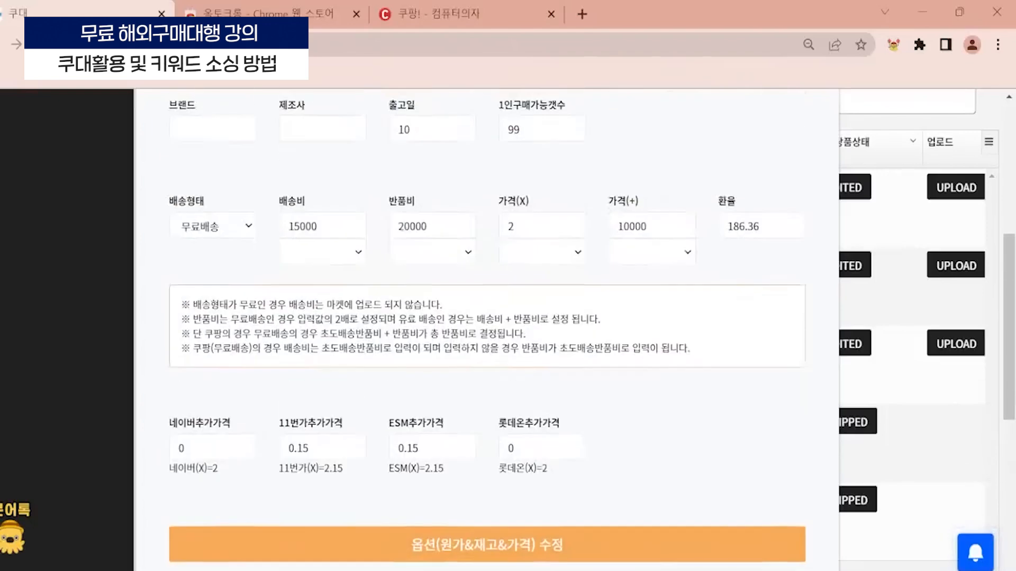
pyautogui.scroll(-5, 429, 285)
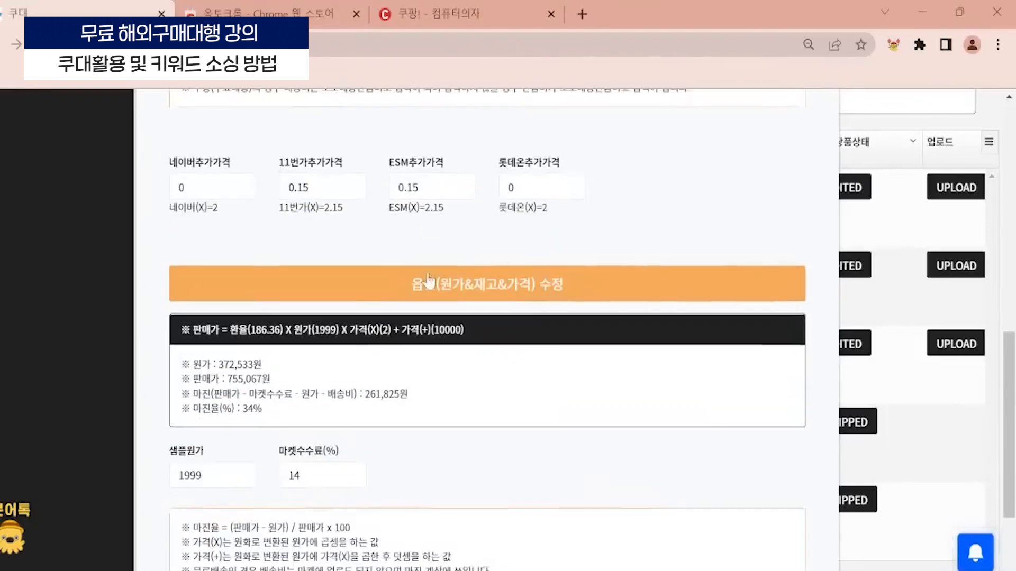
# - Highlight the 마진율(%) line in the price calculation, and close the settings and the product editor without saving
pyautogui.moveTo(262, 411); pyautogui.dragTo(178, 418)
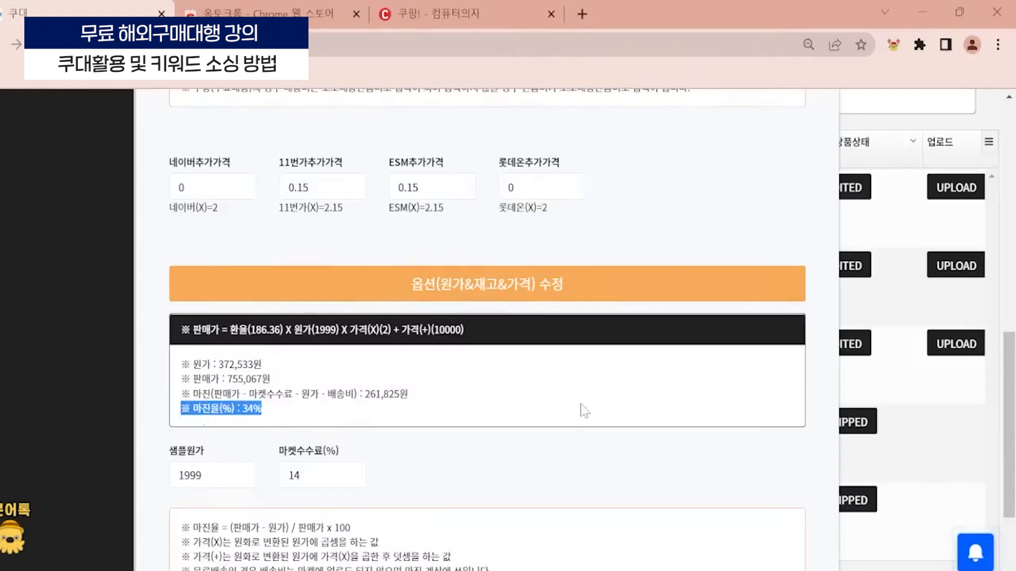
pyautogui.scroll(-3, 584, 410)
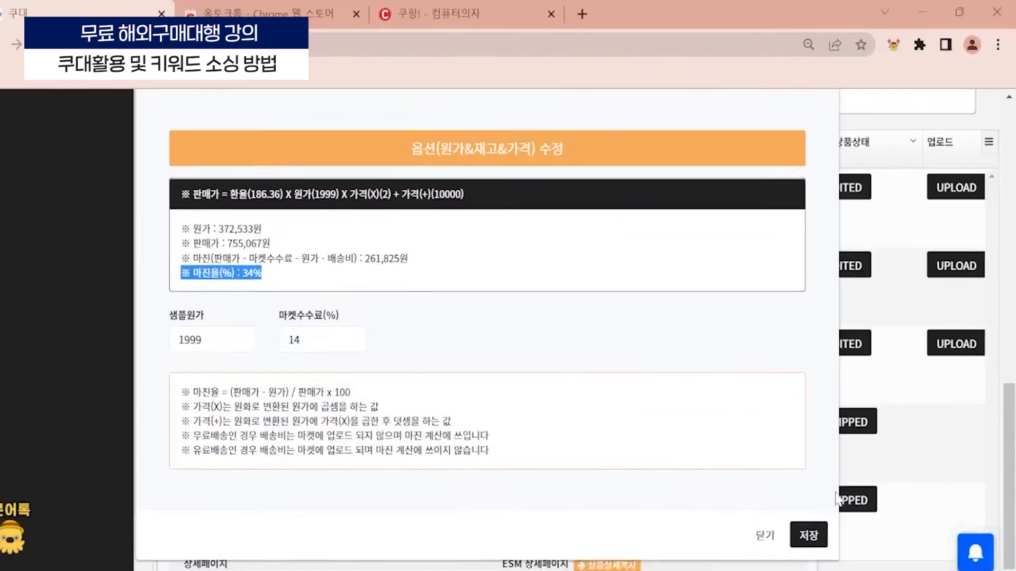
pyautogui.click(764, 536)
pyautogui.click(693, 537)
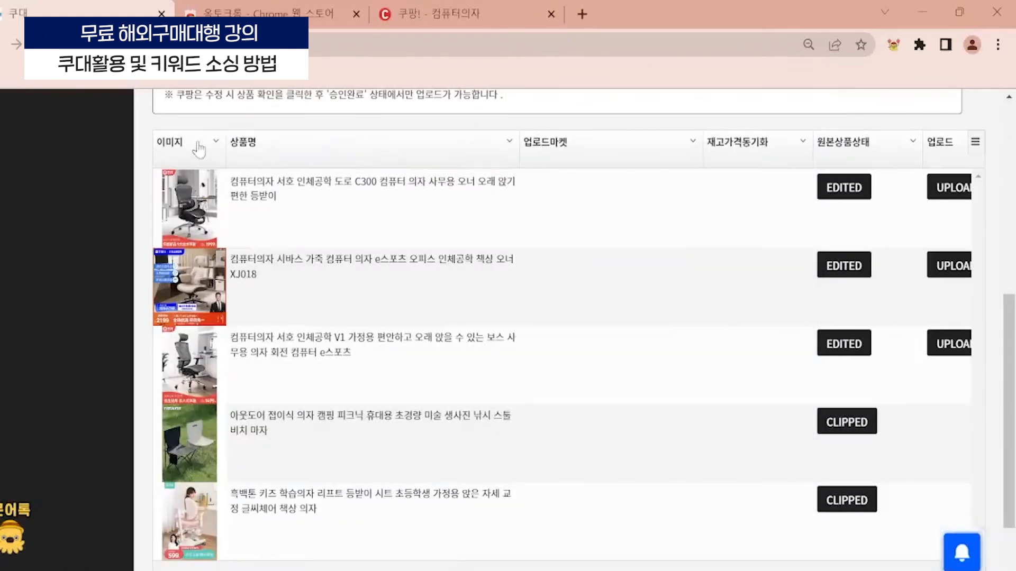
# - Reopen the third chair's editor, review its images, names, options and detail page sections, and close it without saving
pyautogui.click(192, 367)
pyautogui.scroll(-9, 450, 268)
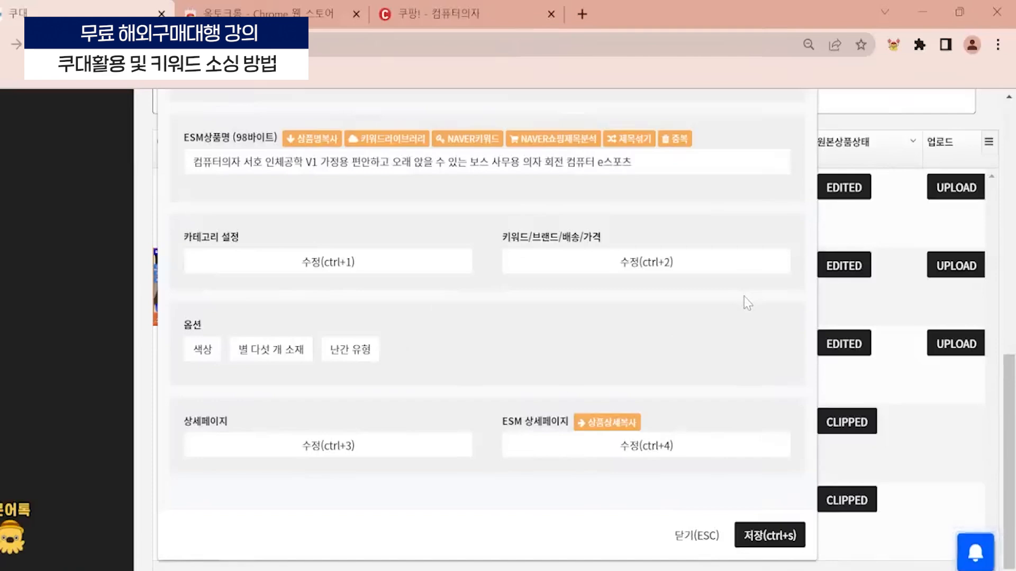
pyautogui.scroll(8, 709, 327)
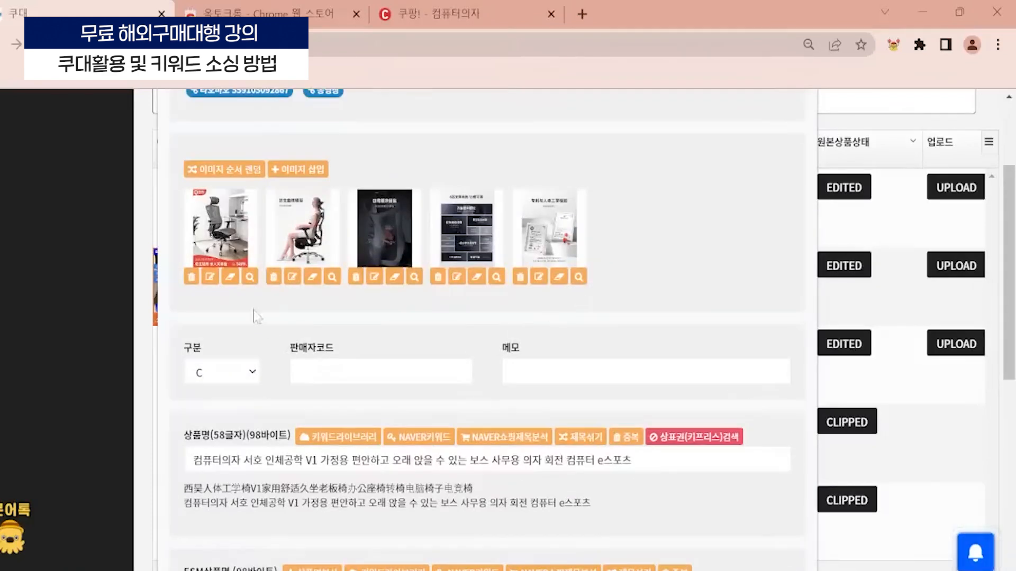
pyautogui.scroll(-8, 627, 306)
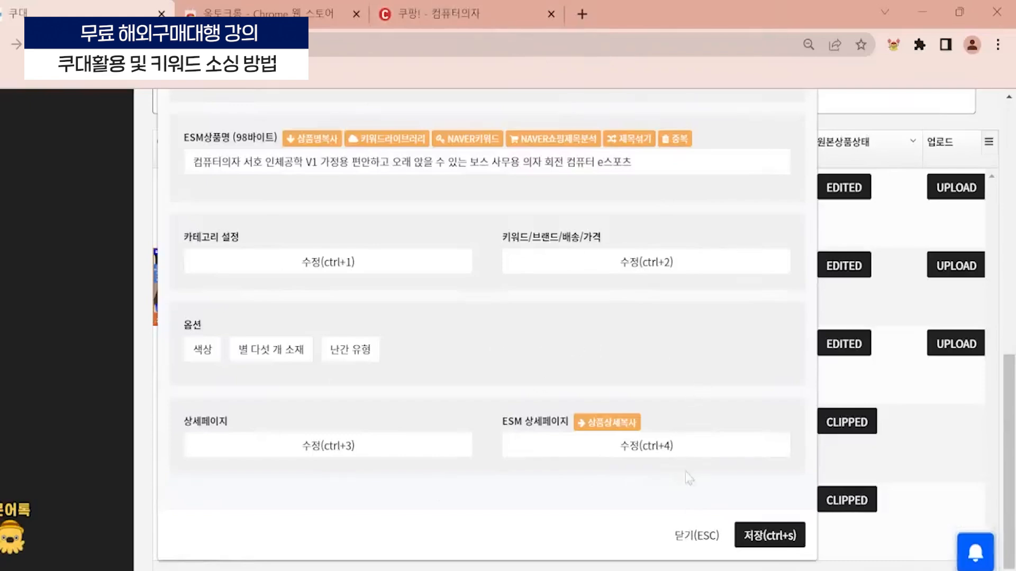
pyautogui.scroll(10, 402, 391)
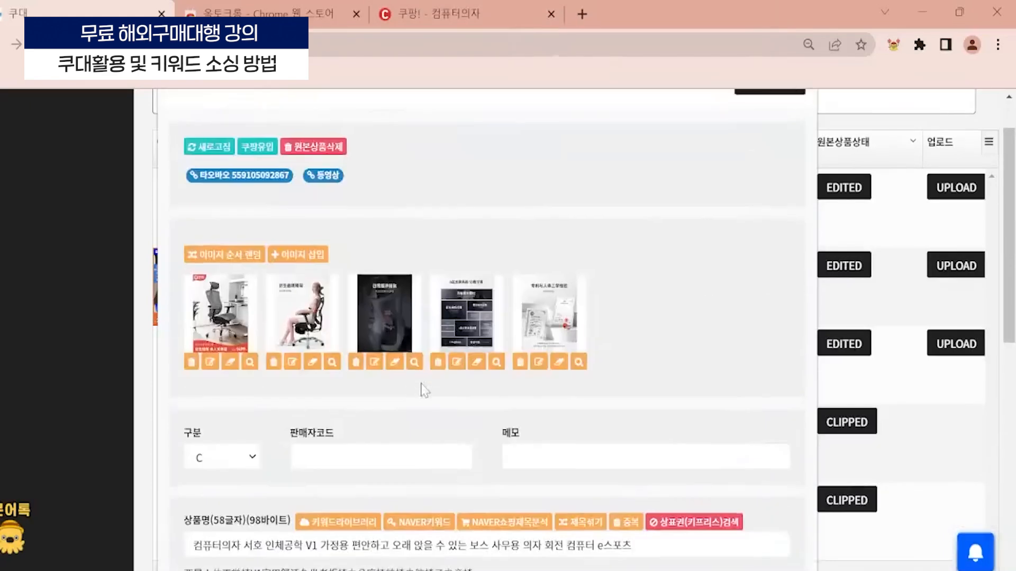
pyautogui.click(676, 159)
pyautogui.scroll(10, 454, 329)
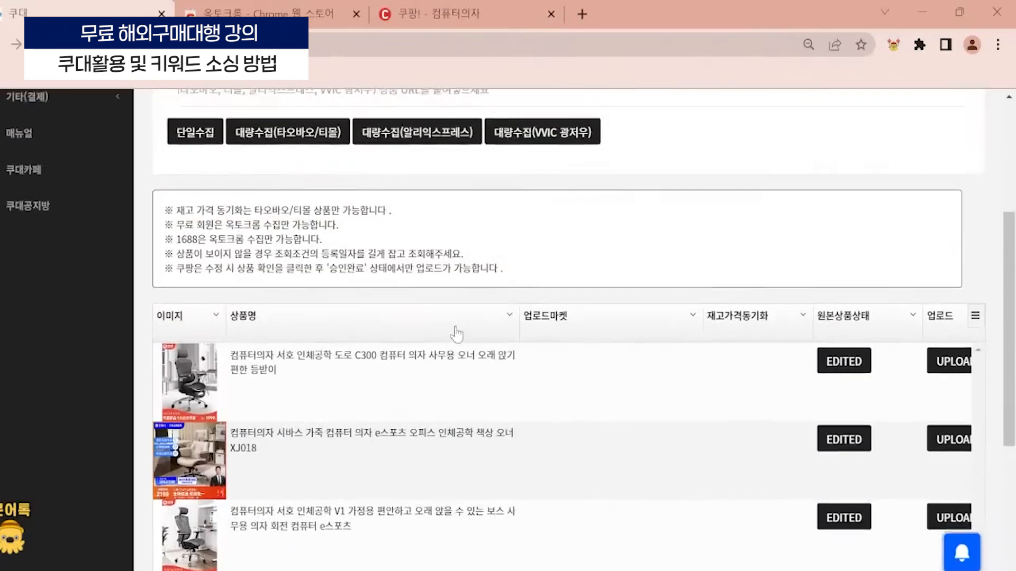
# - Open the first chair (서호 인체공학 도로 C300) for editing, look over its images and fields, and close it without saving
pyautogui.scroll(-4, 154, 317)
pyautogui.click(214, 369)
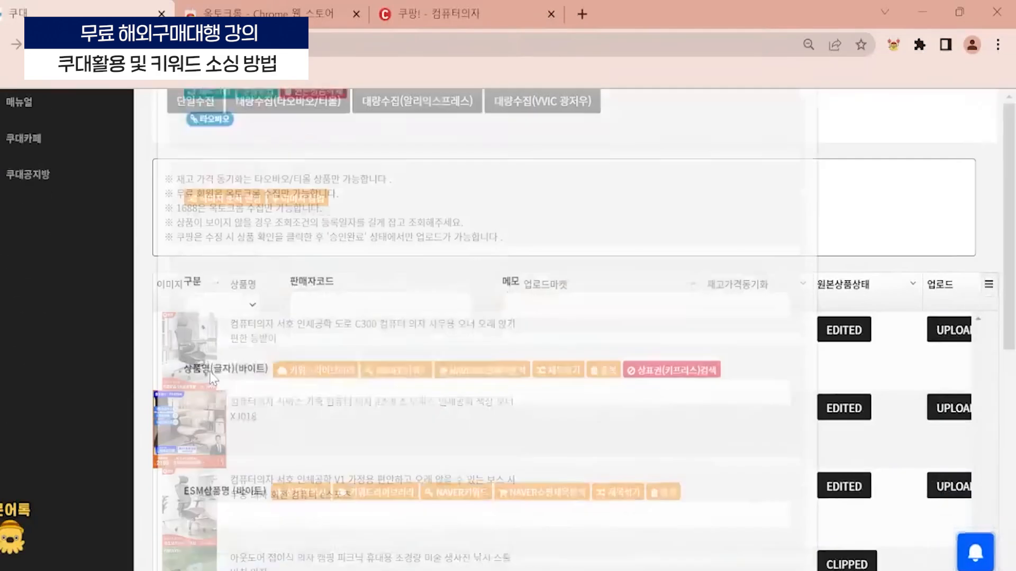
pyautogui.scroll(-1, 352, 327)
pyautogui.scroll(2, 461, 250)
pyautogui.scroll(5, 556, 233)
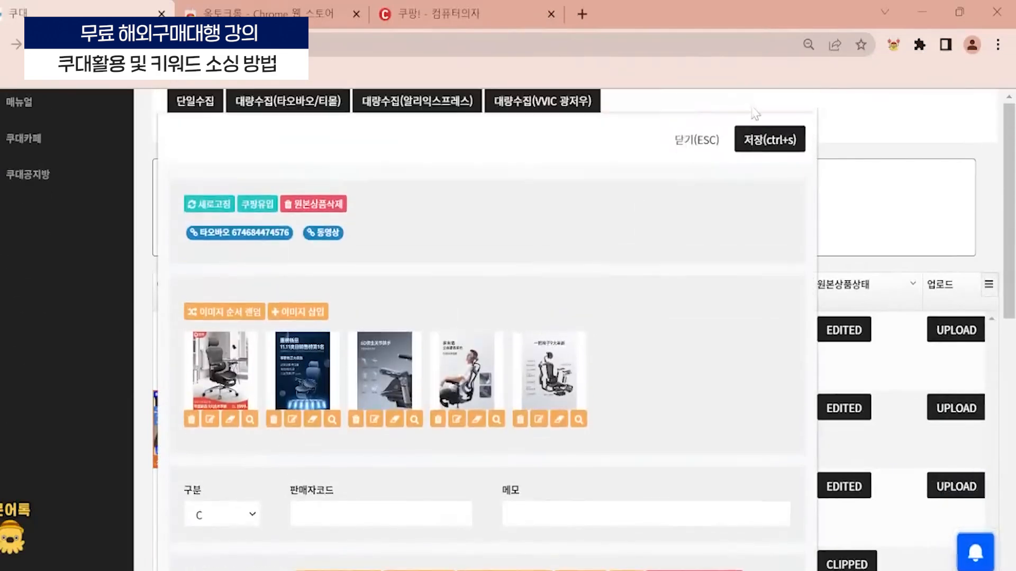
pyautogui.click(691, 144)
pyautogui.scroll(3, 450, 273)
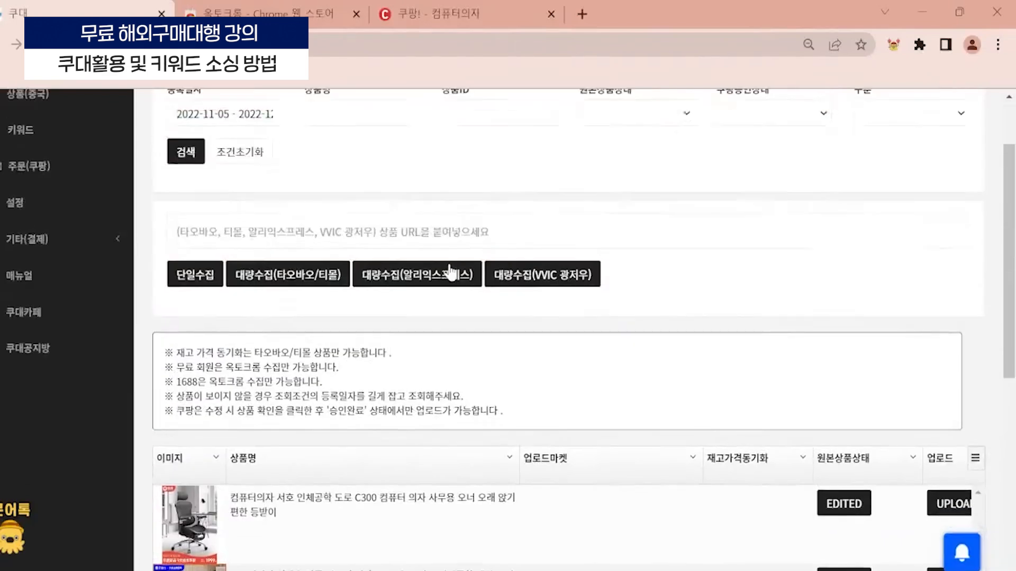
pyautogui.scroll(-5, 328, 288)
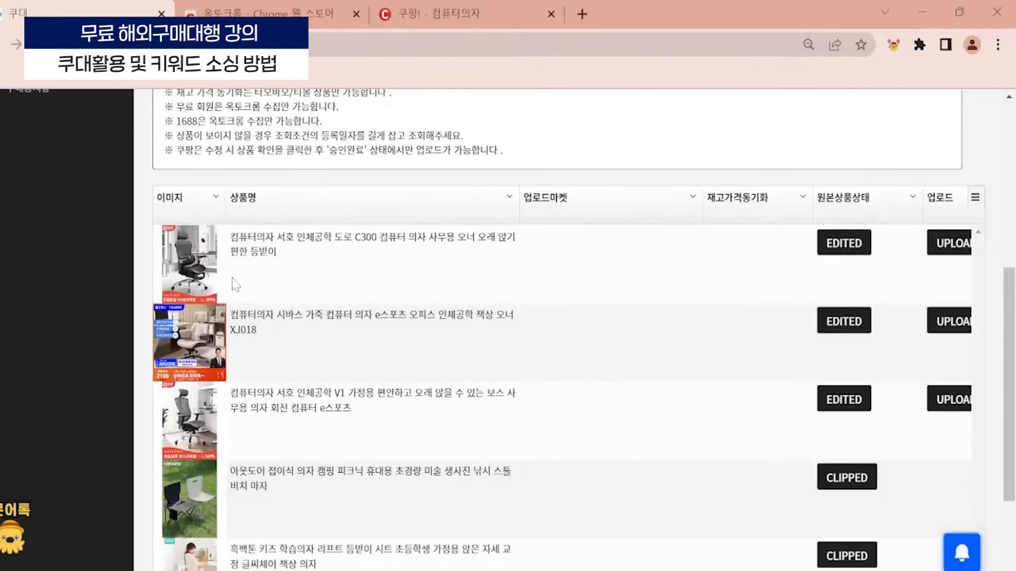
pyautogui.scroll(3, 217, 325)
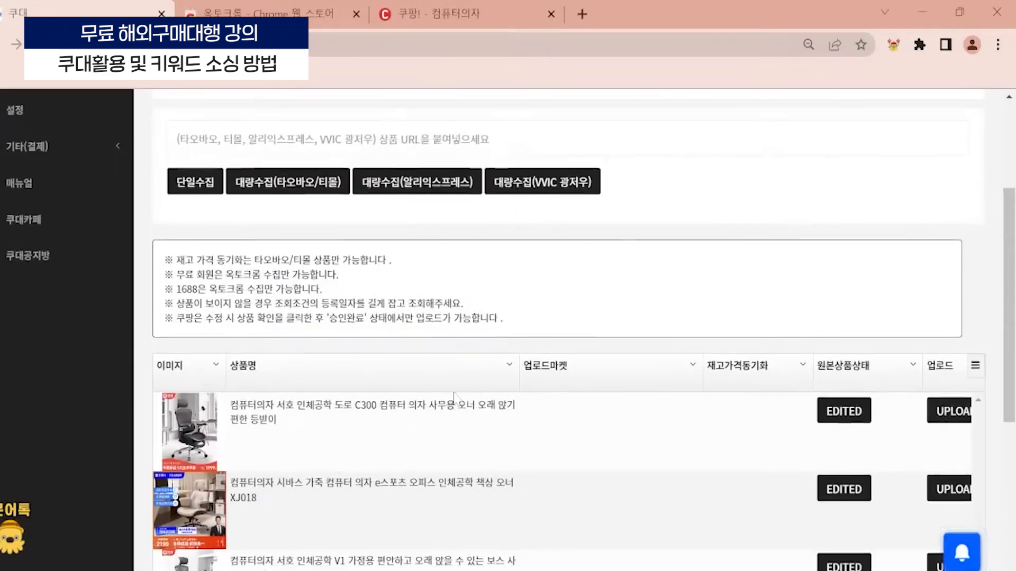
pyautogui.scroll(-5, 453, 396)
pyautogui.scroll(5, 453, 396)
pyautogui.scroll(-3, 453, 395)
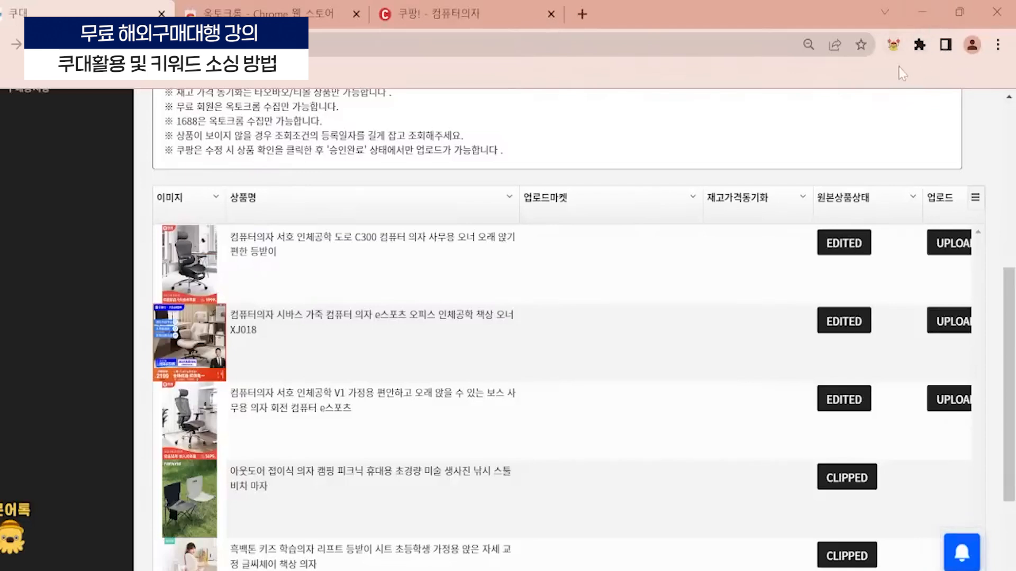
# - Check the pin setting of the 옥토크롬 browser extension, view its login form and dismiss it
pyautogui.click(918, 48)
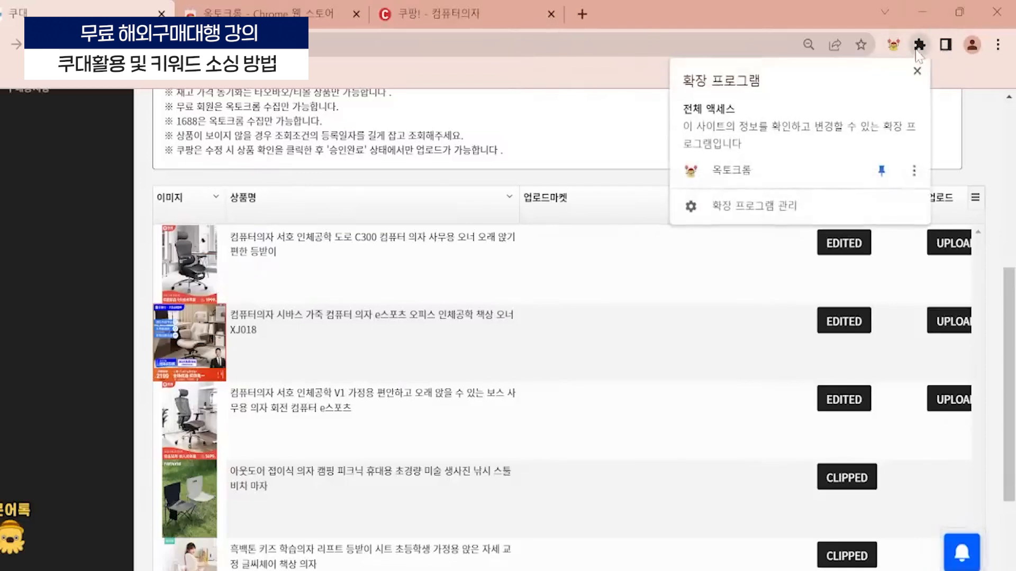
pyautogui.click(880, 174)
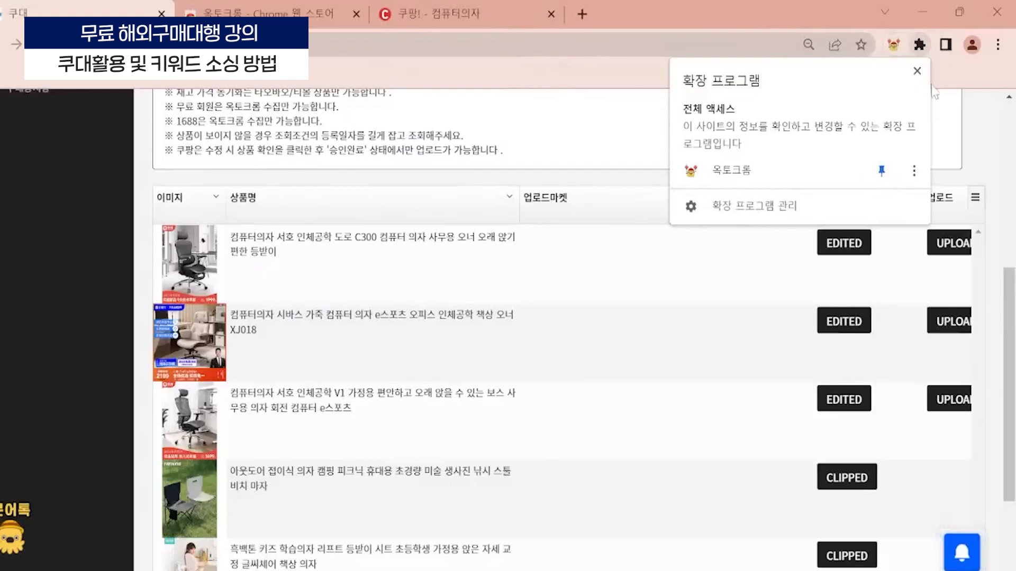
pyautogui.click(967, 89)
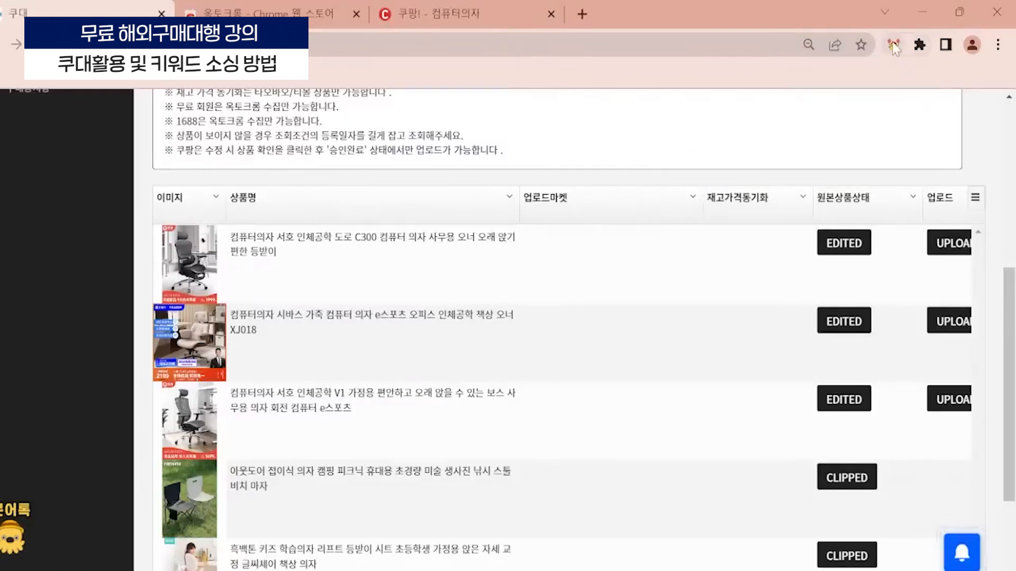
pyautogui.click(894, 46)
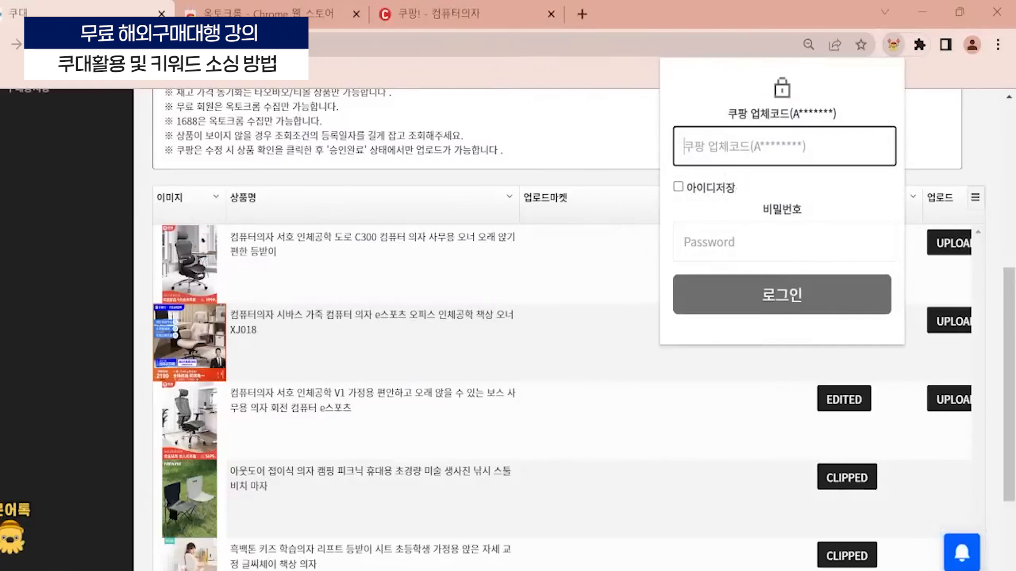
pyautogui.click(453, 208)
# - Open the first chair (서호 인체공학 도로 C300) in the product list, review its details and save the product
pyautogui.scroll(4, 454, 206)
pyautogui.scroll(2, 454, 206)
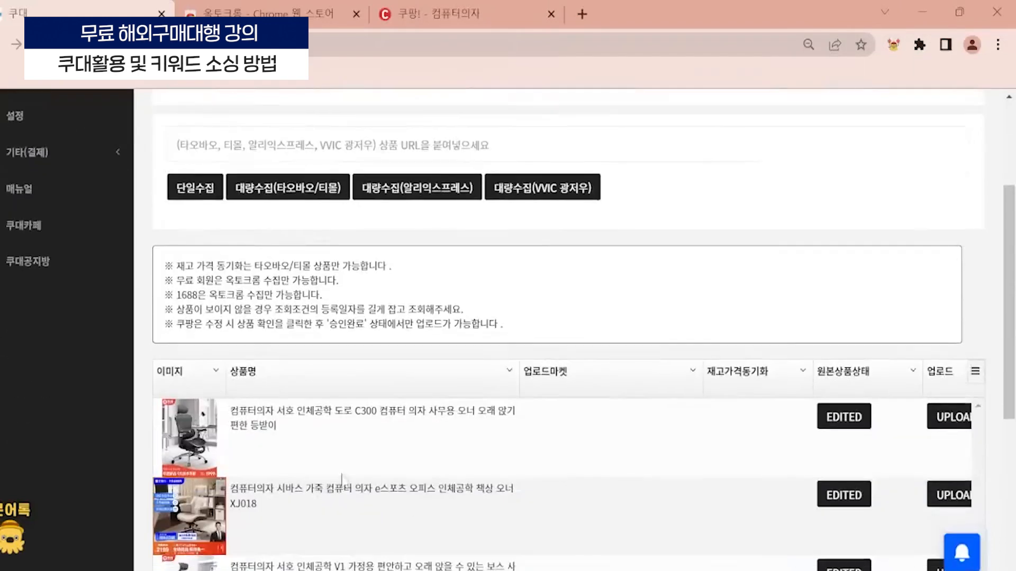
pyautogui.scroll(-3, 64, 144)
pyautogui.scroll(-3, 177, 421)
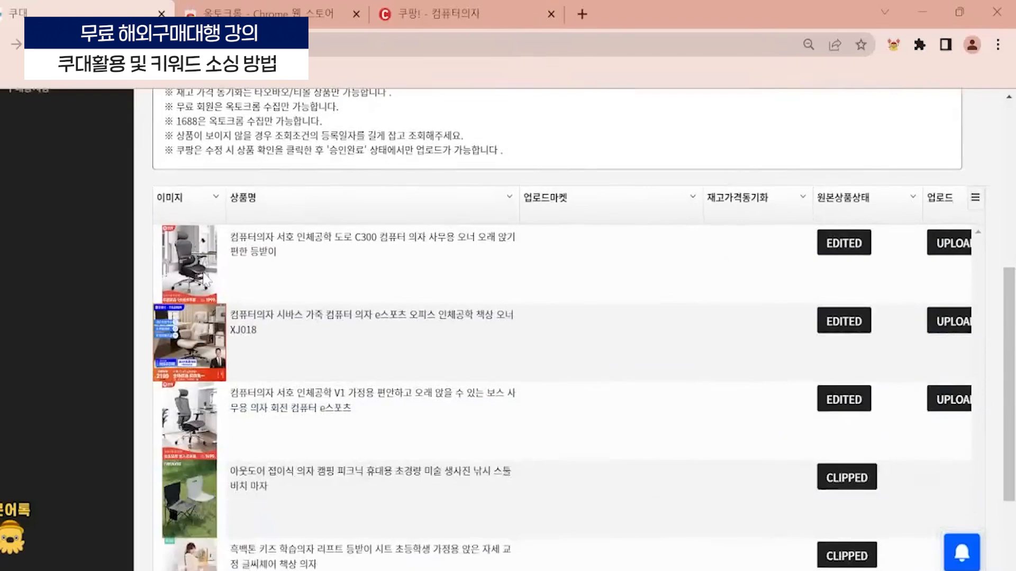
pyautogui.click(200, 277)
pyautogui.scroll(-7, 296, 269)
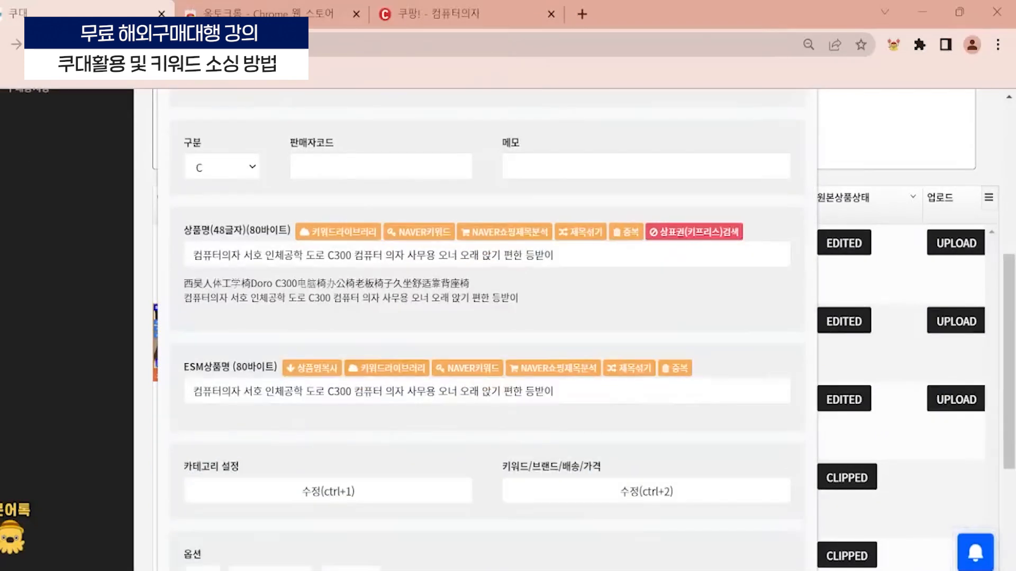
pyautogui.scroll(-4, 339, 274)
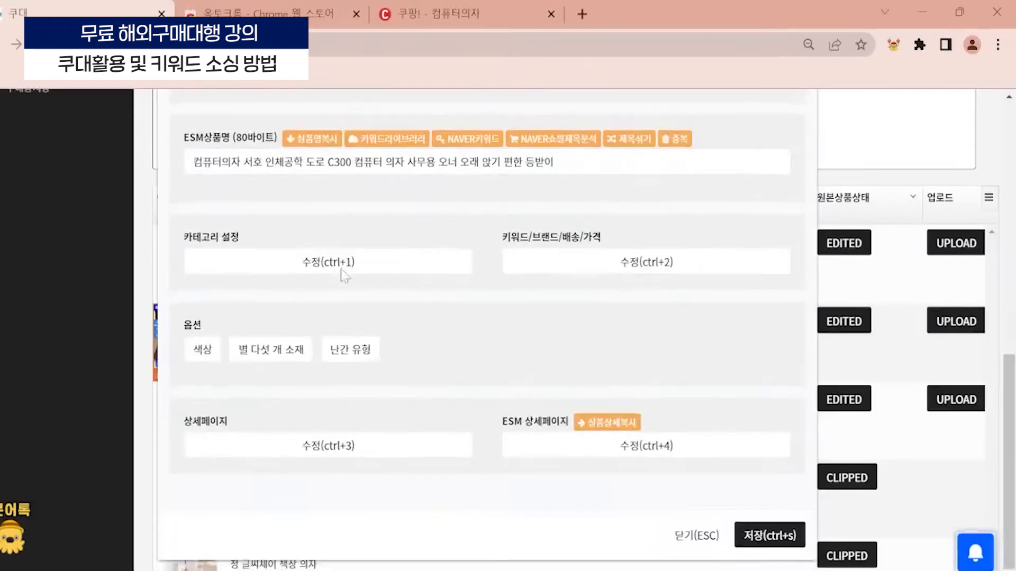
pyautogui.click(770, 535)
# - Open the marketplace upload form for the first chair and review its 쿠팡 options and upload section
pyautogui.click(939, 244)
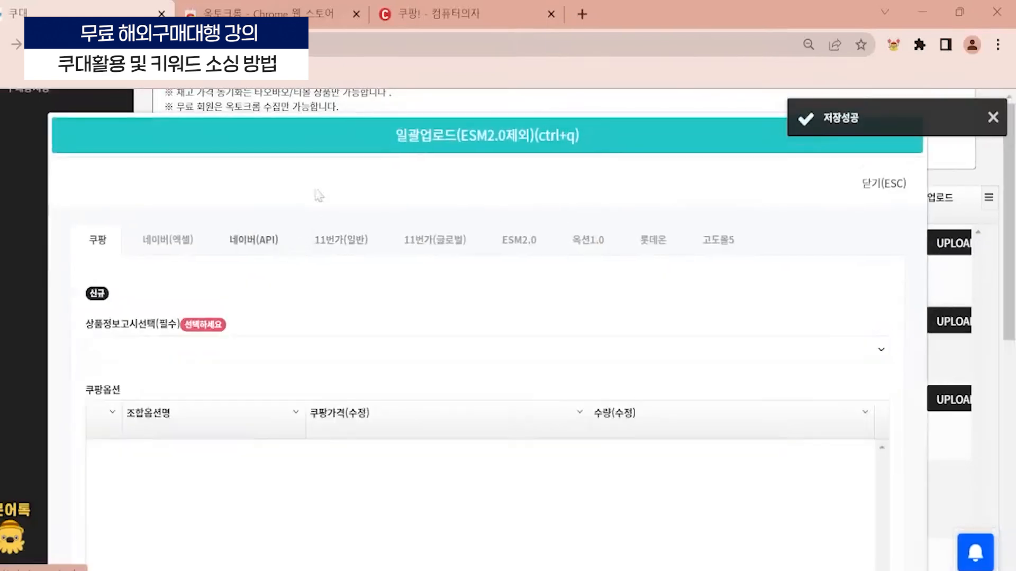
pyautogui.scroll(-4, 403, 283)
pyautogui.scroll(-5, 404, 283)
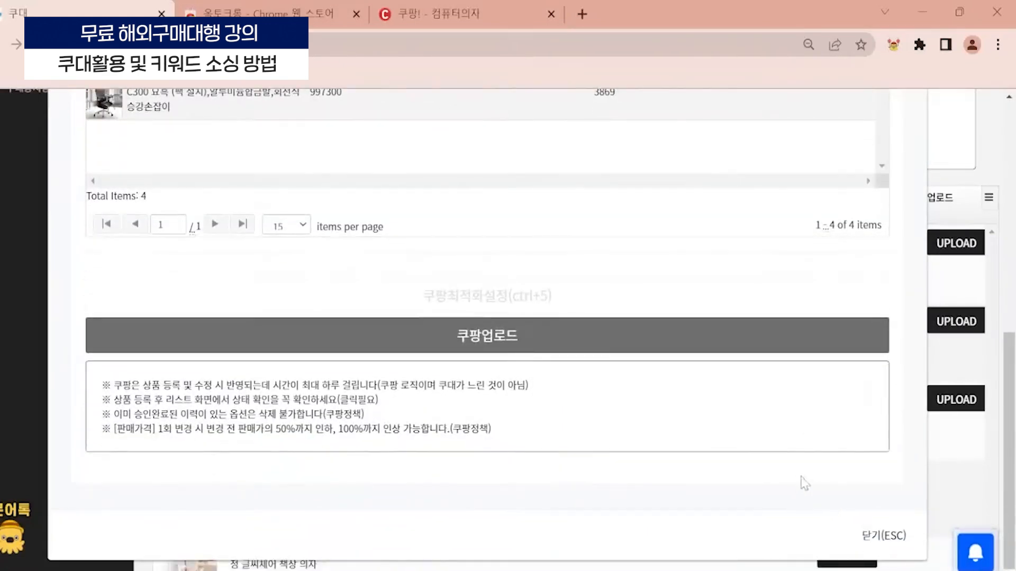
# - Close the chair's marketplace upload form without uploading and switch to the 쿠대 product page in the other browser window
pyautogui.click(860, 535)
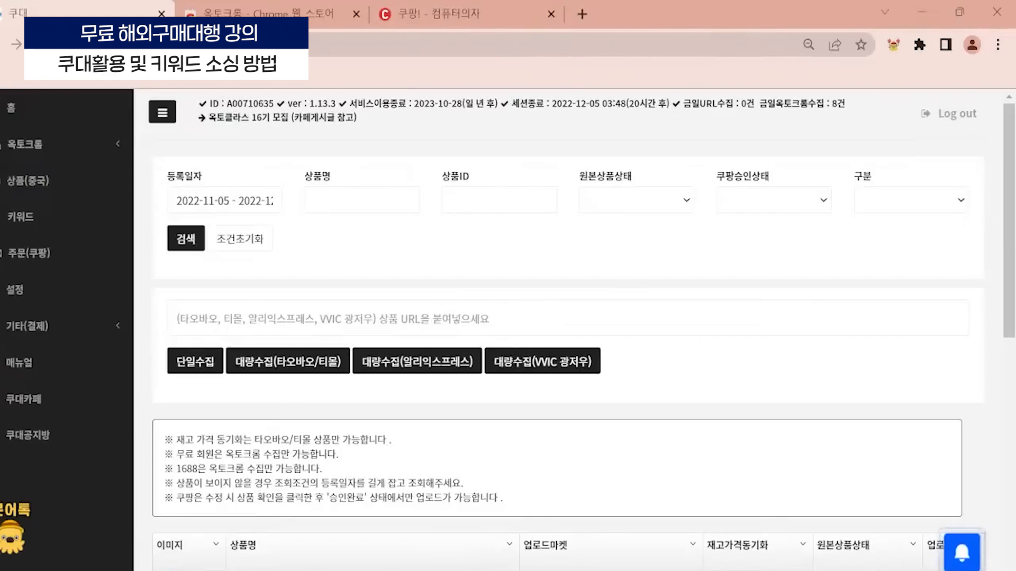
pyautogui.scroll(-2, 481, 384)
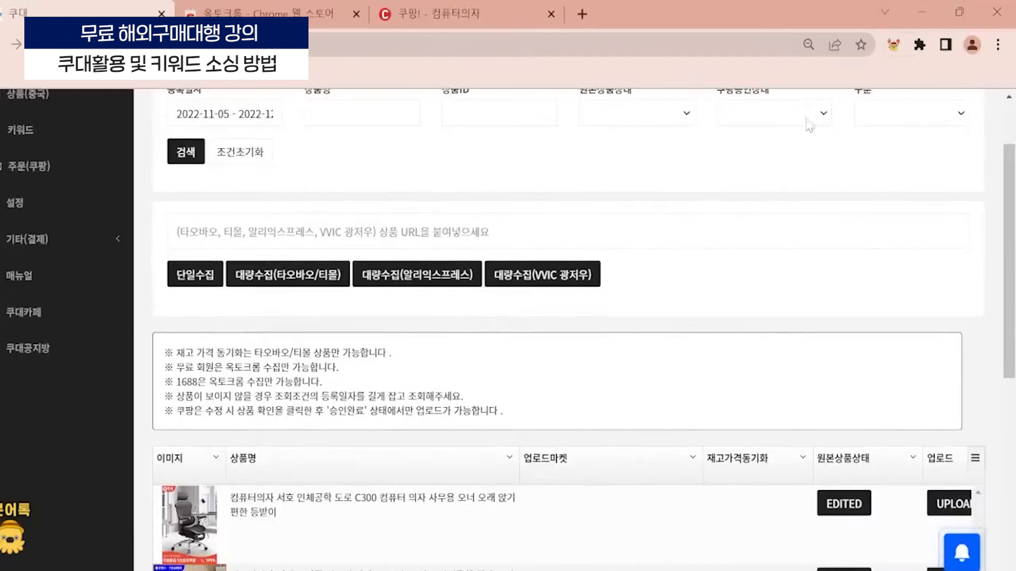
pyautogui.click(916, 1)
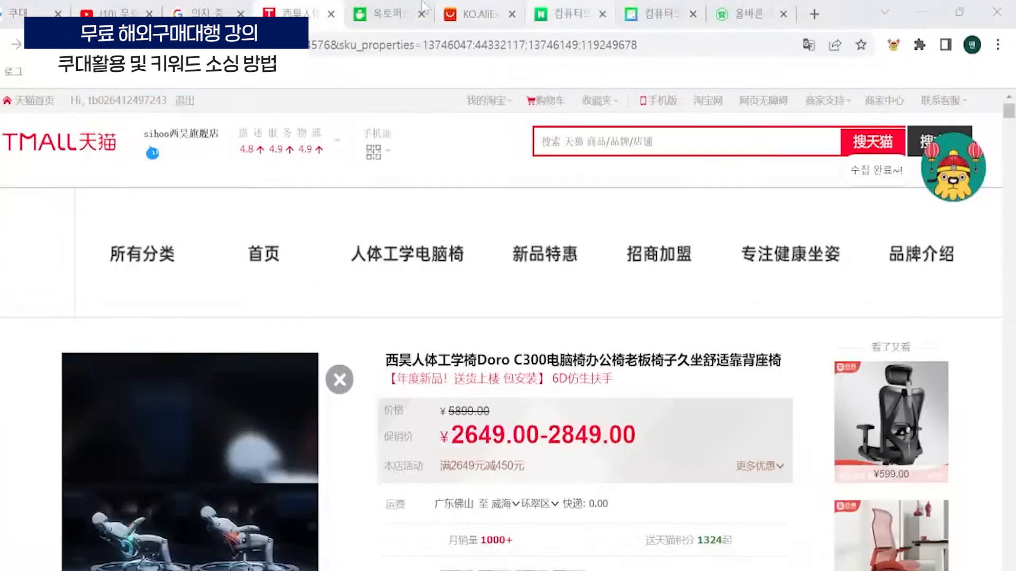
pyautogui.click(16, 5)
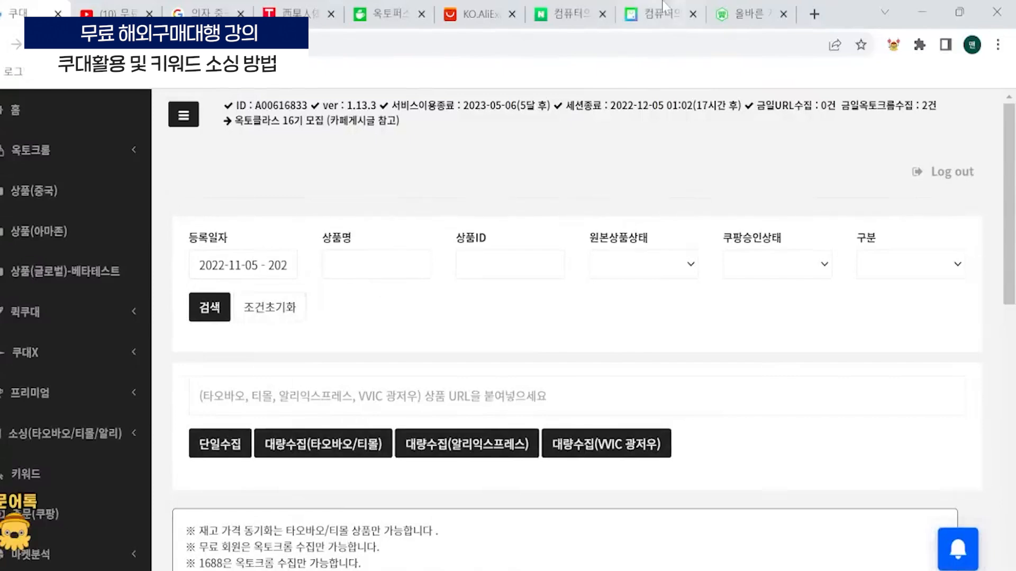
# - Close the two 컴퓨터의자 pages and the 올바른 page that are no longer needed in this browser window
pyautogui.click(693, 14)
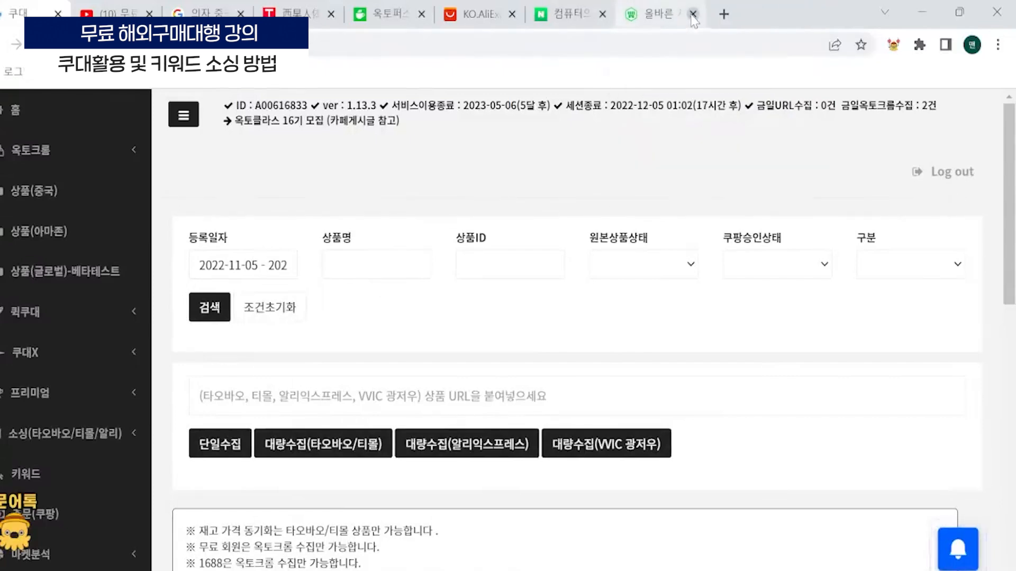
pyautogui.click(693, 13)
pyautogui.click(740, 13)
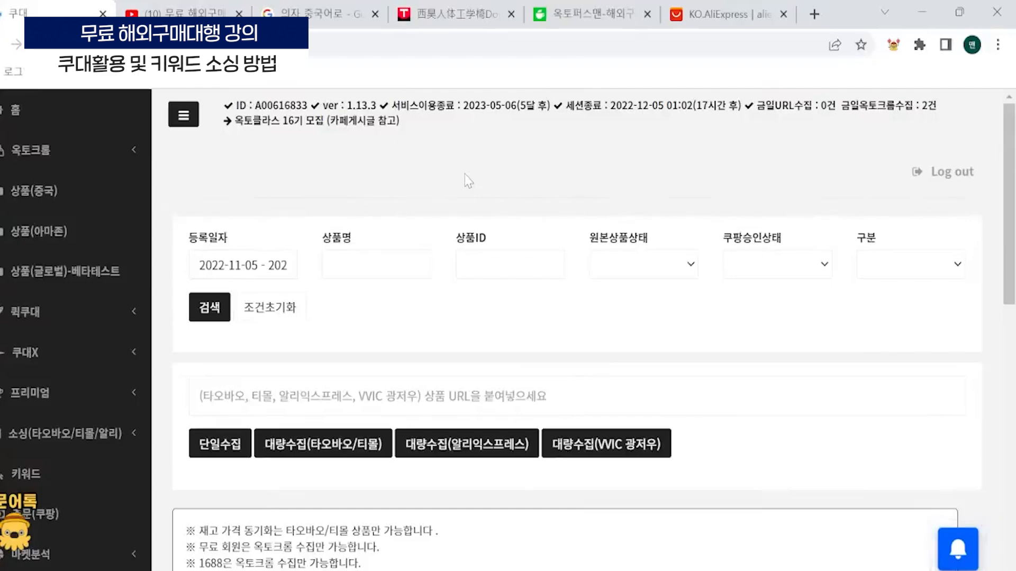
# - Open the Taobao/Tmall keyword sourcing page, 키워드(타오바오/티몰), in 쿠대
pyautogui.scroll(-2, 316, 342)
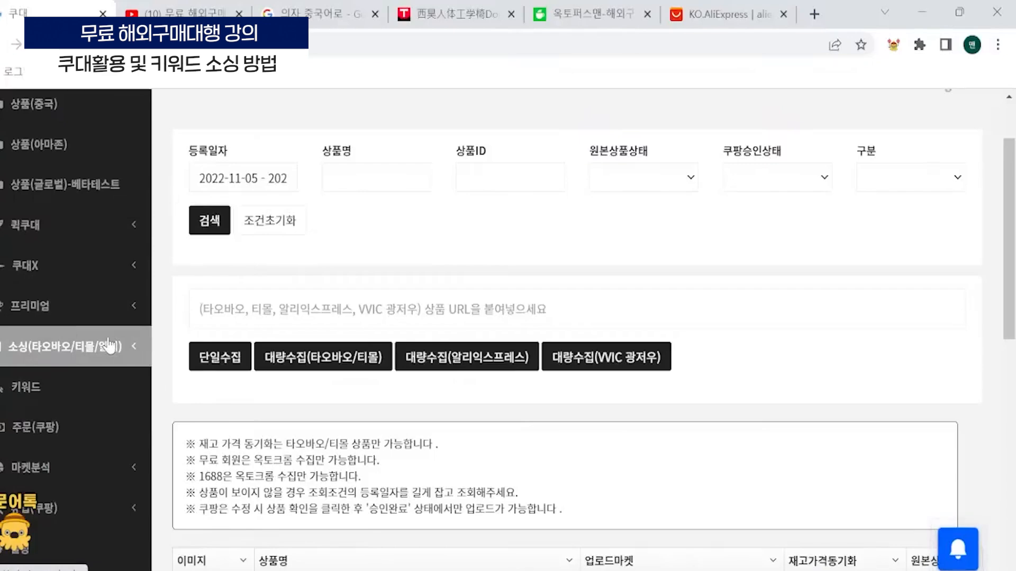
pyautogui.scroll(-3, 112, 344)
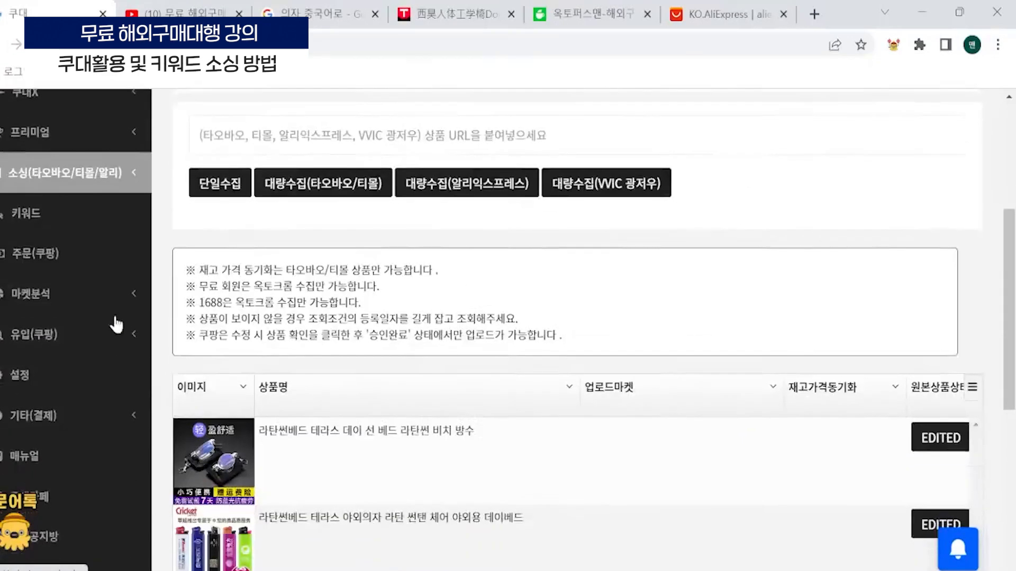
pyautogui.click(95, 181)
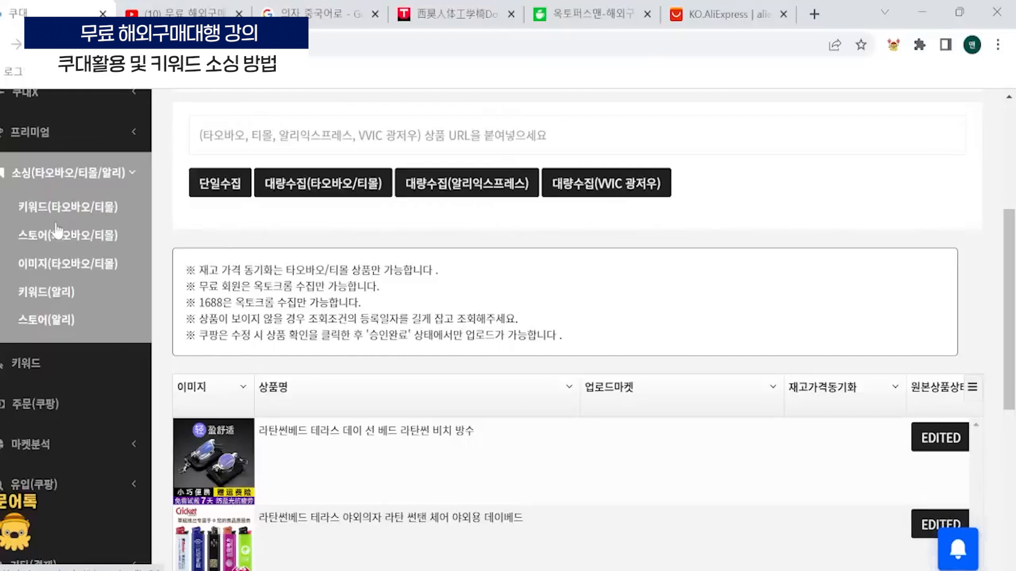
pyautogui.click(39, 230)
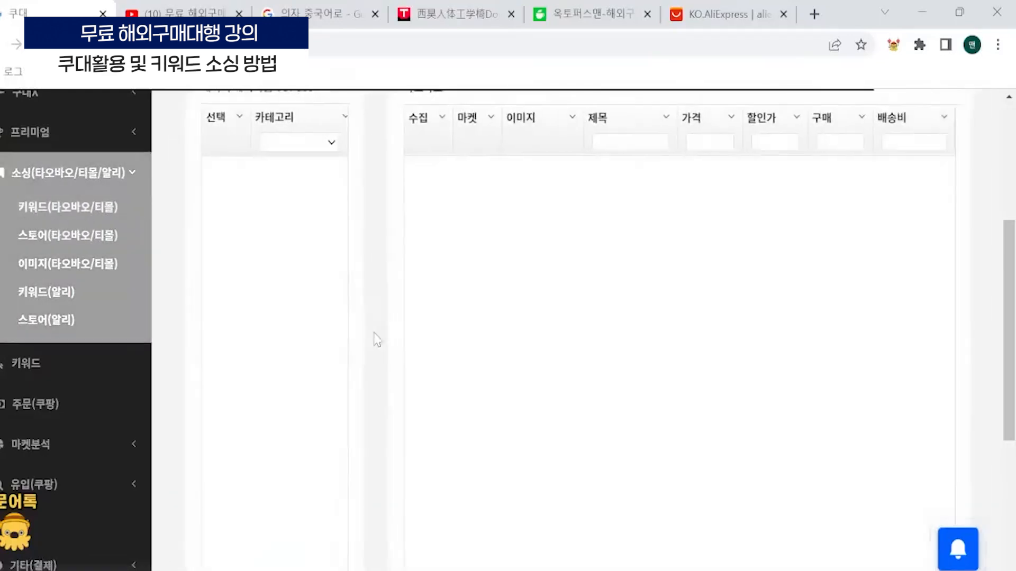
# - Search Taobao with the Korean keyword 컴퓨터의자 and look through the resulting chairs with their prices, purchases and shipping fees
pyautogui.scroll(3, 377, 339)
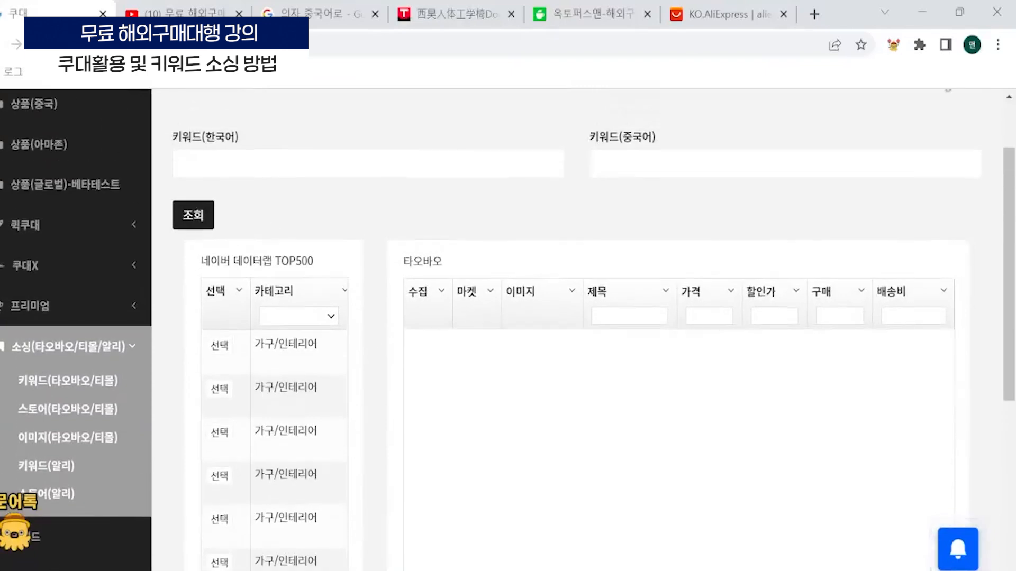
pyautogui.click(328, 164)
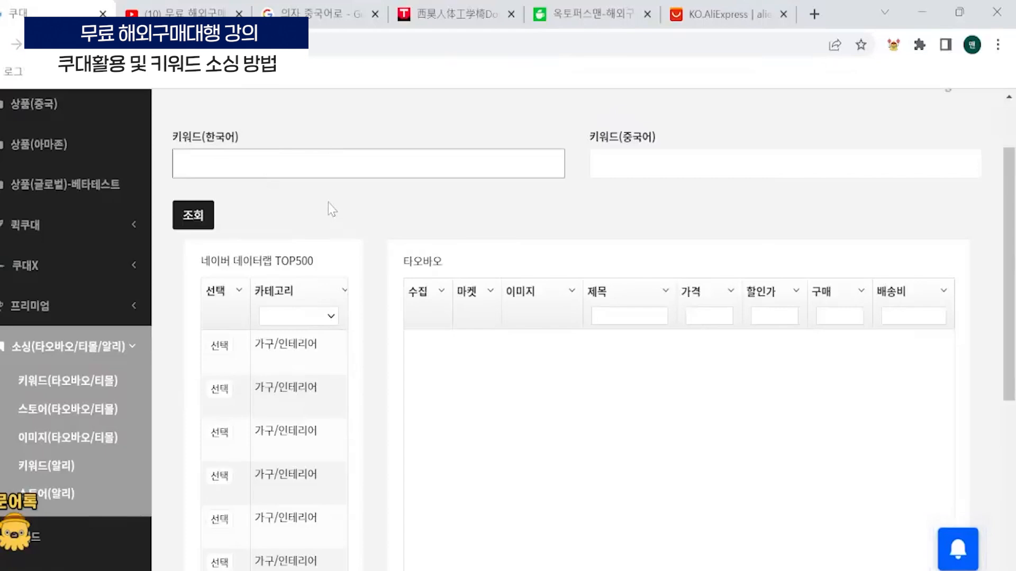
pyautogui.write('컴퓨터의자')
pyautogui.click(204, 217)
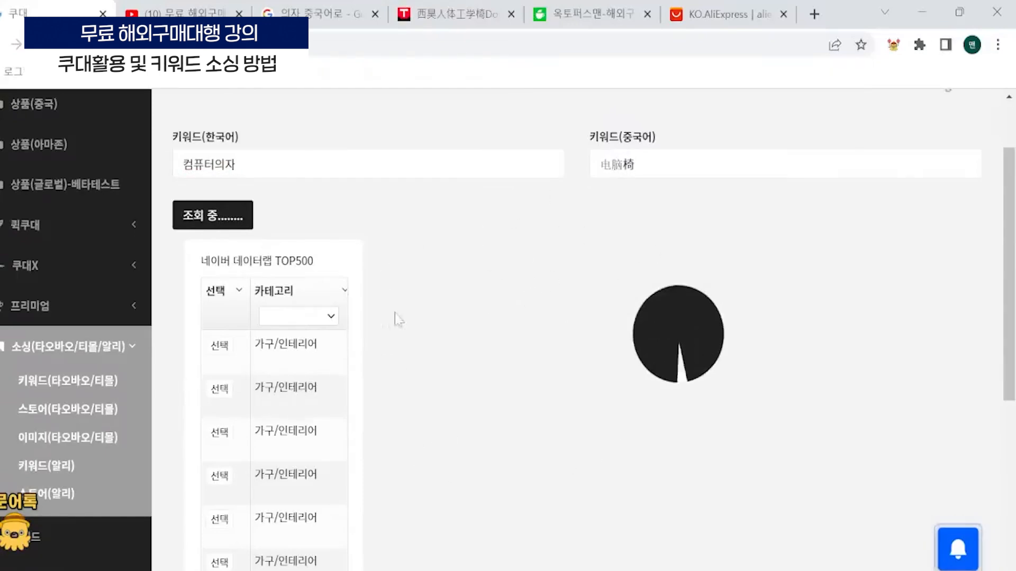
pyautogui.scroll(-1, 508, 217)
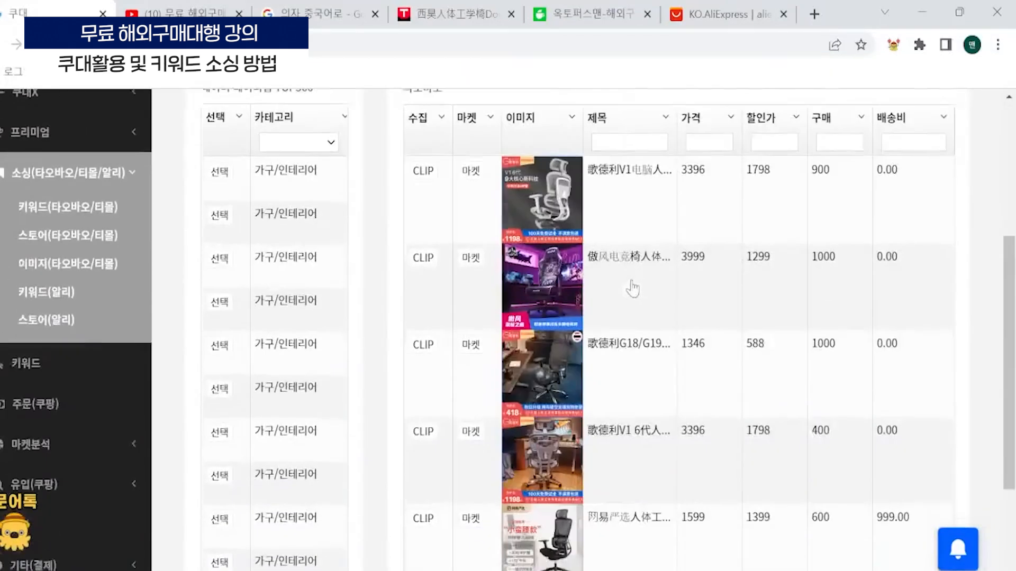
pyautogui.scroll(-1, 569, 221)
pyautogui.scroll(-1, 568, 221)
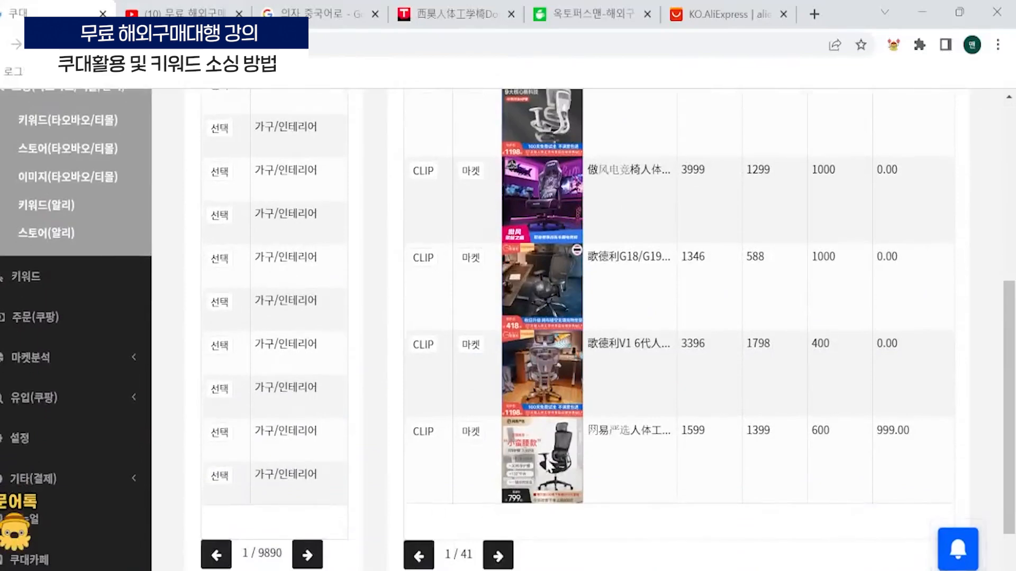
pyautogui.scroll(1, 529, 159)
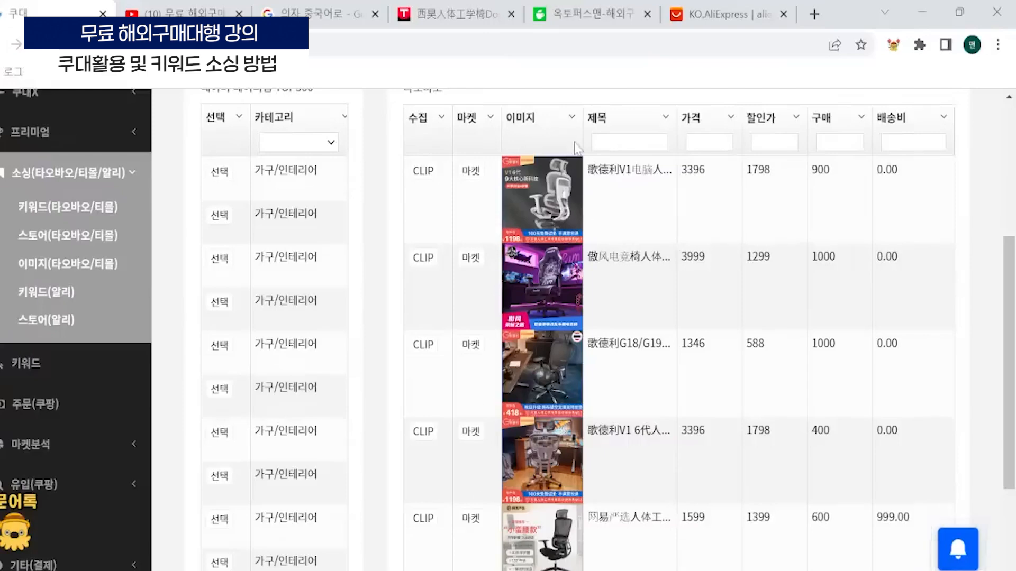
# - Narrow the 가격 column of the 타오바오 results table to give the 제목 column more room
pyautogui.scroll(-3, 544, 281)
pyautogui.scroll(3, 554, 293)
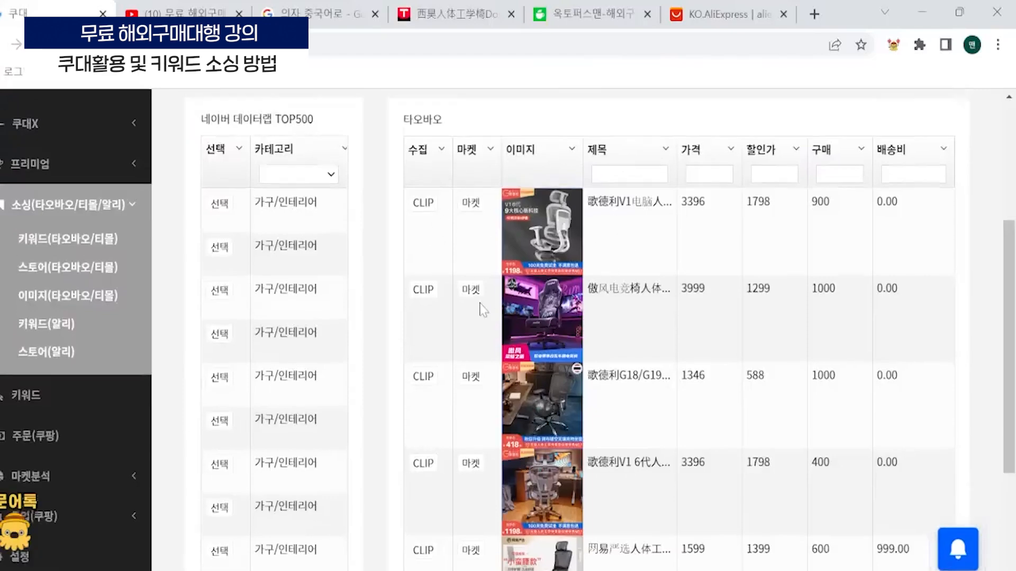
pyautogui.scroll(2, 479, 301)
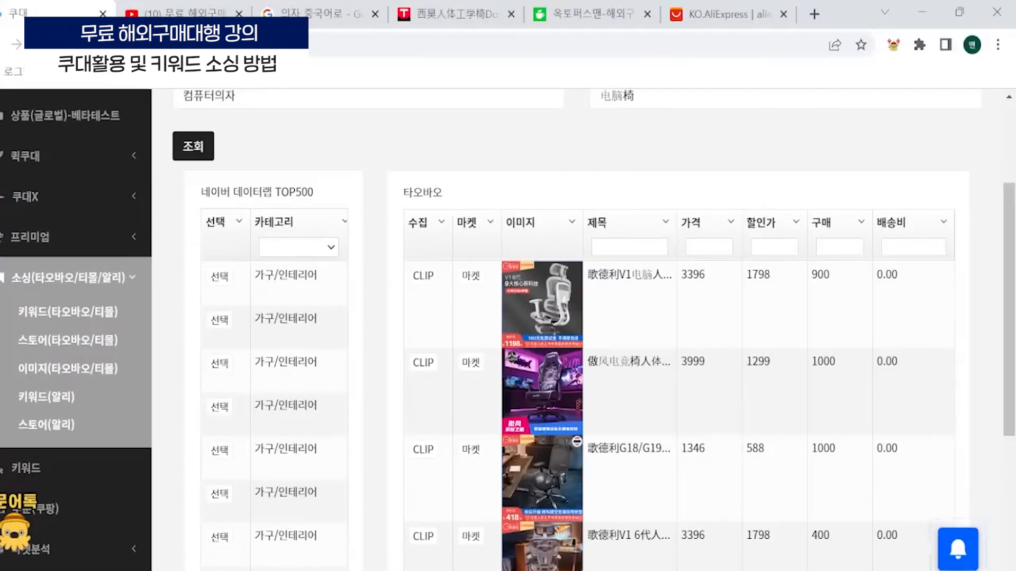
pyautogui.scroll(-2, 576, 154)
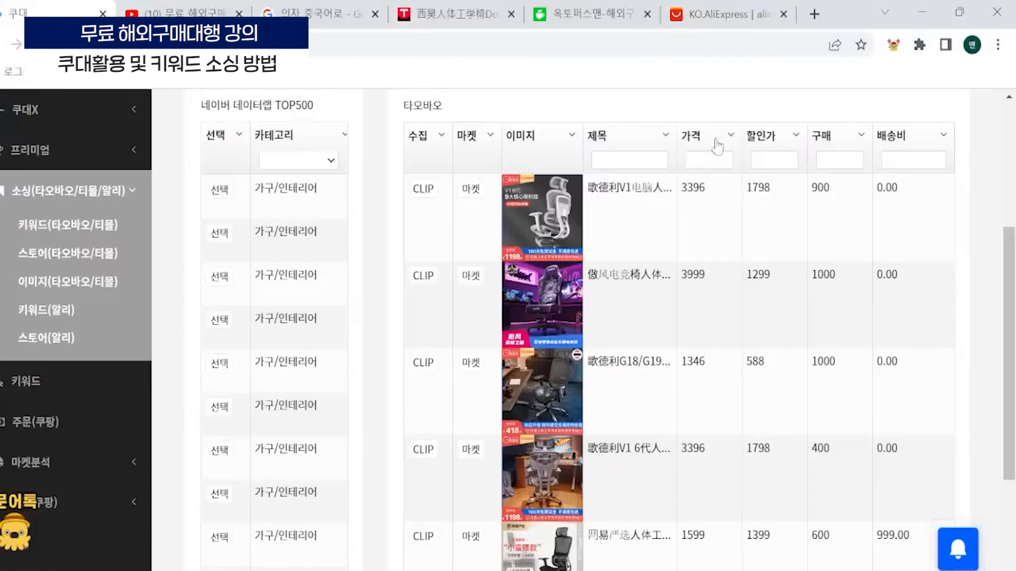
pyautogui.moveTo(741, 136); pyautogui.dragTo(705, 138)
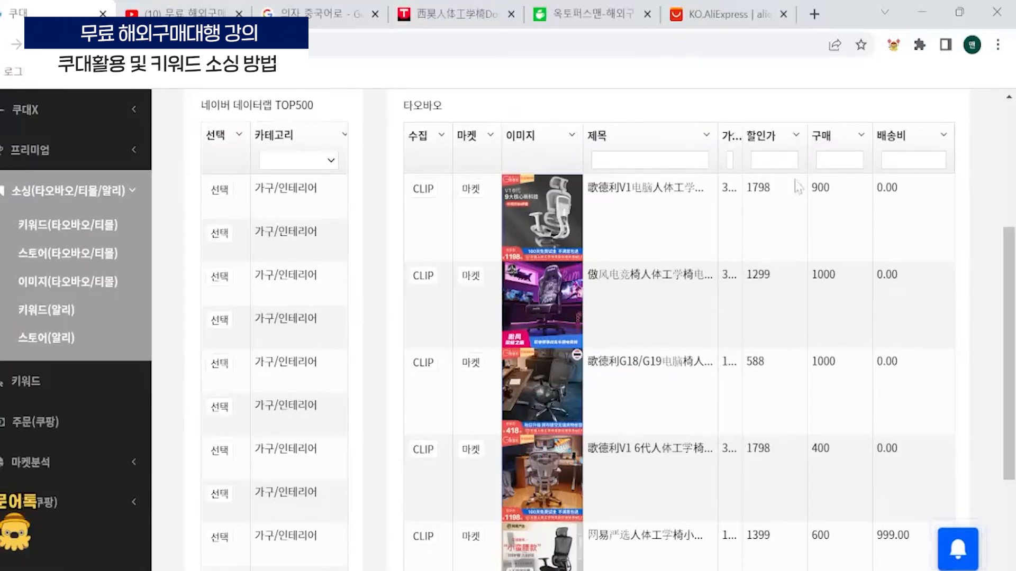
# - Examine the 구매 figures of the listed chairs in the 타오바오 results, row by row
pyautogui.moveTo(824, 189); pyautogui.dragTo(809, 194)
pyautogui.moveTo(836, 281); pyautogui.dragTo(808, 284)
pyautogui.moveTo(837, 365); pyautogui.dragTo(811, 362)
pyautogui.moveTo(832, 454); pyautogui.dragTo(809, 455)
pyautogui.moveTo(836, 529); pyautogui.dragTo(816, 513)
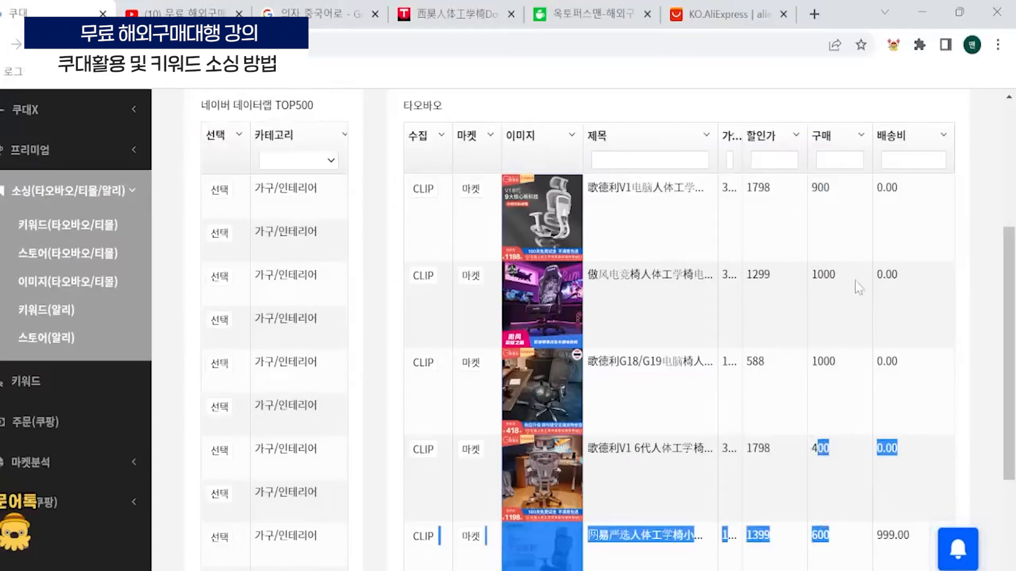
pyautogui.click(845, 285)
pyautogui.moveTo(824, 281); pyautogui.dragTo(841, 287)
pyautogui.click(848, 283)
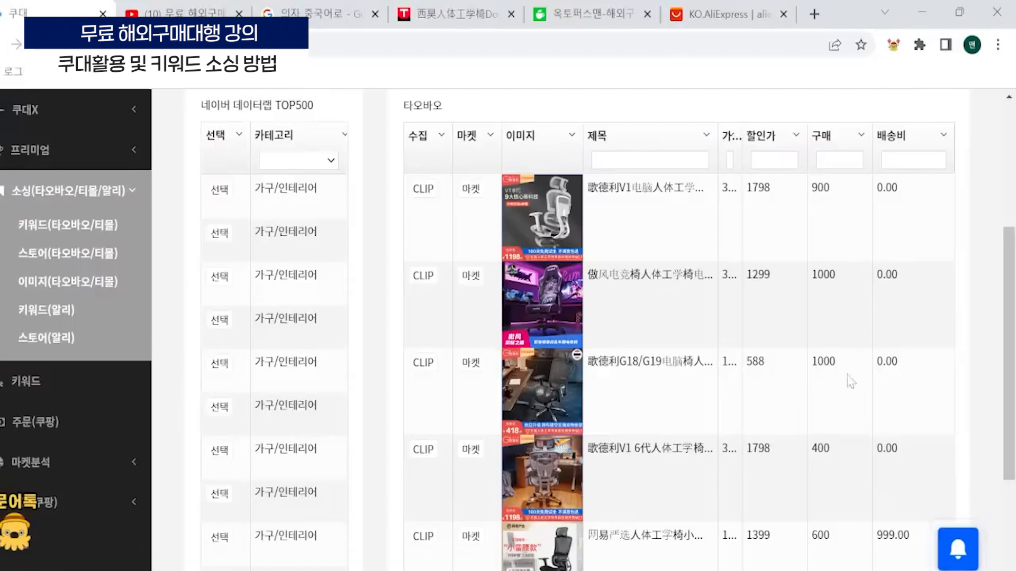
pyautogui.scroll(-3, 826, 328)
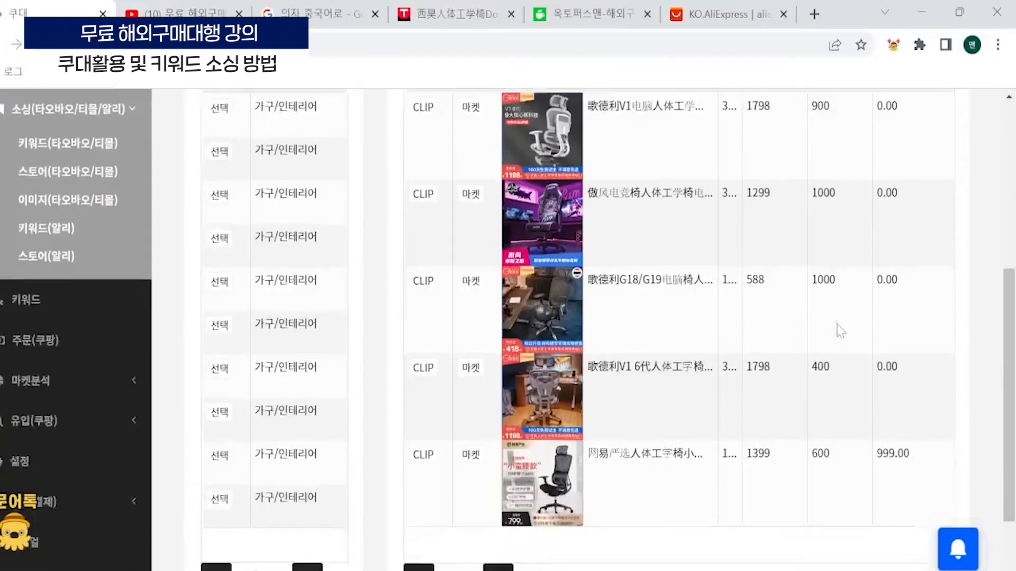
pyautogui.scroll(3, 799, 313)
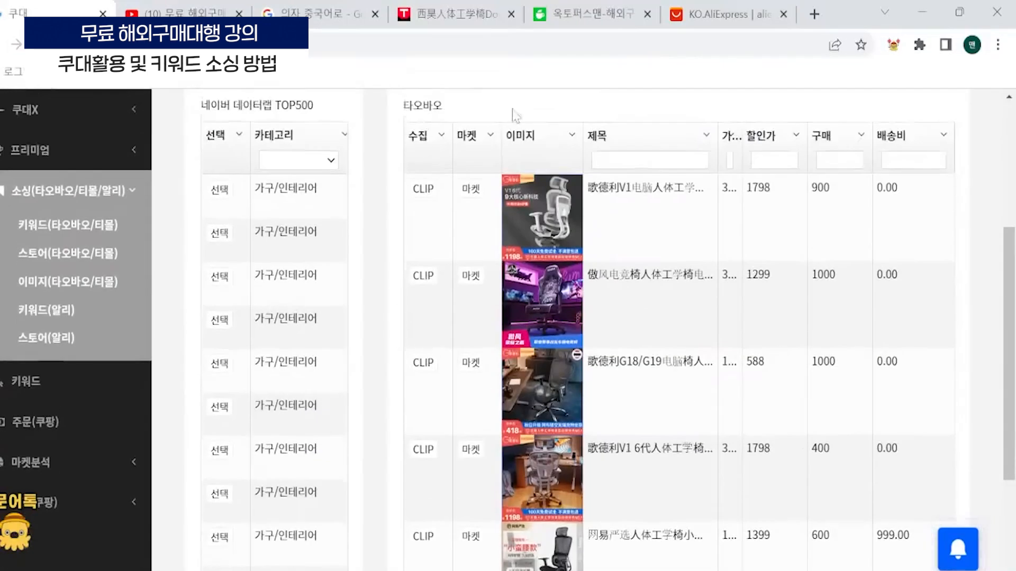
# - Open the first chair's Tmall product page from the results, look through its sales and detail images, and close it
pyautogui.click(468, 192)
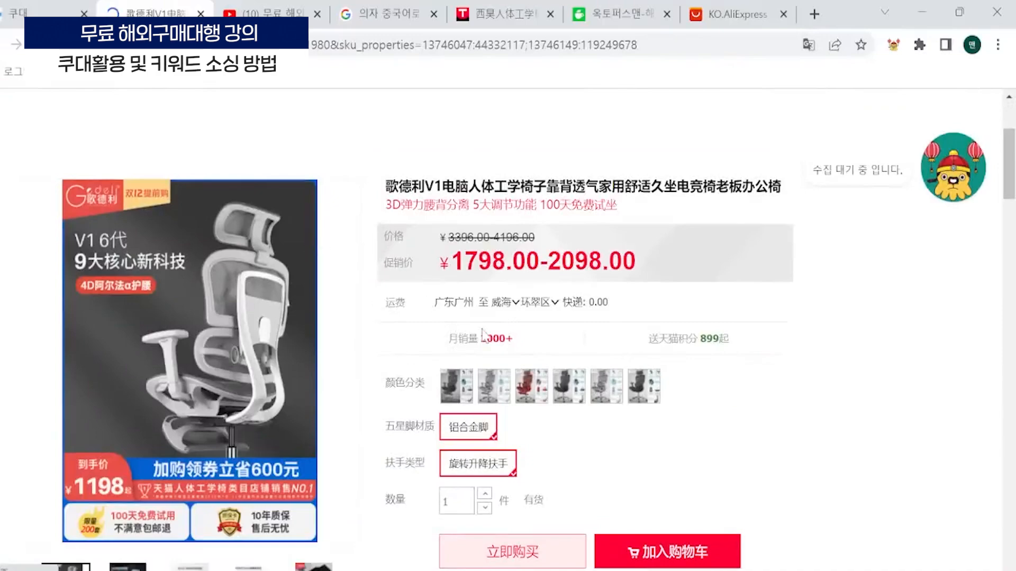
pyautogui.scroll(-8, 538, 336)
pyautogui.scroll(-10, 537, 323)
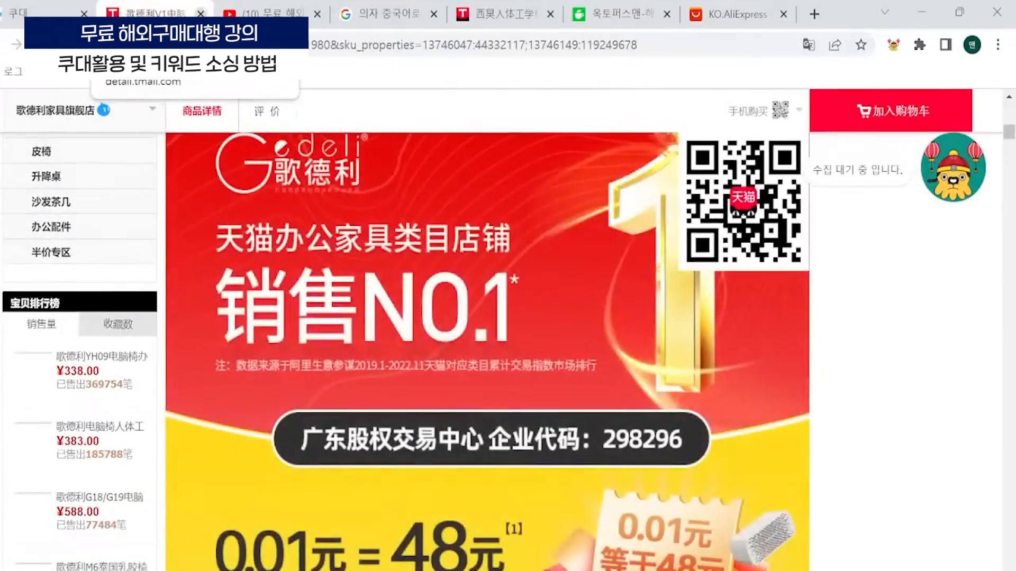
pyautogui.hotkey('ctrl', 'w')
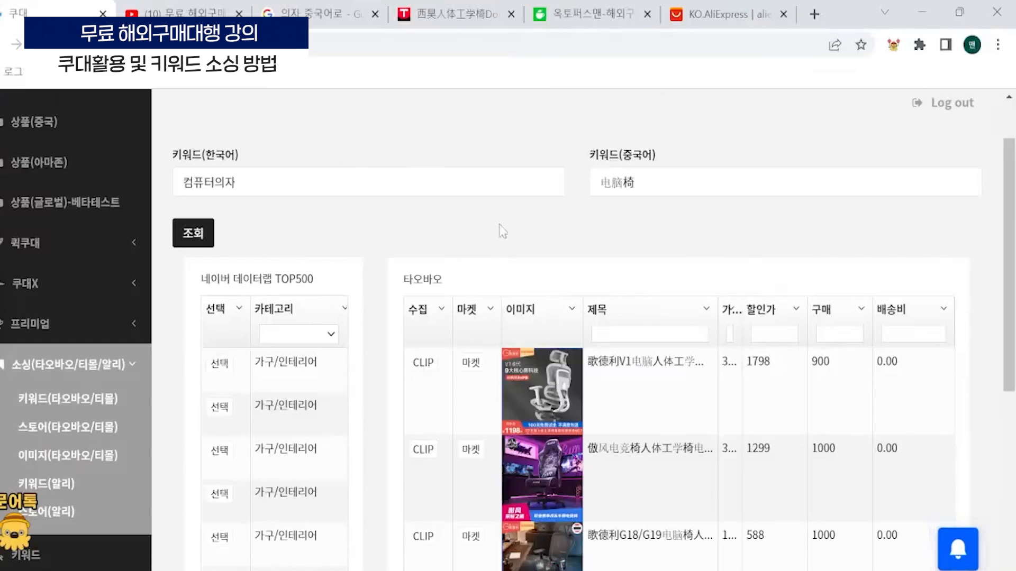
pyautogui.scroll(-2, 466, 169)
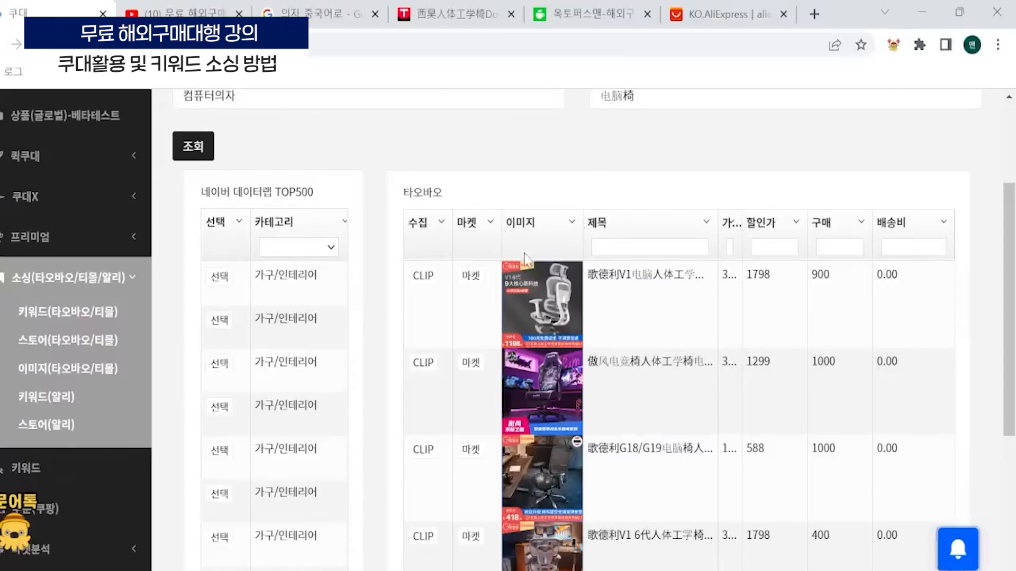
pyautogui.scroll(3, 503, 348)
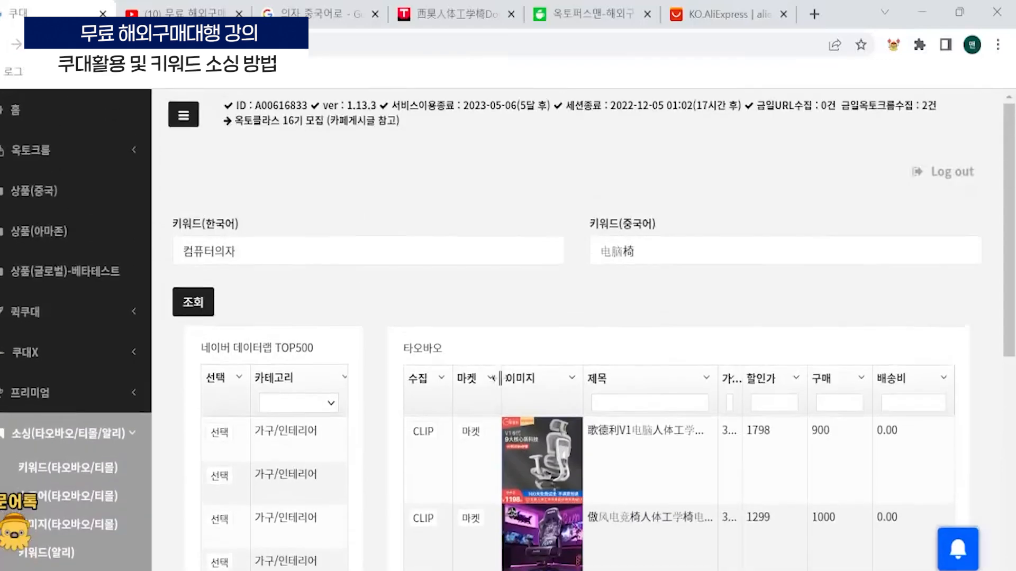
pyautogui.scroll(-6, 460, 234)
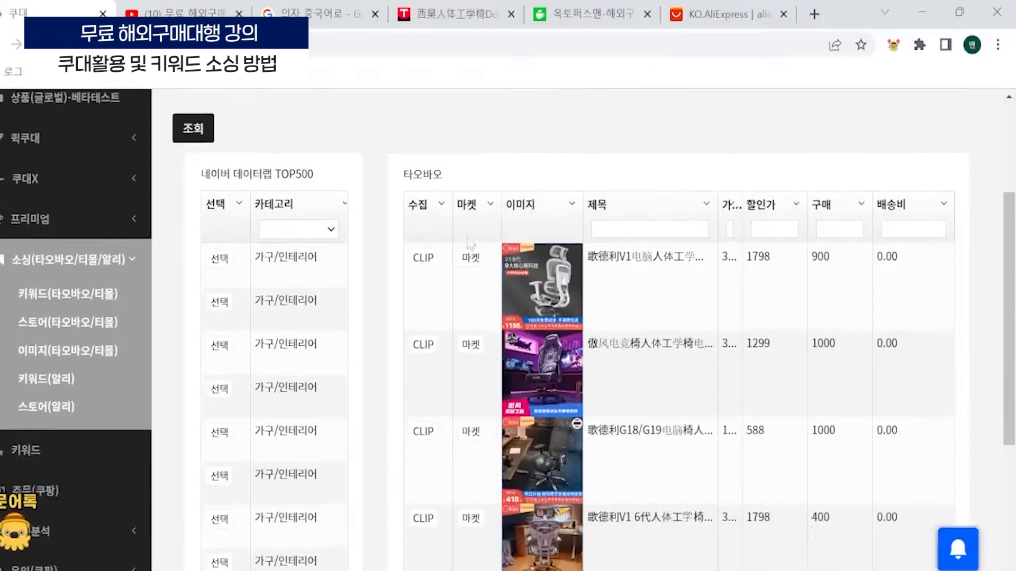
pyautogui.scroll(1, 483, 324)
pyautogui.scroll(5, 483, 324)
pyautogui.scroll(1, 554, 290)
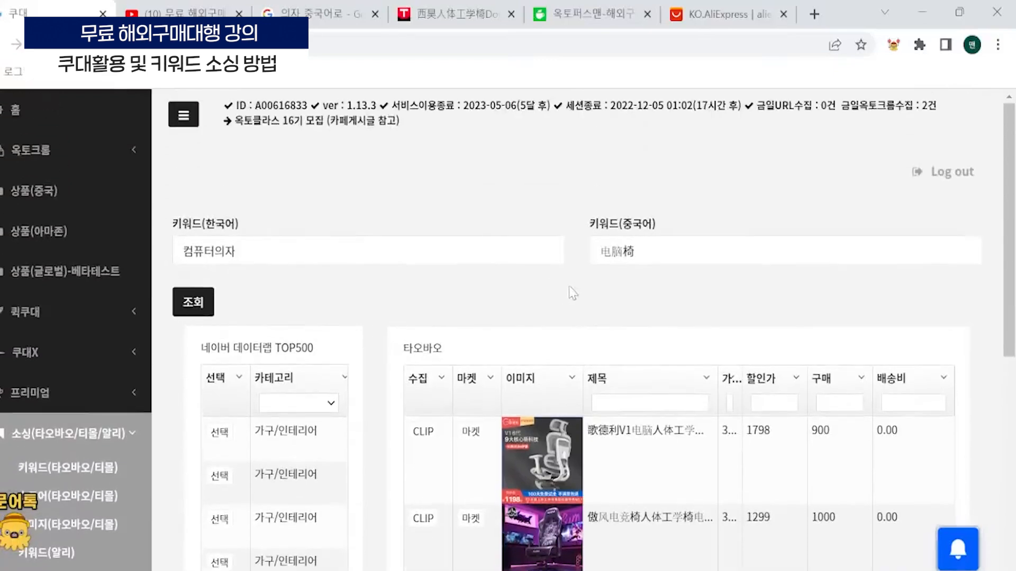
# - Clip five chairs from the 타오바오 results for collection: the first three, the 383 chair and the X5 chair priced 1499
pyautogui.scroll(-3, 579, 288)
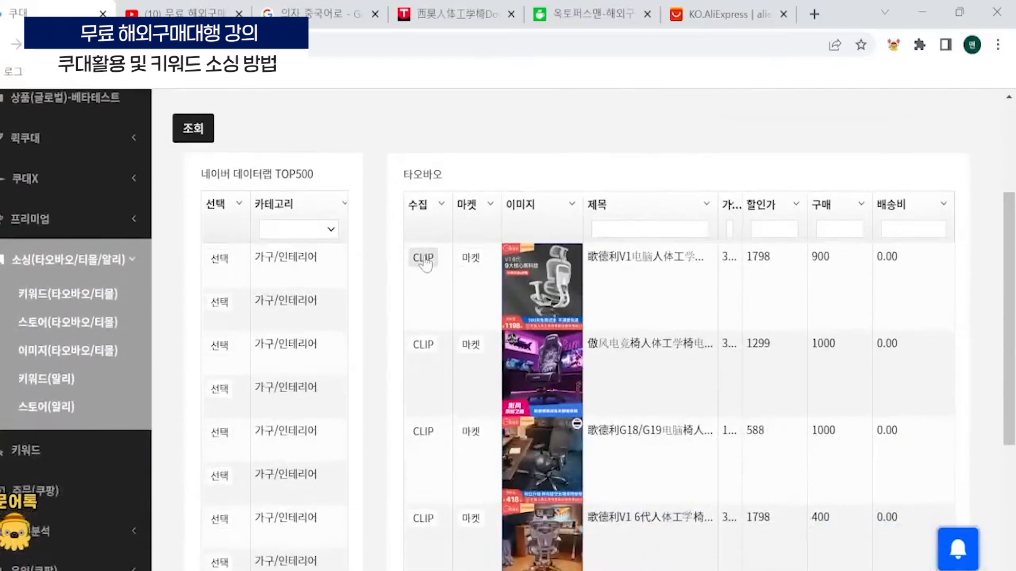
pyautogui.click(425, 260)
pyautogui.click(423, 313)
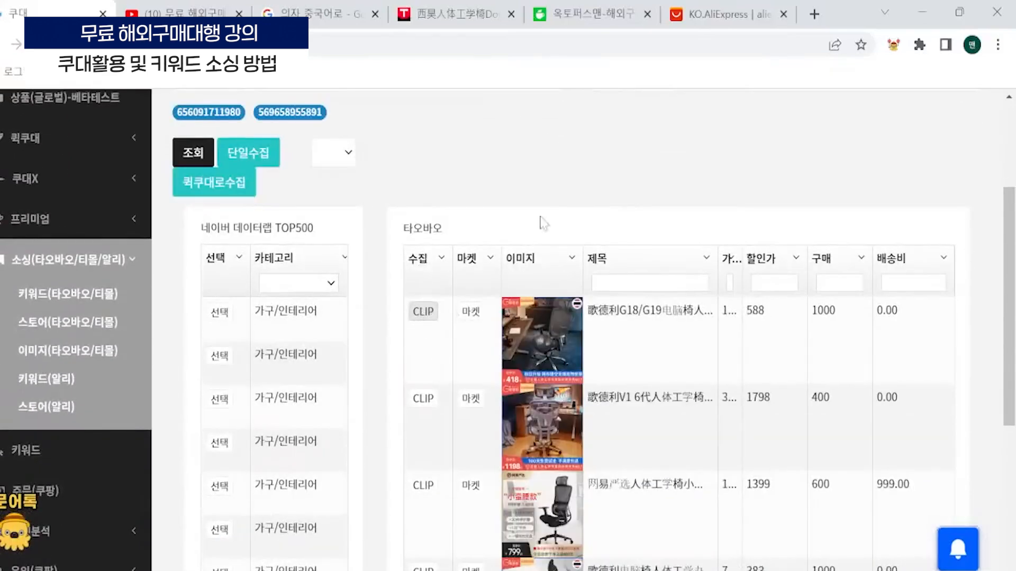
pyautogui.click(423, 313)
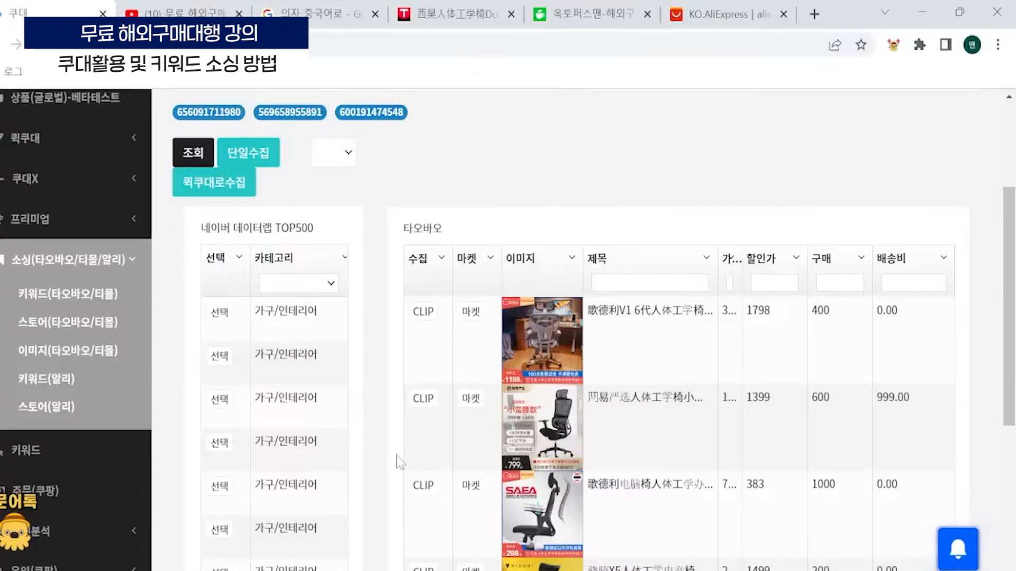
pyautogui.click(423, 485)
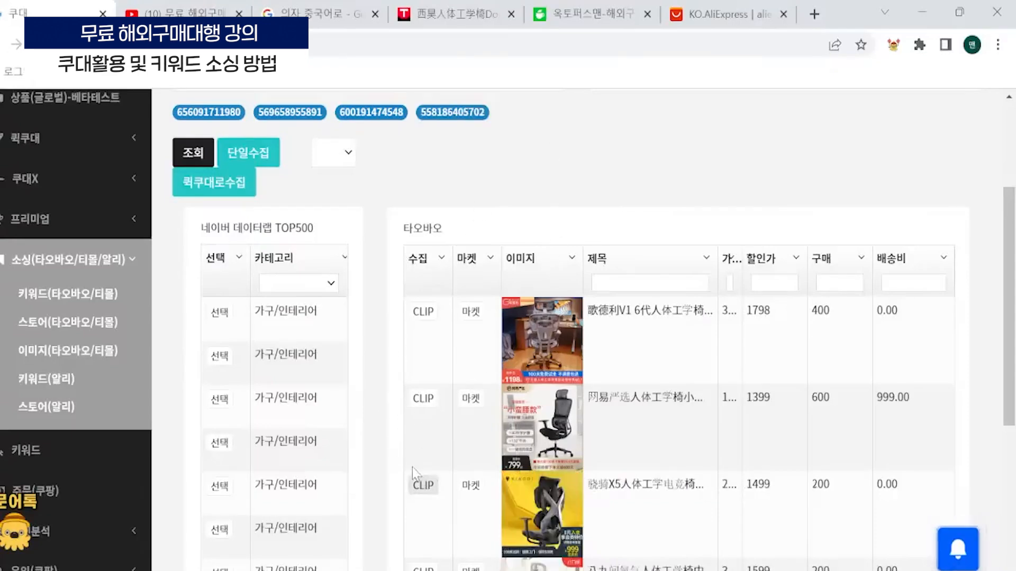
pyautogui.scroll(-1, 606, 272)
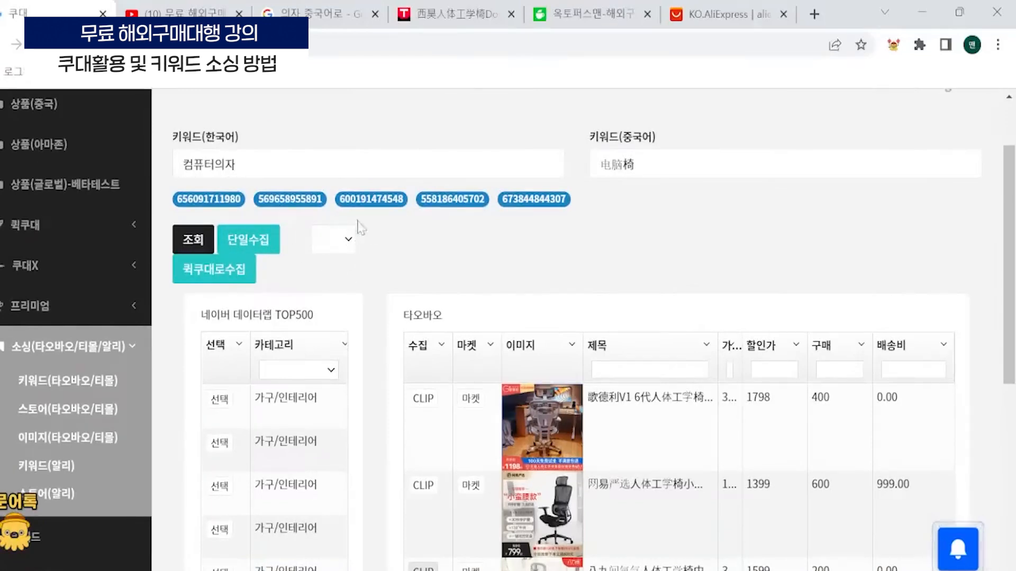
# - Set the group letter for the clipped chairs to H
pyautogui.click(341, 245)
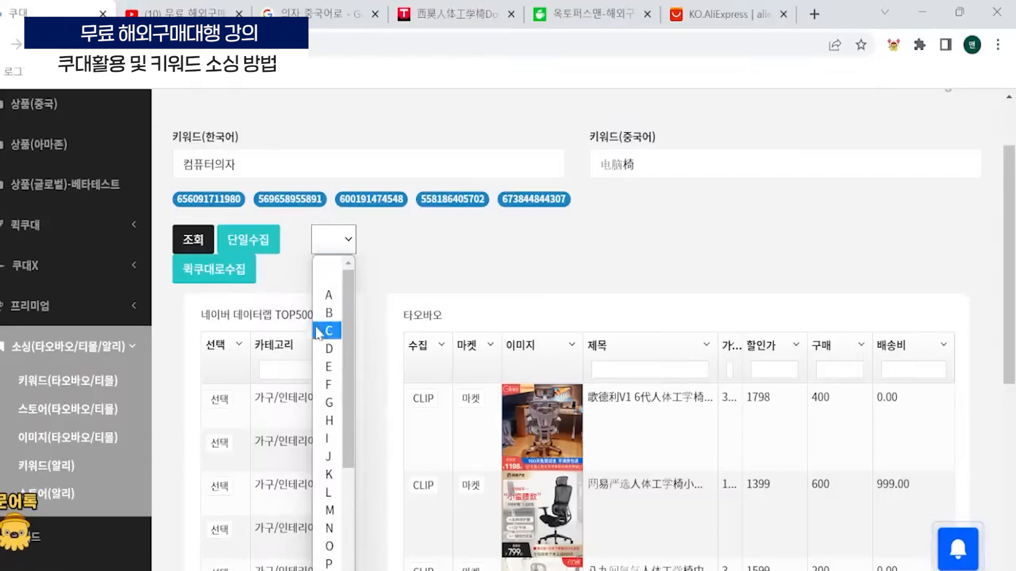
pyautogui.click(327, 421)
pyautogui.click(348, 247)
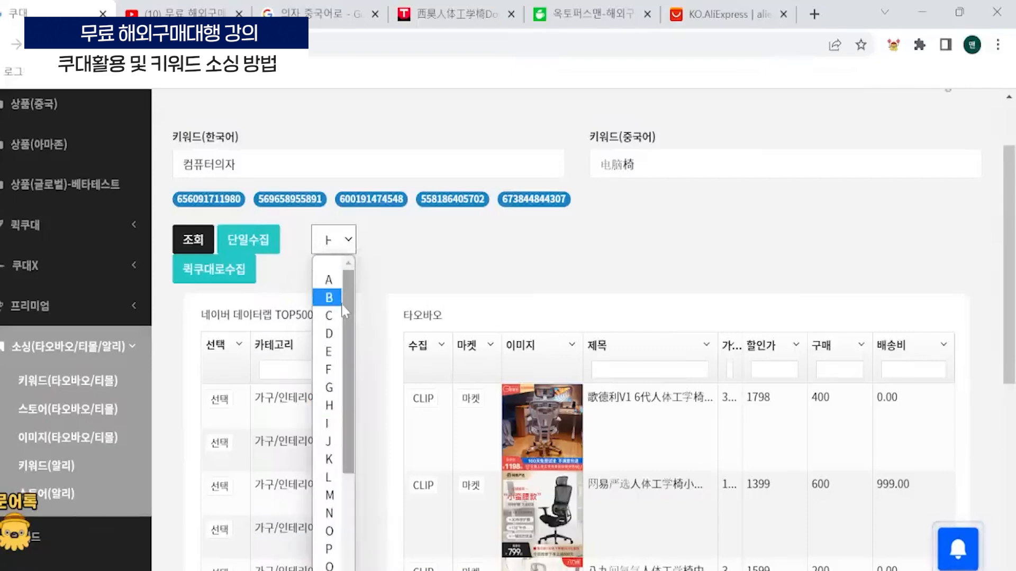
pyautogui.click(320, 406)
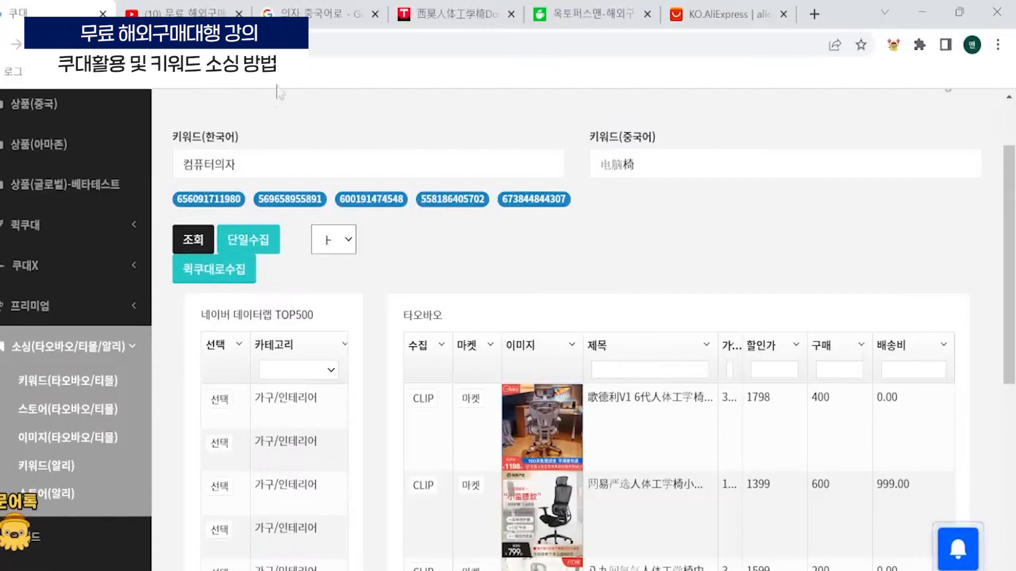
# - Send the clipped chairs to 퀵쿠대 for bulk collection with 퀵쿠대로수집
pyautogui.scroll(-3, 535, 392)
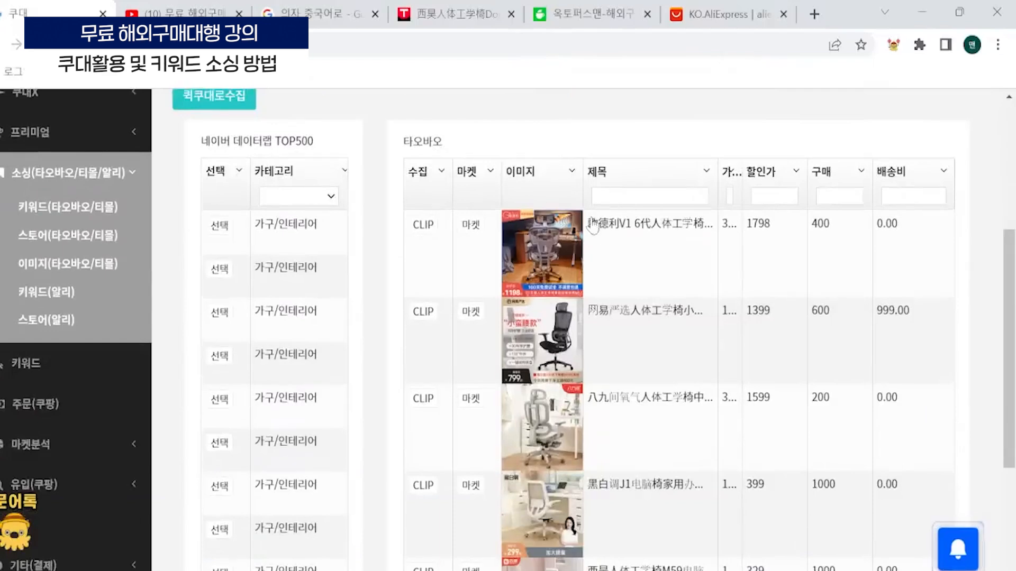
pyautogui.scroll(3, 492, 280)
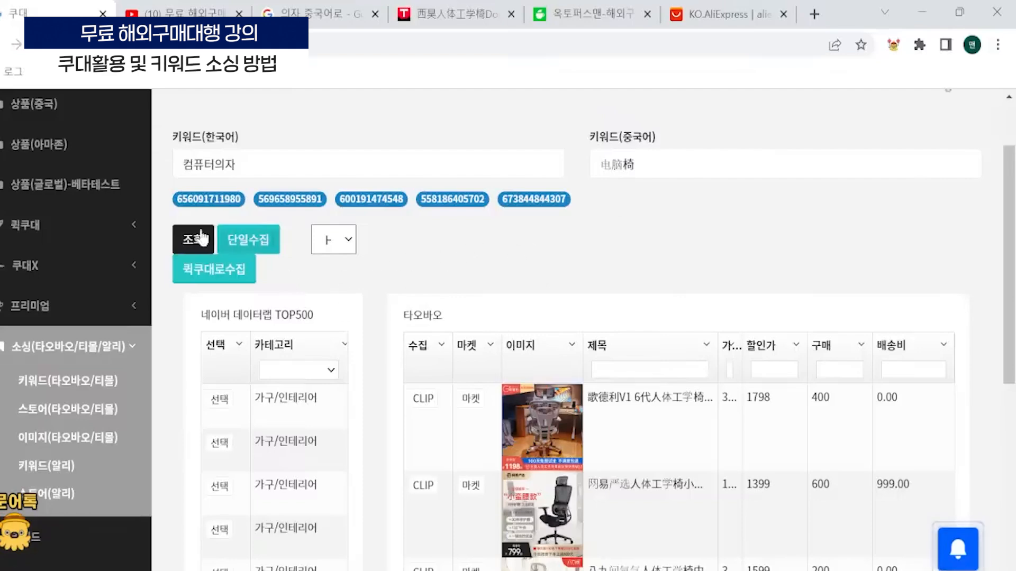
pyautogui.click(231, 276)
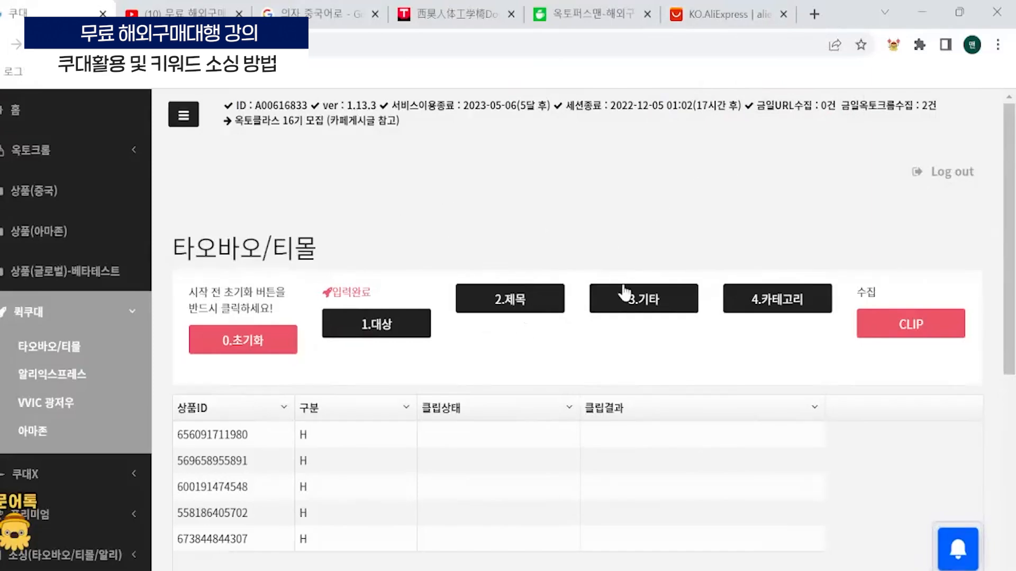
# - Open the 제목 settings for the chairs and set 제목만들기 방식 to 원제목을 전부 지우고 키워드로 구성
pyautogui.click(504, 306)
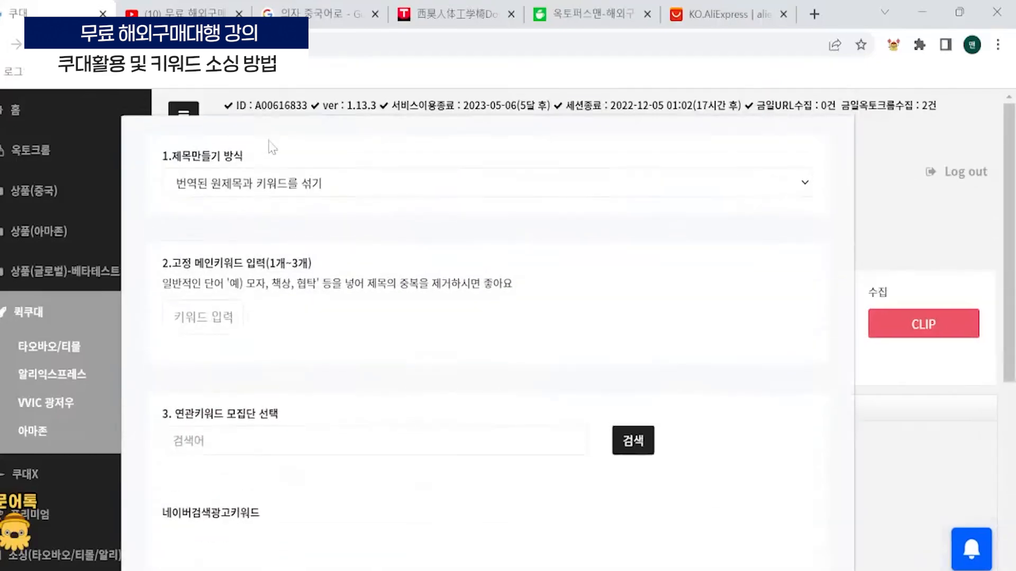
pyautogui.click(288, 185)
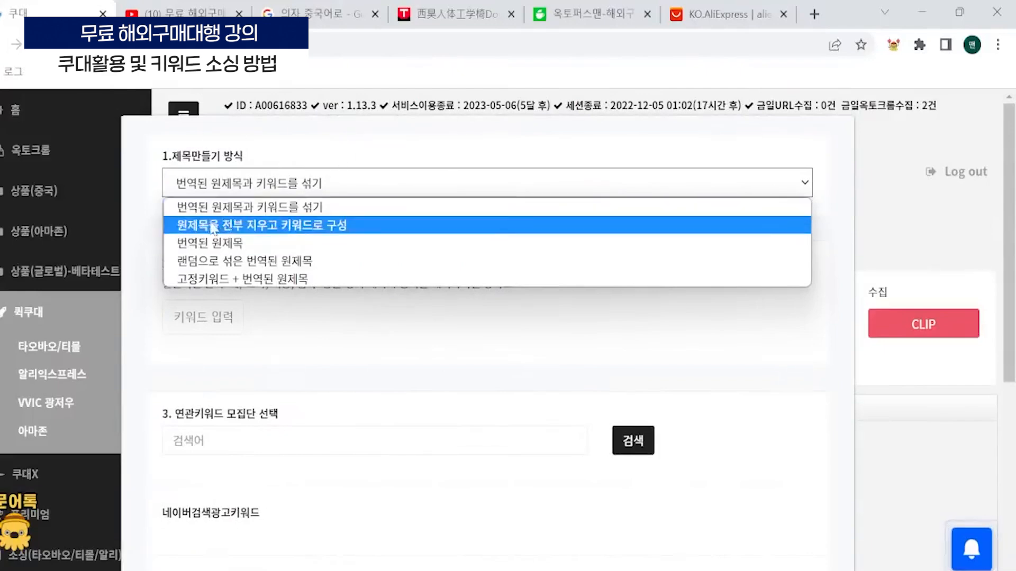
pyautogui.click(348, 226)
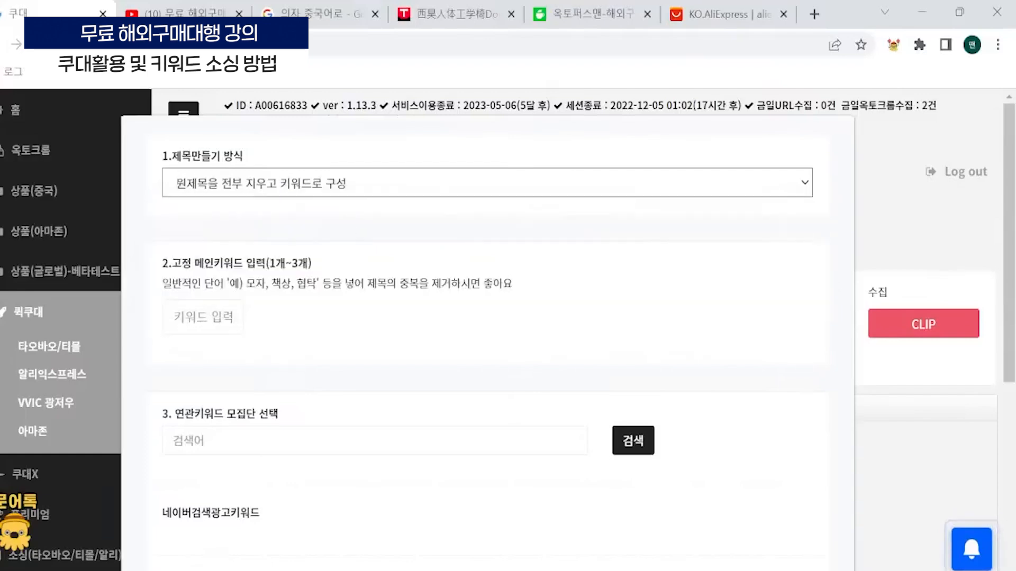
# - Add 컴퓨터의자 as a fixed main keyword for the product titles
pyautogui.click(203, 317)
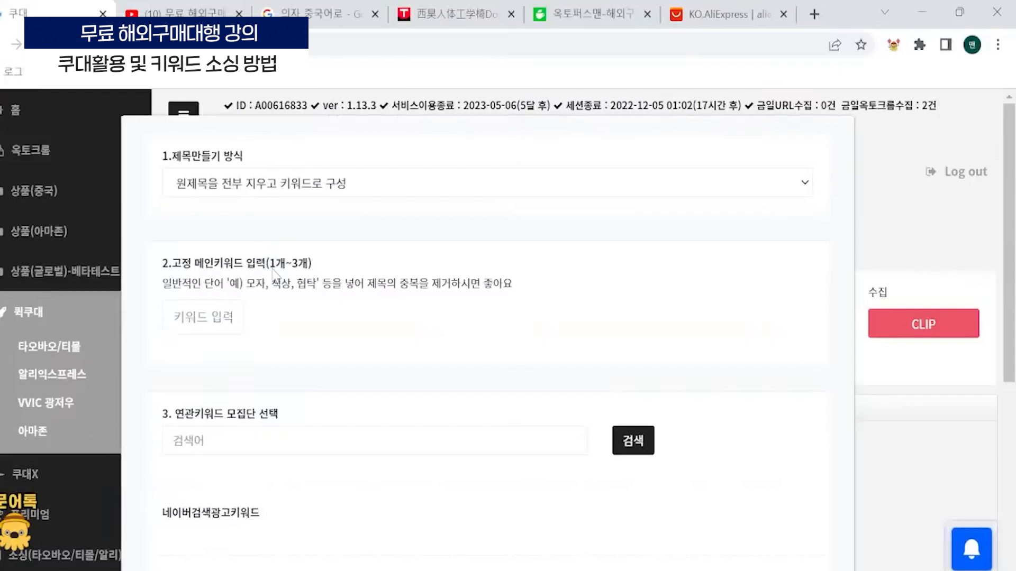
pyautogui.write('컴퓨터의자')
pyautogui.press('Return')
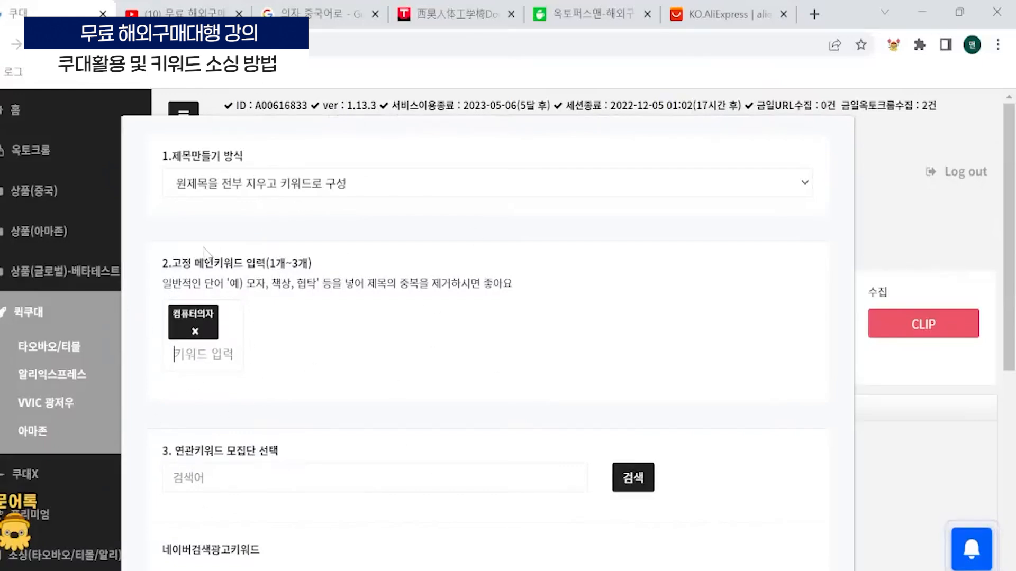
pyautogui.moveTo(308, 263); pyautogui.dragTo(268, 262)
pyautogui.click(296, 322)
pyautogui.tripleClick(159, 266)
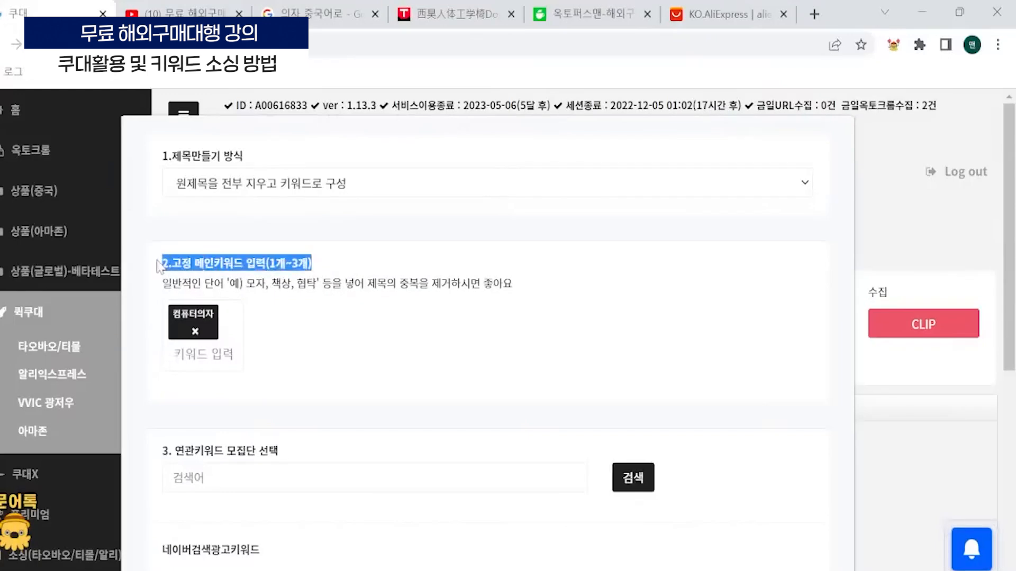
pyautogui.click(355, 299)
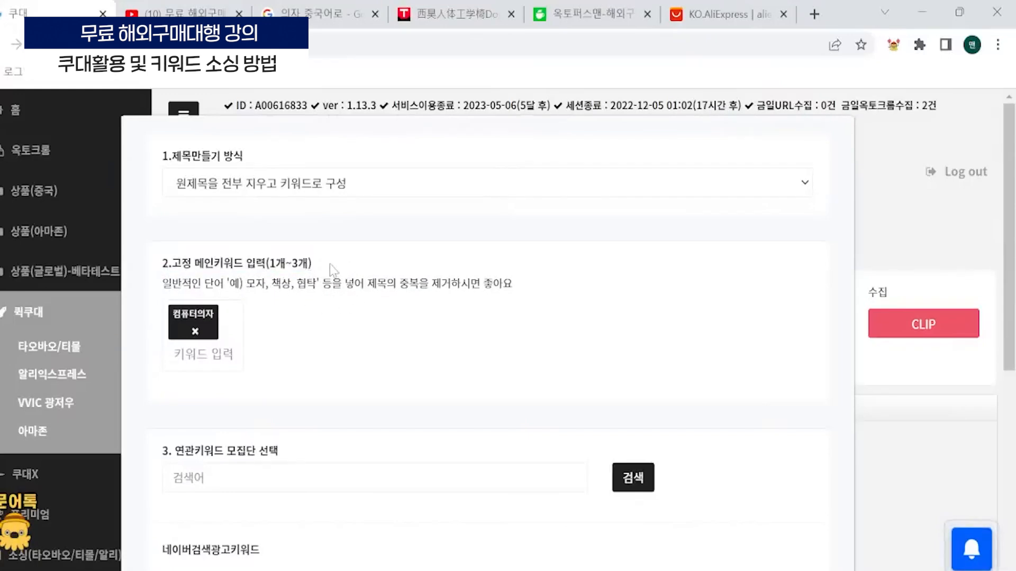
pyautogui.moveTo(316, 265); pyautogui.dragTo(266, 265)
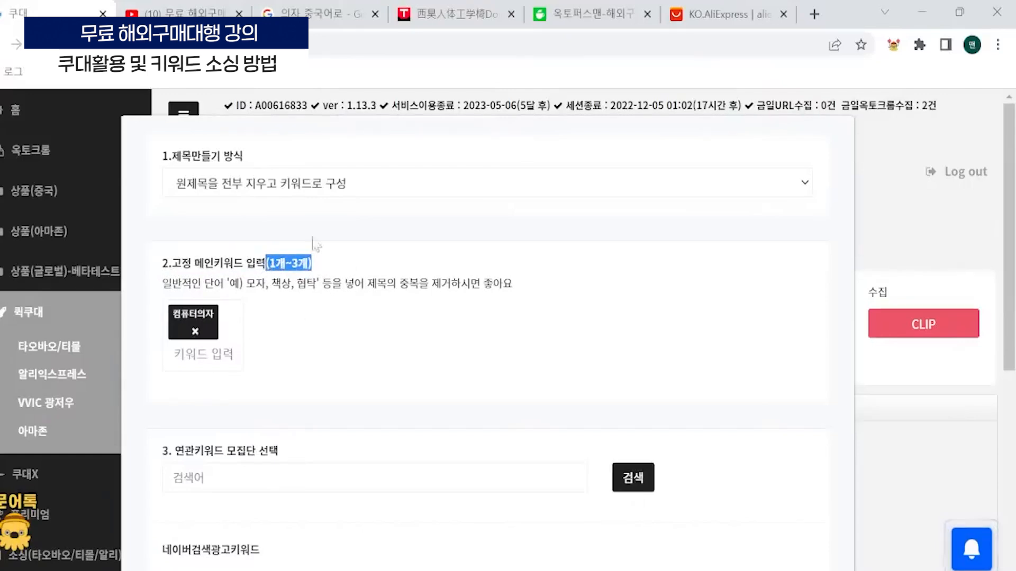
pyautogui.click(289, 264)
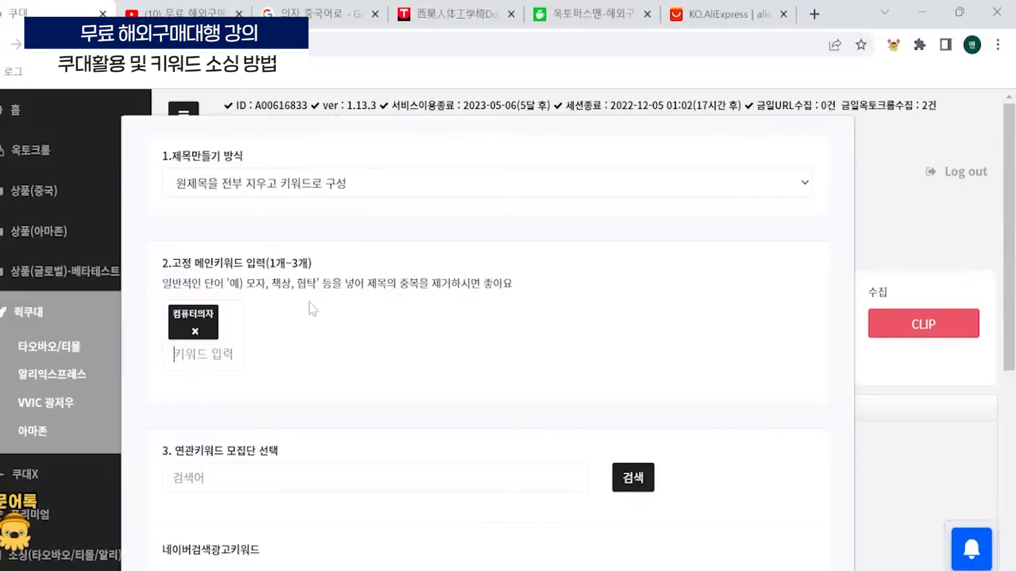
# - Add 게이밍의자 as a second fixed main keyword and search the related keyword pool for 컴퓨터의자
pyautogui.write('게이밍의자')
pyautogui.press('Return')
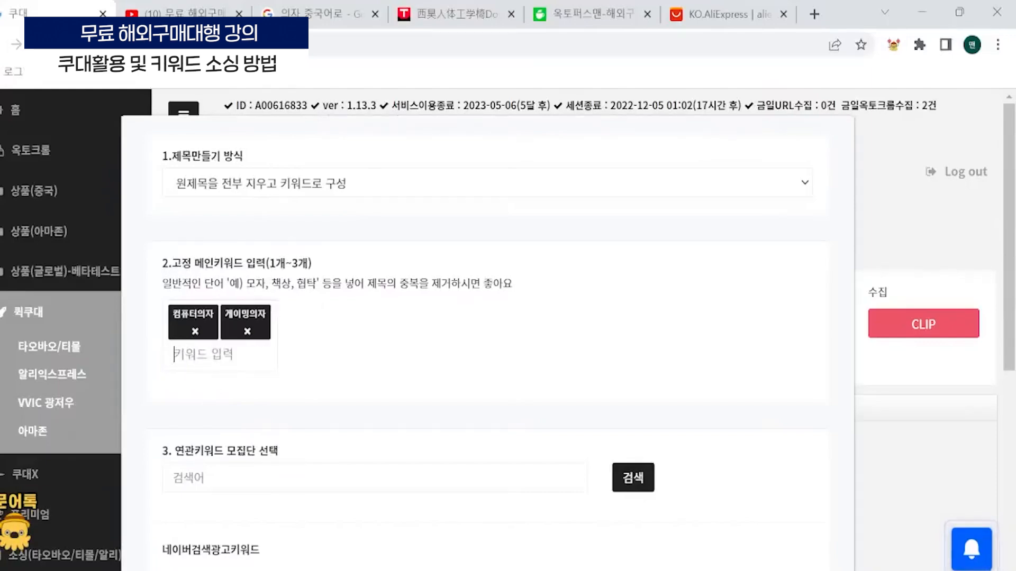
pyautogui.scroll(-3, 268, 408)
pyautogui.scroll(3, 268, 341)
pyautogui.scroll(-2, 302, 340)
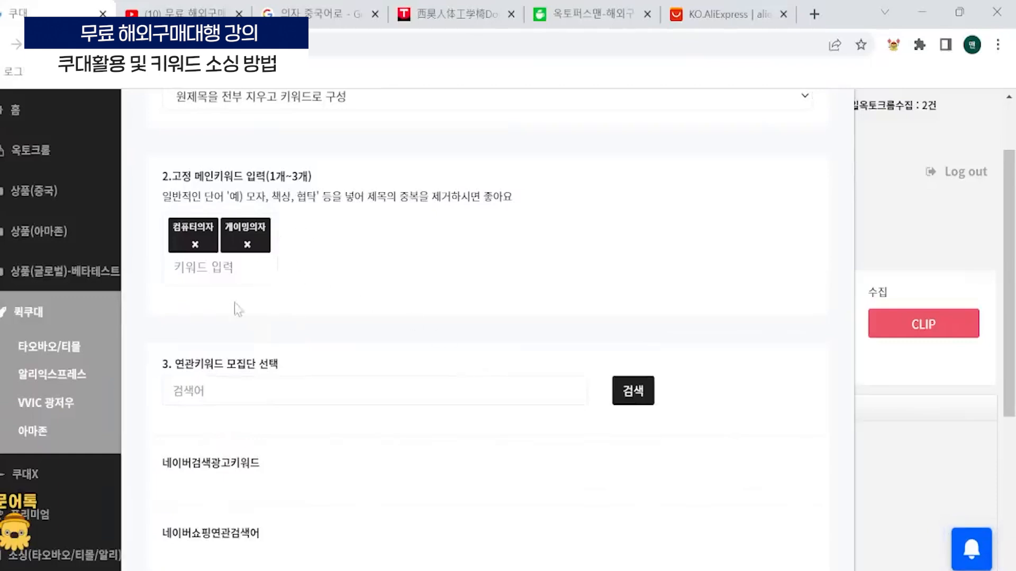
pyautogui.click(292, 397)
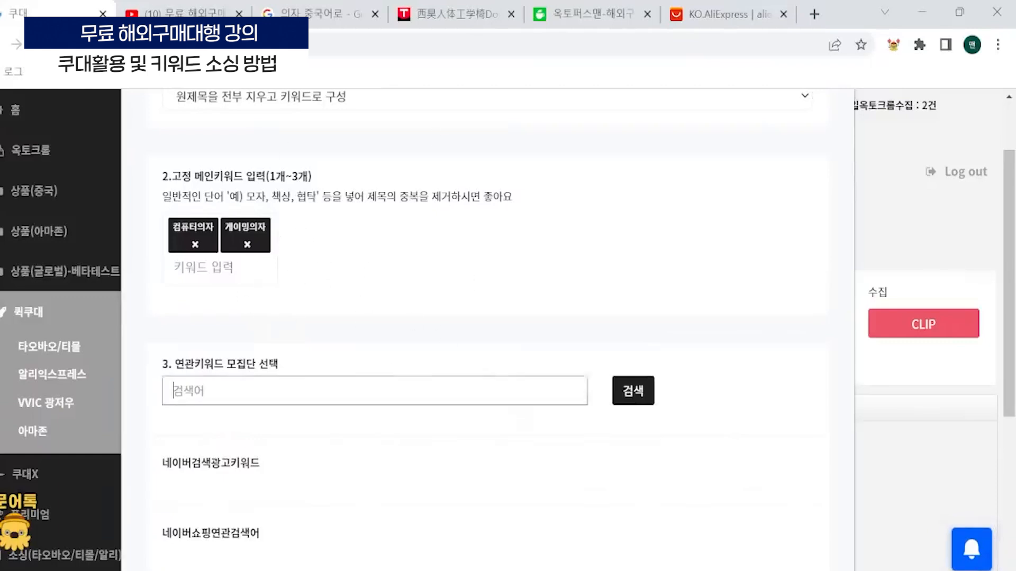
pyautogui.write('컴퓨터의자')
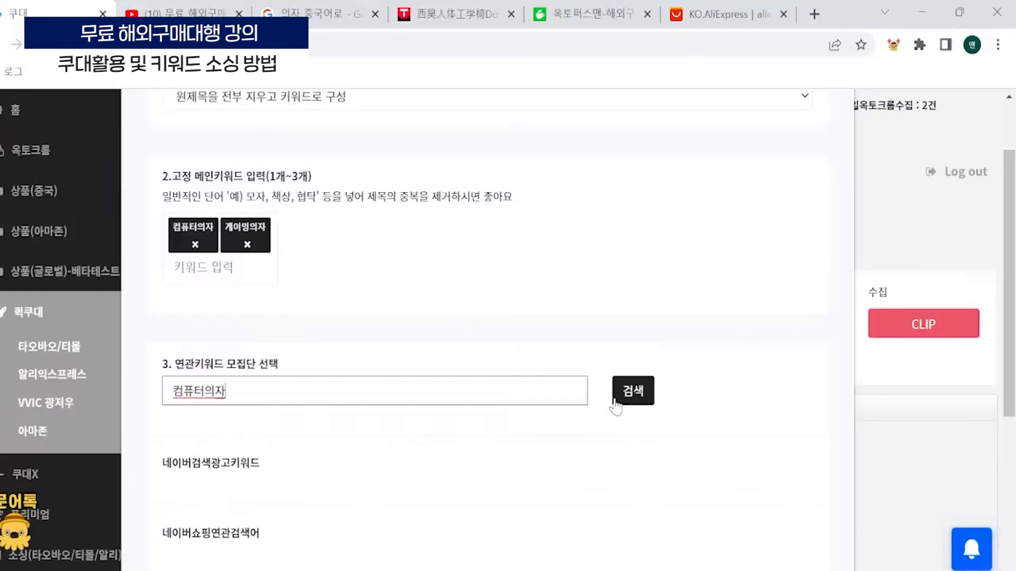
pyautogui.click(632, 398)
# - Examine the 네이버검색광고키워드 results for 컴퓨터의자
pyautogui.scroll(-2, 608, 405)
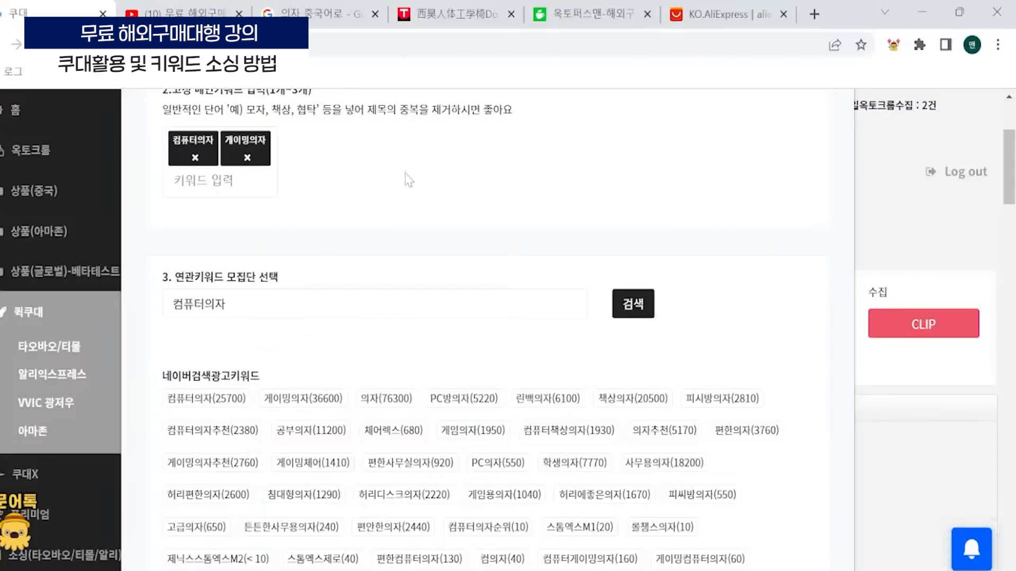
pyautogui.scroll(-2, 247, 183)
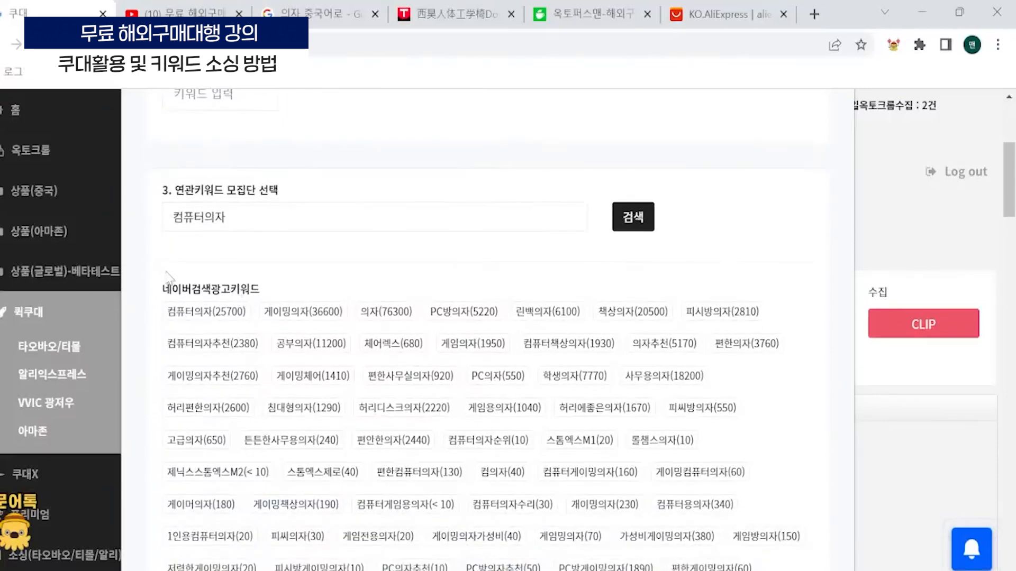
pyautogui.scroll(-2, 167, 274)
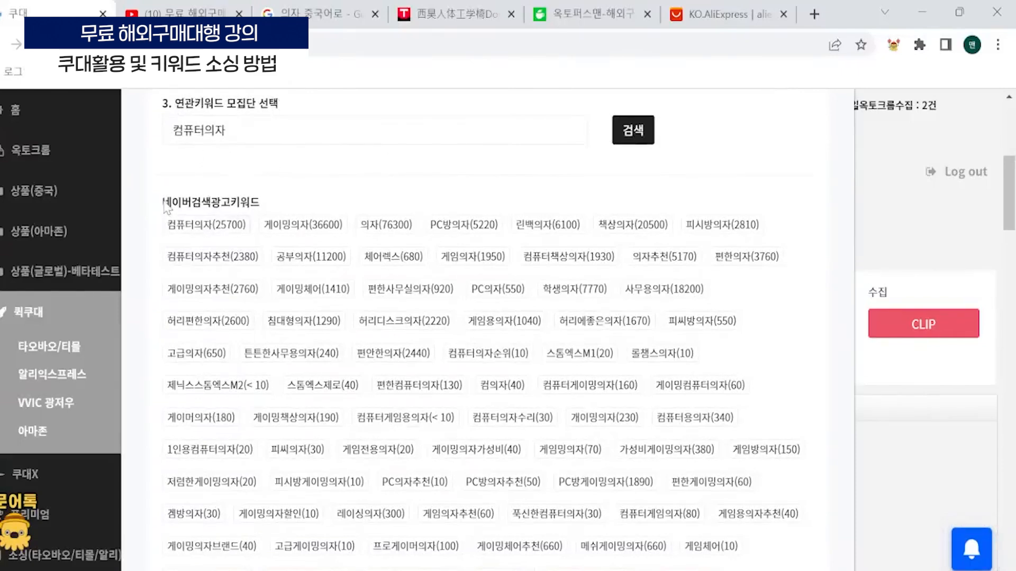
pyautogui.moveTo(163, 202)
pyautogui.mouseDown()
pyautogui.moveTo(263, 205)
pyautogui.moveTo(159, 197)
pyautogui.mouseUp()
pyautogui.click(287, 211)
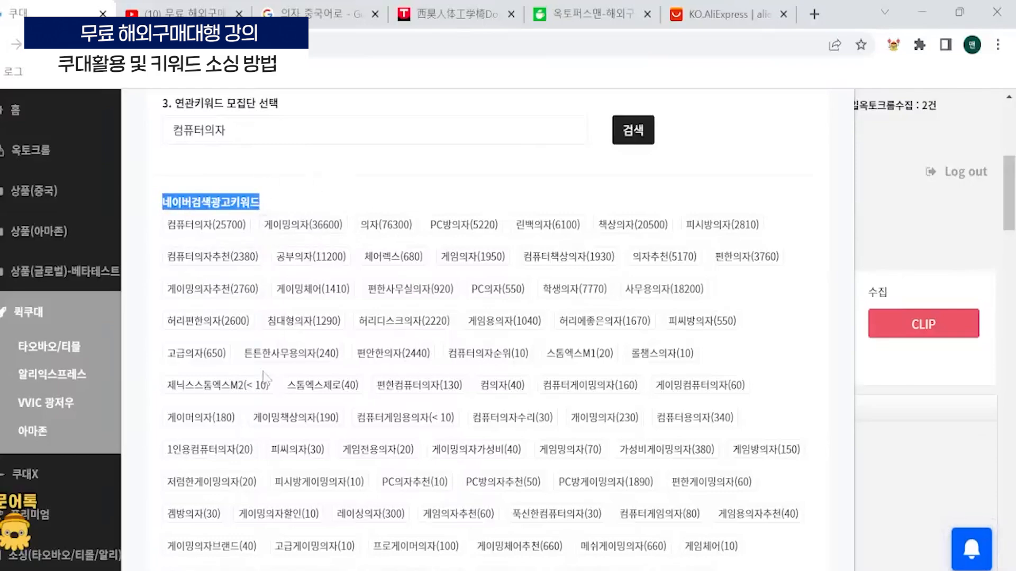
pyautogui.click(399, 187)
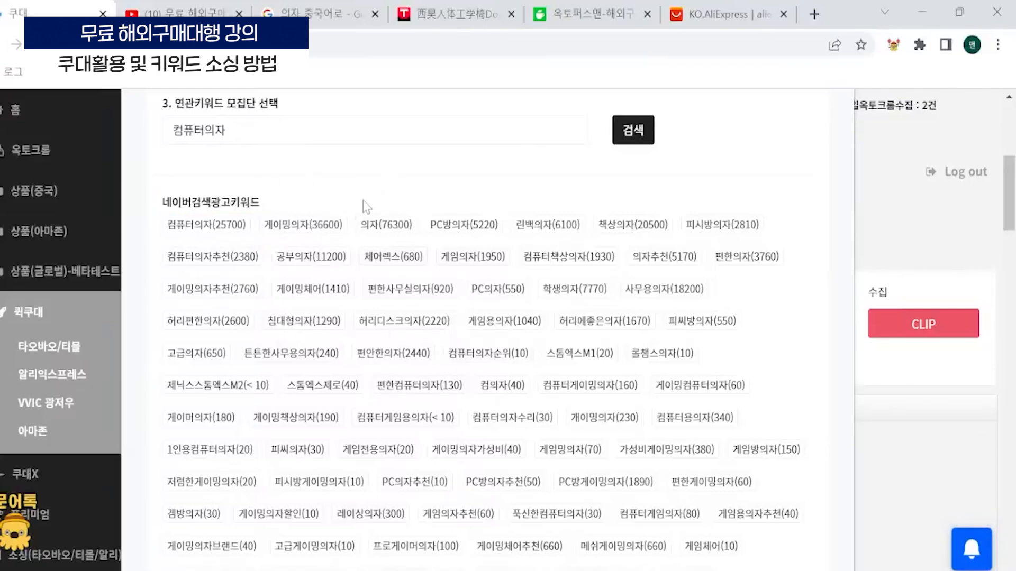
pyautogui.scroll(-3, 364, 204)
pyautogui.scroll(-20, 364, 206)
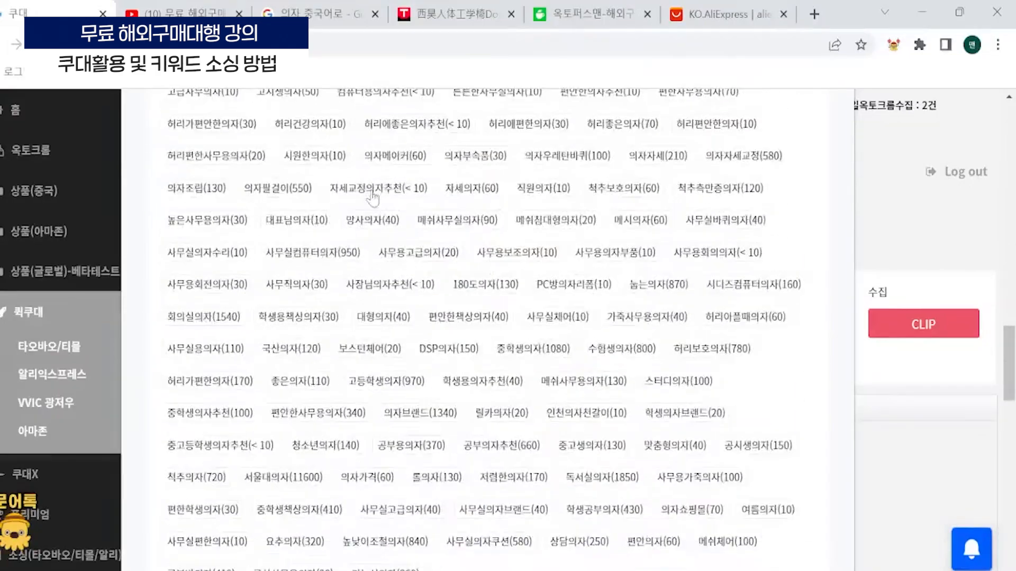
# - Examine the 네이버쇼핑제목추출검색어 list and the description of how its words are extracted and ordered
pyautogui.scroll(-6, 370, 191)
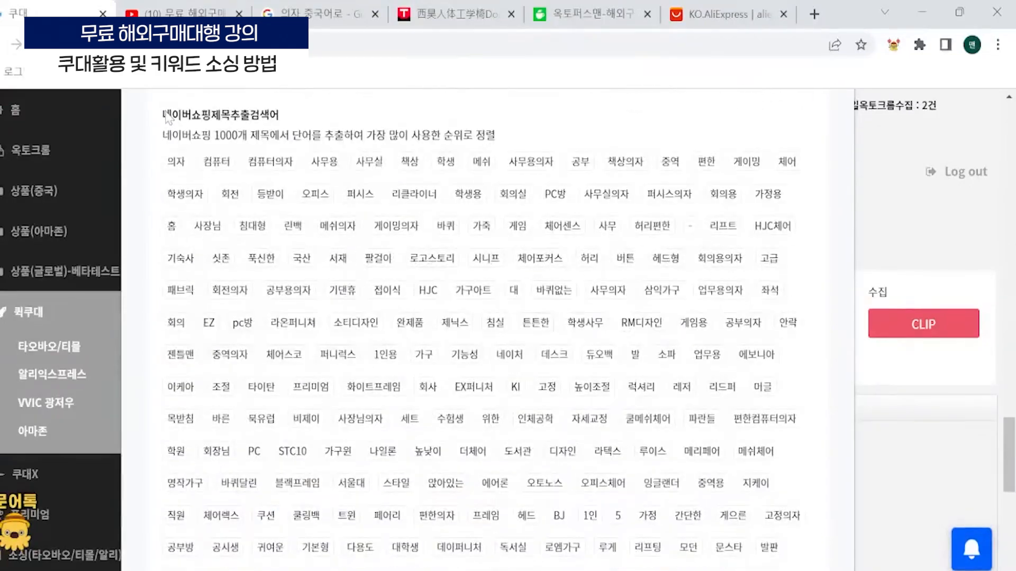
pyautogui.moveTo(164, 115); pyautogui.dragTo(275, 132)
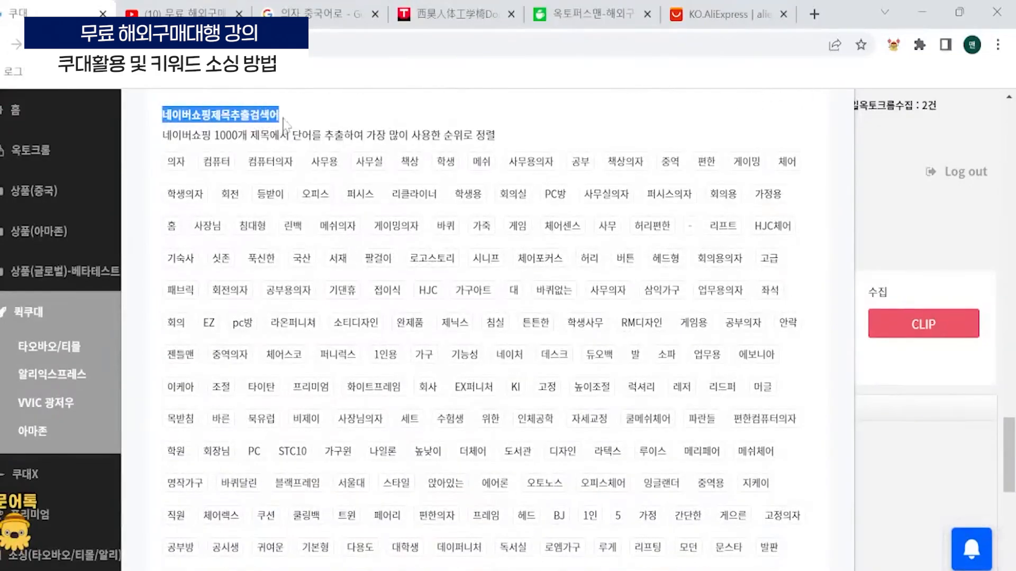
pyautogui.click(313, 120)
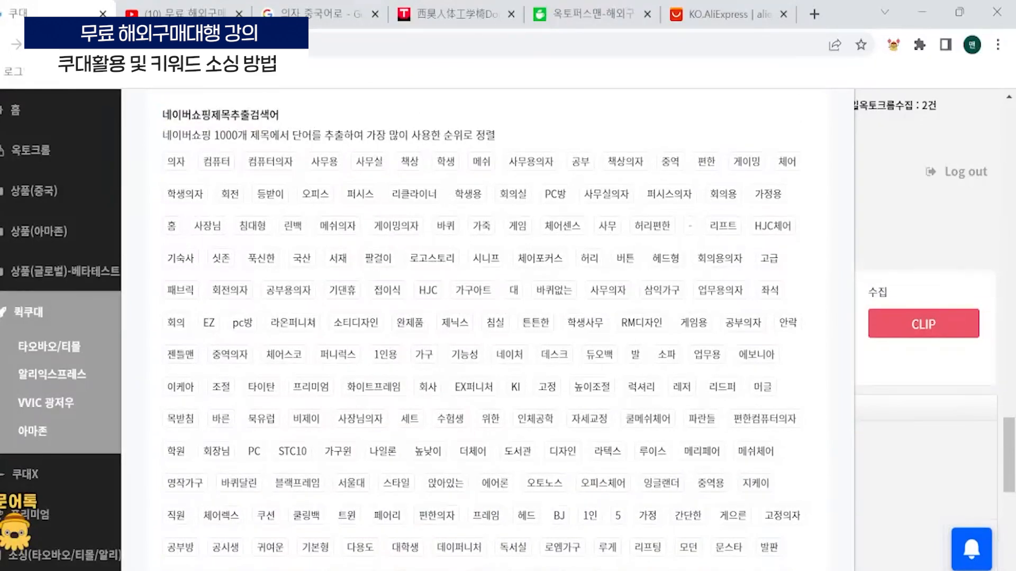
pyautogui.moveTo(162, 135); pyautogui.dragTo(271, 135)
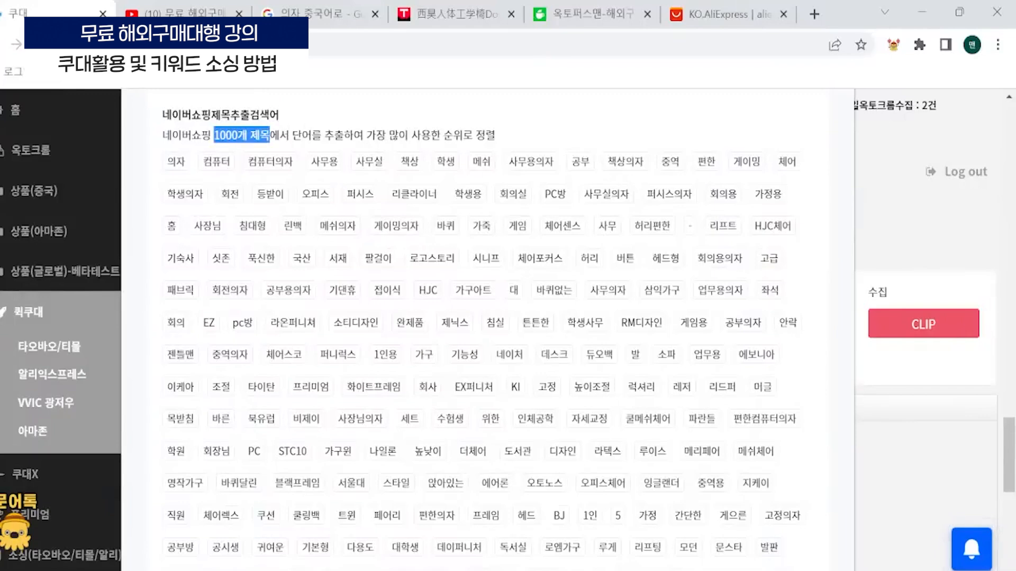
pyautogui.moveTo(366, 135); pyautogui.dragTo(495, 135)
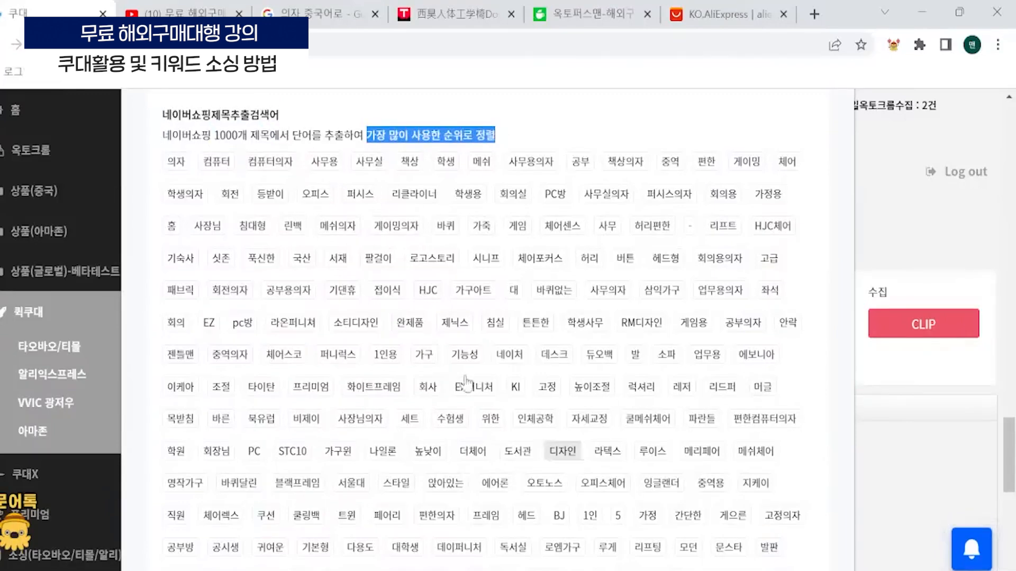
pyautogui.click(149, 147)
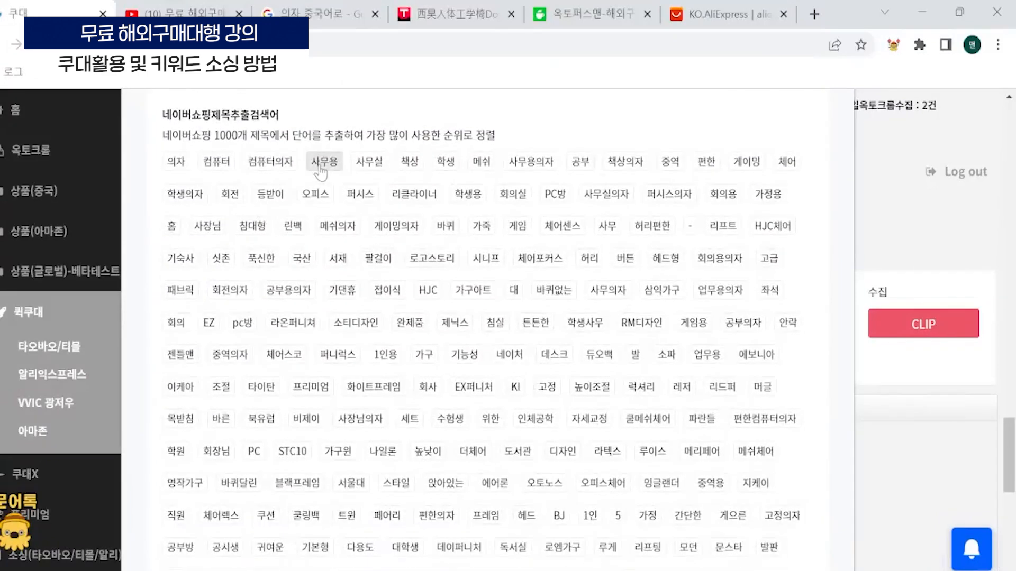
# - Select 사무용, 사무실, 책상, 학생, 메쉬, 공부 and 편한 from 네이버쇼핑제목추출검색어 as title keywords
pyautogui.click(321, 167)
pyautogui.click(329, 169)
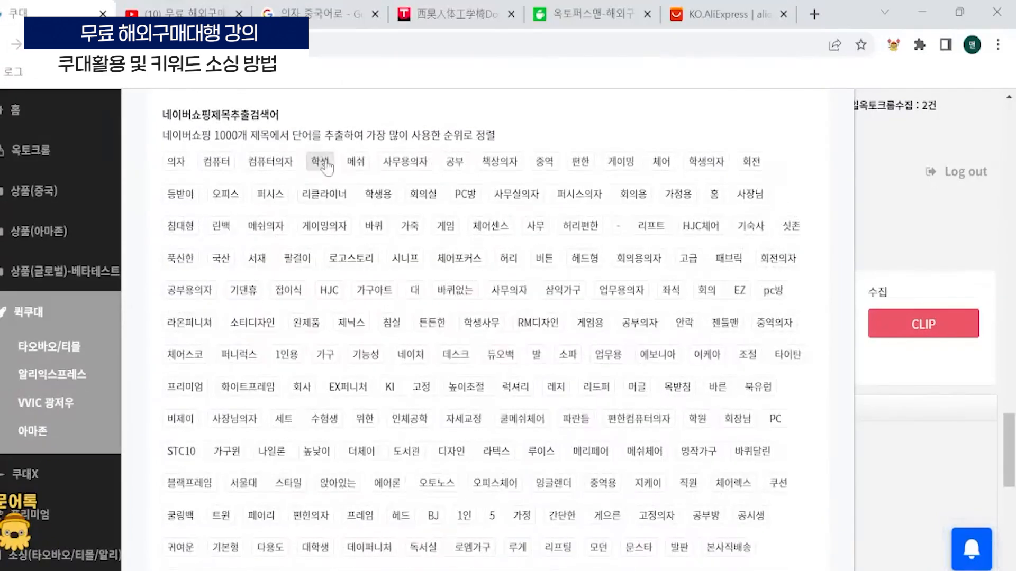
pyautogui.click(326, 170)
pyautogui.click(321, 170)
pyautogui.click(319, 169)
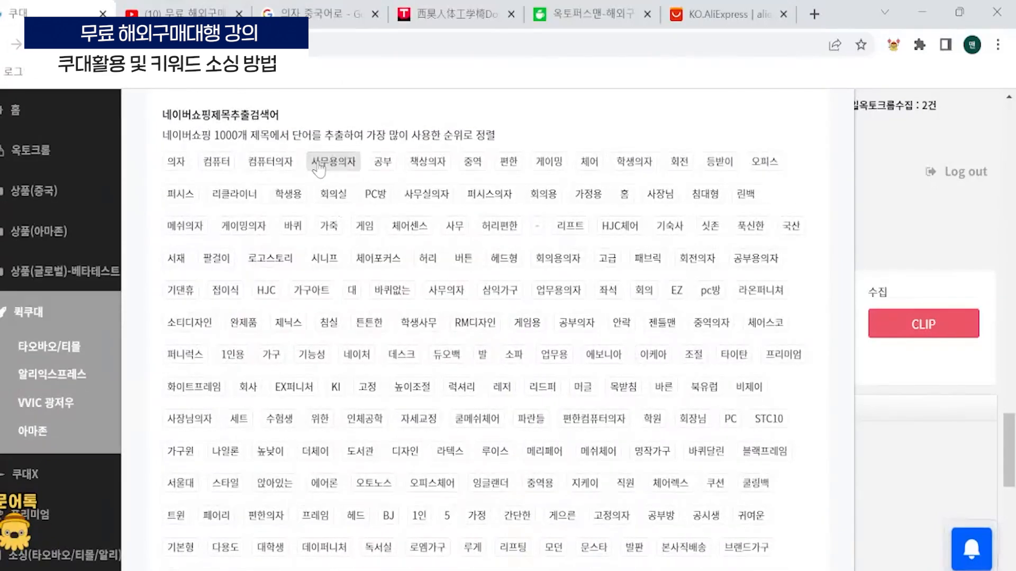
pyautogui.click(382, 163)
pyautogui.click(471, 163)
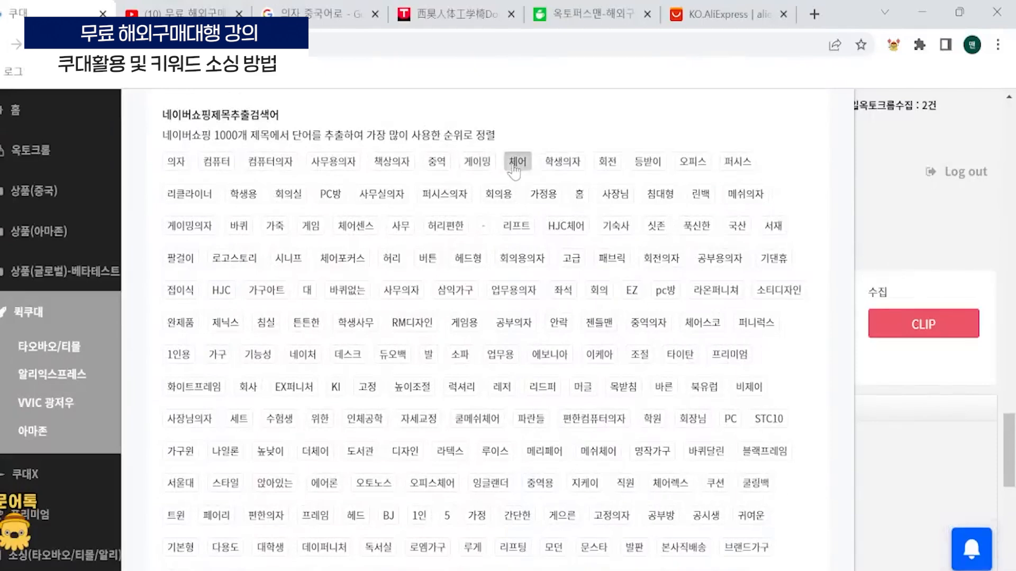
# - Add 체어, 학생의자, 회전, 등받이, 오피스, 리클라이너 and 학생용 to the selected title keywords
pyautogui.click(517, 165)
pyautogui.click(520, 167)
pyautogui.click(523, 169)
pyautogui.click(522, 164)
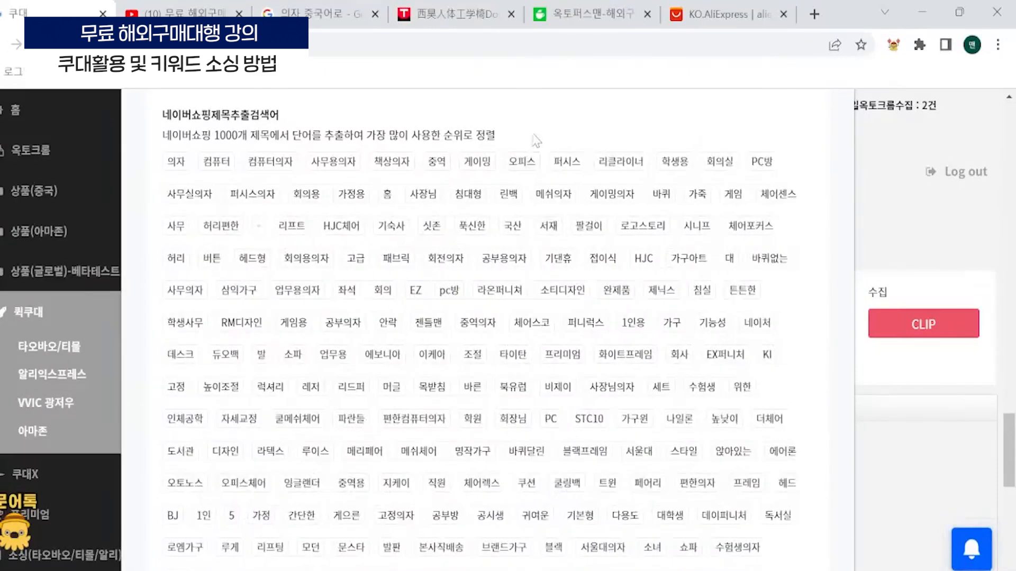
pyautogui.click(523, 165)
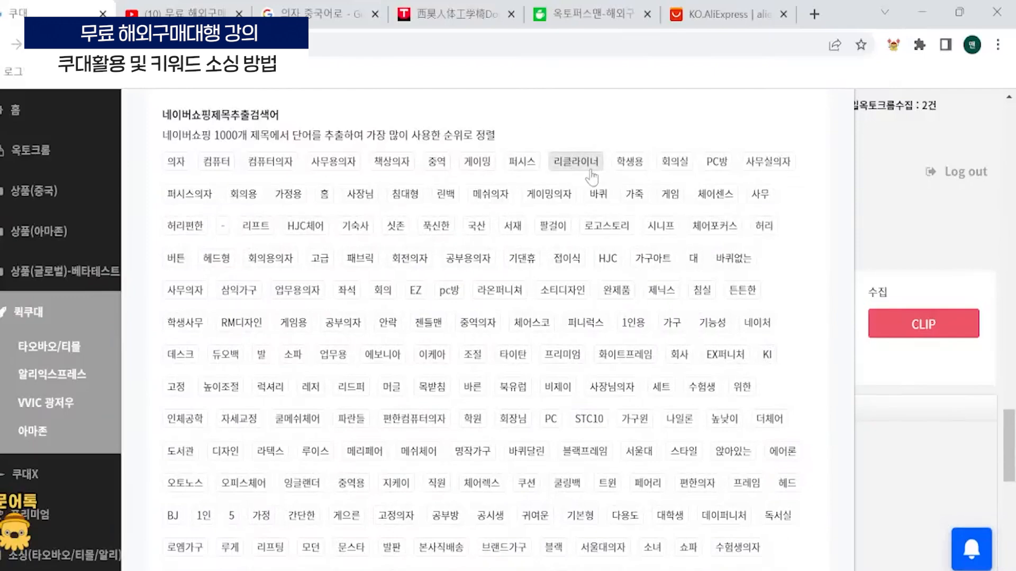
pyautogui.click(569, 158)
pyautogui.click(582, 161)
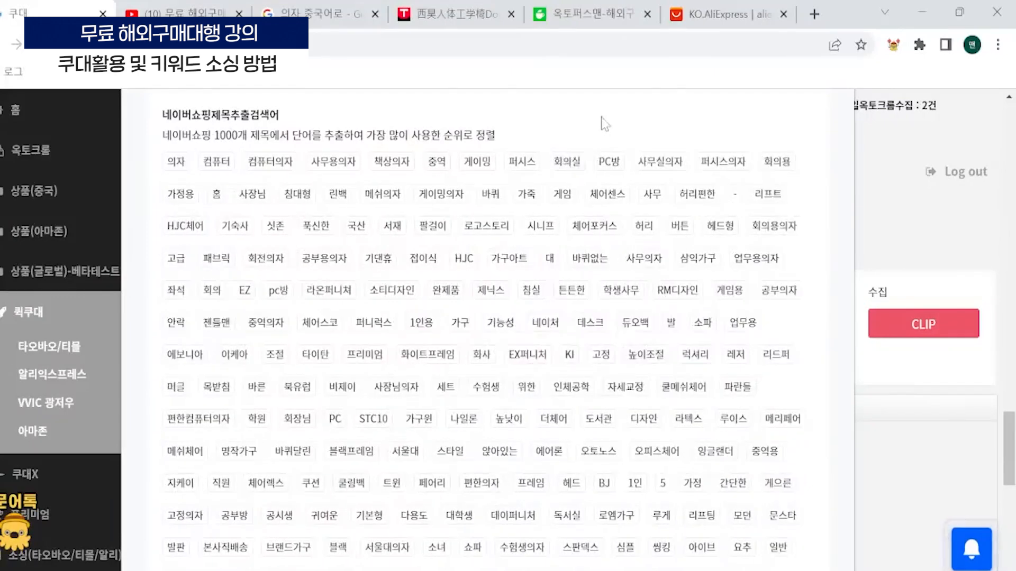
# - Add 회의실, PC방, 사무실의자, 회의용 and 가정용 to the selected title keywords
pyautogui.click(567, 162)
pyautogui.click(568, 162)
pyautogui.click(568, 163)
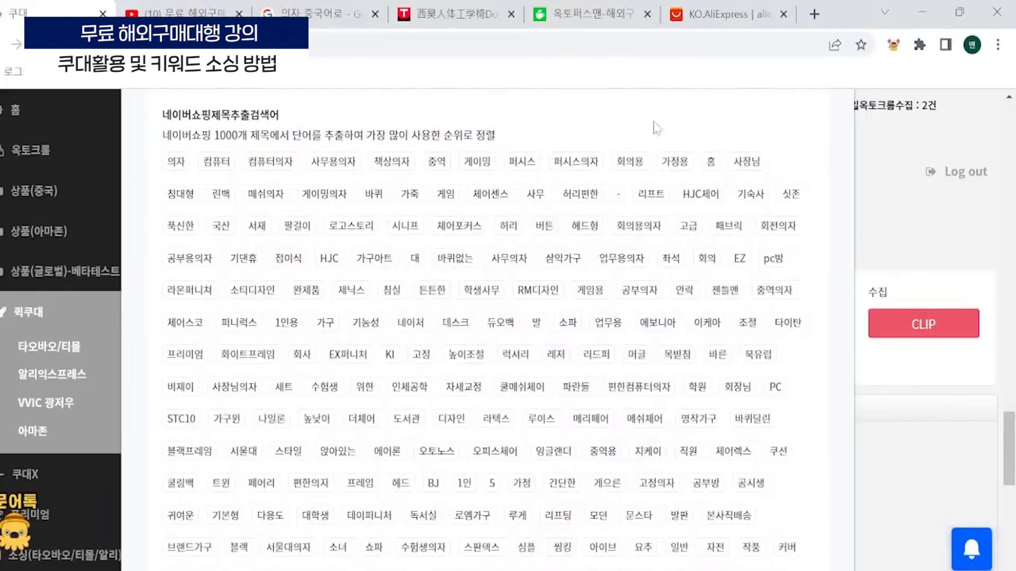
pyautogui.click(630, 164)
pyautogui.click(630, 164)
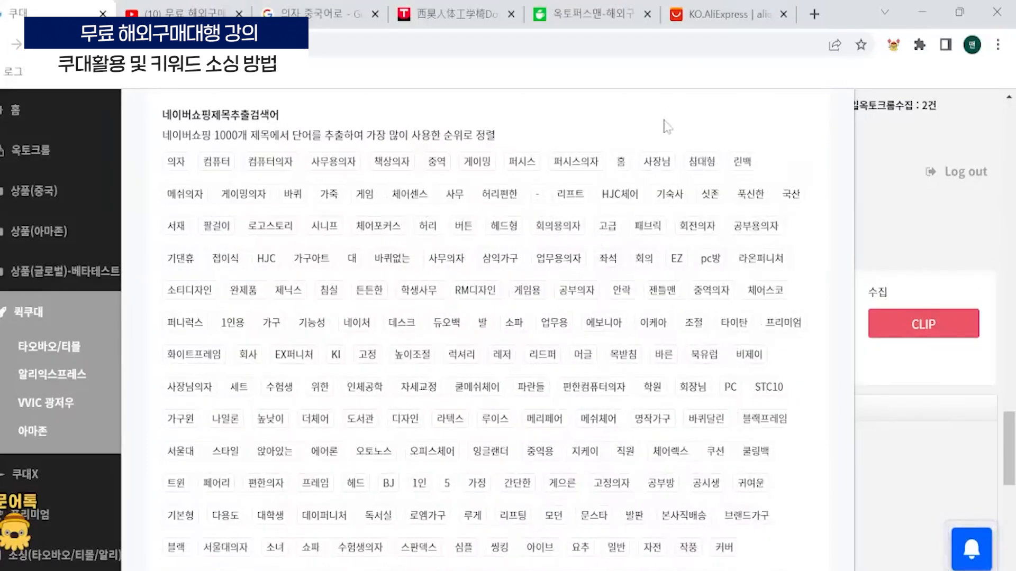
pyautogui.click(653, 164)
# - Review the fixed main keywords and the 선택키워드 list, and save the title settings
pyautogui.scroll(-3, 381, 149)
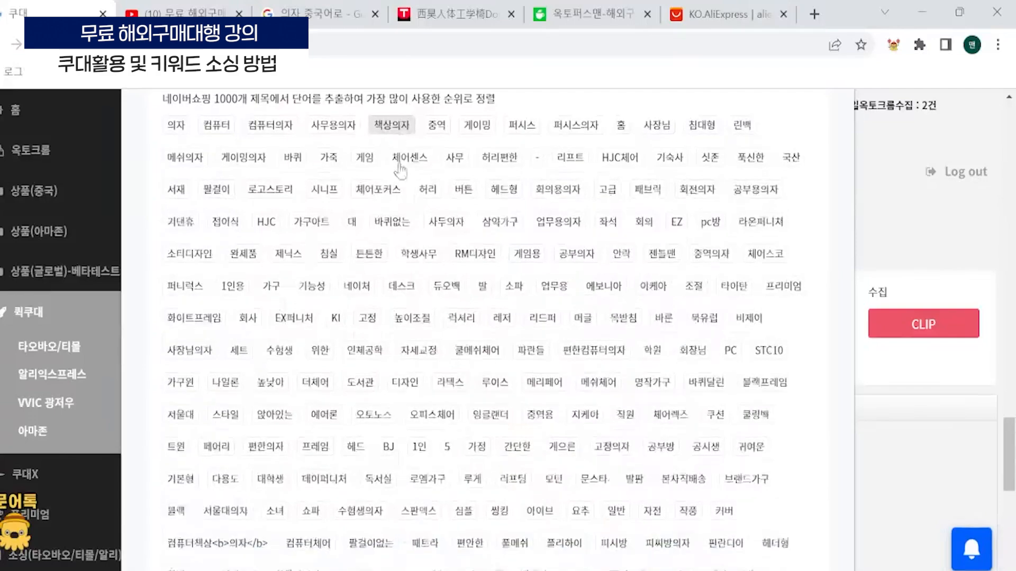
pyautogui.scroll(-7, 204, 324)
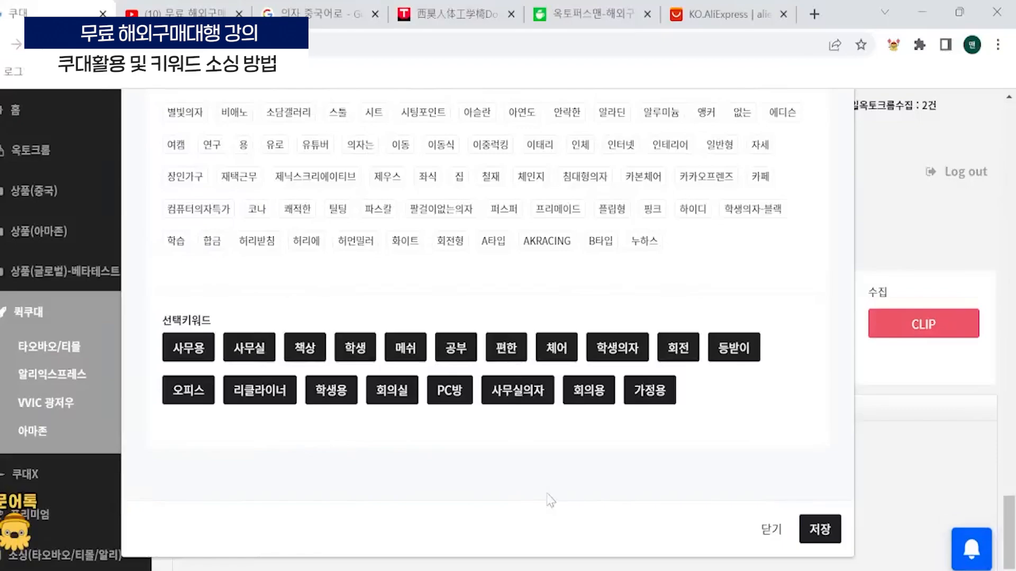
pyautogui.scroll(20, 546, 471)
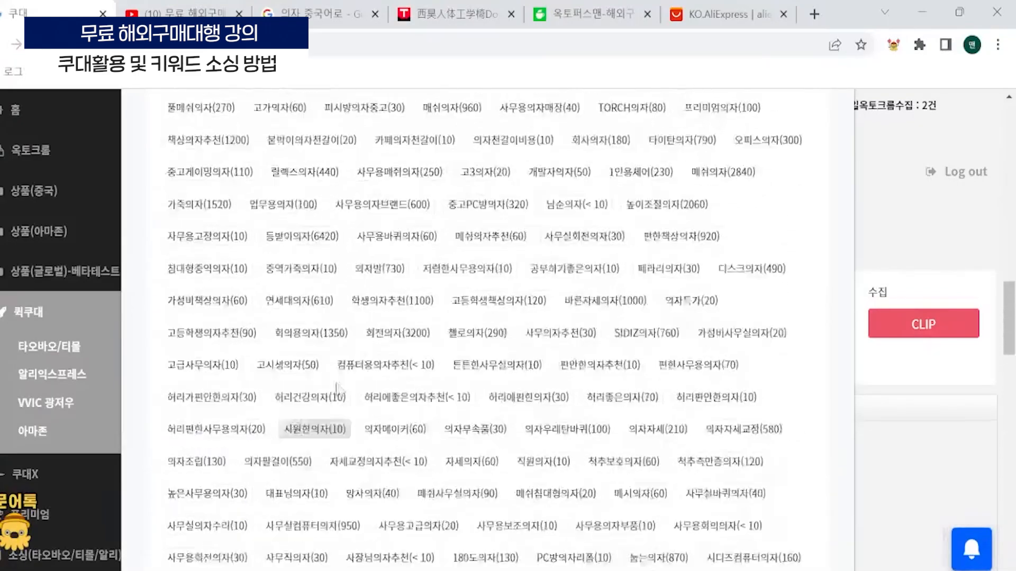
pyautogui.scroll(15, 256, 381)
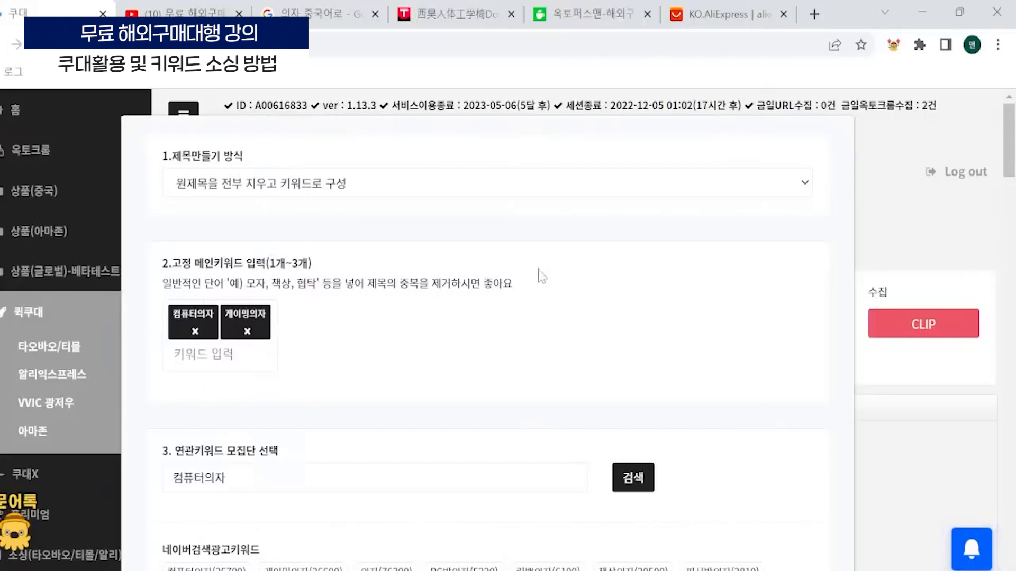
pyautogui.scroll(-20, 532, 286)
pyautogui.scroll(-2, 321, 430)
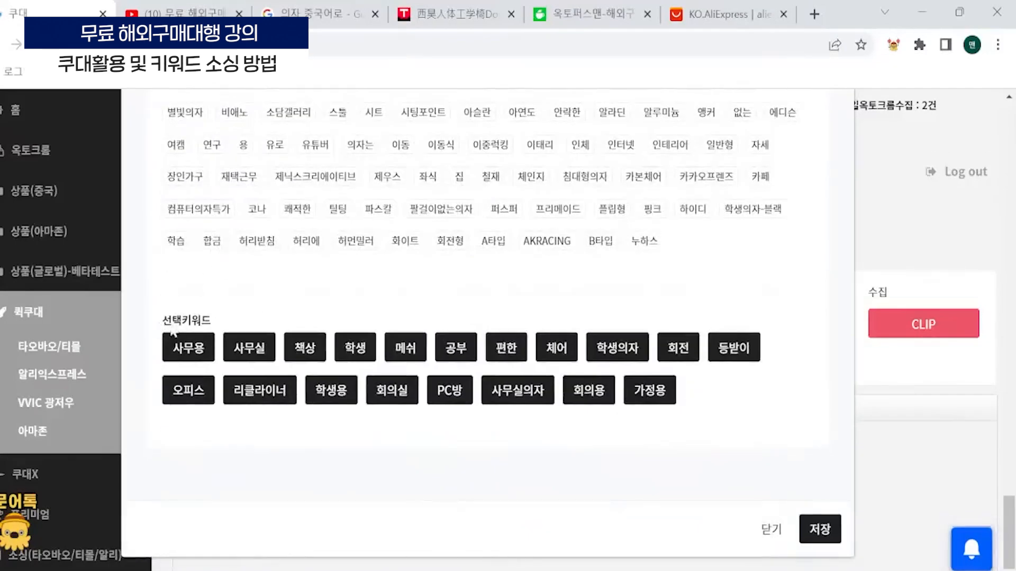
pyautogui.moveTo(182, 322); pyautogui.dragTo(245, 326)
pyautogui.click(236, 301)
pyautogui.click(820, 529)
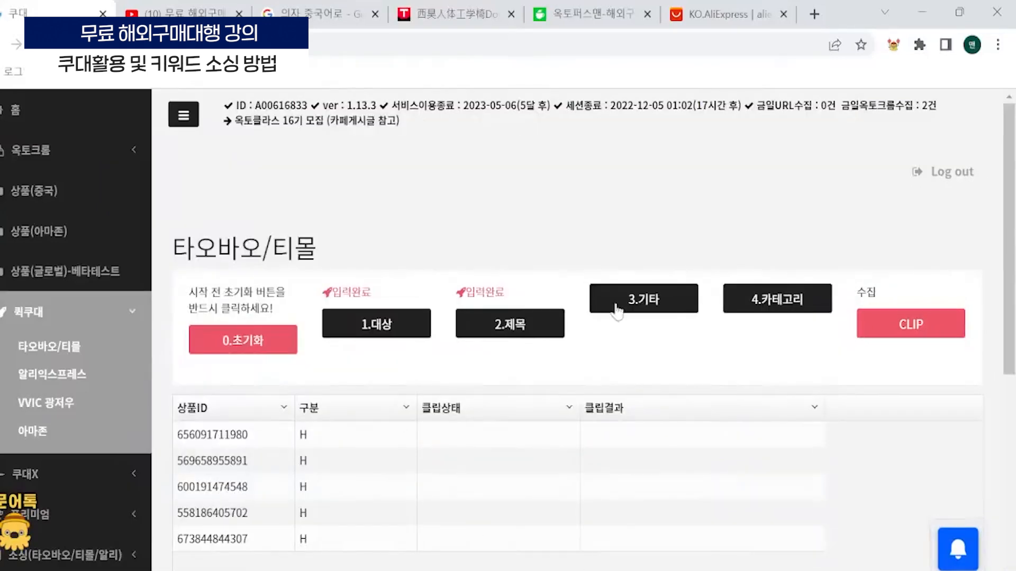
# - Open the 기타 settings and add 컴퓨터의자, 게이밍의자 and 사무실의자 as product keywords
pyautogui.click(650, 296)
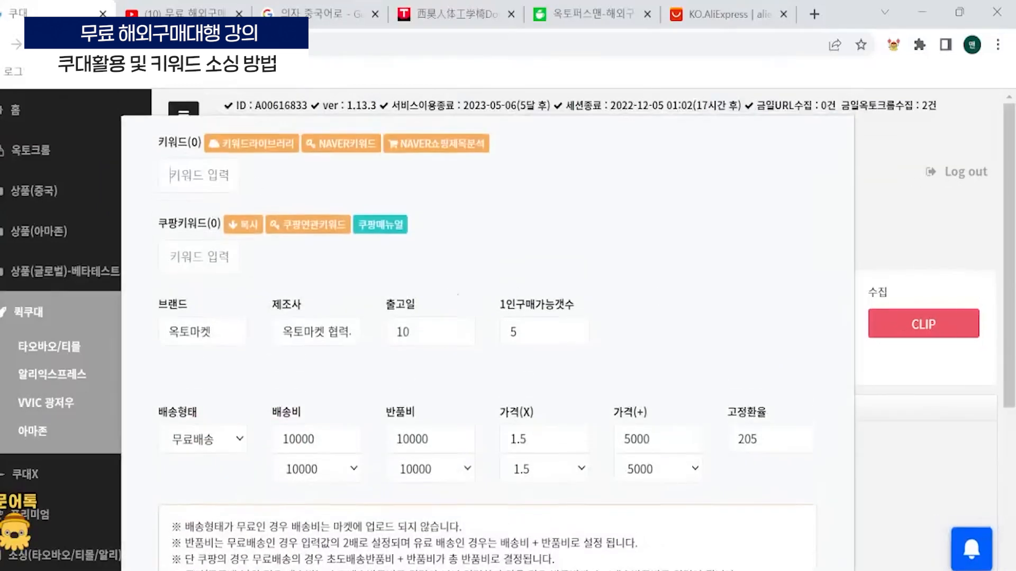
pyautogui.write('컴퓨터의자')
pyautogui.press('Return')
pyautogui.write('임밍의자')
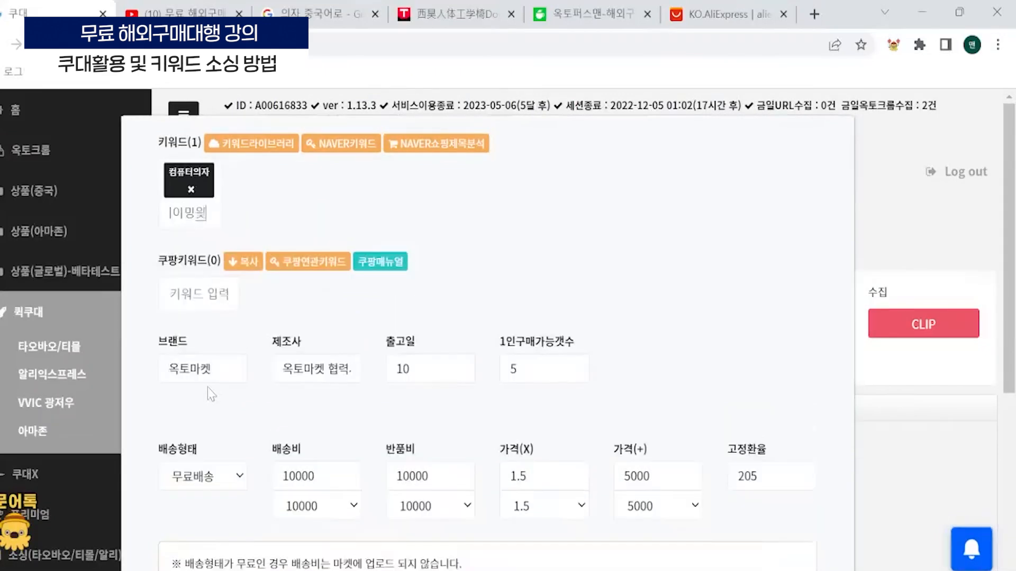
pyautogui.press('Return')
pyautogui.write('사무실의자')
pyautogui.press('Return')
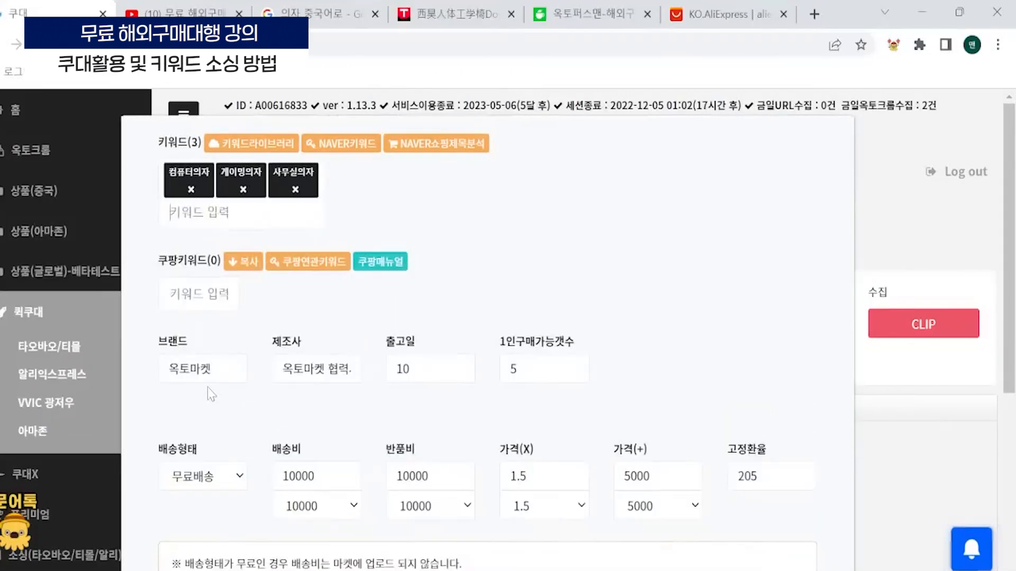
# - Copy the product keywords into the Coupang keywords and add all Coupang related search terms for 컴퓨터의자
pyautogui.click(244, 263)
pyautogui.click(316, 262)
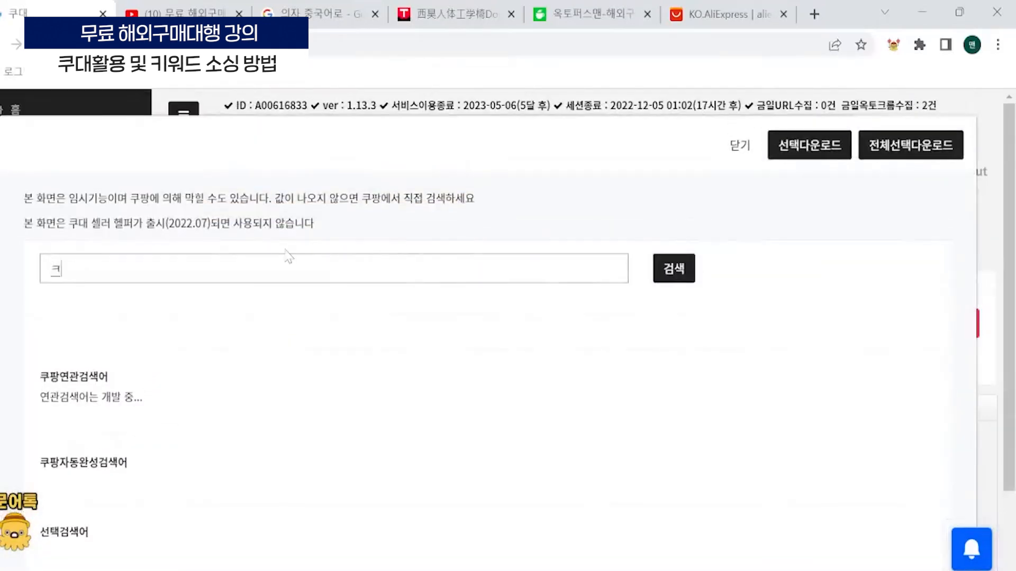
pyautogui.write('컴퓨터의지')
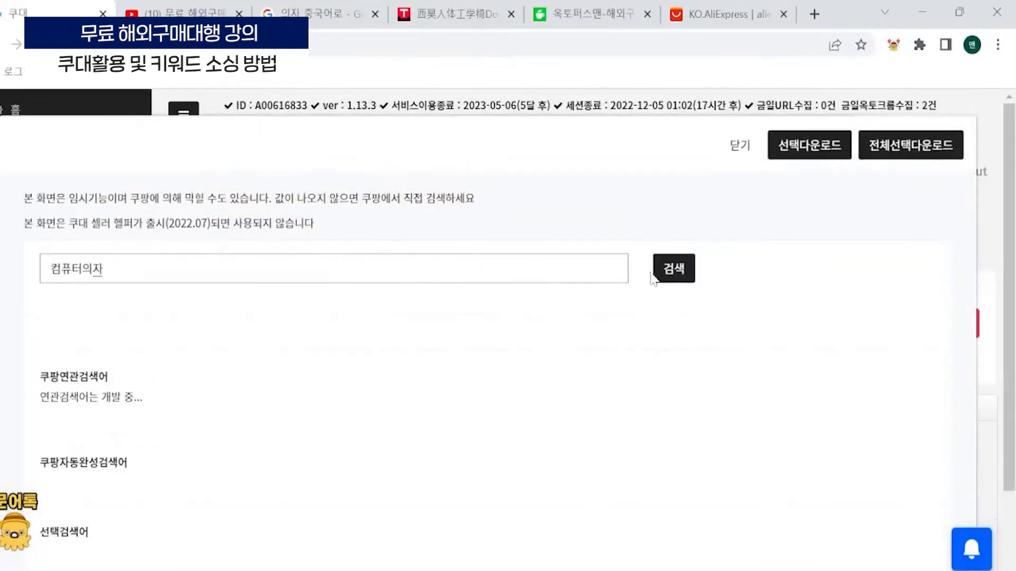
pyautogui.click(659, 272)
pyautogui.click(932, 148)
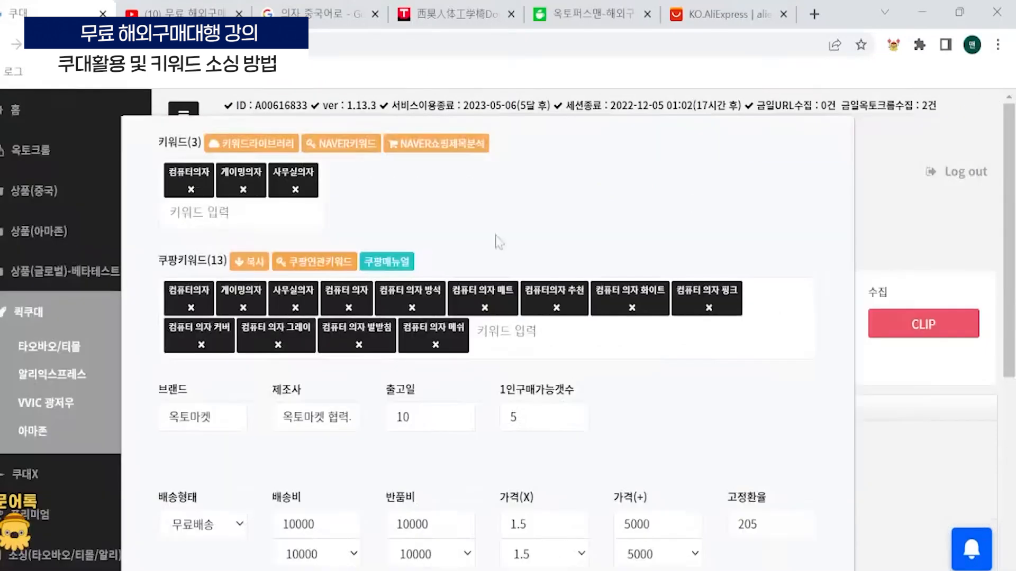
# - Set the 배송비 shipping fee to 20000 and the 반품비 return fee to 30000
pyautogui.scroll(-3, 498, 240)
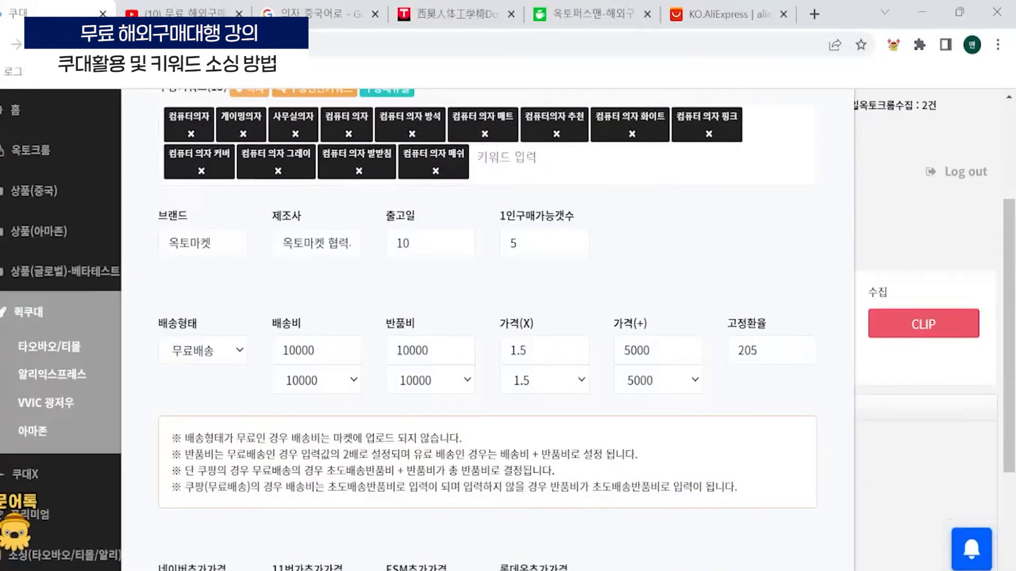
pyautogui.click(327, 244)
pyautogui.click(440, 293)
pyautogui.scroll(-3, 466, 291)
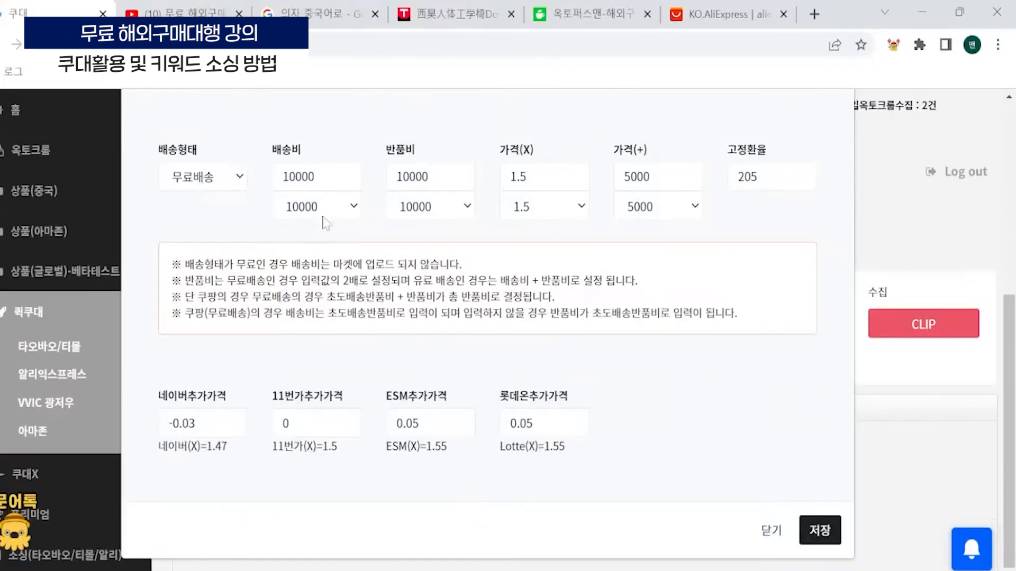
pyautogui.click(339, 208)
pyautogui.click(332, 266)
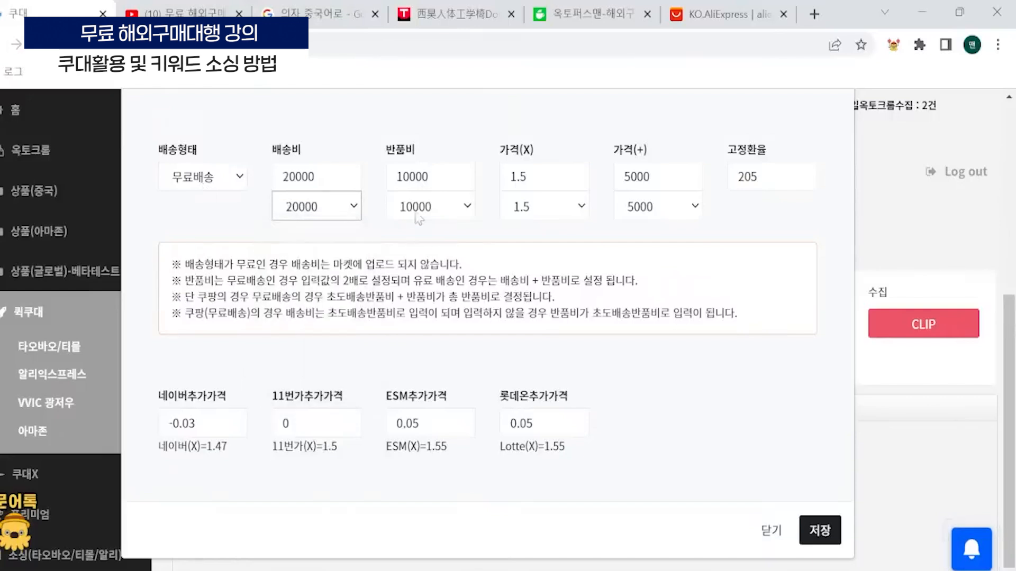
pyautogui.click(434, 207)
pyautogui.click(447, 266)
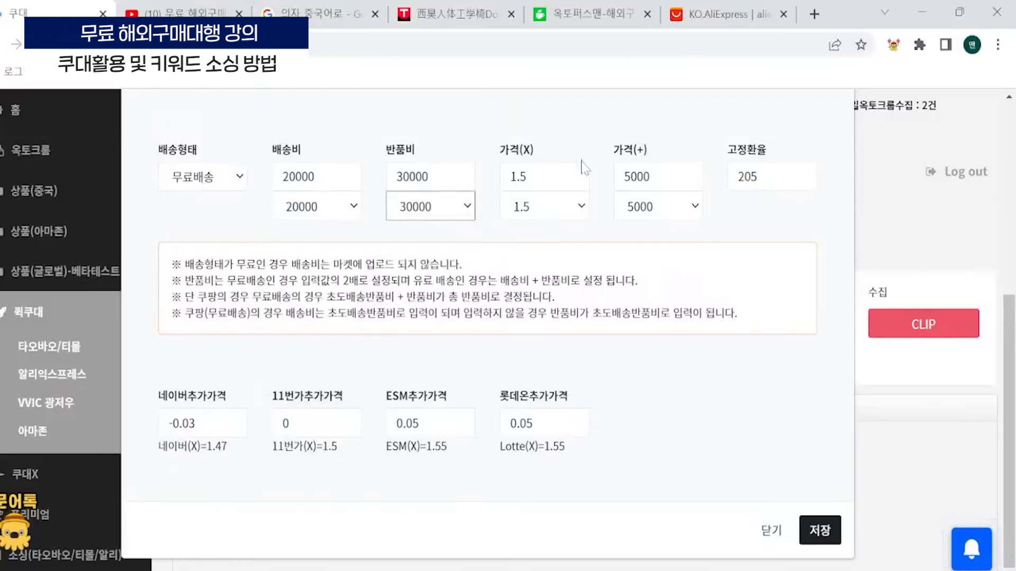
# - Set the price multiplier 가격(X) to 2.0 and the added price 가격(+) to 15000, and save the 기타 settings
pyautogui.click(539, 212)
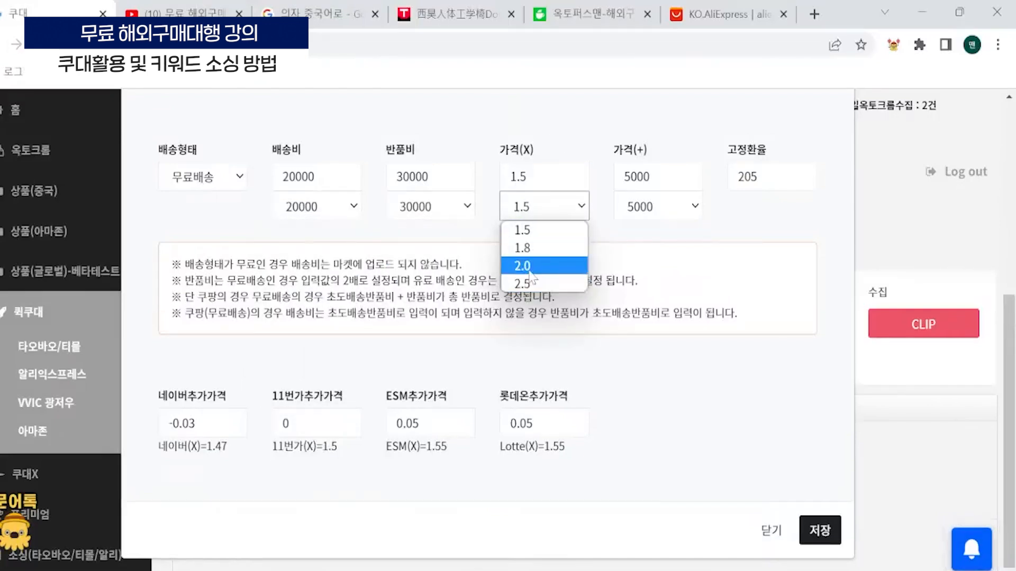
pyautogui.click(531, 266)
pyautogui.click(624, 177)
pyautogui.write('1')
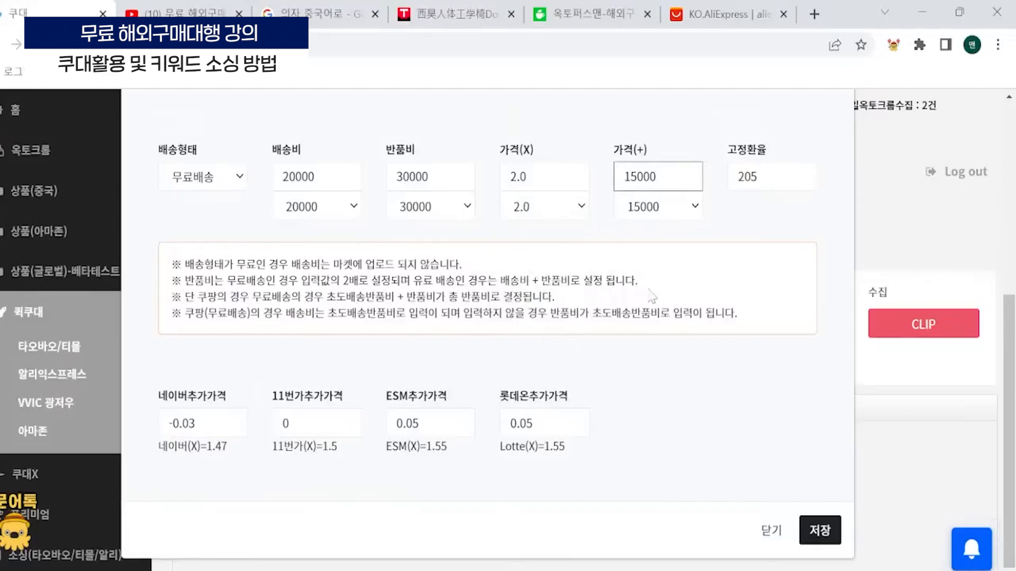
pyautogui.click(652, 295)
pyautogui.click(827, 530)
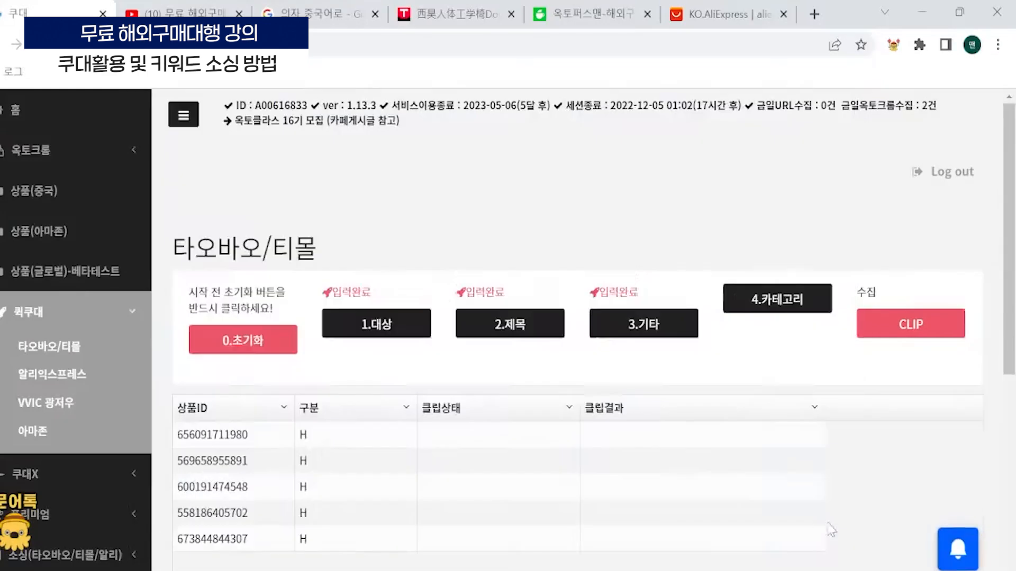
# - Open the 카테고리 settings and view the saved categories in 나의카테고리
pyautogui.click(767, 296)
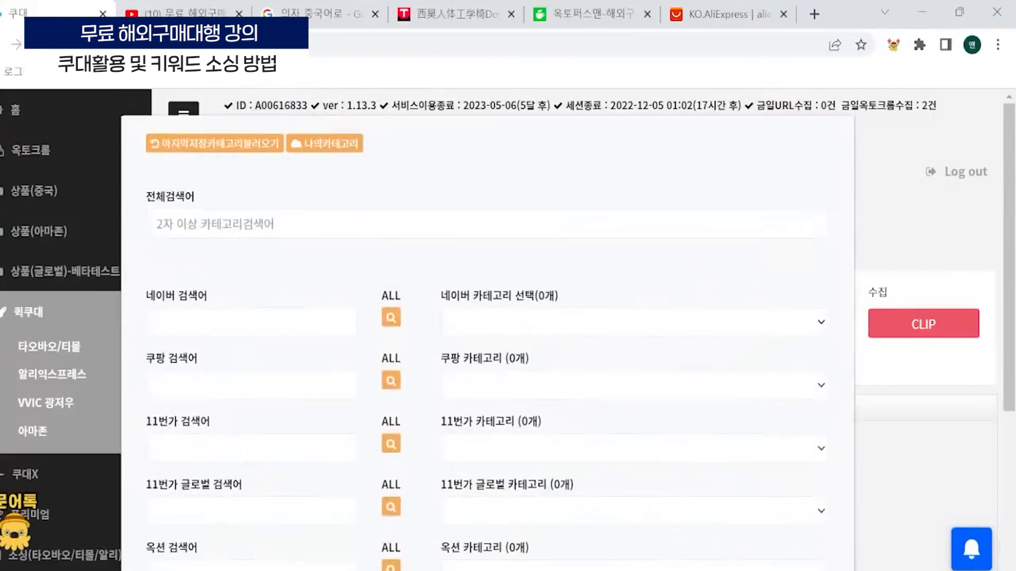
pyautogui.click(307, 141)
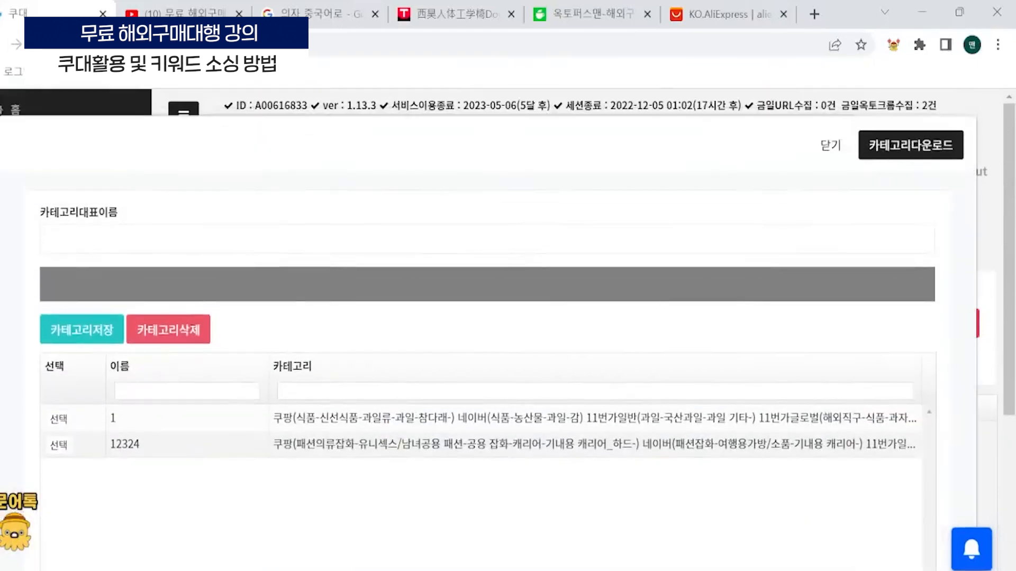
pyautogui.press('Escape')
# - Search the categories of all marketplaces at once for 사무용의자
pyautogui.click(317, 226)
pyautogui.write('컴퓨터')
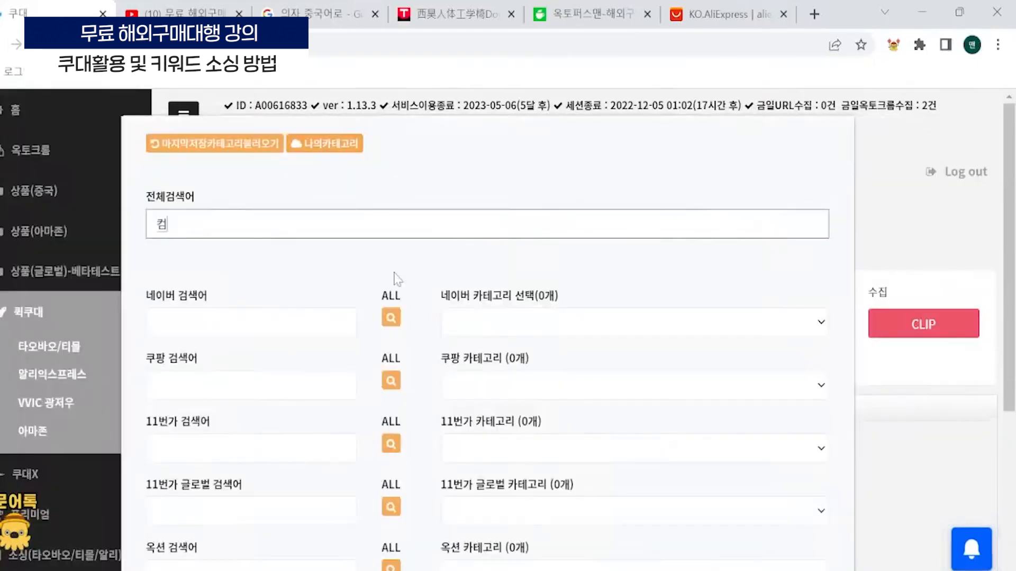
pyautogui.press('BackSpace')
pyautogui.press('BackSpace')
pyautogui.press('BackSpace')
pyautogui.write('사무용의자')
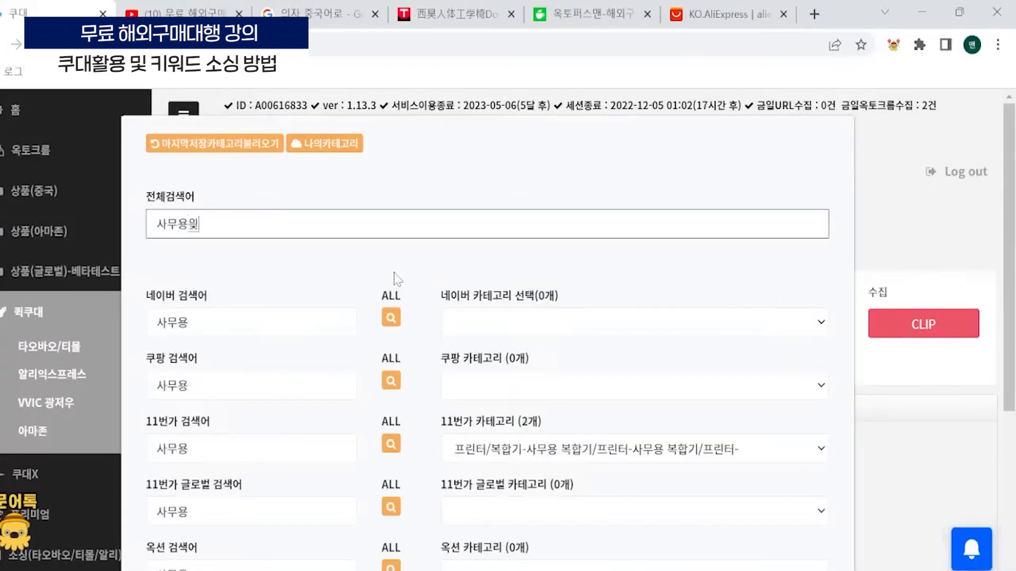
pyautogui.scroll(-3, 430, 367)
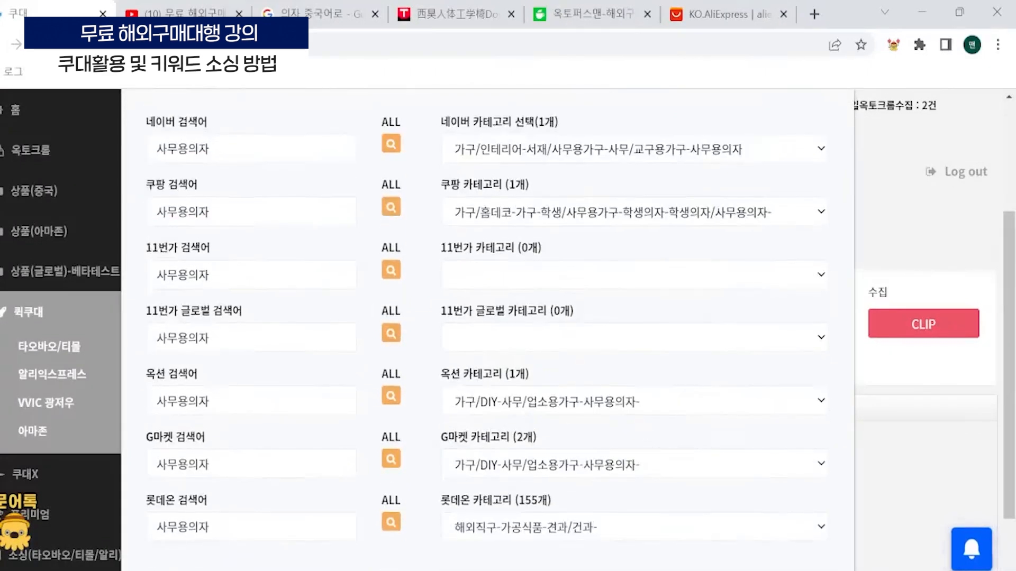
# - Replace the category search terms of 11번가 and 11번가 글로벌 with 생활잡화
pyautogui.moveTo(221, 276); pyautogui.dragTo(58, 265)
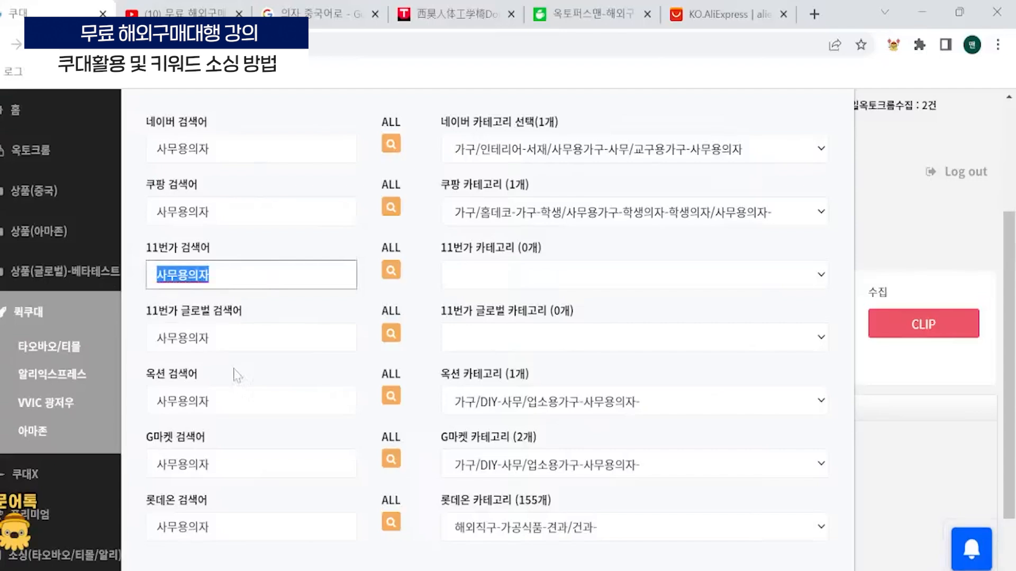
pyautogui.press('BackSpace')
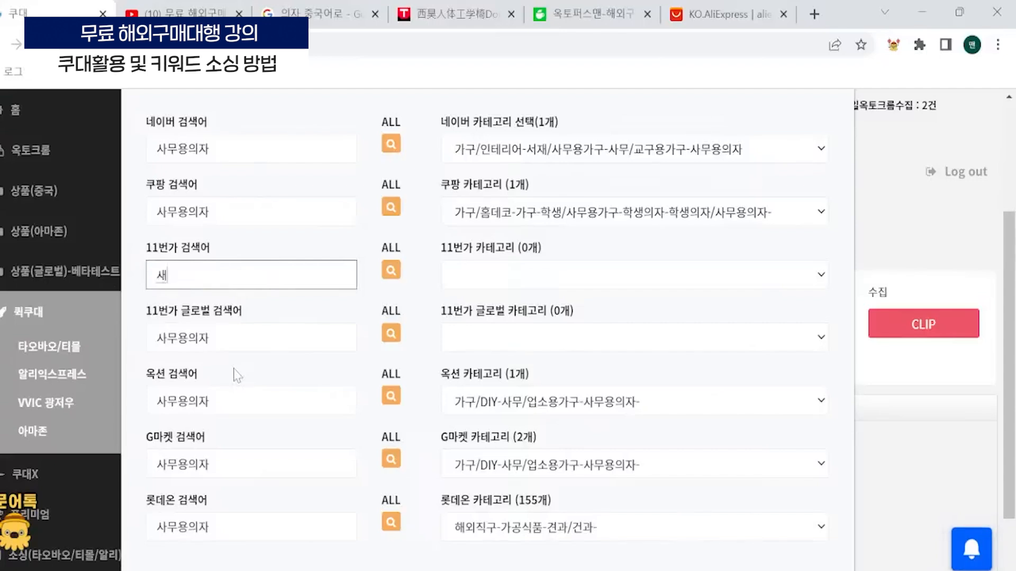
pyautogui.write('생활잡화')
pyautogui.hotkey('ctrl', 'a')
pyautogui.hotkey('ctrl', 'c')
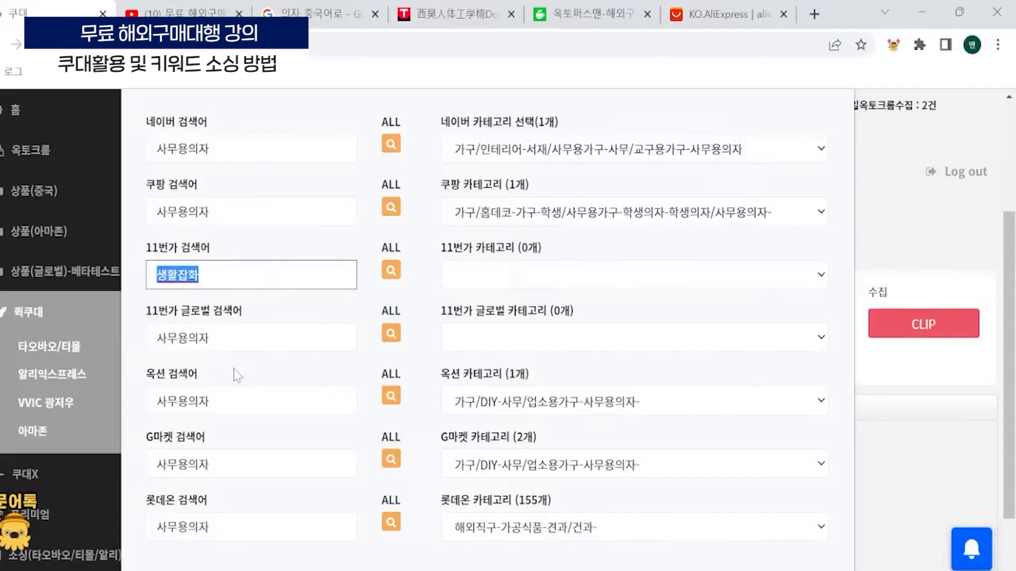
pyautogui.click(210, 338)
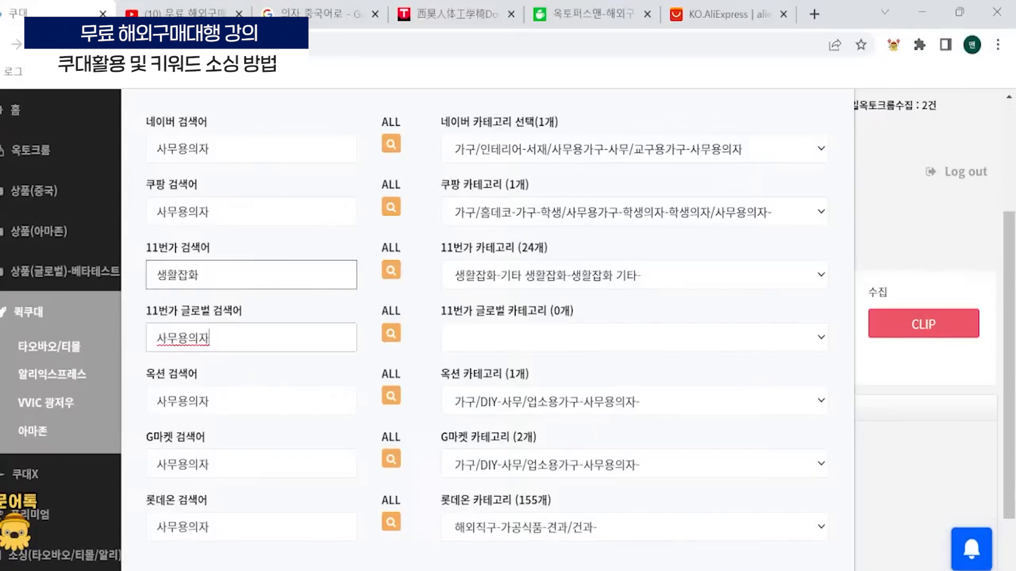
pyautogui.hotkey('ctrl', 'a')
pyautogui.hotkey('ctrl', 'v')
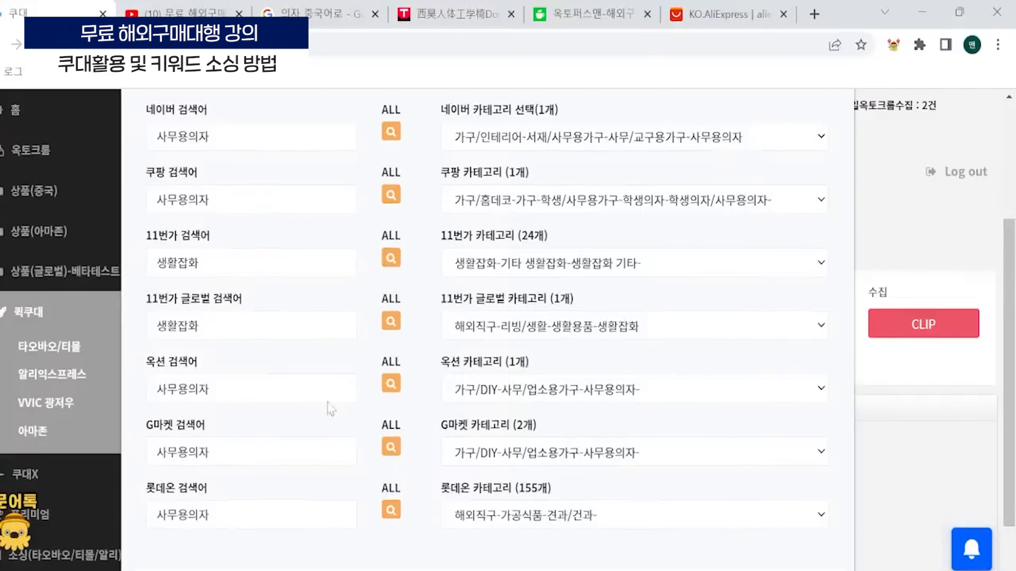
# - Review the category chosen for each marketplace and save the category settings
pyautogui.scroll(-2, 329, 408)
pyautogui.scroll(2, 329, 408)
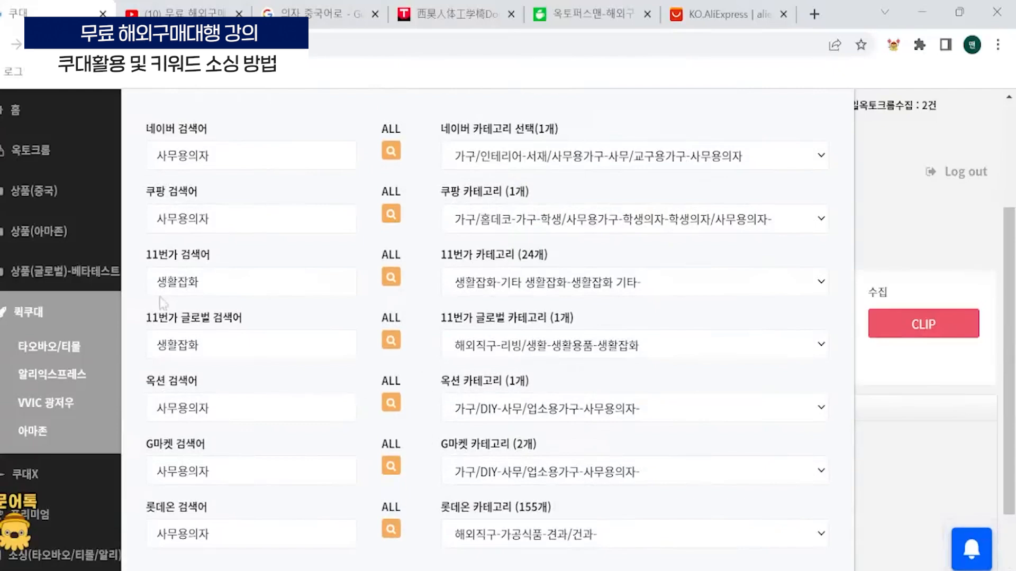
pyautogui.scroll(-2, 358, 390)
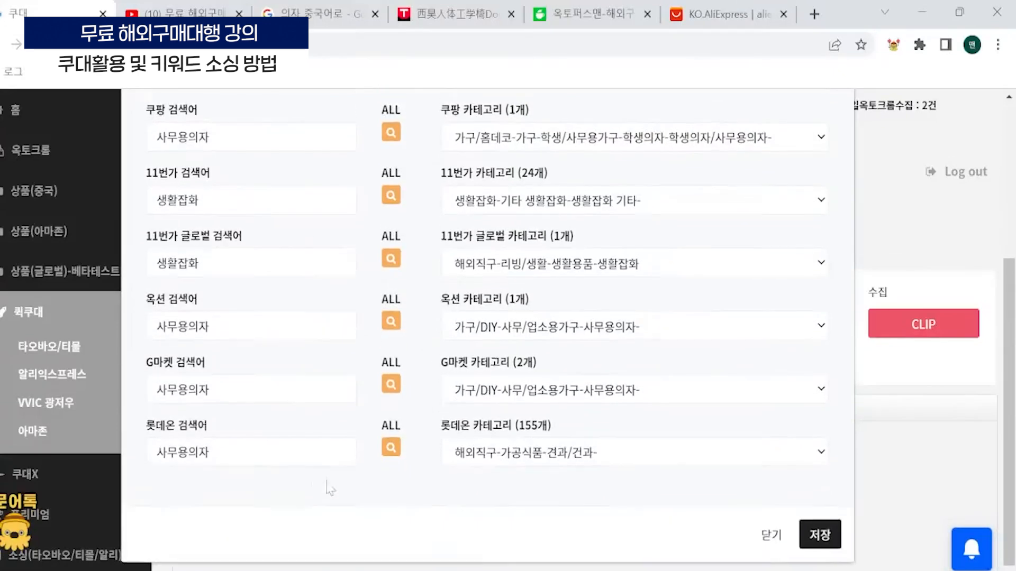
pyautogui.scroll(2, 357, 390)
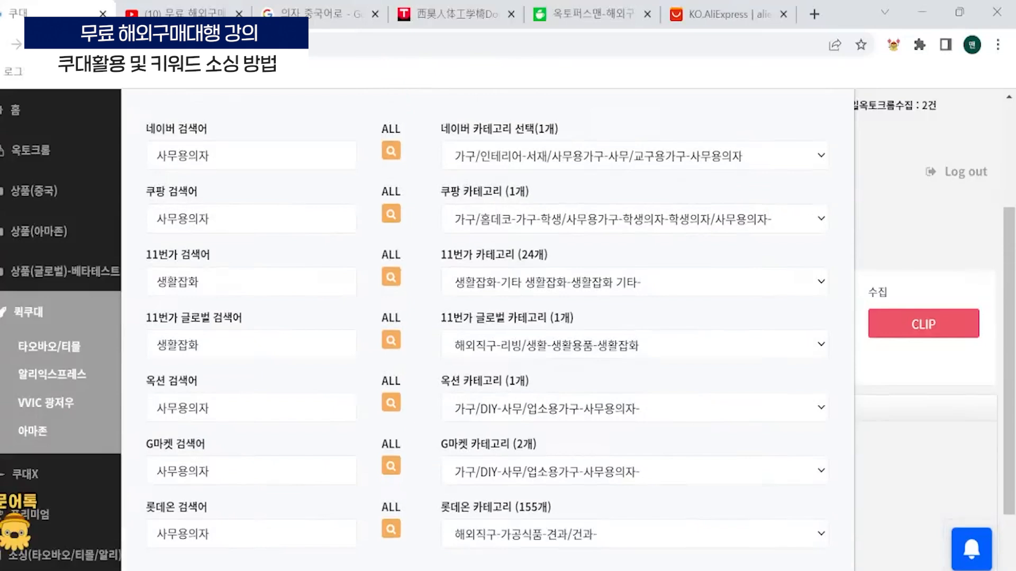
pyautogui.scroll(-2, 359, 320)
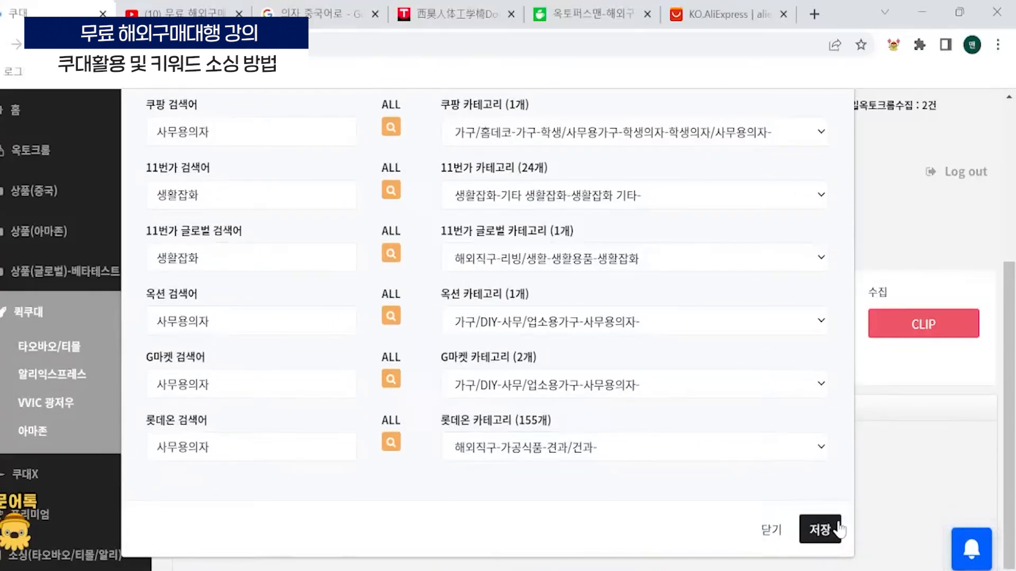
pyautogui.click(829, 536)
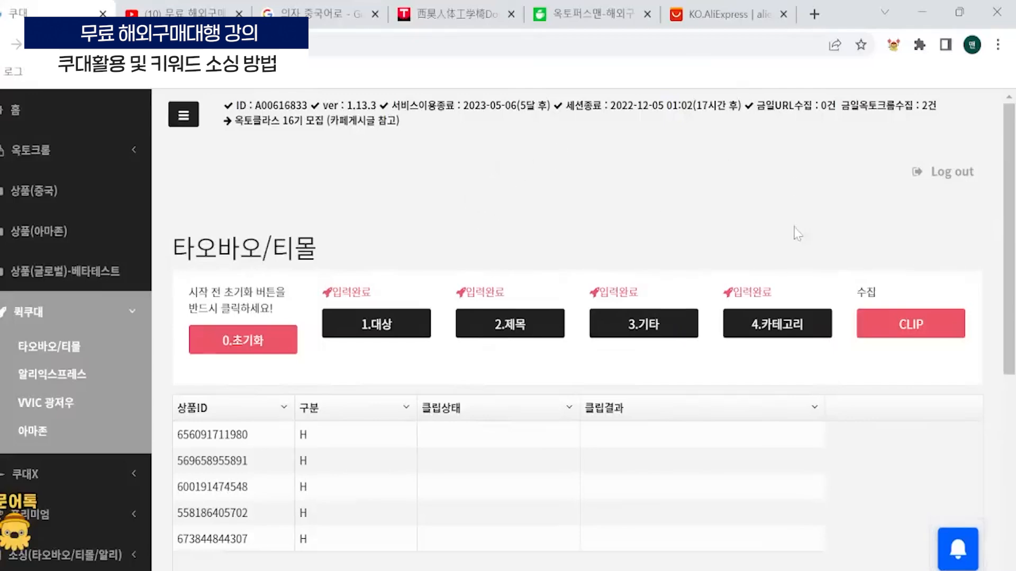
# - Start clipping the listed Taobao/Tmall products and check the 클립결과 of each item
pyautogui.click(919, 331)
pyautogui.click(539, 465)
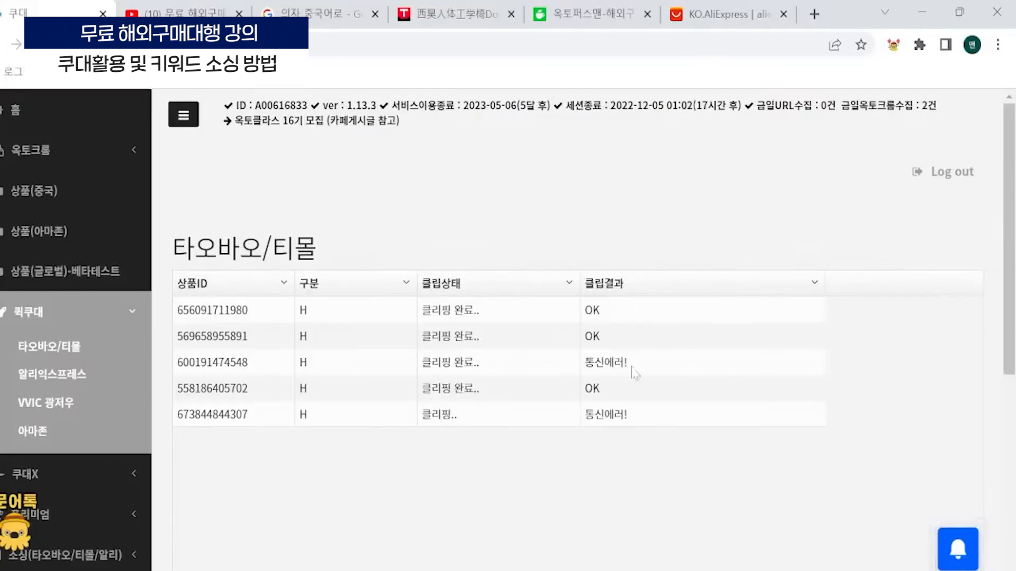
pyautogui.moveTo(628, 363); pyautogui.dragTo(584, 363)
pyautogui.moveTo(629, 415); pyautogui.dragTo(571, 414)
pyautogui.click(561, 147)
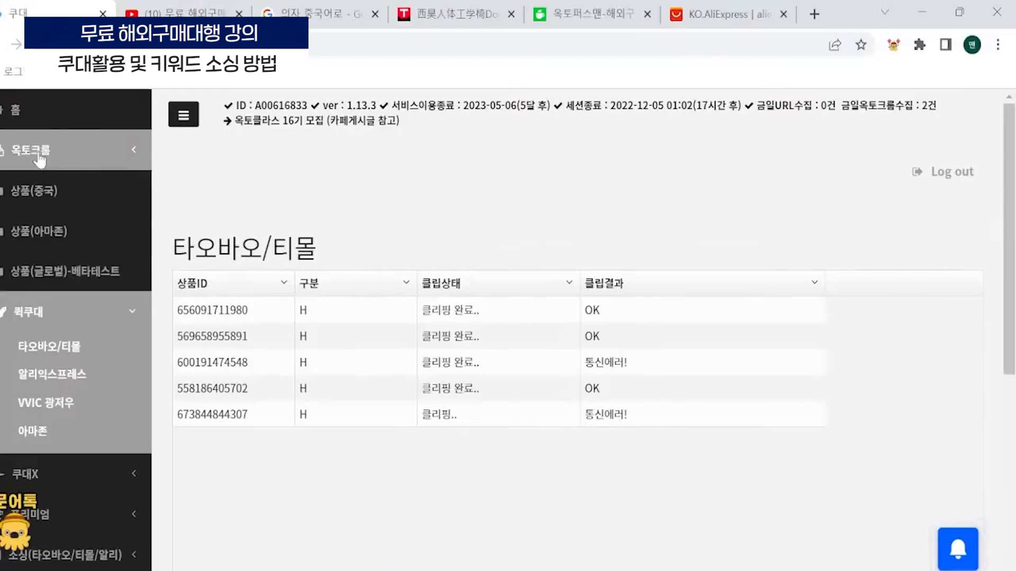
# - Open the 상품(중국) product list and enlarge the page to show the collected chairs
pyautogui.click(51, 190)
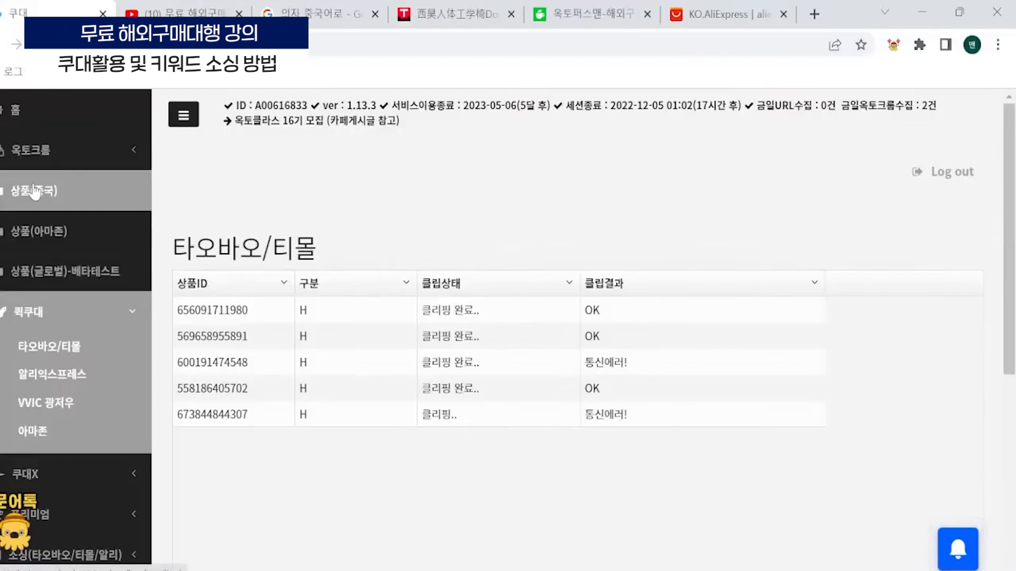
pyautogui.scroll(-1, 671, 327)
pyautogui.scroll(-10, 671, 333)
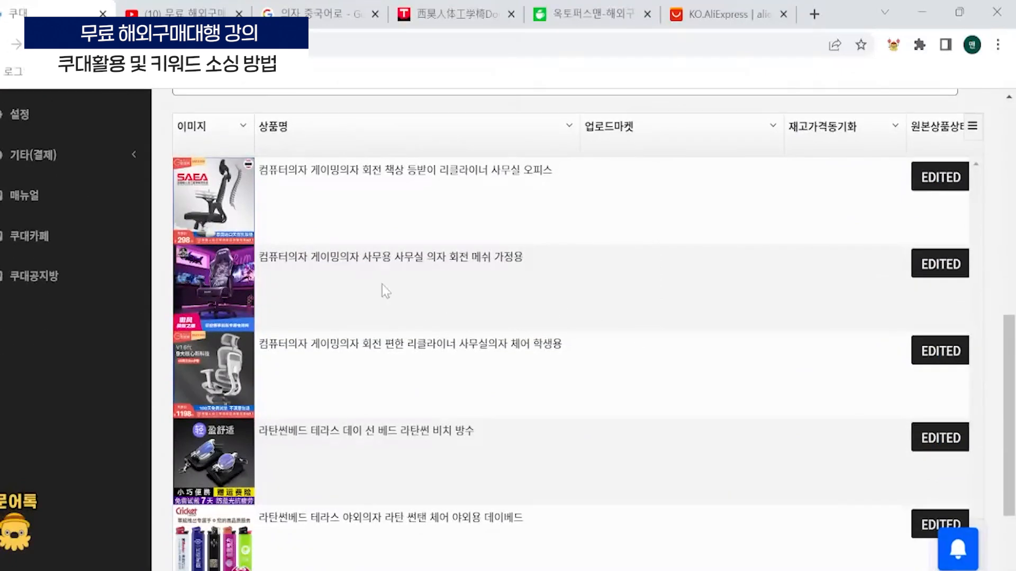
pyautogui.keyDown('ctrl'); pyautogui.scroll(2, 382, 284); pyautogui.keyUp('ctrl')
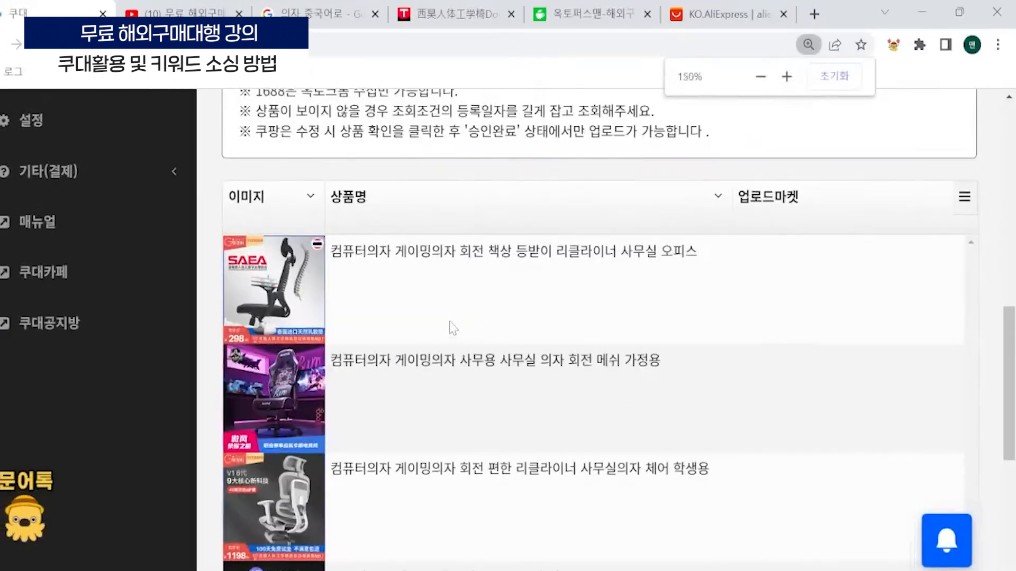
pyautogui.keyDown('ctrl'); pyautogui.scroll(1, 453, 328); pyautogui.keyUp('ctrl')
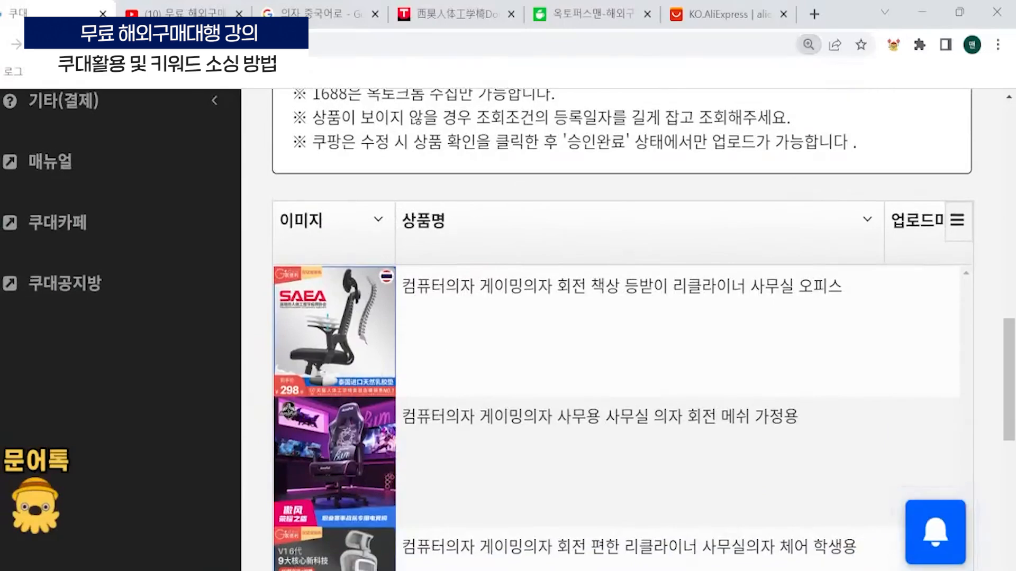
# - Compare the fixed main keywords and the varying trailing keywords in the product names of the collected chairs
pyautogui.moveTo(552, 288); pyautogui.dragTo(402, 304)
pyautogui.moveTo(553, 416); pyautogui.dragTo(402, 417)
pyautogui.scroll(-1, 402, 418)
pyautogui.click(554, 546)
pyautogui.moveTo(554, 459); pyautogui.dragTo(402, 459)
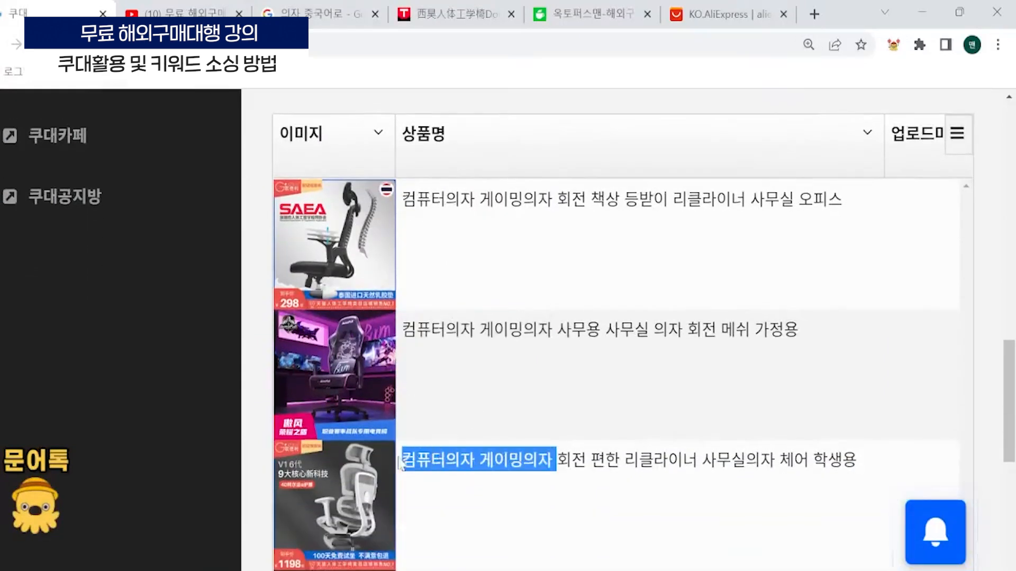
pyautogui.moveTo(555, 329); pyautogui.dragTo(368, 343)
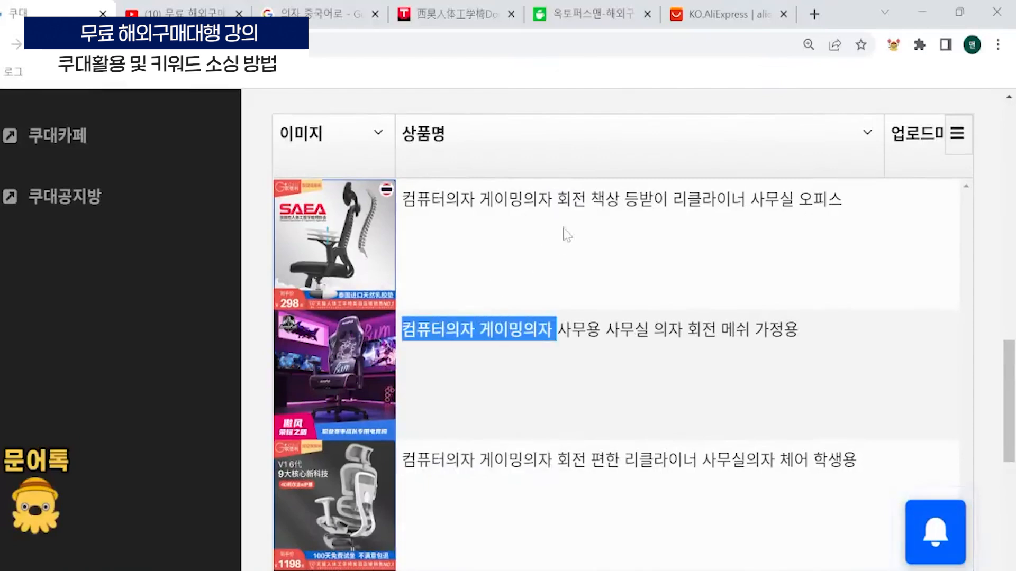
pyautogui.moveTo(571, 198); pyautogui.dragTo(842, 198)
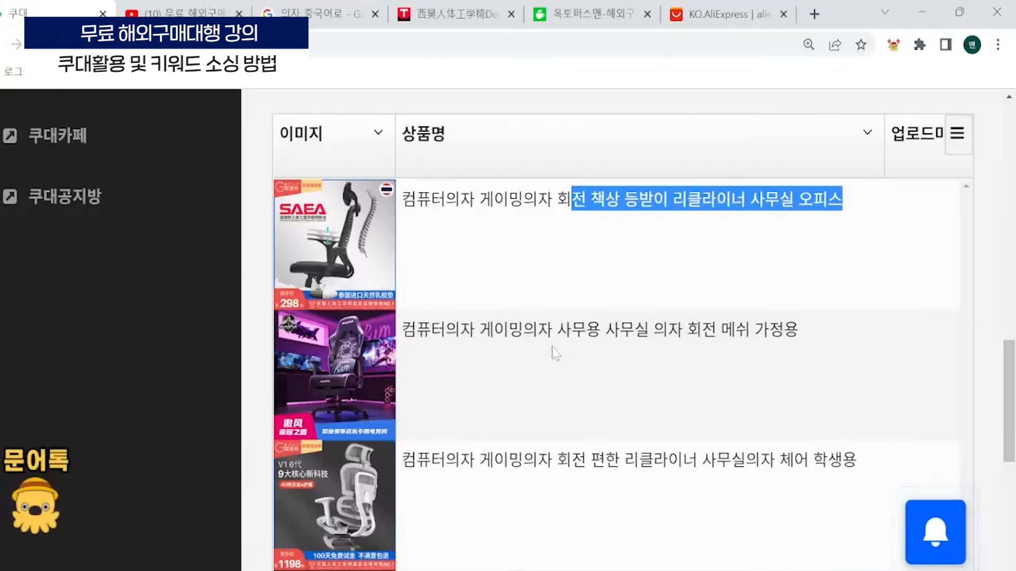
pyautogui.moveTo(553, 348); pyautogui.dragTo(808, 318)
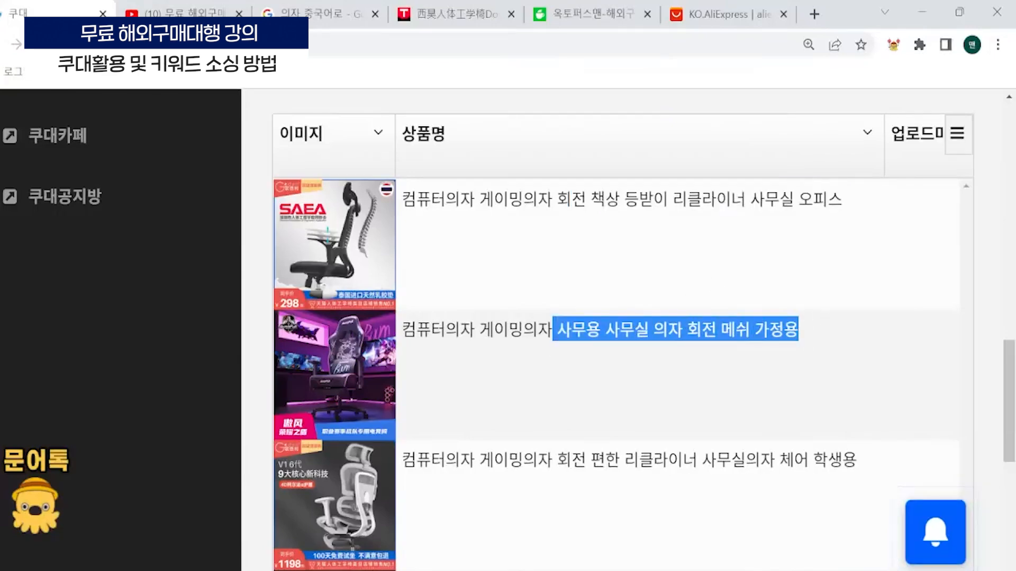
# - Highlight the trailing keywords in the third chair's product name to compare them, and reduce the page zoom to 110%
pyautogui.click(716, 375)
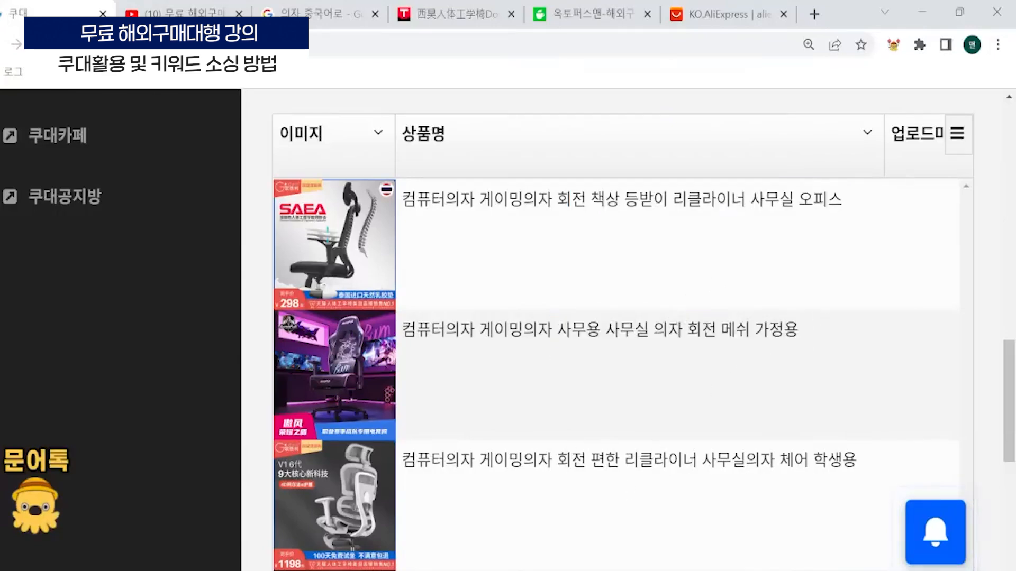
pyautogui.moveTo(556, 459); pyautogui.dragTo(882, 460)
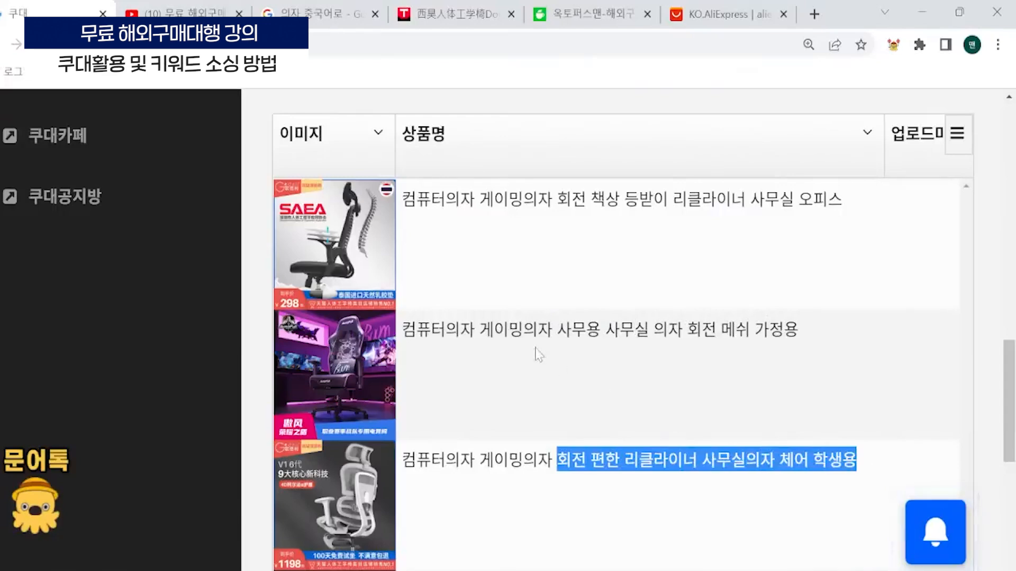
pyautogui.hotkey('ctrl', '-')
pyautogui.hotkey('ctrl', '-')
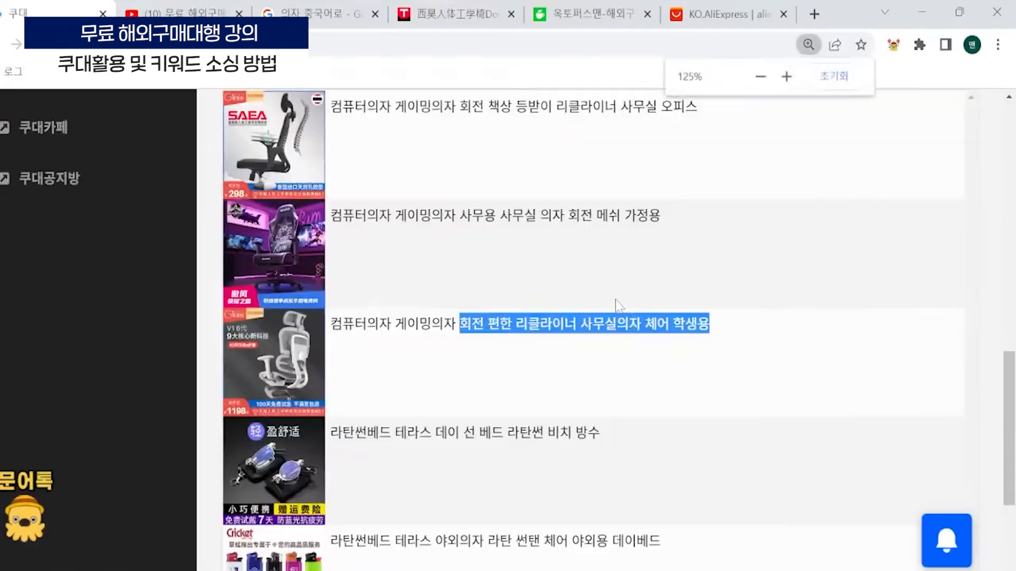
pyautogui.scroll(1, 470, 380)
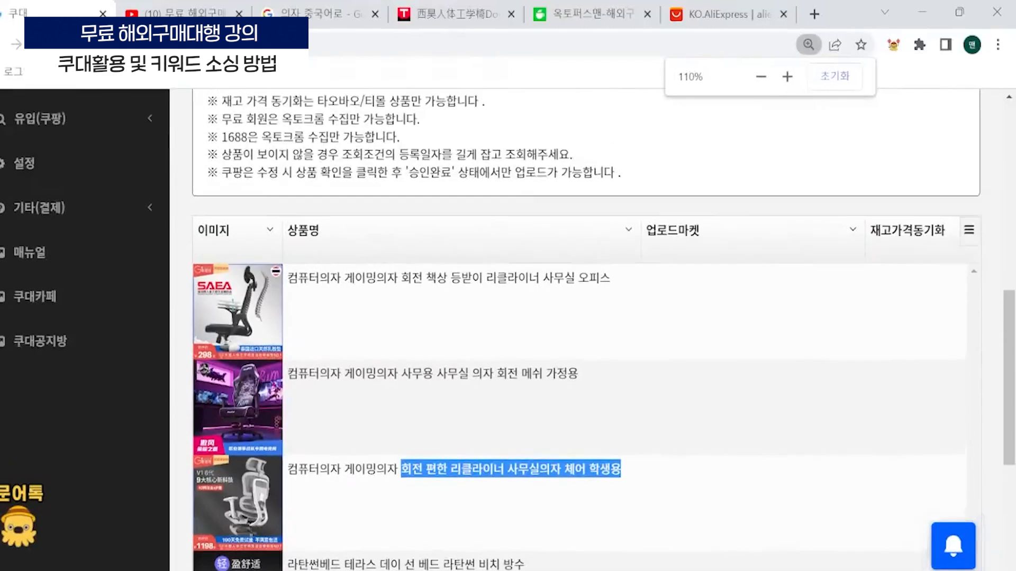
# - Open the third computer chair's product details and load its first product image in the image editor
pyautogui.click(470, 380)
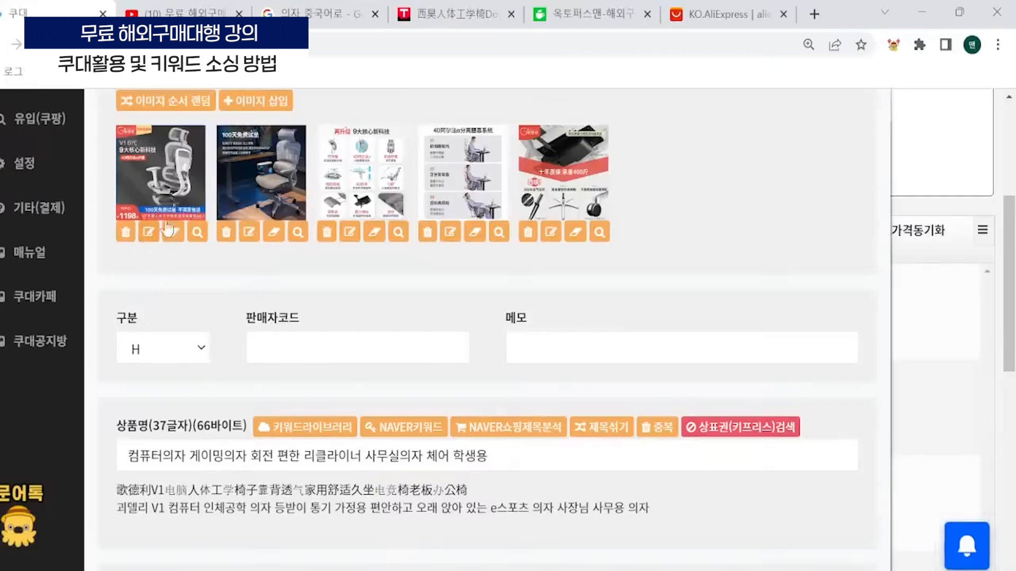
pyautogui.click(166, 230)
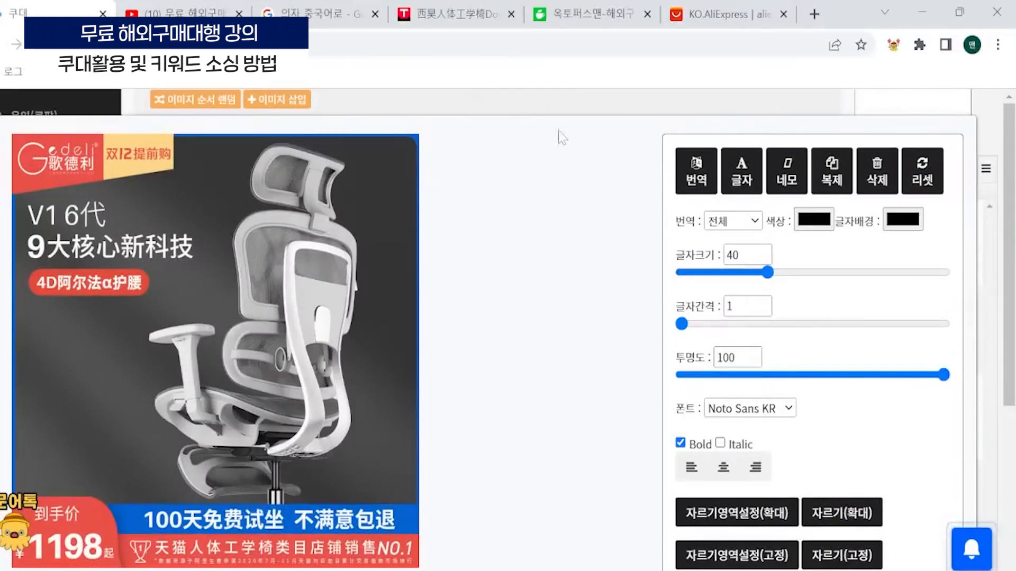
pyautogui.scroll(-2, 709, 191)
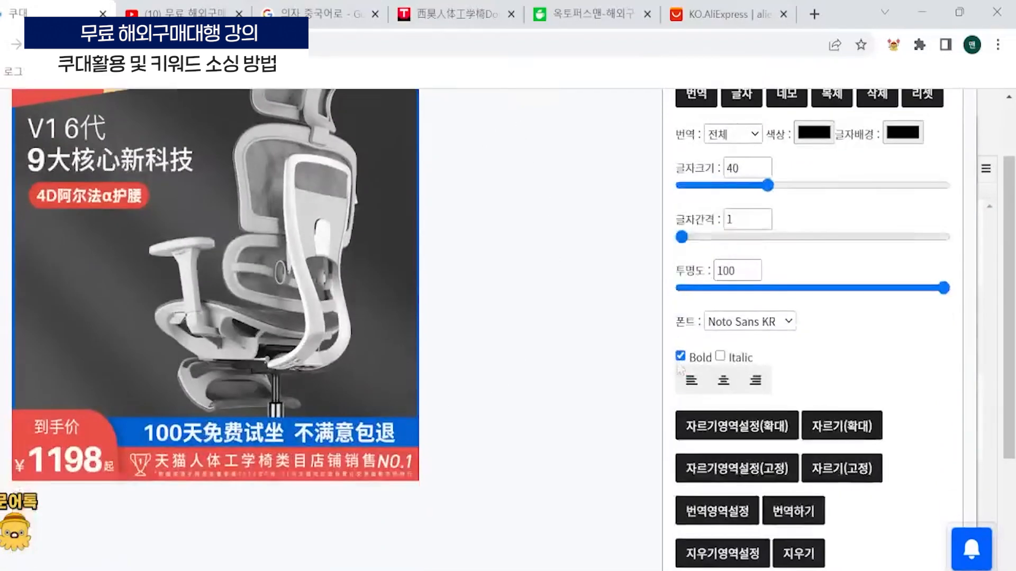
pyautogui.scroll(1, 677, 508)
pyautogui.scroll(-1, 705, 537)
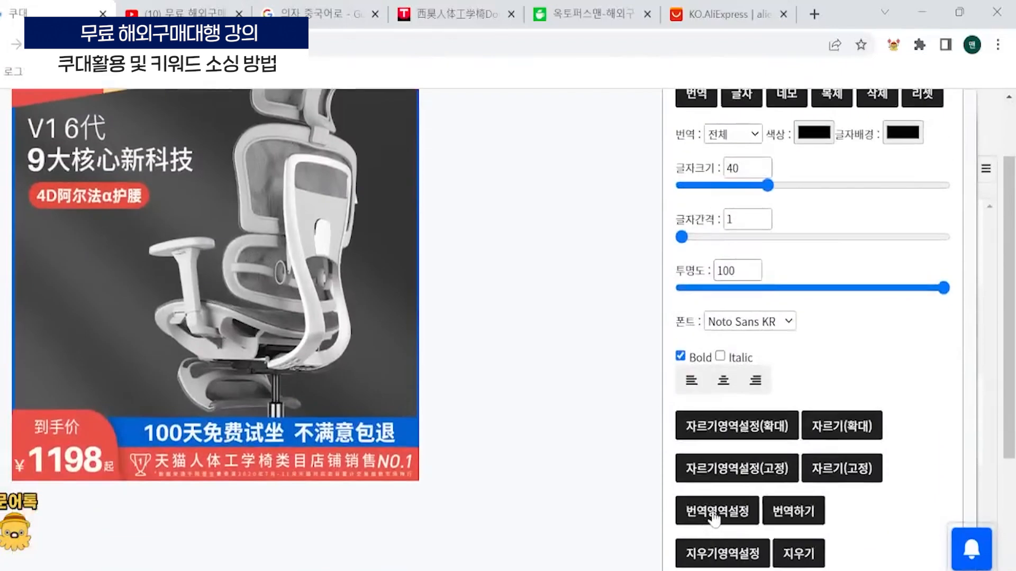
# - Set a translation area over the white Chinese headline "V1 6代 9大核心新科技" in the chair image and translate it into Korean
pyautogui.click(715, 518)
pyautogui.scroll(1, 339, 346)
pyautogui.moveTo(228, 354); pyautogui.dragTo(210, 238)
pyautogui.moveTo(211, 238); pyautogui.dragTo(206, 238)
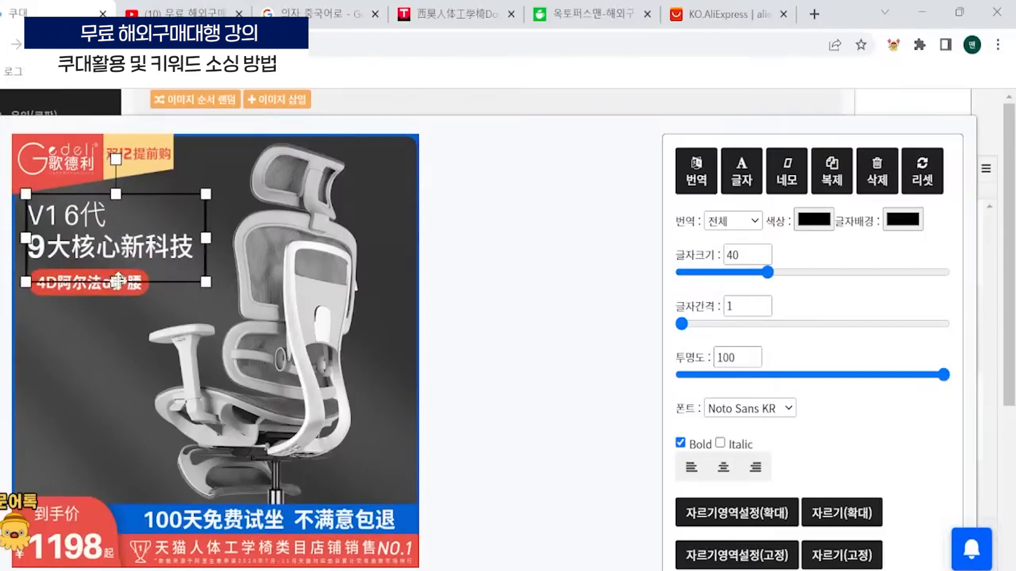
pyautogui.scroll(-3, 547, 383)
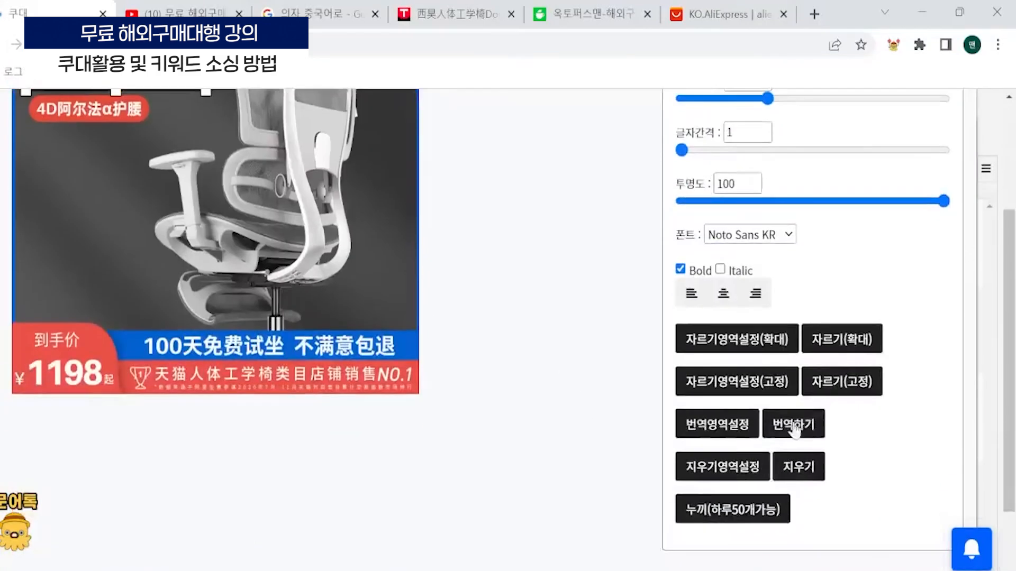
pyautogui.click(805, 422)
pyautogui.scroll(3, 240, 380)
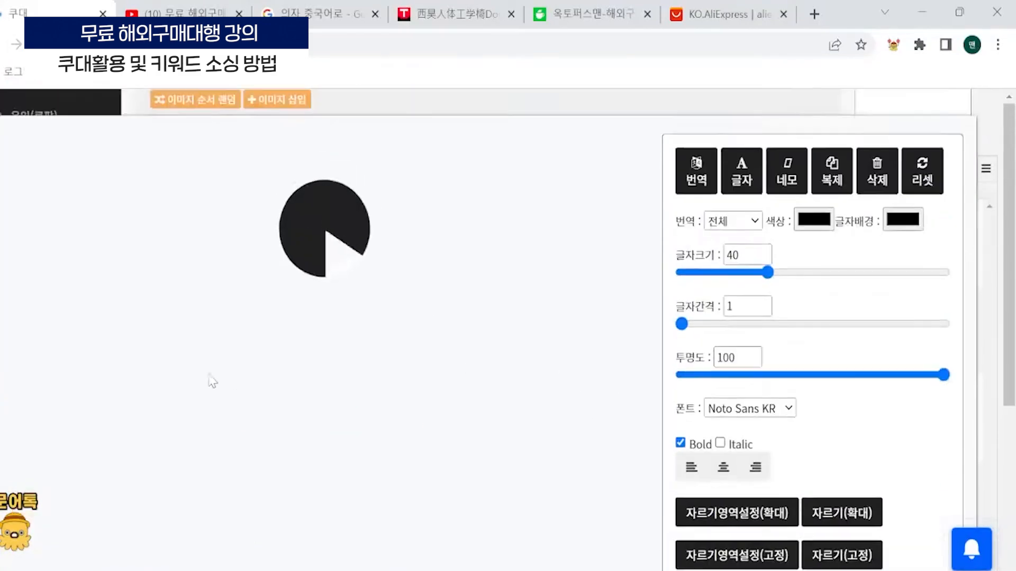
pyautogui.click(163, 260)
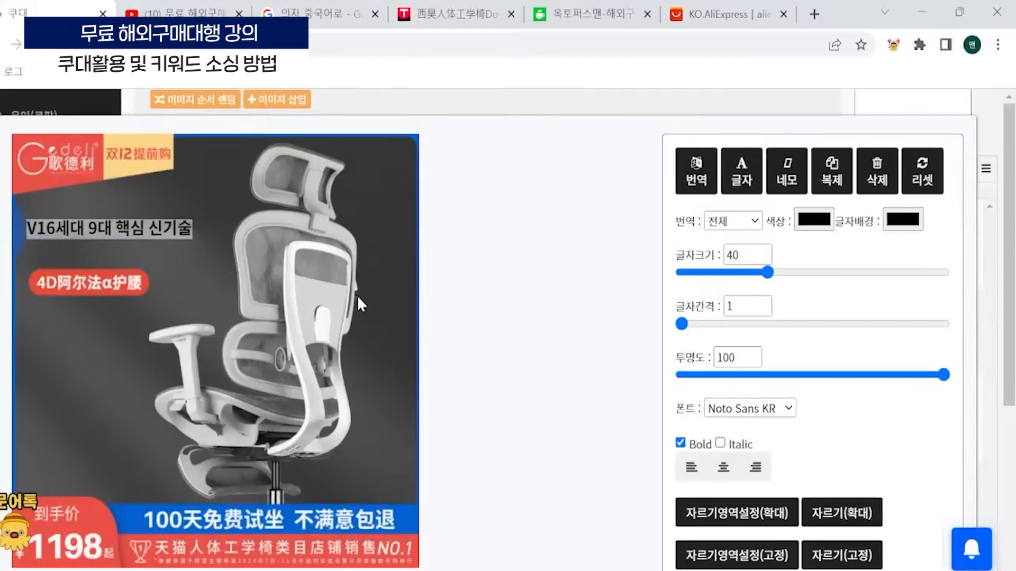
# - Set an erase area over the price and promotion banner along the chair image's lower edge and erase it
pyautogui.scroll(-3, 728, 467)
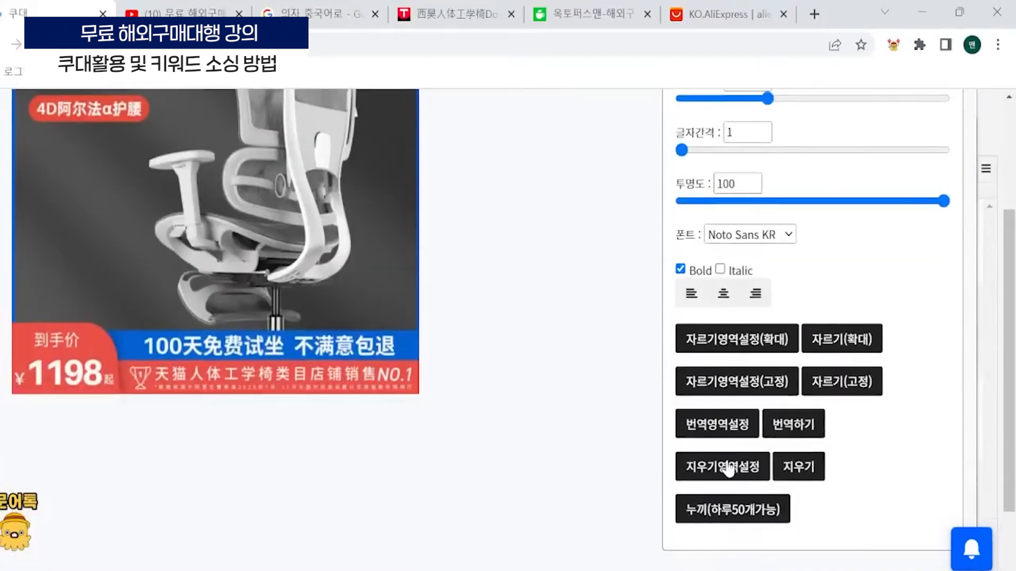
pyautogui.click(728, 468)
pyautogui.scroll(3, 214, 366)
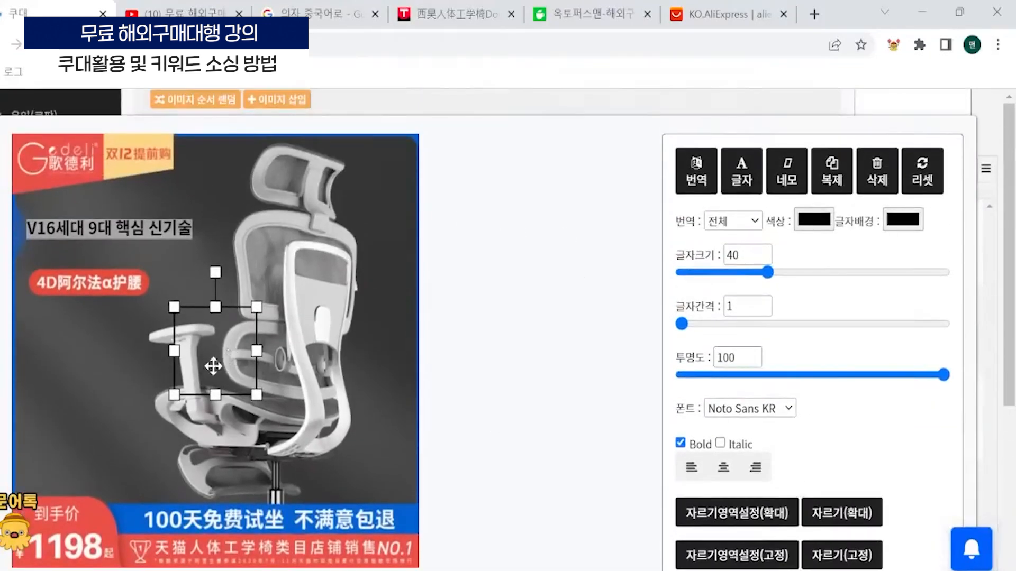
pyautogui.moveTo(213, 367); pyautogui.dragTo(479, 566)
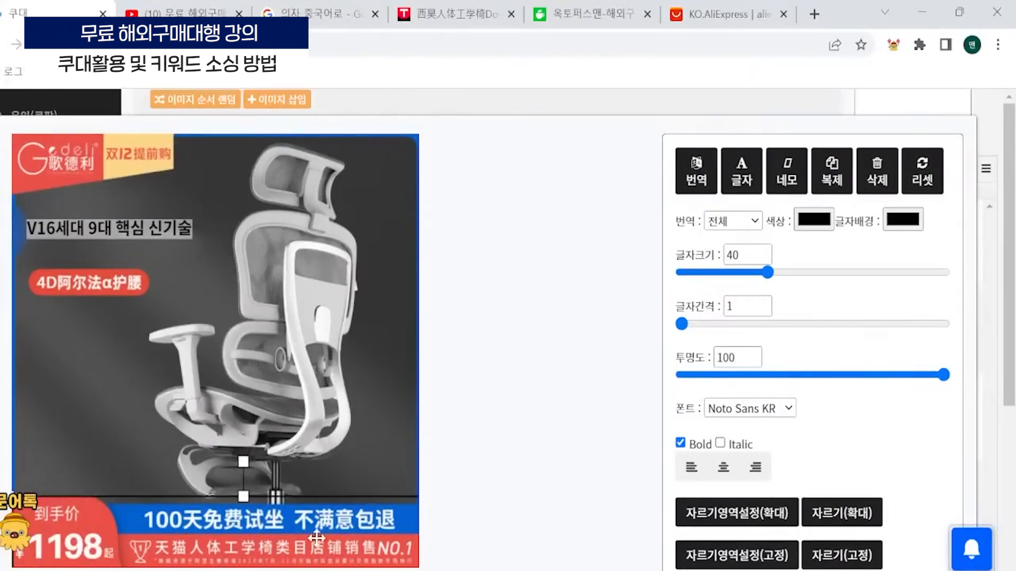
pyautogui.moveTo(316, 537)
pyautogui.mouseDown()
pyautogui.moveTo(306, 553)
pyautogui.moveTo(304, 542)
pyautogui.mouseUp()
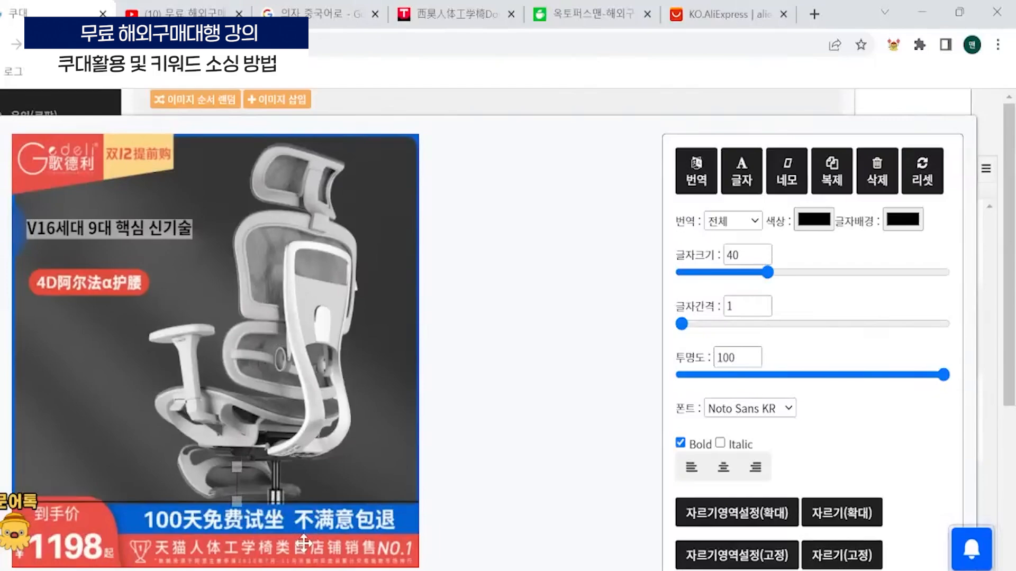
pyautogui.scroll(-3, 628, 445)
pyautogui.click(798, 467)
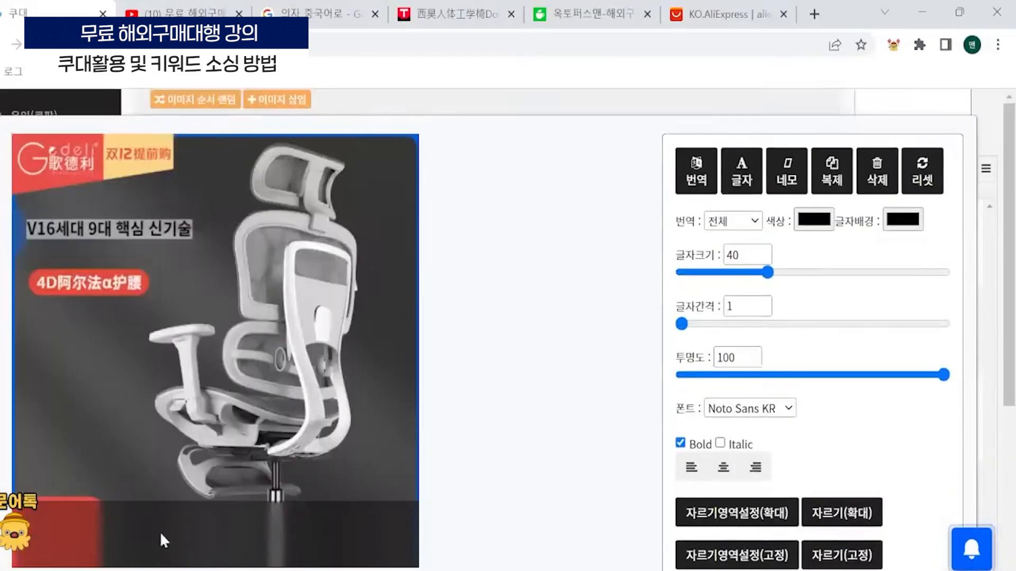
pyautogui.scroll(-2, 226, 487)
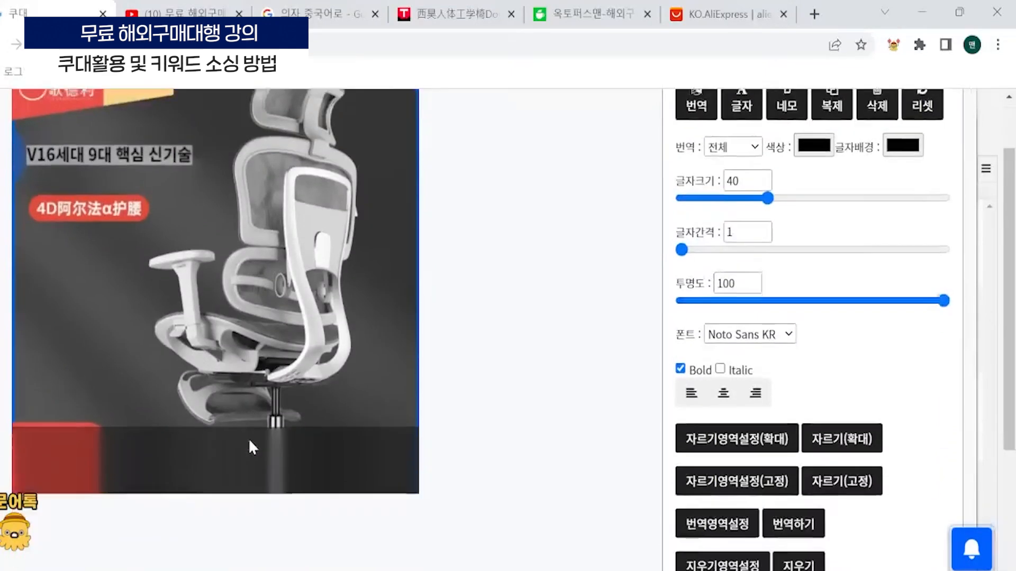
pyautogui.scroll(2, 199, 407)
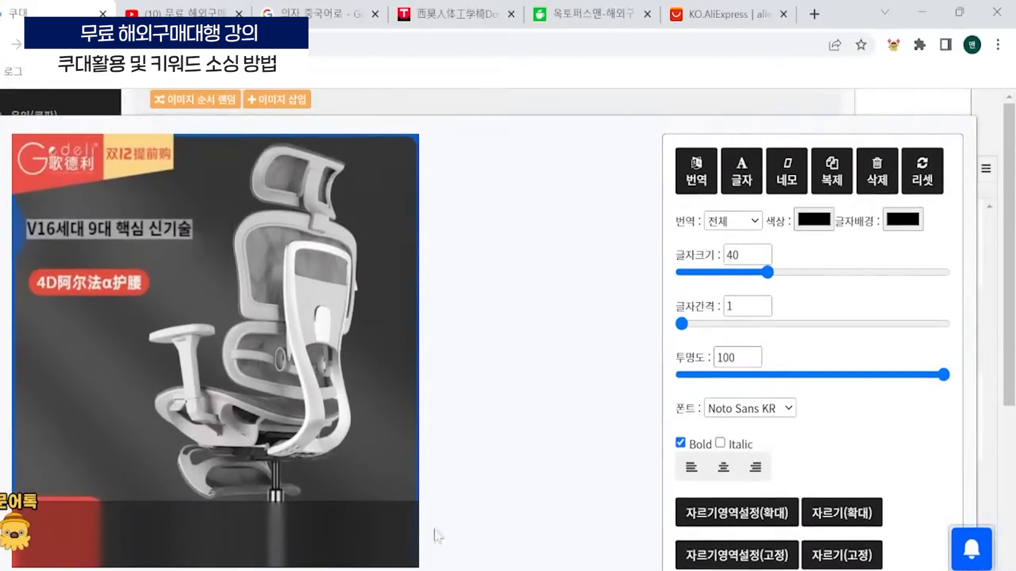
pyautogui.scroll(-2, 483, 180)
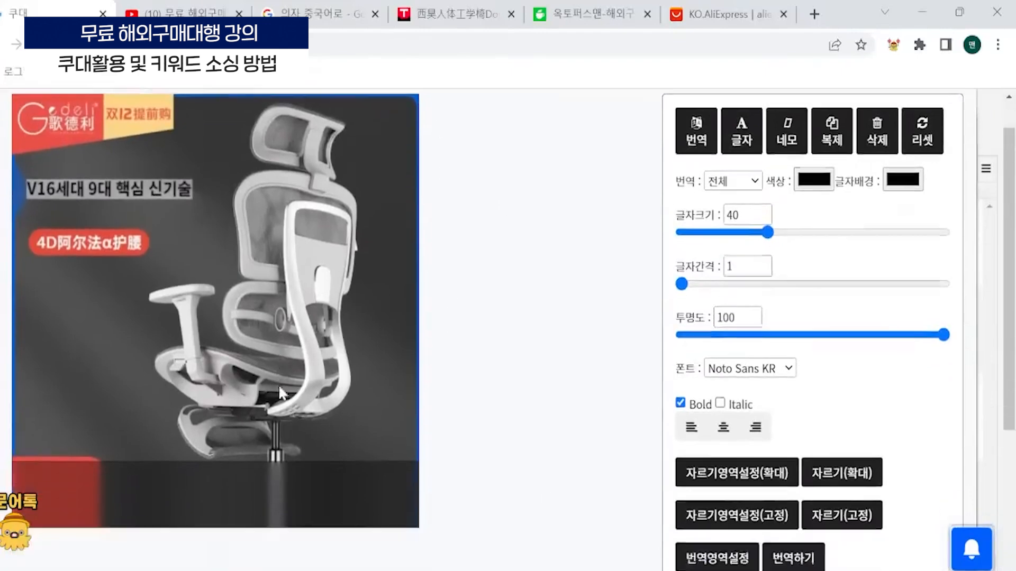
# - Cut the chair out of its background with the 누끼 function and check the cutout
pyautogui.scroll(-2, 603, 468)
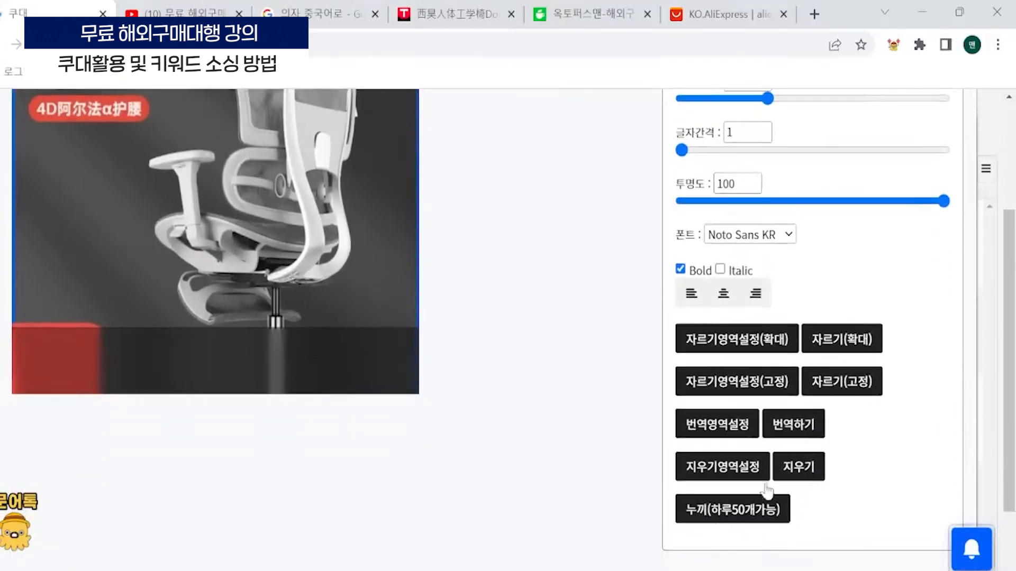
pyautogui.scroll(4, 323, 444)
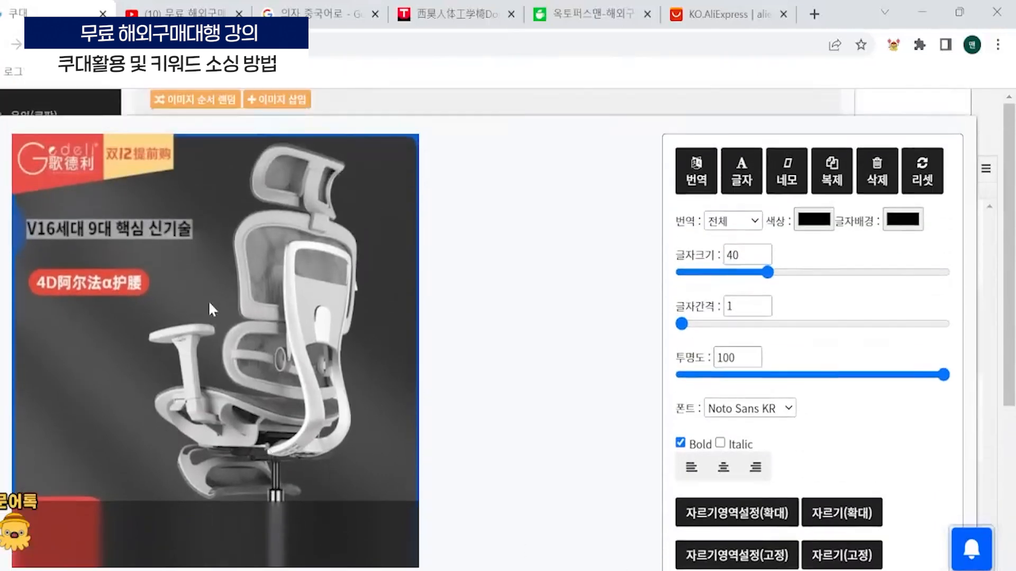
pyautogui.scroll(-4, 393, 447)
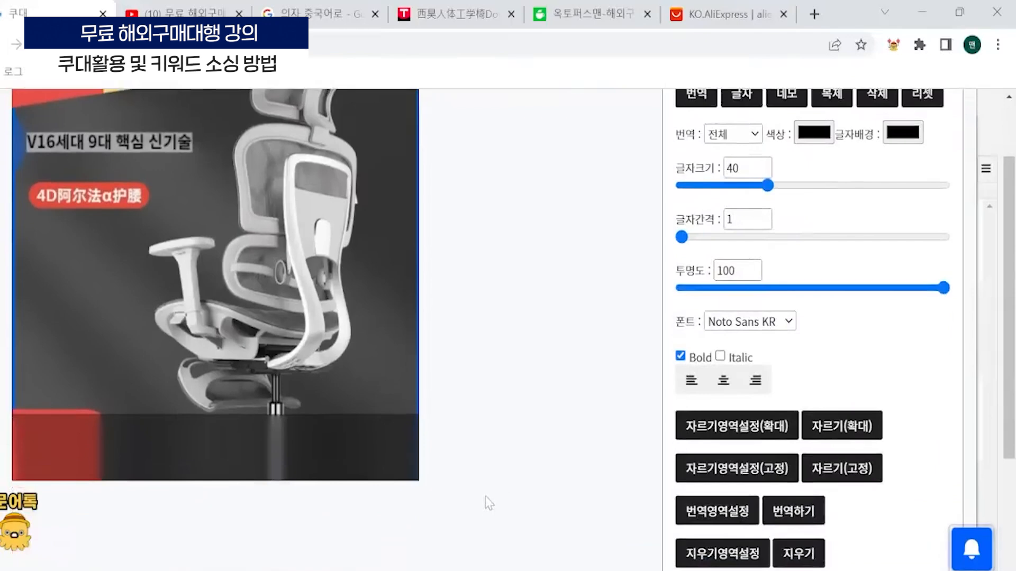
pyautogui.click(703, 519)
pyautogui.scroll(4, 422, 494)
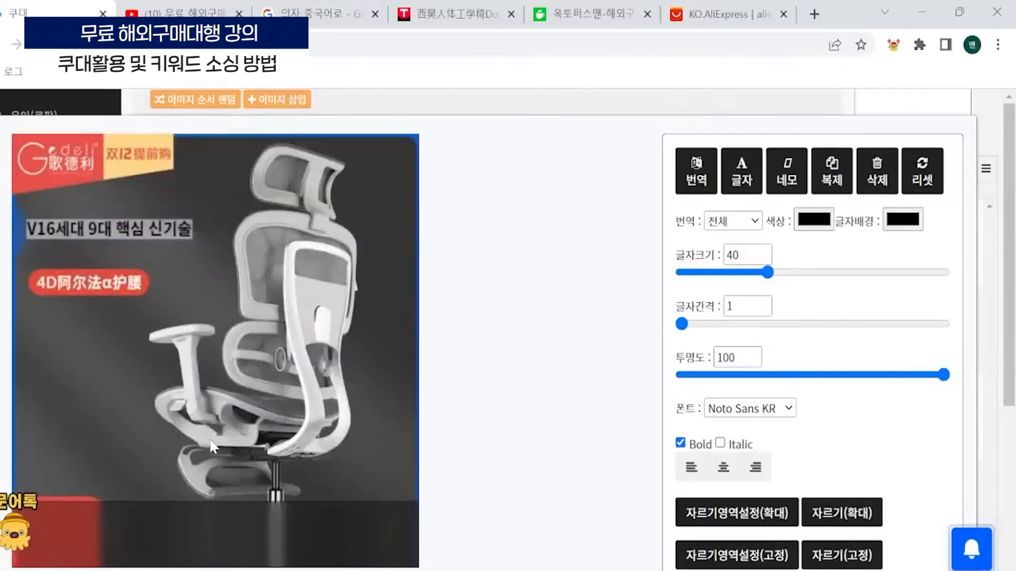
pyautogui.scroll(-4, 333, 456)
pyautogui.scroll(2, 332, 456)
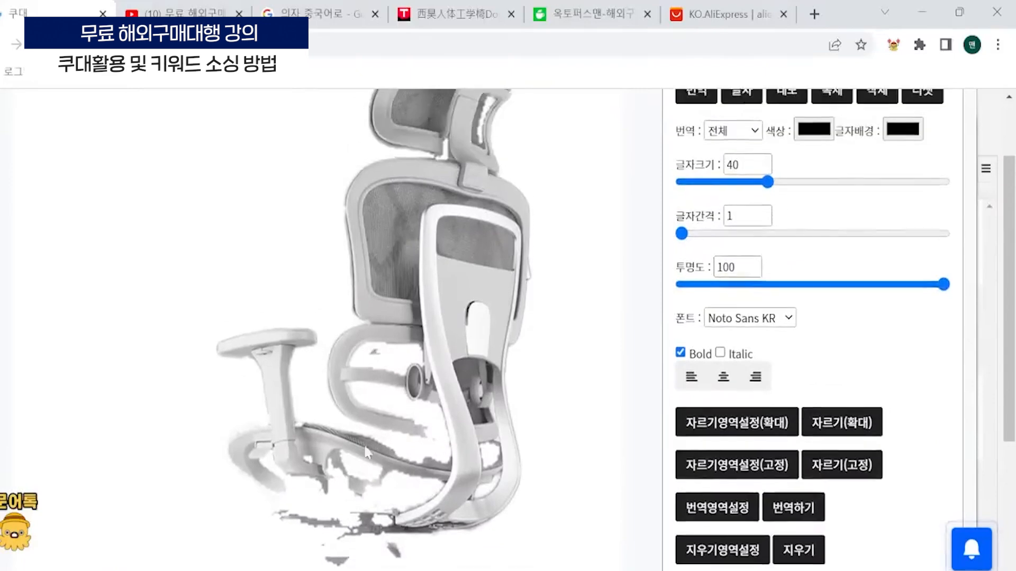
pyautogui.scroll(-5, 476, 481)
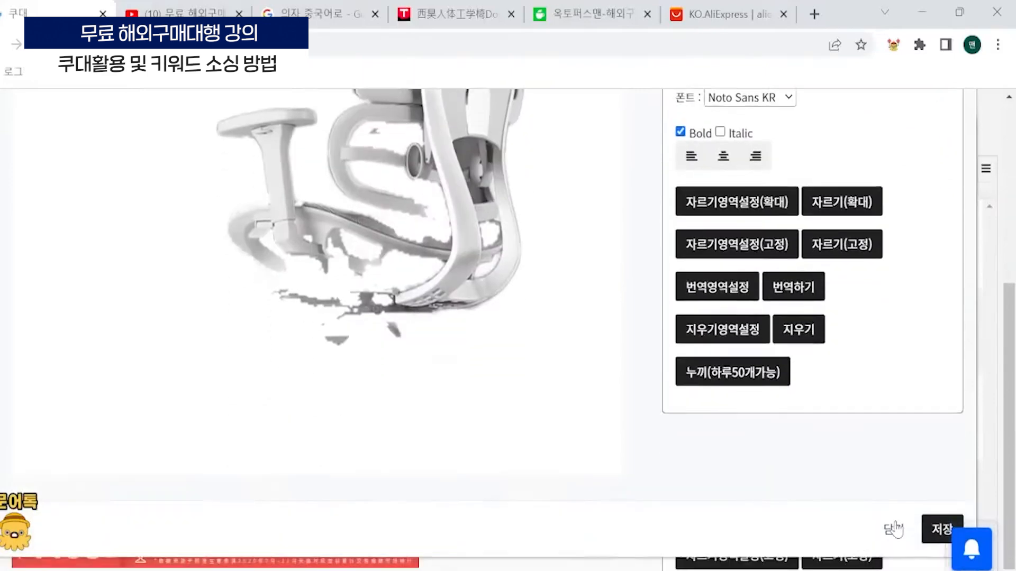
# - Discard the image edits and close the image editor without saving, returning to the product details
pyautogui.click(896, 526)
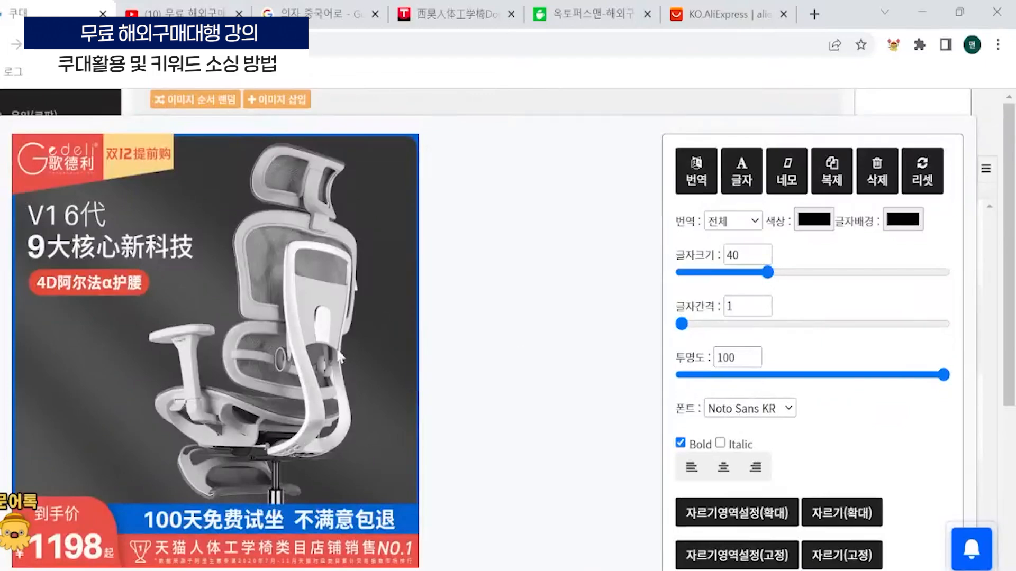
pyautogui.scroll(-2, 582, 267)
pyautogui.scroll(2, 741, 238)
pyautogui.scroll(-4, 855, 261)
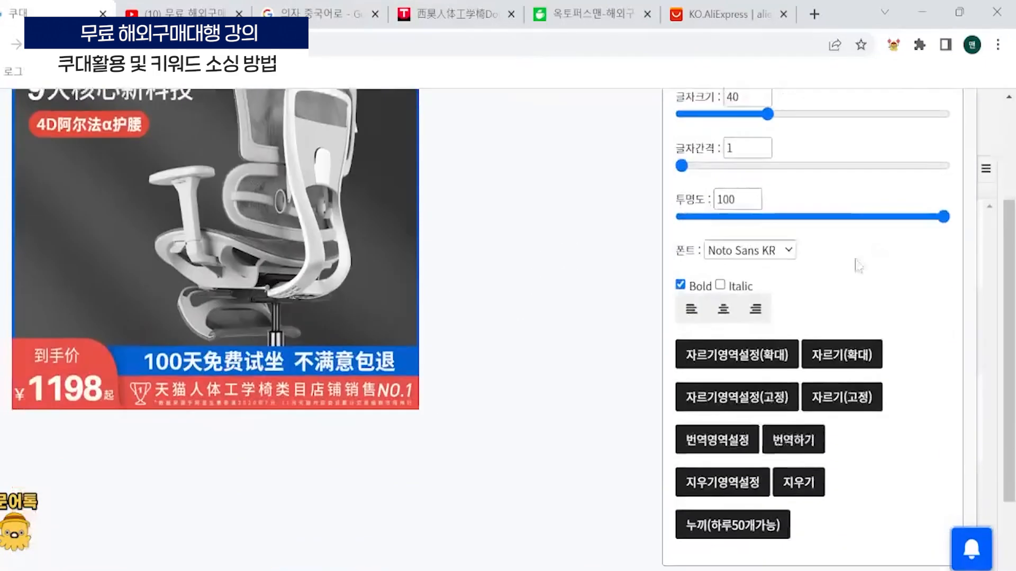
pyautogui.scroll(-1, 844, 406)
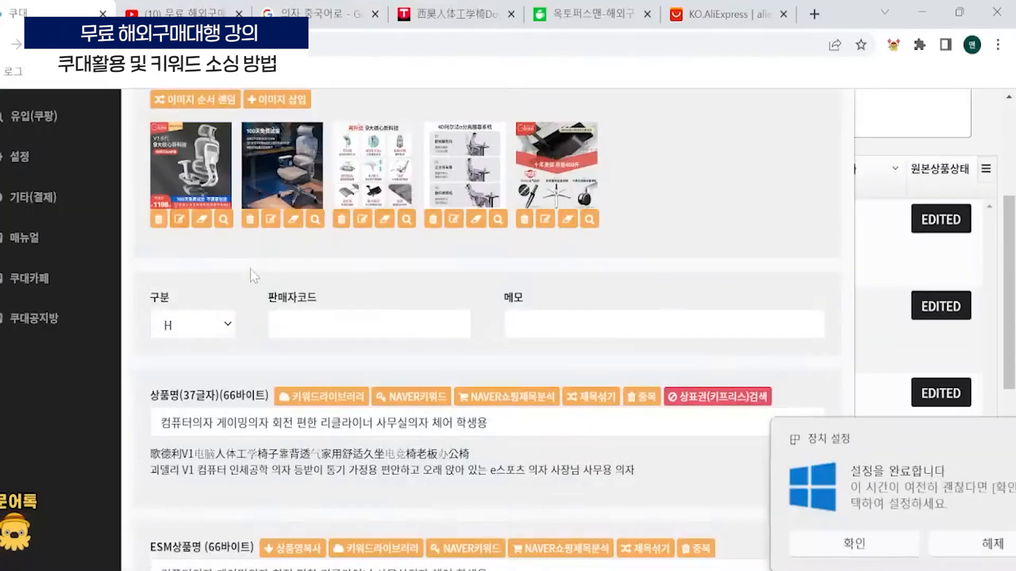
# - View the second chair image at full size, close it, and reorder the product images so it comes first
pyautogui.scroll(1, 423, 377)
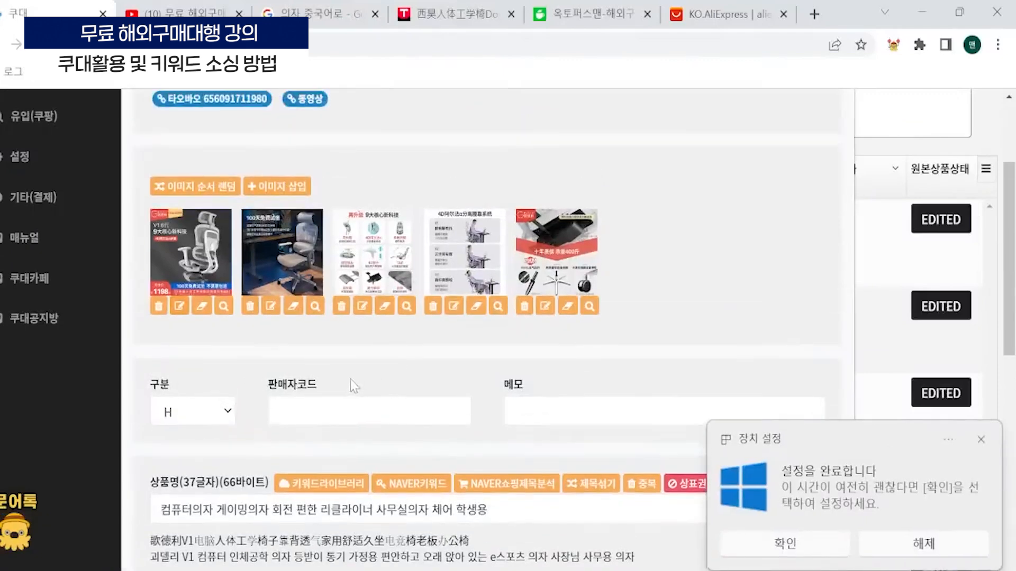
pyautogui.click(980, 439)
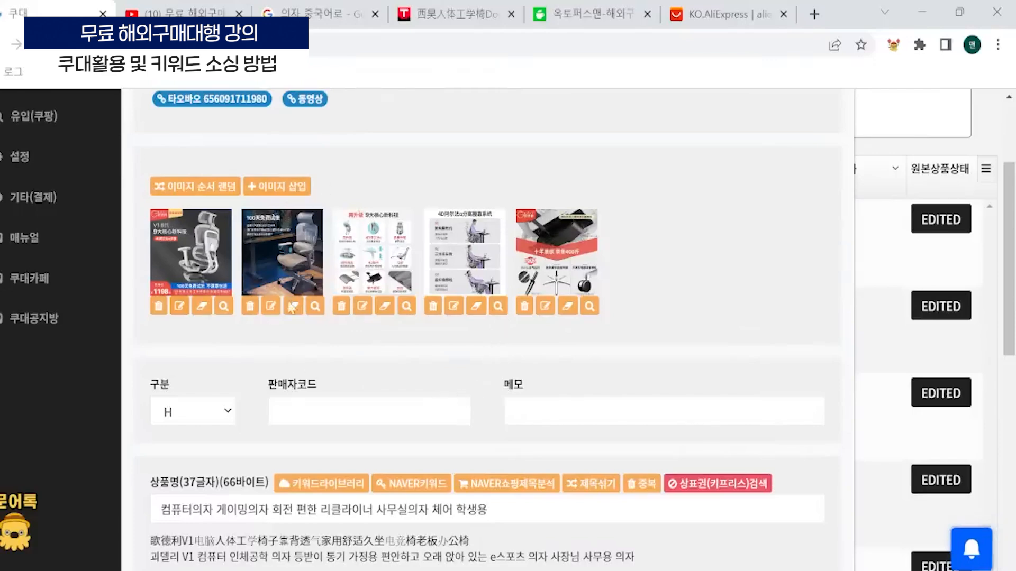
pyautogui.click(296, 251)
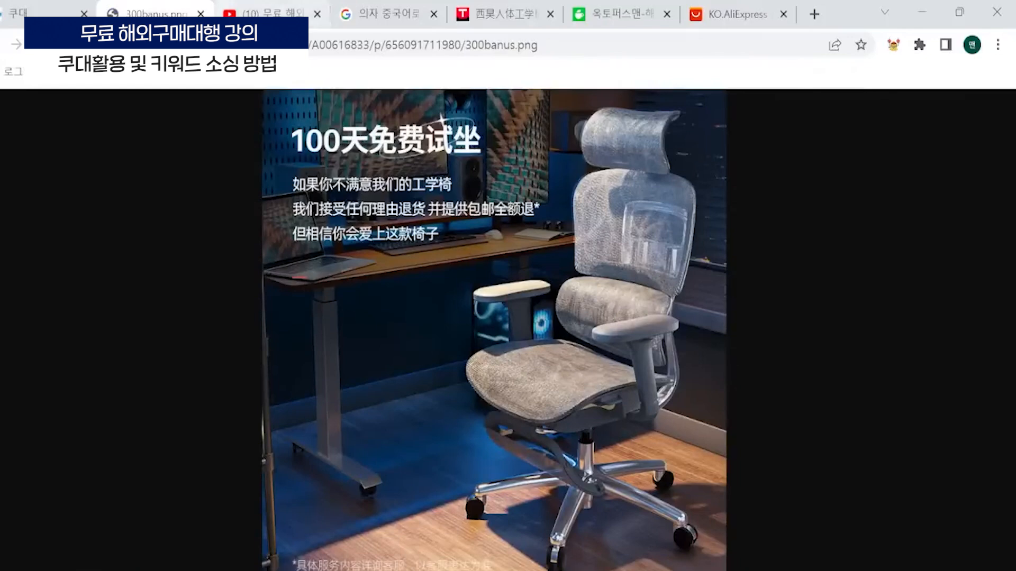
pyautogui.click(201, 13)
pyautogui.moveTo(314, 233); pyautogui.dragTo(248, 278)
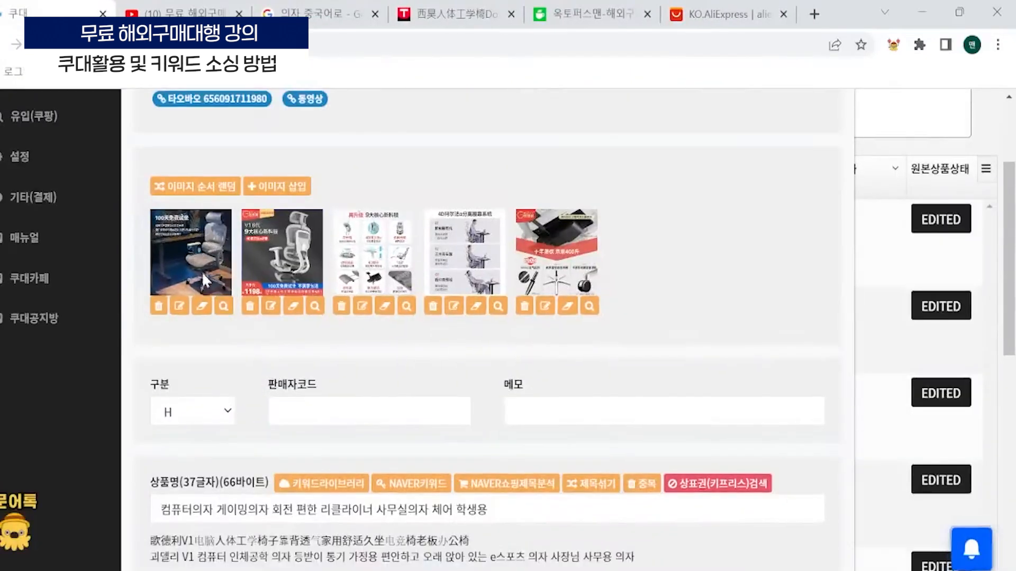
# - Open the chair's 상세페이지 for editing and bring up its images with 이미지원본편집
pyautogui.scroll(-6, 392, 371)
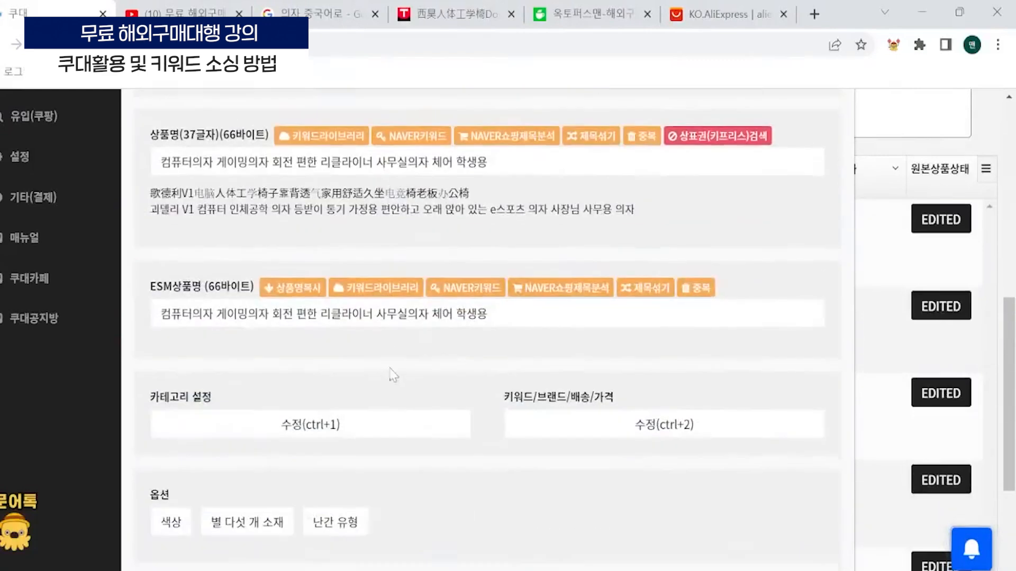
pyautogui.scroll(-4, 392, 375)
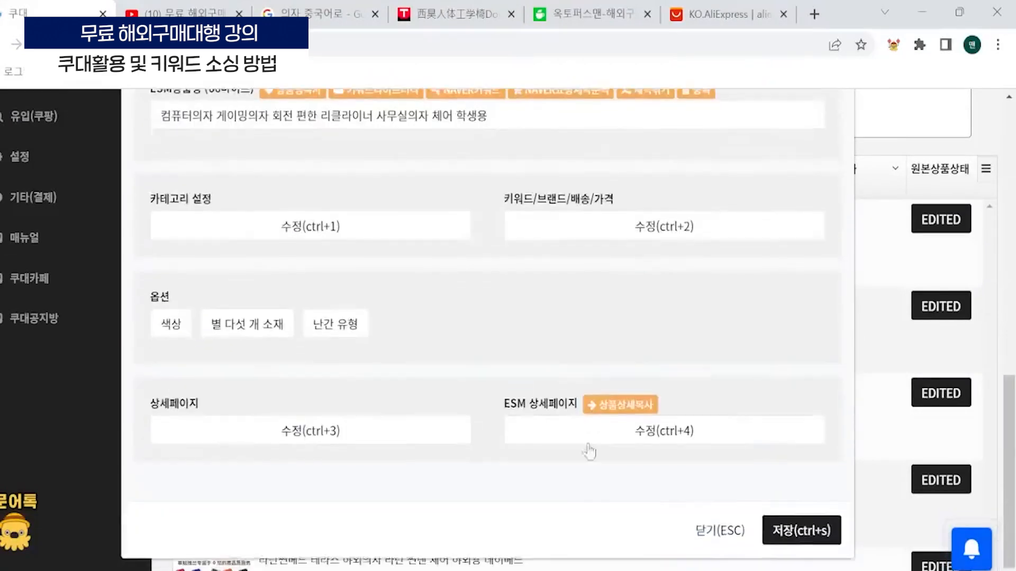
pyautogui.click(316, 438)
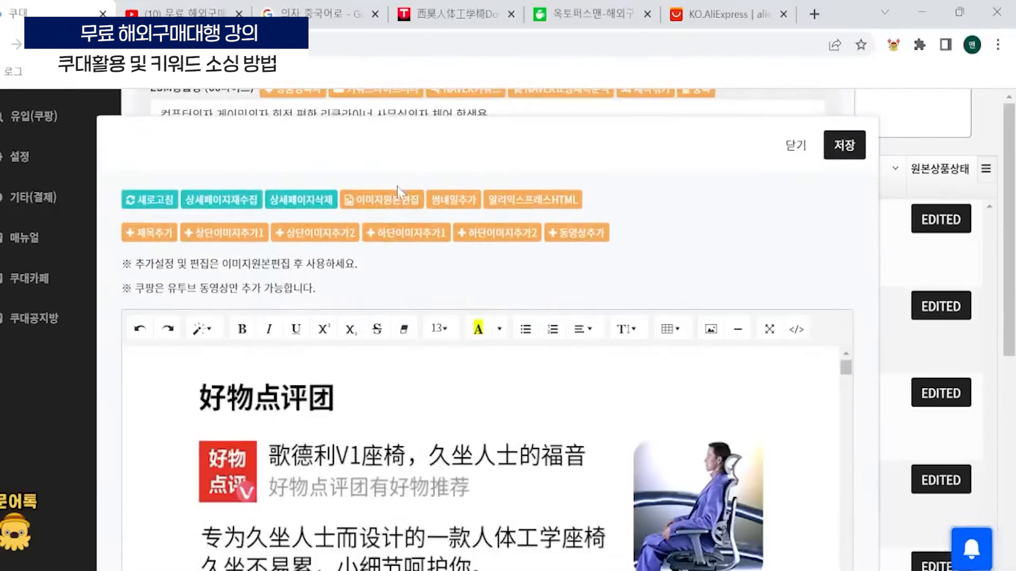
pyautogui.click(394, 206)
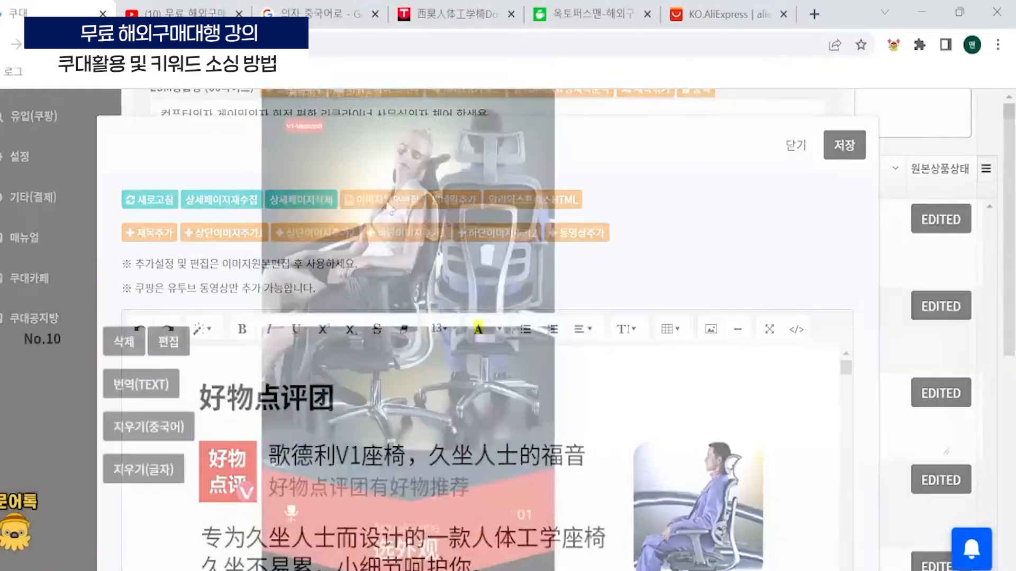
# - Reorder the detail page images so the red promotion banner comes before the 好物点评团 review image
pyautogui.scroll(-2, 319, 292)
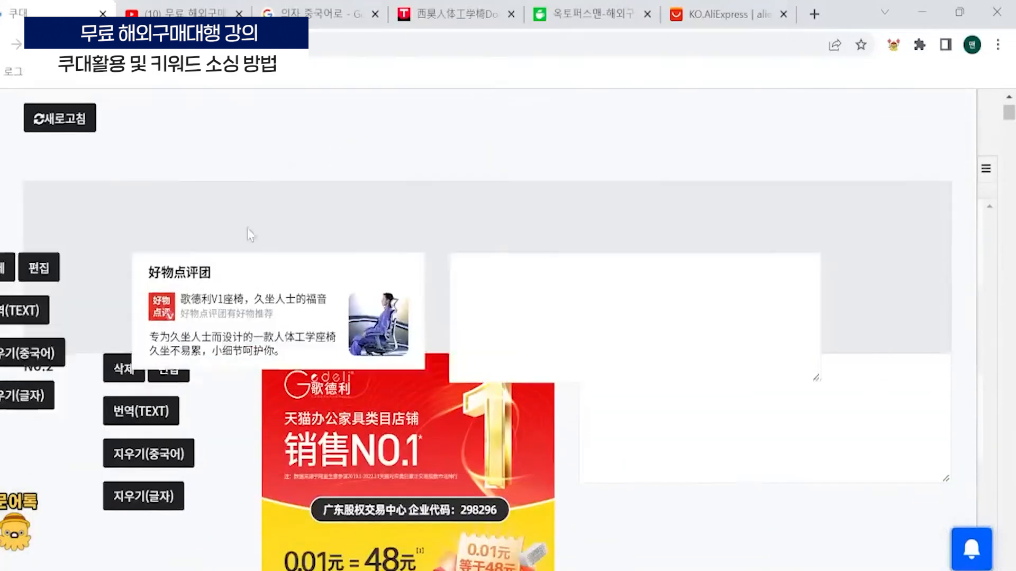
pyautogui.moveTo(294, 377); pyautogui.dragTo(506, 226)
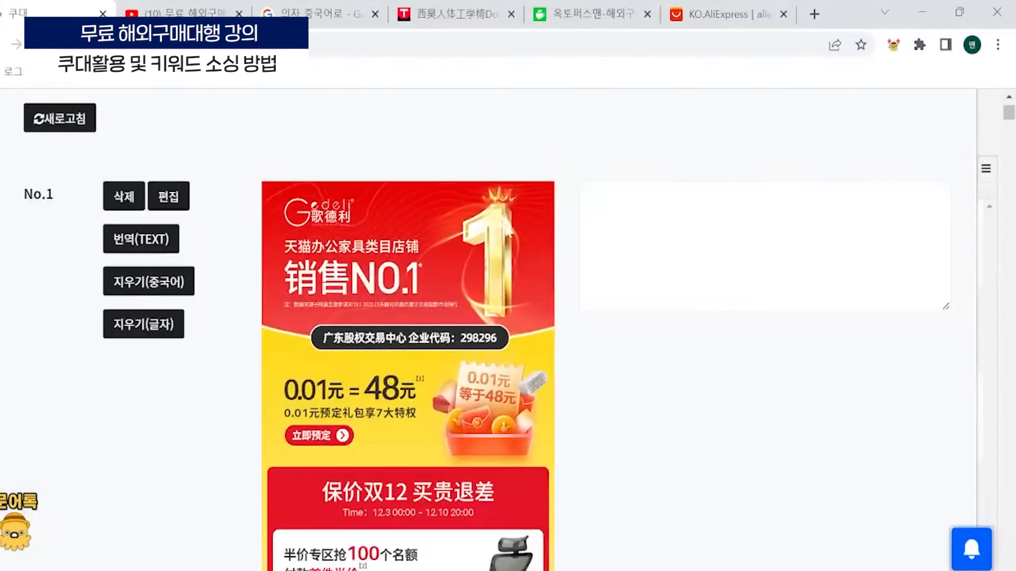
pyautogui.scroll(-2, 410, 254)
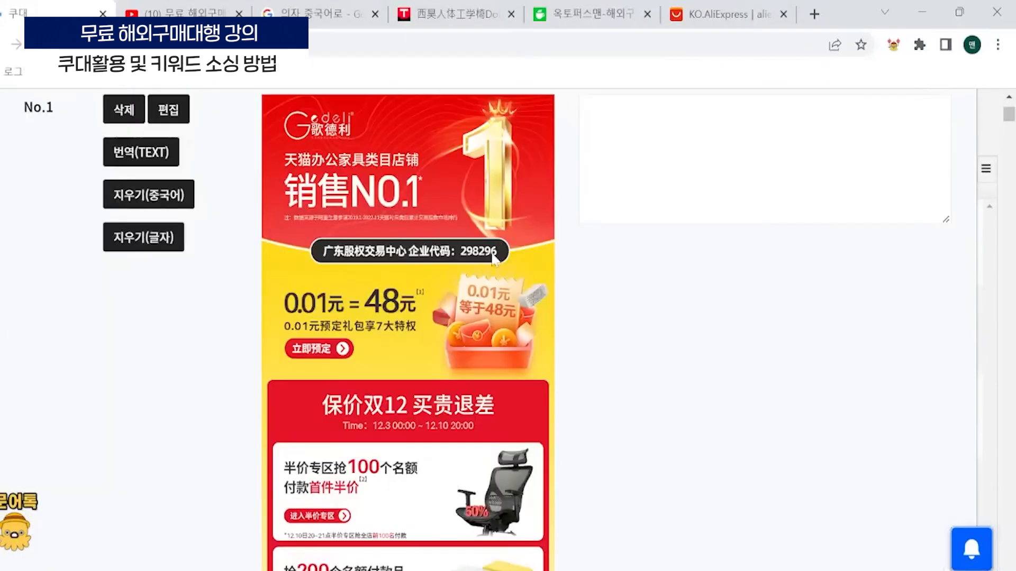
pyautogui.scroll(-10, 493, 260)
pyautogui.scroll(10, 451, 383)
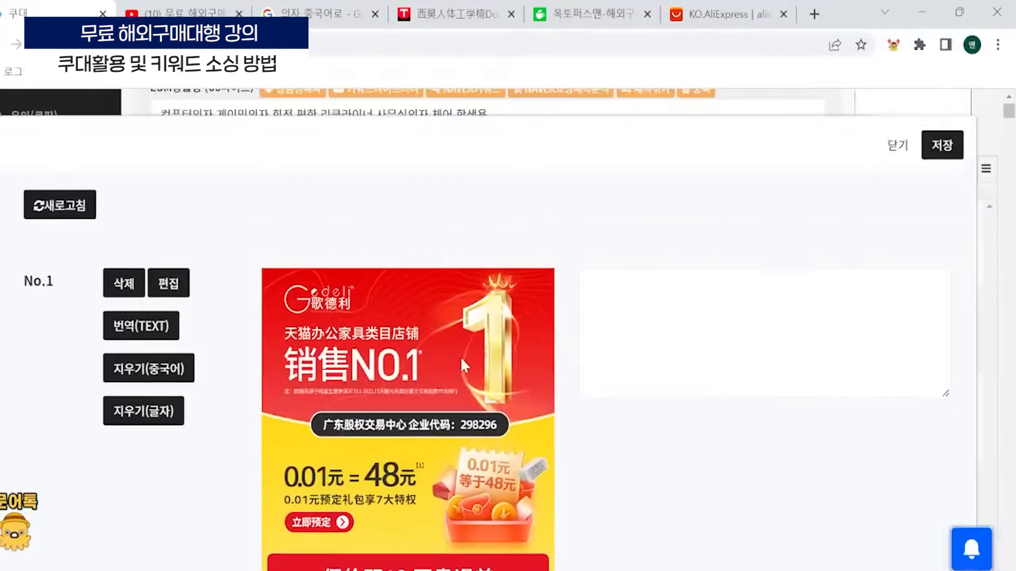
pyautogui.scroll(-8, 255, 260)
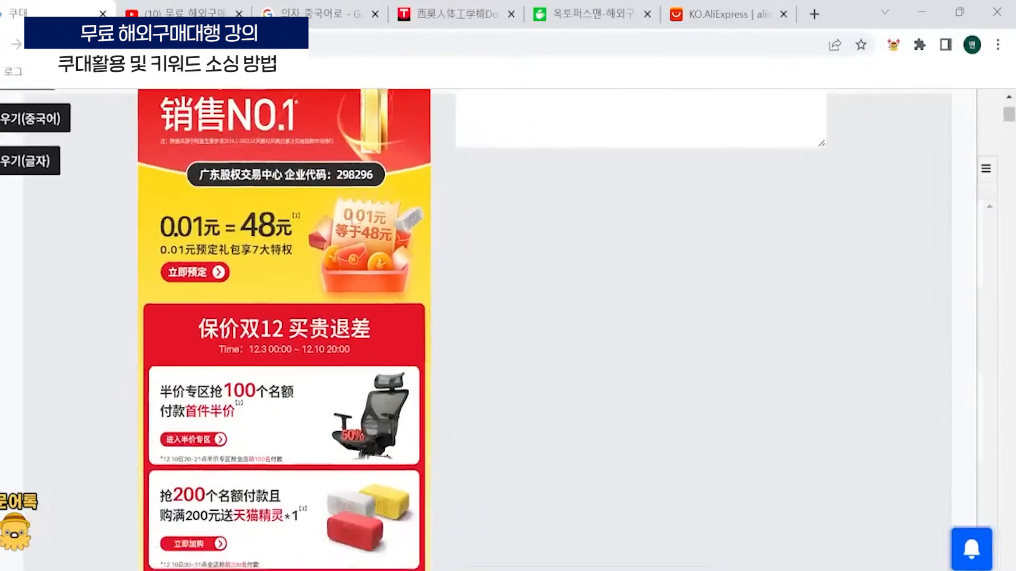
pyautogui.scroll(6, 91, 176)
# - Delete the red promotion banner, the 好物点评团 review image and the other images preceding the green SAEA storefront image
pyautogui.click(126, 195)
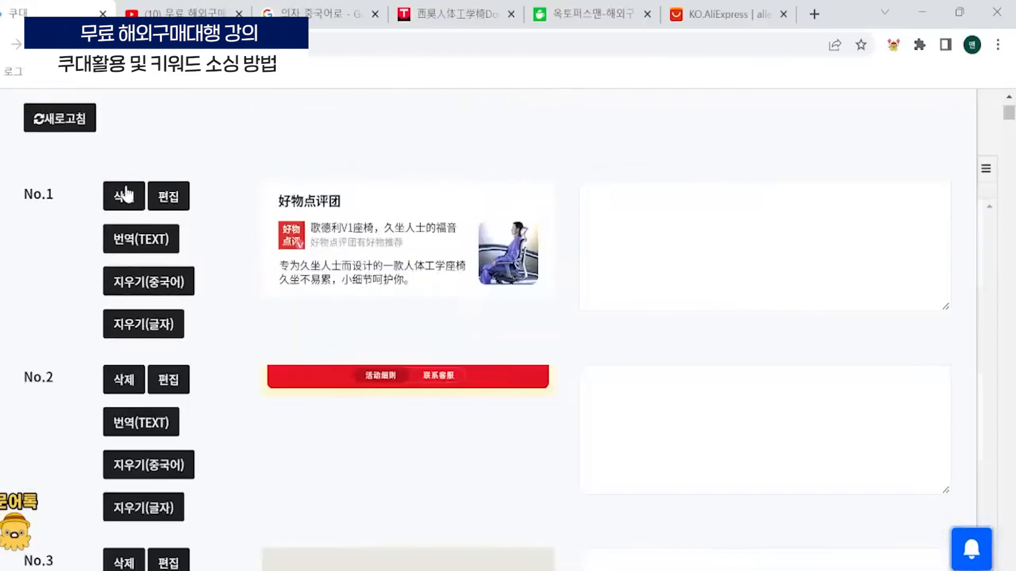
pyautogui.click(130, 194)
pyautogui.click(132, 192)
pyautogui.click(127, 194)
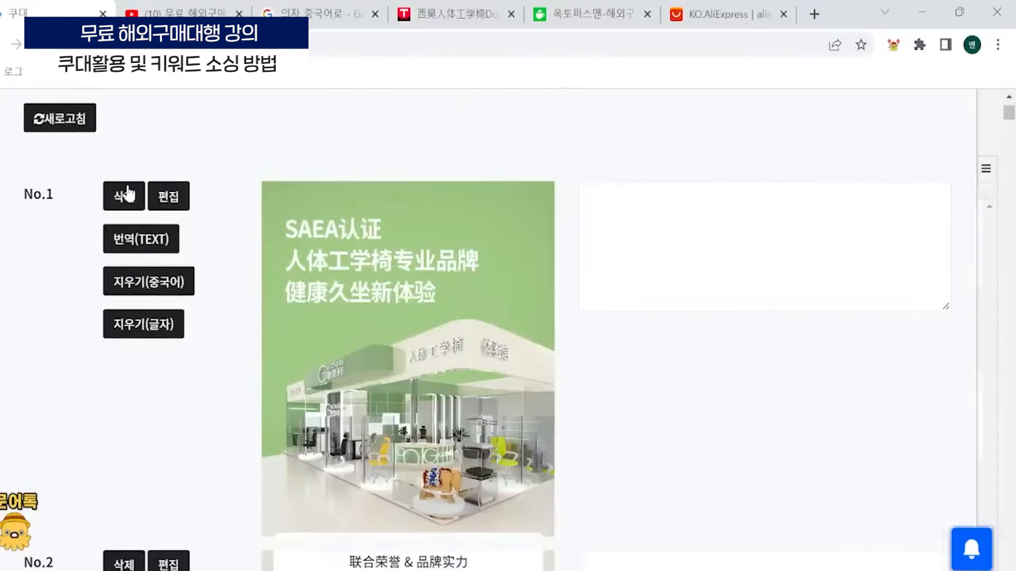
# - Delete the green SAEA storefront image and the 联合荣誉 & 品牌实力 company logo image from the detail images
pyautogui.scroll(-2, 383, 302)
pyautogui.scroll(2, 279, 233)
pyautogui.scroll(-2, 496, 304)
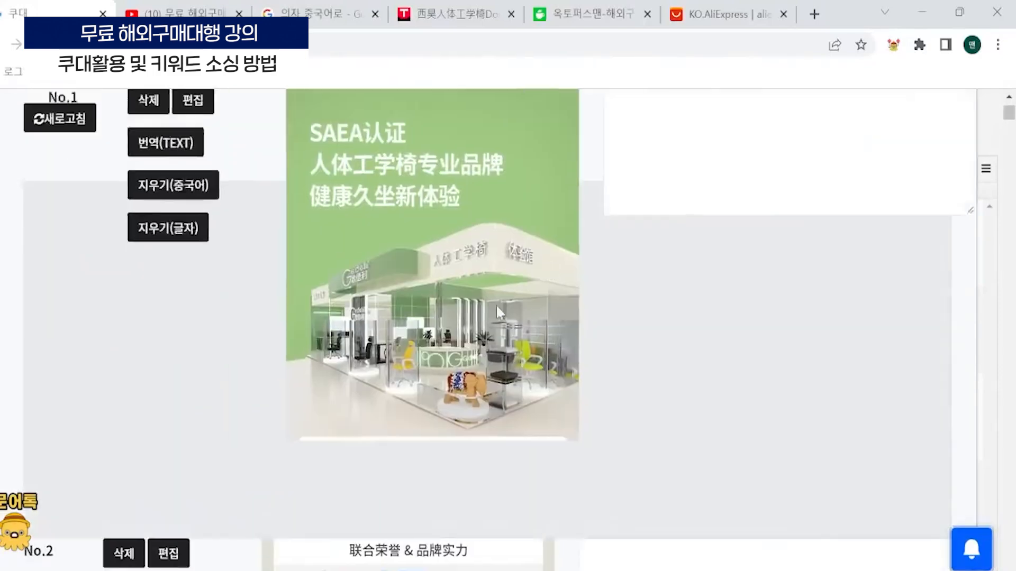
pyautogui.scroll(2, 472, 245)
pyautogui.scroll(-2, 601, 322)
pyautogui.scroll(1, 411, 353)
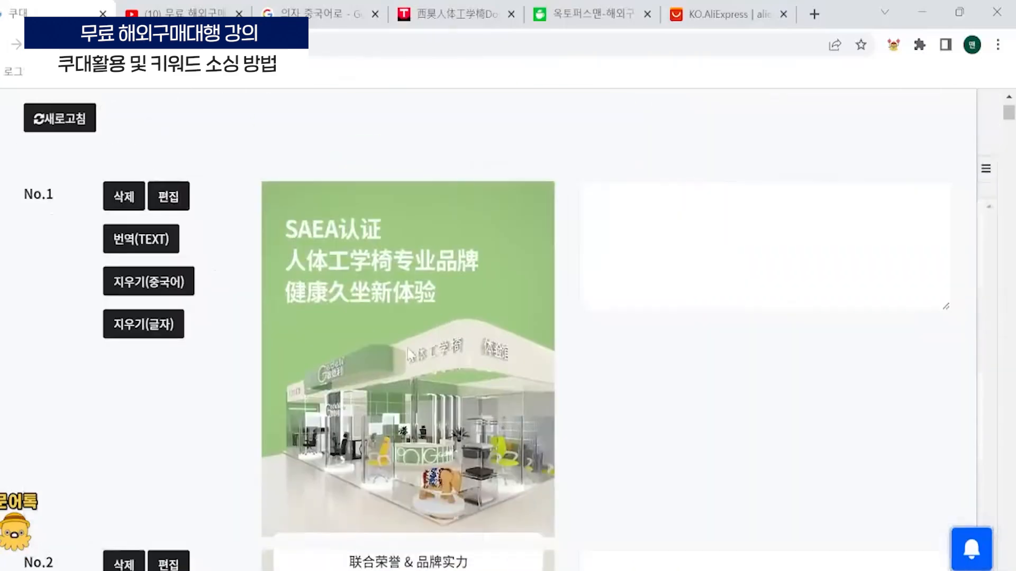
pyautogui.moveTo(440, 319); pyautogui.dragTo(402, 309)
pyautogui.click(118, 201)
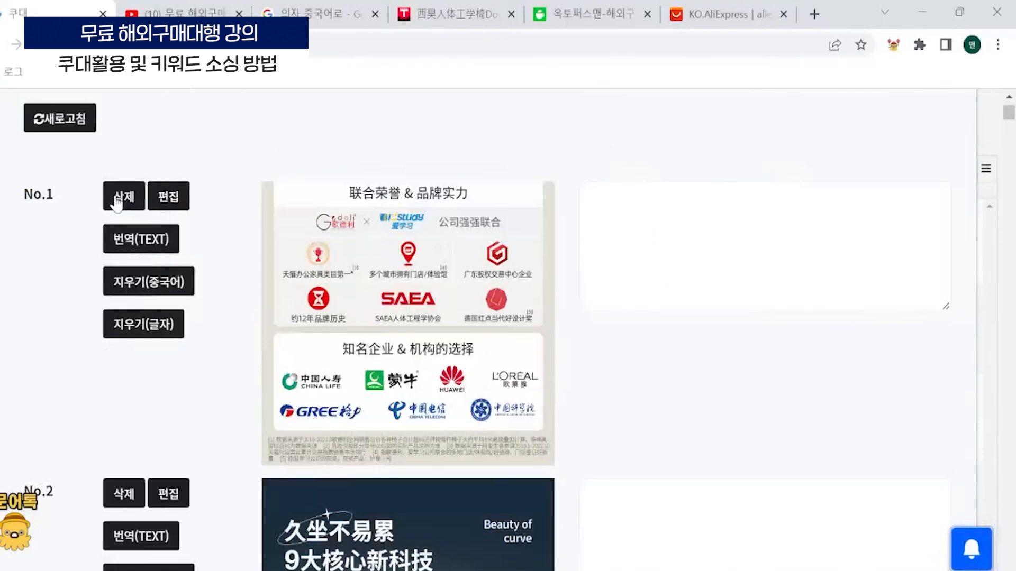
pyautogui.click(118, 202)
# - Check that the 久坐不易累 chair image comes first, and save the detail image changes
pyautogui.scroll(-5, 390, 291)
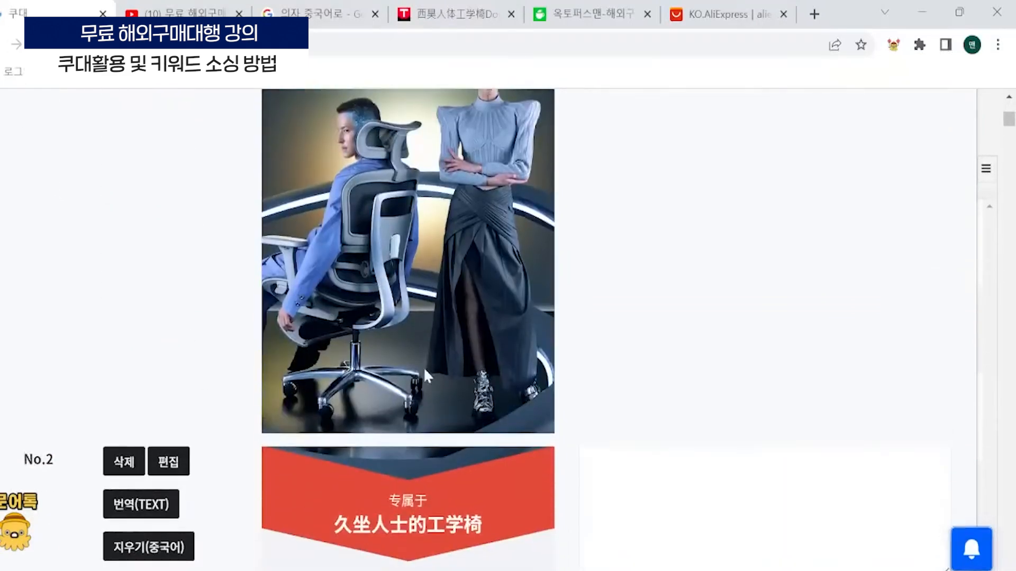
pyautogui.scroll(5, 424, 368)
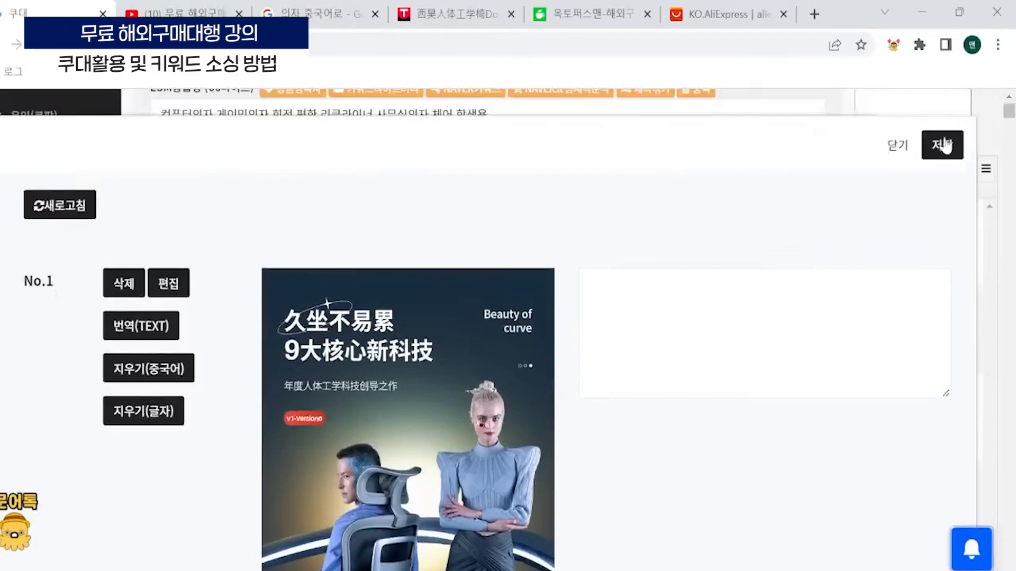
pyautogui.click(934, 143)
pyautogui.scroll(5, 481, 458)
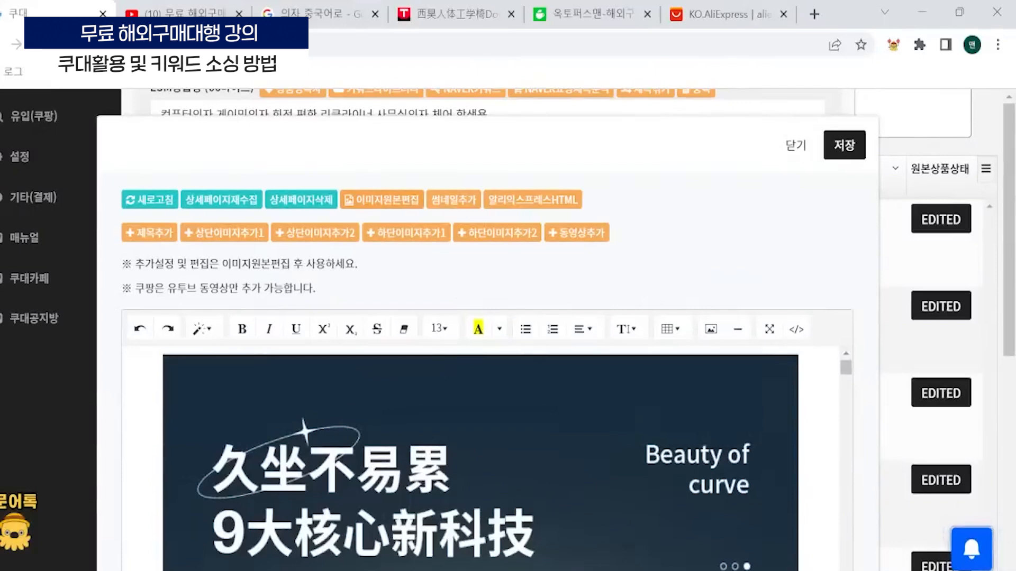
# - Add the product title 컴퓨터의자 게이밍의자 회전 편한 리클라이너 사무실의자 체어 학생용 above the detail images and check its wording
pyautogui.scroll(-5, 513, 288)
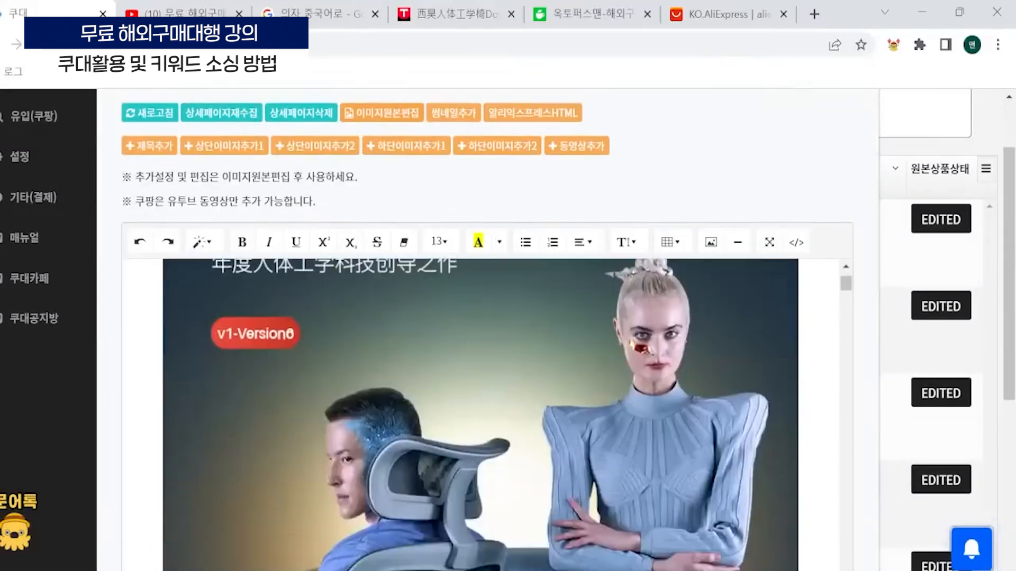
pyautogui.scroll(8, 575, 352)
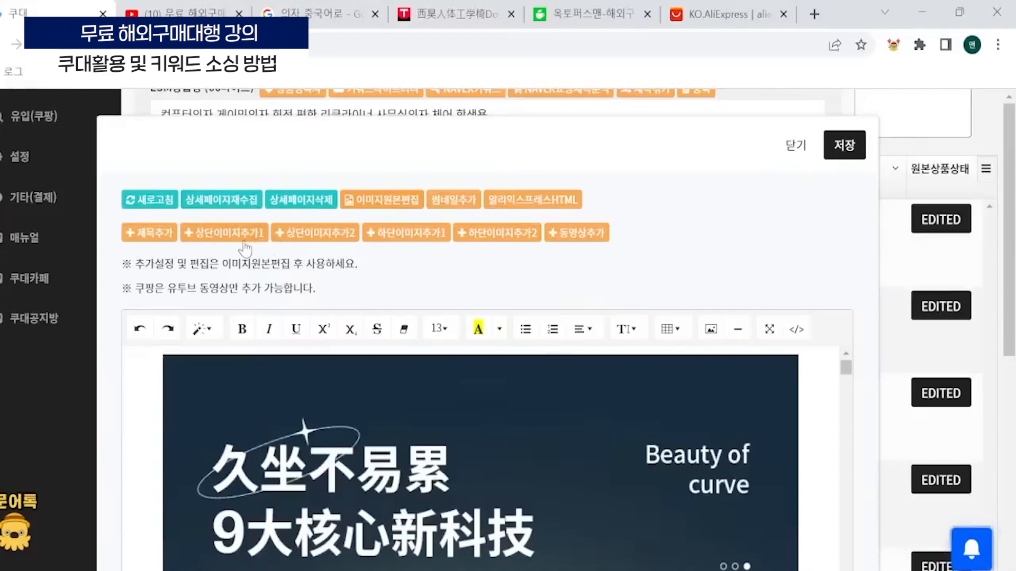
pyautogui.click(166, 236)
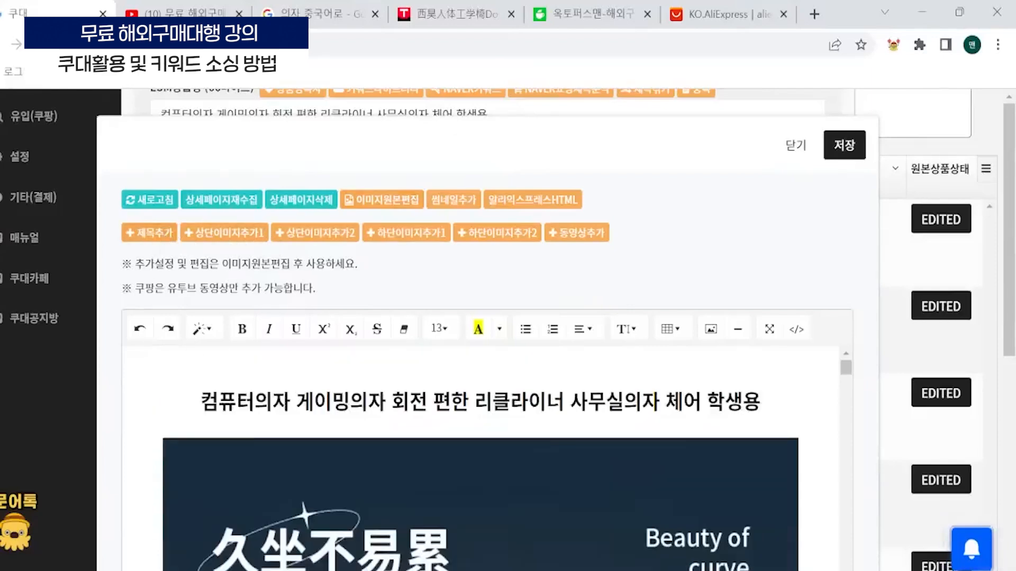
pyautogui.moveTo(201, 401); pyautogui.dragTo(761, 402)
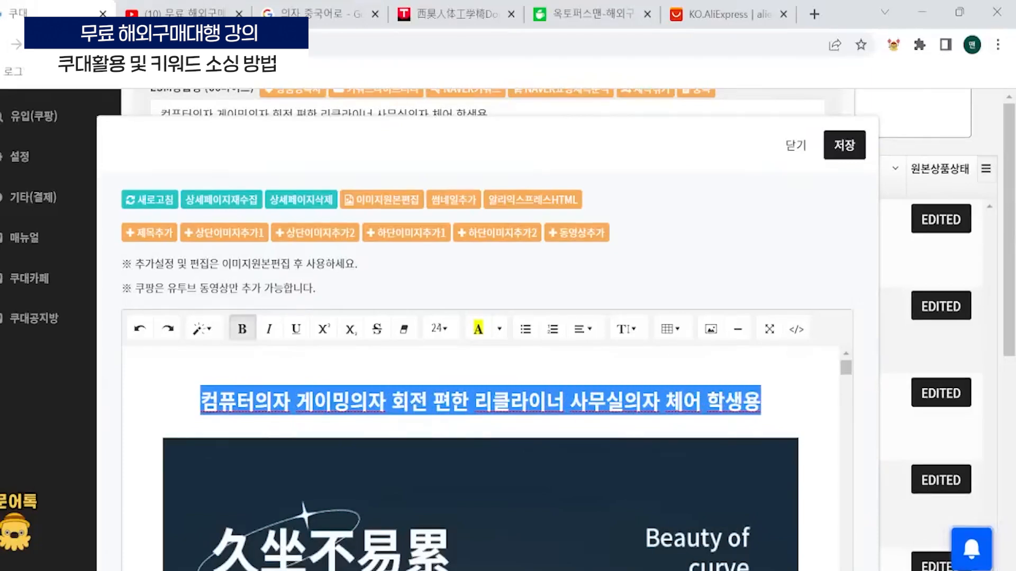
pyautogui.click(760, 401)
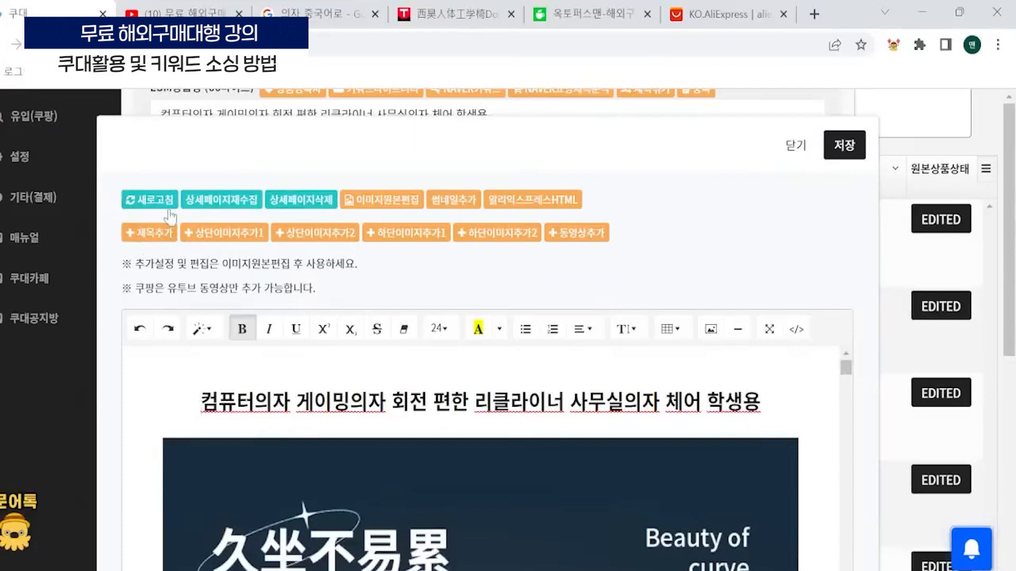
pyautogui.moveTo(201, 401); pyautogui.dragTo(295, 401)
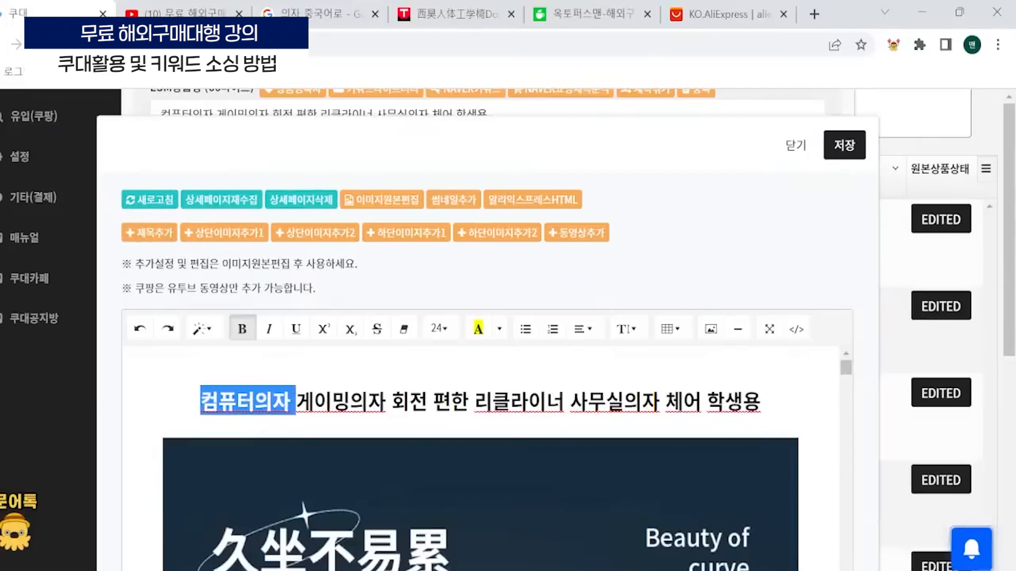
pyautogui.moveTo(368, 402); pyautogui.dragTo(493, 401)
pyautogui.moveTo(703, 401); pyautogui.dragTo(760, 401)
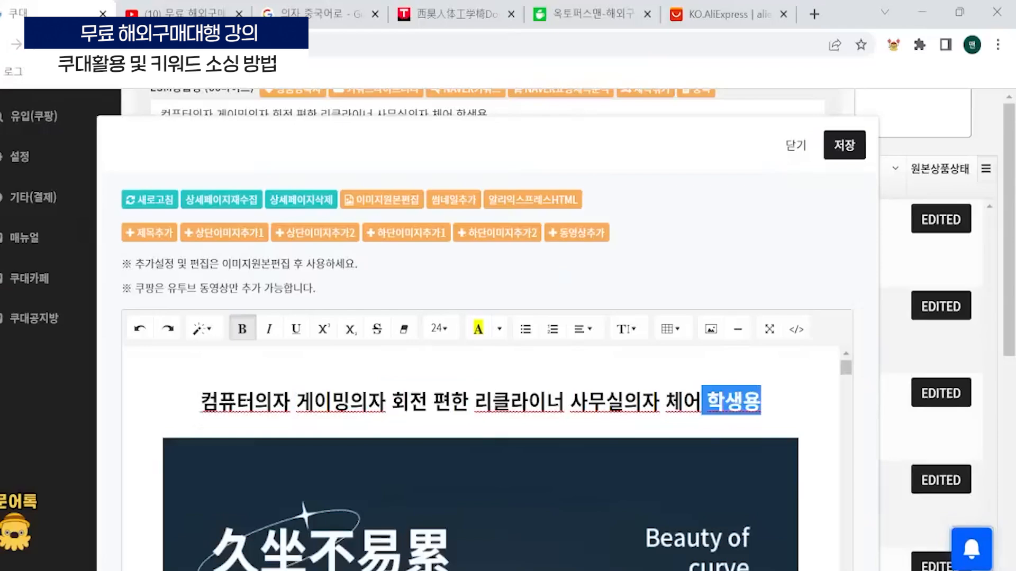
pyautogui.click(762, 402)
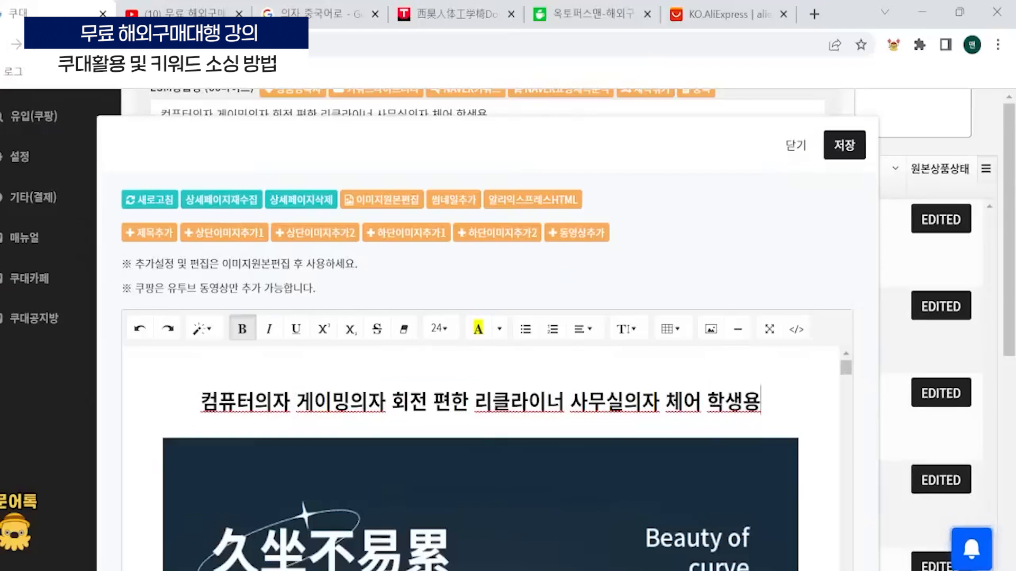
# - Insert the line "여기서 글자를 입력" followed by a line break between the survey text image and the 100天免费试坐 image
pyautogui.scroll(-5, 773, 200)
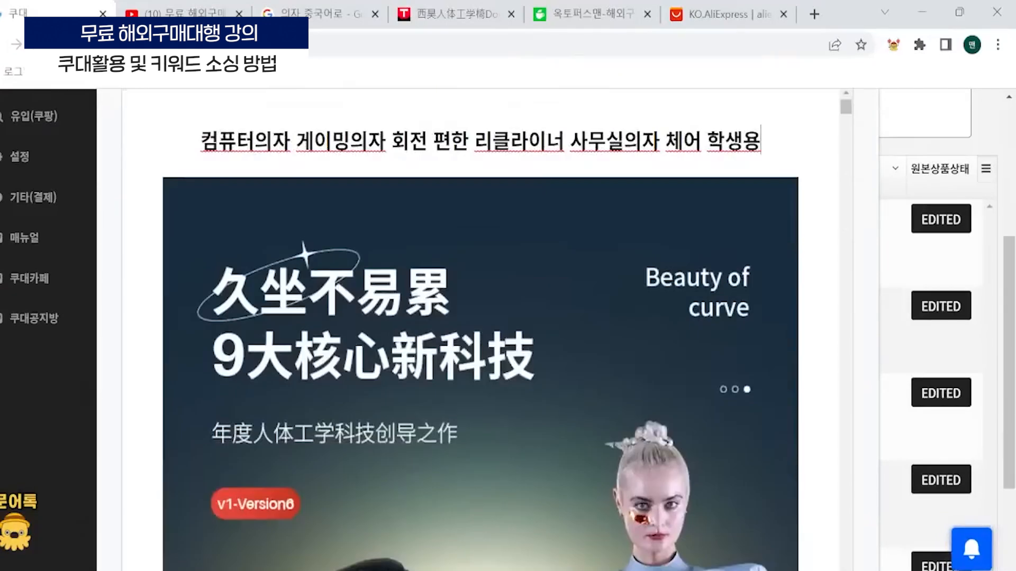
pyautogui.scroll(-20, 506, 329)
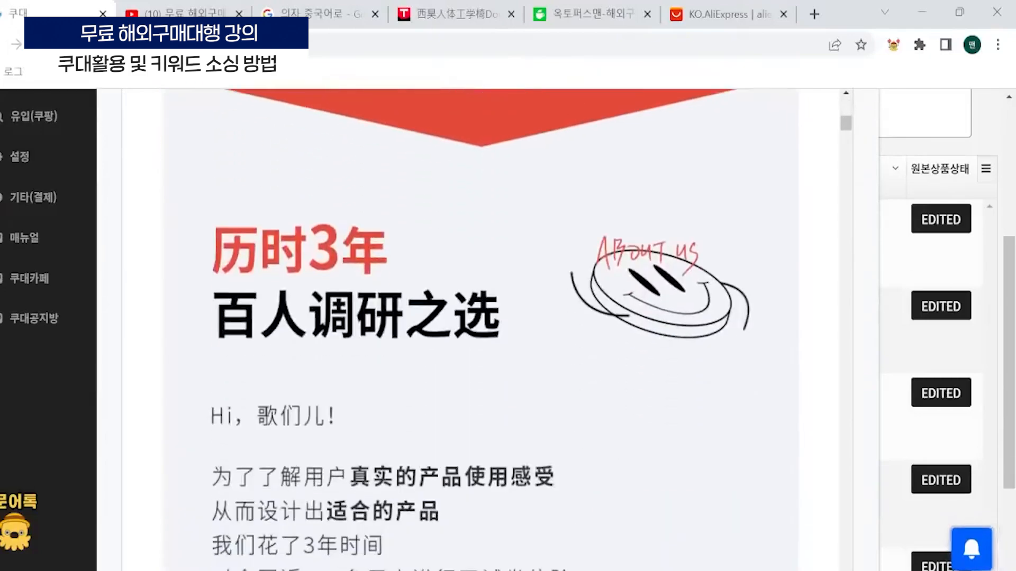
pyautogui.scroll(-10, 874, 398)
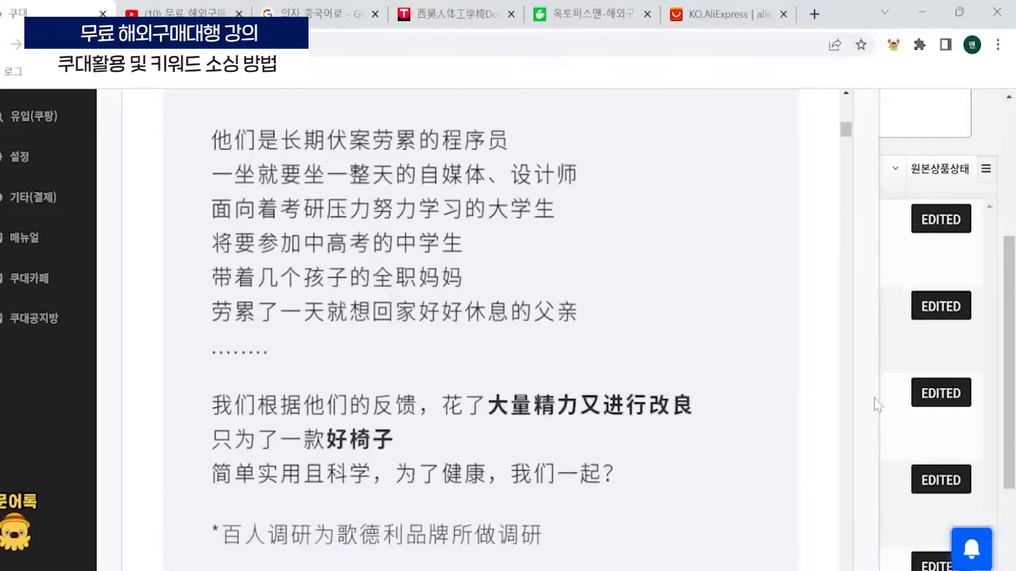
pyautogui.scroll(-5, 874, 399)
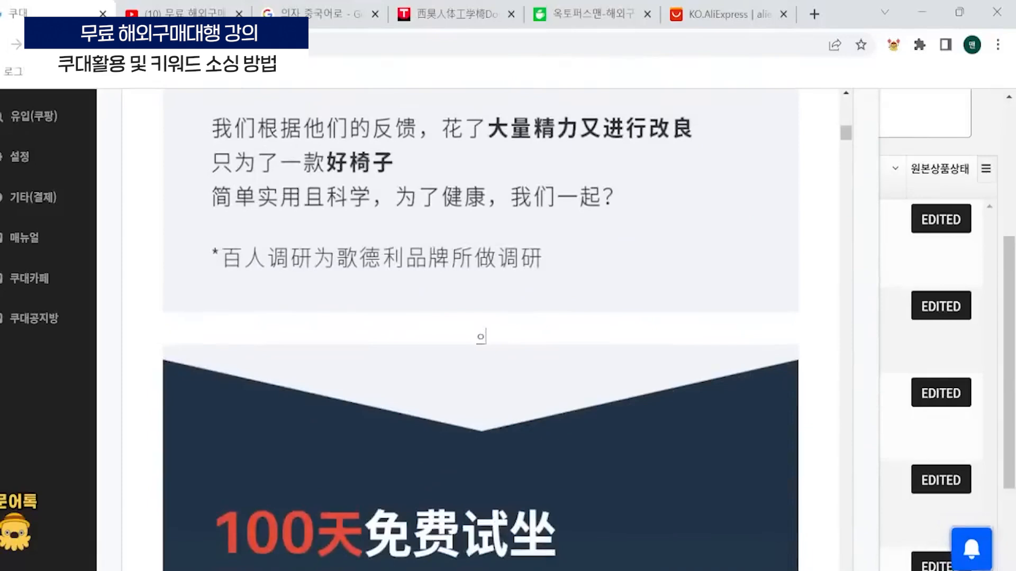
pyautogui.write('여기서 글자를 입력')
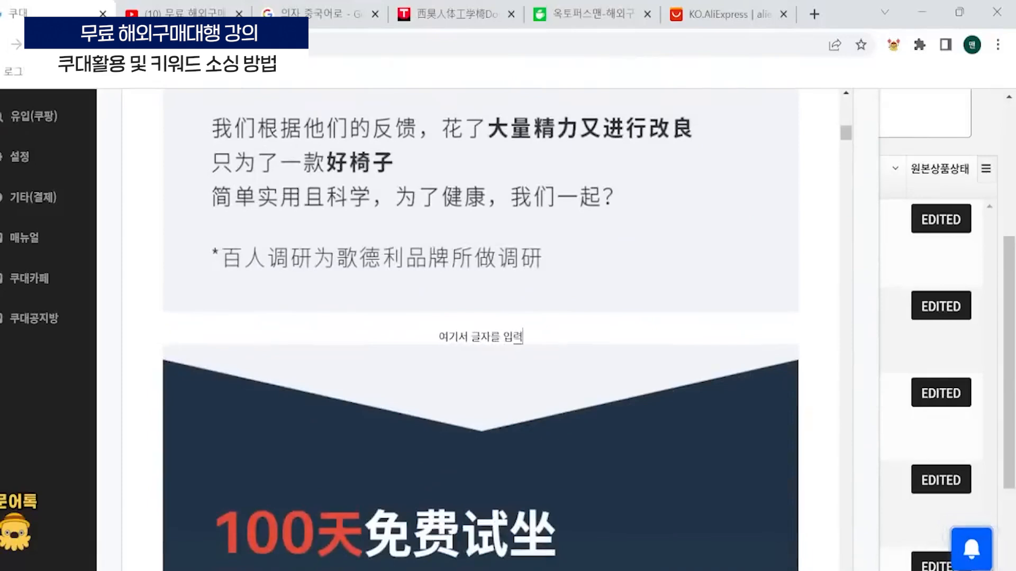
pyautogui.press('Return')
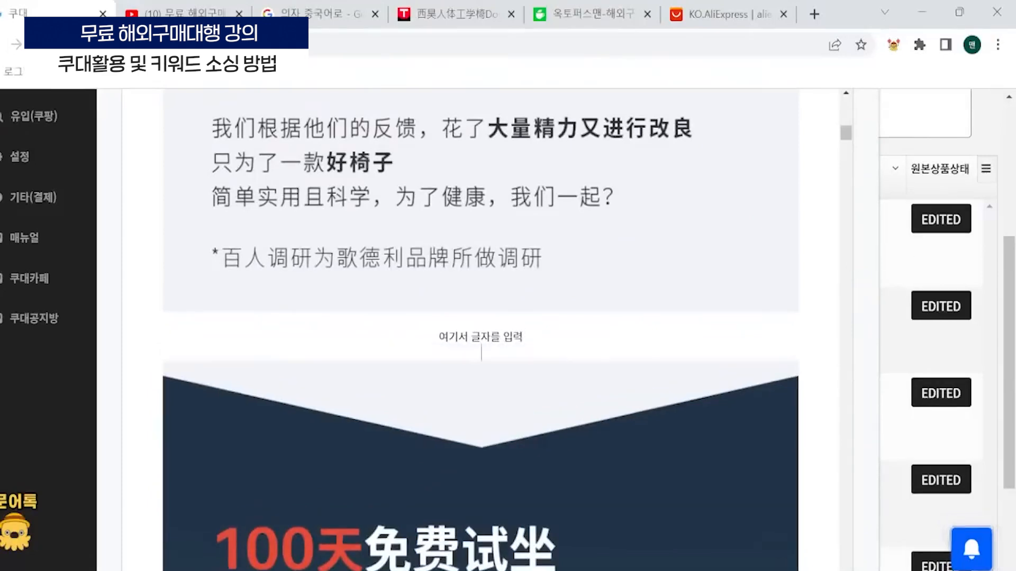
# - Reopen the detail page images with 이미지원본편집 and look over the first chair image
pyautogui.scroll(5, 964, 341)
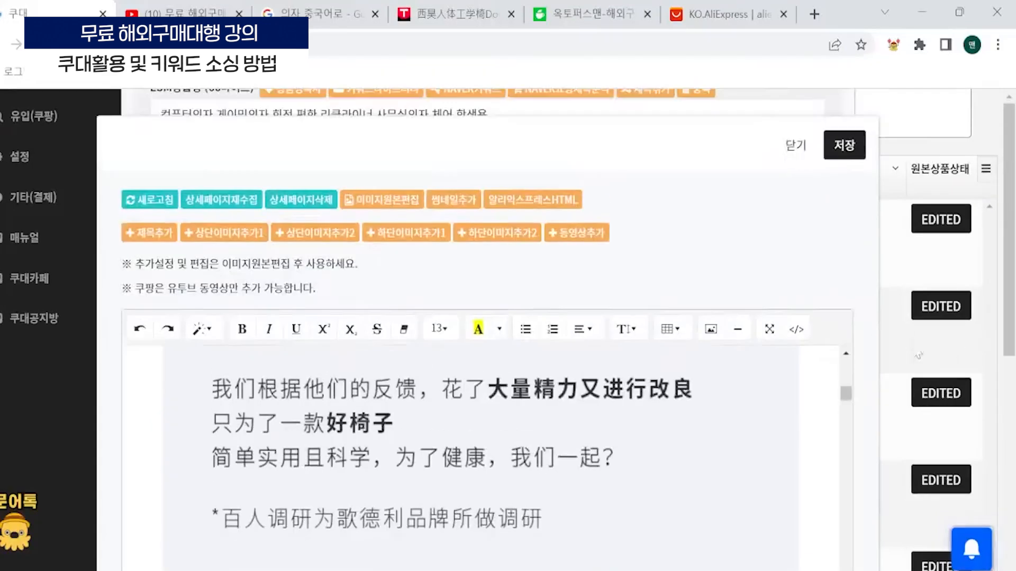
pyautogui.click(402, 201)
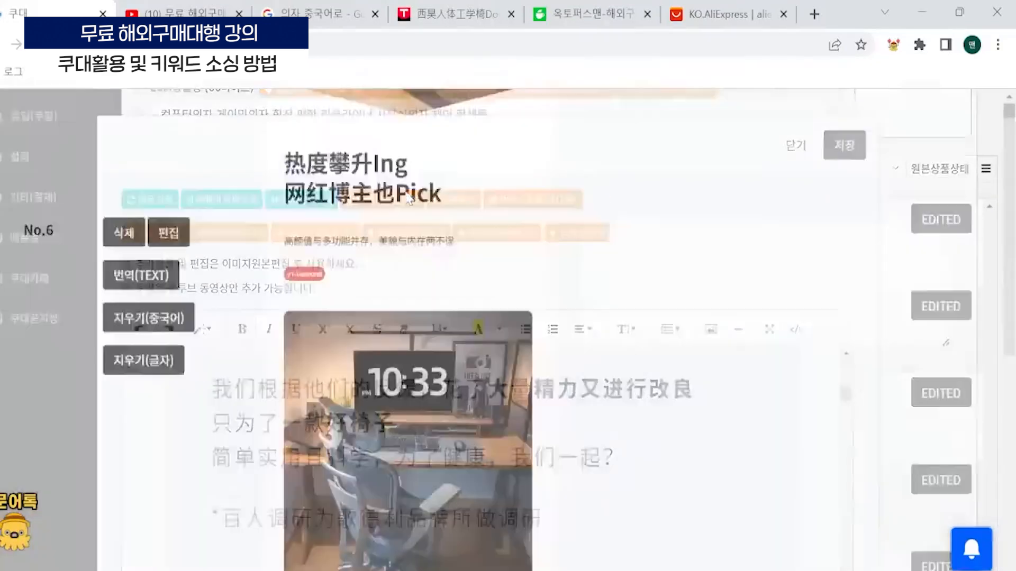
pyautogui.scroll(-3, 531, 335)
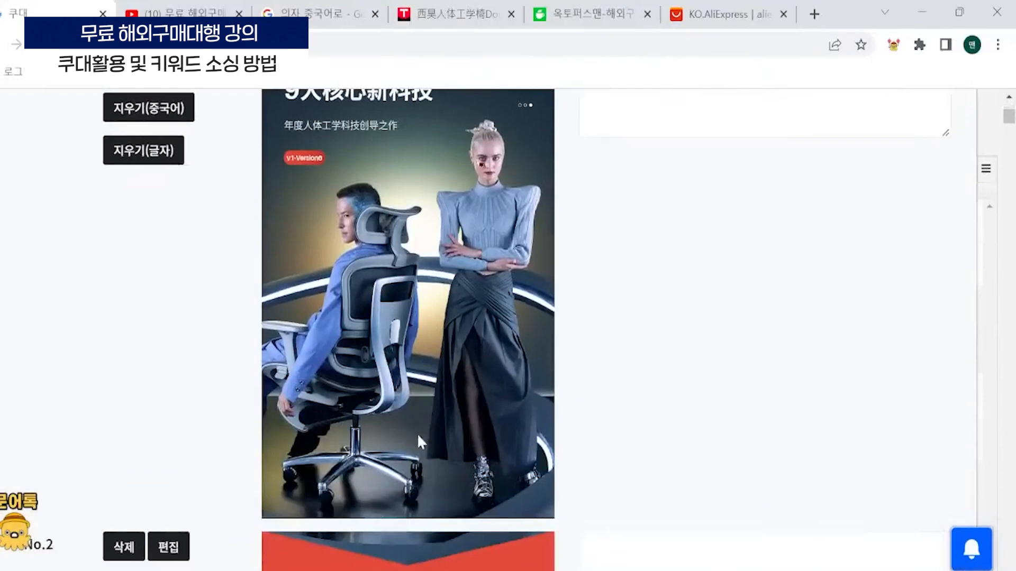
pyautogui.scroll(4, 418, 437)
pyautogui.scroll(-5, 420, 456)
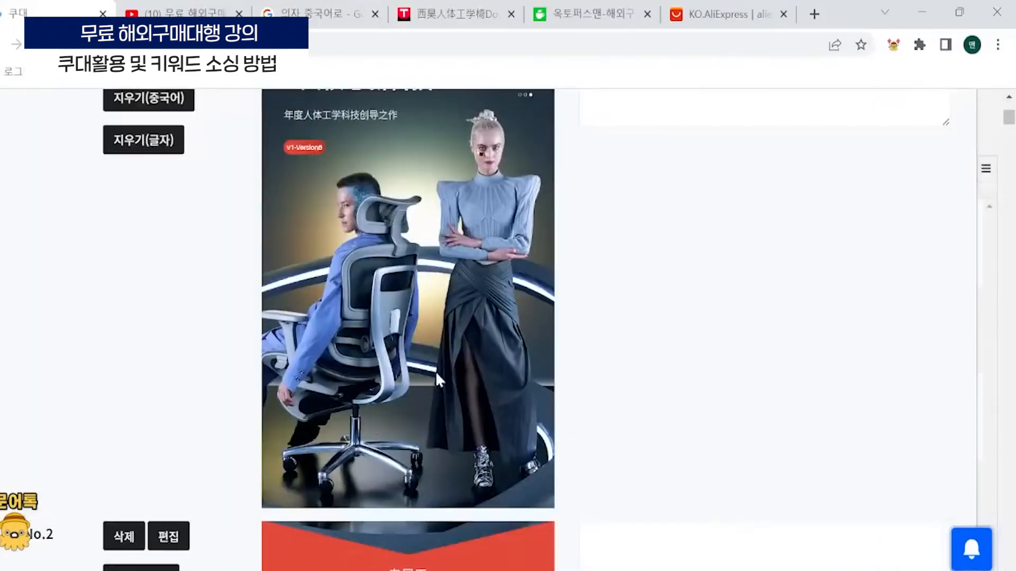
# - Enter the text "여기에다가 글을 쓰면 텍스트가 들어가요" for the first 久坐不易累 chair image and save the image edits
pyautogui.scroll(2, 609, 275)
pyautogui.click(674, 206)
pyautogui.write('여')
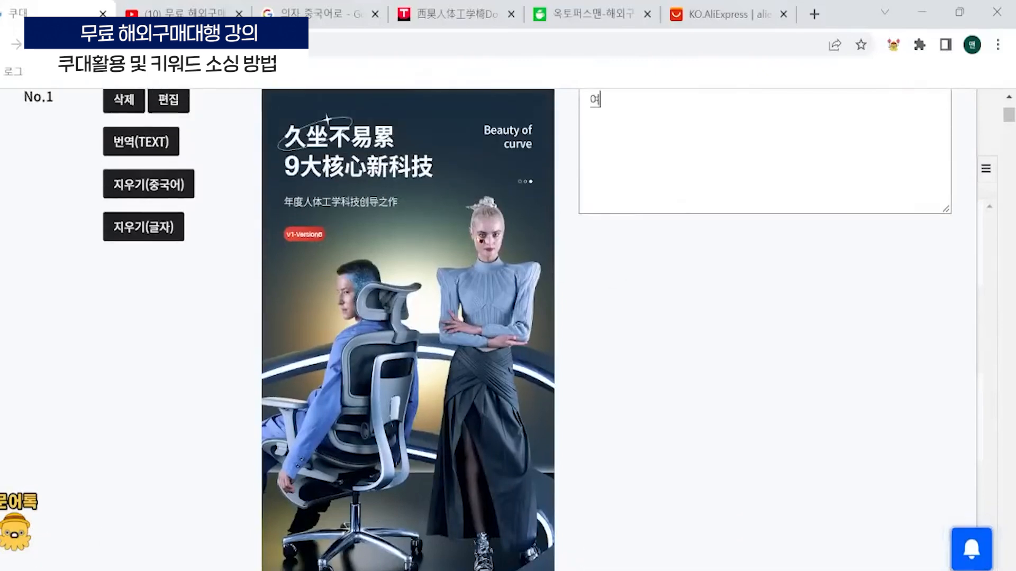
pyautogui.write('기에다가 글을 써')
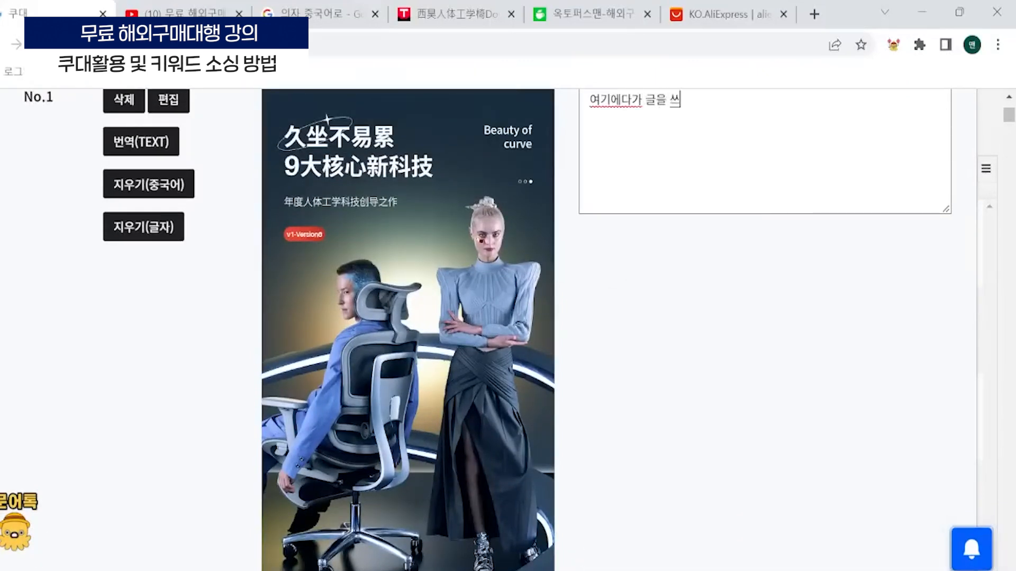
pyautogui.press('BackSpace')
pyautogui.write('쓰면 텍스트가 들어가요')
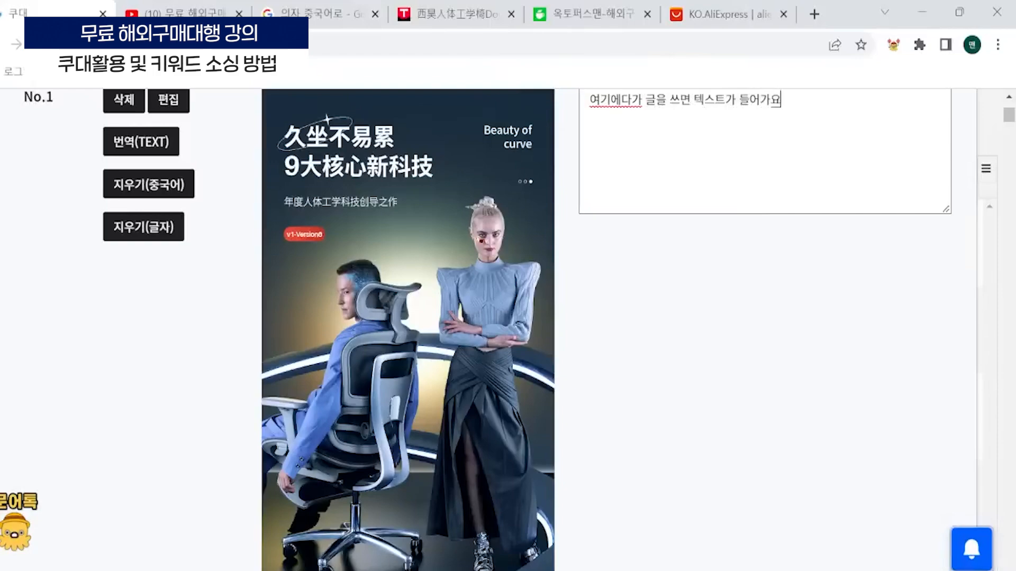
pyautogui.scroll(4, 918, 206)
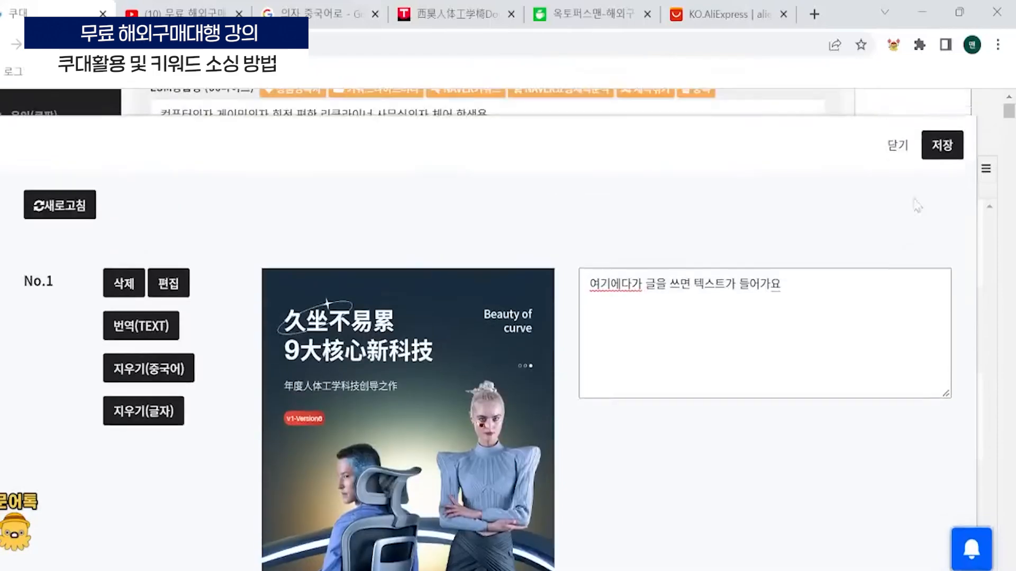
pyautogui.click(953, 144)
# - Check the placement of the line "여기에다가 글을 쓰면 텍스트가 들어가요" below the first chair image in the detail page
pyautogui.scroll(-10, 836, 201)
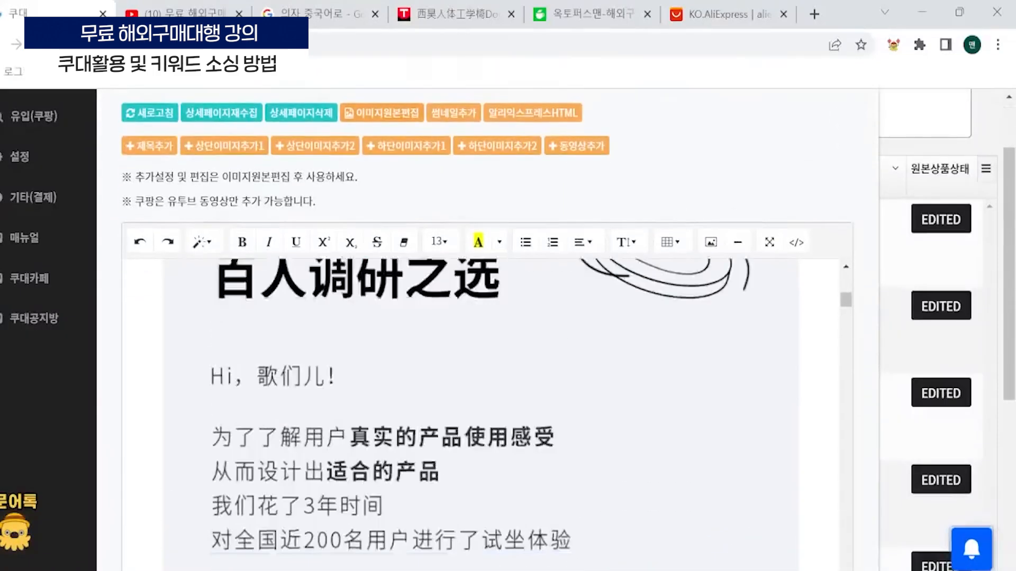
pyautogui.scroll(5, 480, 415)
pyautogui.scroll(-4, 480, 415)
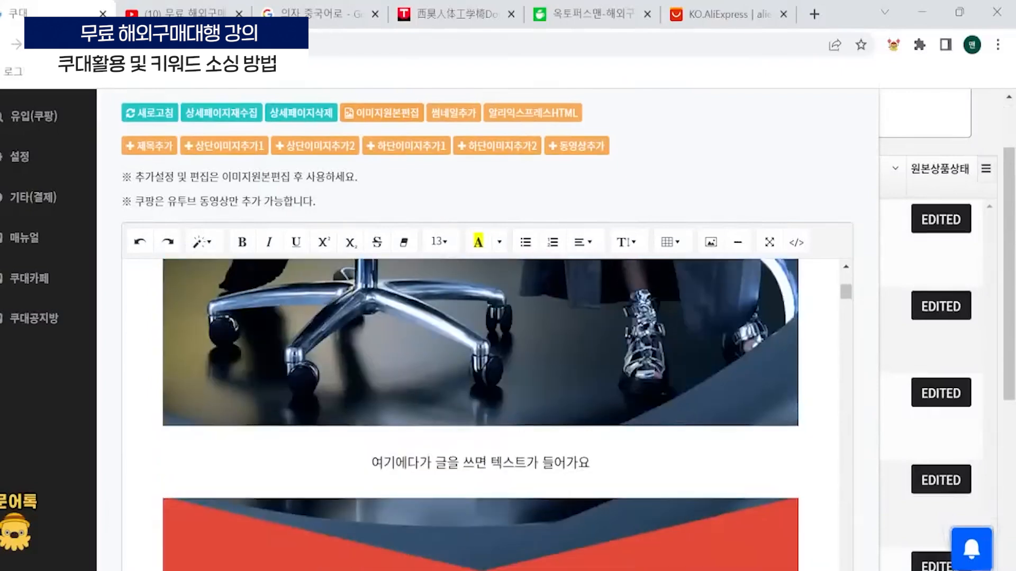
pyautogui.moveTo(371, 462); pyautogui.dragTo(566, 462)
pyautogui.moveTo(589, 463)
pyautogui.mouseDown()
pyautogui.moveTo(372, 463)
pyautogui.moveTo(589, 463)
pyautogui.mouseUp()
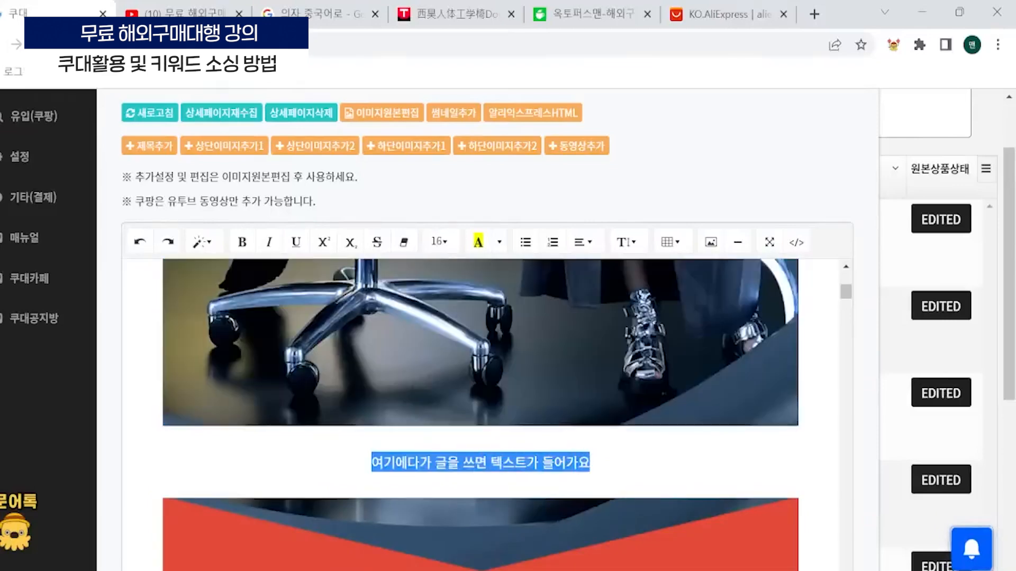
pyautogui.click(590, 463)
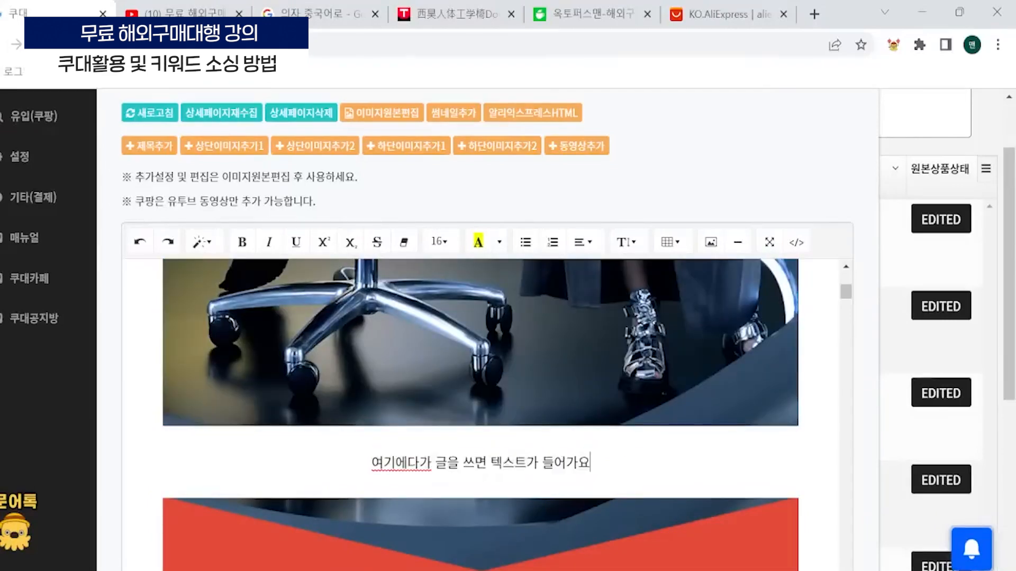
# - Reopen and close 이미지원본편집, and look over the detail page around the added text line
pyautogui.click(383, 113)
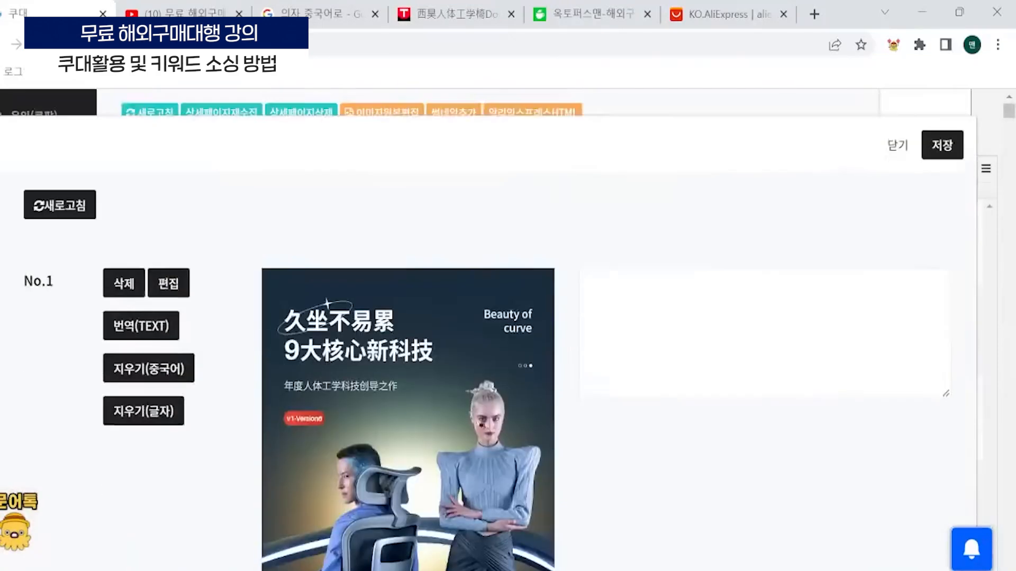
pyautogui.press('Escape')
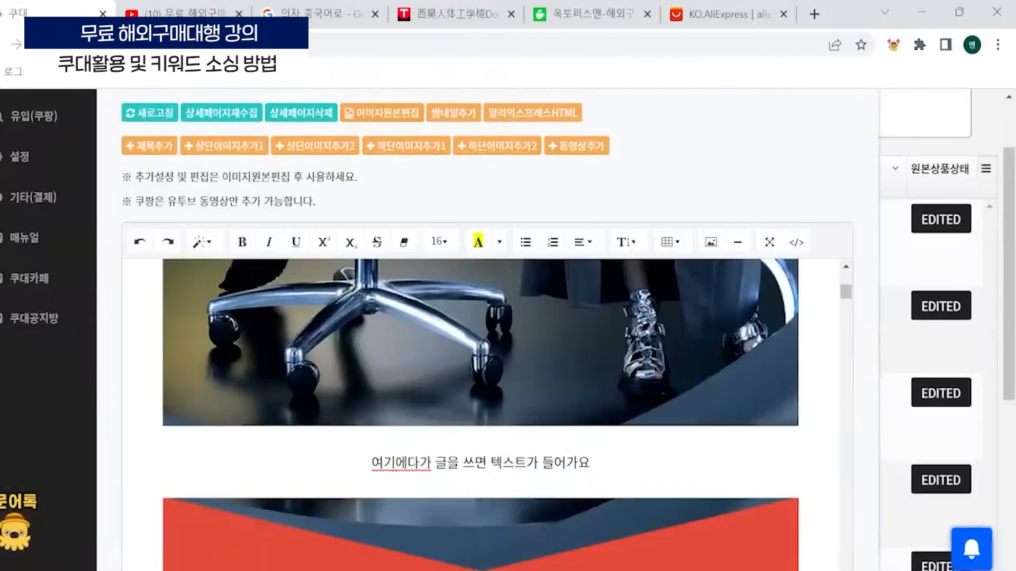
pyautogui.scroll(2, 690, 197)
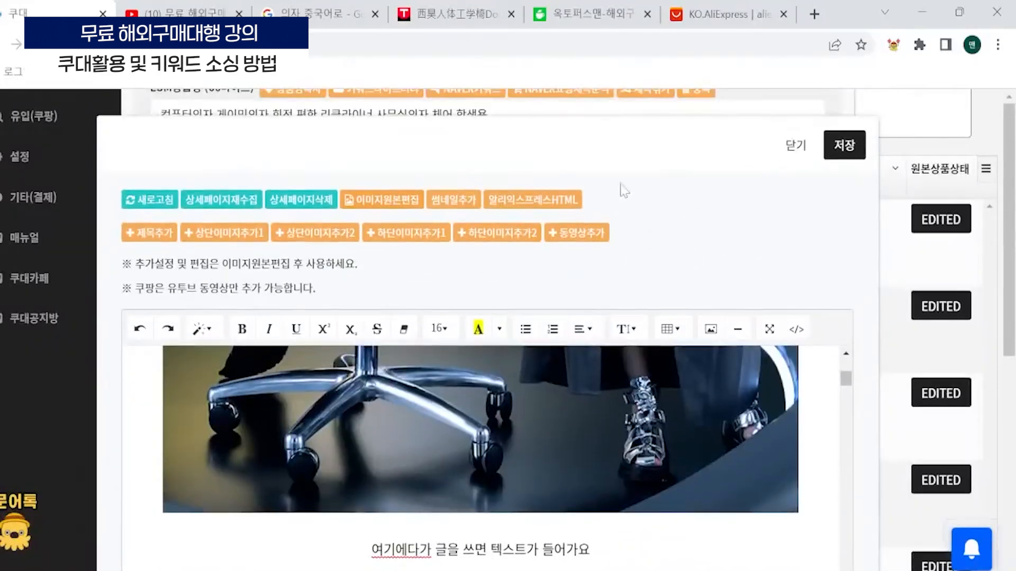
pyautogui.scroll(-4, 936, 302)
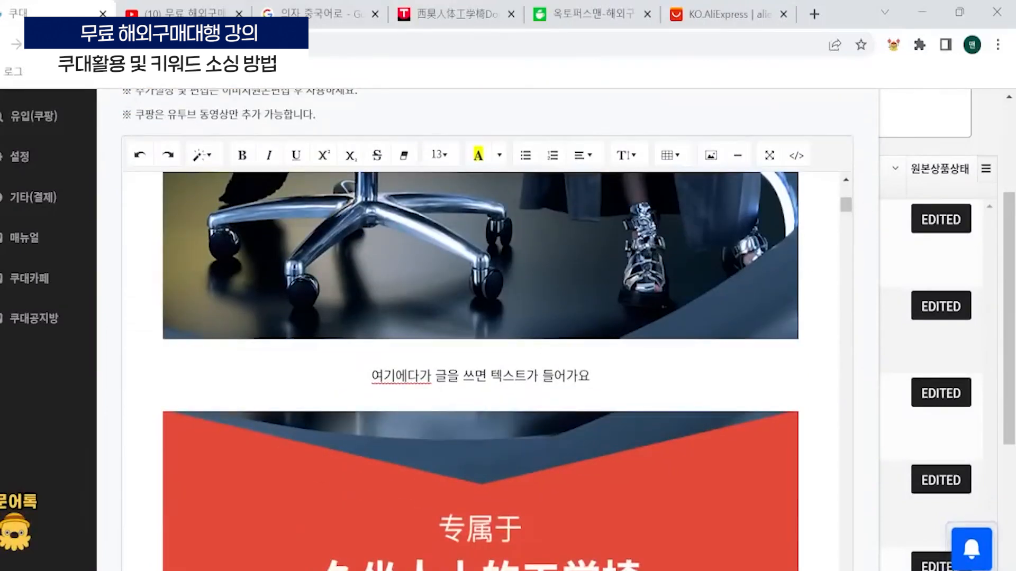
pyautogui.scroll(4, 476, 210)
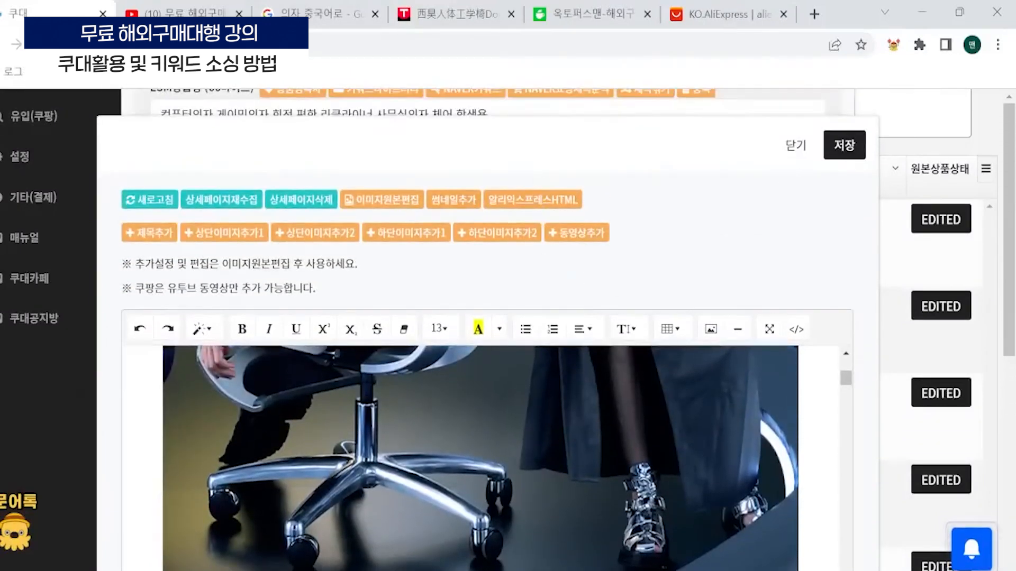
pyautogui.scroll(-4, 869, 364)
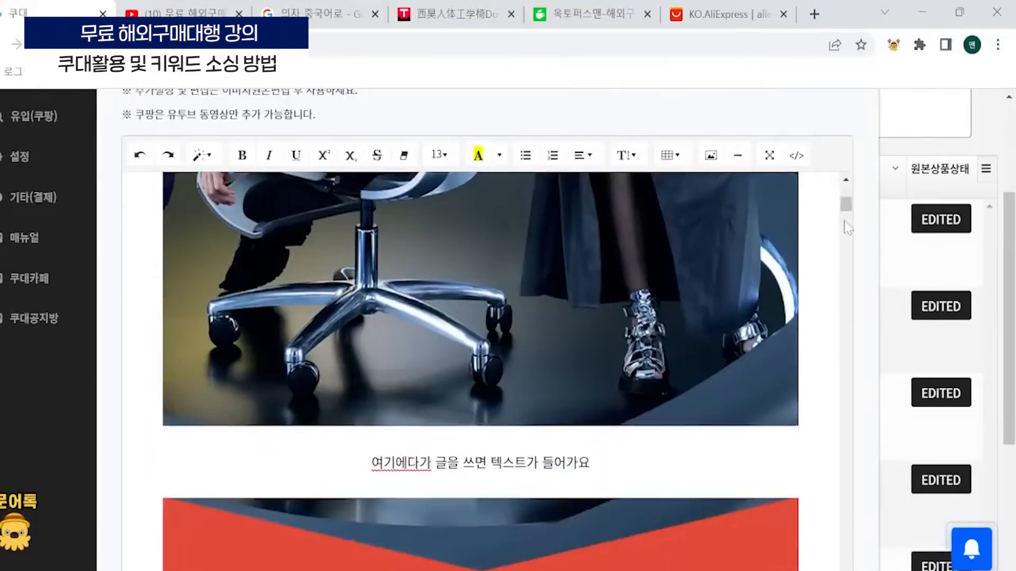
pyautogui.scroll(8, 755, 195)
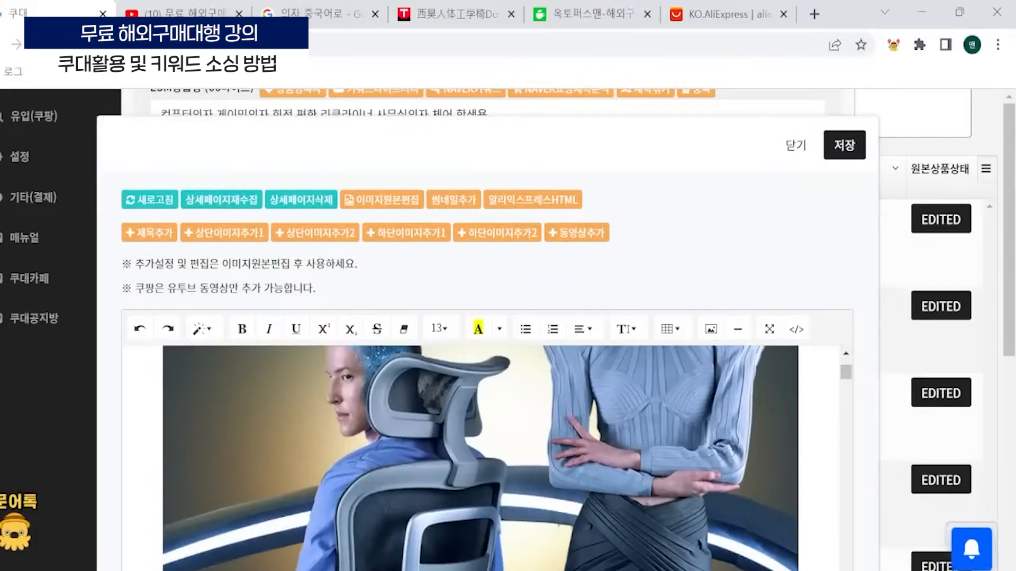
# - Delete the entire detail page content, and undo the deletion
pyautogui.hotkey('ctrl', 'a')
pyautogui.press('Delete')
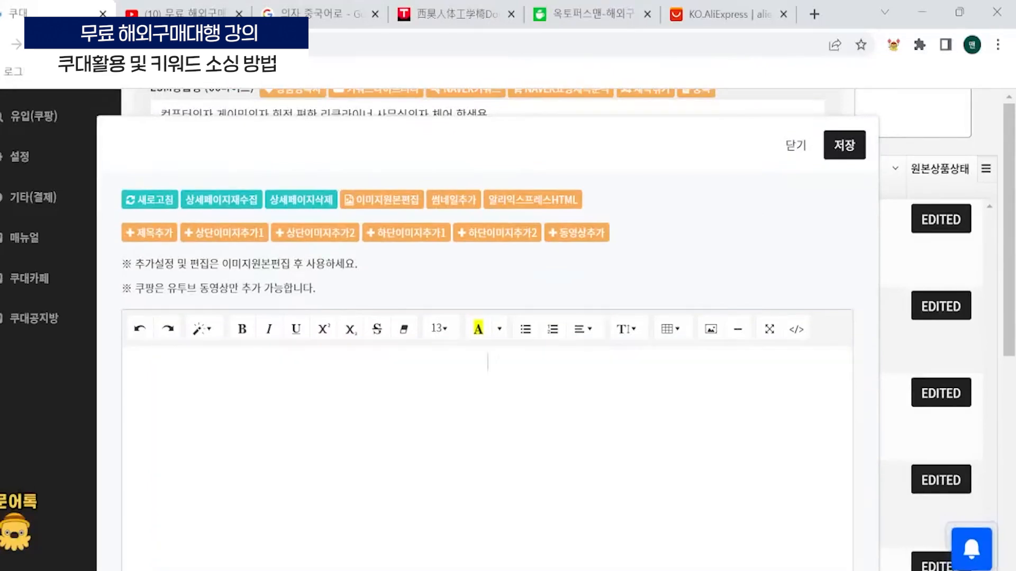
pyautogui.hotkey('ctrl', 'z')
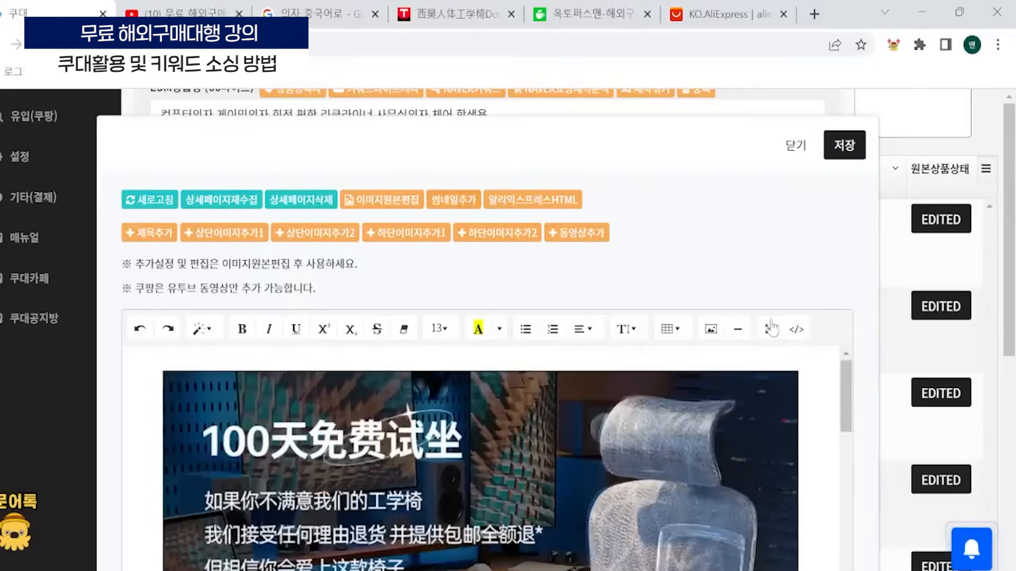
# - Look through the detail page images down to the chair foot and wheel section, and close the detail page editor
pyautogui.scroll(-3, 770, 324)
pyautogui.scroll(-12, 480, 370)
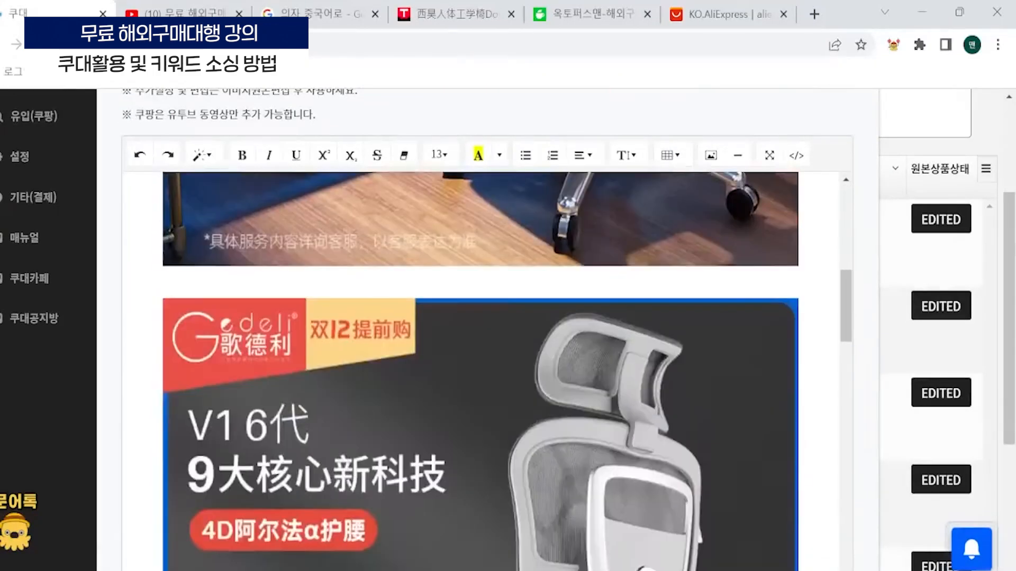
pyautogui.scroll(-15, 480, 371)
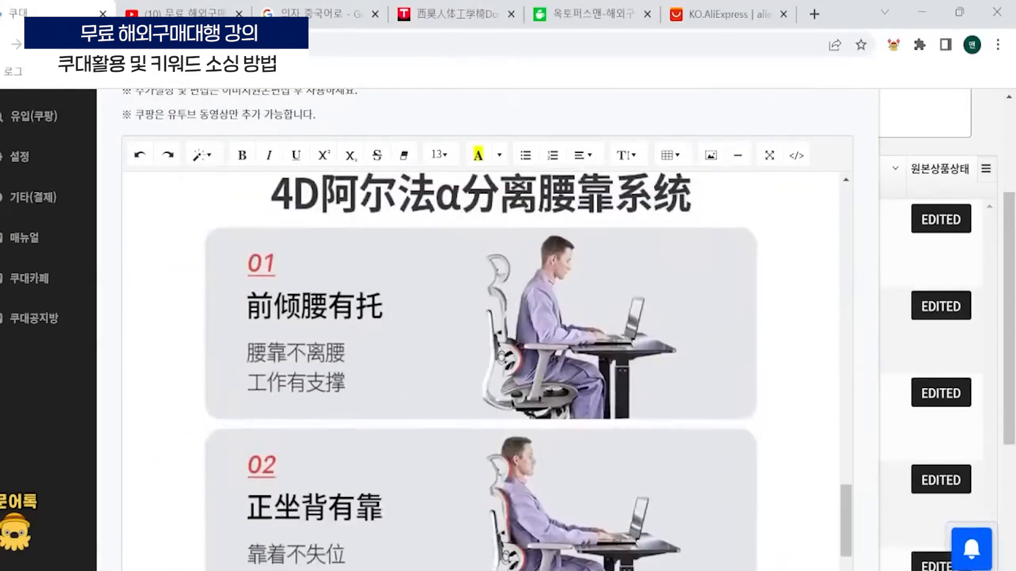
pyautogui.scroll(-12, 481, 370)
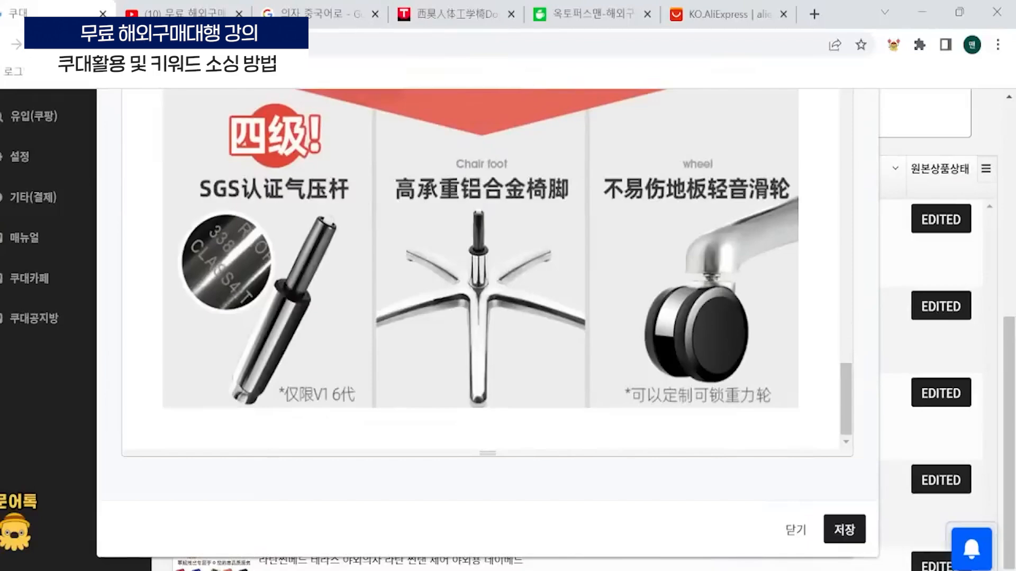
pyautogui.scroll(10, 480, 270)
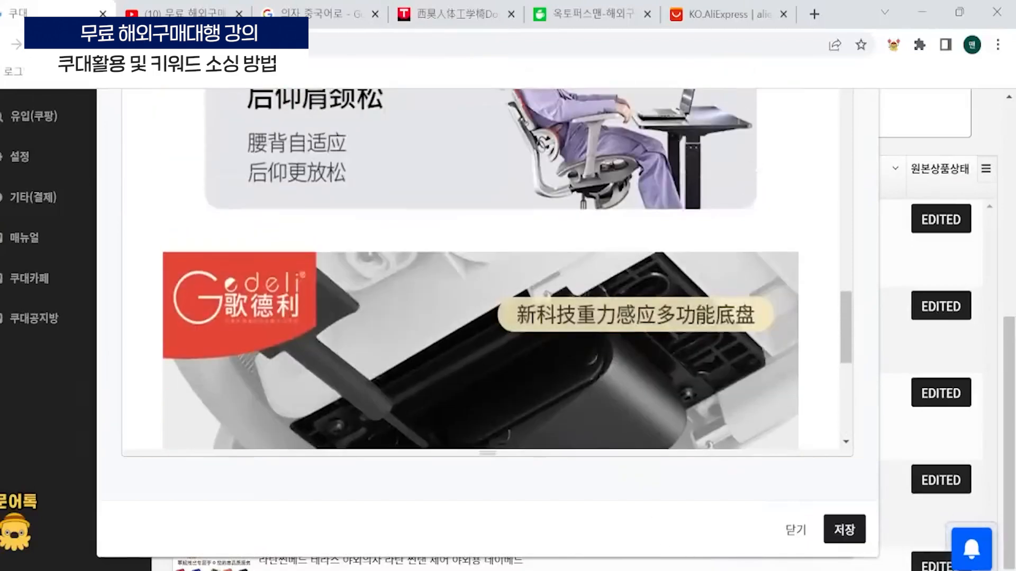
pyautogui.scroll(10, 481, 318)
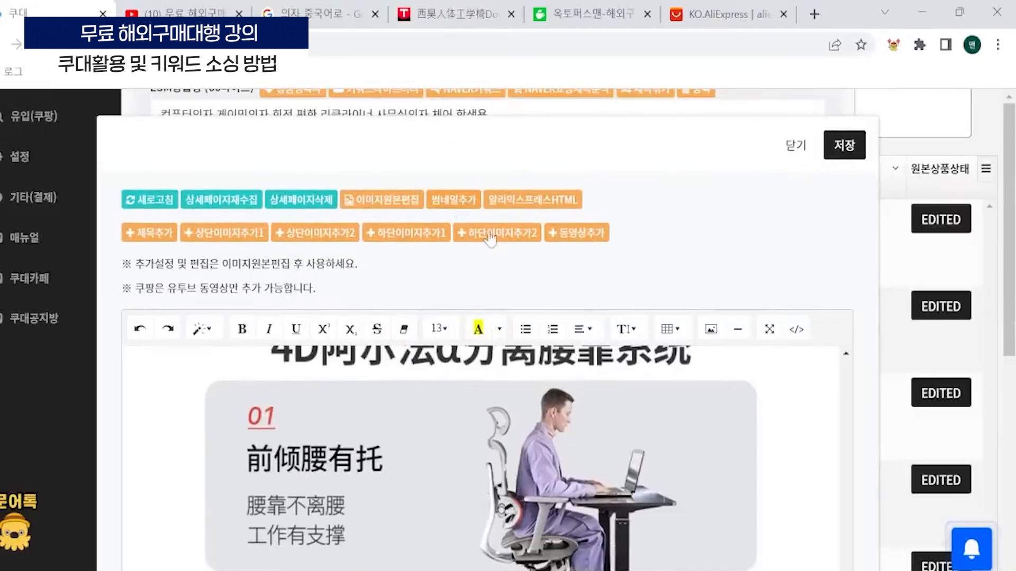
pyautogui.press('Escape')
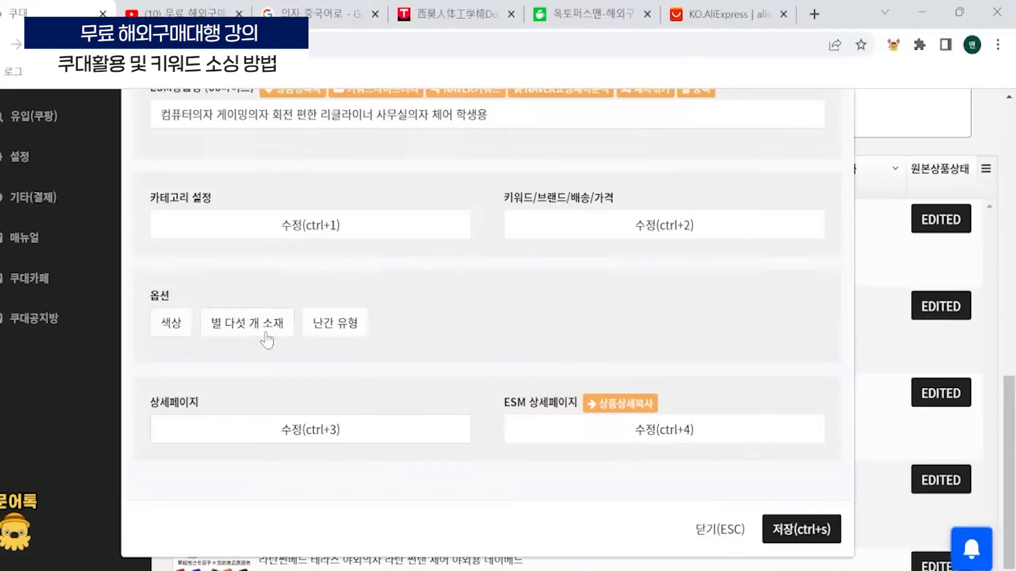
# - Review the names and values of the 색상, 별 다섯 개 소재 and 난간 유형 options
pyautogui.click(178, 332)
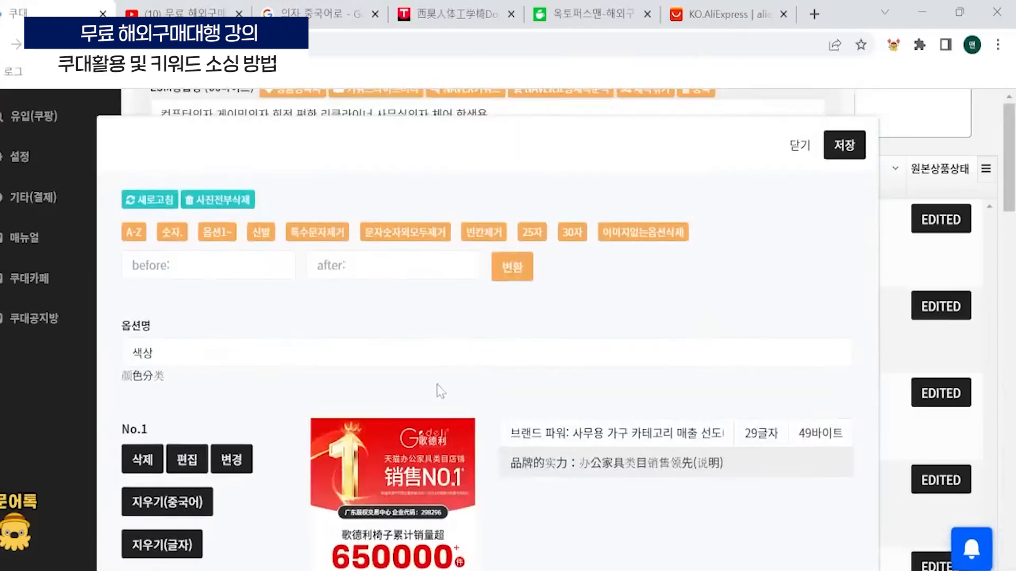
pyautogui.scroll(-15, 430, 361)
pyautogui.scroll(-5, 423, 346)
pyautogui.press('Escape')
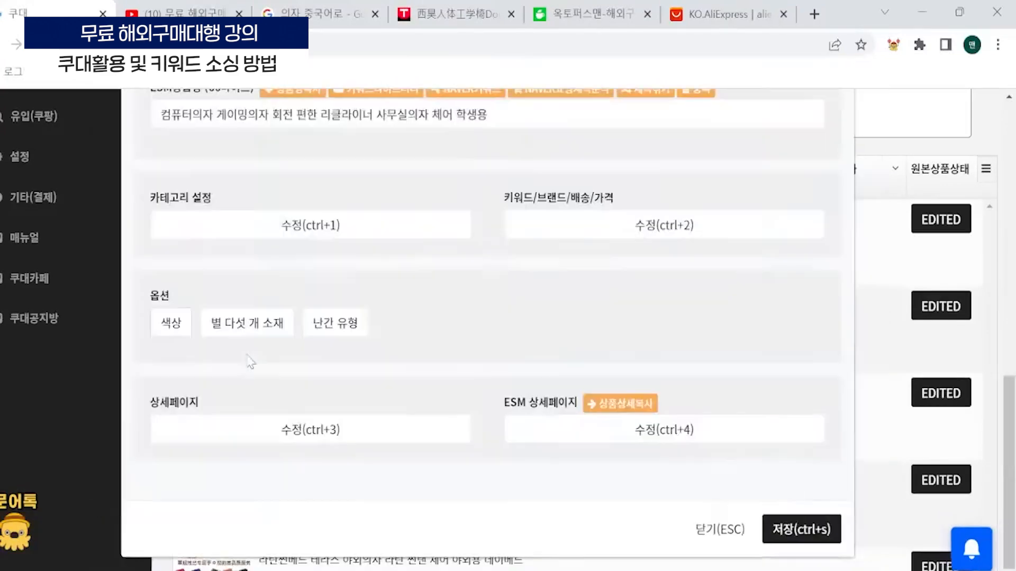
pyautogui.click(252, 325)
pyautogui.press('Escape')
pyautogui.click(335, 323)
pyautogui.press('Escape')
pyautogui.click(266, 325)
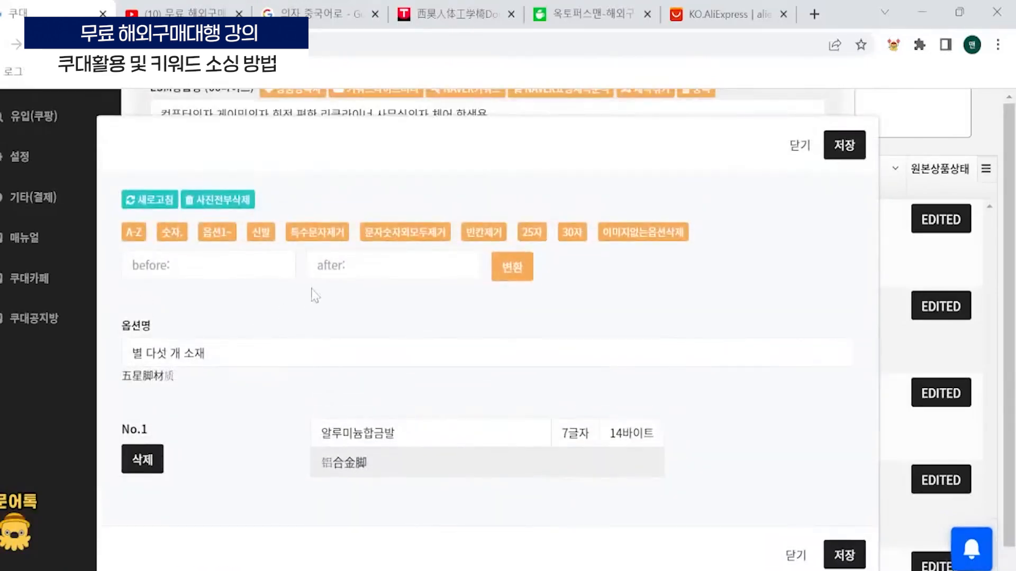
pyautogui.press('Escape')
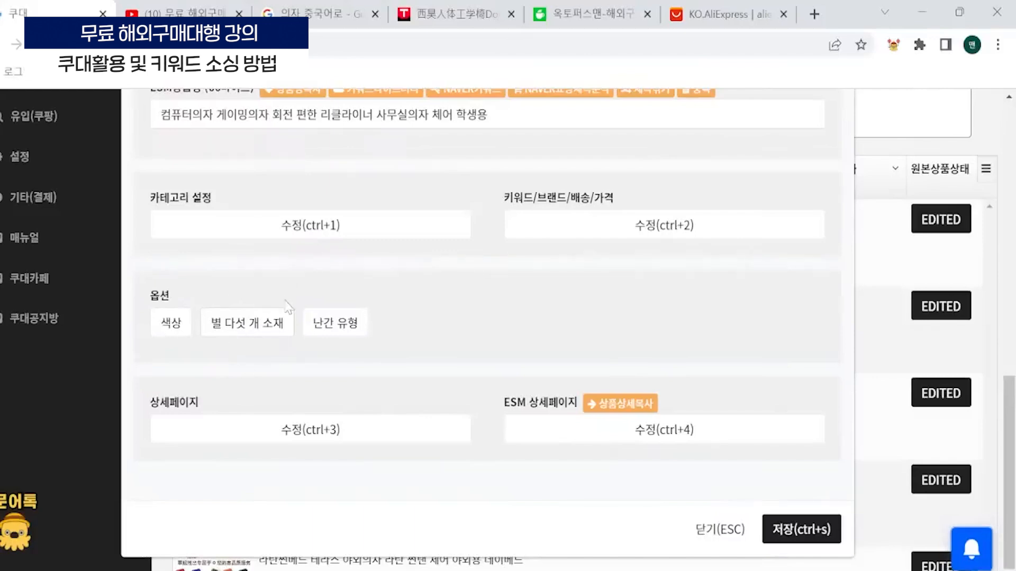
# - Rename the 별 다섯 개 소재 option and its only value both to 기본선택, and save the option
pyautogui.click(264, 326)
pyautogui.moveTo(233, 352); pyautogui.dragTo(164, 313)
pyautogui.write('기본서ㄴ택')
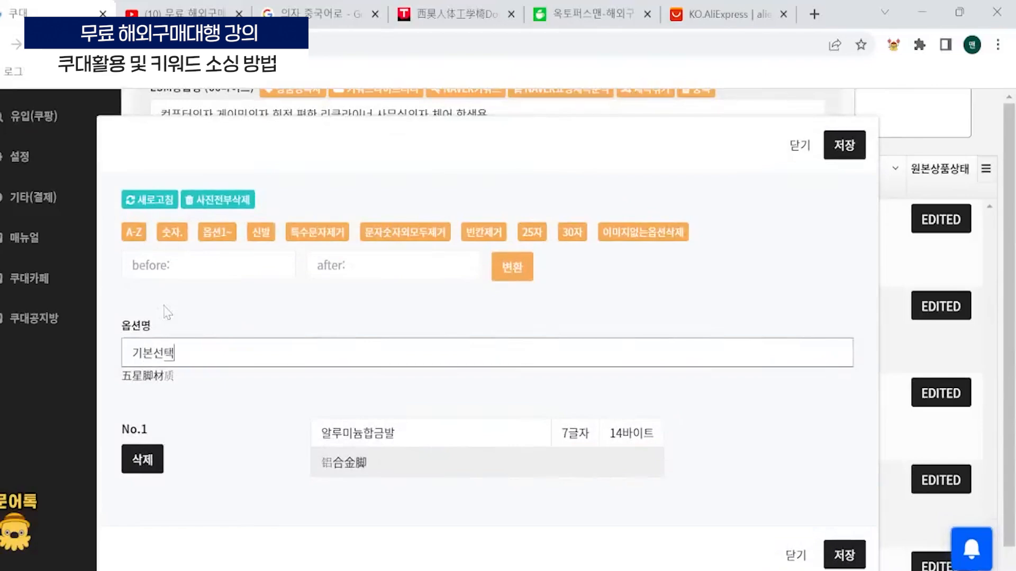
pyautogui.click(445, 439)
pyautogui.write('기본선택')
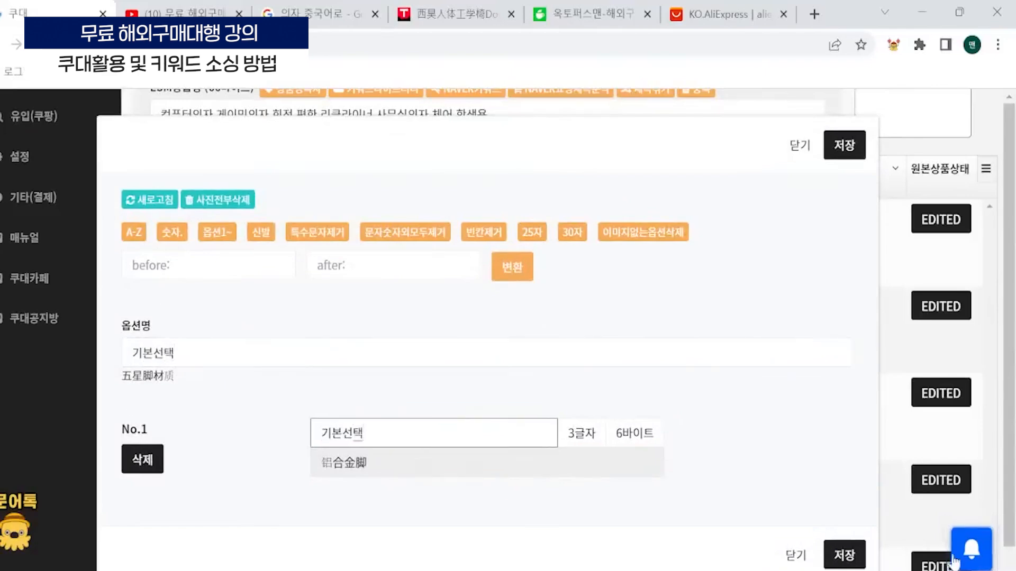
pyautogui.click(846, 555)
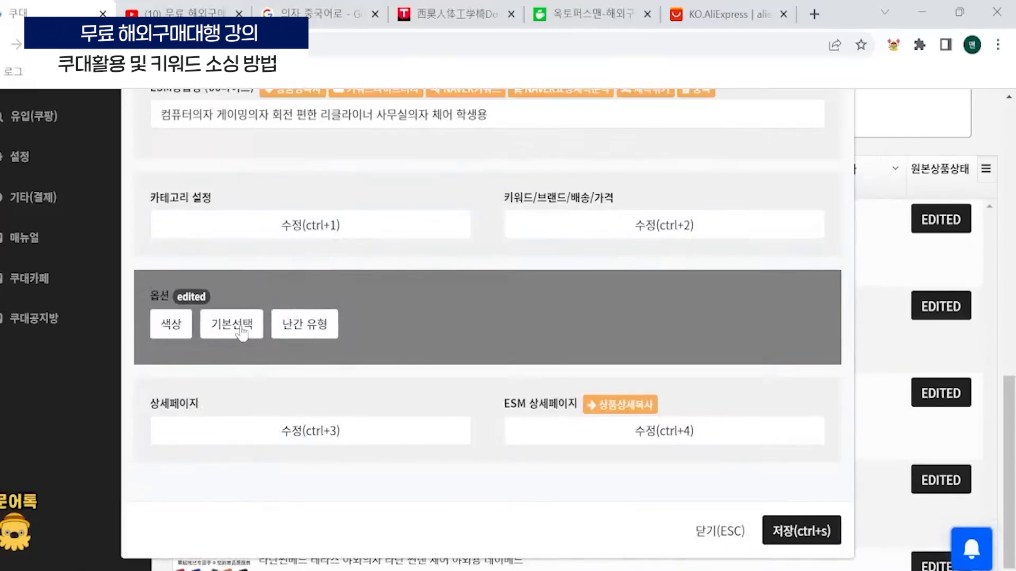
# - Rename the 난간 유형 option and its only value both to 선택, and save the option
pyautogui.click(318, 325)
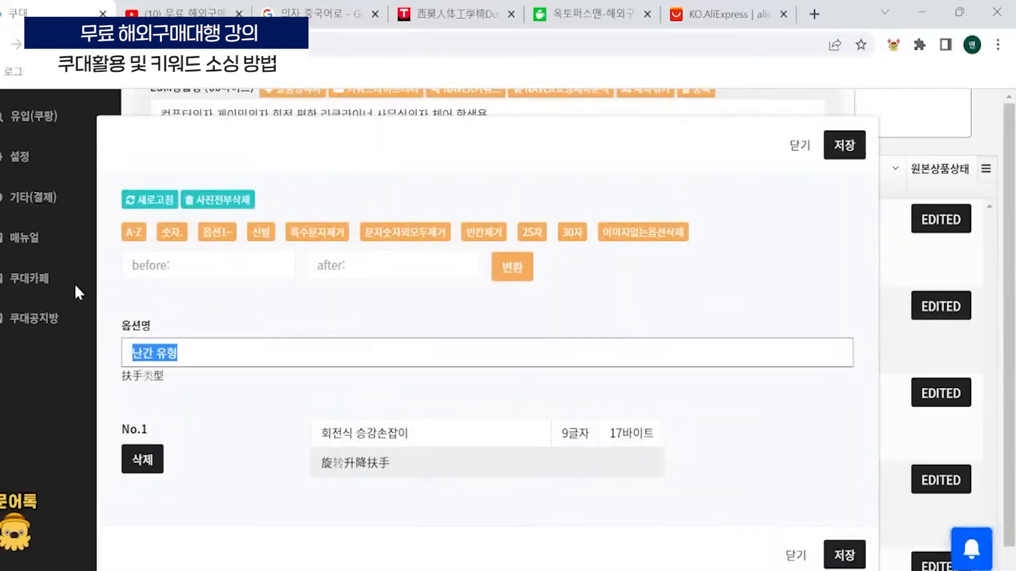
pyautogui.write('선택')
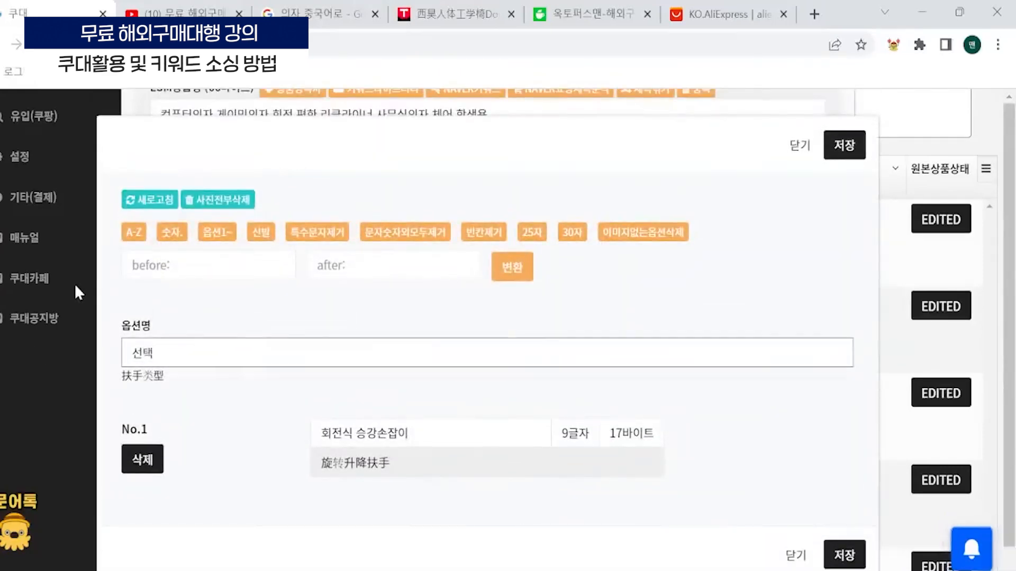
pyautogui.press('Tab')
pyautogui.write('선택')
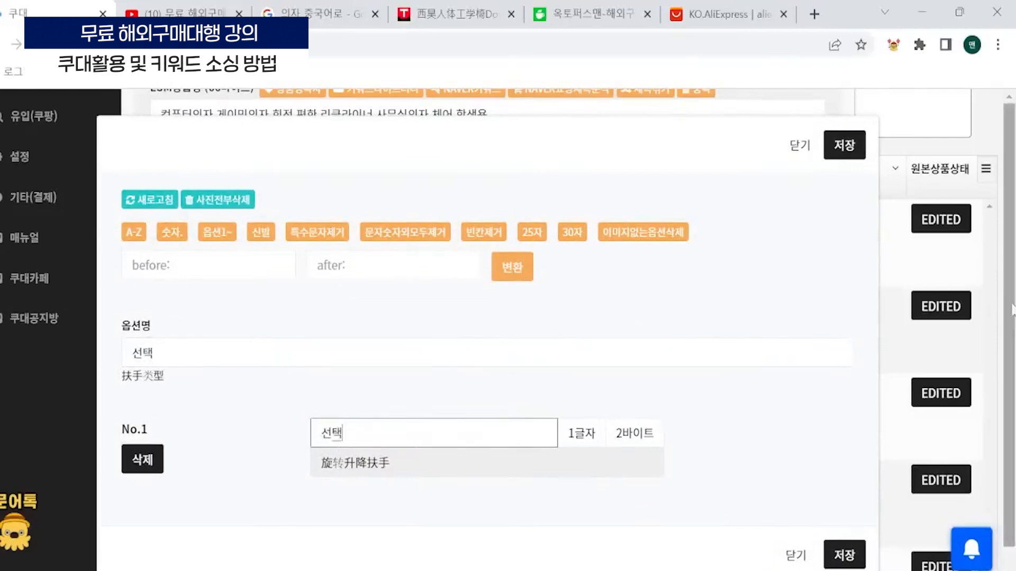
pyautogui.click(840, 556)
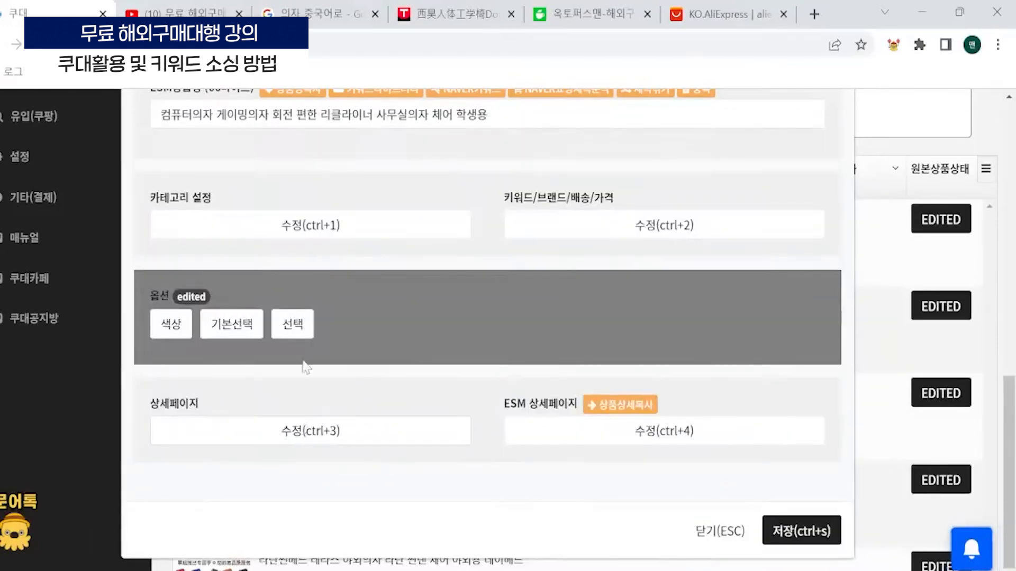
pyautogui.scroll(2, 261, 439)
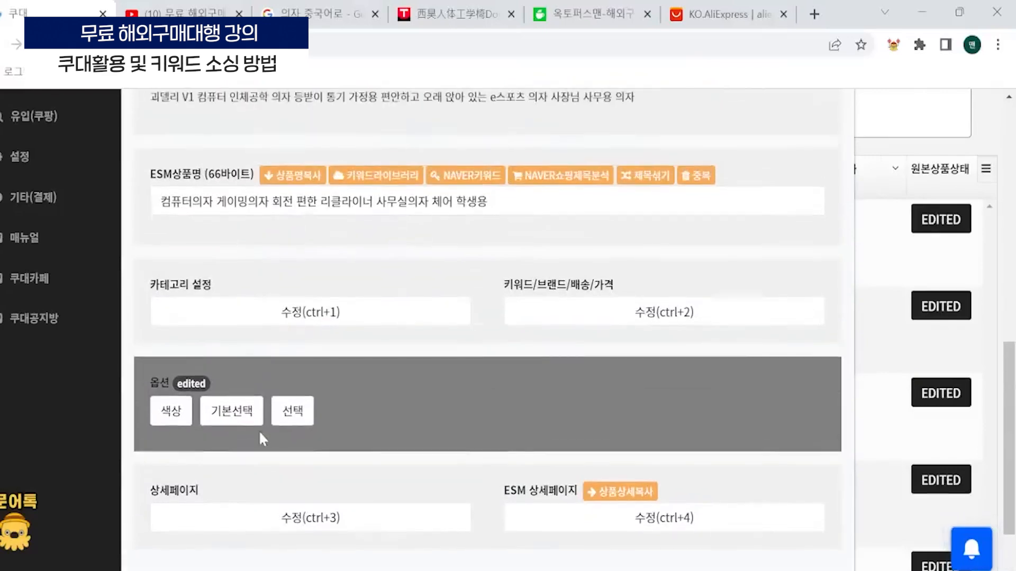
# - Review the chair product's names and edited options, and check its category settings, closing them without saving
pyautogui.scroll(4, 243, 446)
pyautogui.scroll(-4, 227, 469)
pyautogui.scroll(3, 408, 508)
pyautogui.scroll(-3, 427, 353)
pyautogui.scroll(-3, 450, 381)
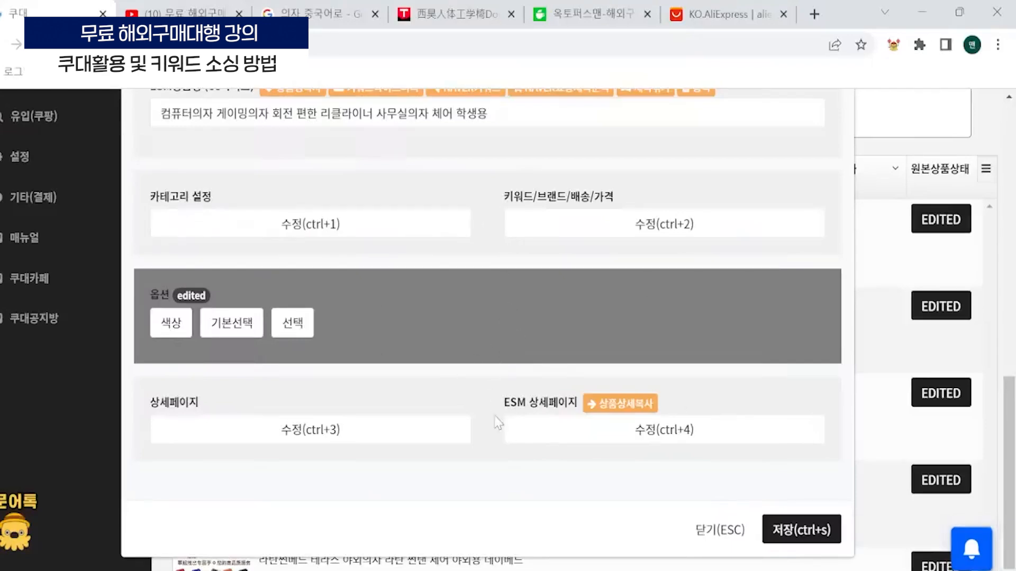
pyautogui.scroll(3, 472, 331)
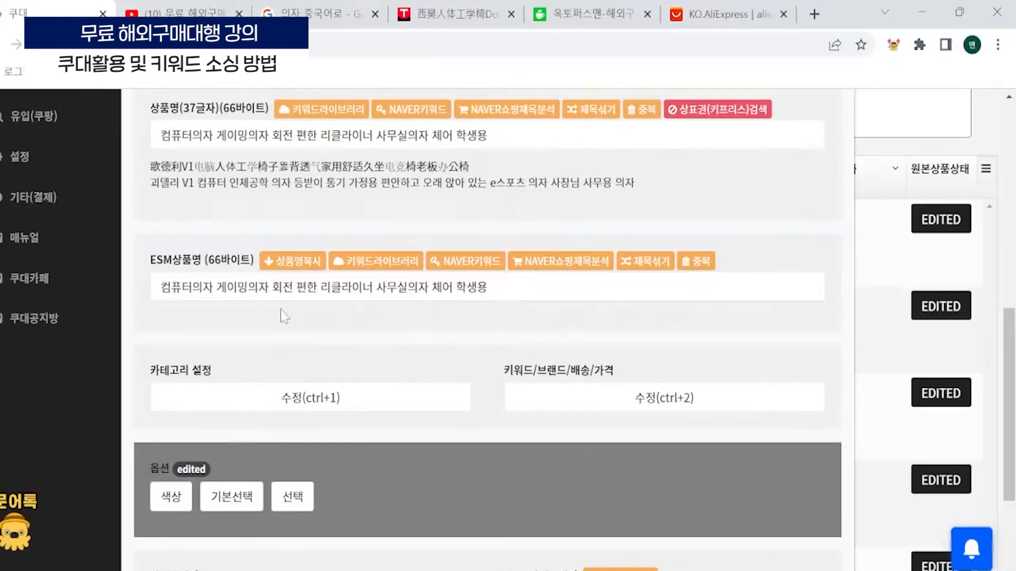
pyautogui.scroll(-3, 449, 370)
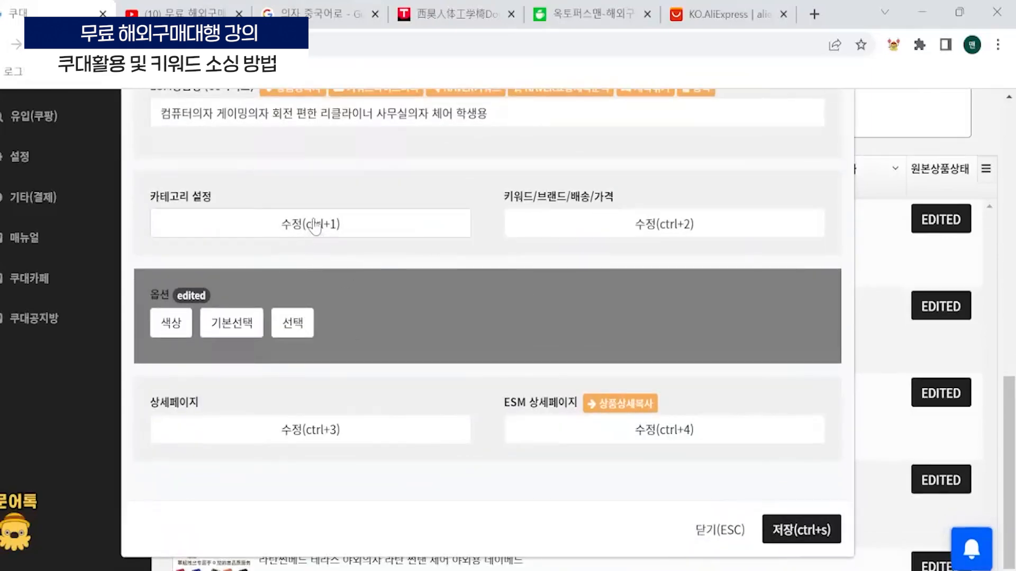
pyautogui.click(366, 233)
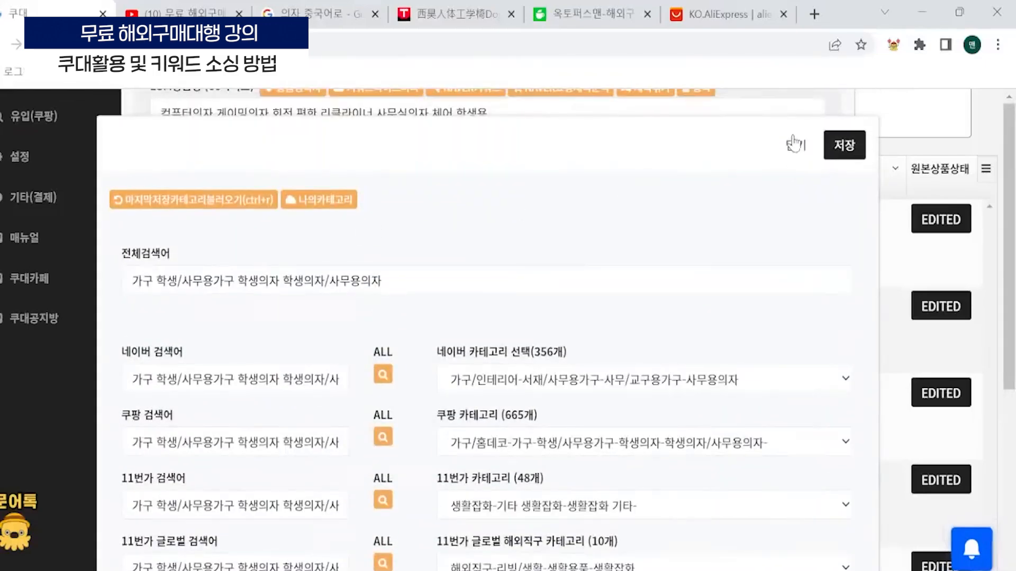
pyautogui.click(794, 143)
# - Look through the product's keyword, brand, shipping and price settings, and close them without saving
pyautogui.click(622, 225)
pyautogui.scroll(-5, 574, 245)
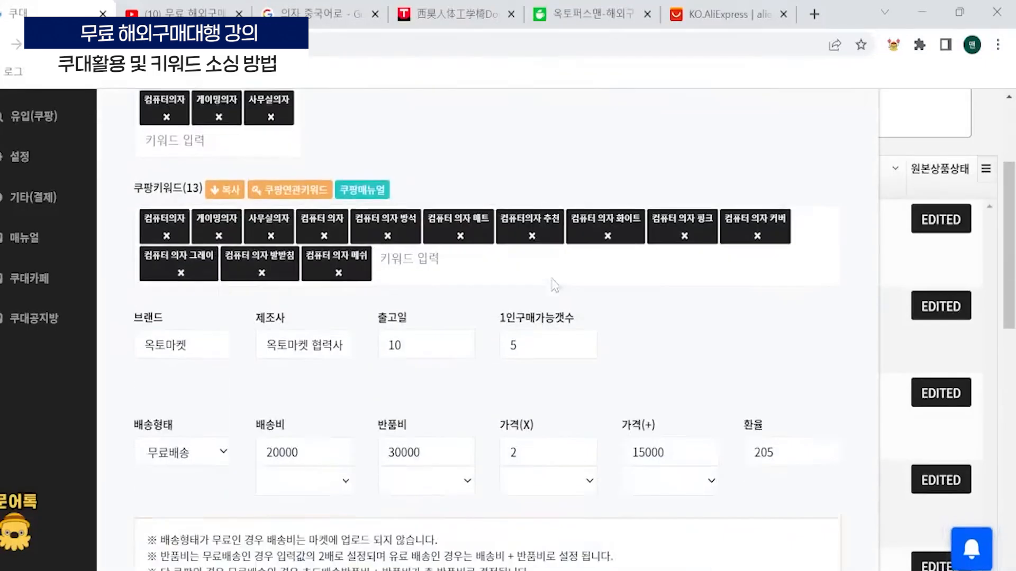
pyautogui.scroll(-10, 590, 377)
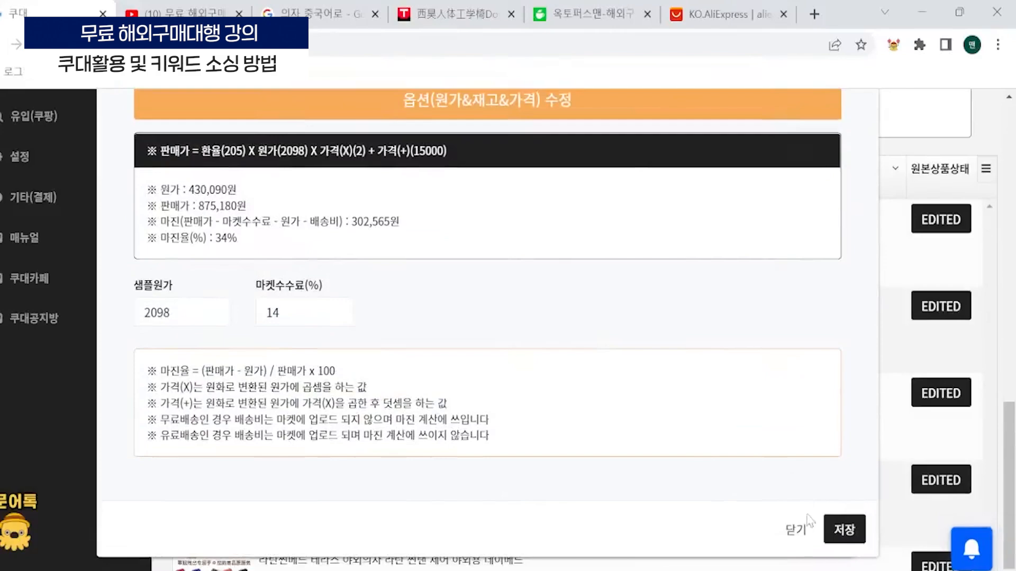
pyautogui.click(793, 530)
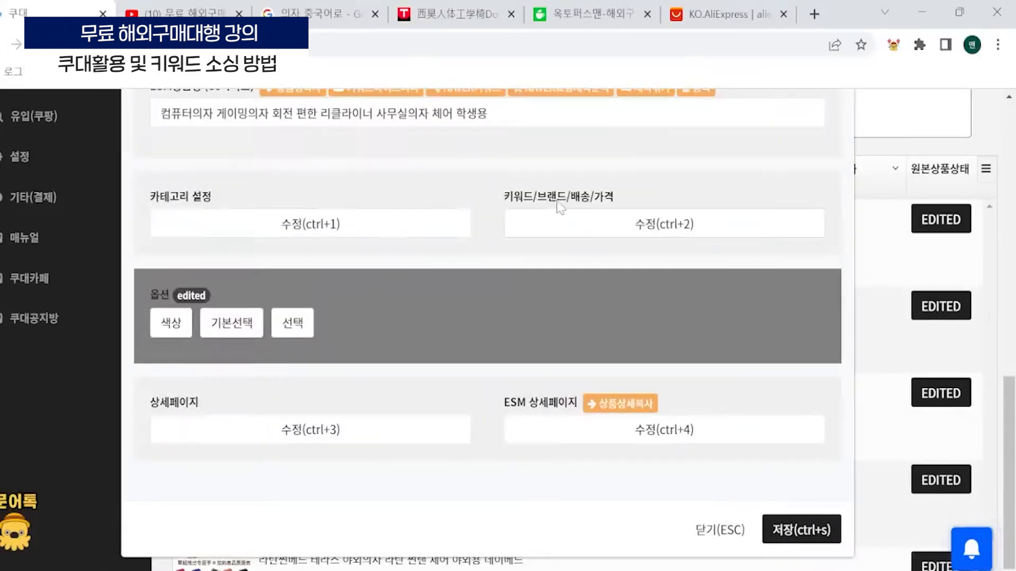
# - Reopen the keyword/brand/shipping/price settings and examine the per-market additional prices and the margin calculation
pyautogui.click(601, 221)
pyautogui.scroll(-10, 455, 338)
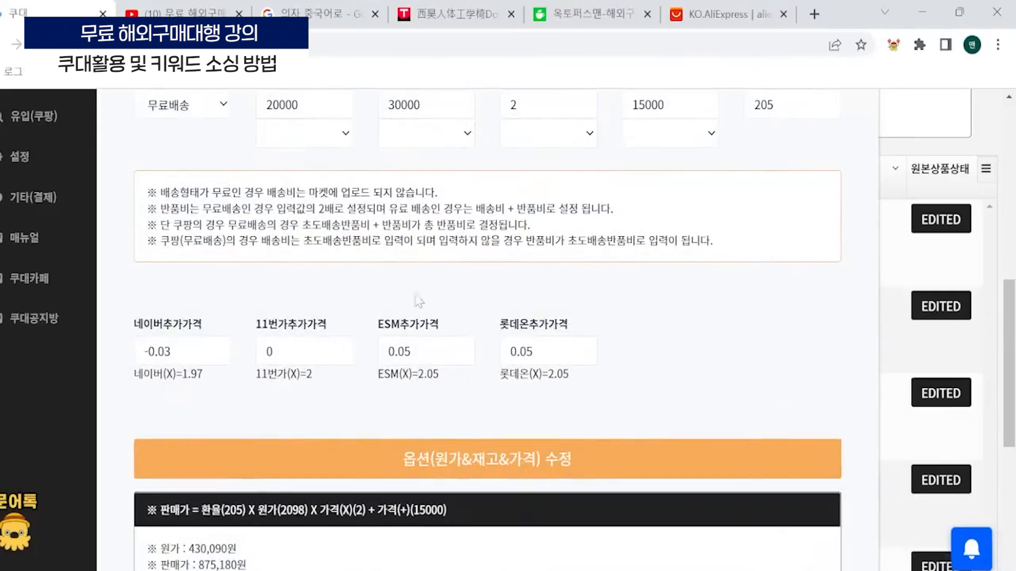
pyautogui.scroll(-5, 418, 301)
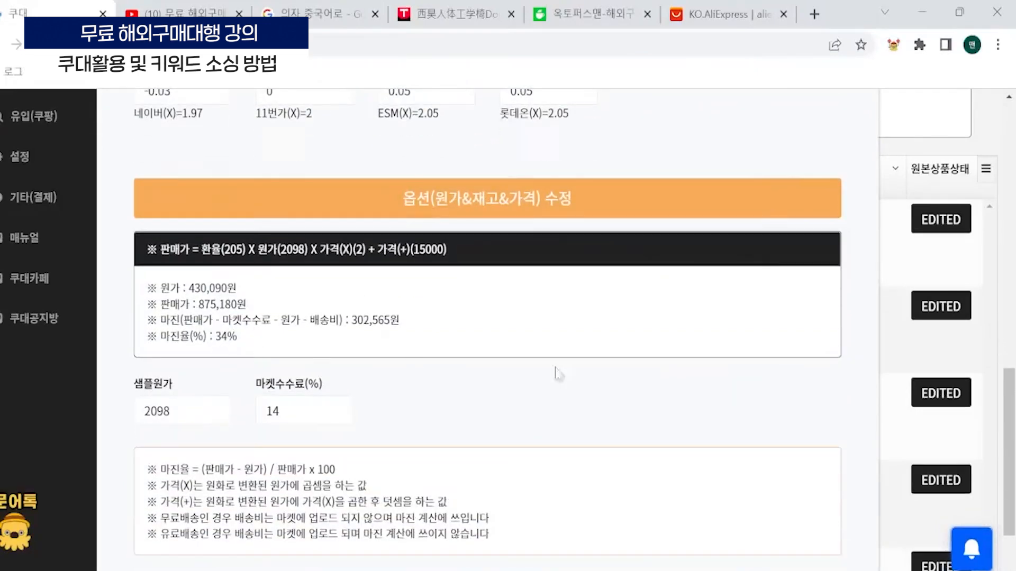
# - Switch to Notepad, move it beside the margin calculation, and replace the note with the lines 마진 and 28~40%
pyautogui.click(621, 523)
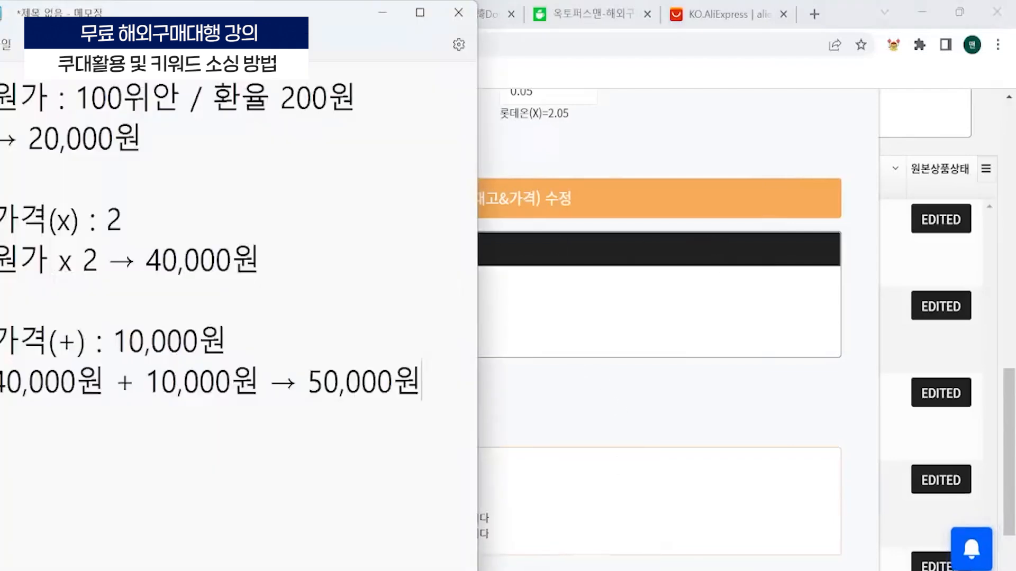
pyautogui.moveTo(283, 9); pyautogui.dragTo(864, 105)
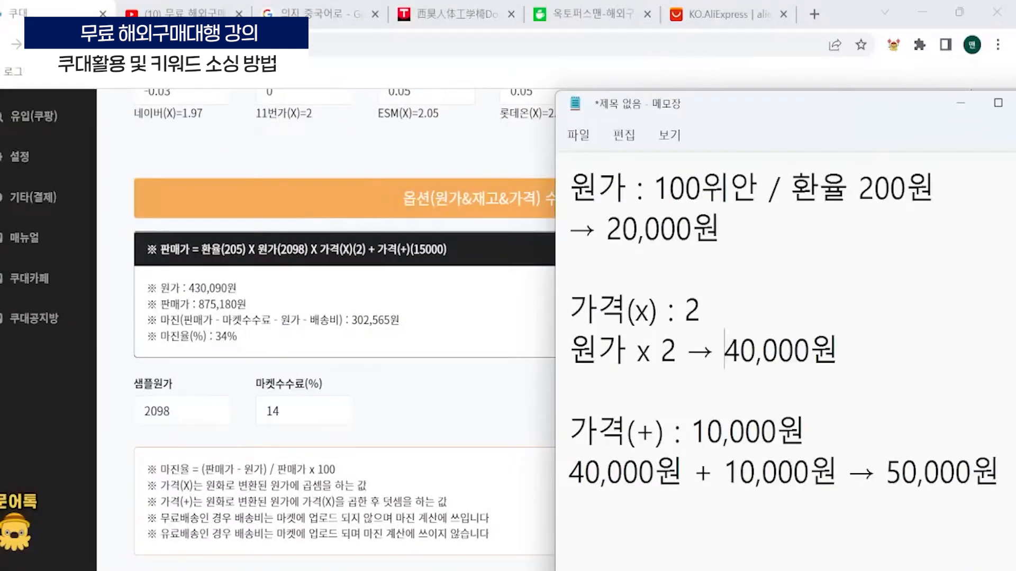
pyautogui.hotkey('ctrl', 'a')
pyautogui.write('마진')
pyautogui.press('Return')
pyautogui.write('28~4')
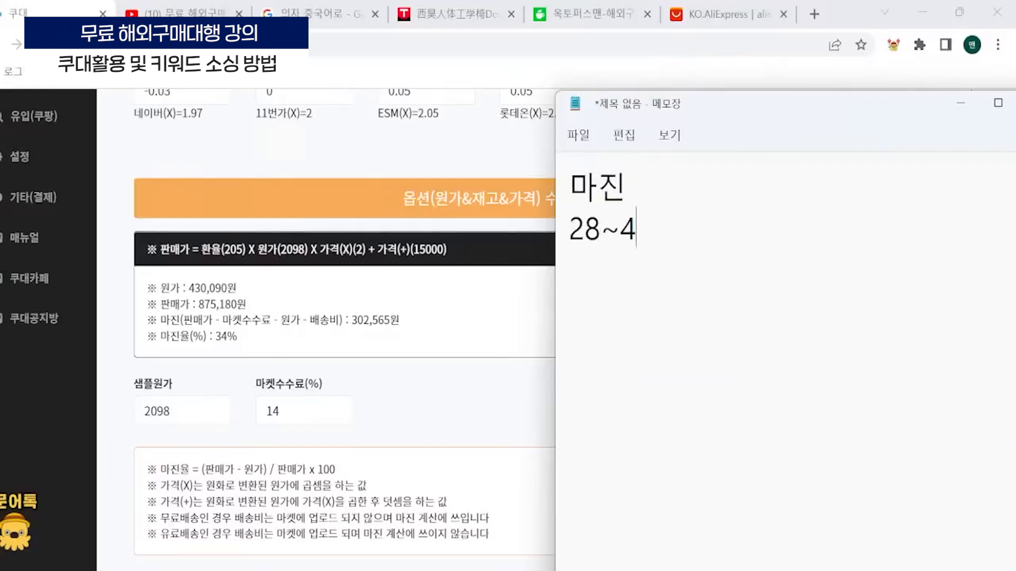
pyautogui.write('0% <<')
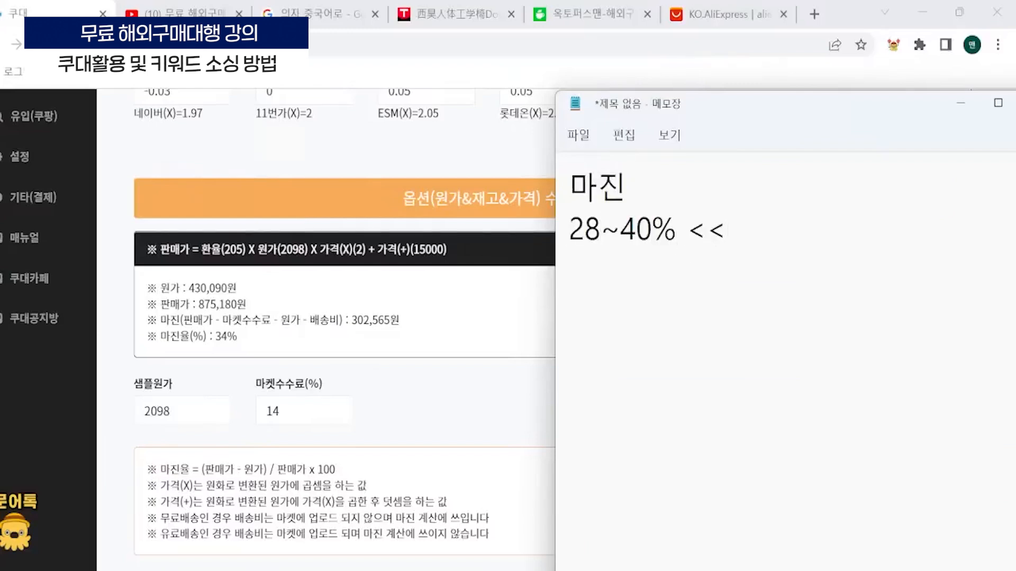
pyautogui.press('BackSpace')
pyautogui.press('BackSpace')
pyautogui.hotkey('shift', 'End')
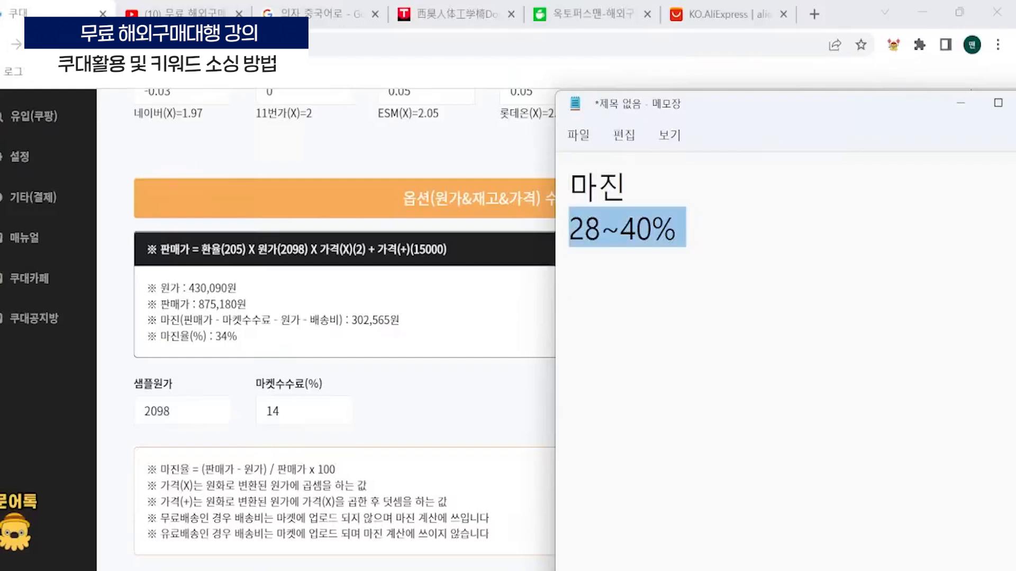
pyautogui.click(569, 268)
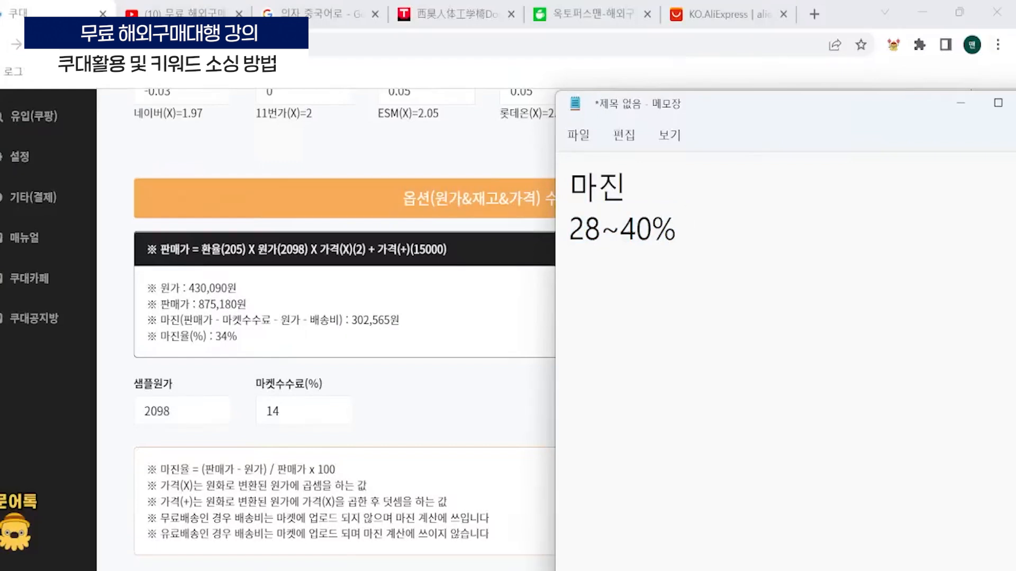
# - Return to Coudae, check the selling price formula and margin rate, and save the keyword/brand/shipping/price settings
pyautogui.click(391, 423)
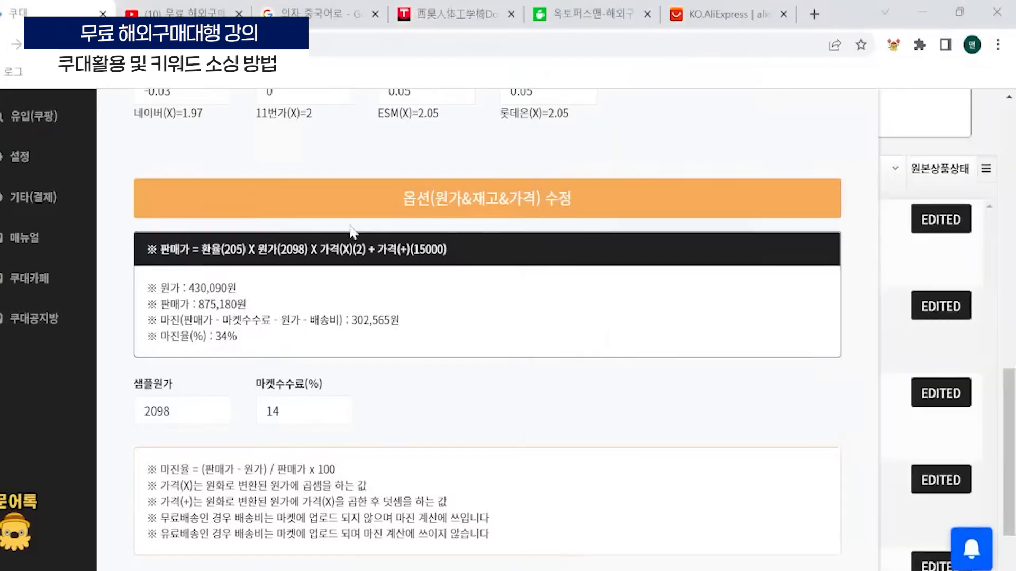
pyautogui.scroll(3, 392, 424)
pyautogui.scroll(-1, 212, 450)
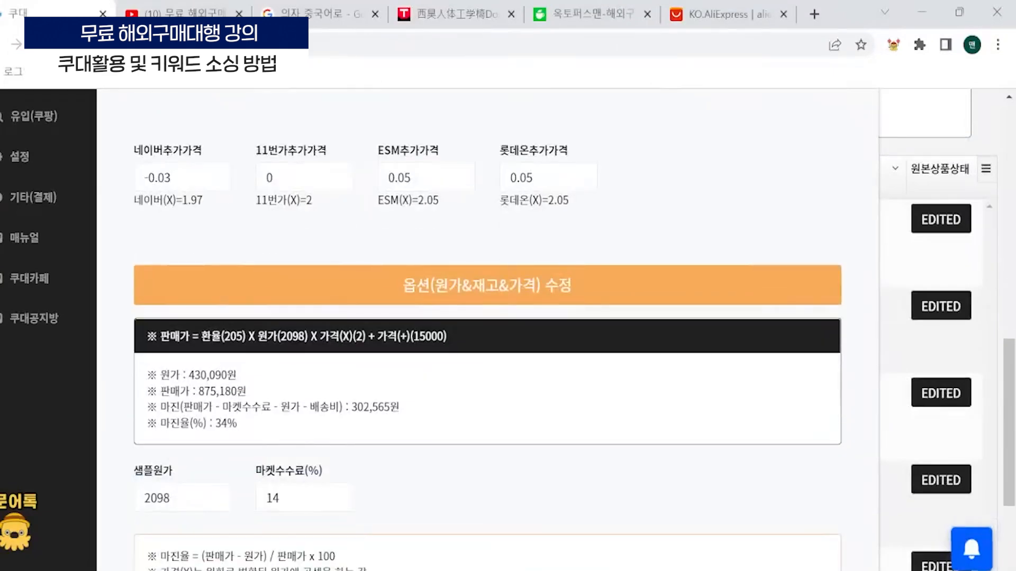
pyautogui.moveTo(237, 424); pyautogui.dragTo(219, 406)
pyautogui.click(268, 434)
pyautogui.scroll(-4, 269, 434)
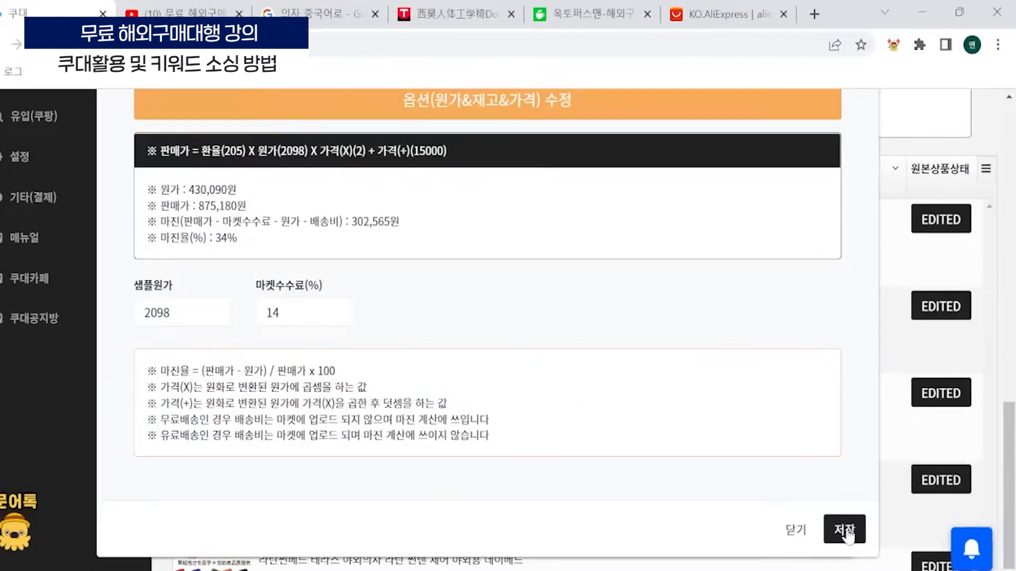
pyautogui.click(843, 530)
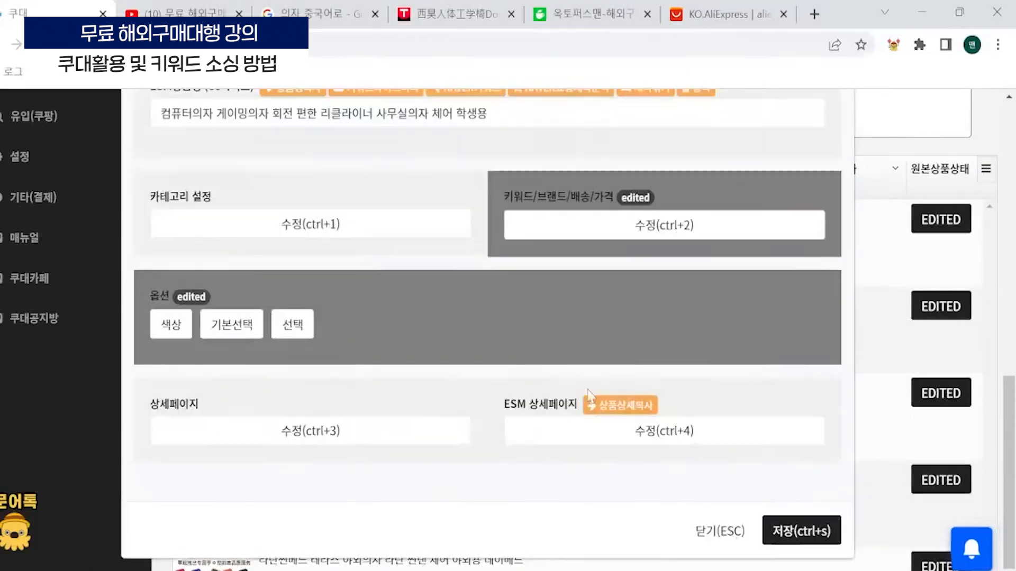
# - Close the product editor without saving and zoom the product list page out to 90%
pyautogui.click(733, 531)
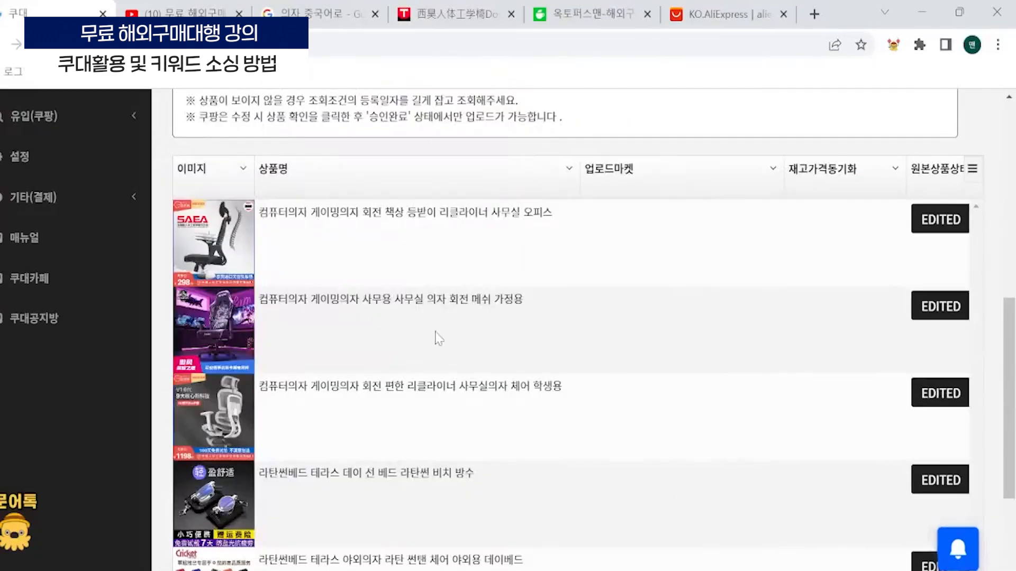
pyautogui.hotkey('ctrl', '-')
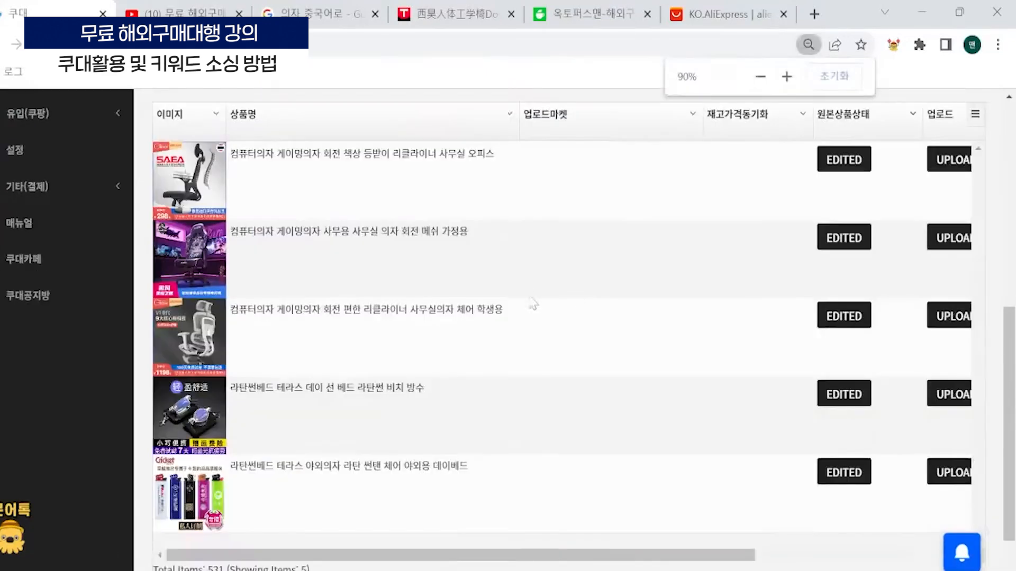
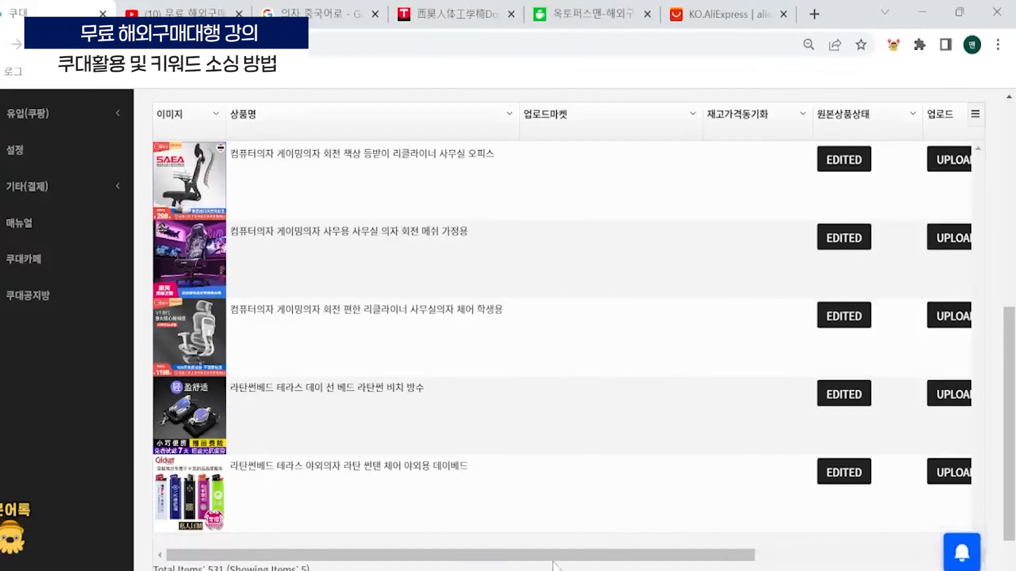
pyautogui.moveTo(556, 556); pyautogui.dragTo(395, 474)
pyautogui.scroll(2, 294, 338)
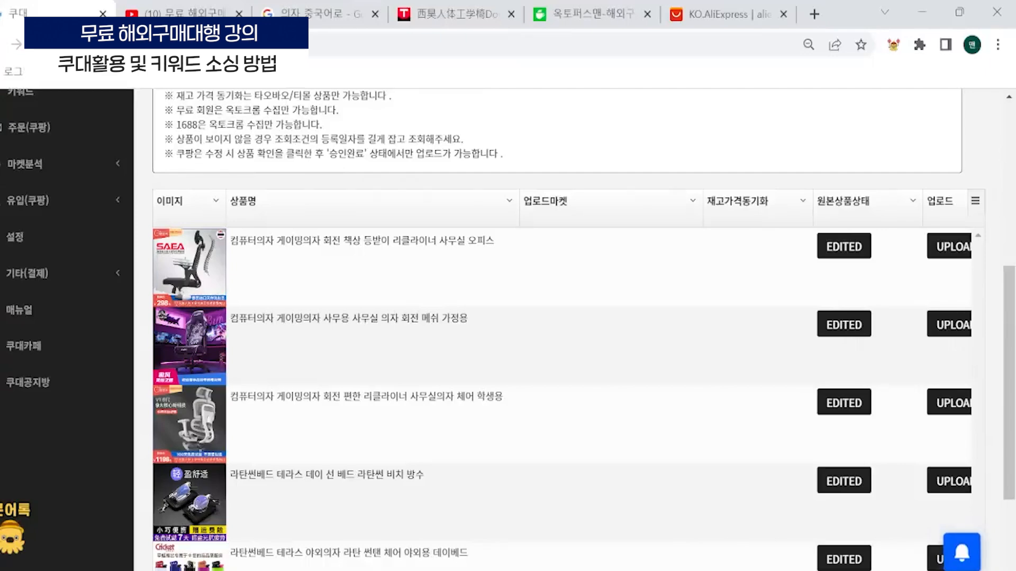
pyautogui.scroll(-3, 339, 212)
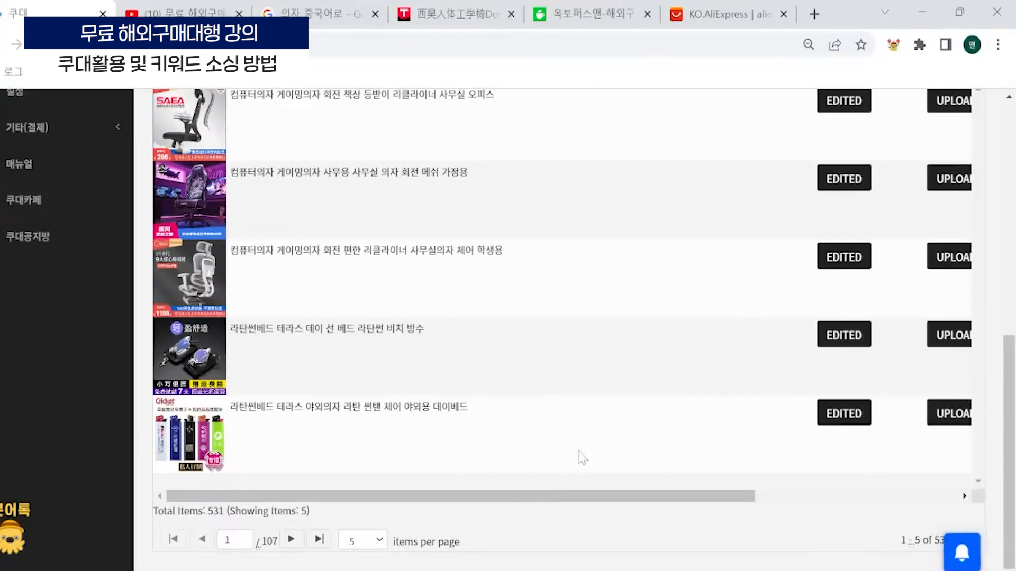
pyautogui.scroll(10, 423, 208)
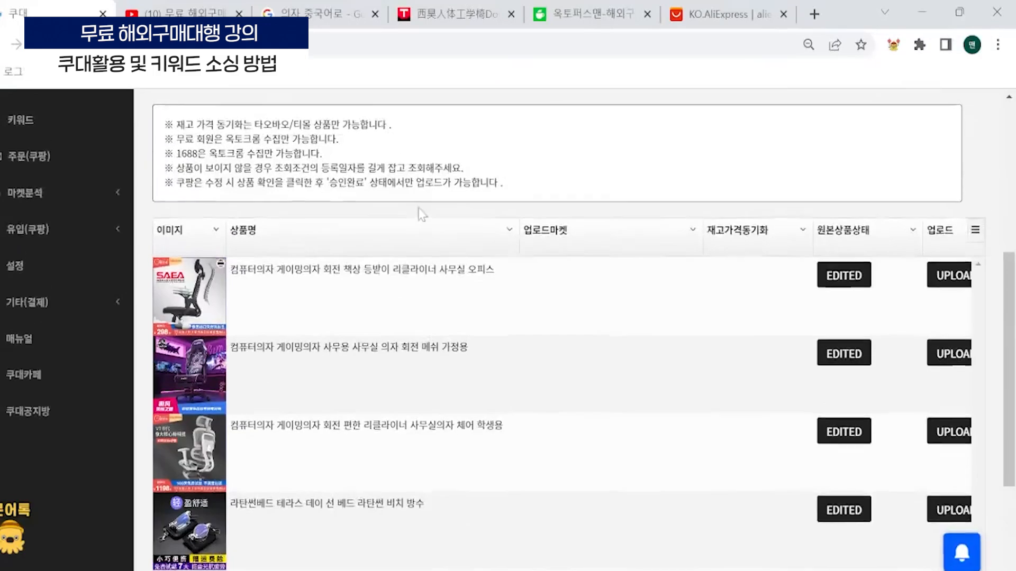
pyautogui.scroll(-5, 74, 196)
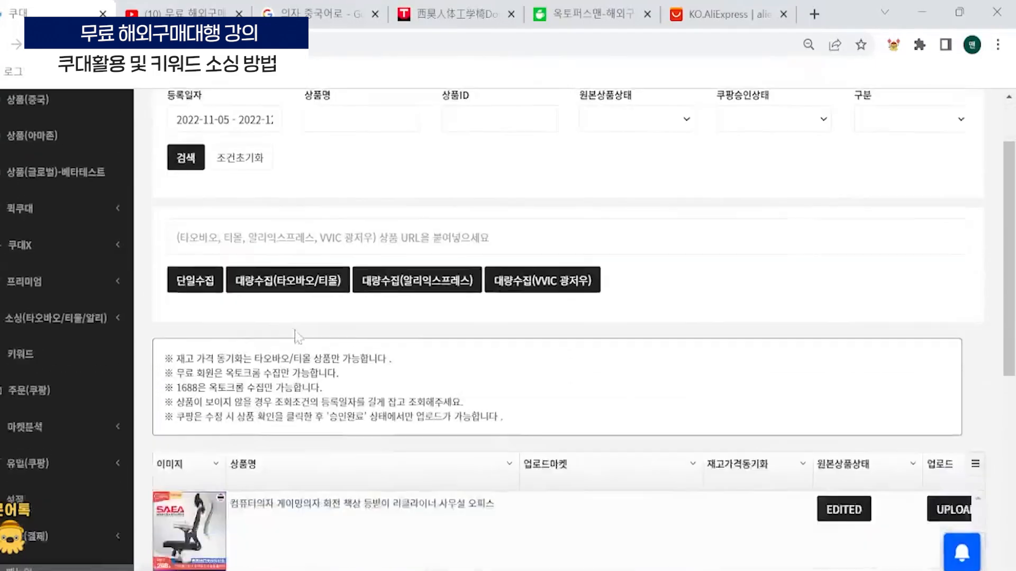
# - Leave the product list and open the Taobao/Tmall keyword sourcing page
pyautogui.click(63, 197)
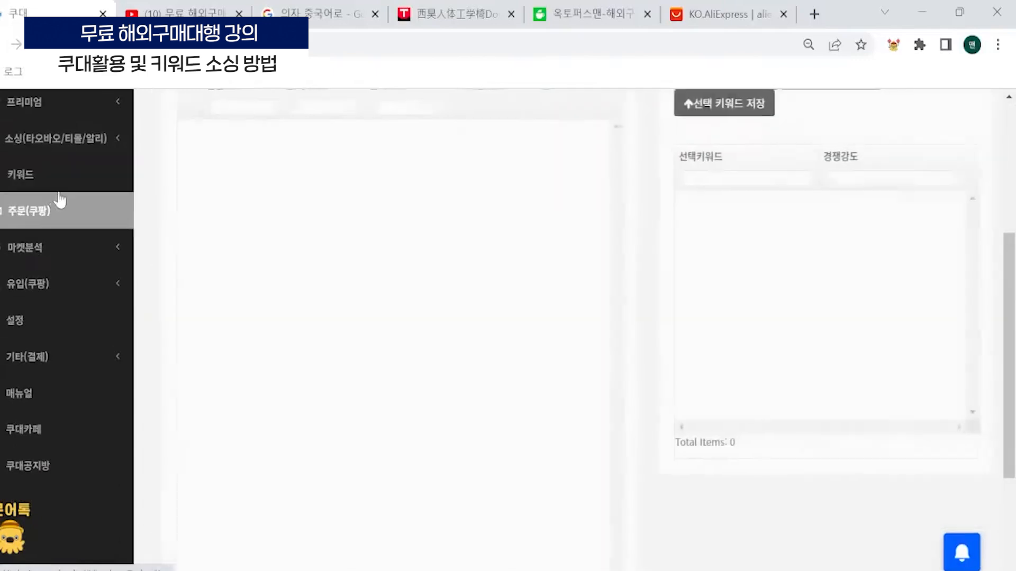
pyautogui.scroll(5, 101, 305)
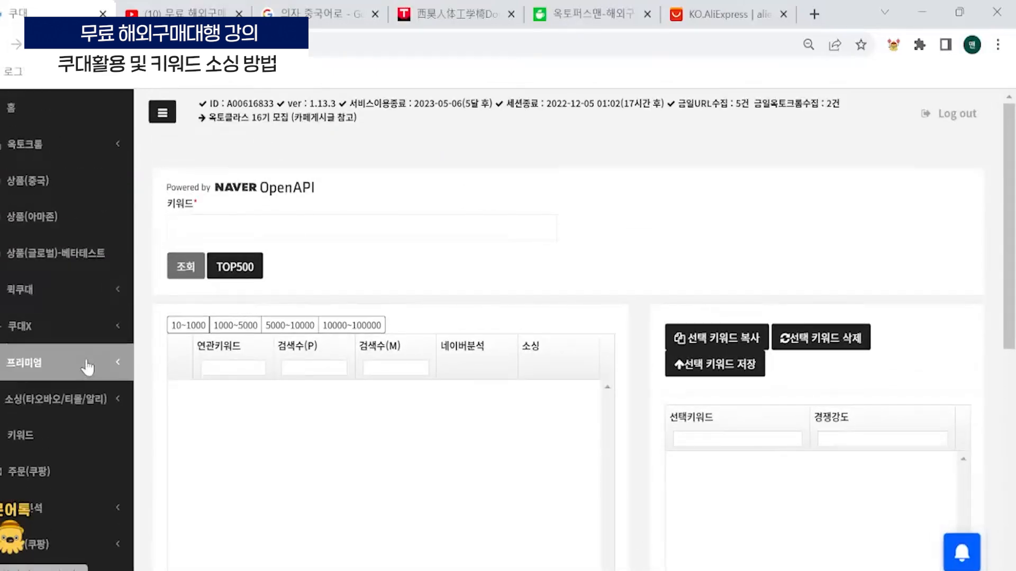
pyautogui.scroll(-2, 92, 365)
pyautogui.click(58, 312)
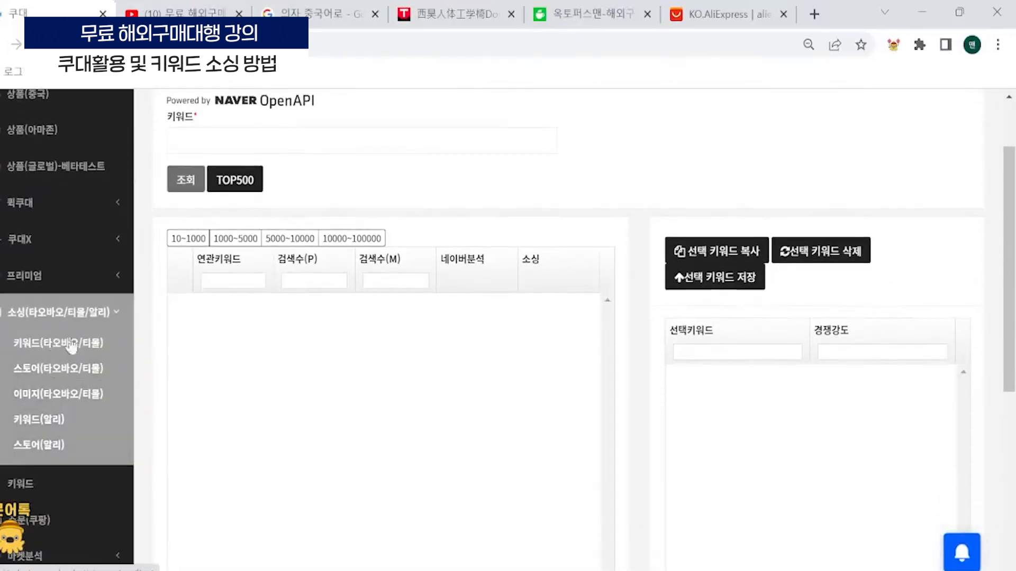
pyautogui.click(68, 344)
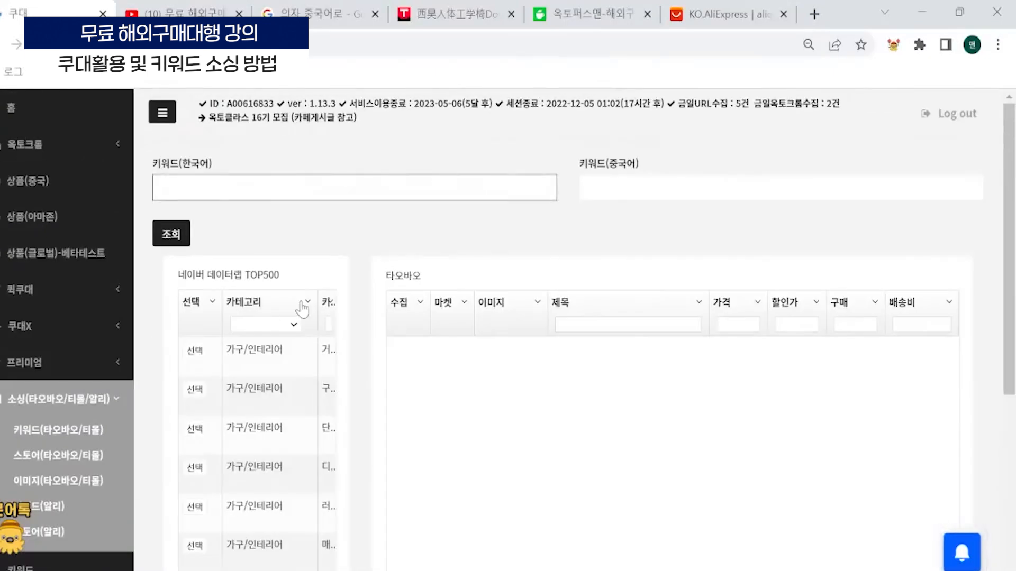
pyautogui.scroll(-3, 322, 296)
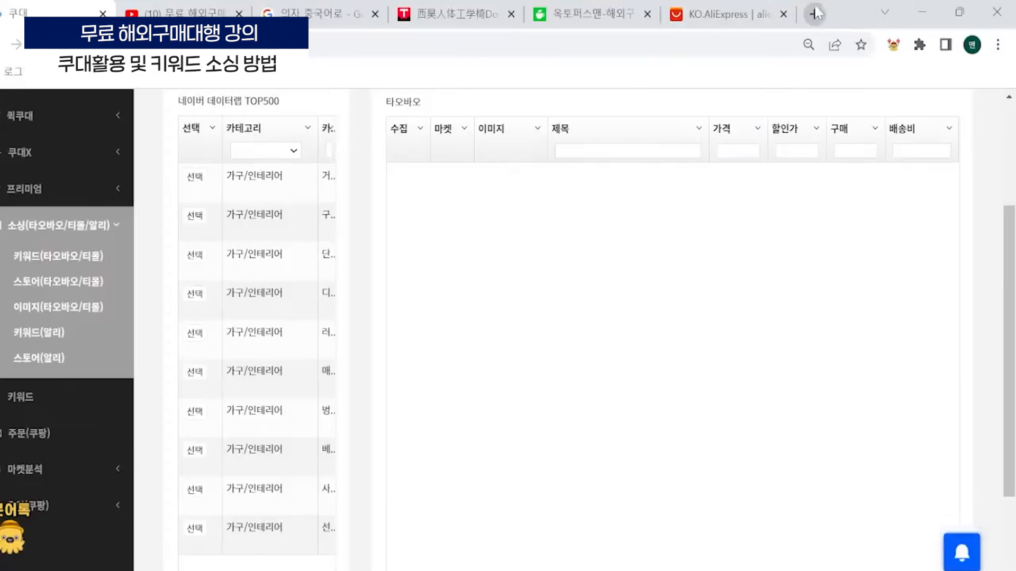
# - Open the 구매대행 질문게시판 board in the Naver cafe, look through its posts, and return to Coudae
pyautogui.click(594, 14)
pyautogui.scroll(-7, 217, 447)
pyautogui.scroll(14, 219, 364)
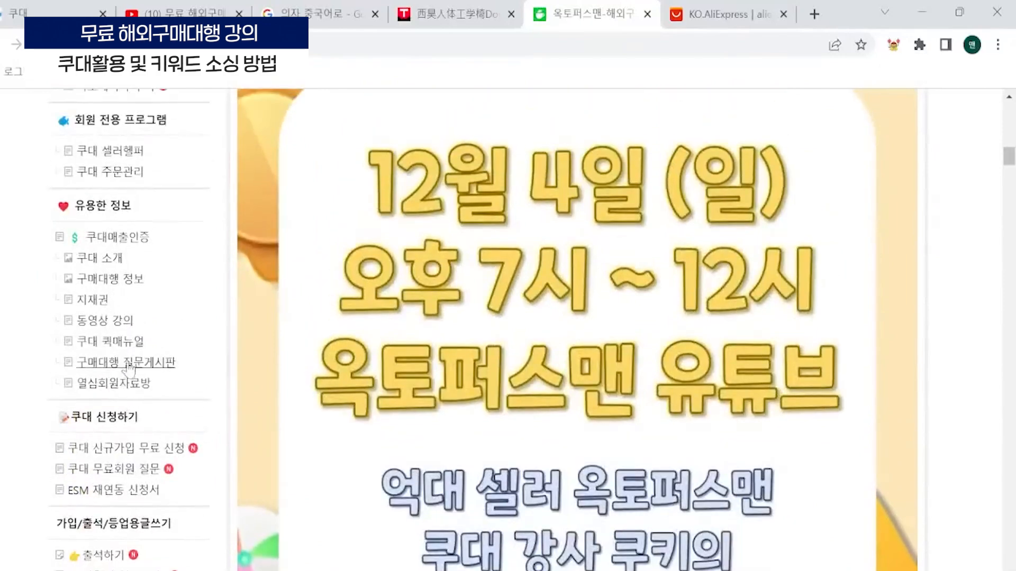
pyautogui.click(153, 364)
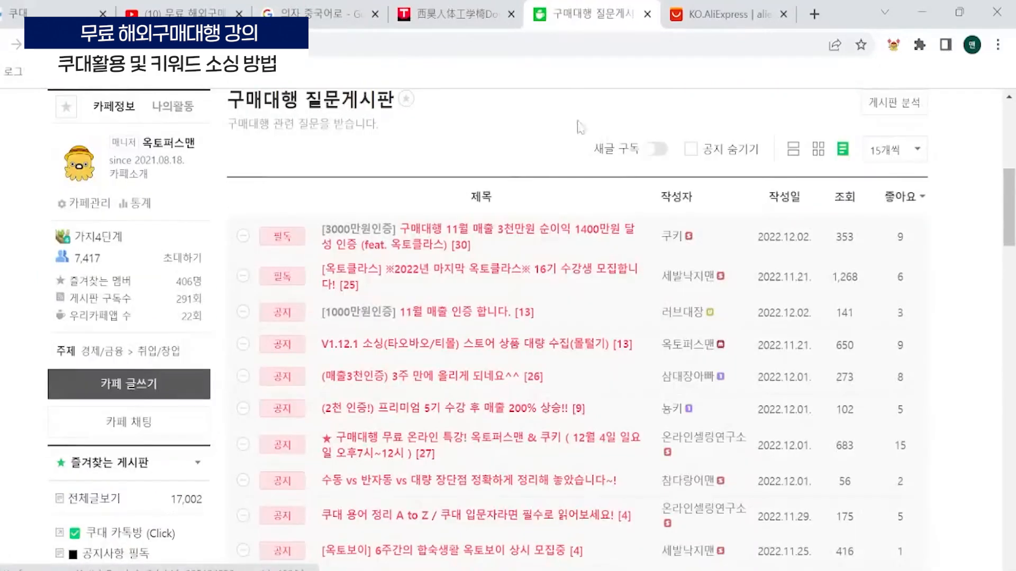
pyautogui.scroll(-3, 551, 137)
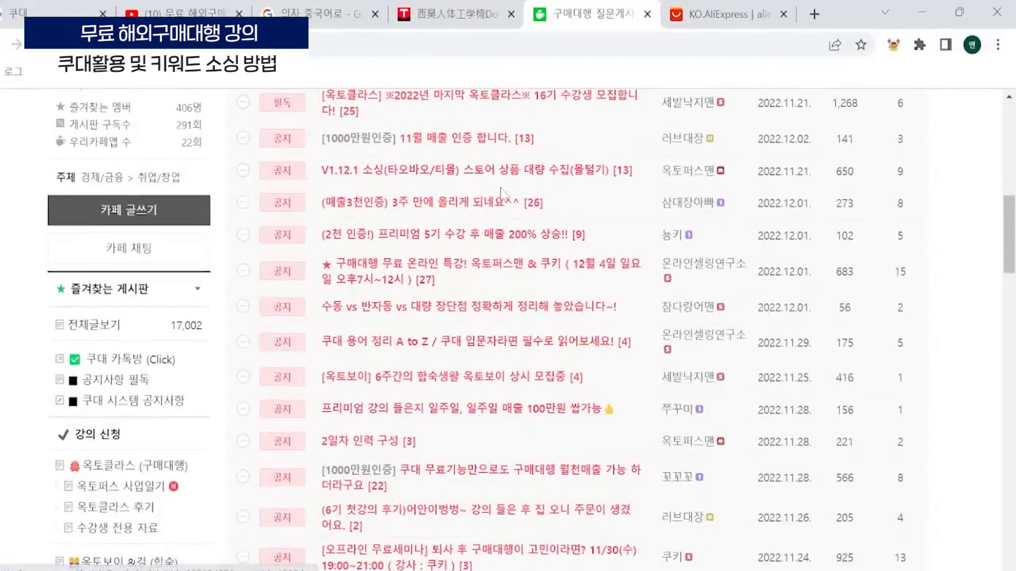
pyautogui.scroll(-5, 513, 318)
pyautogui.scroll(-5, 513, 333)
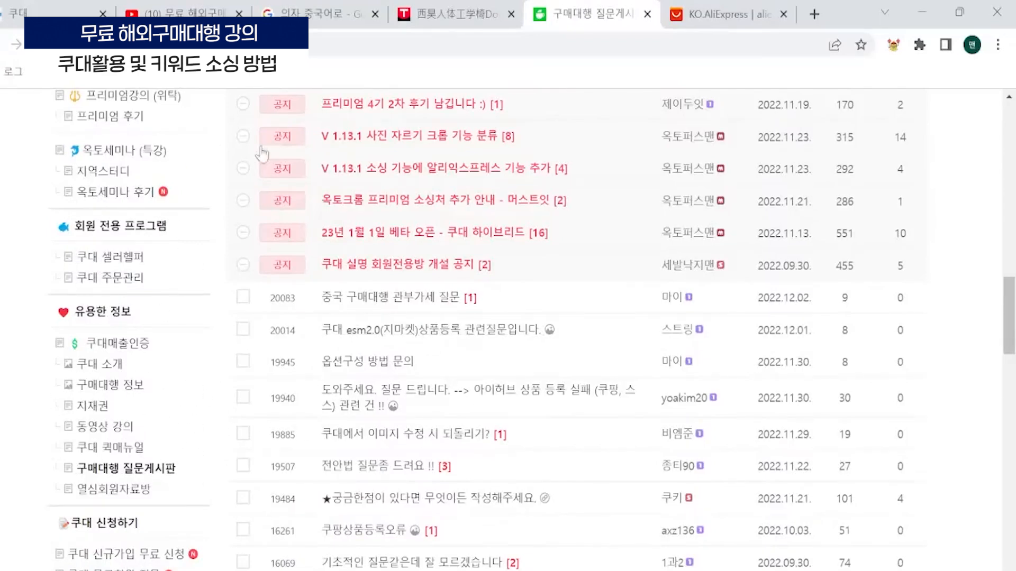
pyautogui.scroll(-8, 682, 447)
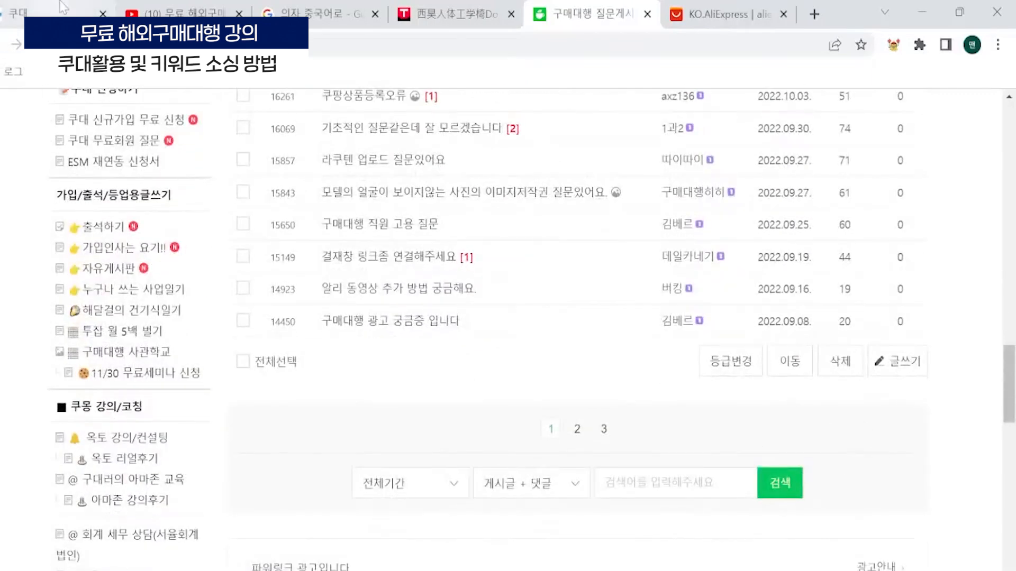
pyautogui.click(26, 6)
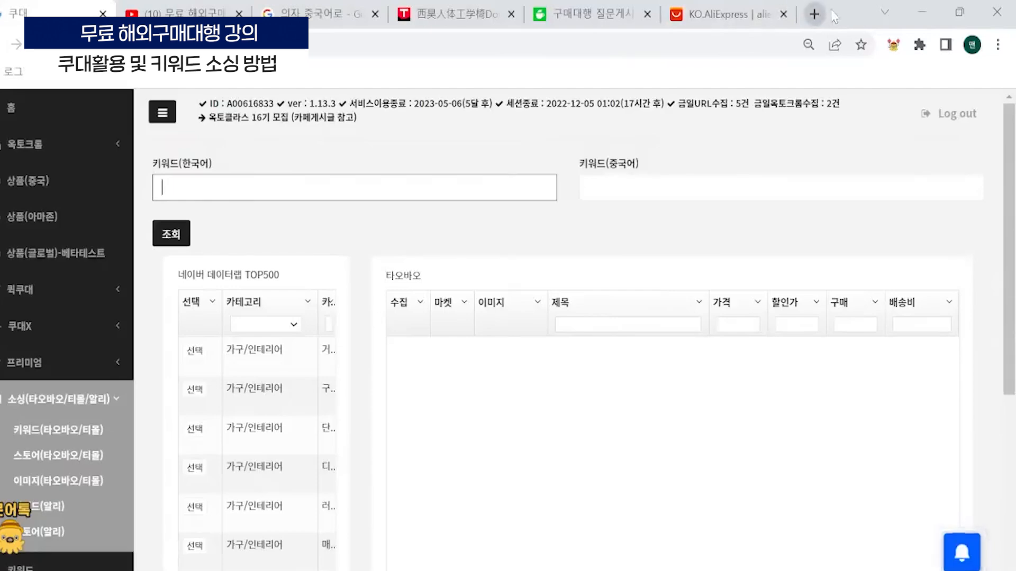
# - Load coupang.com in place of the Tmall chair page and search it for 대형화로
pyautogui.click(460, 14)
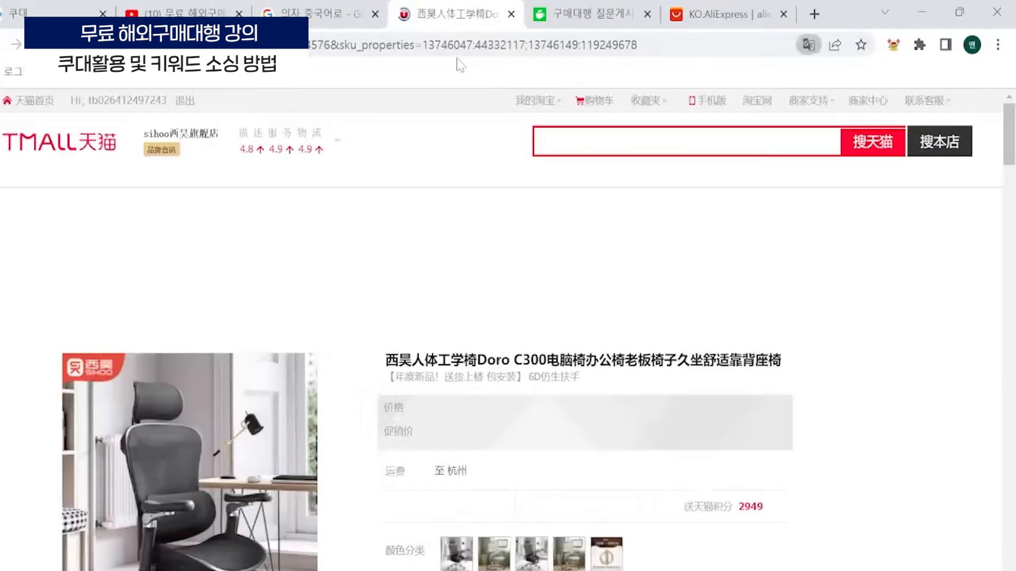
pyautogui.click(474, 54)
pyautogui.write('coupan')
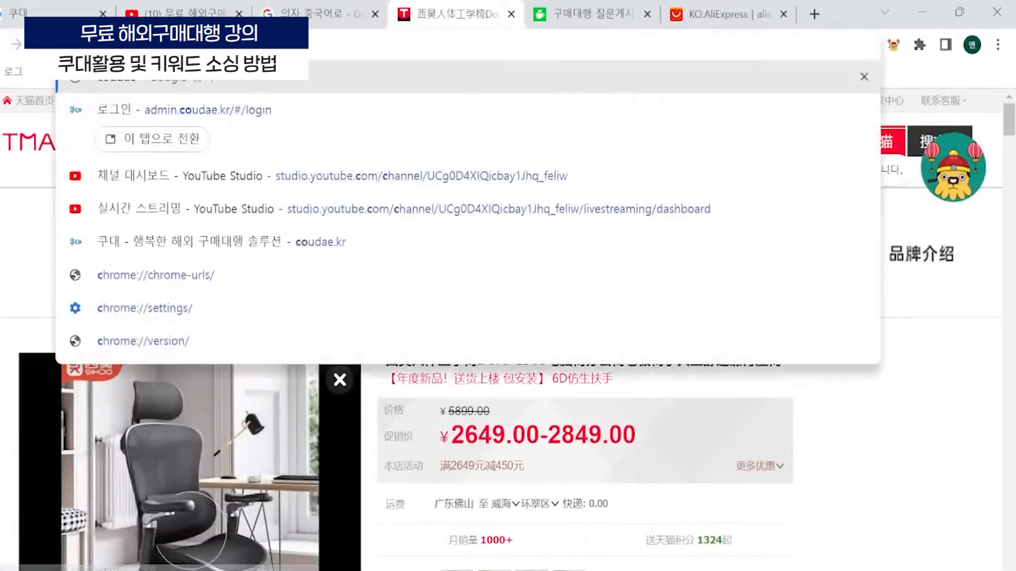
pyautogui.write('g.com')
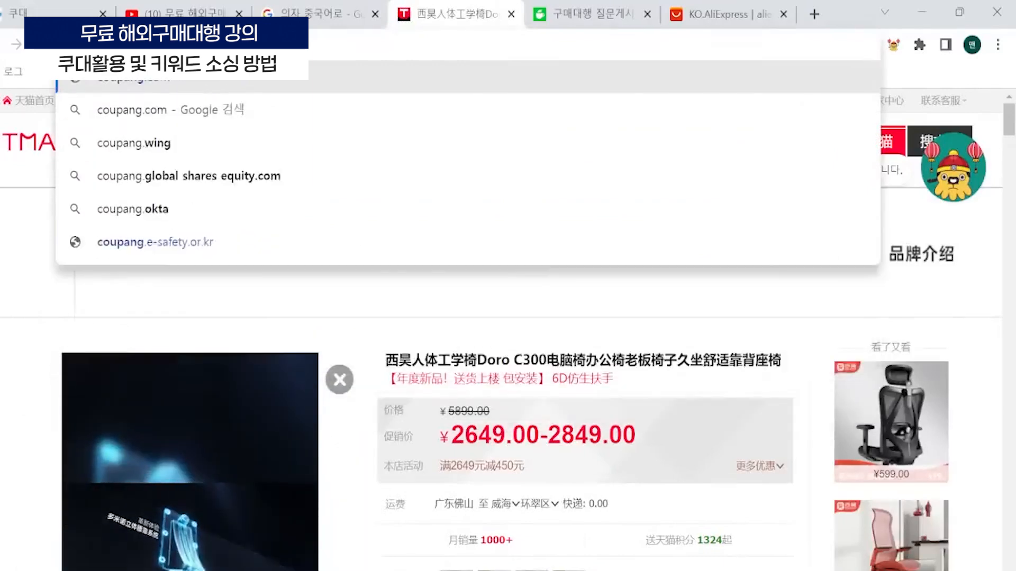
pyautogui.press('Return')
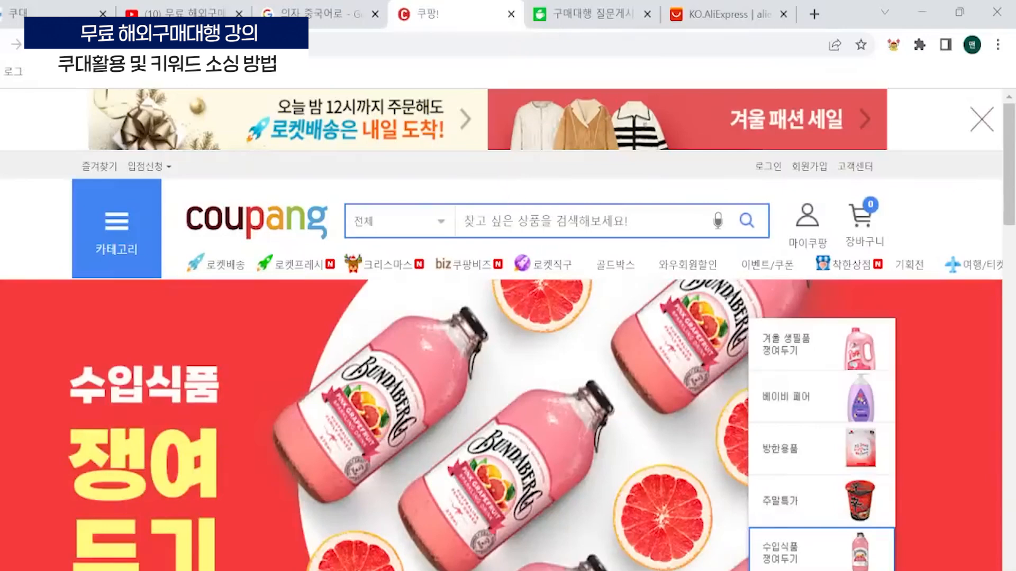
pyautogui.write('대형화로')
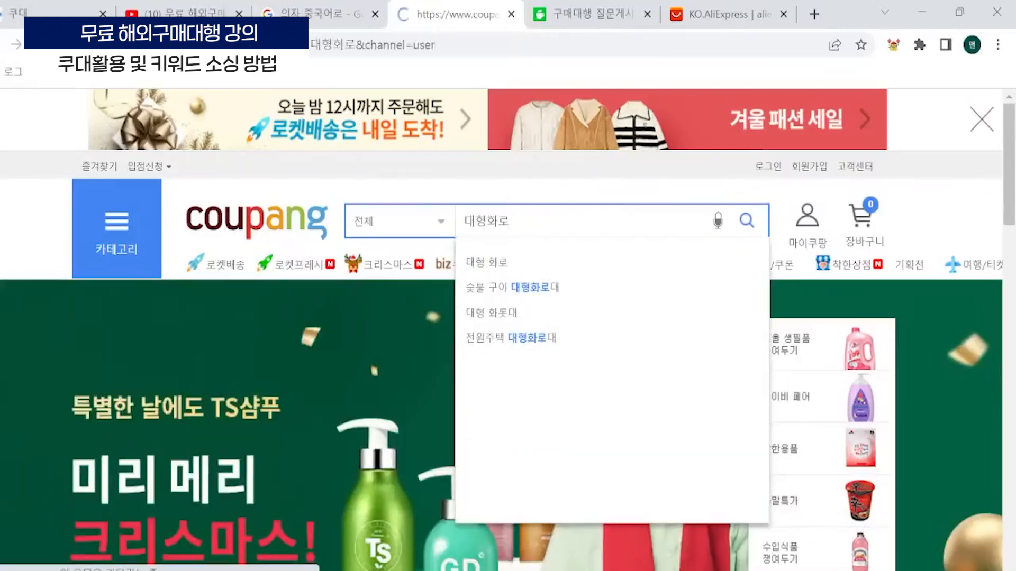
# - Look through the ranked 대형화로 products and their prices, delivery dates and reviews on Coupang
pyautogui.scroll(-3, 494, 292)
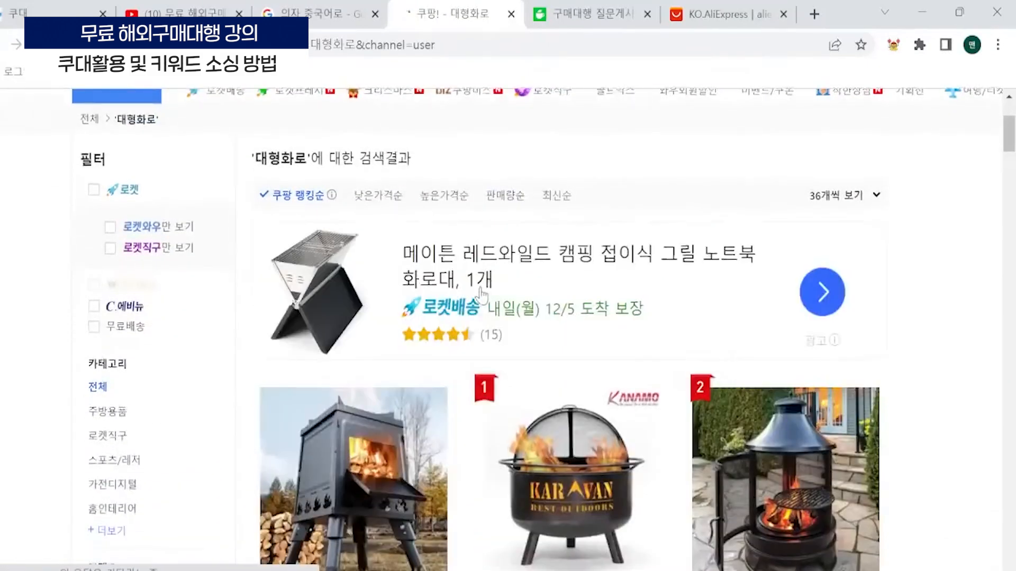
pyautogui.scroll(-3, 492, 294)
pyautogui.scroll(5, 420, 282)
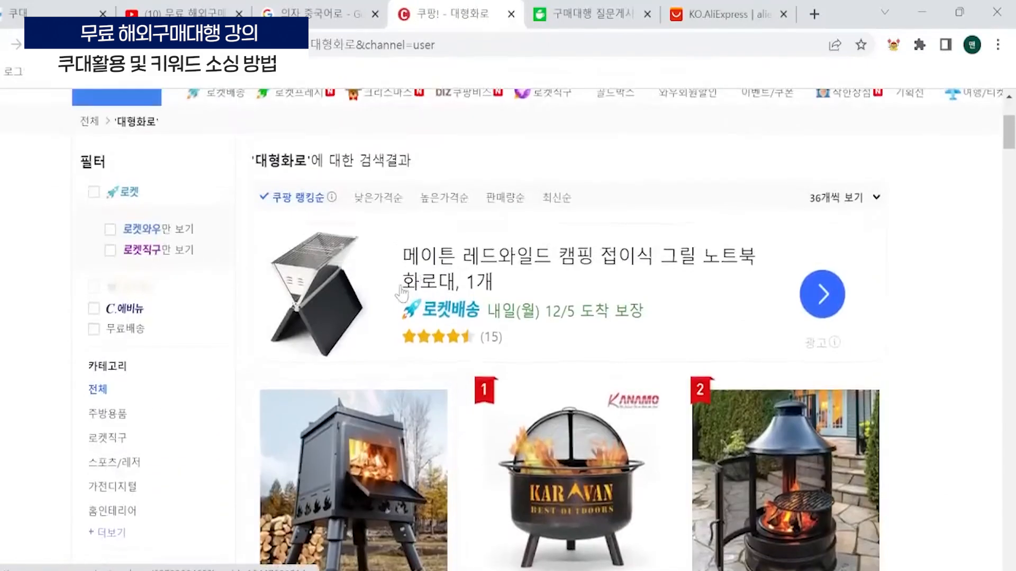
pyautogui.scroll(-7, 471, 231)
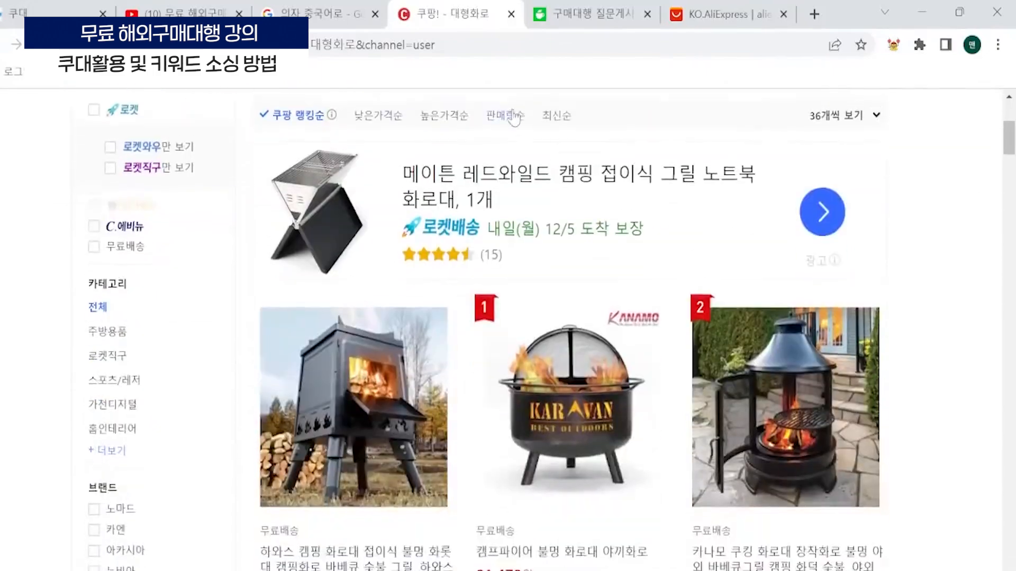
pyautogui.scroll(2, 669, 356)
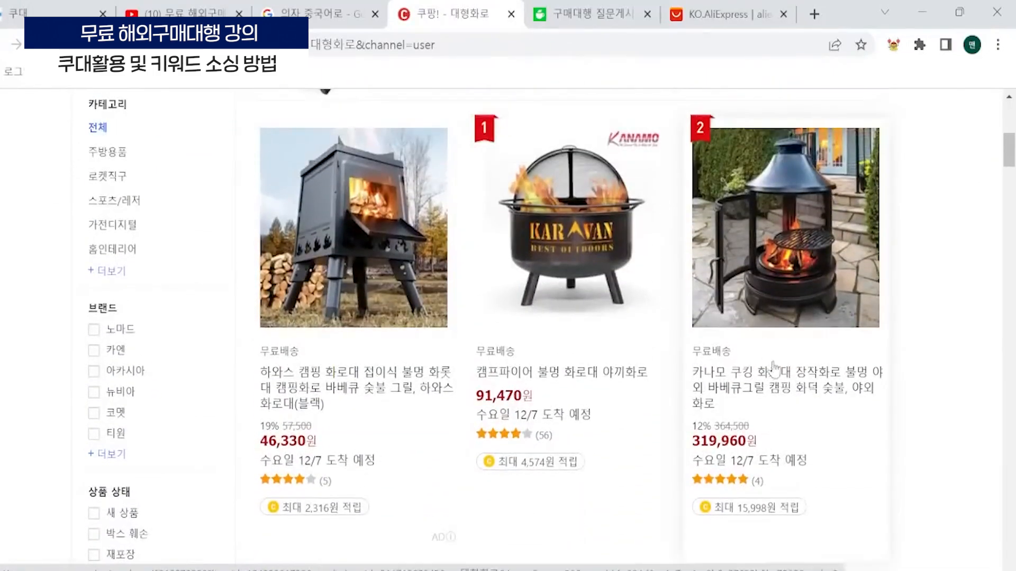
pyautogui.scroll(-5, 782, 182)
pyautogui.scroll(-3, 324, 354)
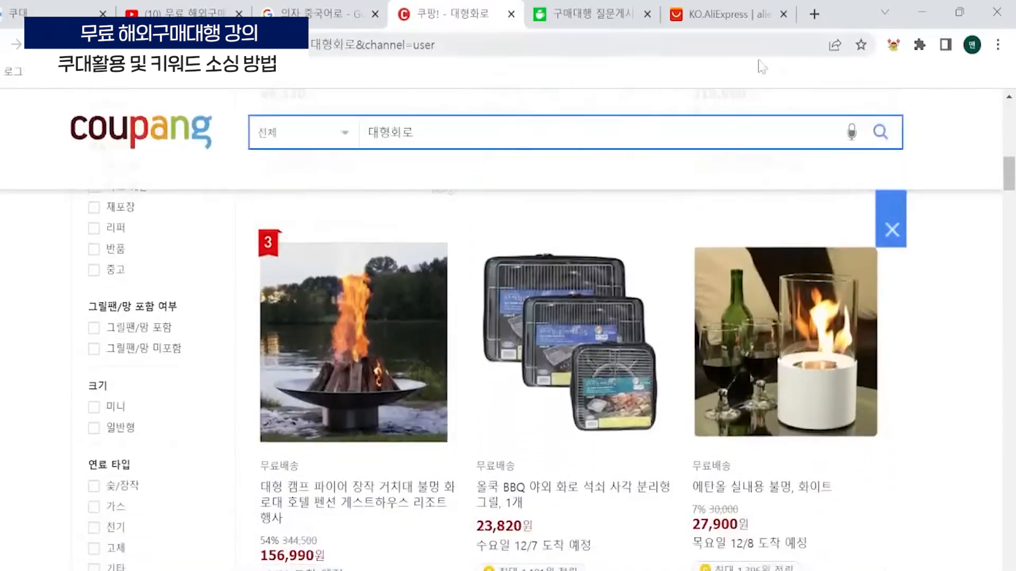
pyautogui.scroll(2, 323, 355)
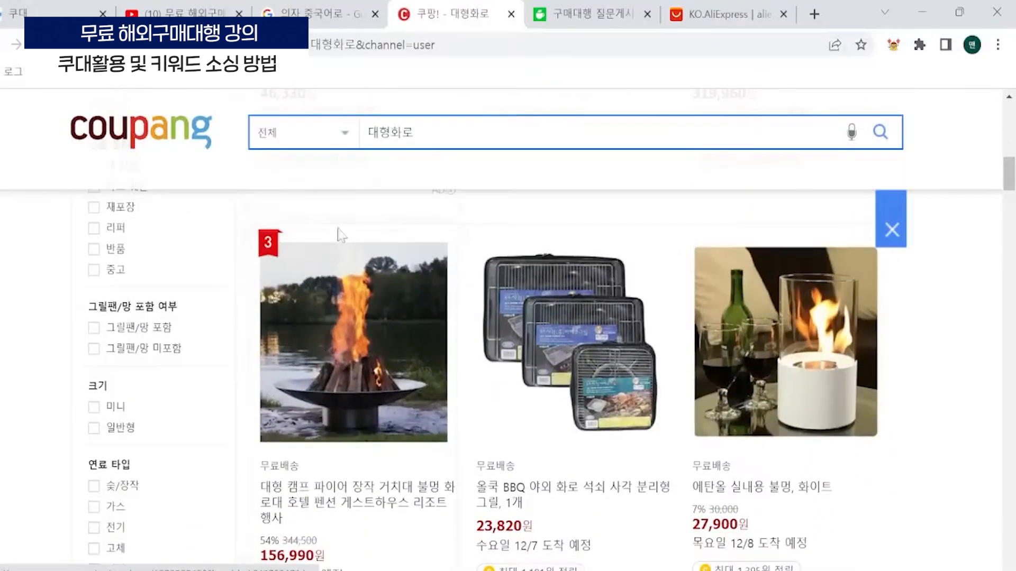
# - Highlight the expected arrival date of the third-ranked campfire brazier and compare it with the neighbouring products
pyautogui.scroll(-2, 288, 269)
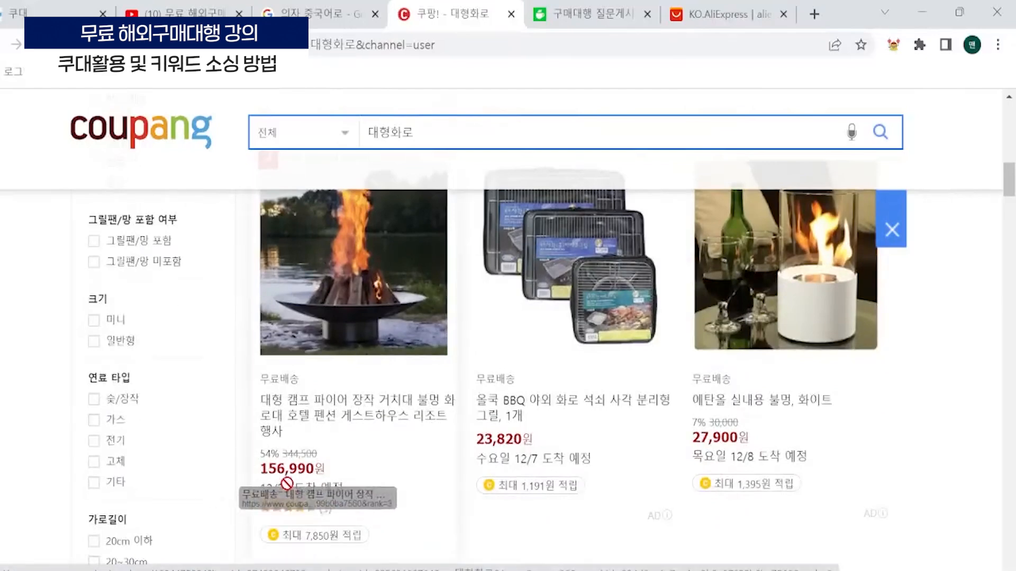
pyautogui.moveTo(259, 487); pyautogui.dragTo(344, 489)
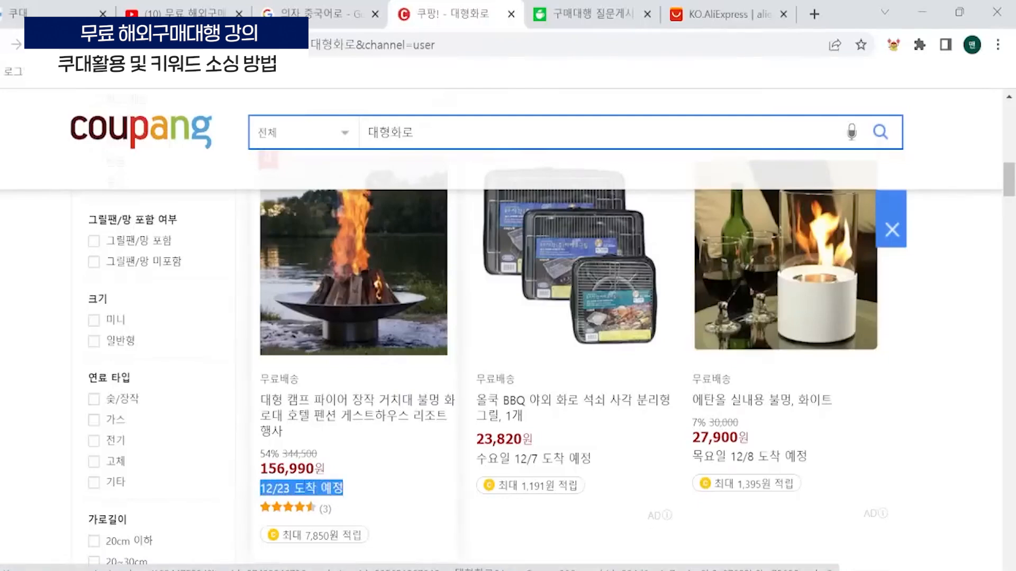
pyautogui.scroll(-1, 383, 426)
pyautogui.scroll(-2, 384, 431)
pyautogui.scroll(2, 364, 384)
pyautogui.scroll(-2, 432, 448)
pyautogui.scroll(2, 428, 437)
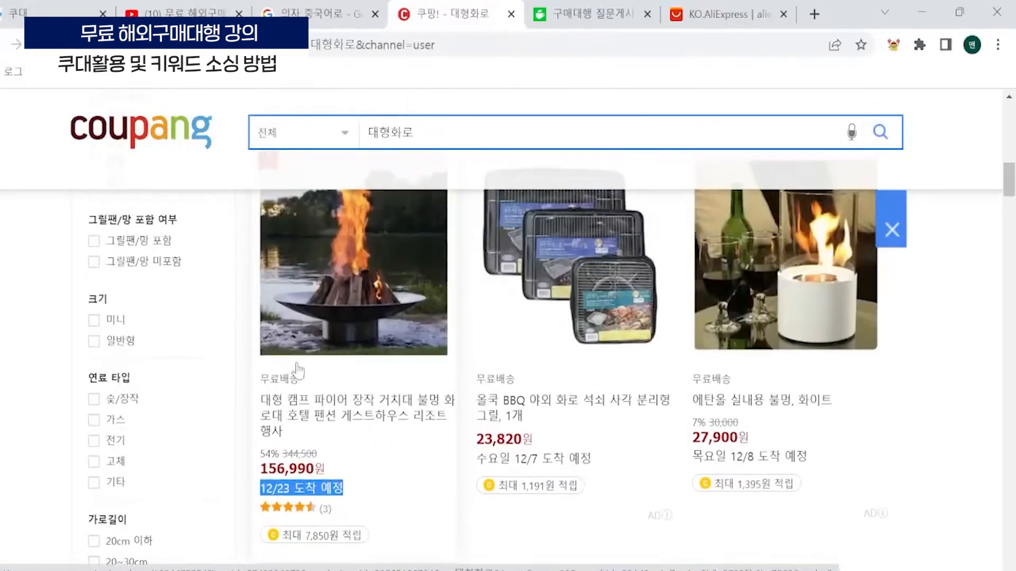
pyautogui.click(240, 346)
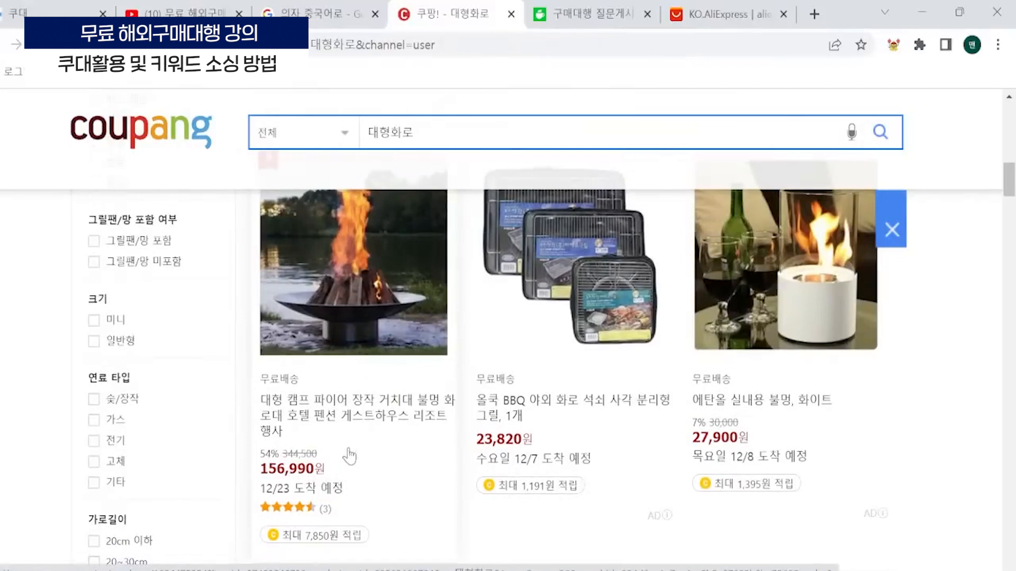
# - Copy the image address of the third-ranked campfire brazier and switch back to Coudae
pyautogui.scroll(2, 338, 460)
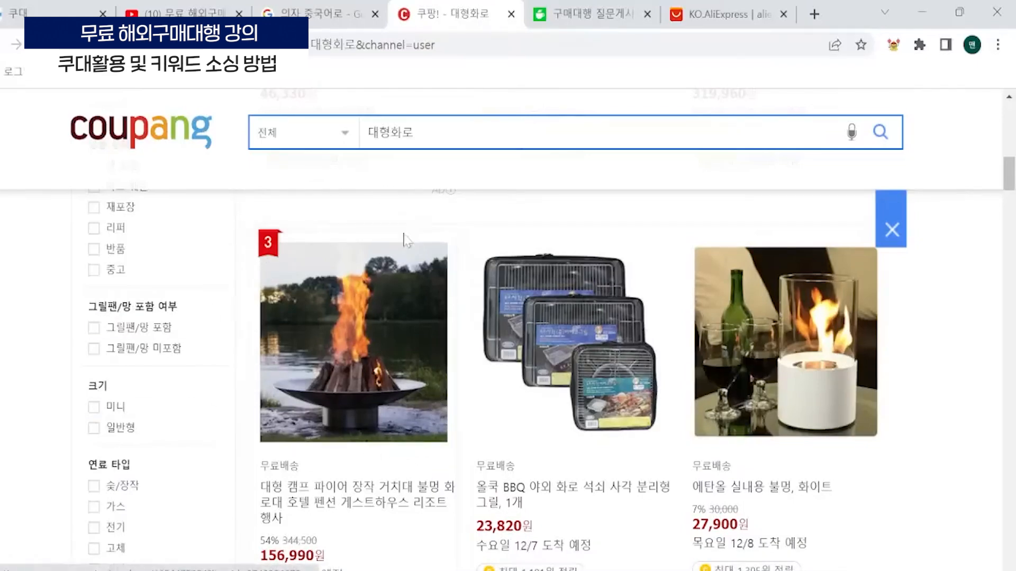
pyautogui.rightClick(401, 277)
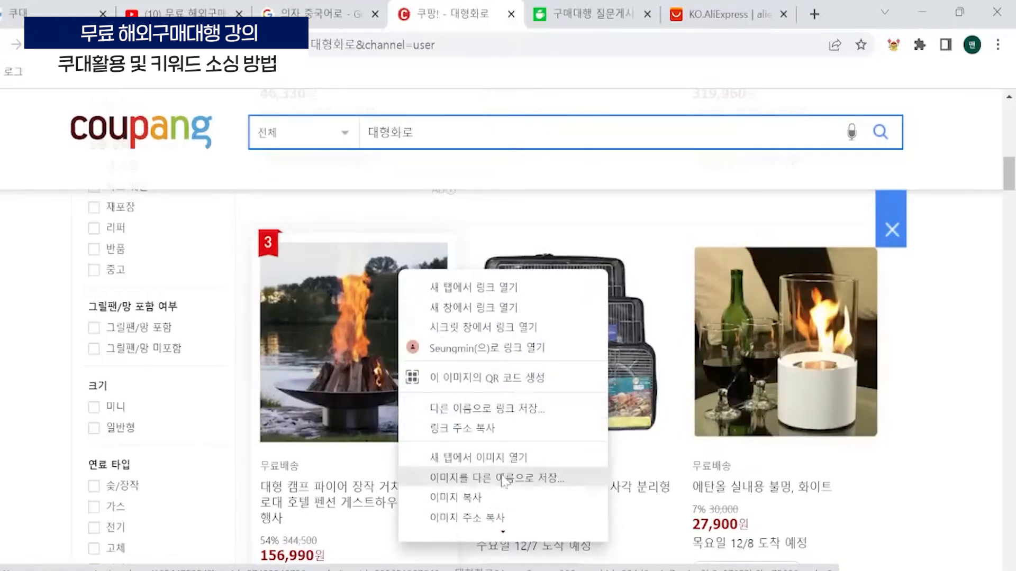
pyautogui.scroll(-1, 500, 458)
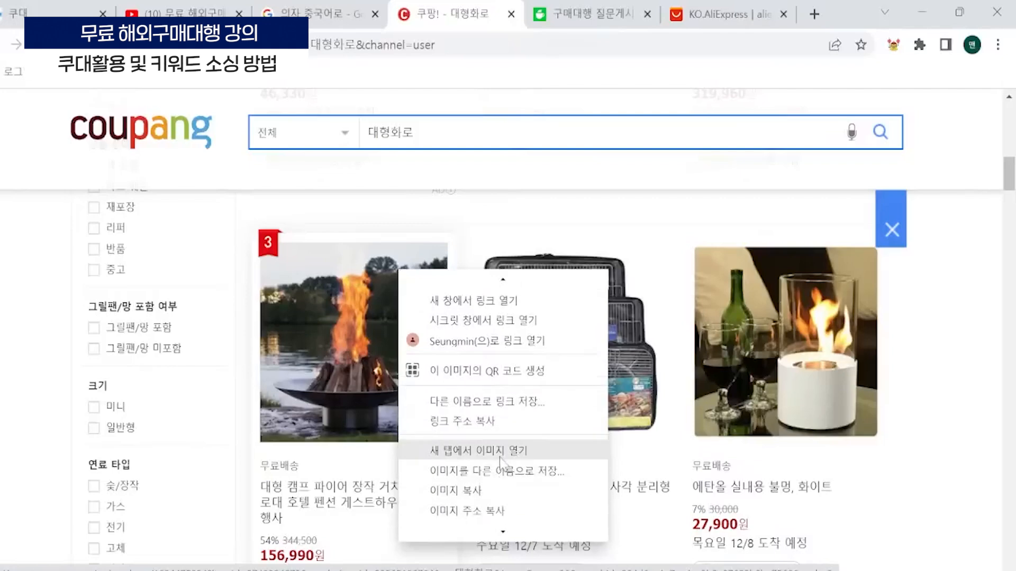
pyautogui.click(498, 513)
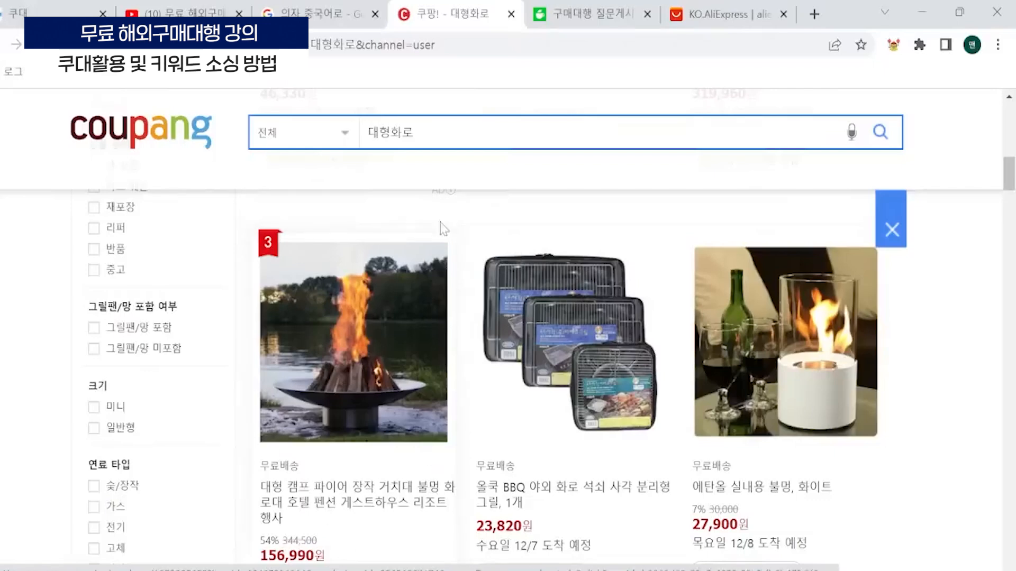
pyautogui.click(56, 7)
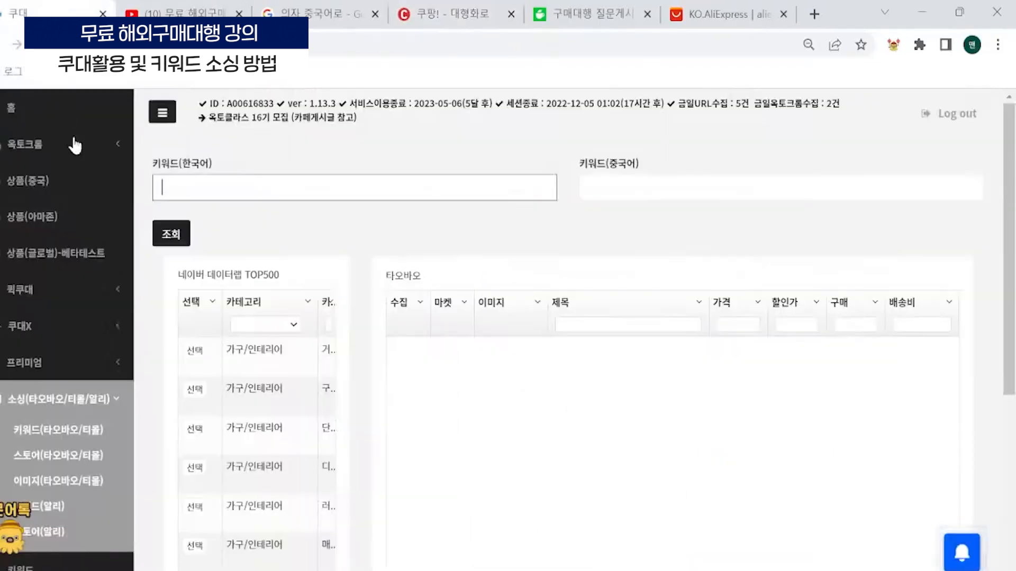
# - Run a Taobao/Tmall image sourcing search using the copied image address of the third-ranked campfire brazier
pyautogui.click(74, 471)
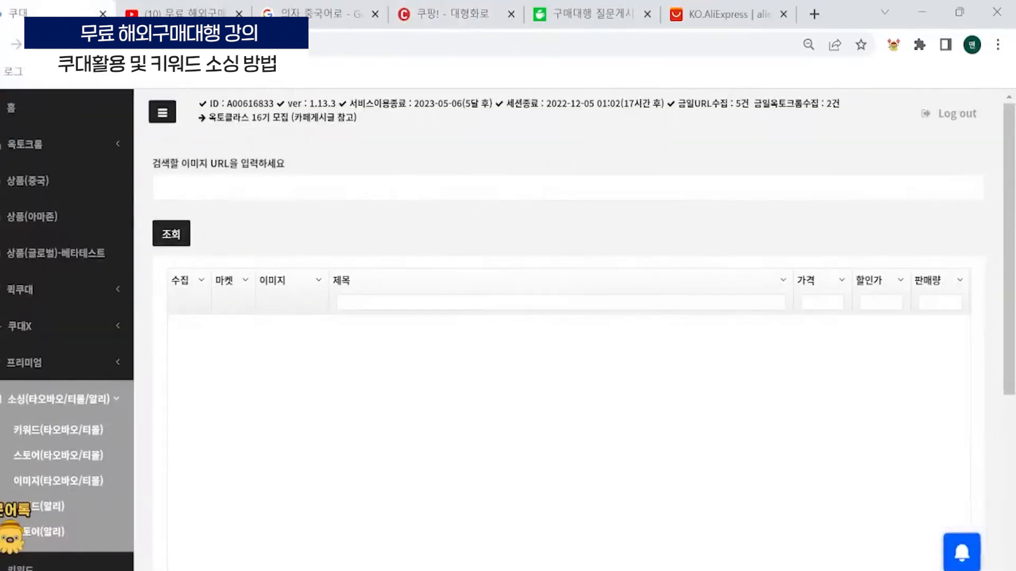
pyautogui.hotkey('ctrl', 'v')
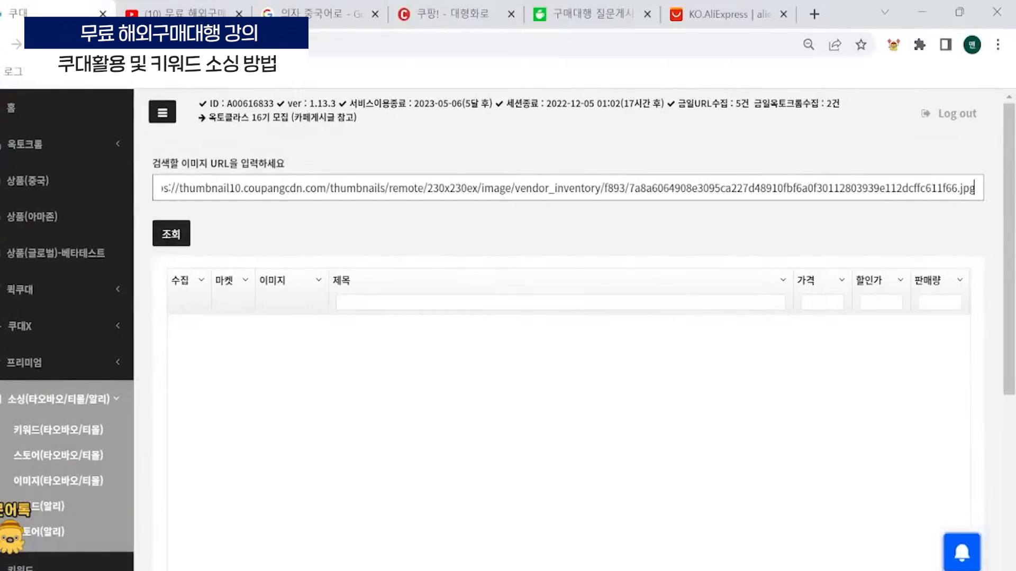
pyautogui.click(180, 235)
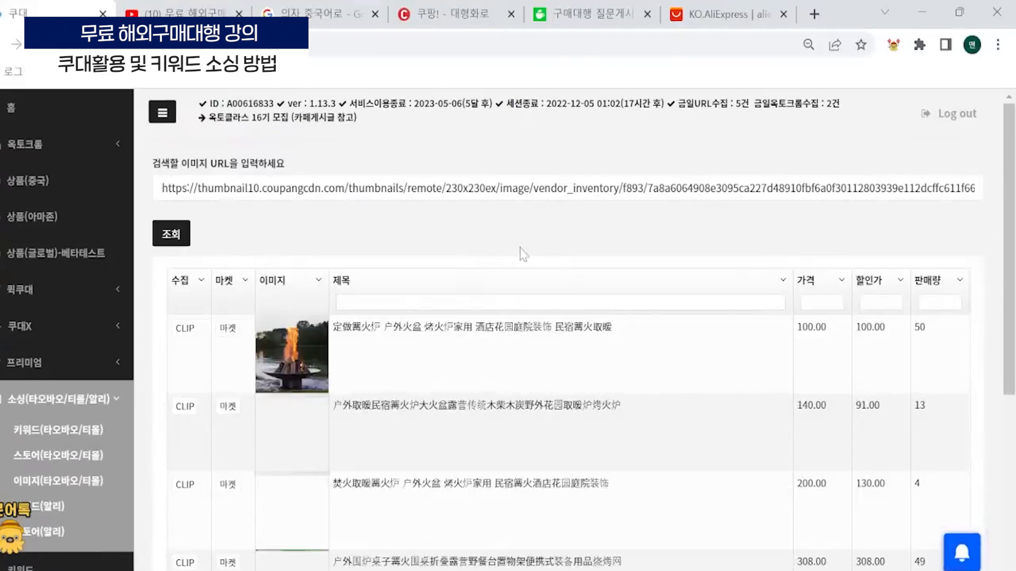
# - Look through the image-matched braziers and clip the first result, 定做篝火炉, priced at 100.00, for collection
pyautogui.scroll(-2, 225, 325)
pyautogui.scroll(-2, 300, 284)
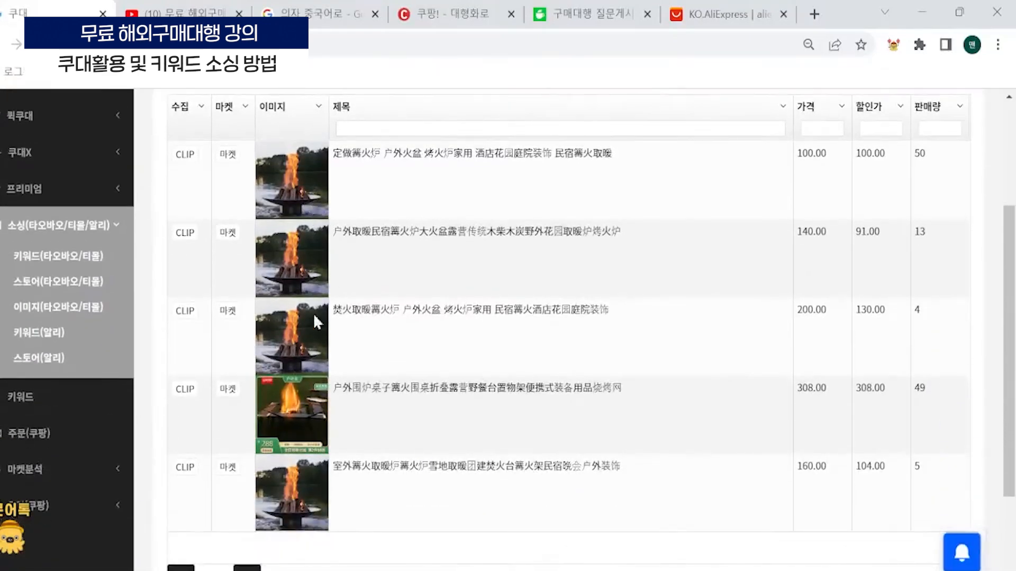
pyautogui.scroll(-2, 298, 218)
pyautogui.scroll(2, 298, 218)
pyautogui.scroll(-1, 181, 162)
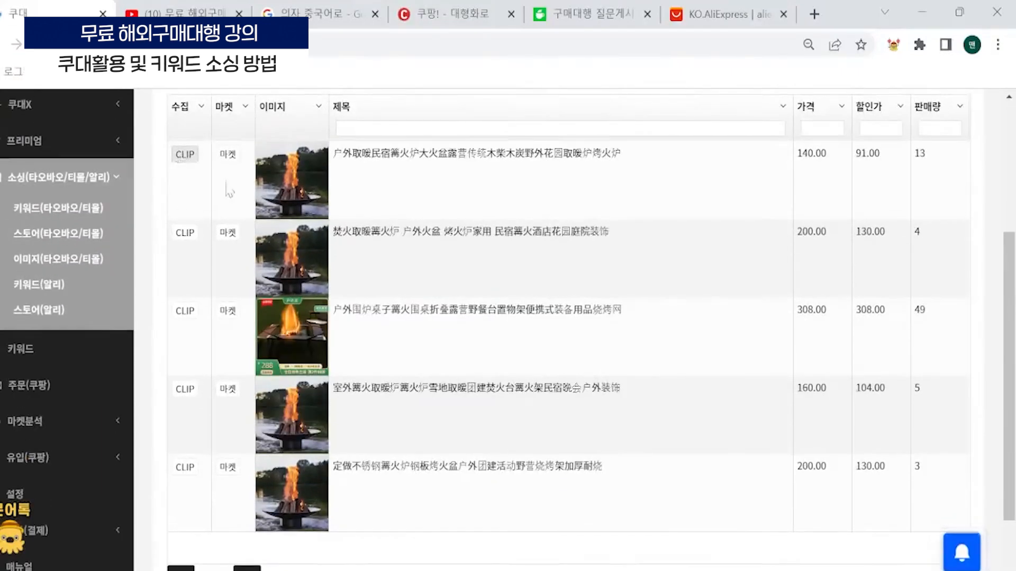
pyautogui.scroll(3, 228, 188)
pyautogui.scroll(-3, 244, 151)
pyautogui.scroll(1, 238, 503)
pyautogui.scroll(2, 239, 503)
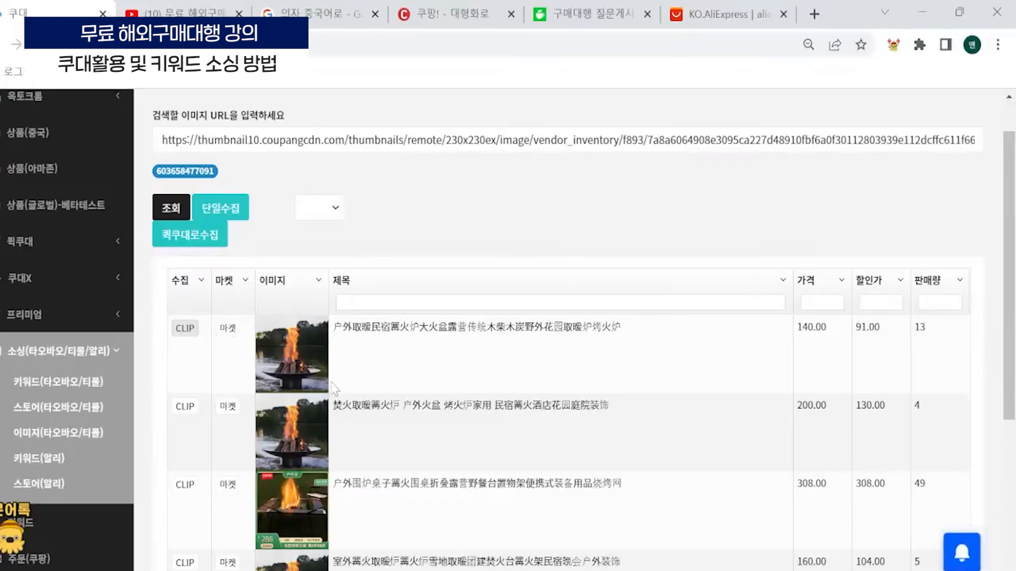
# - Return to the Coupang 대형화로 results and copy the image address of the eighth-ranked DAIT garden brazier
pyautogui.click(455, 14)
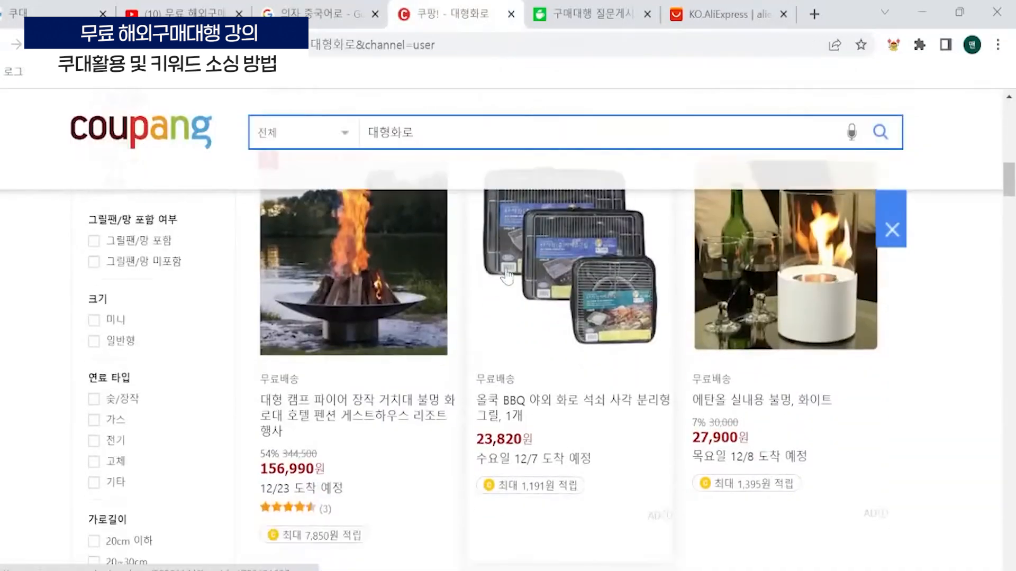
pyautogui.scroll(-6, 506, 276)
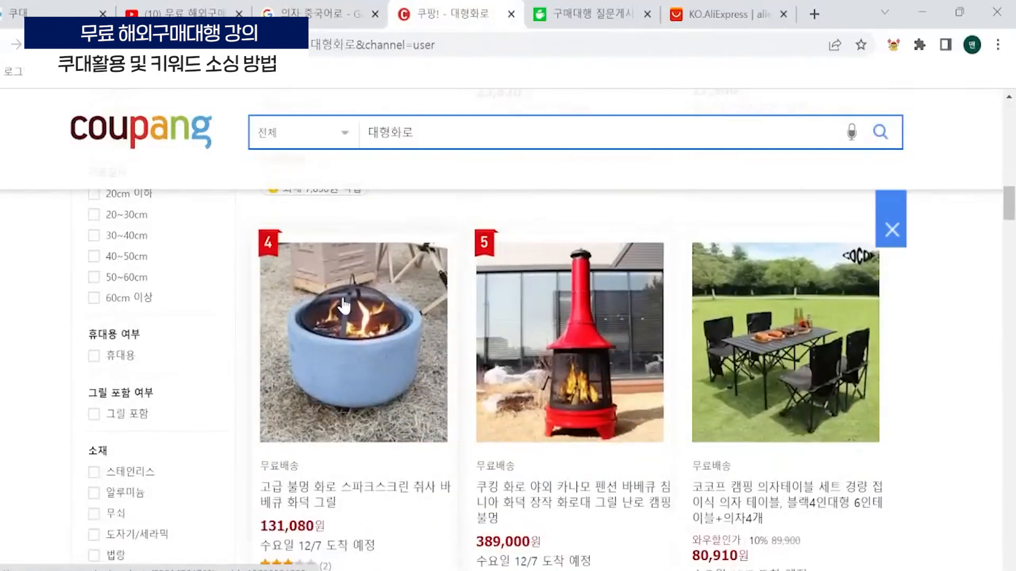
pyautogui.scroll(-2, 344, 305)
pyautogui.scroll(-8, 535, 394)
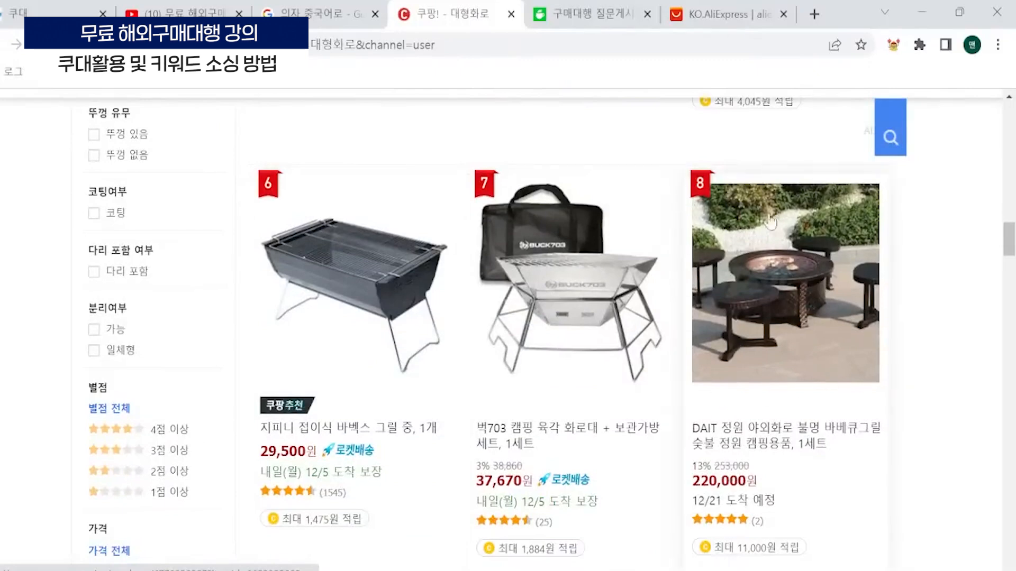
pyautogui.rightClick(808, 225)
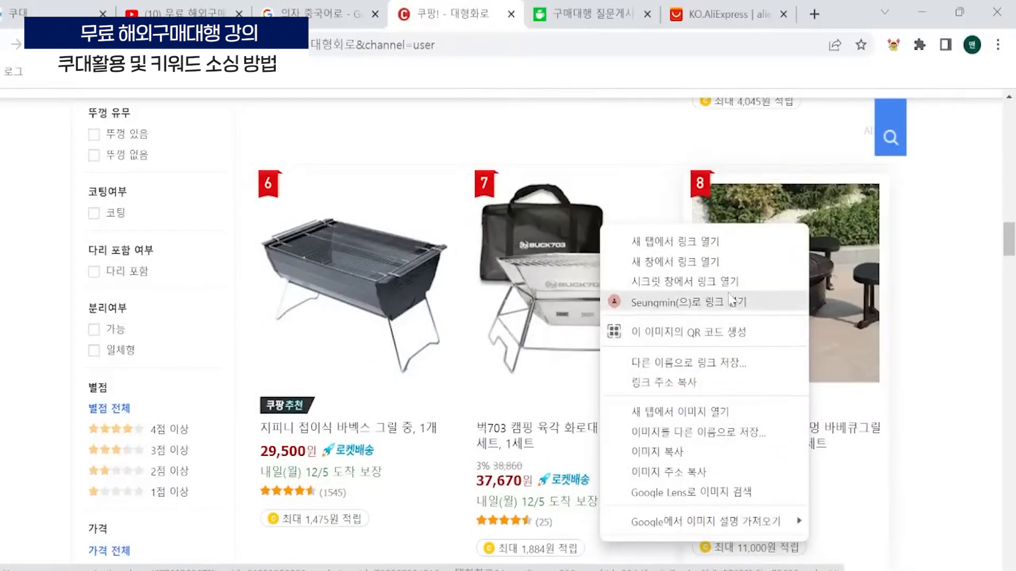
pyautogui.click(713, 468)
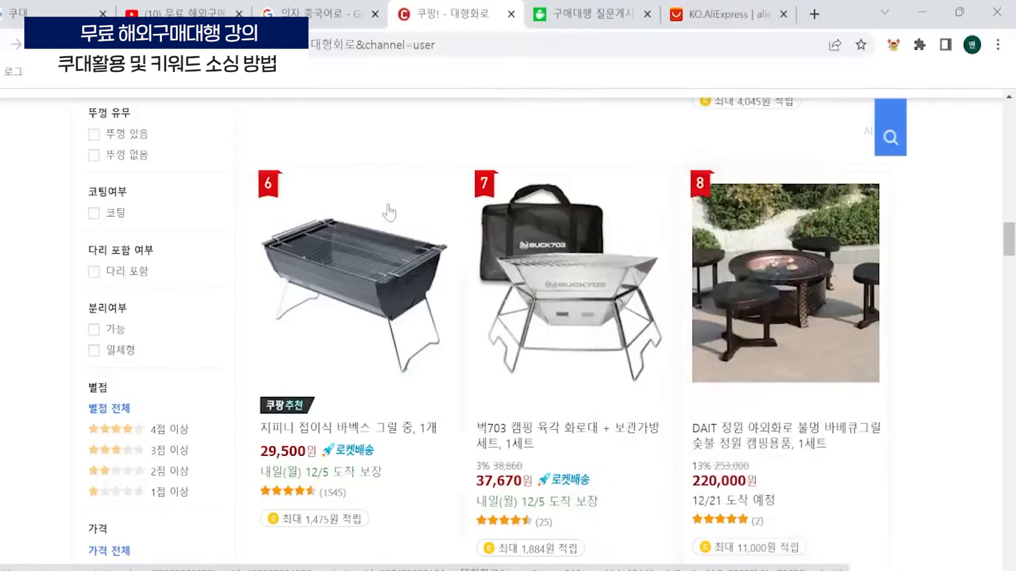
# - Switch back to Coudae, replace the image URL with the DAIT brazier's copied address and run the image search
pyautogui.click(20, 7)
pyautogui.click(290, 140)
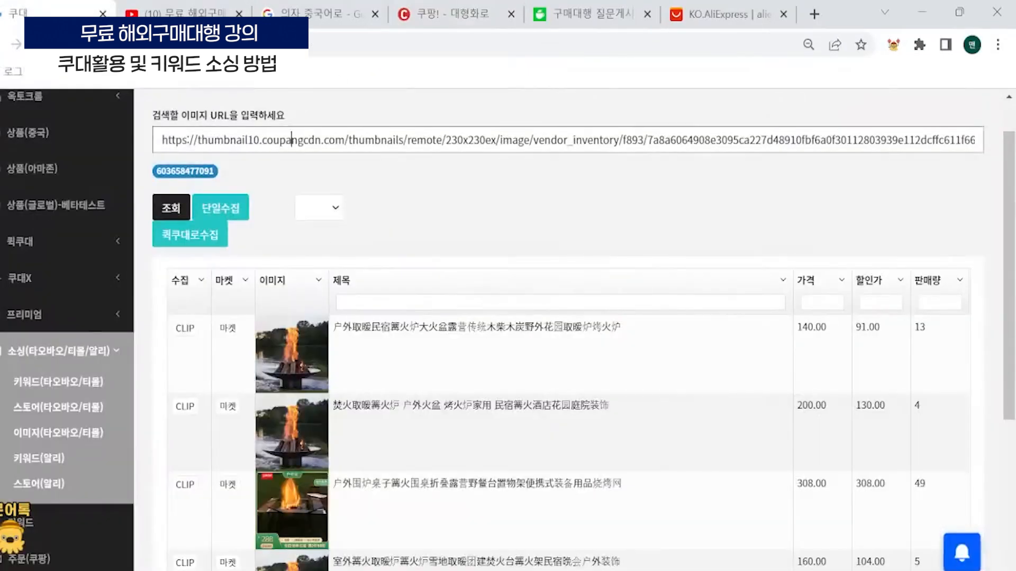
pyautogui.hotkey('ctrl', 'a')
pyautogui.hotkey('ctrl', 'v')
pyautogui.click(171, 212)
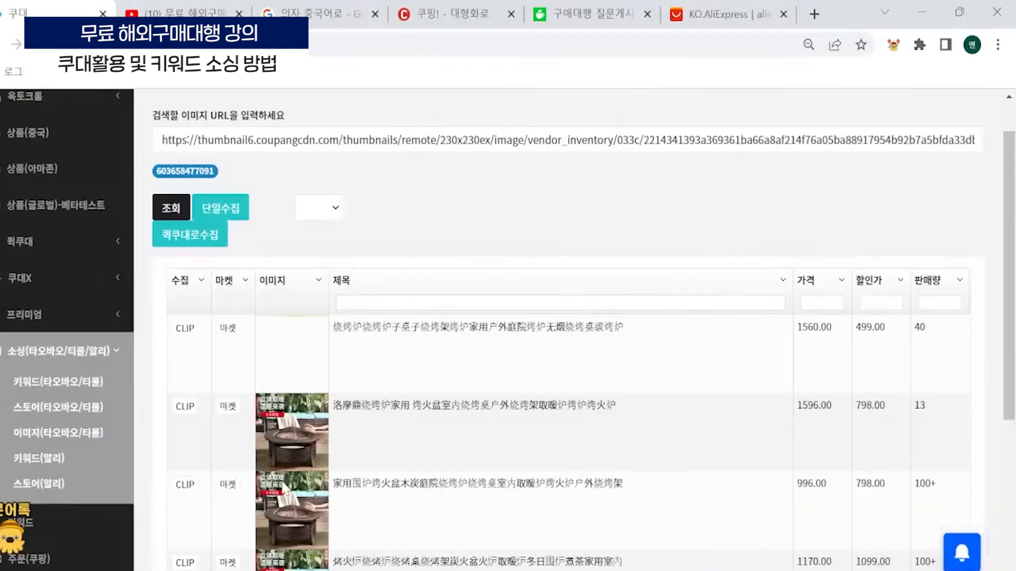
# - Clip three fire-pit table results for collection: the ones discounted to 499.00, 1049.00 and 1099.00
pyautogui.click(184, 329)
pyautogui.scroll(-4, 184, 334)
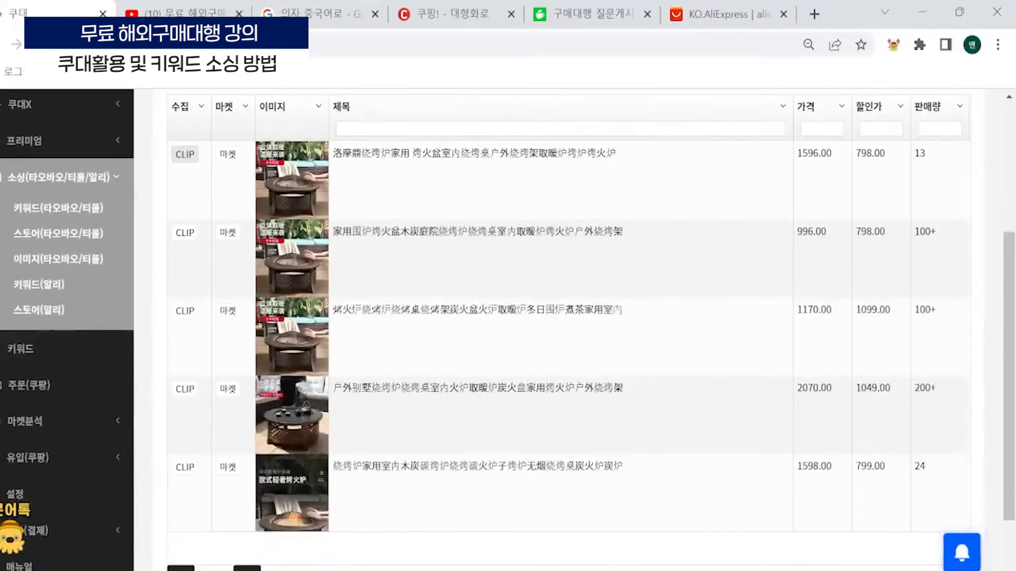
pyautogui.scroll(2, 343, 447)
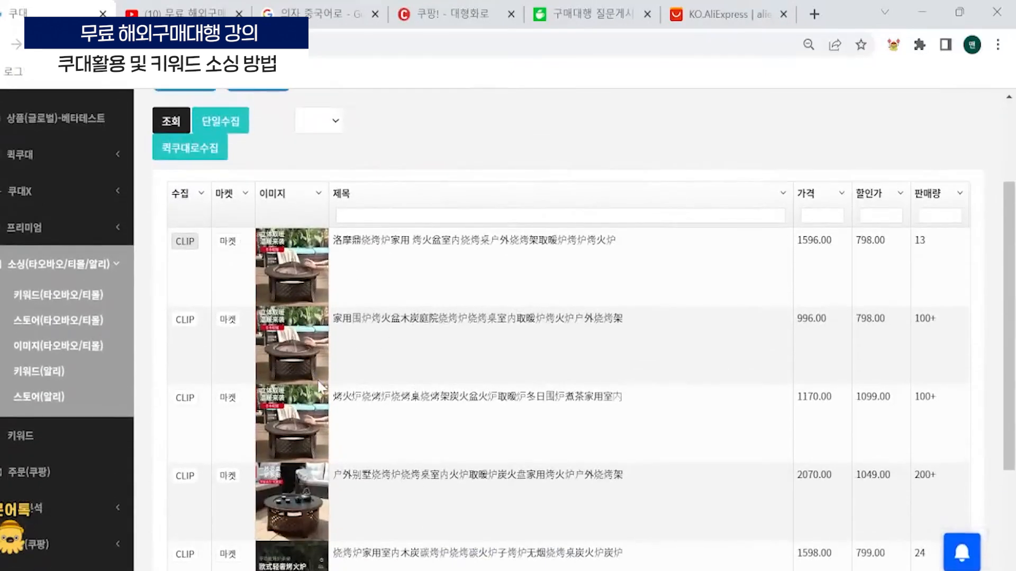
pyautogui.scroll(-2, 319, 388)
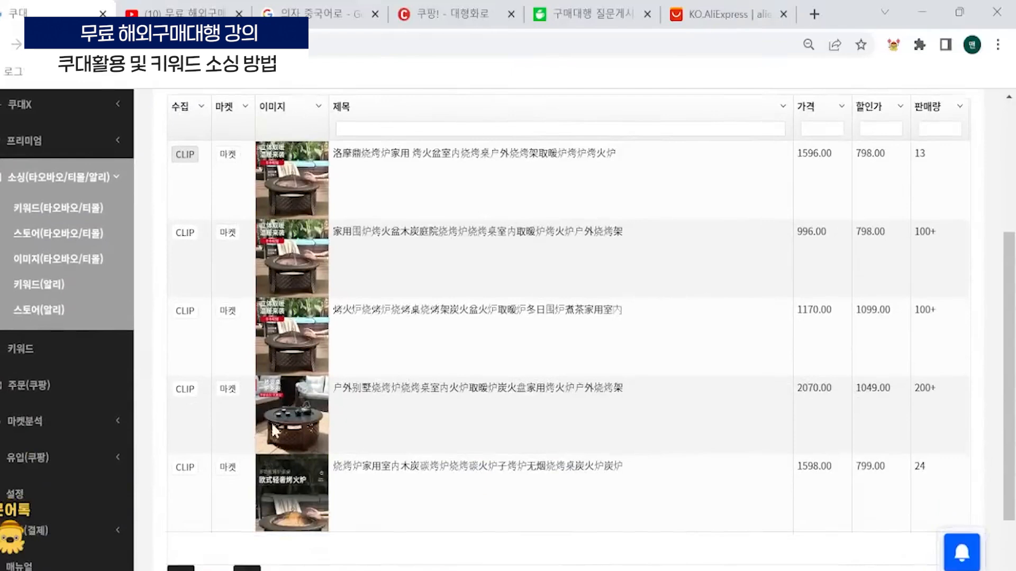
pyautogui.click(189, 393)
pyautogui.click(186, 317)
pyautogui.scroll(4, 209, 351)
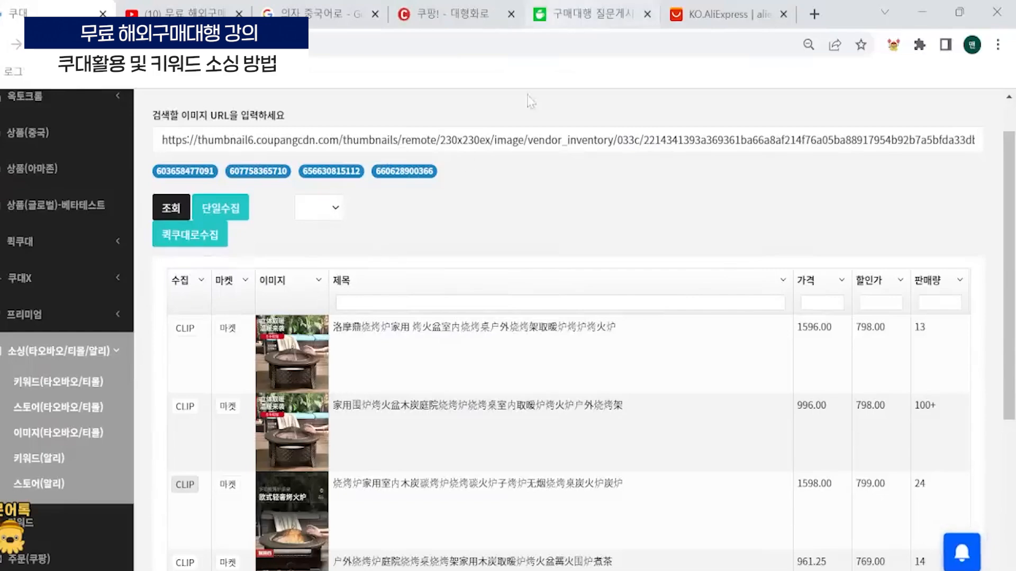
# - Return to Coupang and look through the 대형화로 products ranked below the DAIT brazier, checking prices and arrival dates
pyautogui.click(452, 13)
pyautogui.scroll(-8, 545, 420)
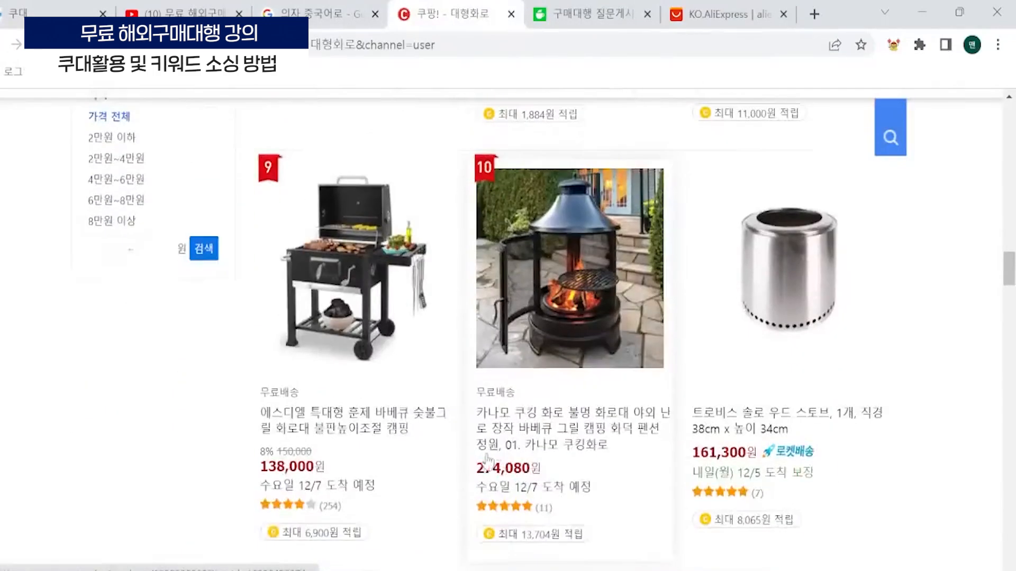
pyautogui.scroll(-12, 412, 455)
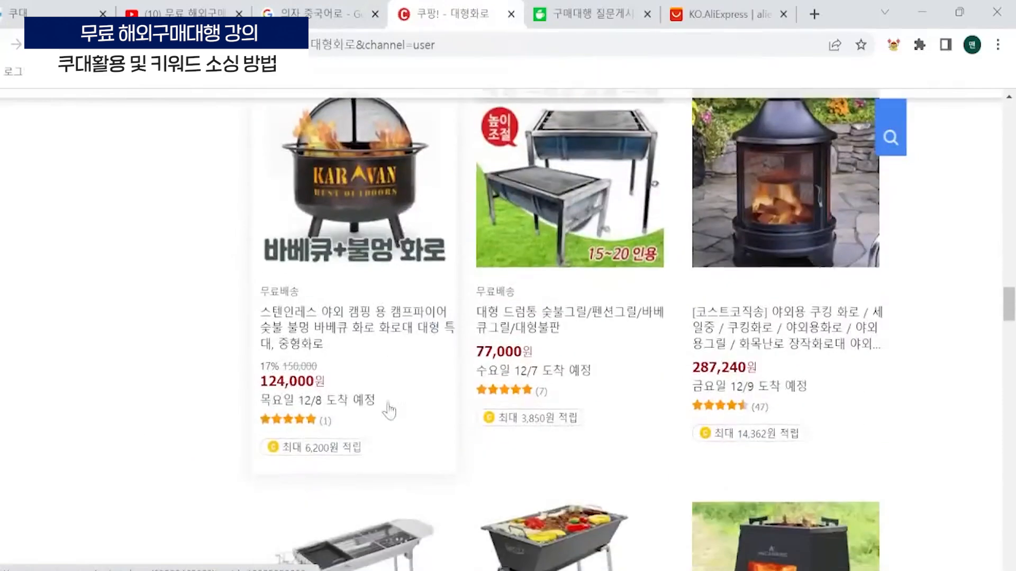
pyautogui.scroll(-10, 342, 359)
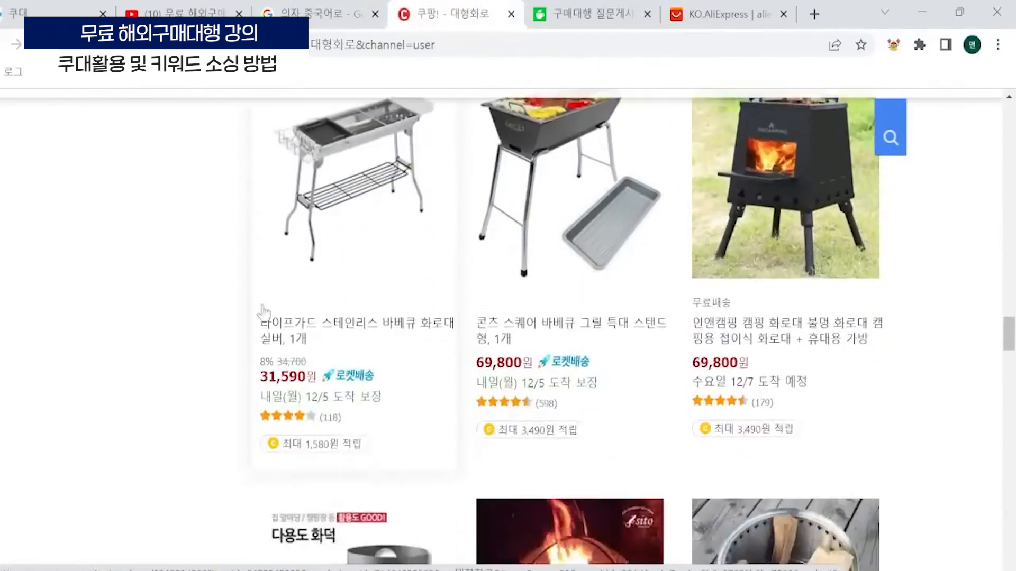
pyautogui.scroll(-4, 230, 299)
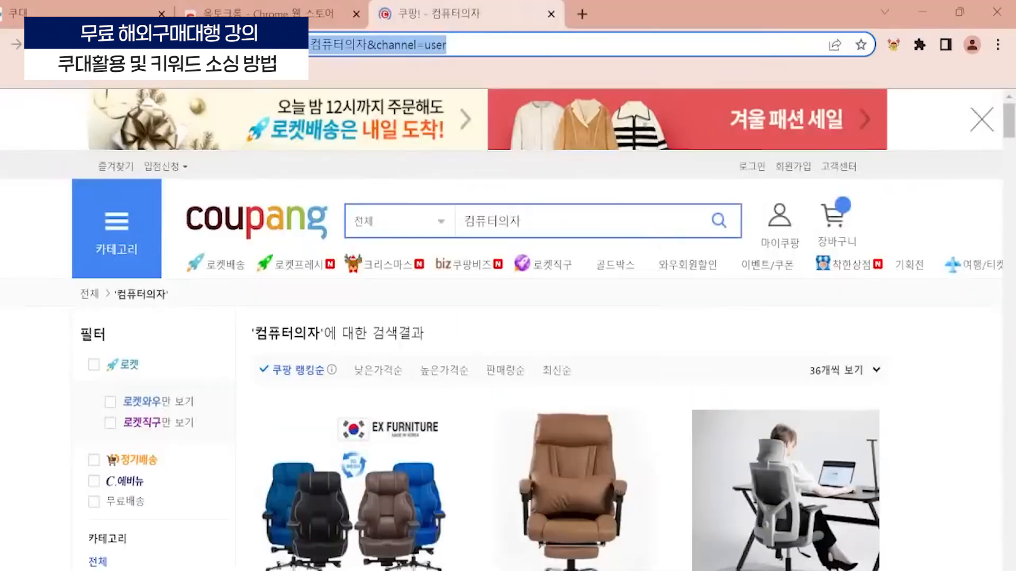
# - In the other browser window, load Naver in place of the Coupang 컴퓨터의자 page and search it for 대형화로
pyautogui.write('naver')
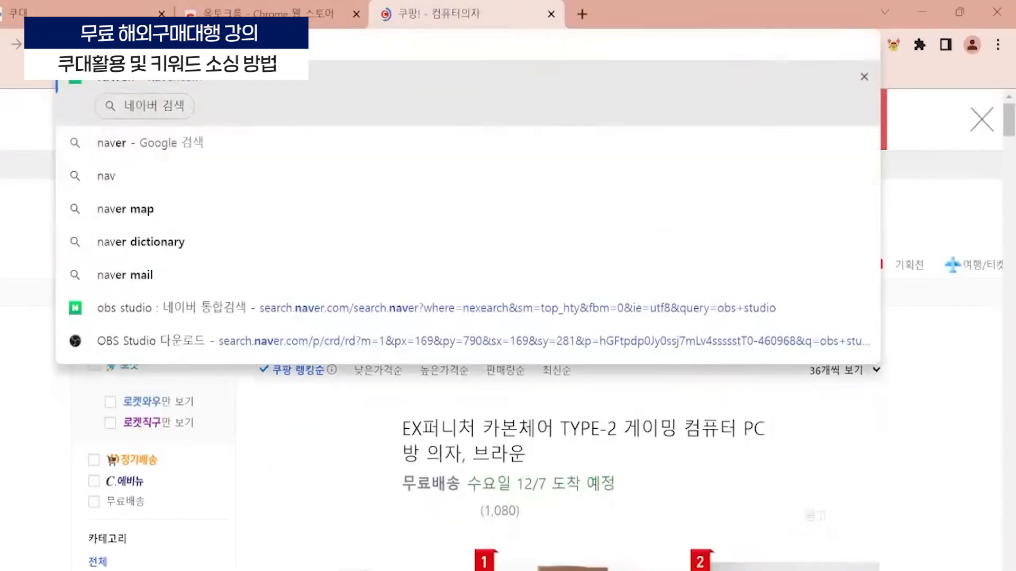
pyautogui.press('Return')
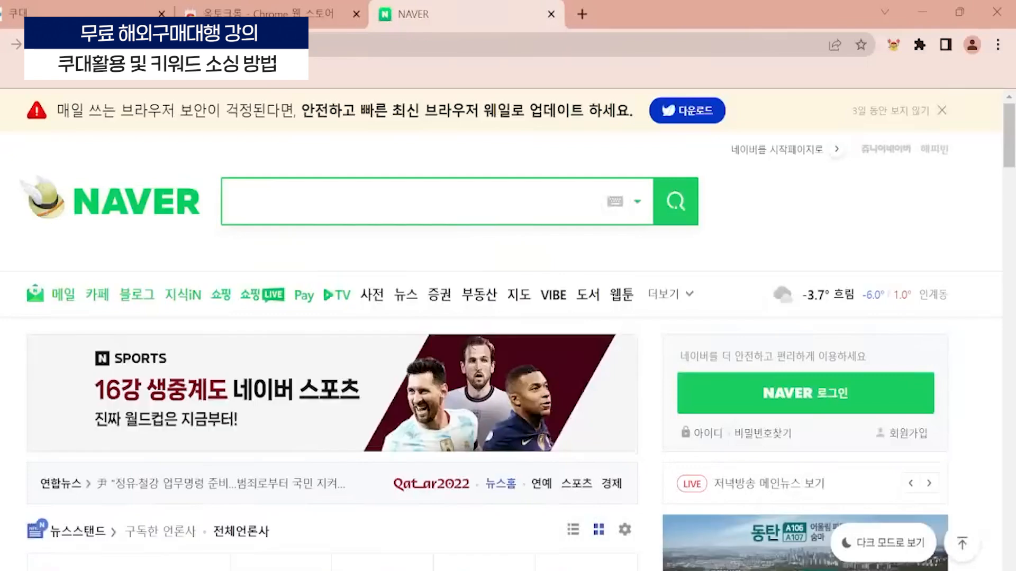
pyautogui.write('대형화로')
pyautogui.press('Return')
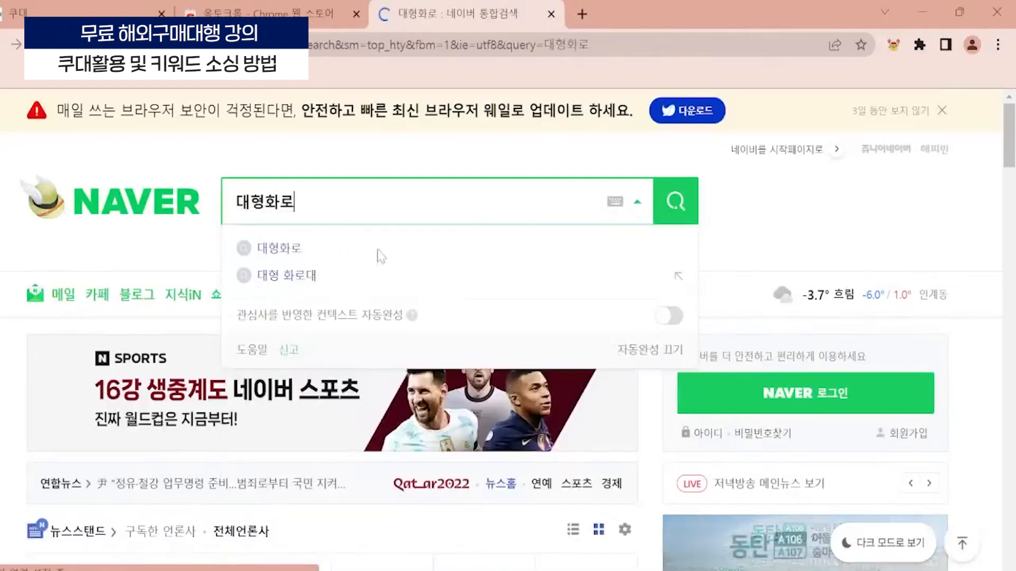
# - Open the Naver Shopping results for 대형화로 and restrict them to 해외직구 products
pyautogui.click(80, 172)
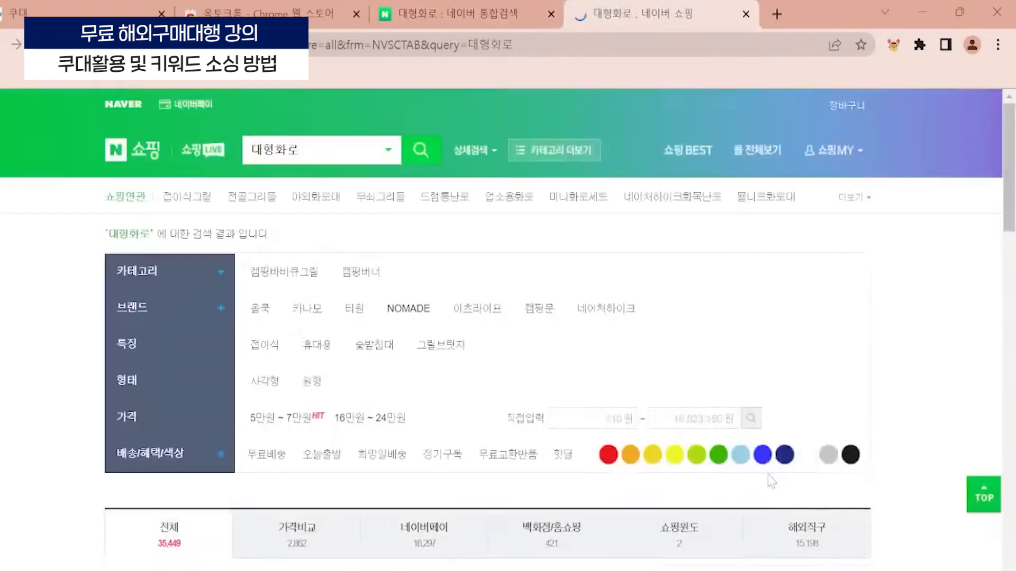
pyautogui.scroll(-3, 767, 474)
pyautogui.click(822, 363)
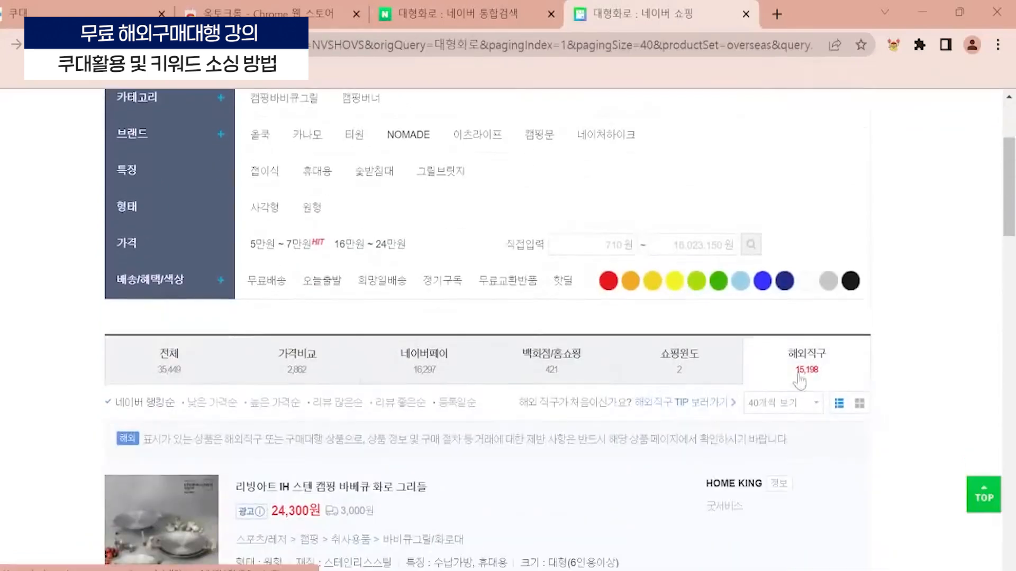
pyautogui.scroll(-3, 794, 381)
pyautogui.scroll(-3, 756, 378)
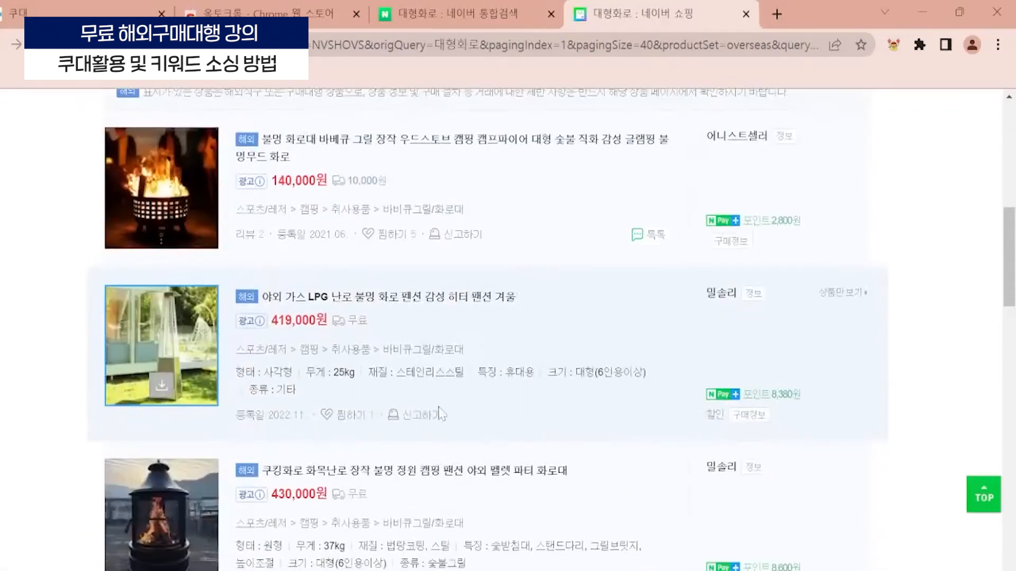
# - Open the 불멍 화로대 바베큐 그릴 listing priced at 140,000원 and examine its photos, shipping terms, product information and detail description
pyautogui.rightClick(179, 171)
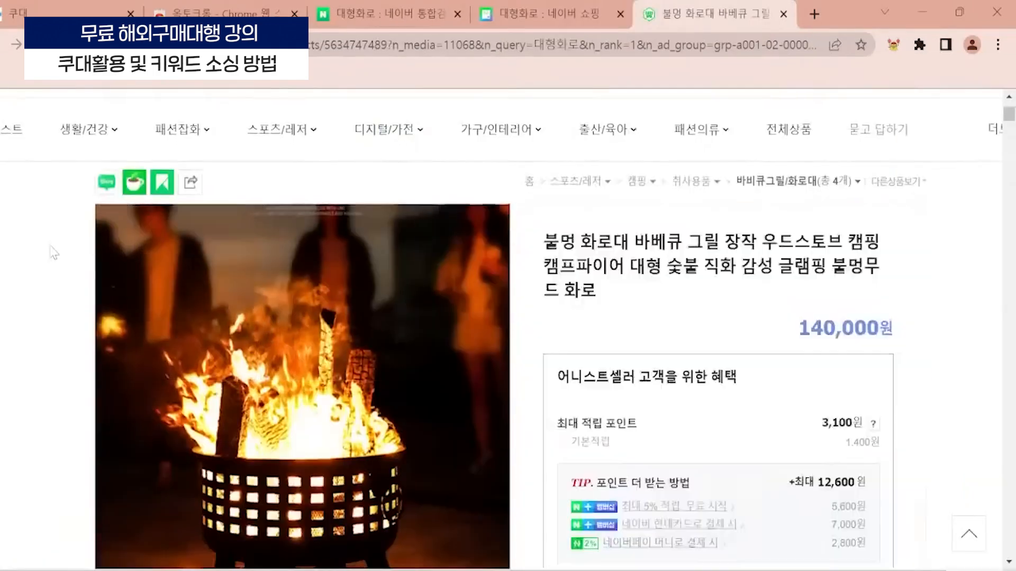
pyautogui.scroll(-5, 53, 253)
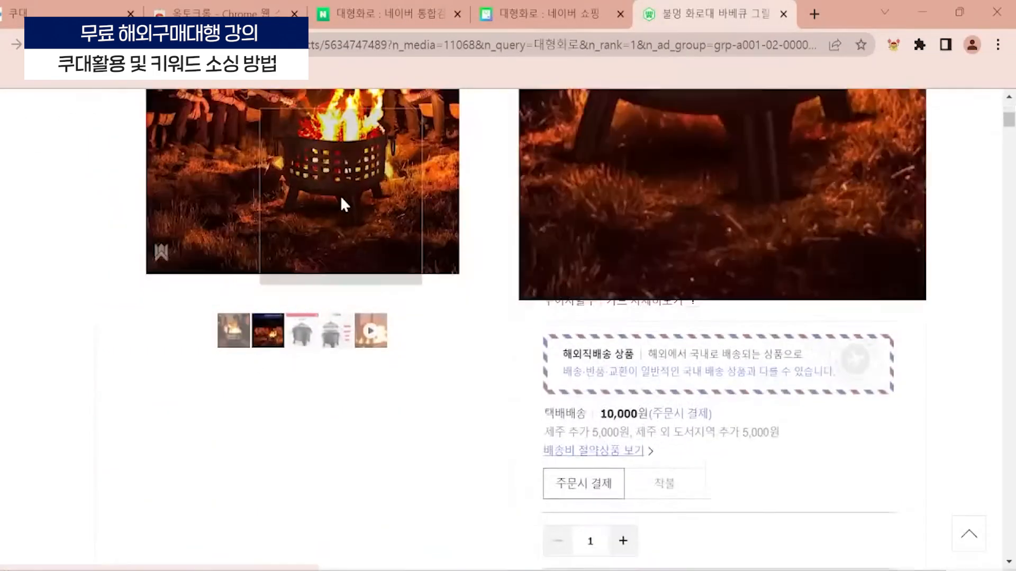
pyautogui.scroll(4, 341, 196)
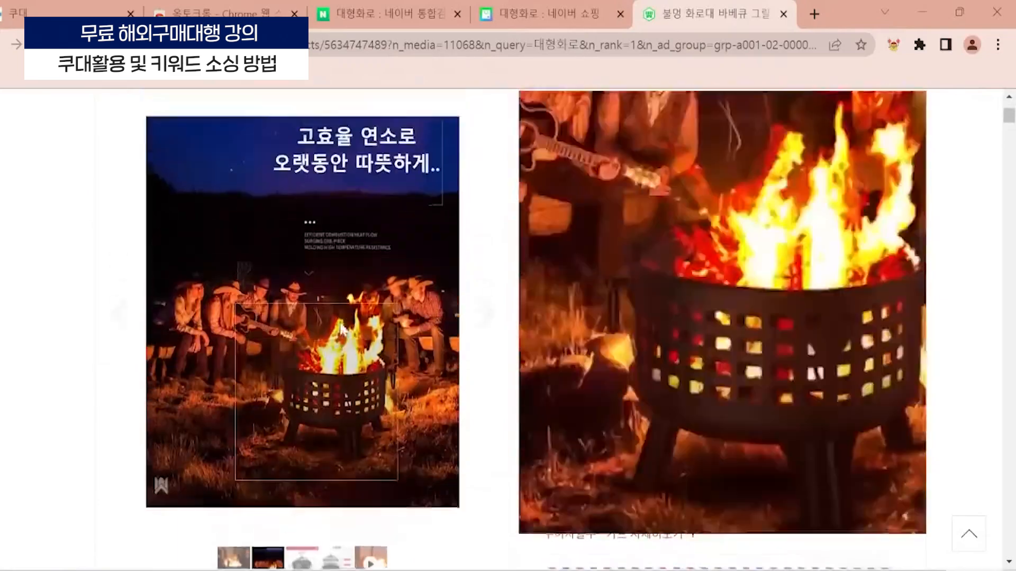
pyautogui.scroll(2, 341, 329)
pyautogui.scroll(-5, 412, 385)
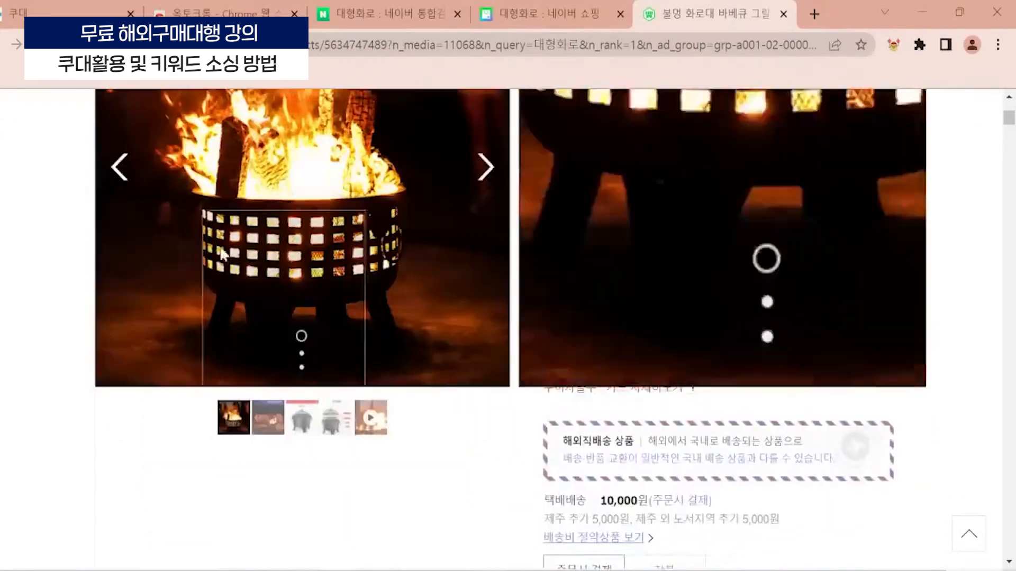
pyautogui.scroll(3, 306, 379)
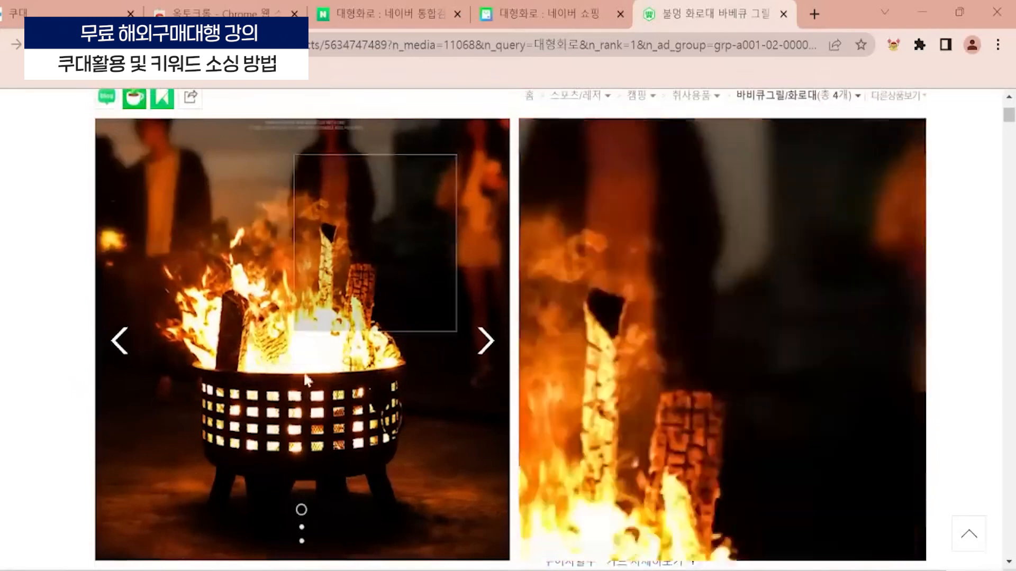
pyautogui.scroll(-20, 306, 379)
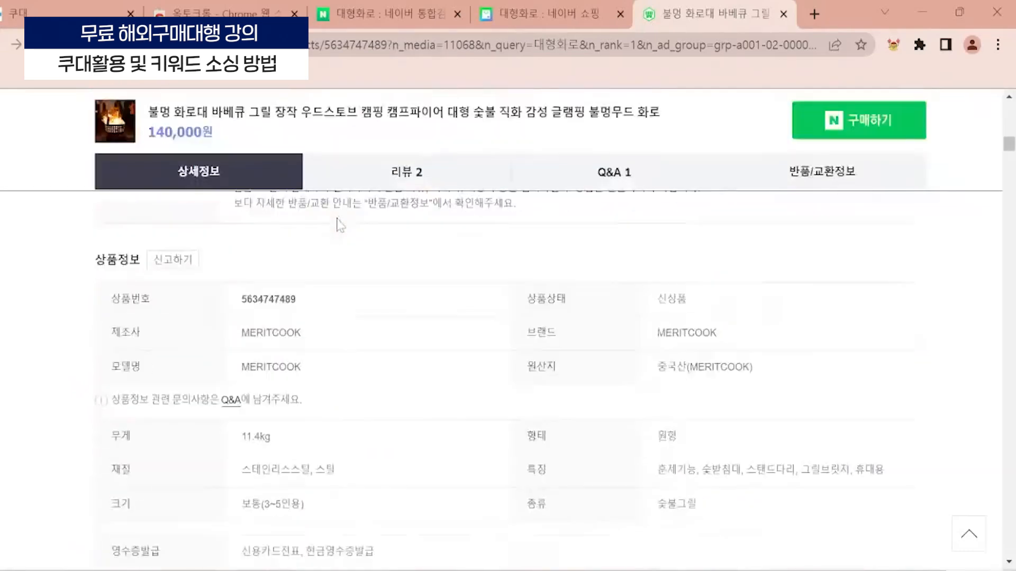
pyautogui.scroll(-10, 572, 413)
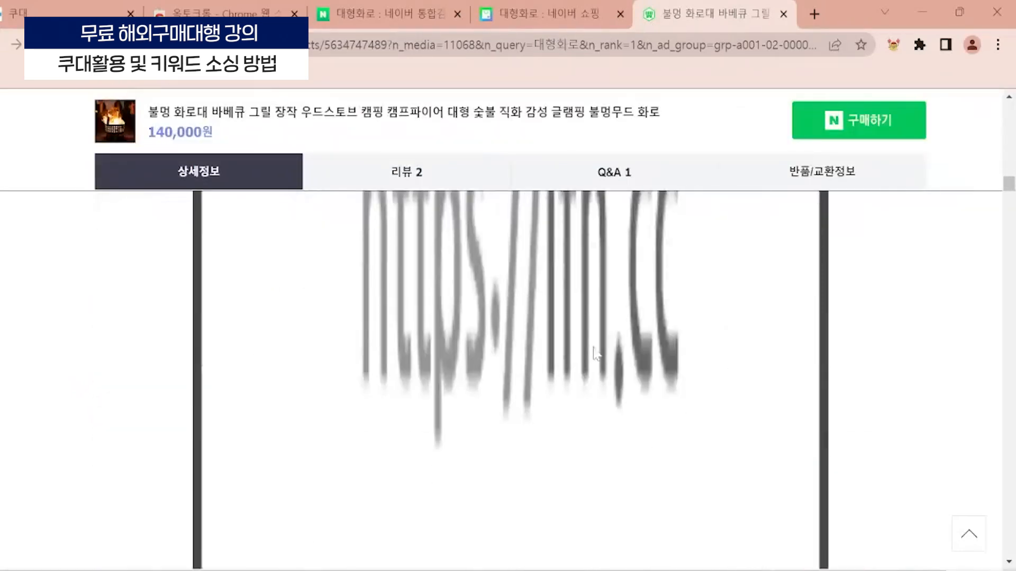
pyautogui.scroll(-4, 511, 278)
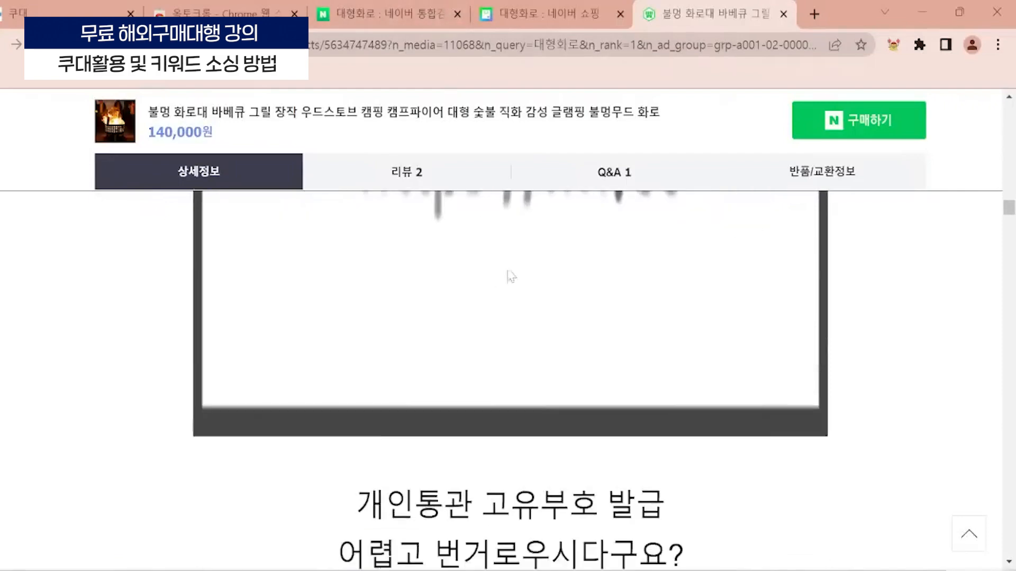
# - Return to the Naver Shopping results, open the 205,000원 대형 화로대 펜션 캠핑 listing and examine its photos and detail description
pyautogui.scroll(-10, 509, 275)
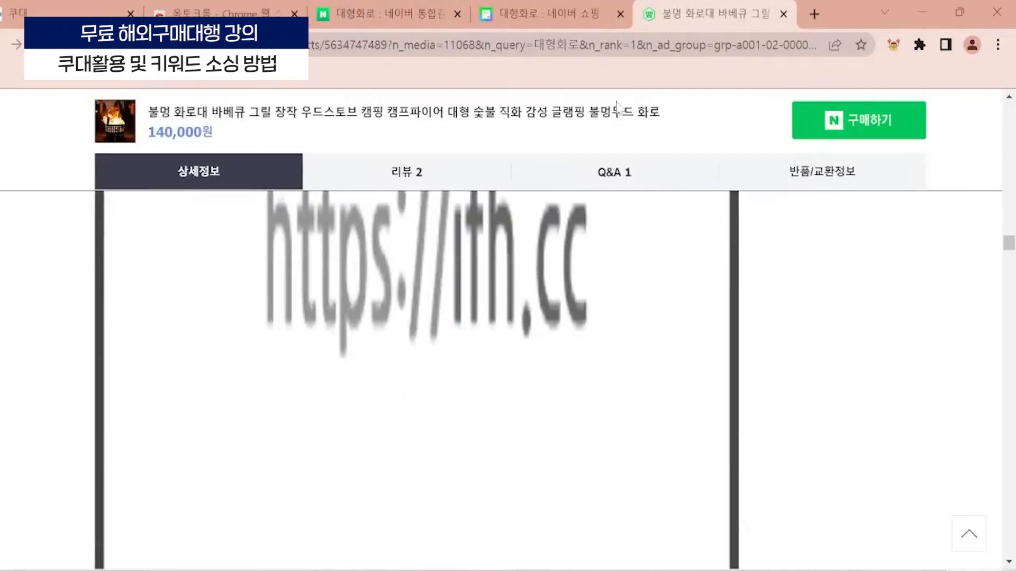
pyautogui.click(550, 14)
pyautogui.scroll(-6, 168, 337)
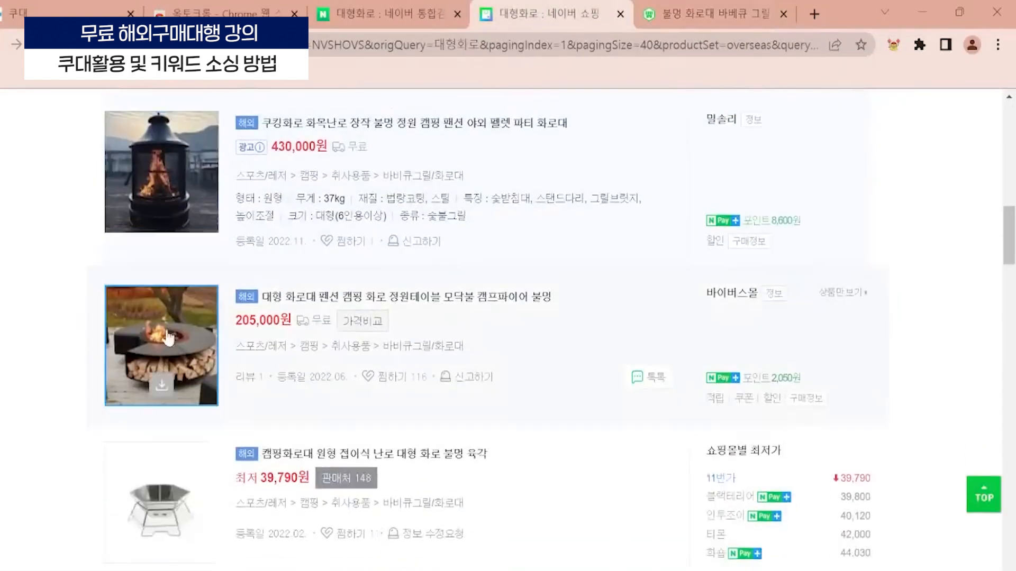
pyautogui.click(166, 313)
pyautogui.scroll(-5, 470, 345)
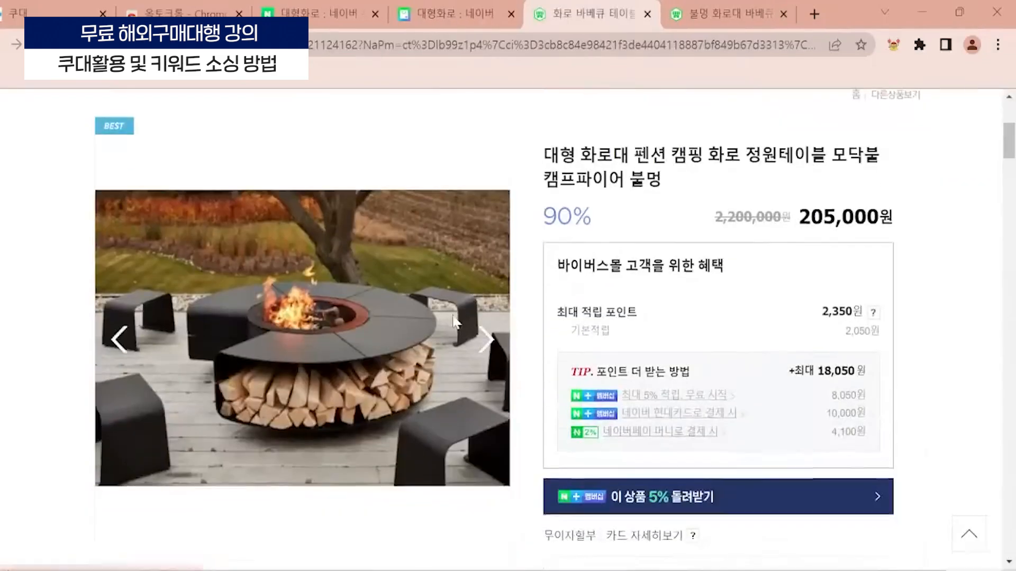
pyautogui.scroll(-15, 413, 301)
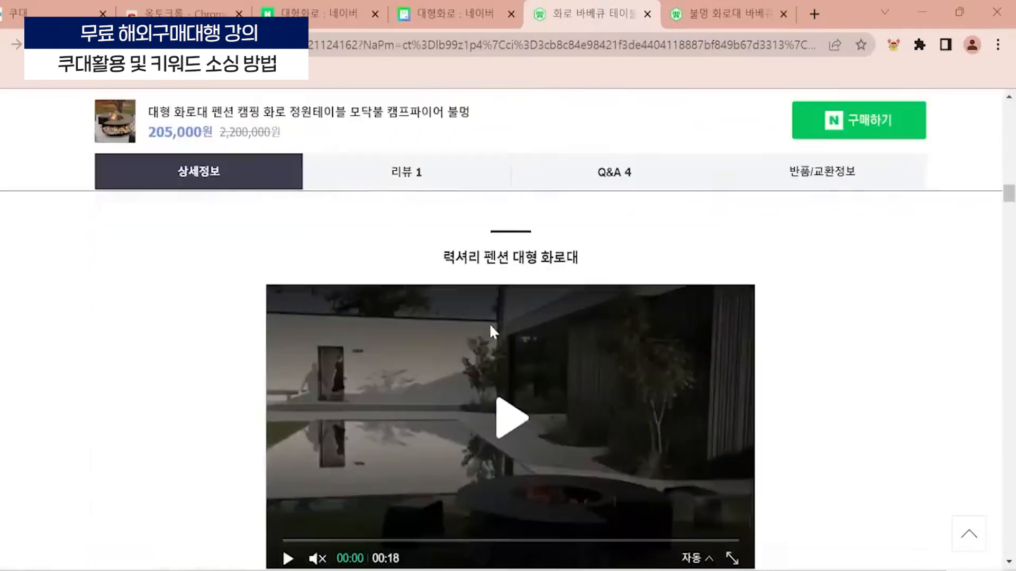
pyautogui.scroll(-8, 509, 317)
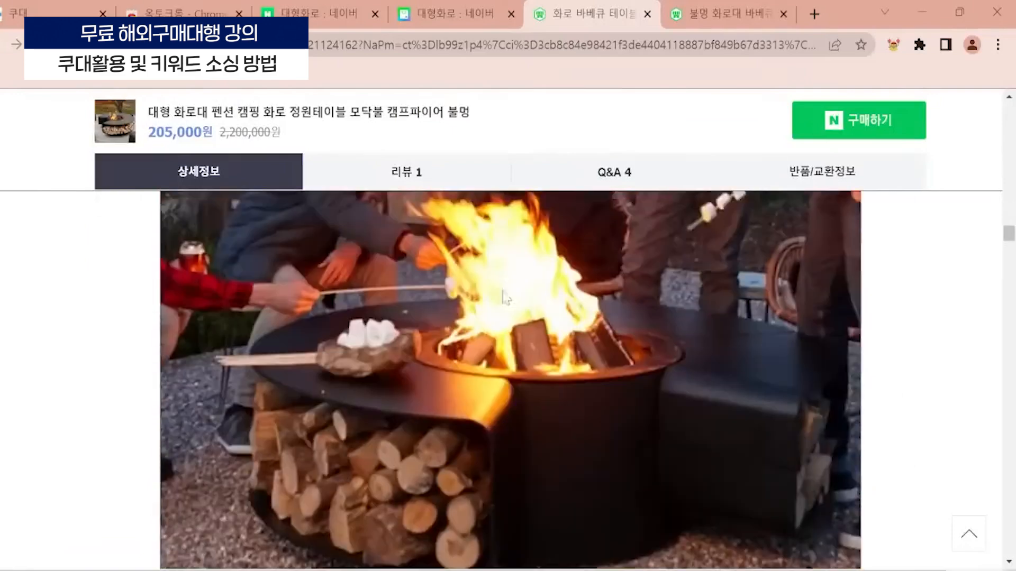
pyautogui.hotkey('ctrl', '-')
pyautogui.hotkey('ctrl', '-')
pyautogui.hotkey('ctrl', '-')
pyautogui.hotkey('ctrl', '-')
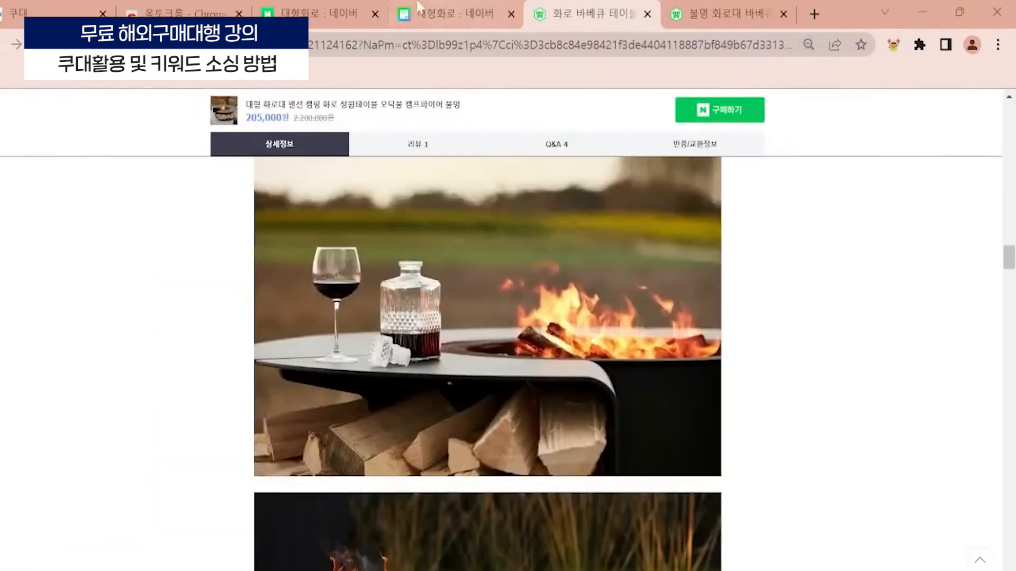
pyautogui.click(452, 1)
pyautogui.rightClick(162, 315)
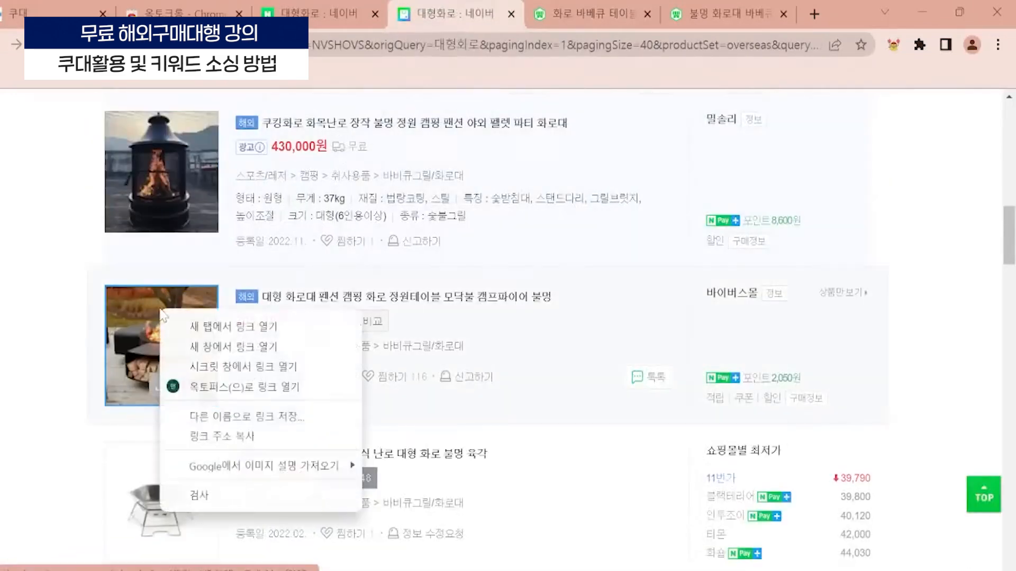
pyautogui.click(75, 279)
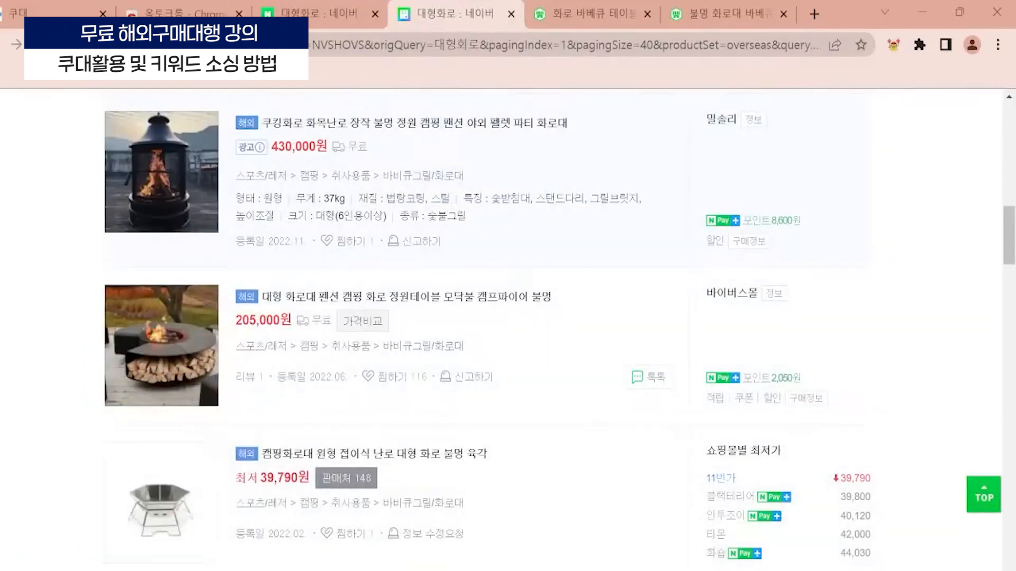
# - Switch to the browser window showing Coupang and look through the remaining 대형화로 products, their prices and arrival dates
pyautogui.moveTo(483, 570)
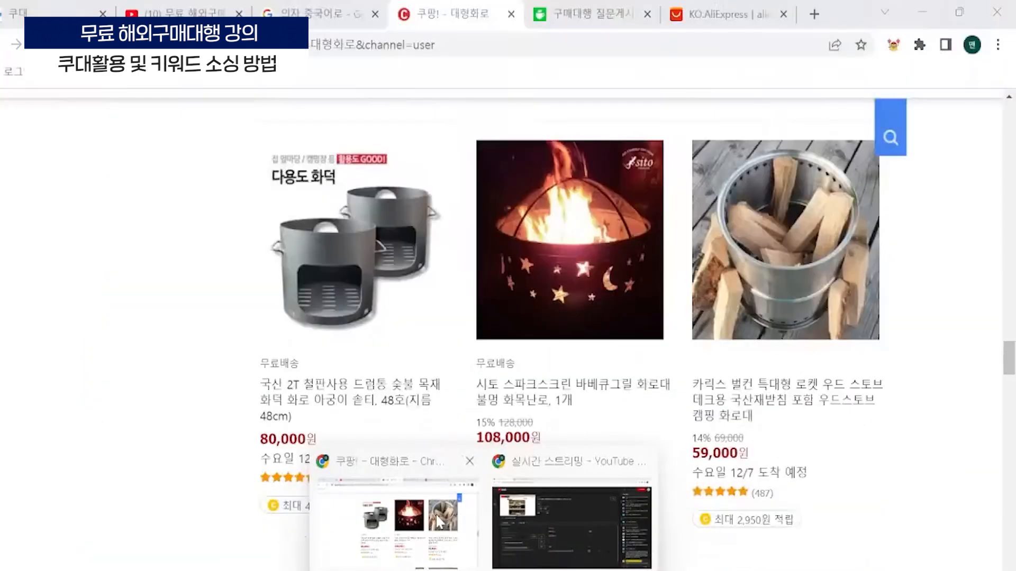
pyautogui.click(438, 523)
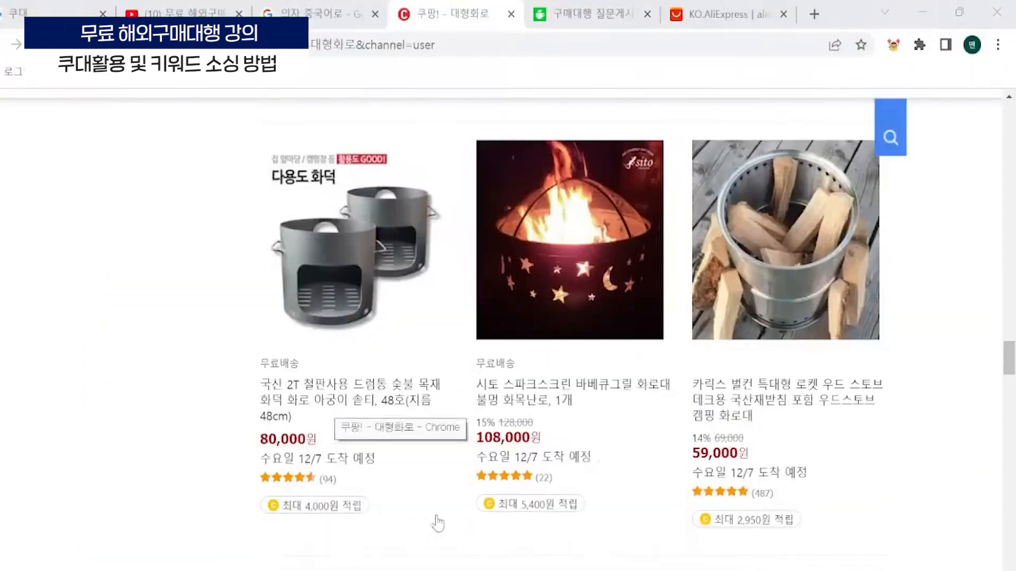
pyautogui.scroll(-4, 451, 306)
pyautogui.scroll(-3, 450, 306)
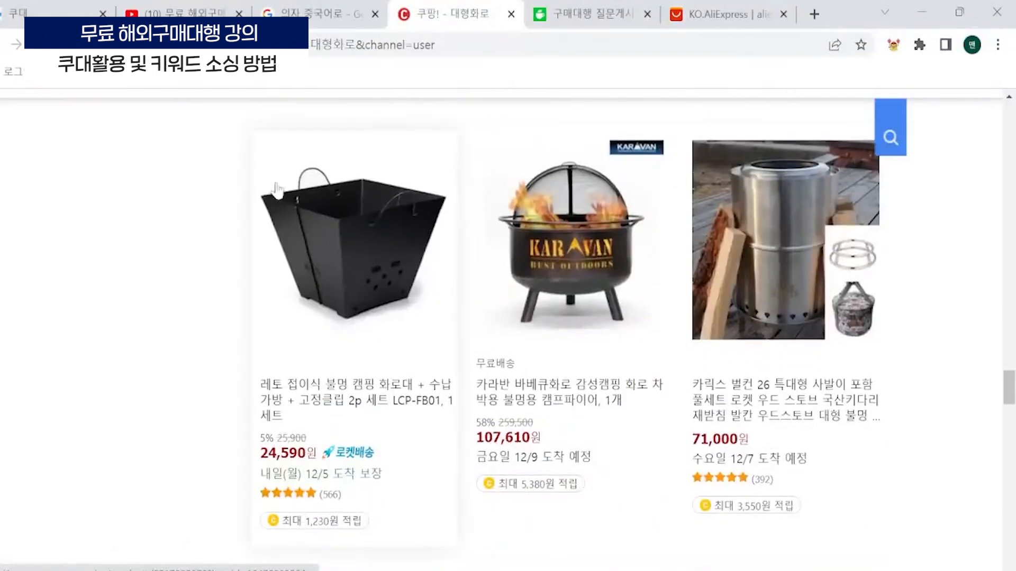
pyautogui.scroll(-12, 276, 191)
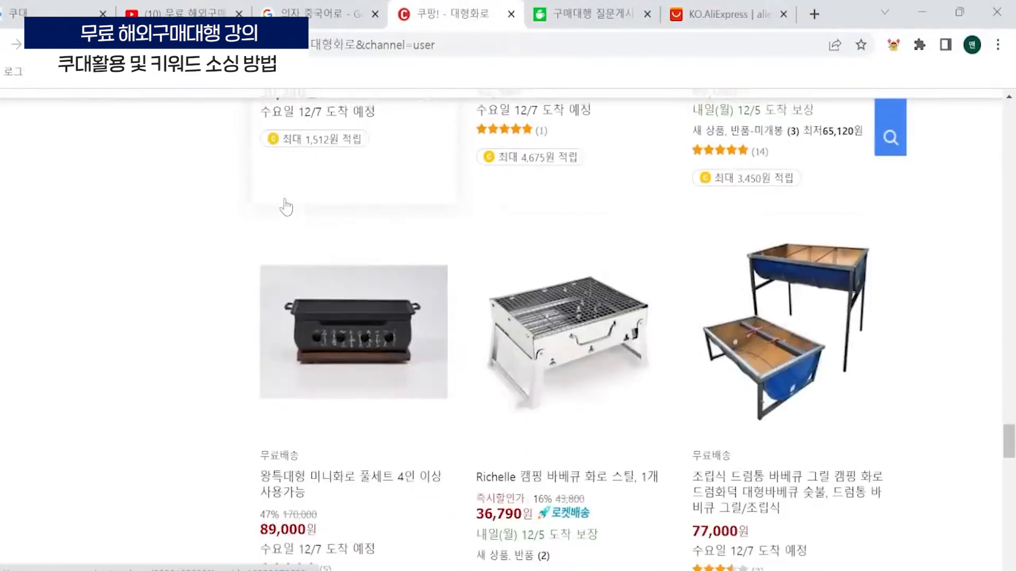
pyautogui.scroll(-8, 285, 208)
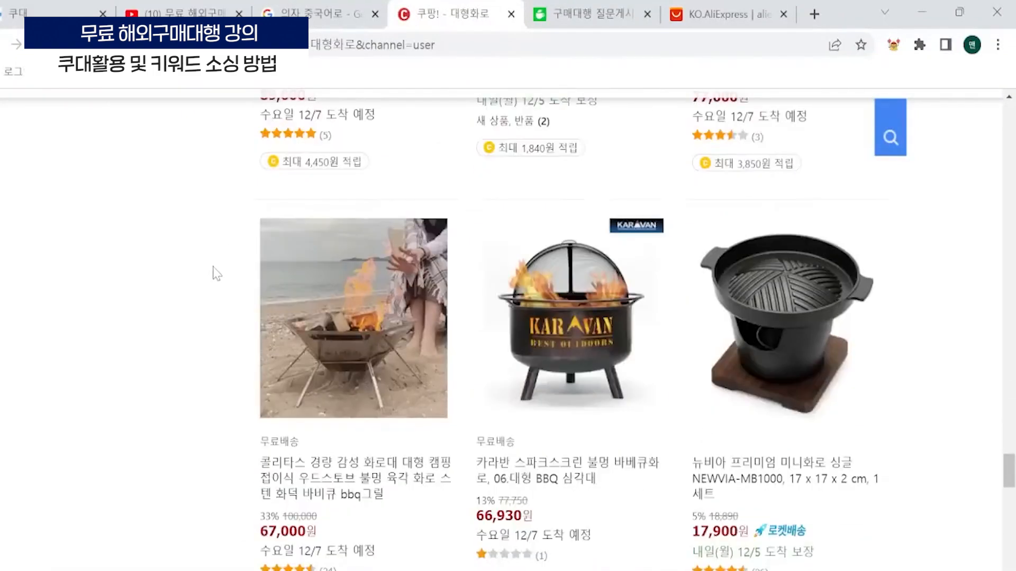
pyautogui.scroll(-2, 398, 315)
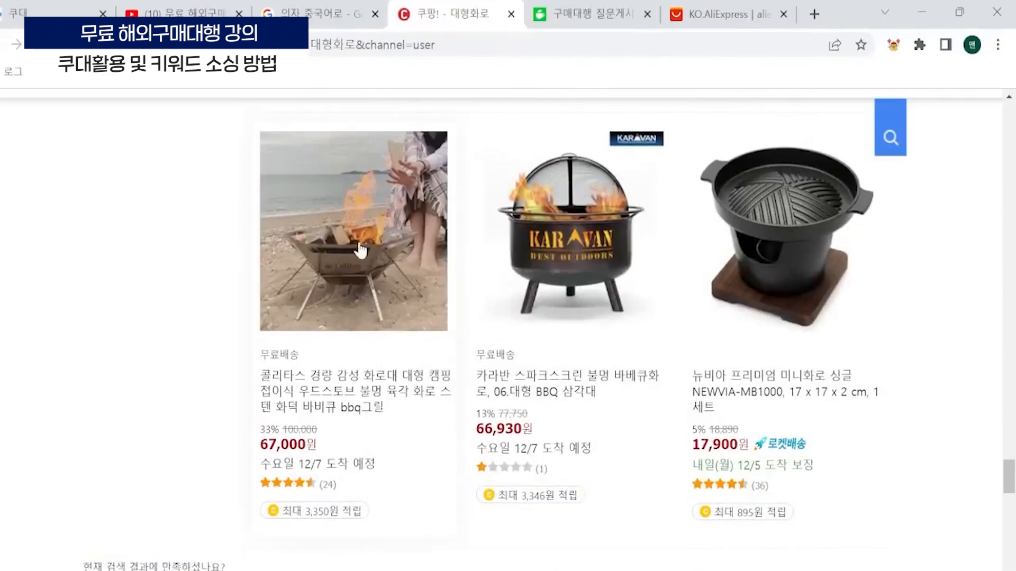
# - Copy the image address of the 66,930원 카라반 스파크스크린 brazier and run a Taobao/Tmall image search with it in Coudae
pyautogui.rightClick(551, 222)
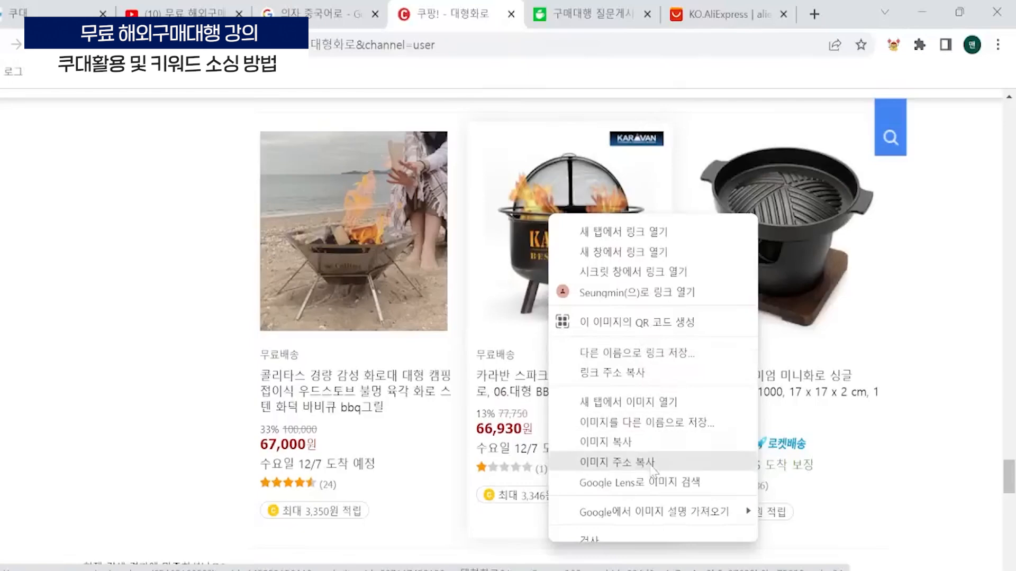
pyautogui.click(629, 462)
pyautogui.click(44, 7)
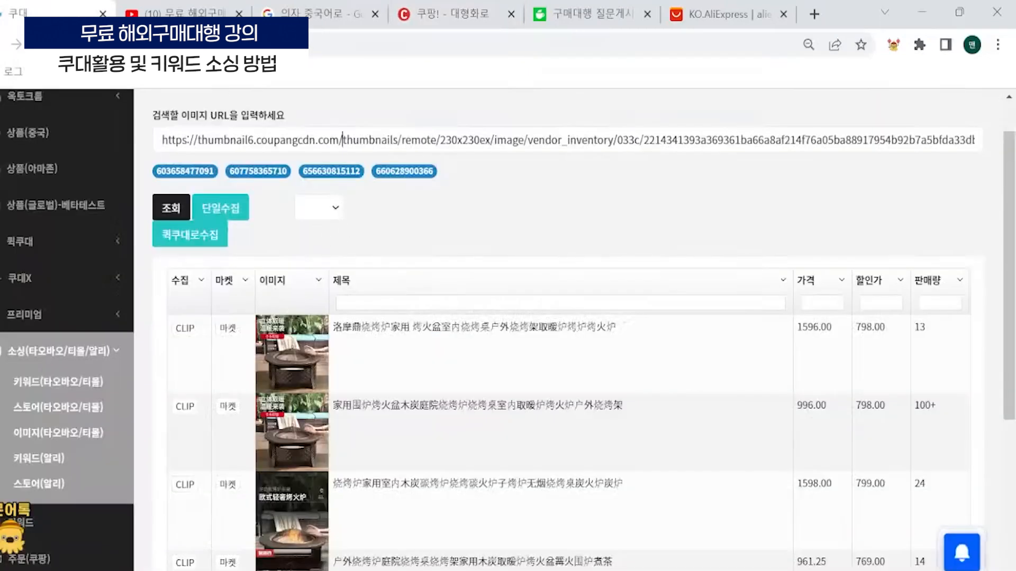
pyautogui.click(342, 140)
pyautogui.hotkey('ctrl', 'a')
pyautogui.hotkey('ctrl', 'v')
pyautogui.click(175, 212)
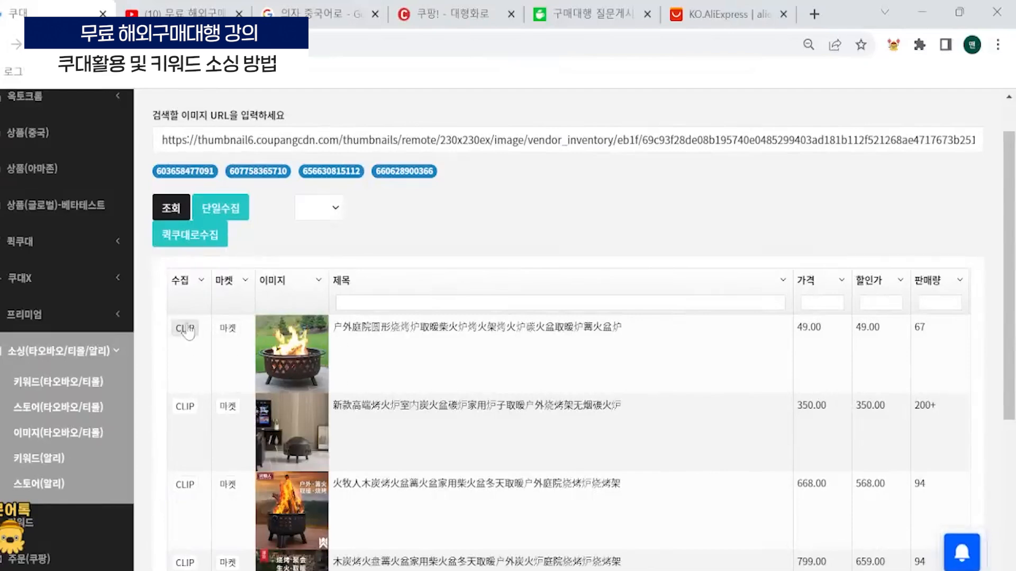
# - Clip the matching fire pits priced 49.00, 668.00, 350.00 and 45.00 from the image search results
pyautogui.click(188, 329)
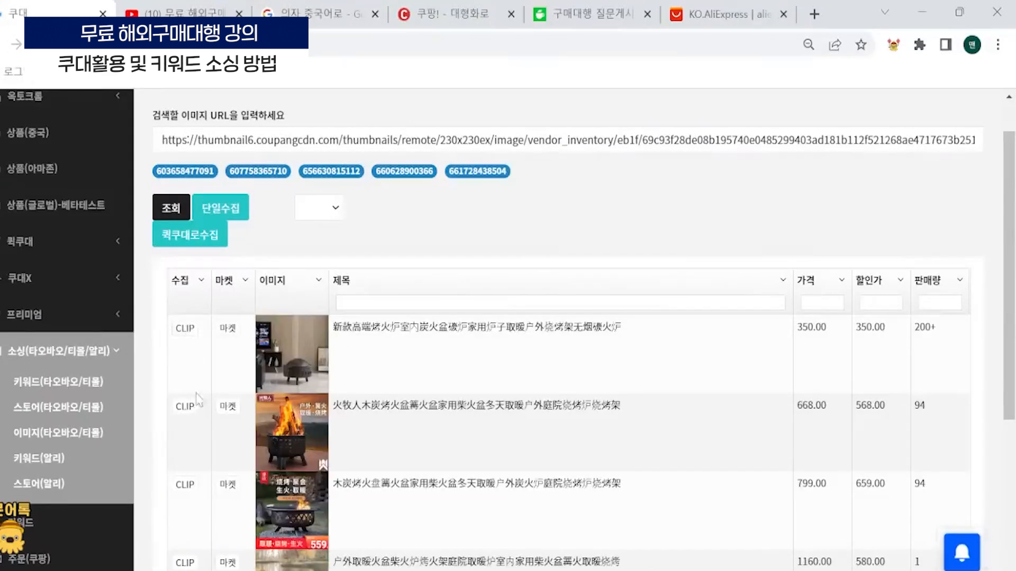
pyautogui.click(185, 407)
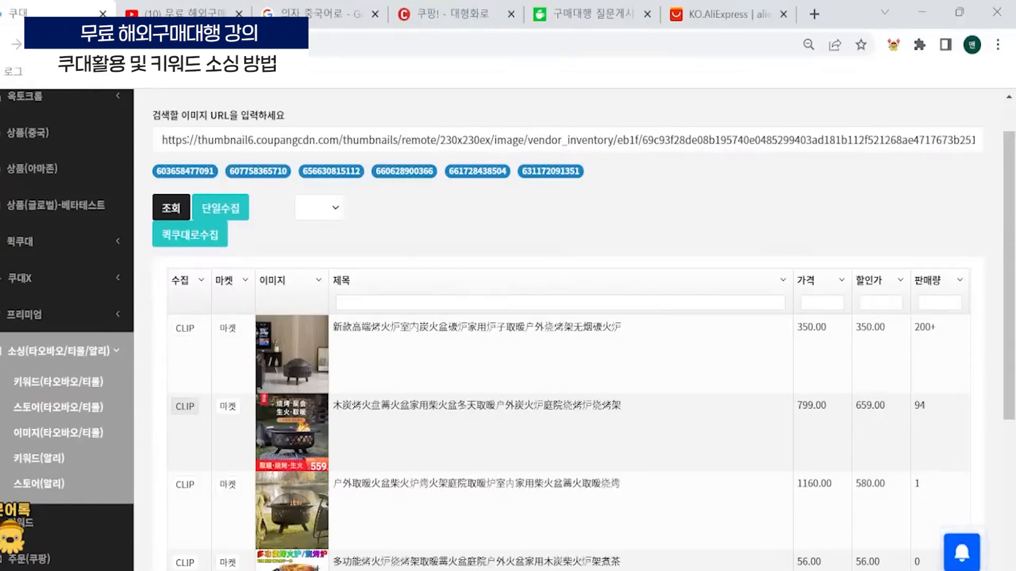
pyautogui.doubleClick(925, 327)
pyautogui.click(185, 329)
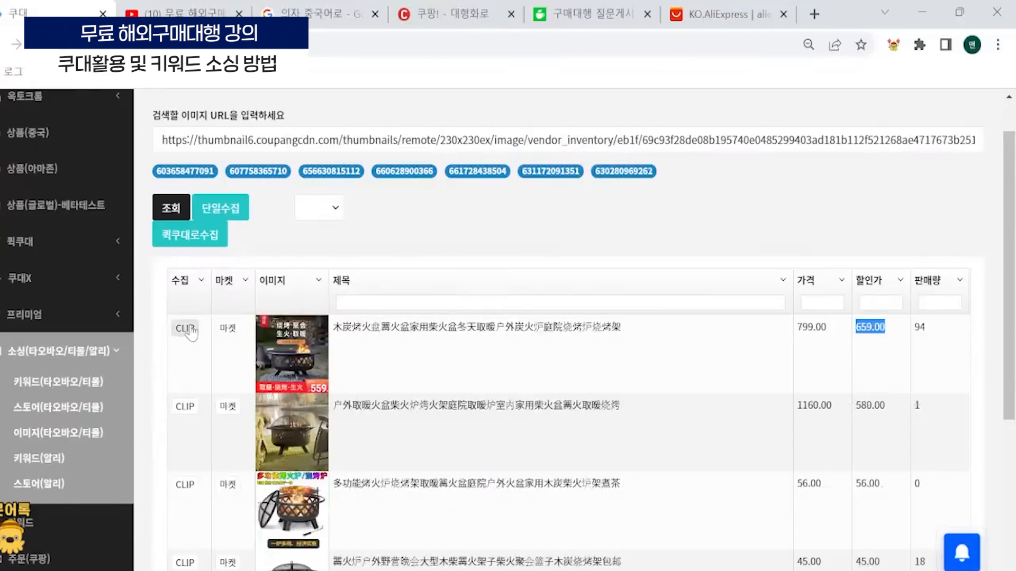
pyautogui.click(529, 362)
pyautogui.scroll(-3, 332, 372)
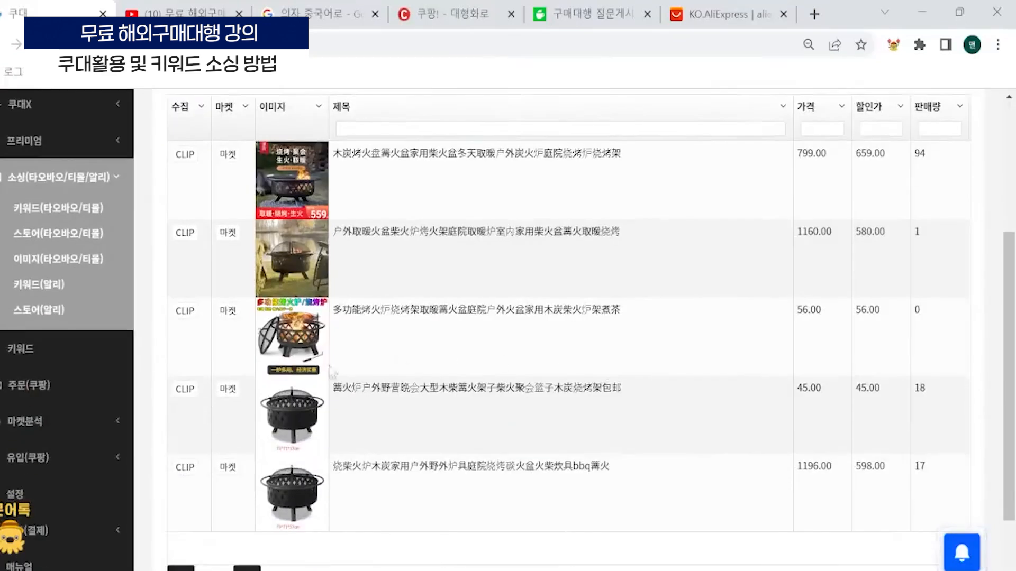
pyautogui.click(193, 389)
pyautogui.scroll(4, 239, 253)
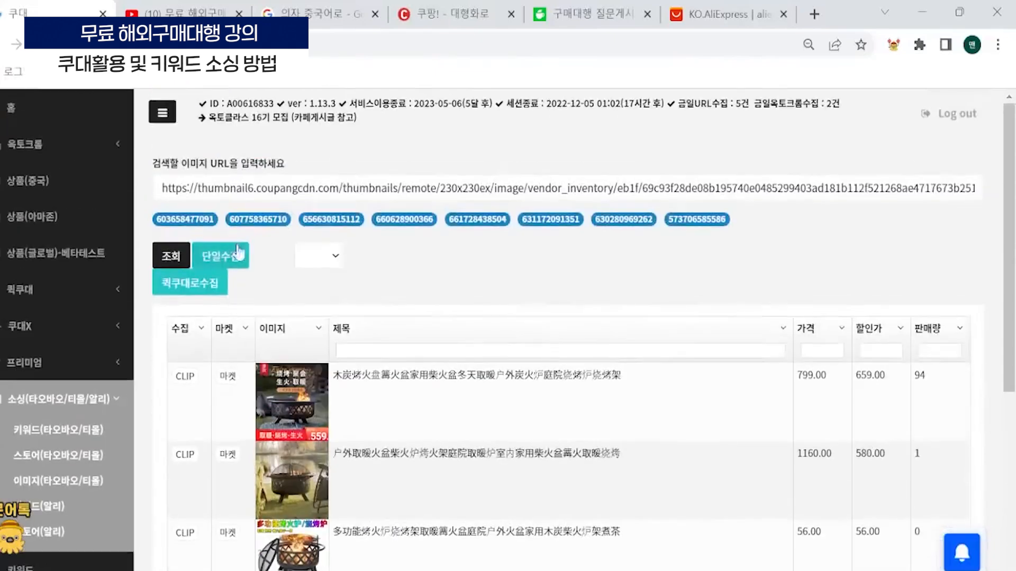
# - Assign category letter F to the clipped items and send them to Quick Coudae collection
pyautogui.click(319, 256)
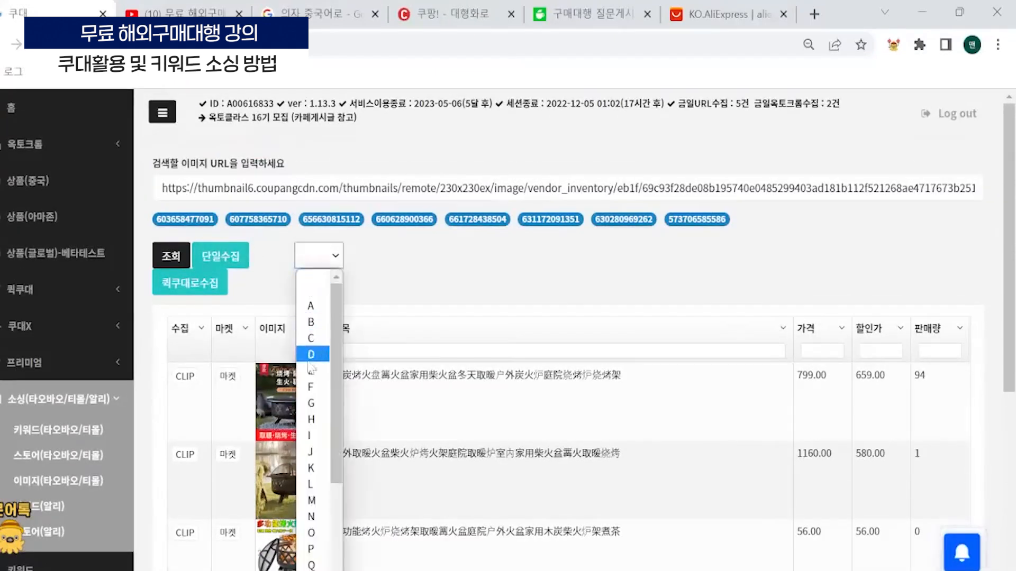
pyautogui.click(320, 387)
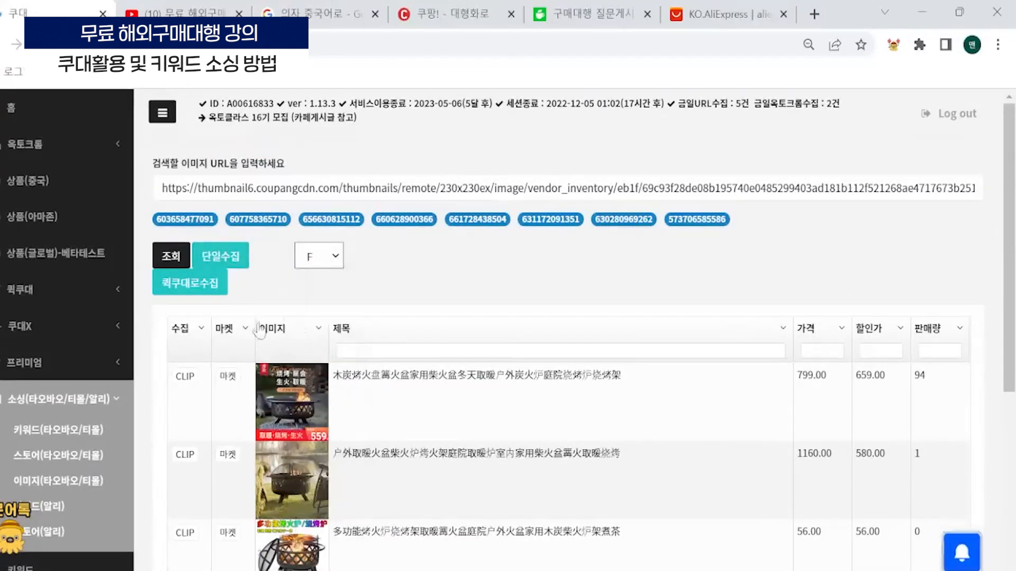
pyautogui.click(204, 286)
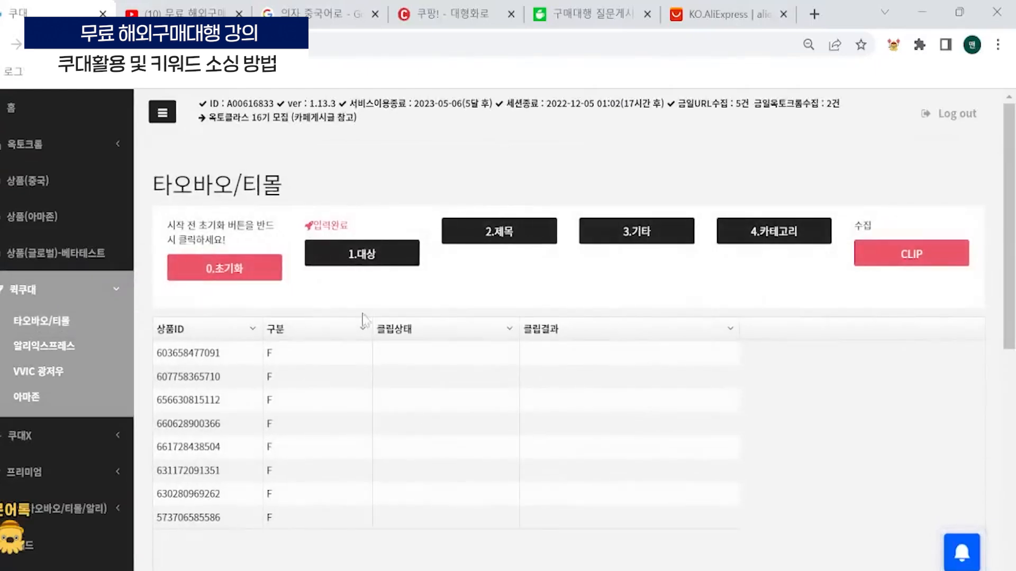
# - In the title settings, choose 원제목을 전부 지우고 키워드로 구성 and add 대형화로 as the fixed main keyword
pyautogui.click(507, 231)
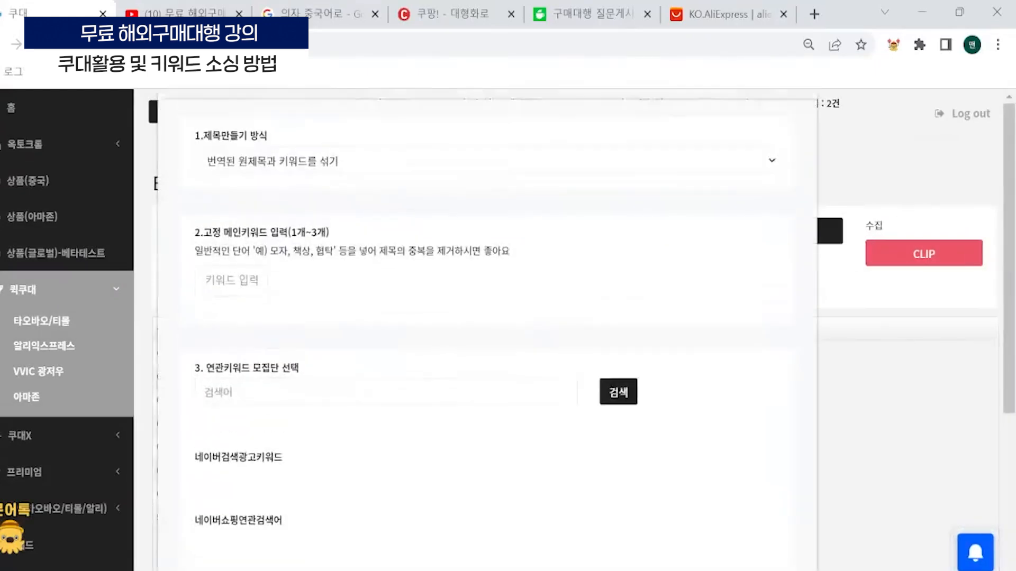
pyautogui.click(296, 174)
pyautogui.click(263, 289)
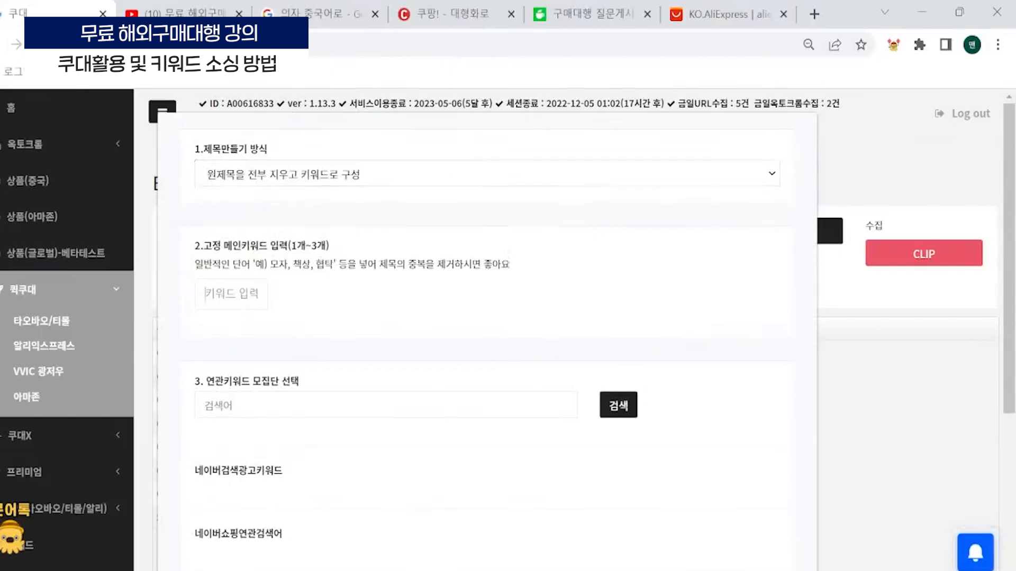
pyautogui.write('대형화로')
pyautogui.press('Return')
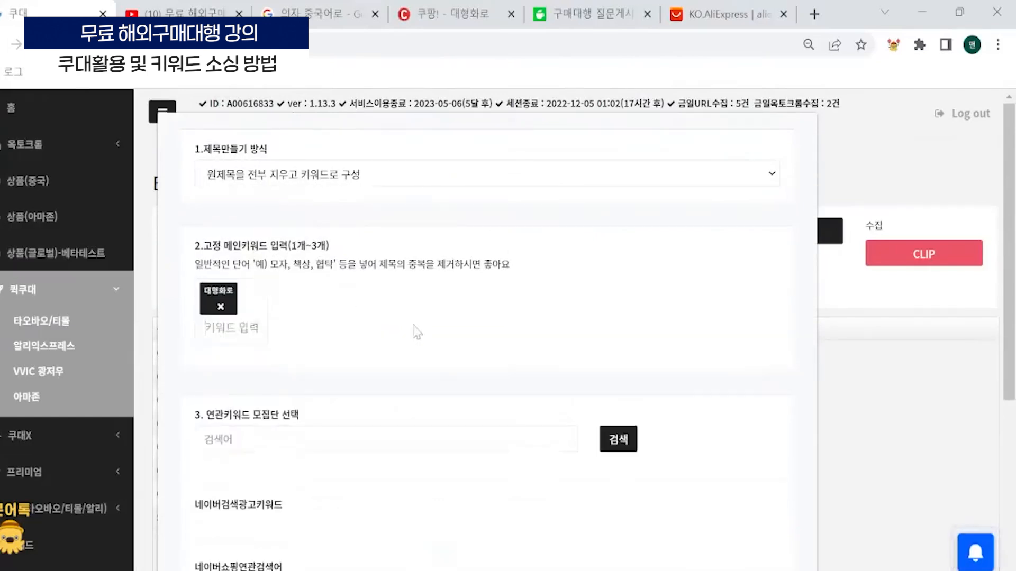
# - Search for related keywords using 대형화로 as the search term
pyautogui.write('대형')
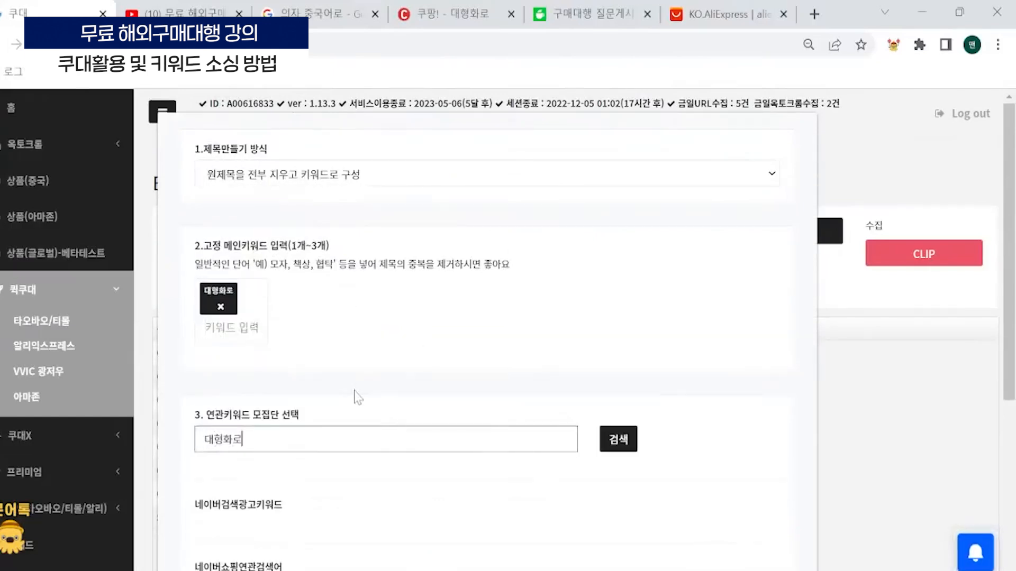
pyautogui.write('화로')
pyautogui.click(624, 436)
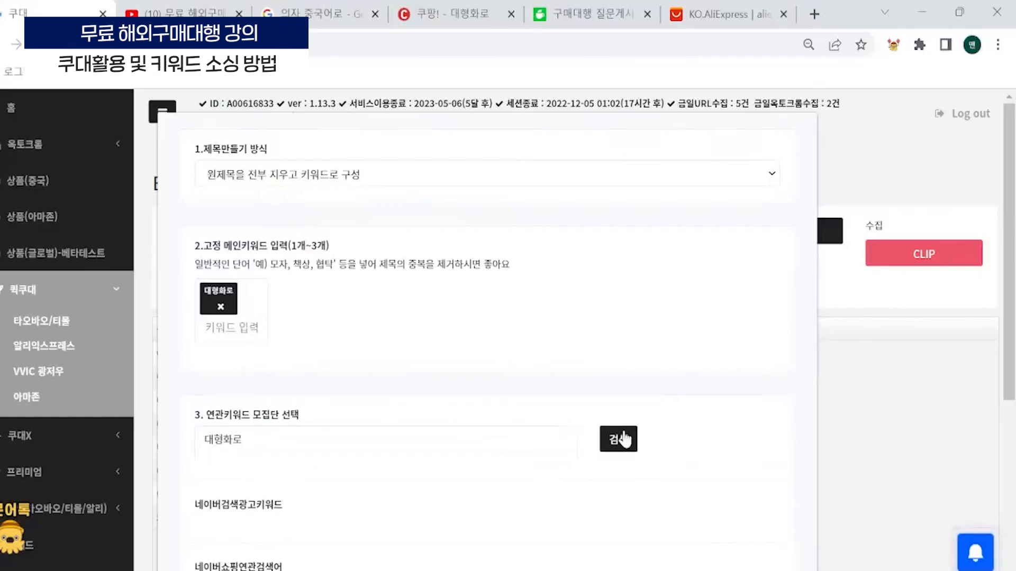
# - From the Naver Shopping title keywords, select 화로, 바베큐, 그릴, 캠핑, 펜션, 장작, 야외, 모닥불, 불멍, 난로, 스토브 and 테이블
pyautogui.scroll(-15, 284, 347)
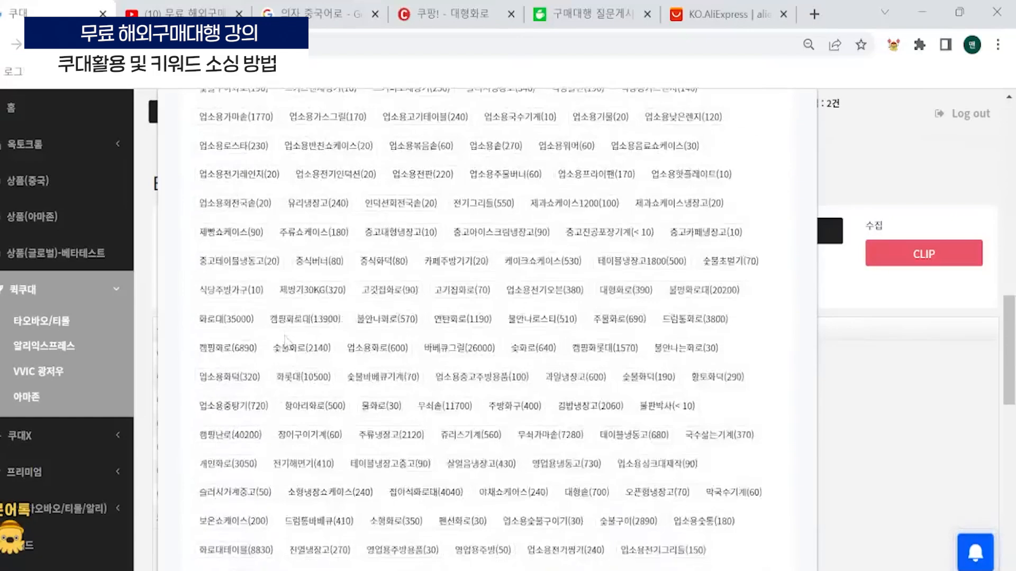
pyautogui.scroll(-4, 270, 328)
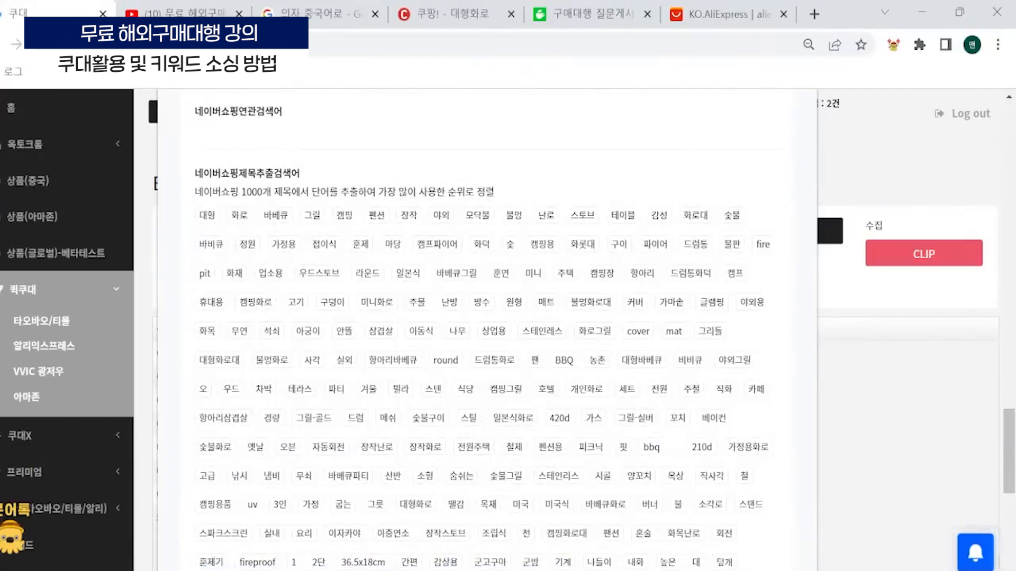
pyautogui.click(238, 217)
pyautogui.click(238, 217)
pyautogui.click(238, 217)
pyautogui.click(238, 217)
pyautogui.click(239, 216)
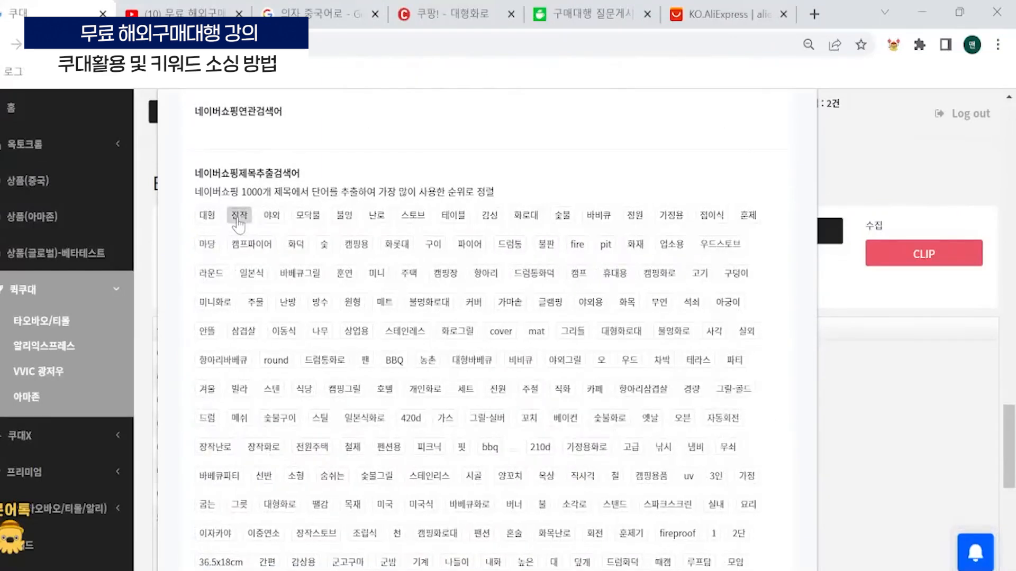
pyautogui.click(238, 217)
pyautogui.click(238, 217)
pyautogui.click(238, 215)
pyautogui.click(238, 215)
pyautogui.click(238, 216)
# - Add 감성, 화로대, 숯불, 바비큐, 정원, 가정용, 접이식, 훈제, 마당, 캠프파이어 and 화덕 to the selected keywords and save the title settings
pyautogui.click(238, 216)
pyautogui.click(238, 216)
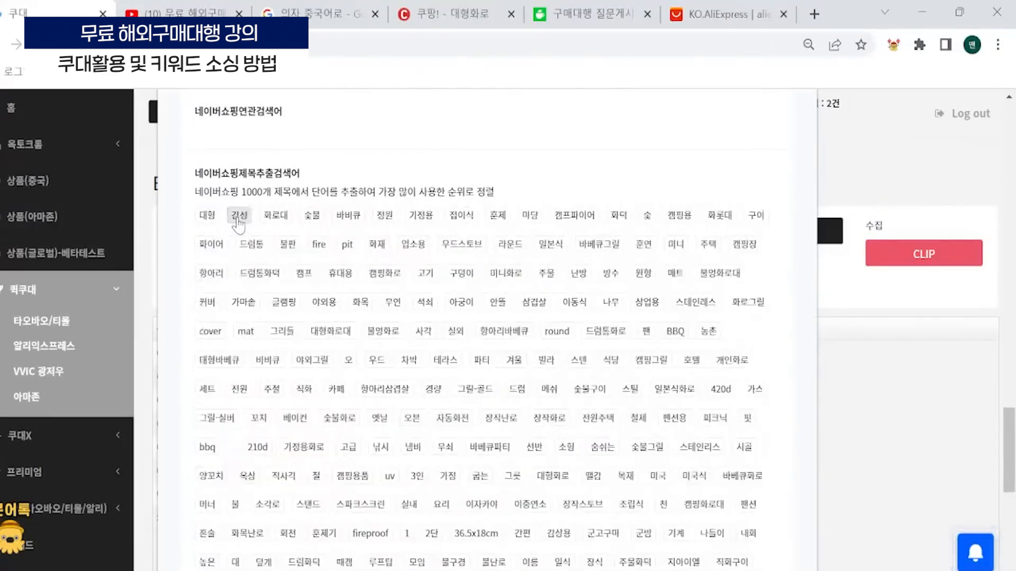
pyautogui.click(238, 216)
pyautogui.click(238, 216)
pyautogui.click(238, 216)
pyautogui.click(238, 216)
pyautogui.click(238, 216)
pyautogui.click(238, 216)
pyautogui.click(238, 216)
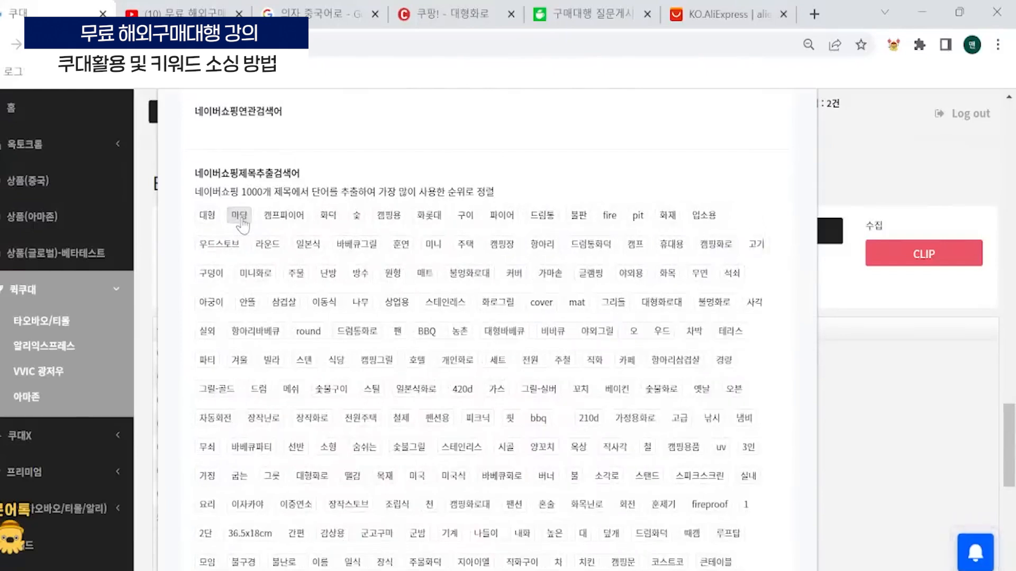
pyautogui.click(239, 216)
pyautogui.click(240, 216)
pyautogui.click(241, 217)
pyautogui.click(241, 217)
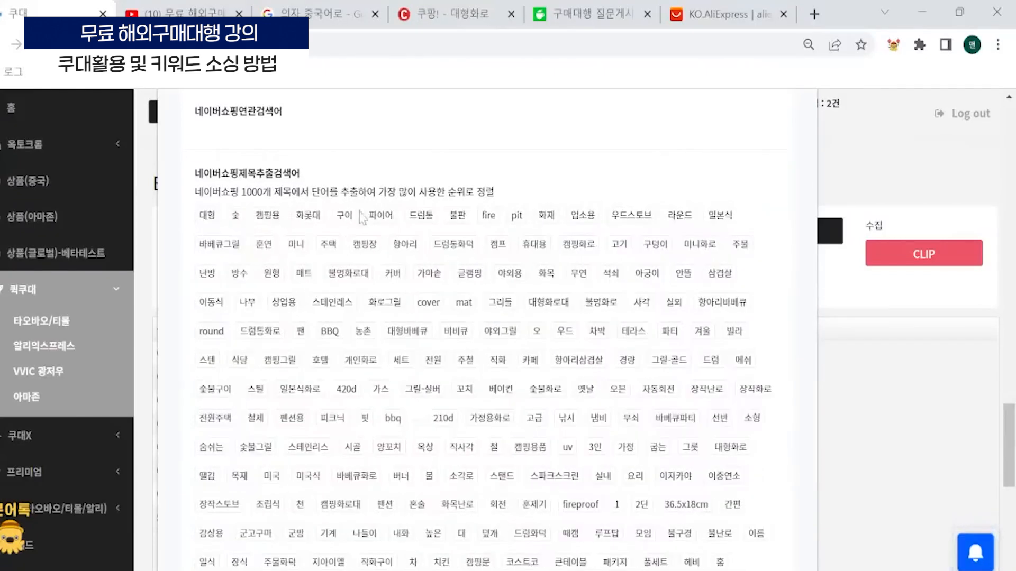
pyautogui.scroll(-6, 376, 303)
pyautogui.scroll(-3, 375, 303)
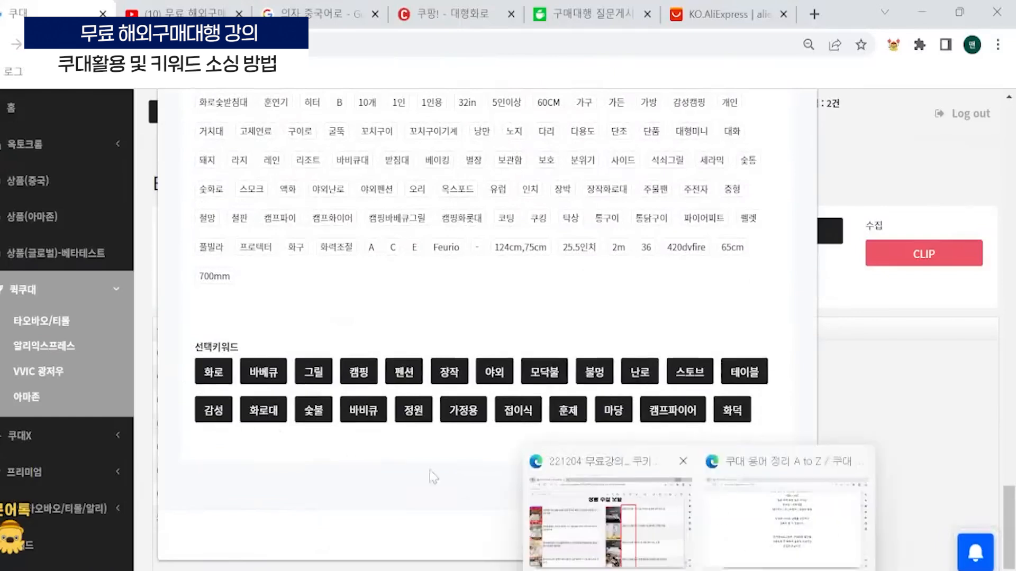
pyautogui.click(794, 539)
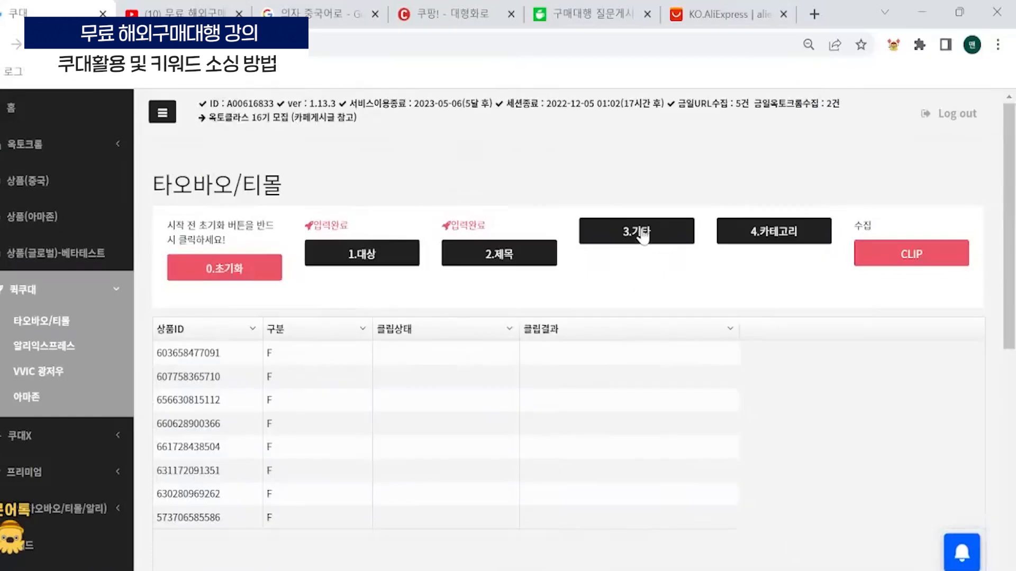
# - In the 기타 settings, add 대형화로 and 캠핑 as keywords and copy them to the Coupang keywords
pyautogui.click(643, 233)
pyautogui.click(257, 168)
pyautogui.write('ㄷ')
pyautogui.press('BackSpace')
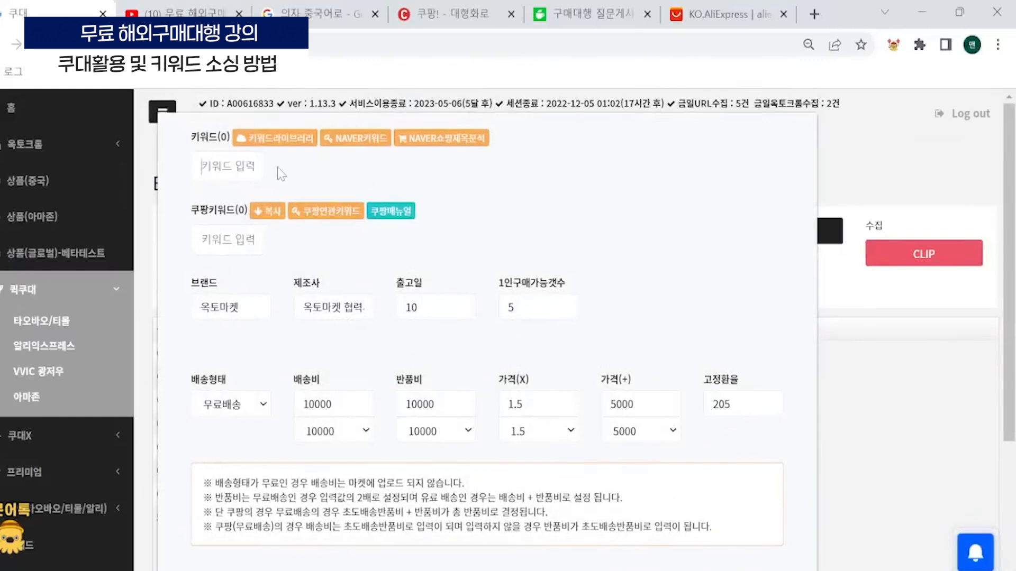
pyautogui.write('대형ㅎㅘ로')
pyautogui.press('Return')
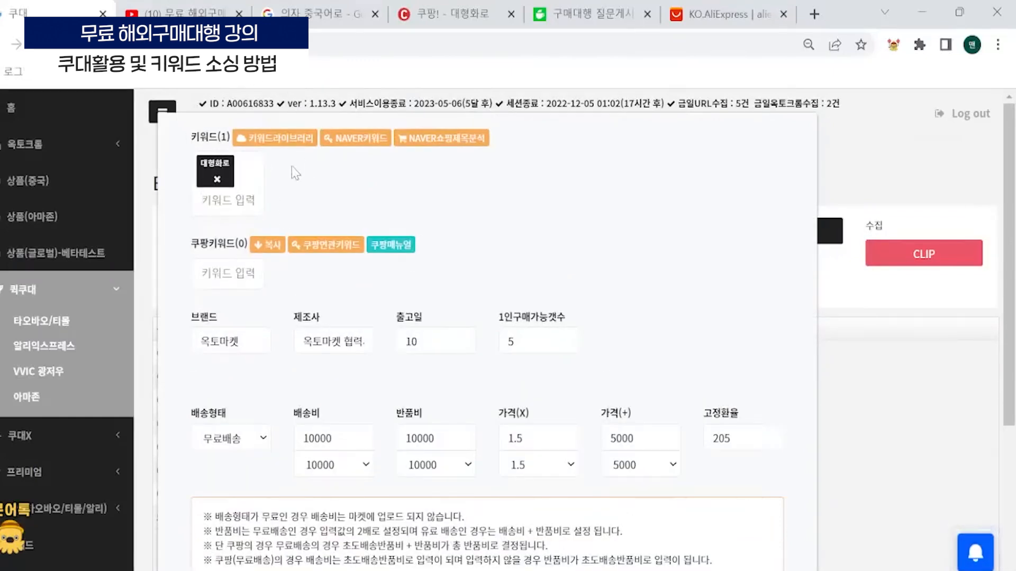
pyautogui.write('캠핑')
pyautogui.press('Return')
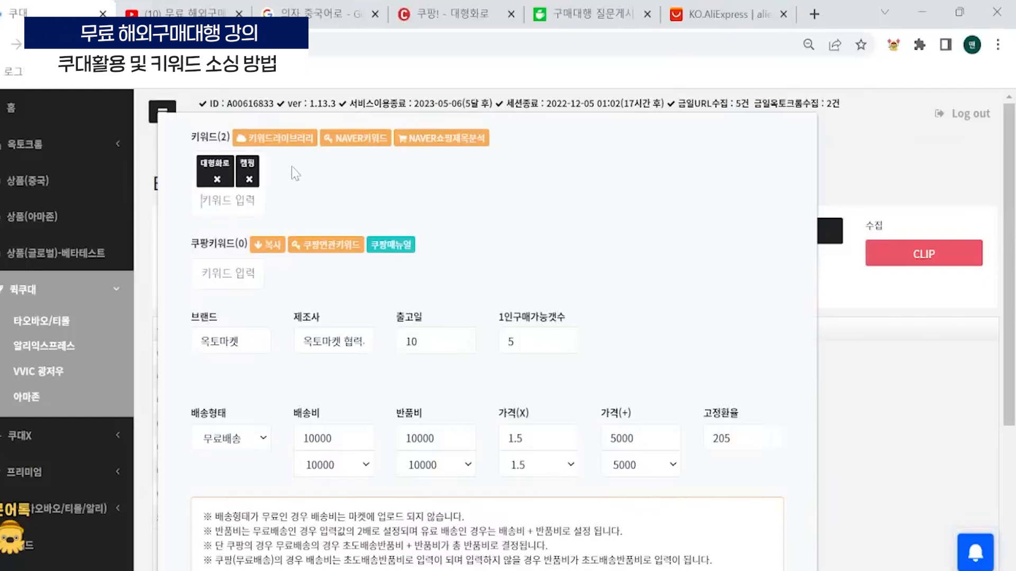
# - Search Coupang related keywords for 대형화로 and bring all the autocomplete suggestions into the Coupang keywords
pyautogui.click(339, 248)
pyautogui.click(339, 250)
pyautogui.write('대형화')
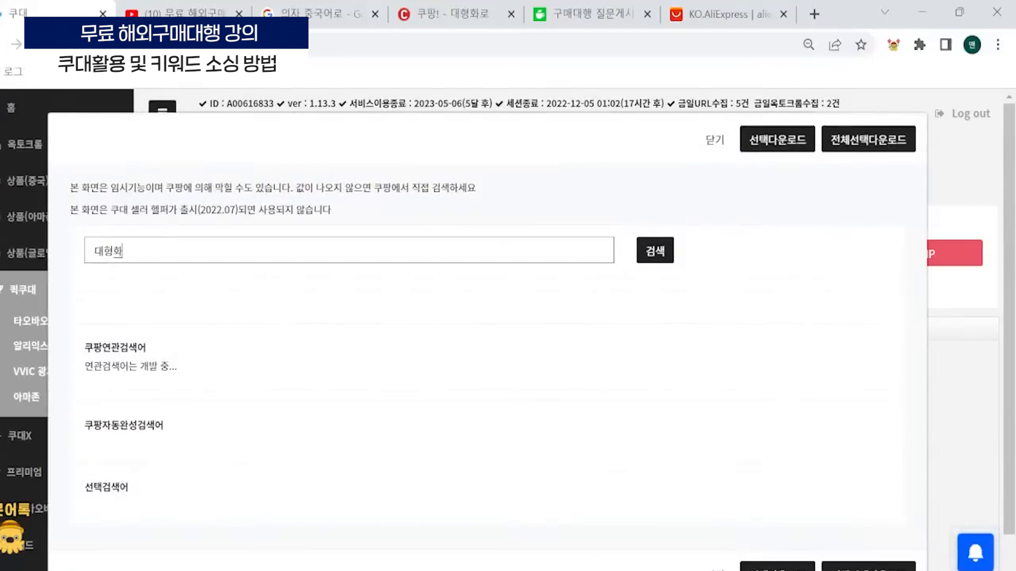
pyautogui.write('로')
pyautogui.click(661, 253)
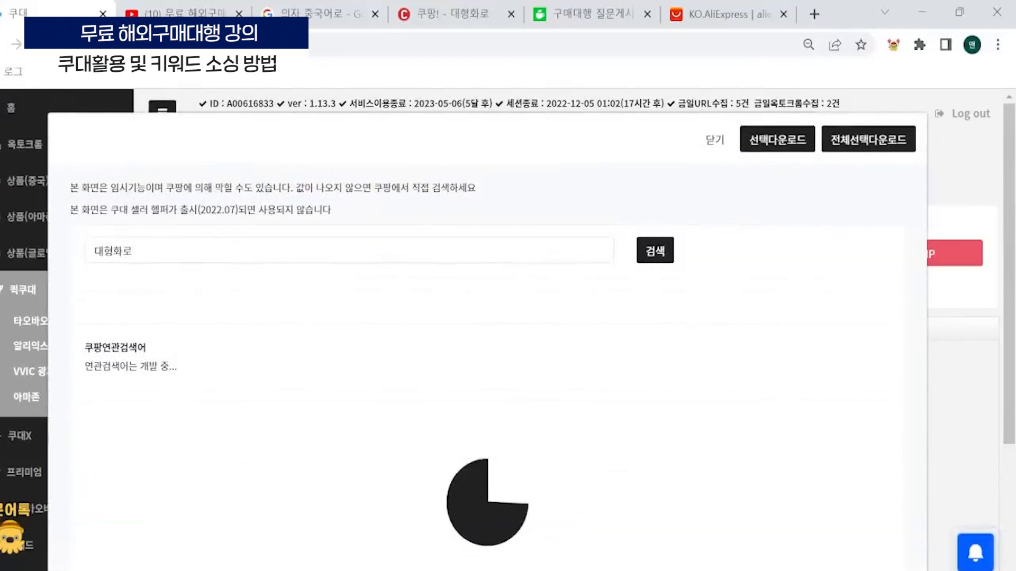
pyautogui.scroll(-1, 619, 329)
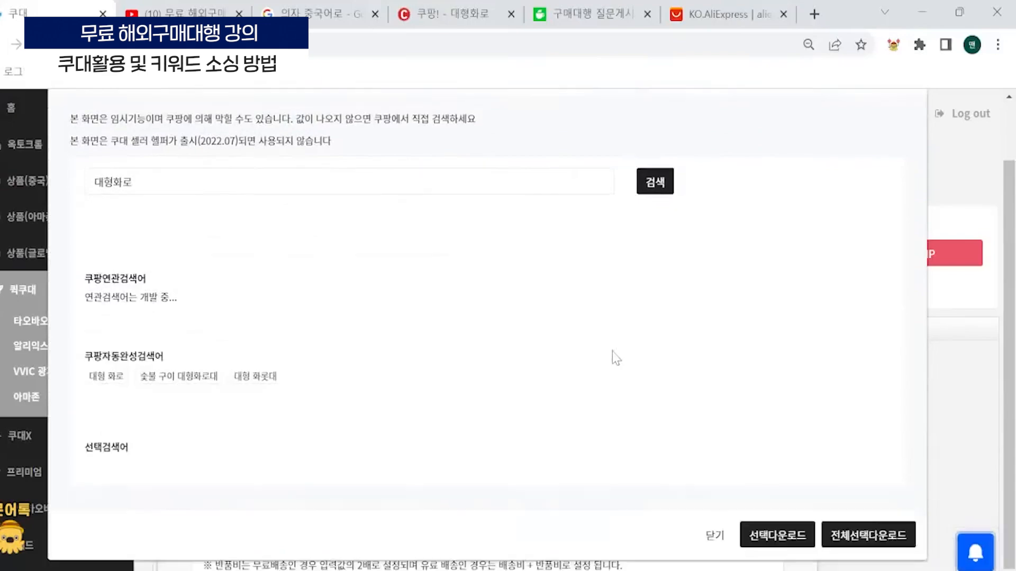
pyautogui.click(872, 539)
# - Set the shipping fee to 30000, the return fee to 50000 and the price multiplier to 1.8, and save the settings
pyautogui.scroll(-5, 259, 211)
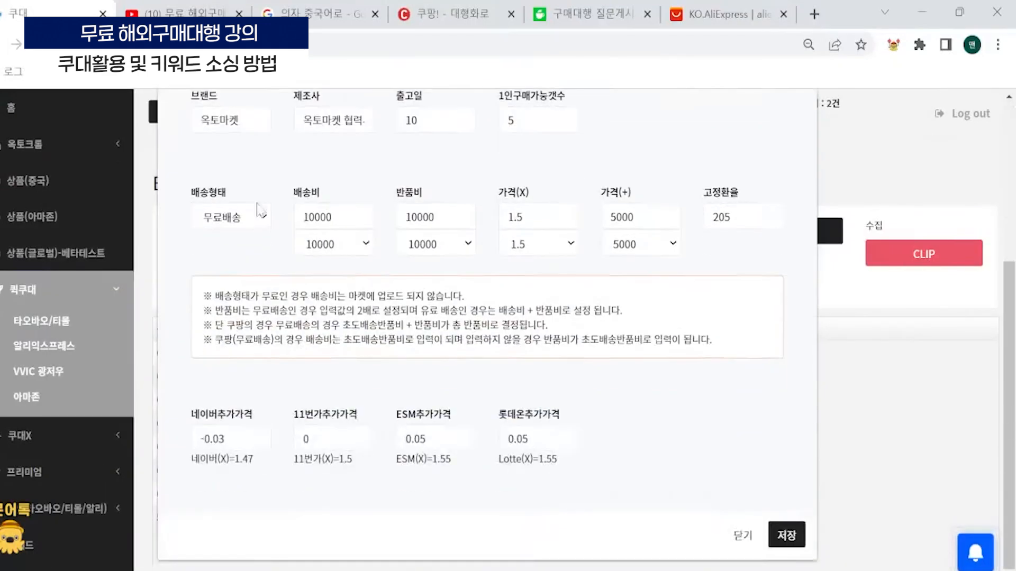
pyautogui.moveTo(333, 217); pyautogui.dragTo(247, 201)
pyautogui.write('30')
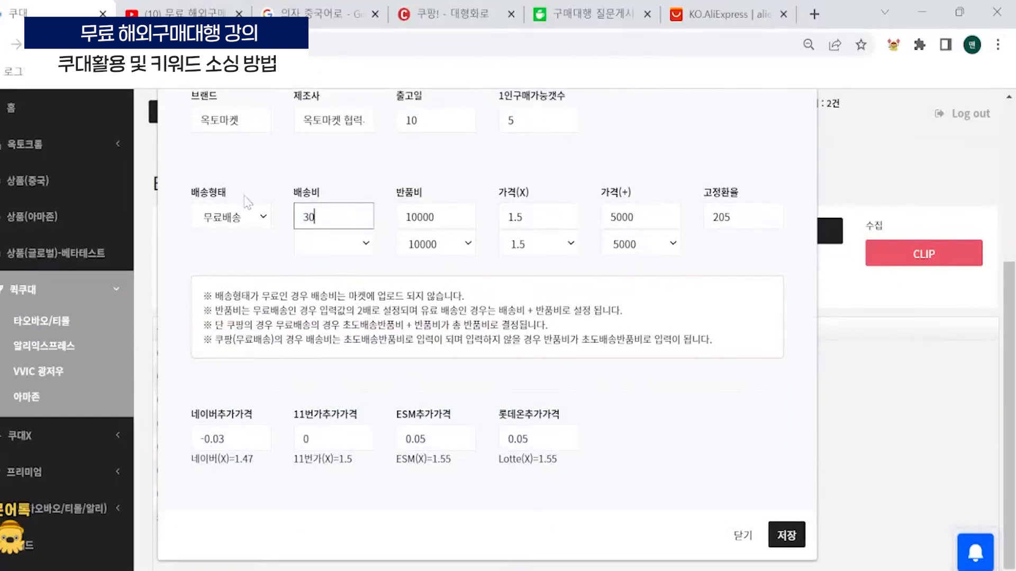
pyautogui.write('000')
pyautogui.press('Tab')
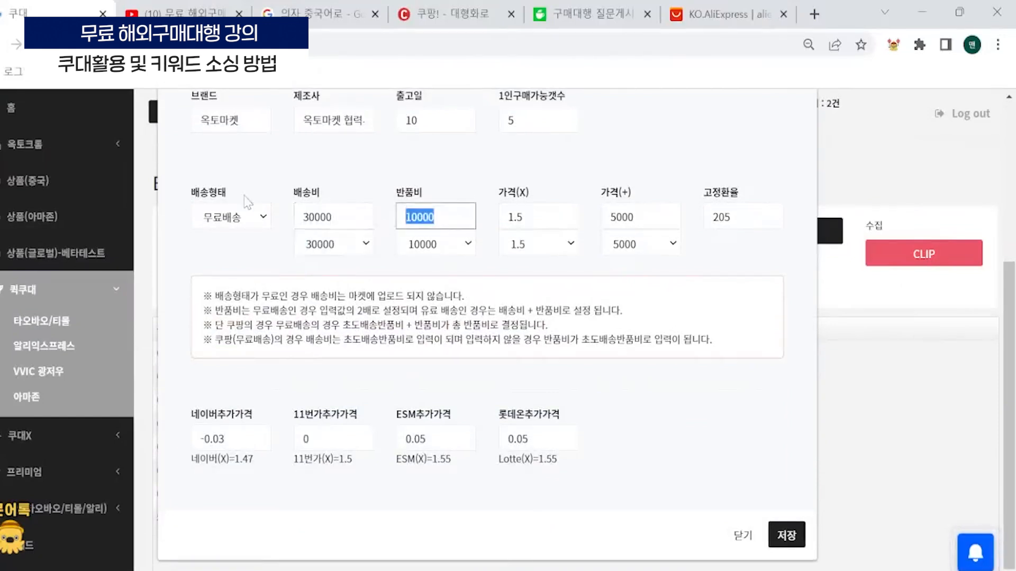
pyautogui.write('50000')
pyautogui.press('Tab')
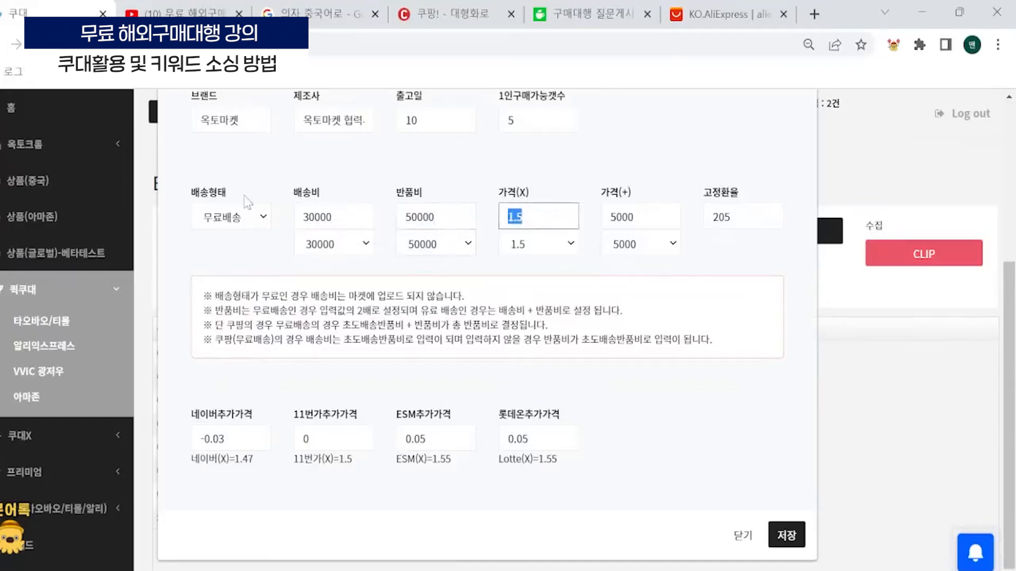
pyautogui.click(570, 243)
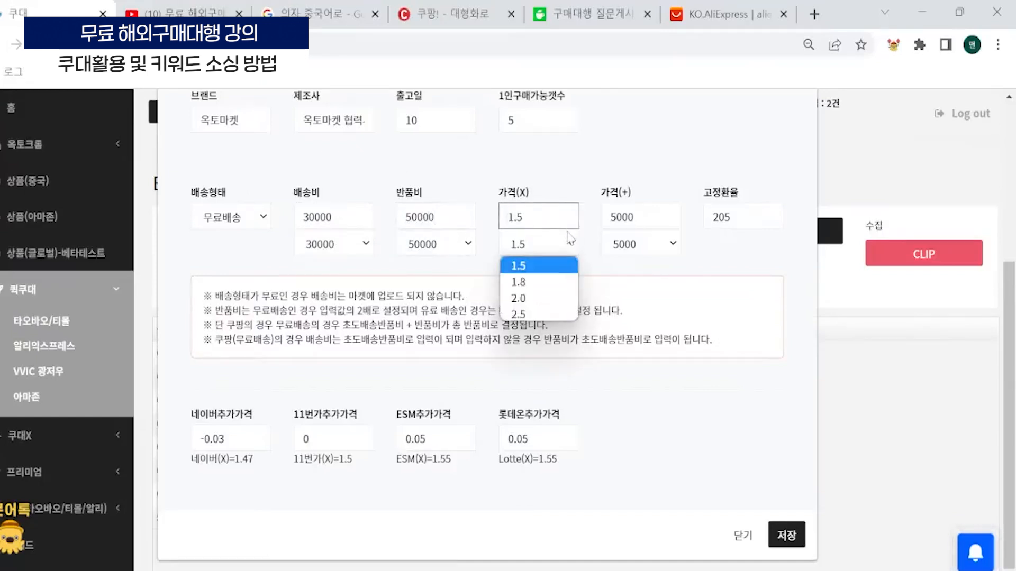
pyautogui.click(543, 284)
pyautogui.click(793, 529)
# - Set the marketplace categories using 캠핑 as the overall search term and start clipping the listed Taobao/Tmall items
pyautogui.click(760, 241)
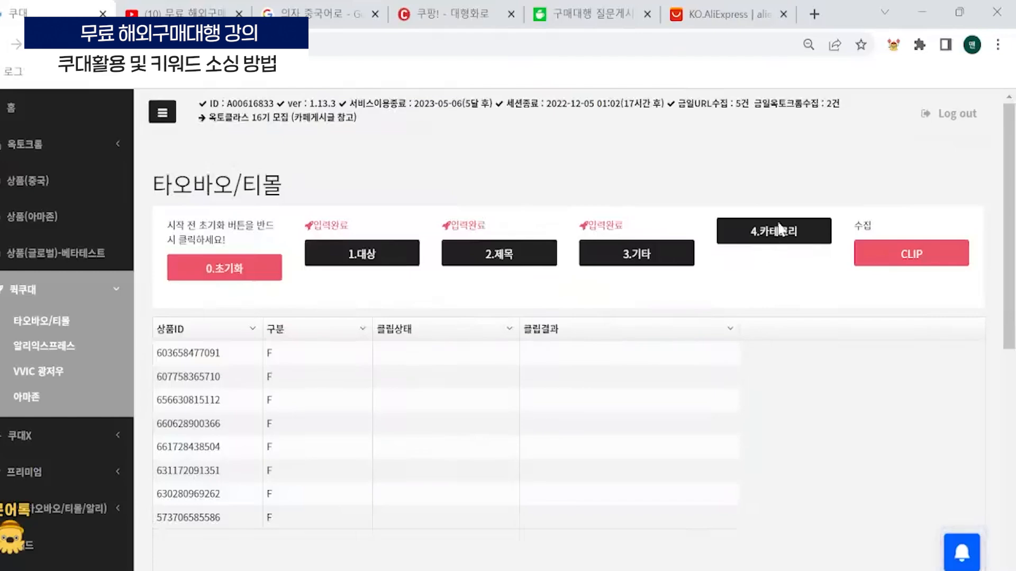
pyautogui.write('화로')
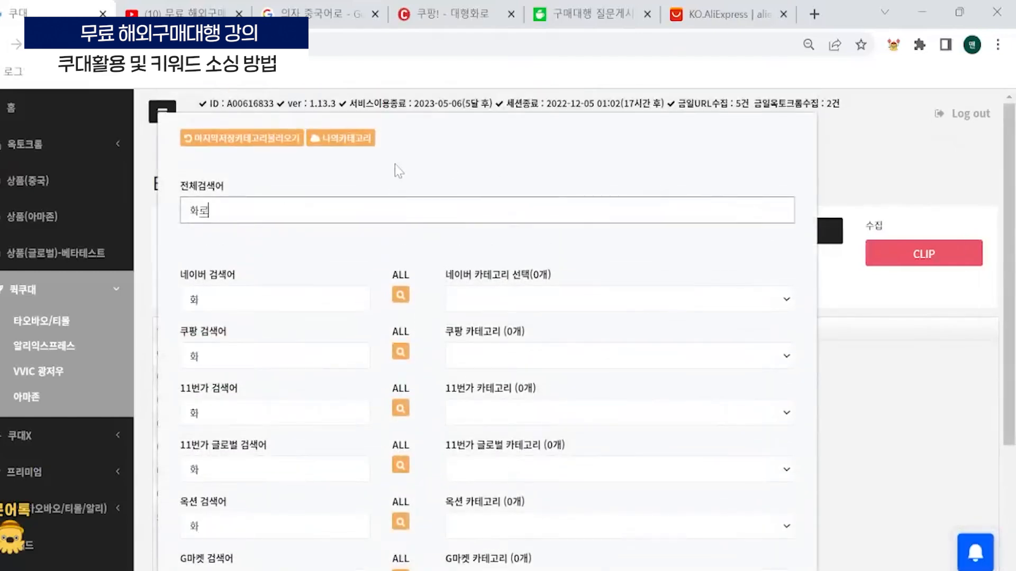
pyautogui.hotkey('ctrl', 'a')
pyautogui.write('캠핑')
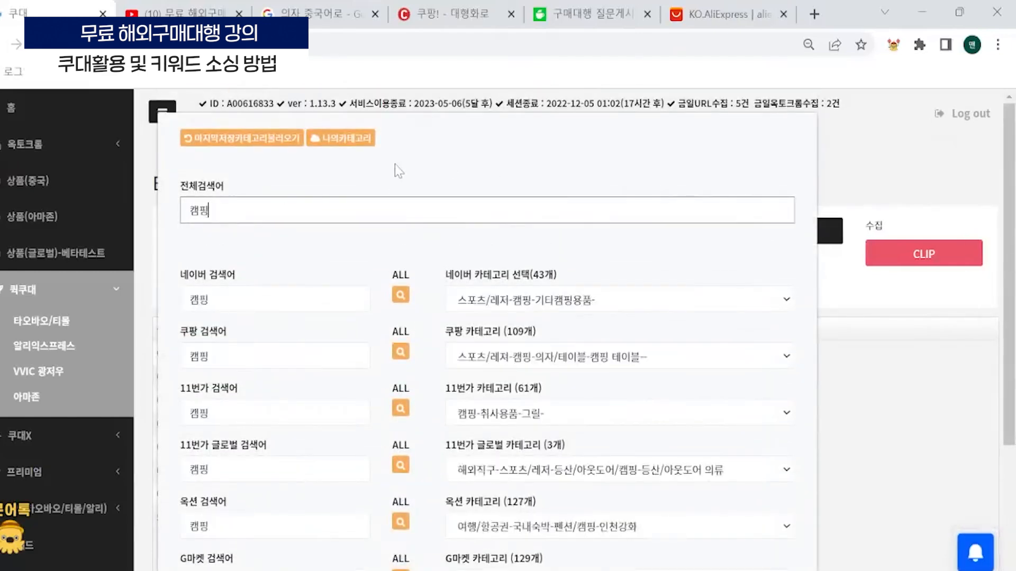
pyautogui.click(572, 300)
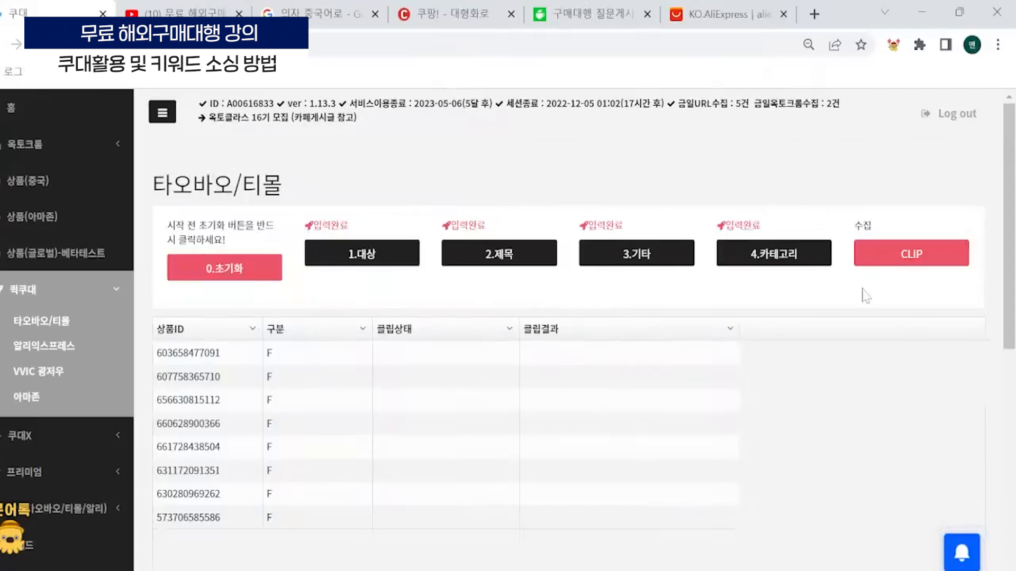
pyautogui.click(915, 246)
pyautogui.click(522, 450)
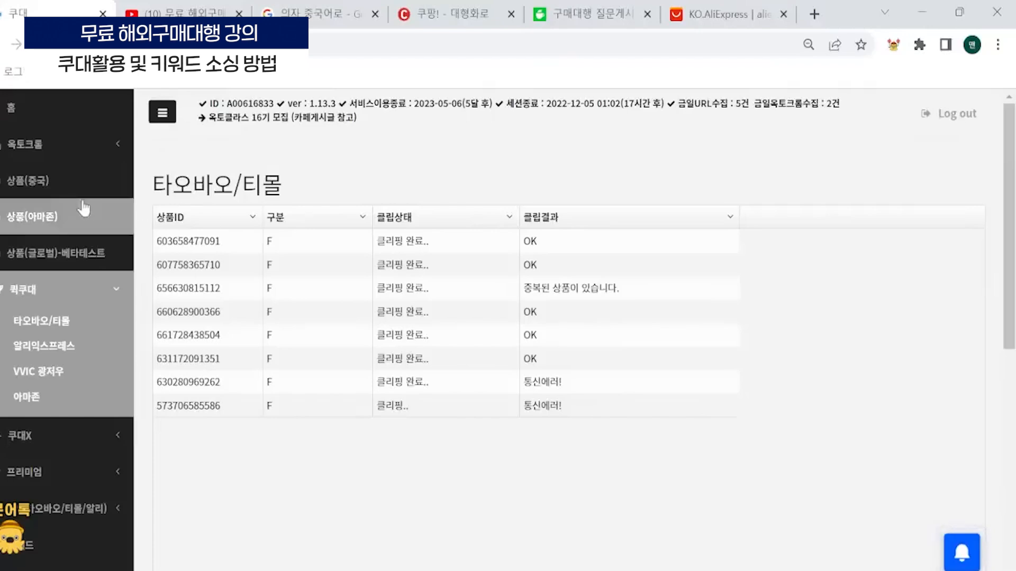
# - Open the China products list and review the keyword-based titles of the newly collected braziers
pyautogui.click(109, 180)
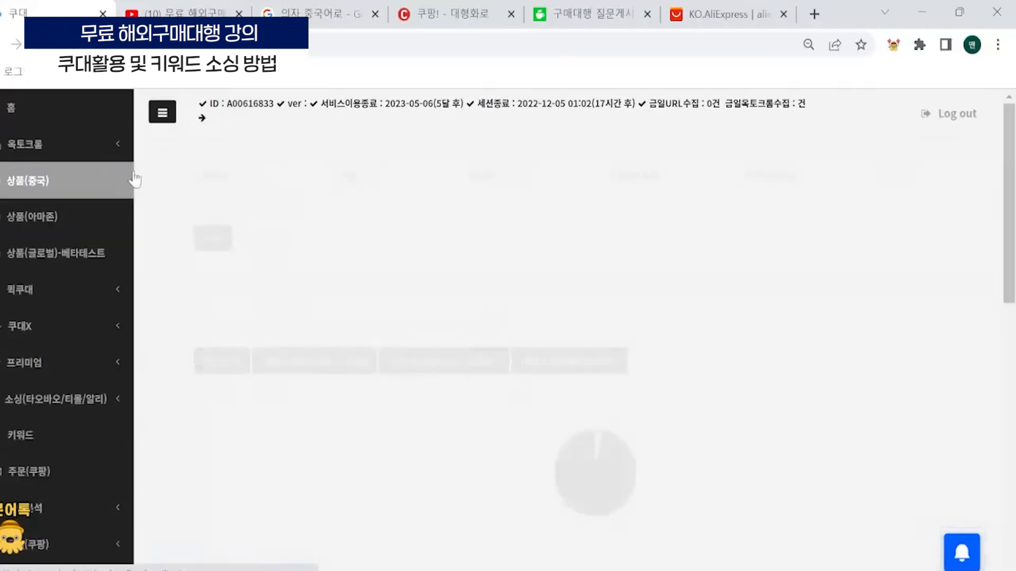
pyautogui.scroll(-1, 441, 312)
pyautogui.scroll(-8, 441, 312)
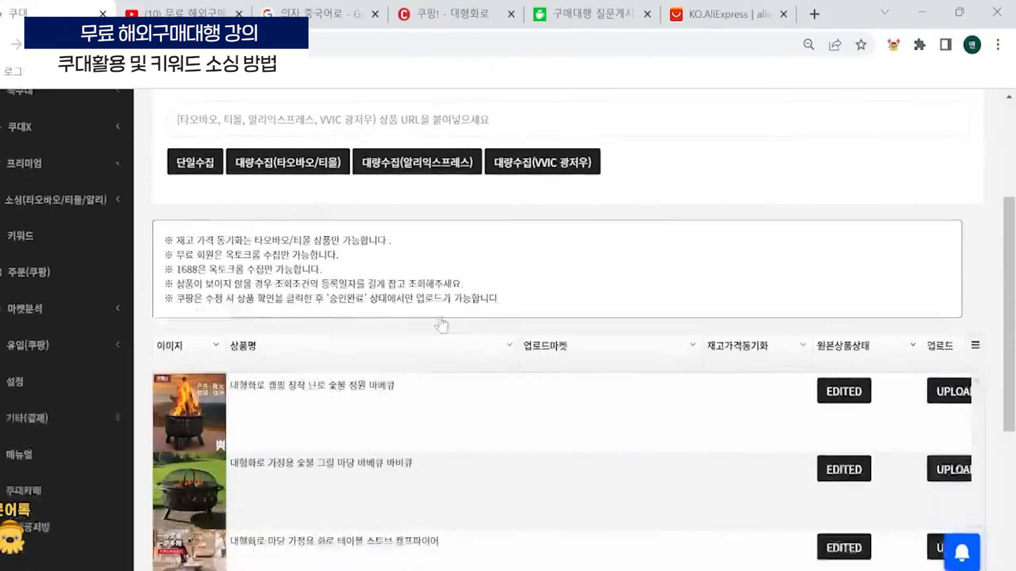
pyautogui.scroll(3, 320, 363)
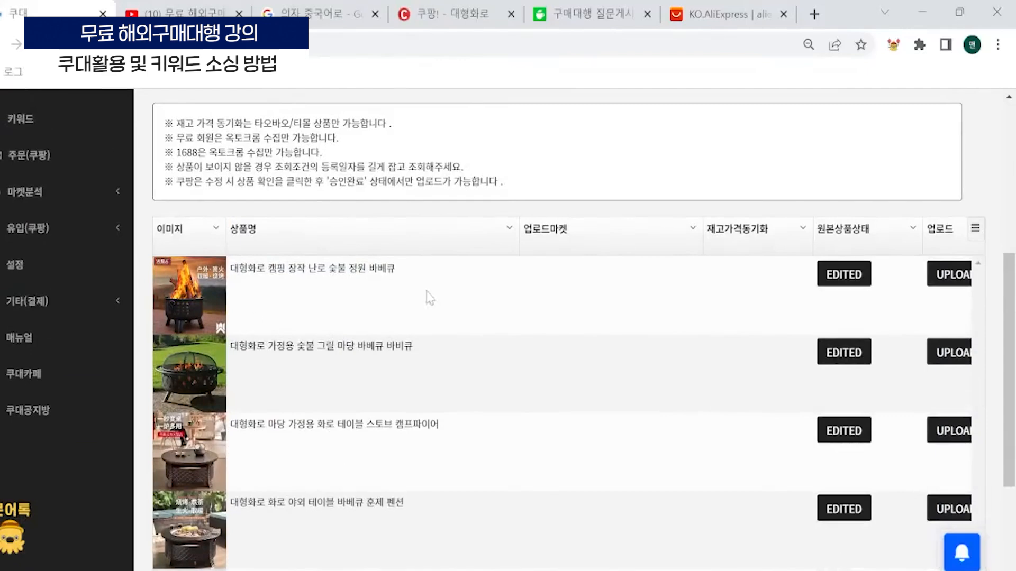
pyautogui.scroll(-3, 453, 354)
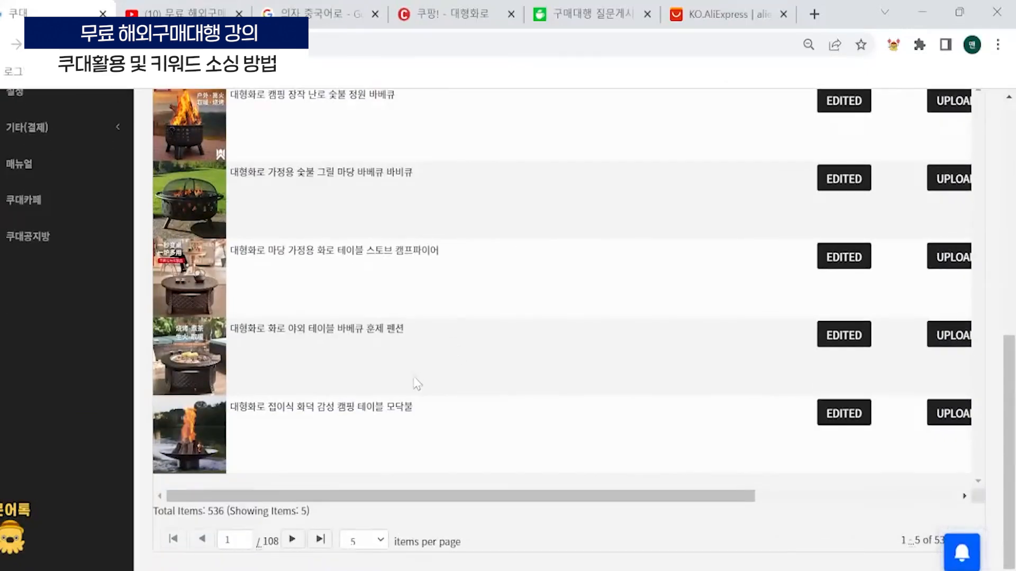
pyautogui.scroll(3, 417, 384)
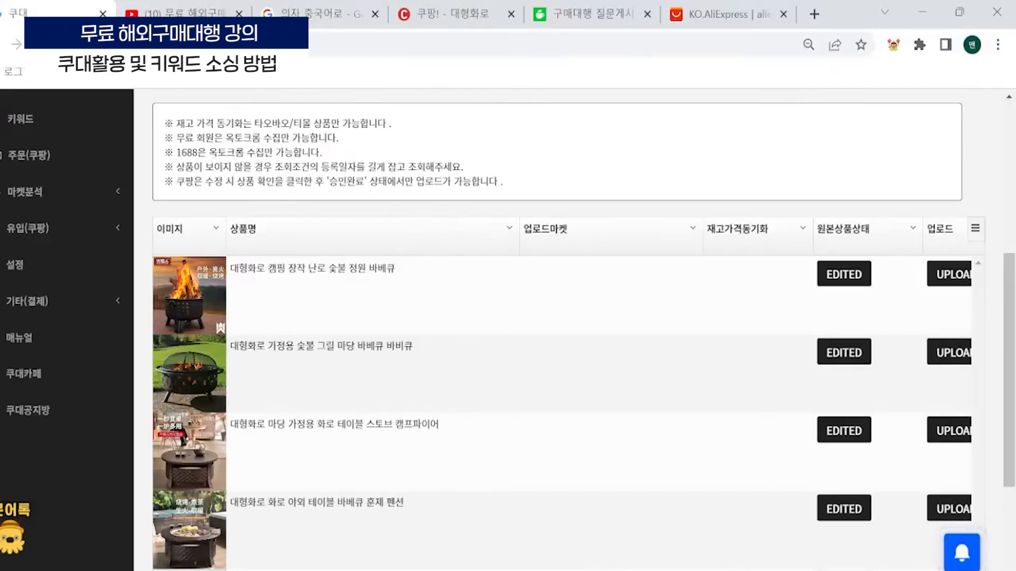
pyautogui.scroll(2, 289, 233)
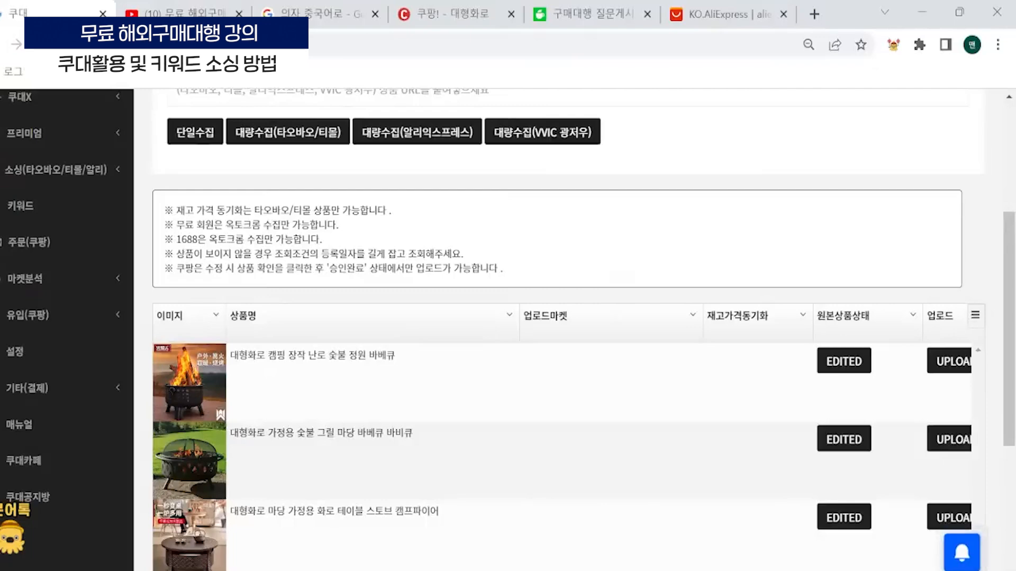
pyautogui.scroll(-2, 566, 328)
pyautogui.scroll(-3, 240, 309)
pyautogui.scroll(1, 369, 412)
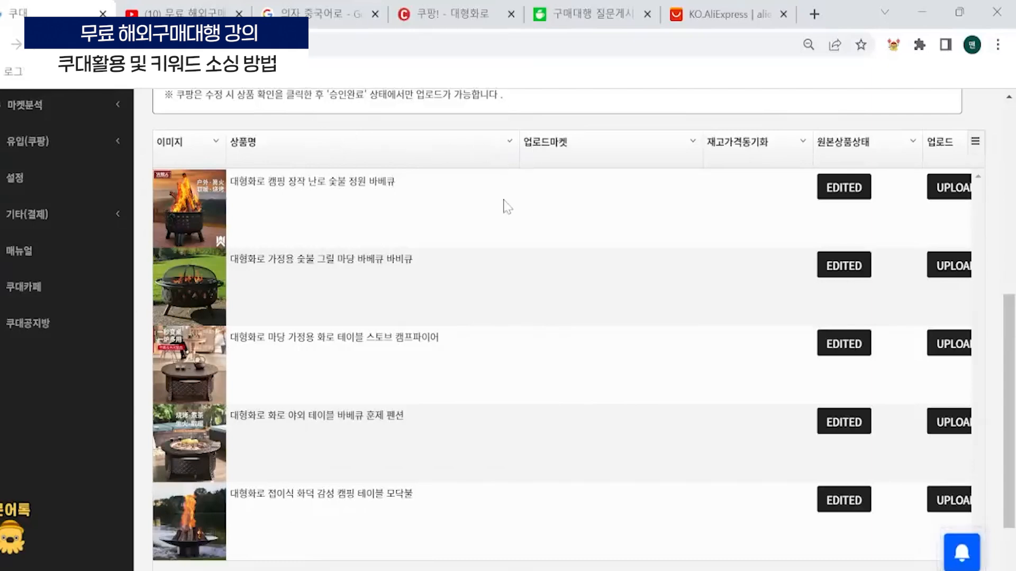
# - Review the edit details of the product 대형화로 캠핑 장작 난로 숯불 정원 바베큐 and close them without saving
pyautogui.click(221, 200)
pyautogui.scroll(-8, 446, 261)
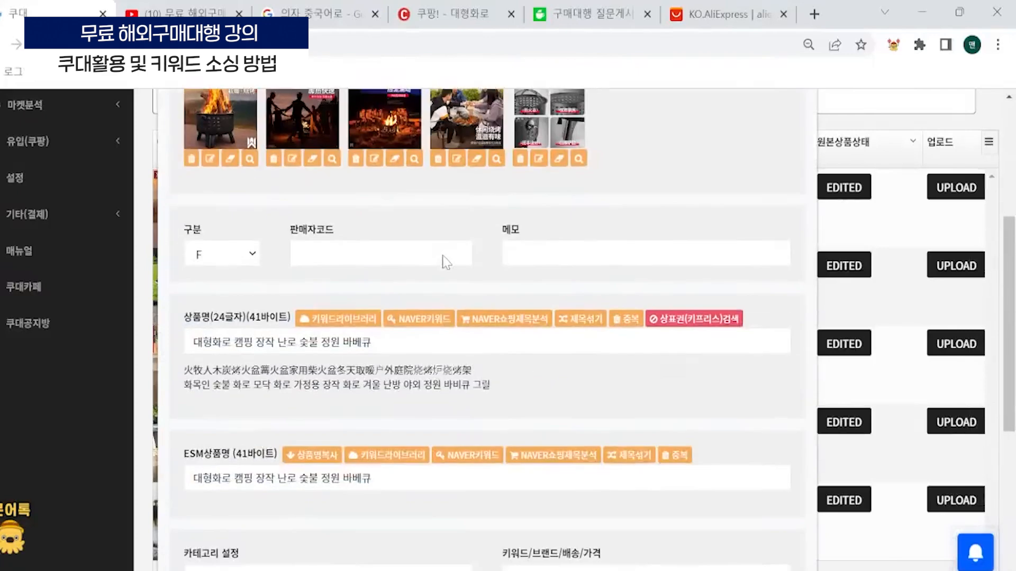
pyautogui.scroll(-2, 446, 261)
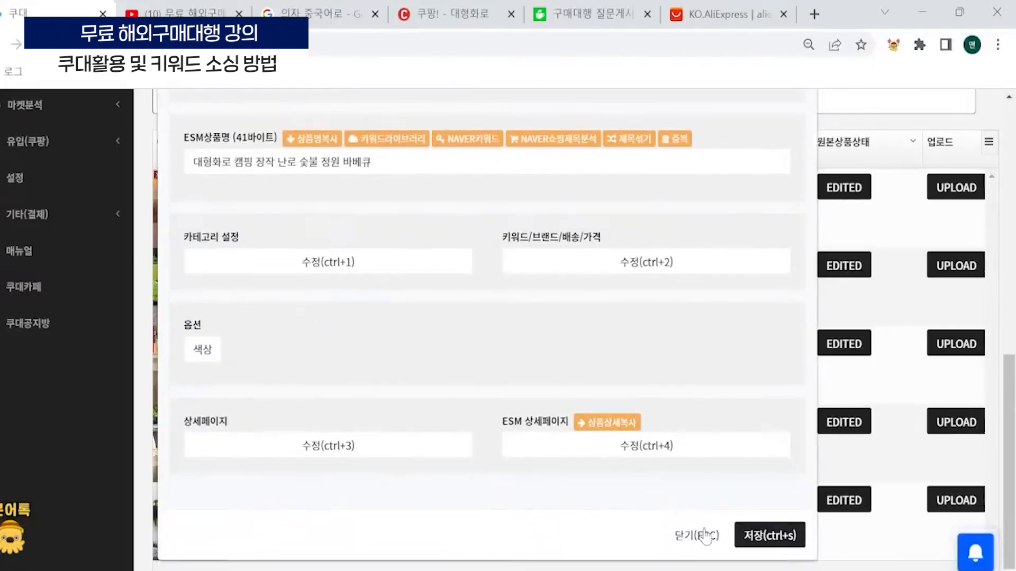
pyautogui.click(693, 535)
pyautogui.middleClick(471, 218)
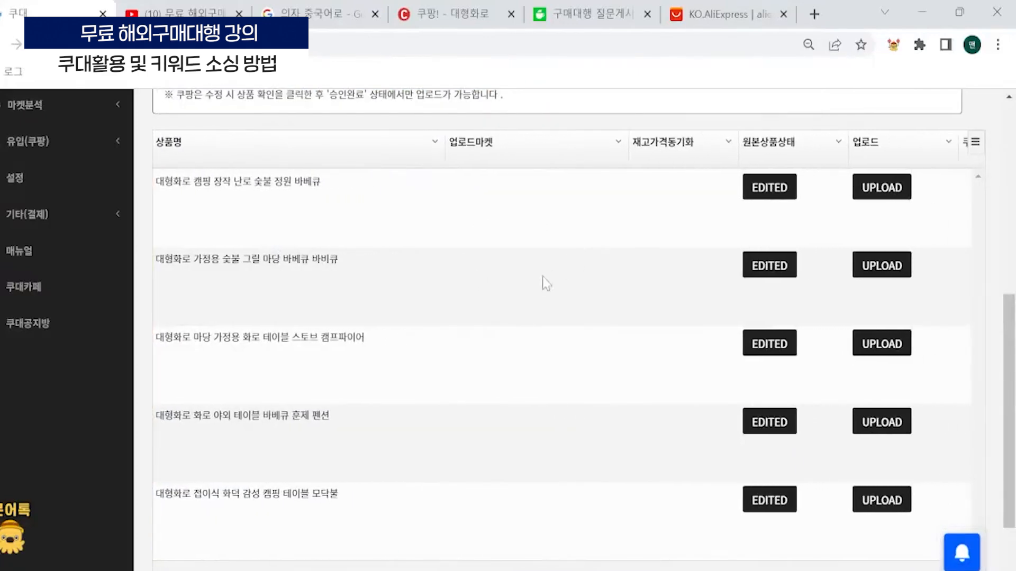
pyautogui.middleClick(541, 277)
pyautogui.middleClick(425, 289)
# - Open the details of the product 대형화로 접이식 화덕 감성 캠핑 테이블 모닥불 and check its images and product names
pyautogui.scroll(-3, 426, 291)
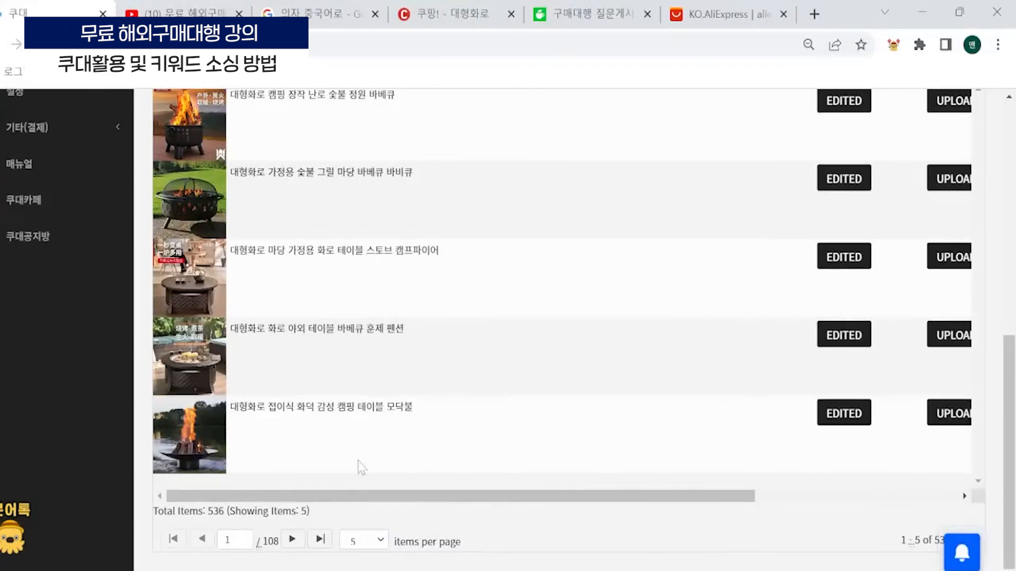
pyautogui.click(226, 458)
pyautogui.scroll(-5, 477, 302)
pyautogui.scroll(2, 422, 284)
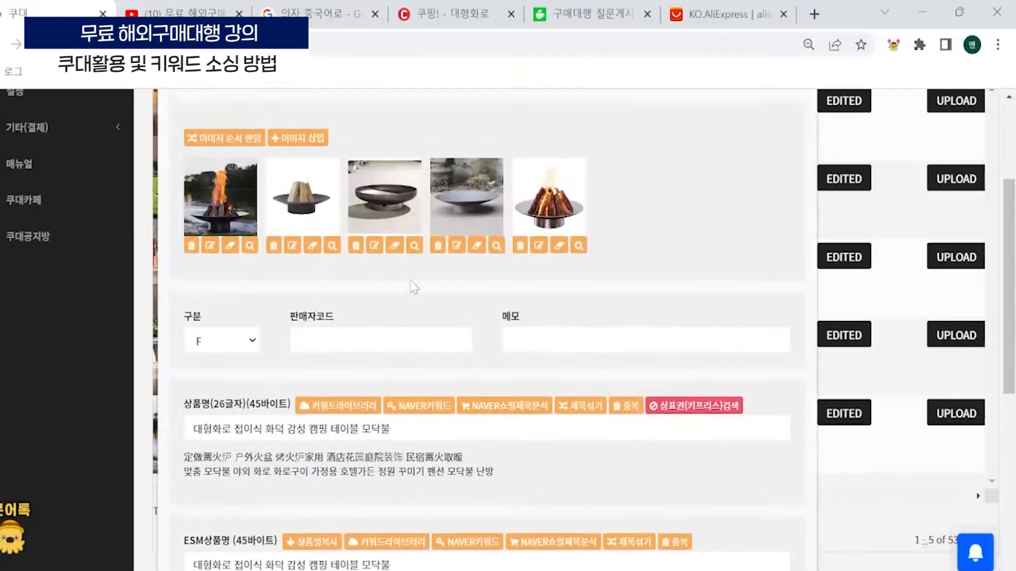
pyautogui.scroll(-7, 417, 352)
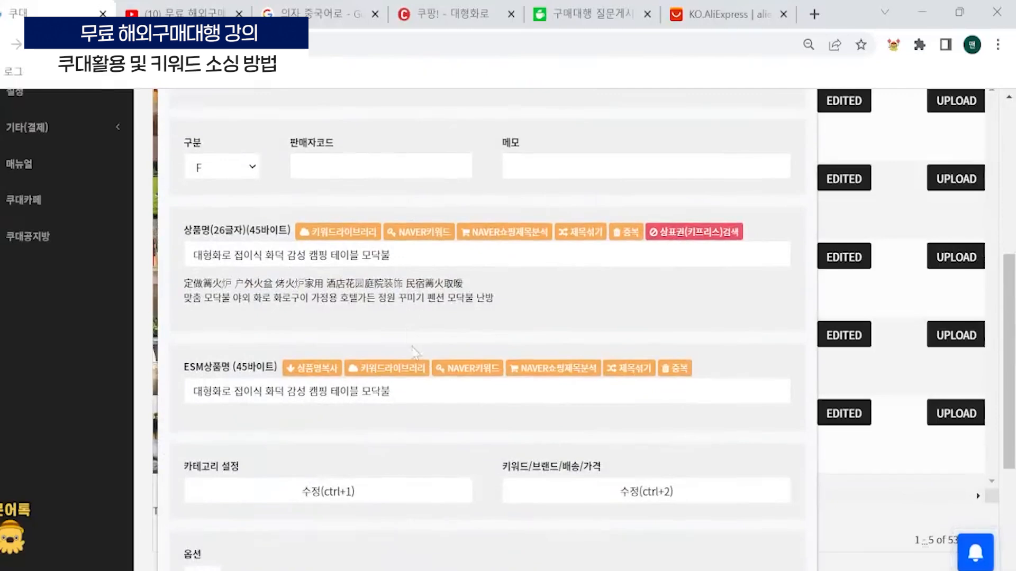